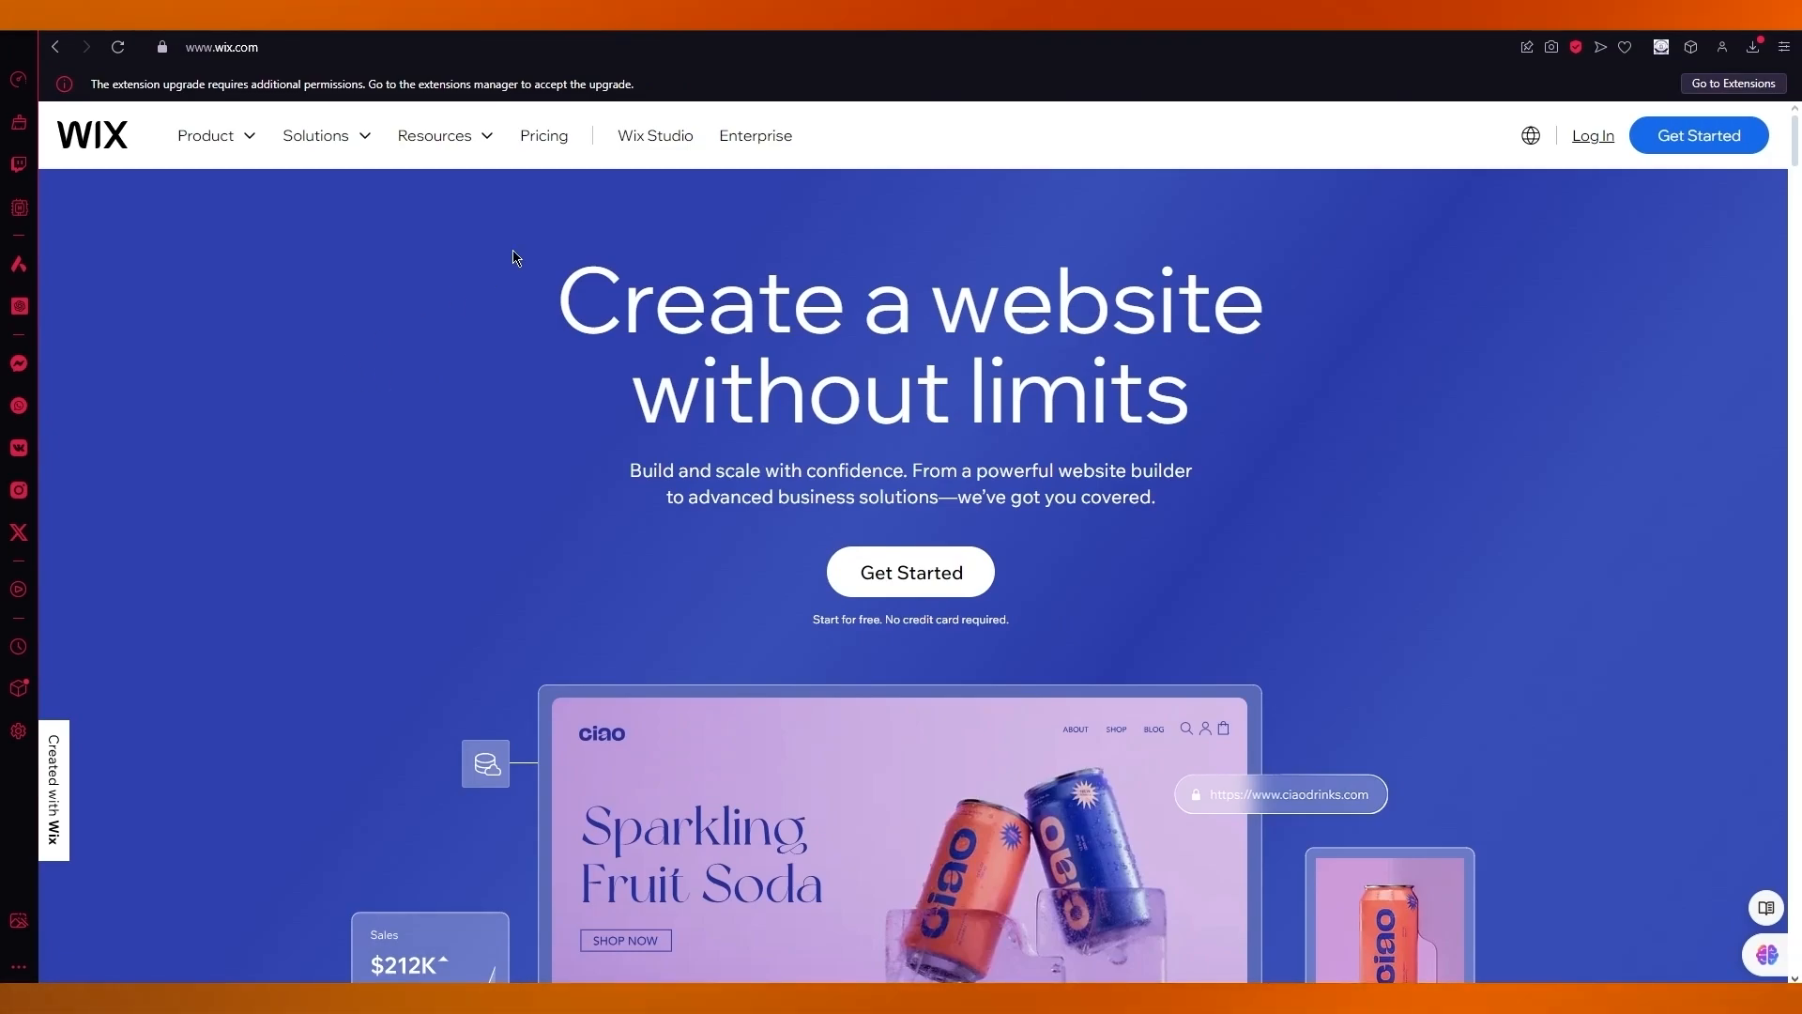
Step: Select and then deselect the Wix homepage headline text, twice
{"action": "left_click_drag", "start_coordinate": [511, 257], "coordinate": [1541, 395]}
{"action": "left_click", "coordinate": [1547, 400]}
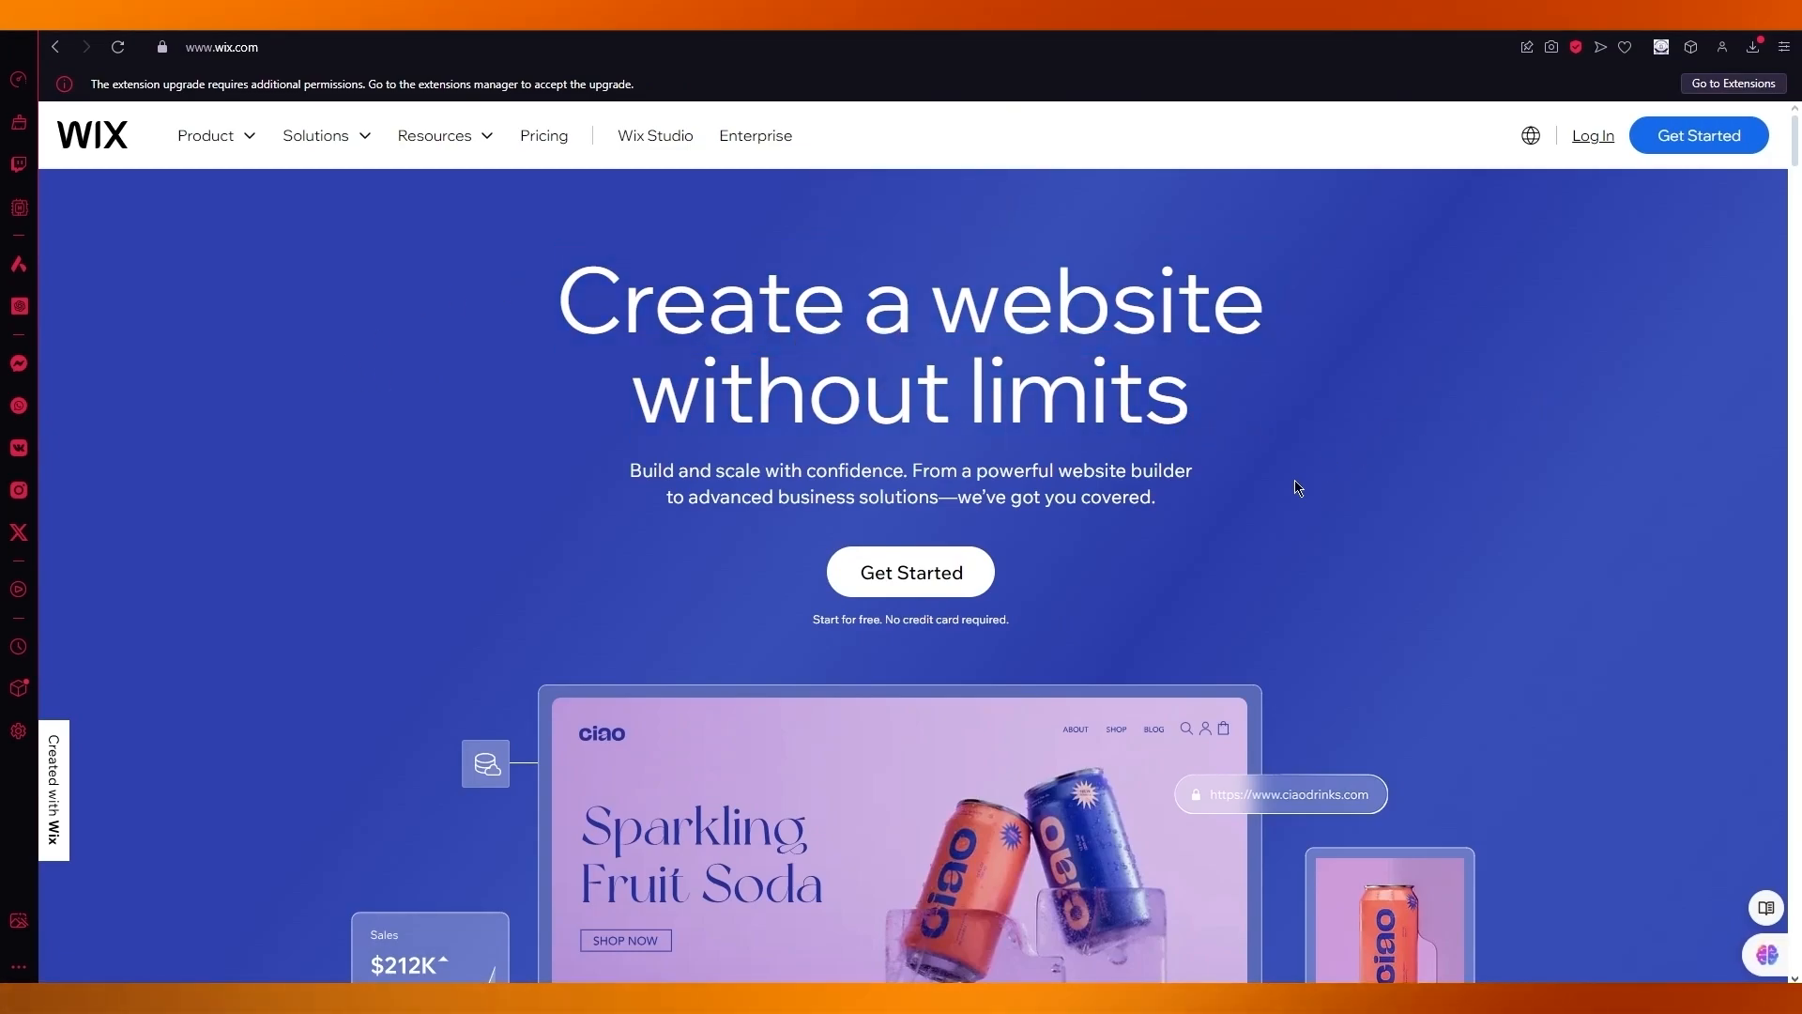
{"action": "left_click_drag", "start_coordinate": [1211, 441], "coordinate": [510, 290]}
{"action": "left_click", "coordinate": [444, 333]}
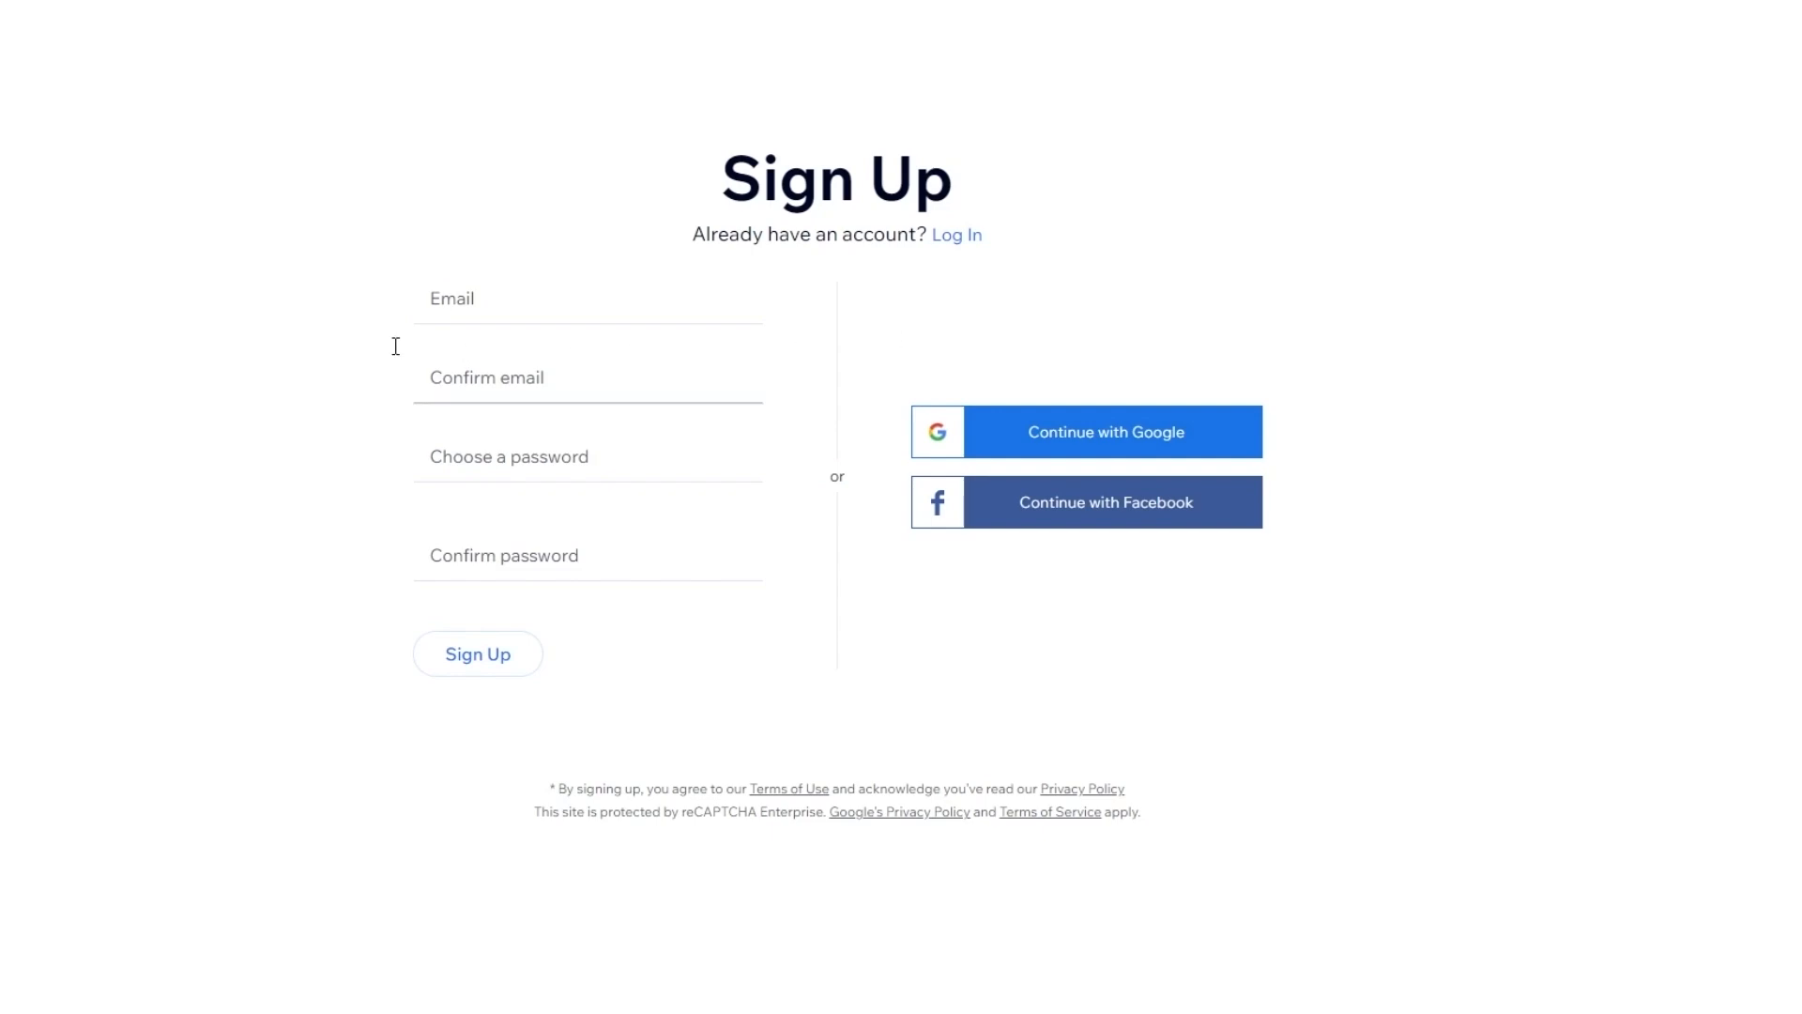
Step: Fill Email and Confirm email with the account address, removing the extra 0 typo
{"action": "left_click", "coordinate": [451, 295]}
{"action": "right_click", "coordinate": [450, 288]}
{"action": "left_click", "coordinate": [483, 495]}
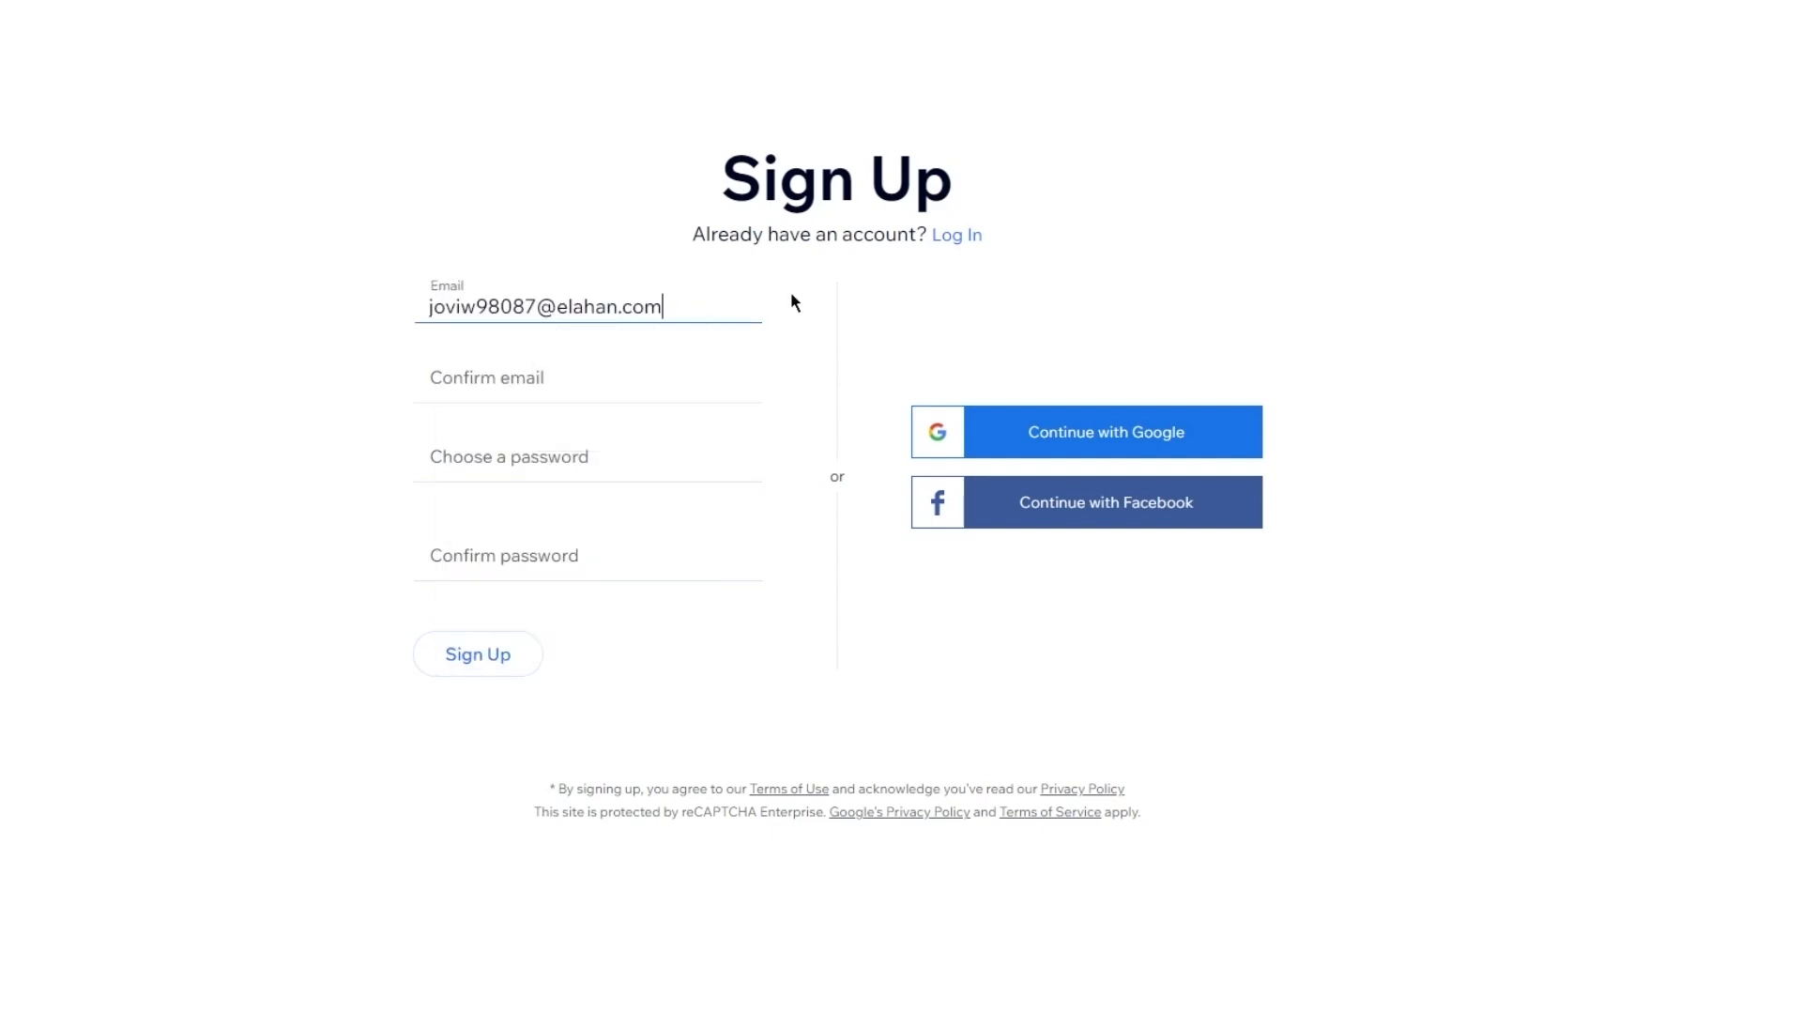
{"action": "left_click", "coordinate": [659, 367]}
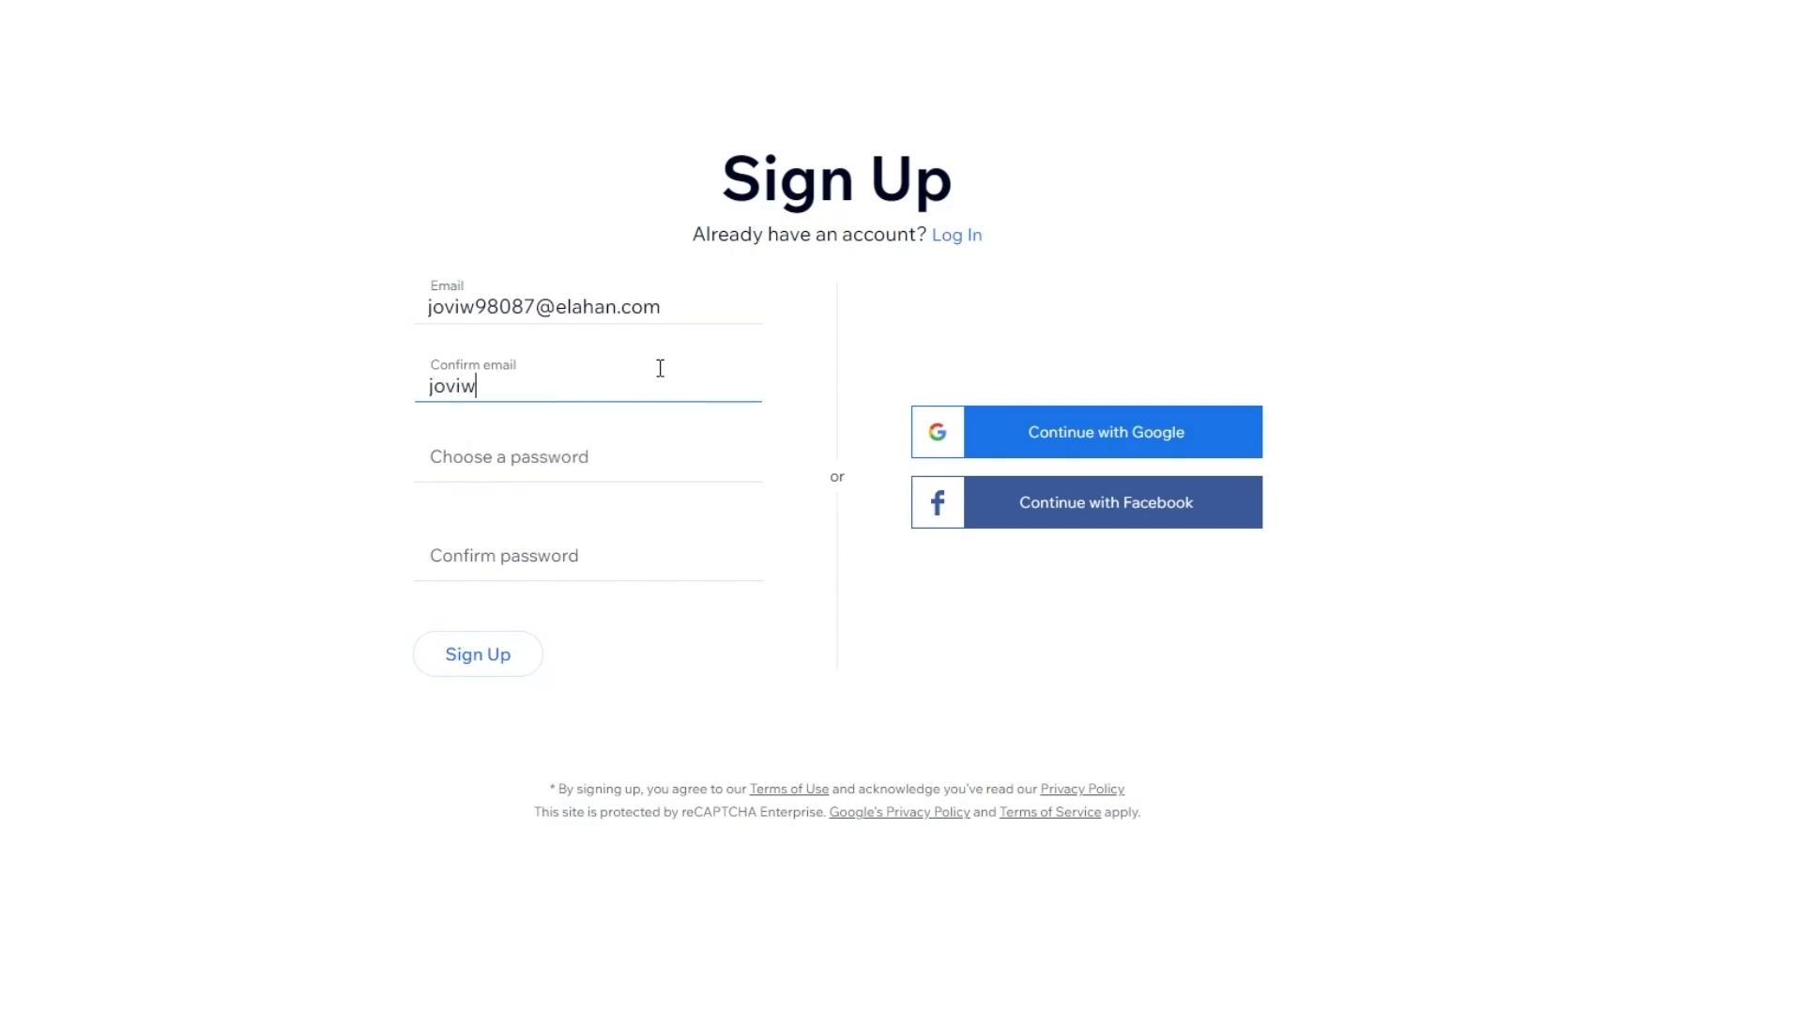
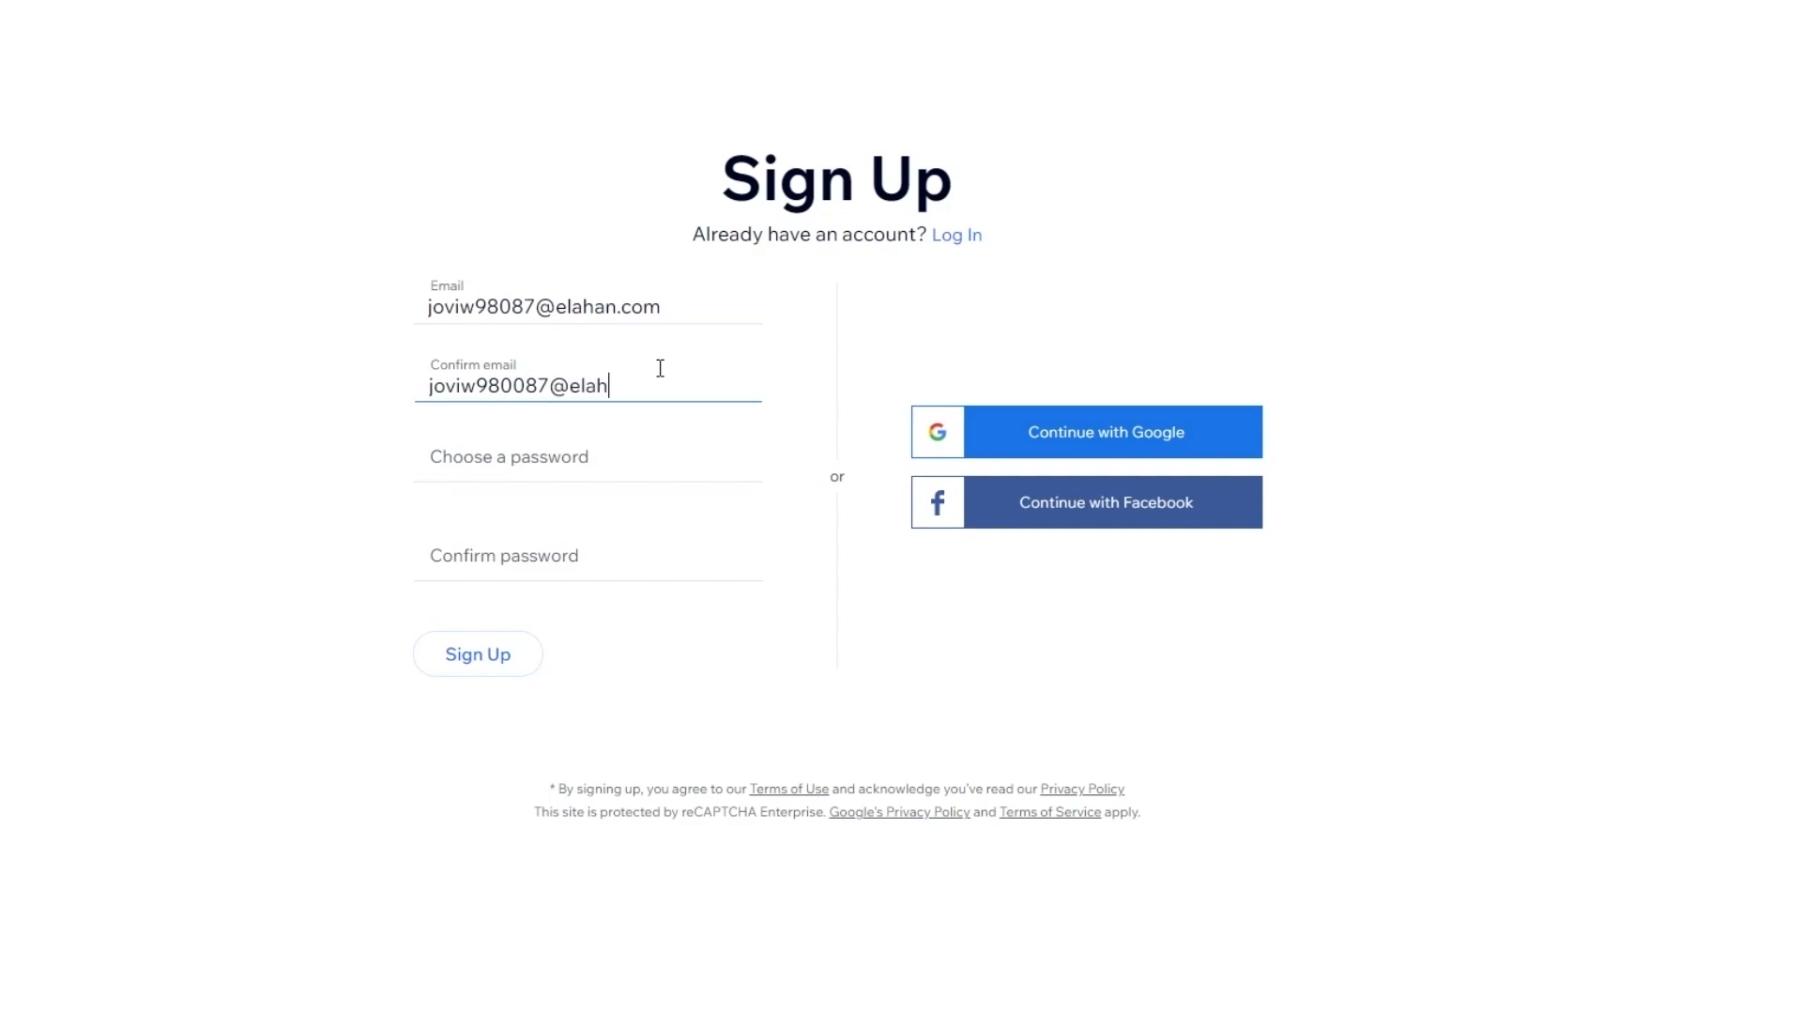
{"action": "left_click", "coordinate": [644, 445]}
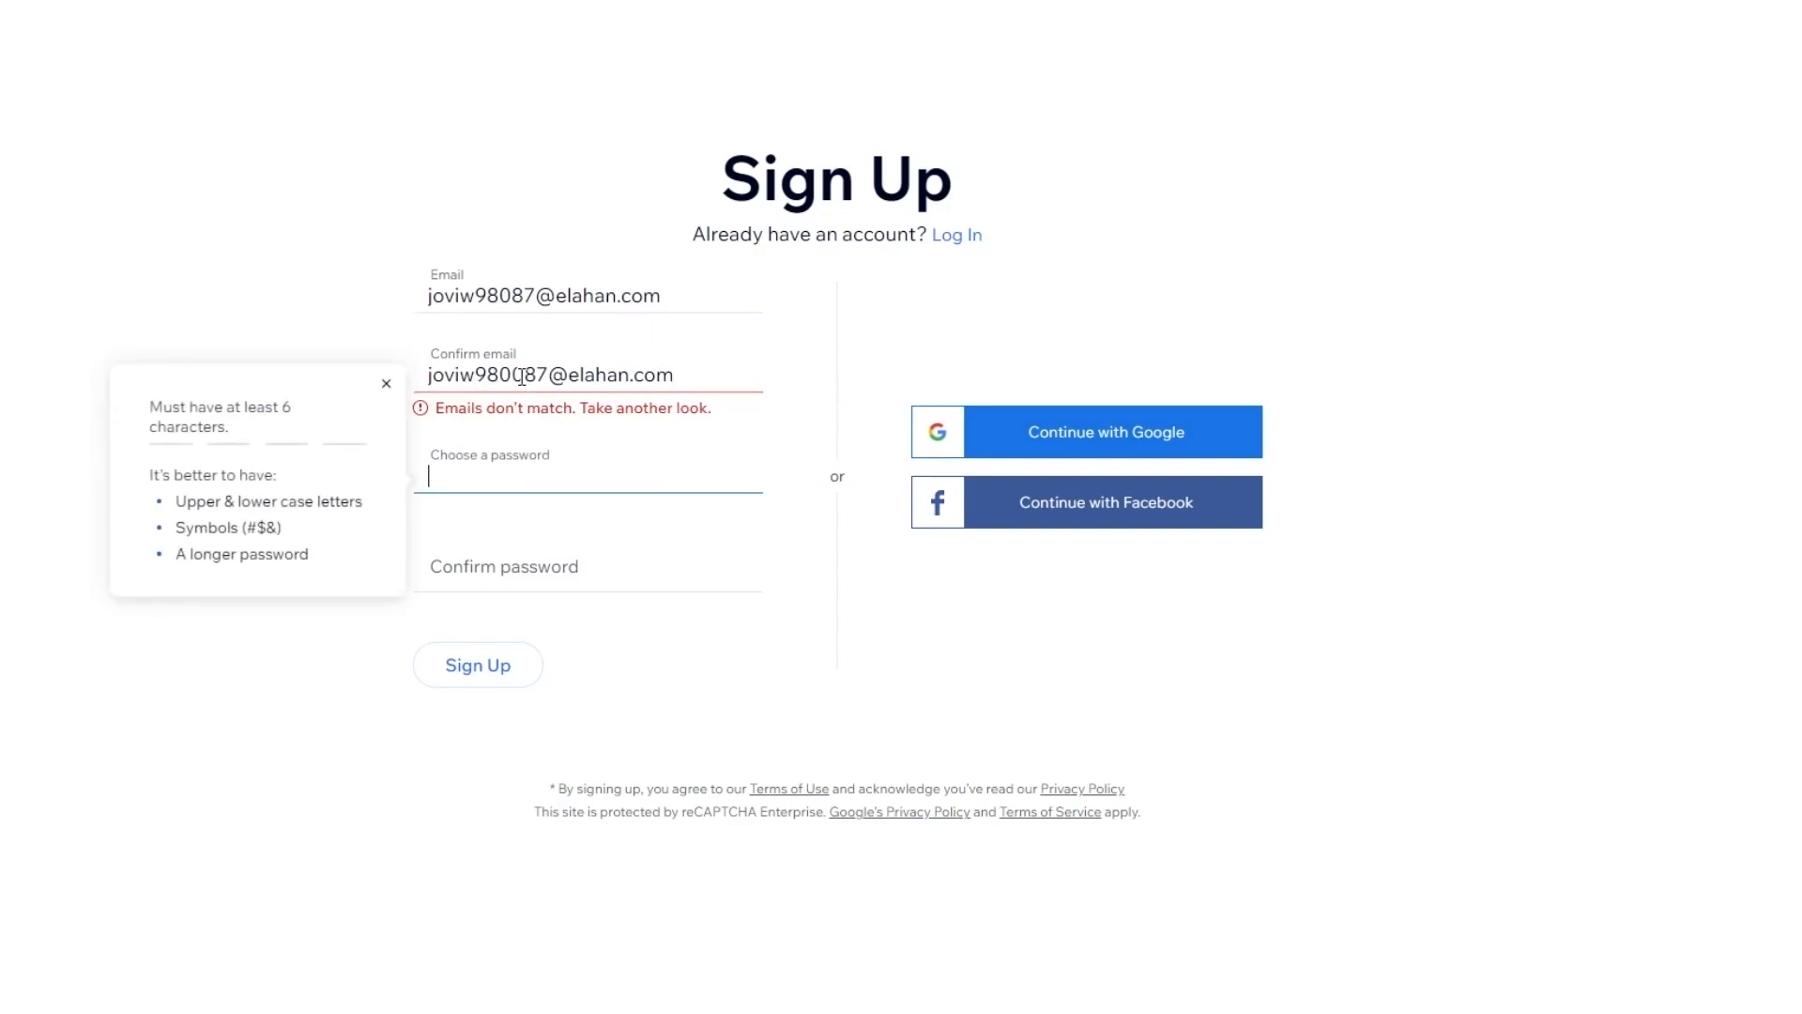
{"action": "triple_click", "coordinate": [633, 385]}
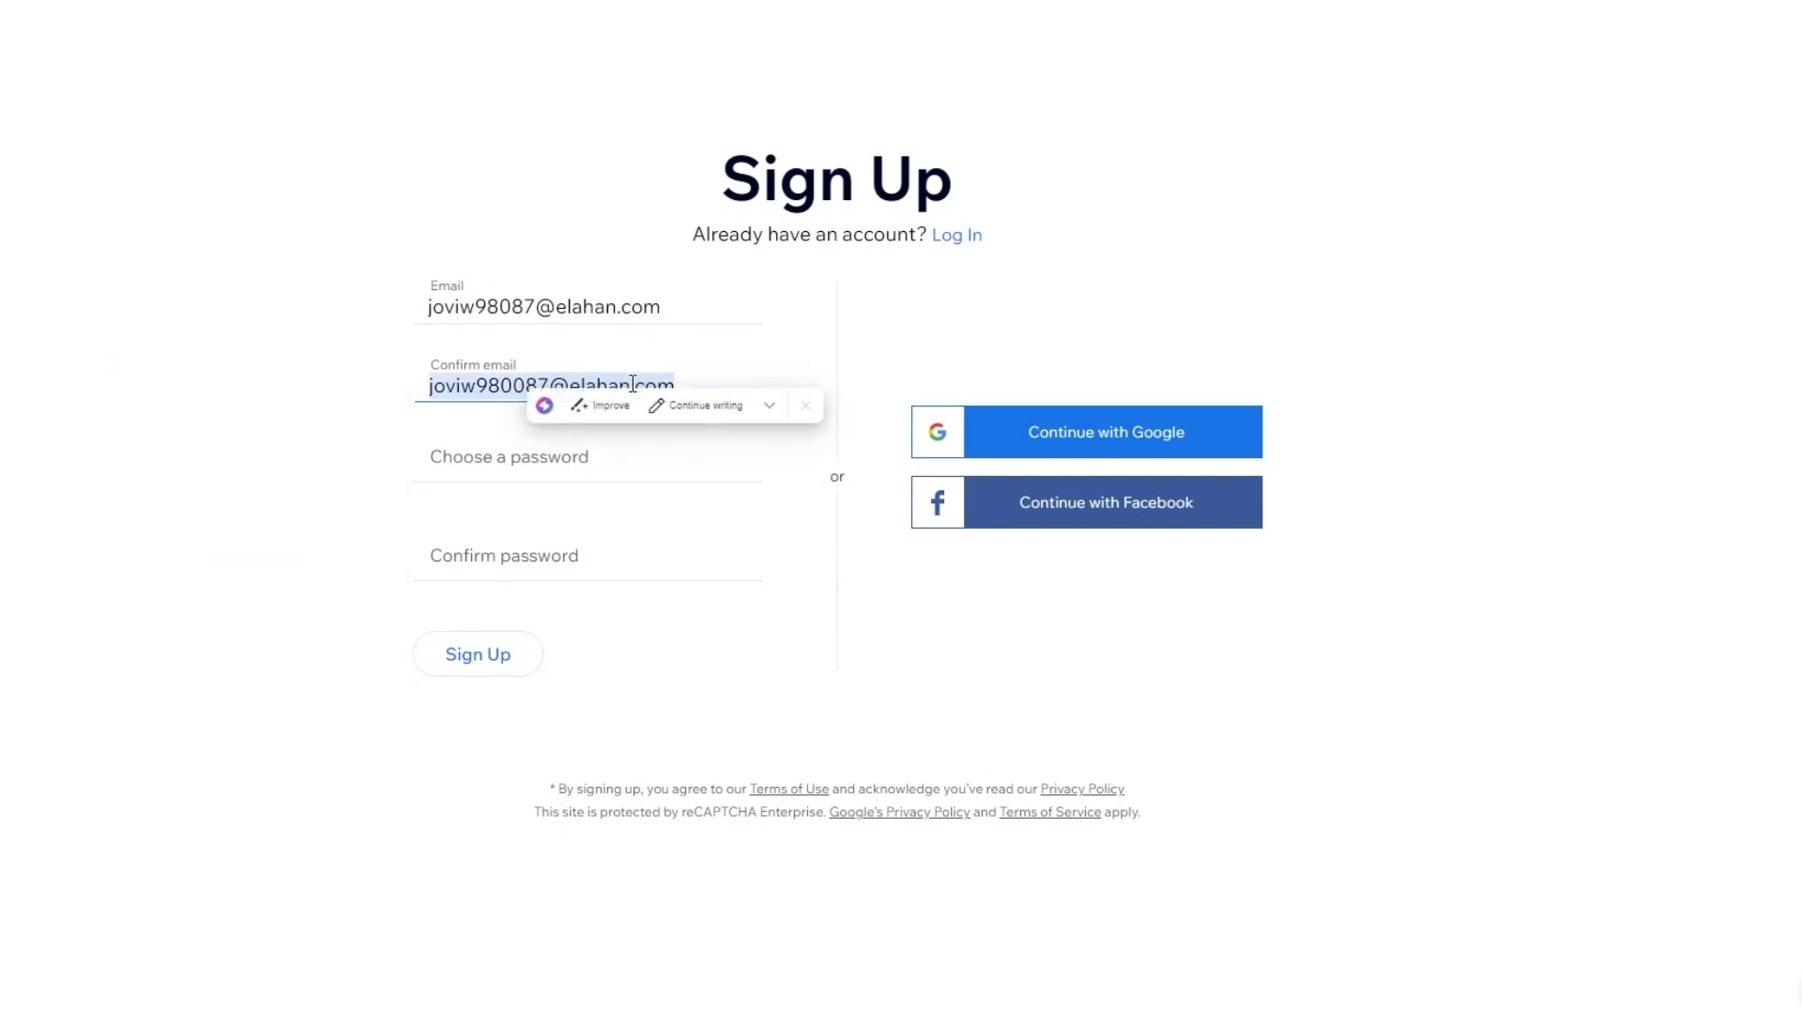
{"action": "left_click", "coordinate": [525, 386]}
{"action": "key", "text": "BackSpace"}
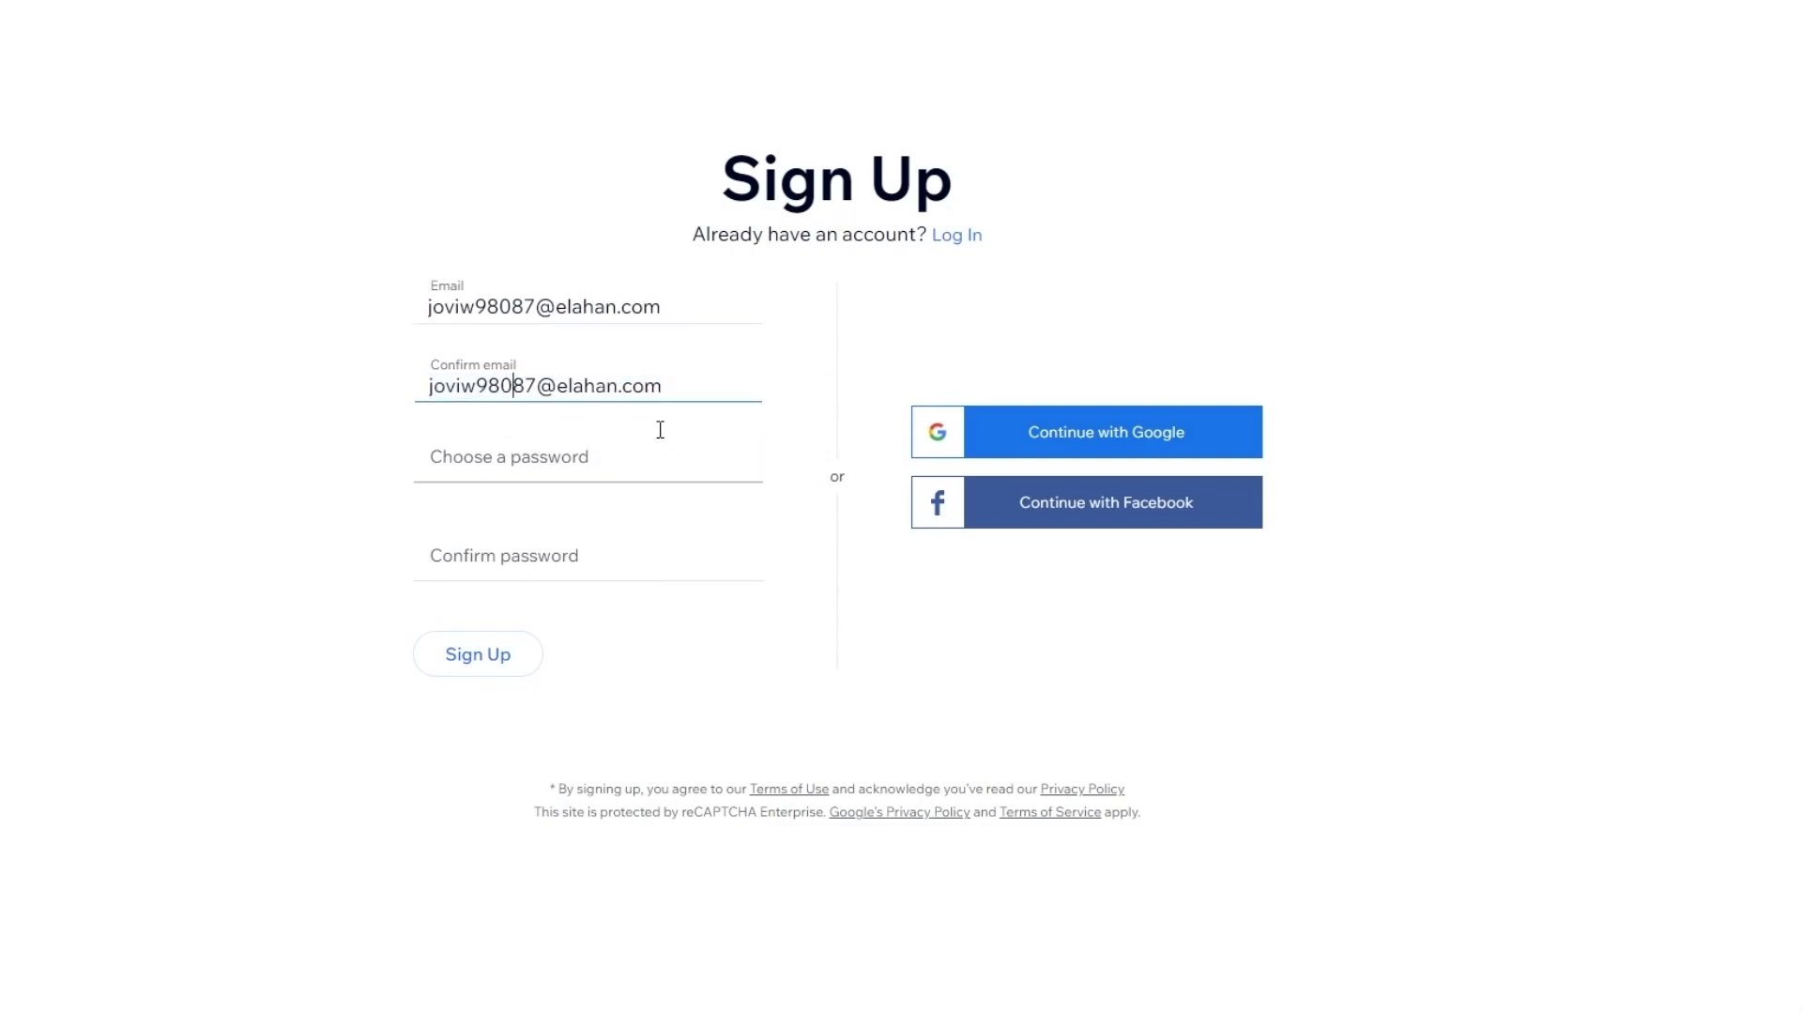
Step: Enter and confirm the account password, then submit the sign-up form
{"action": "left_click", "coordinate": [571, 439]}
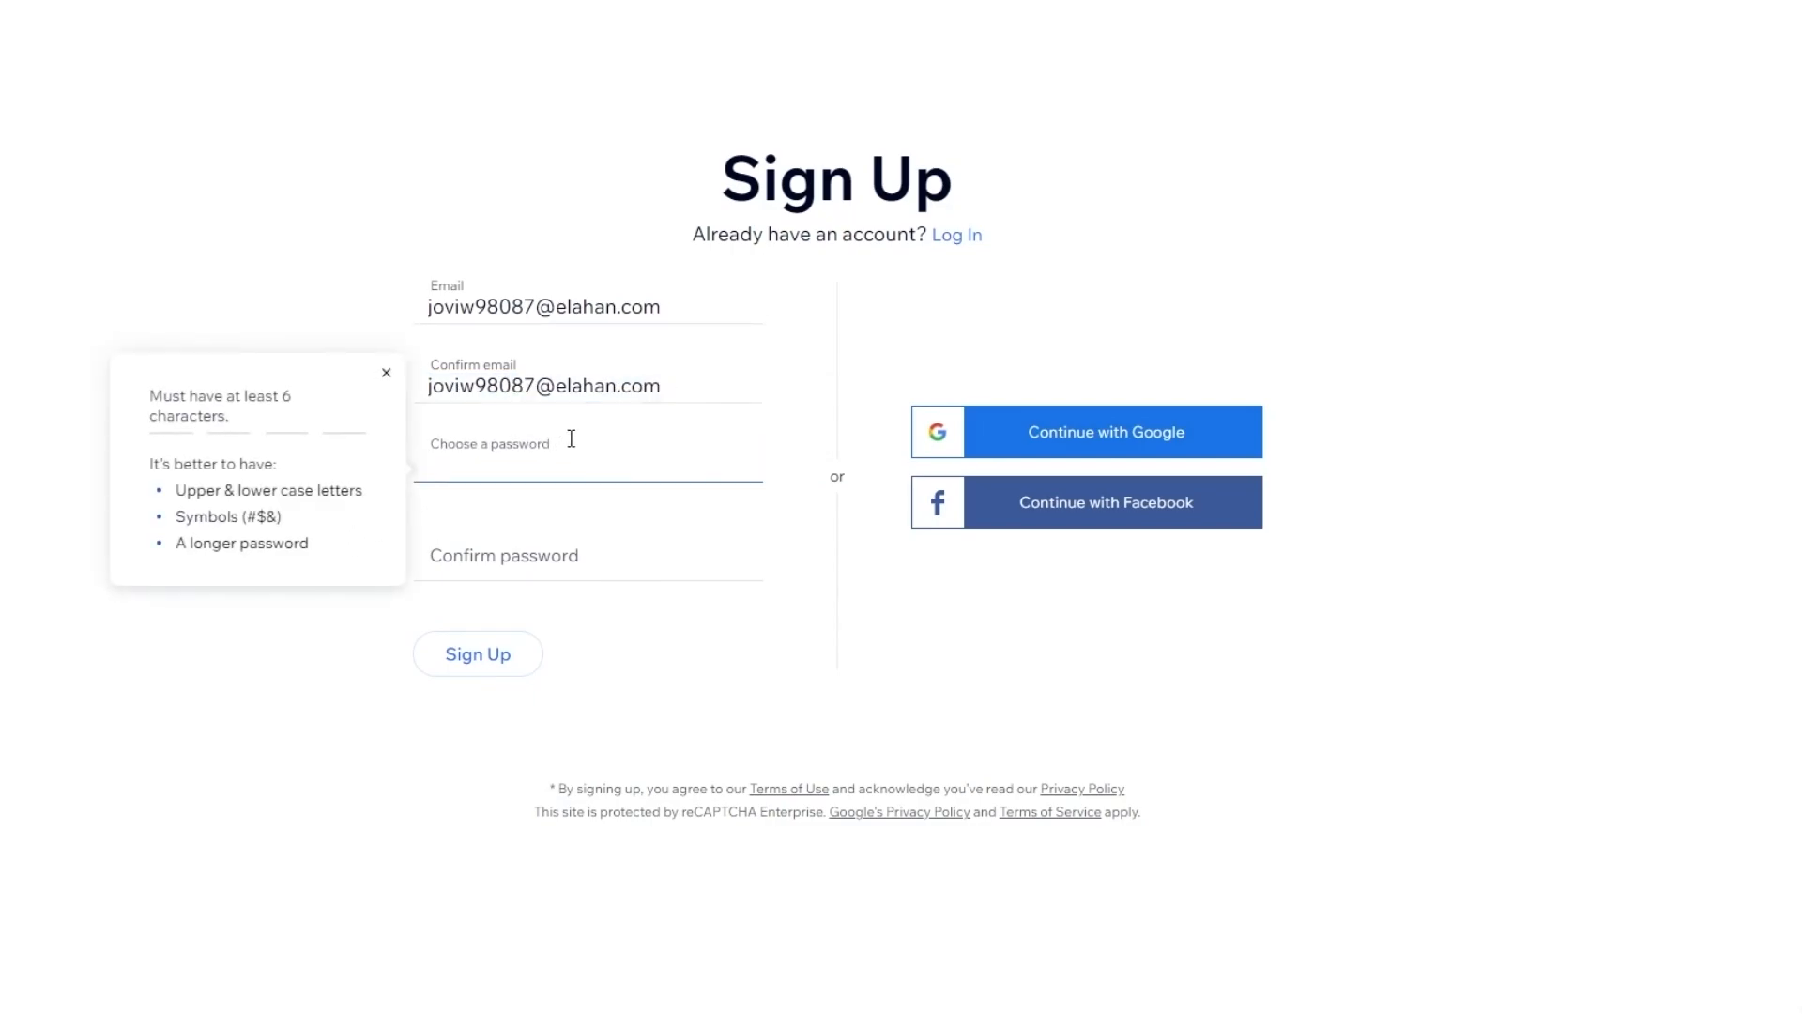
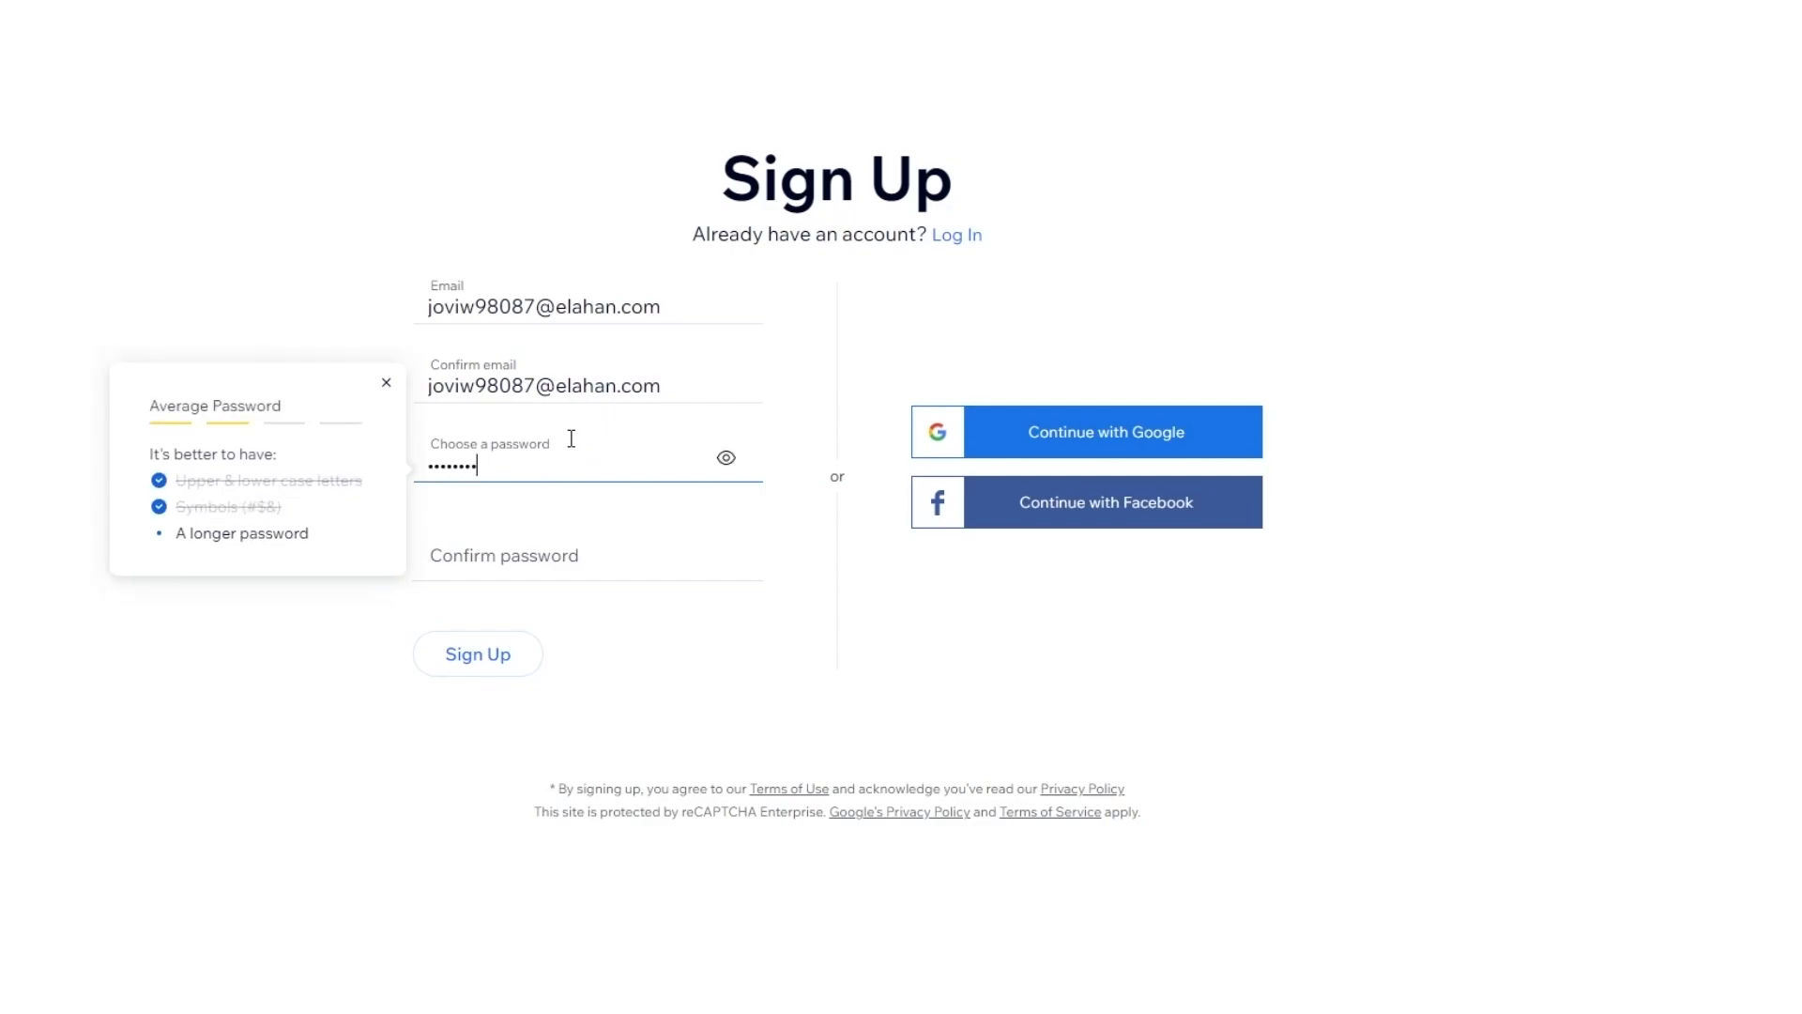
{"action": "left_click", "coordinate": [521, 555]}
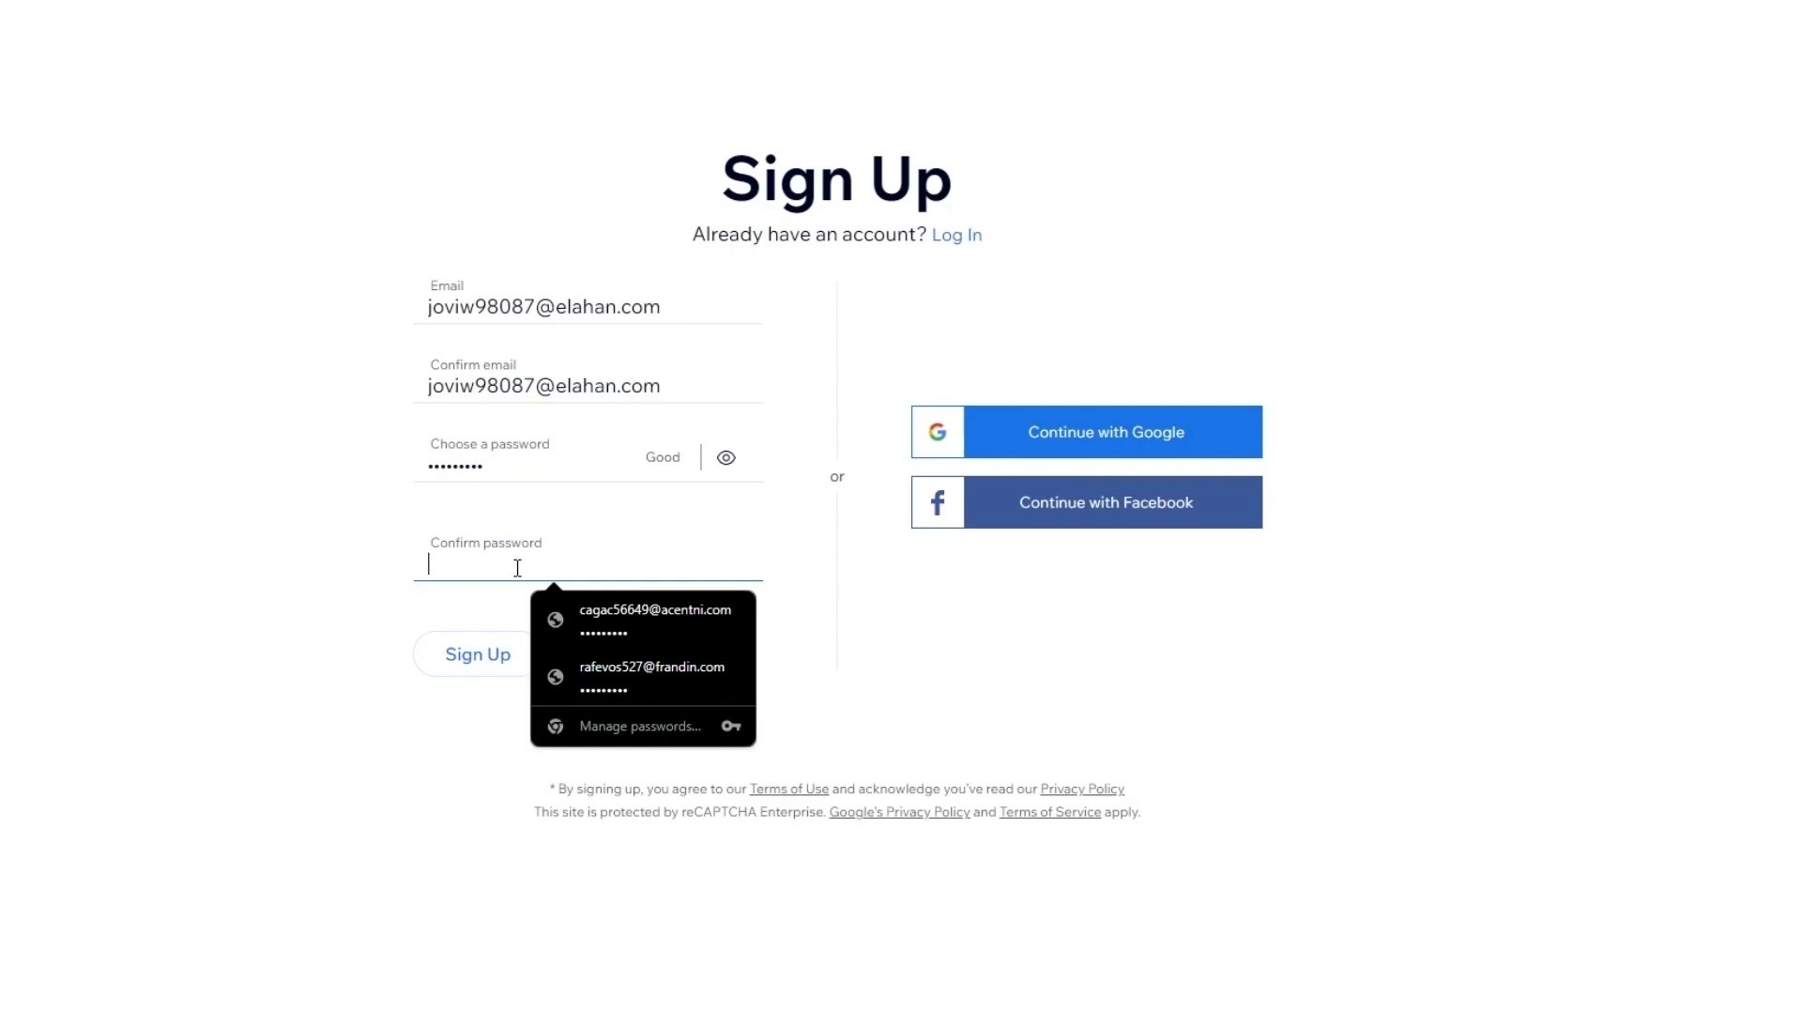
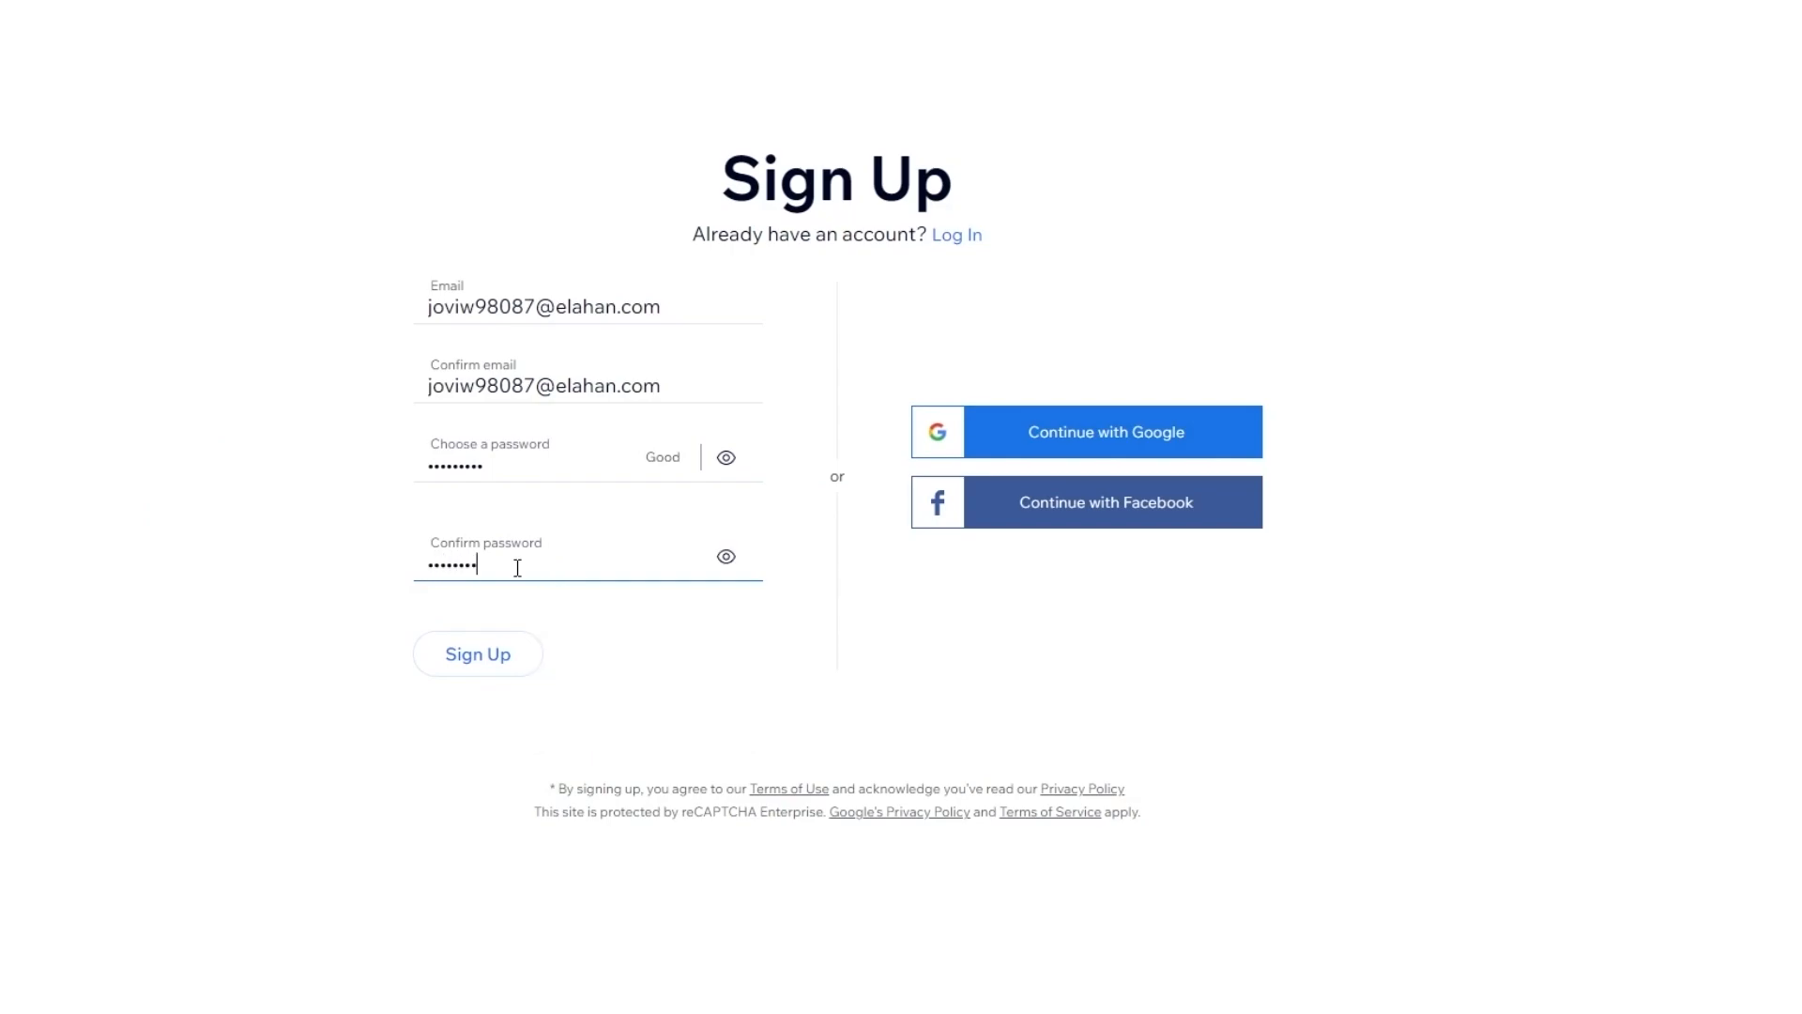
{"action": "left_click", "coordinate": [474, 653]}
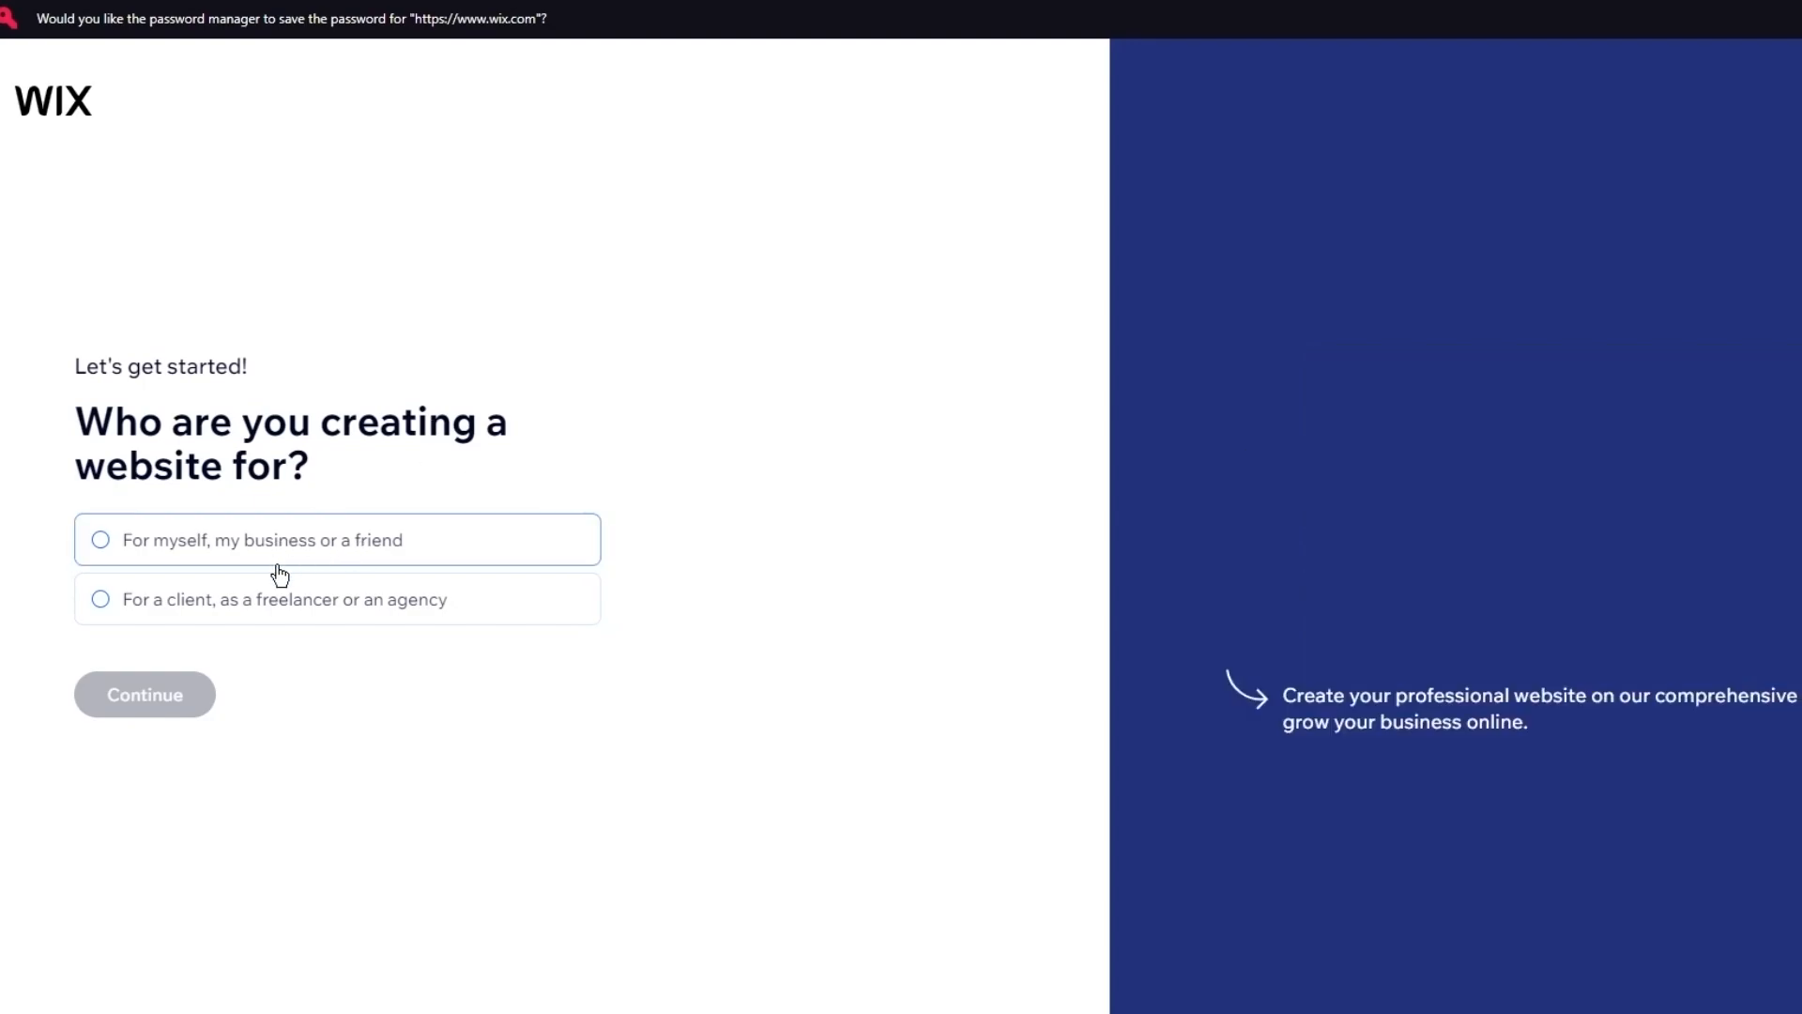
Step: Choose 'For myself, my business or a friend' and continue
{"action": "left_click", "coordinate": [404, 560]}
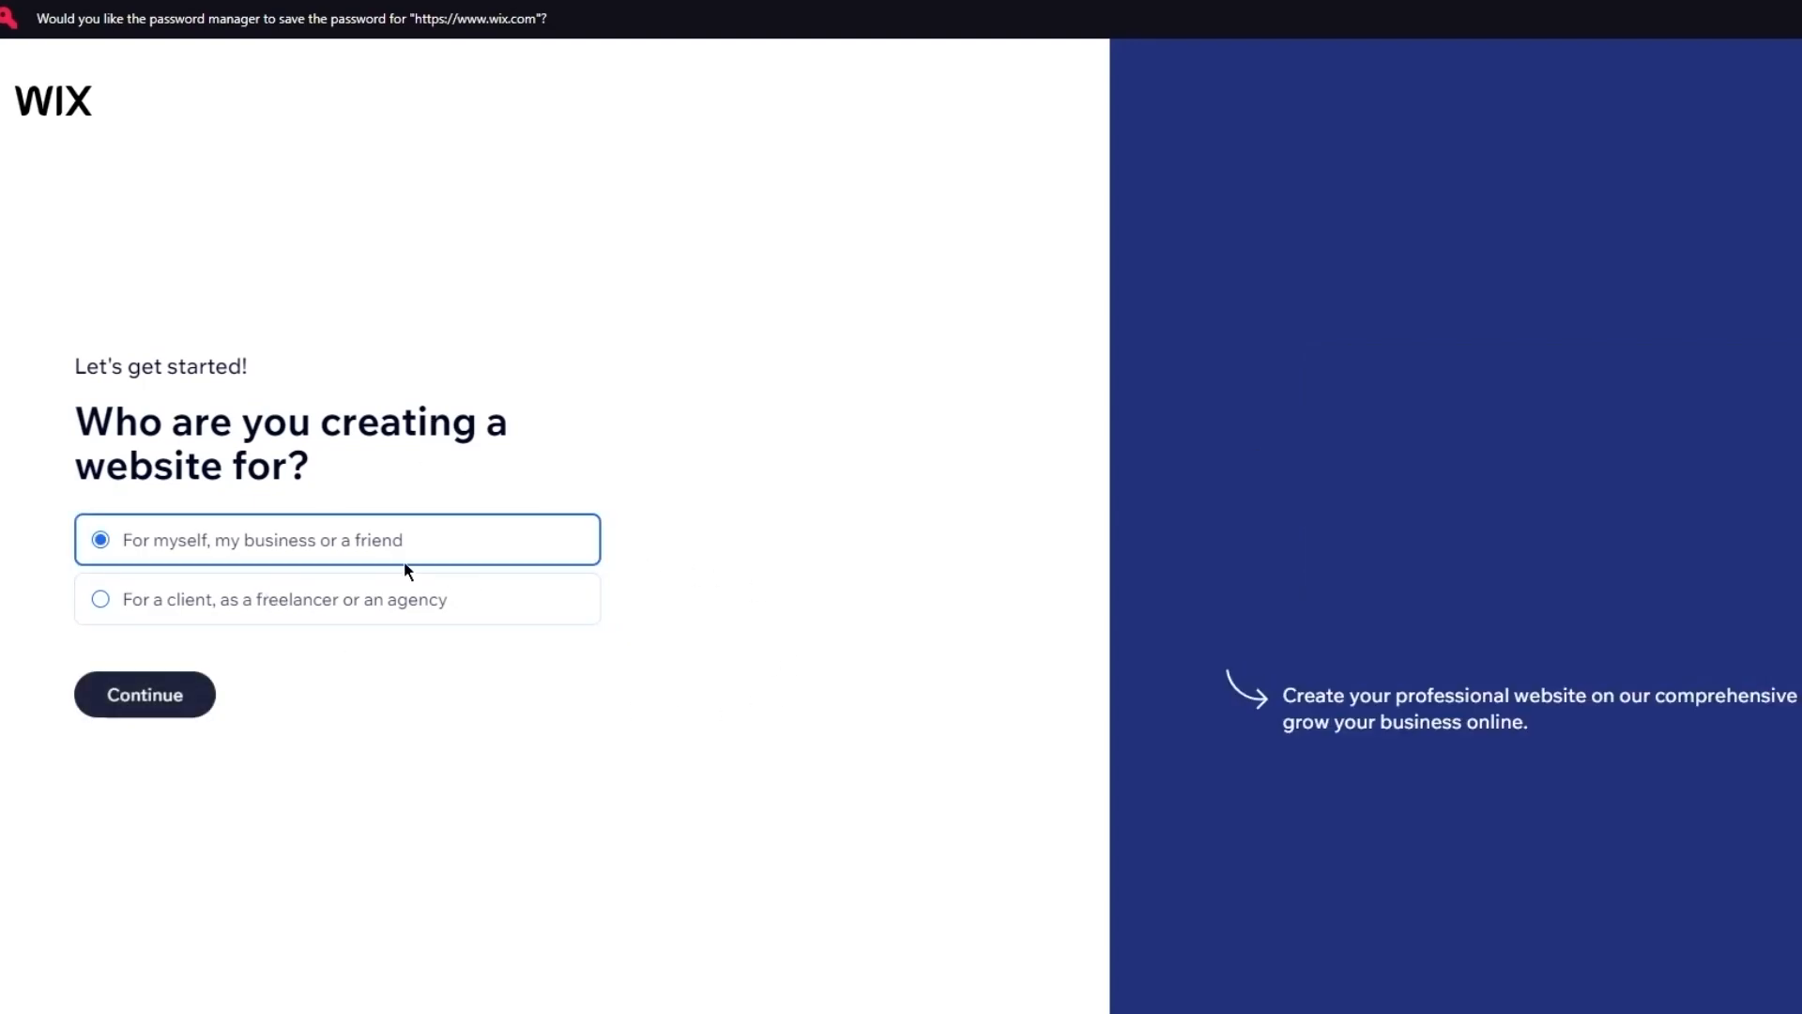
{"action": "left_click", "coordinate": [156, 700]}
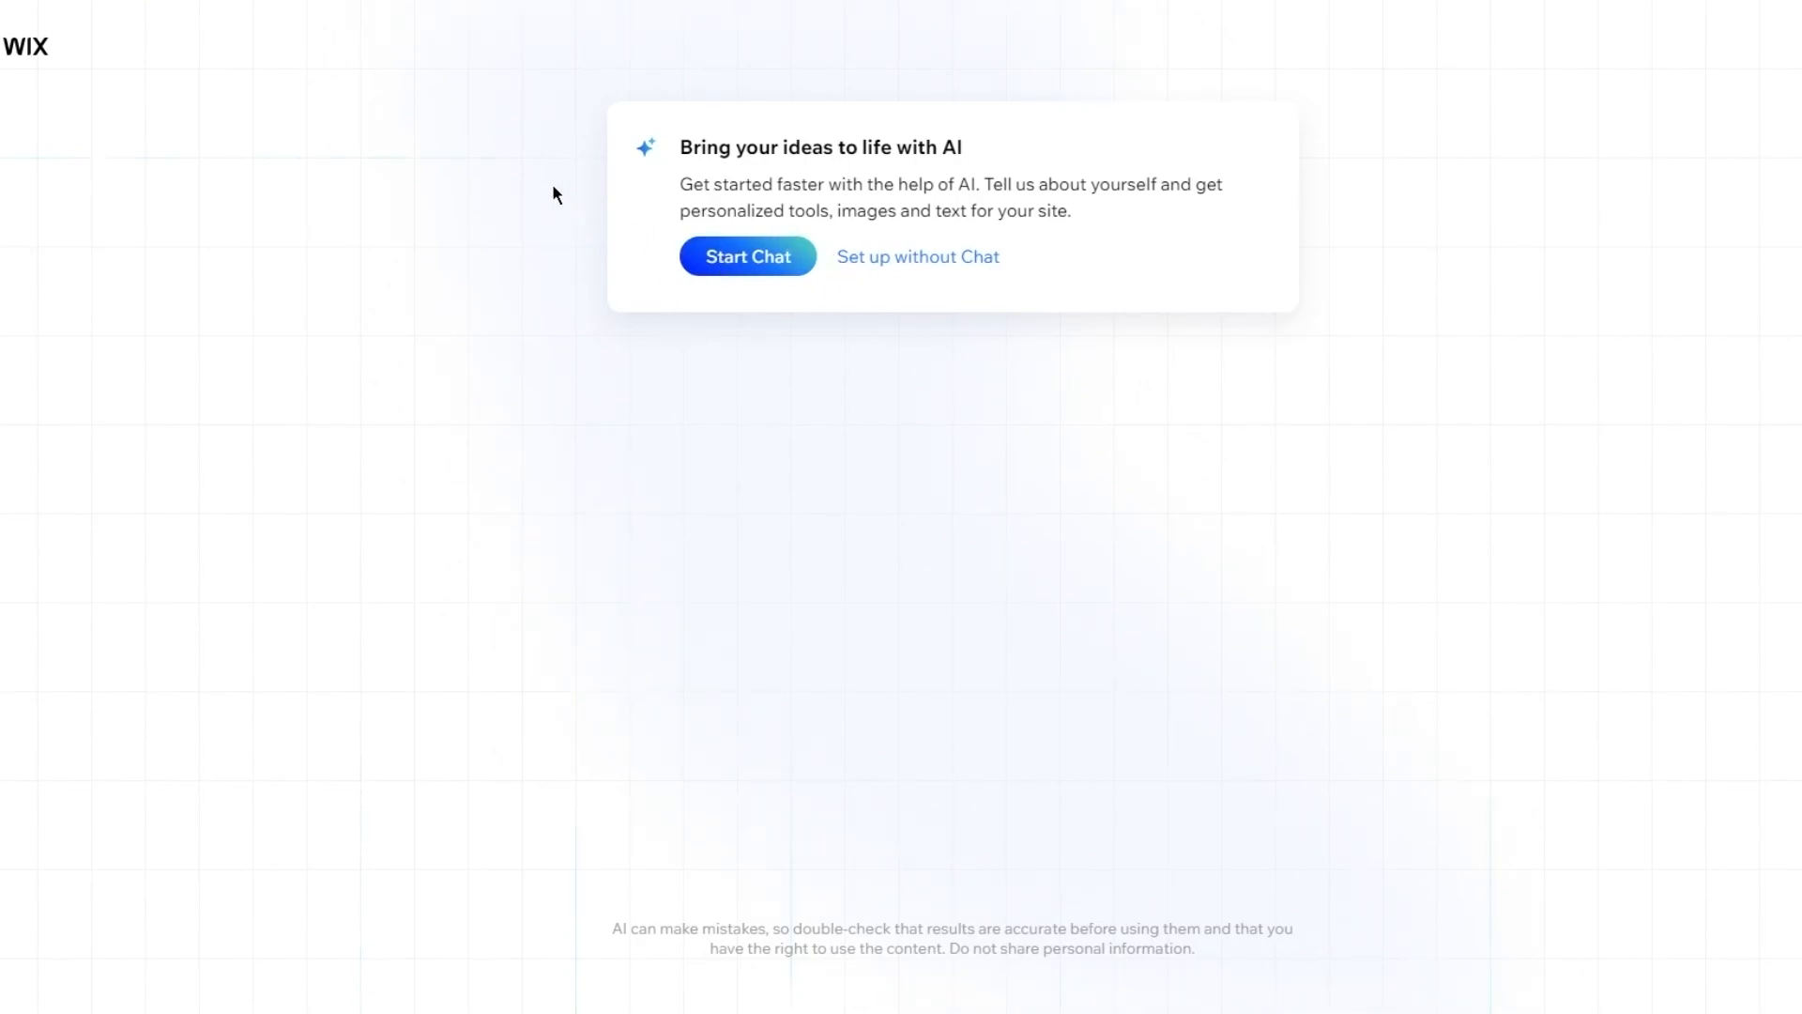
Step: Pick Online Store as the website type and continue
{"action": "left_click_drag", "start_coordinate": [553, 187], "coordinate": [1561, 241]}
{"action": "left_click", "coordinate": [1456, 262]}
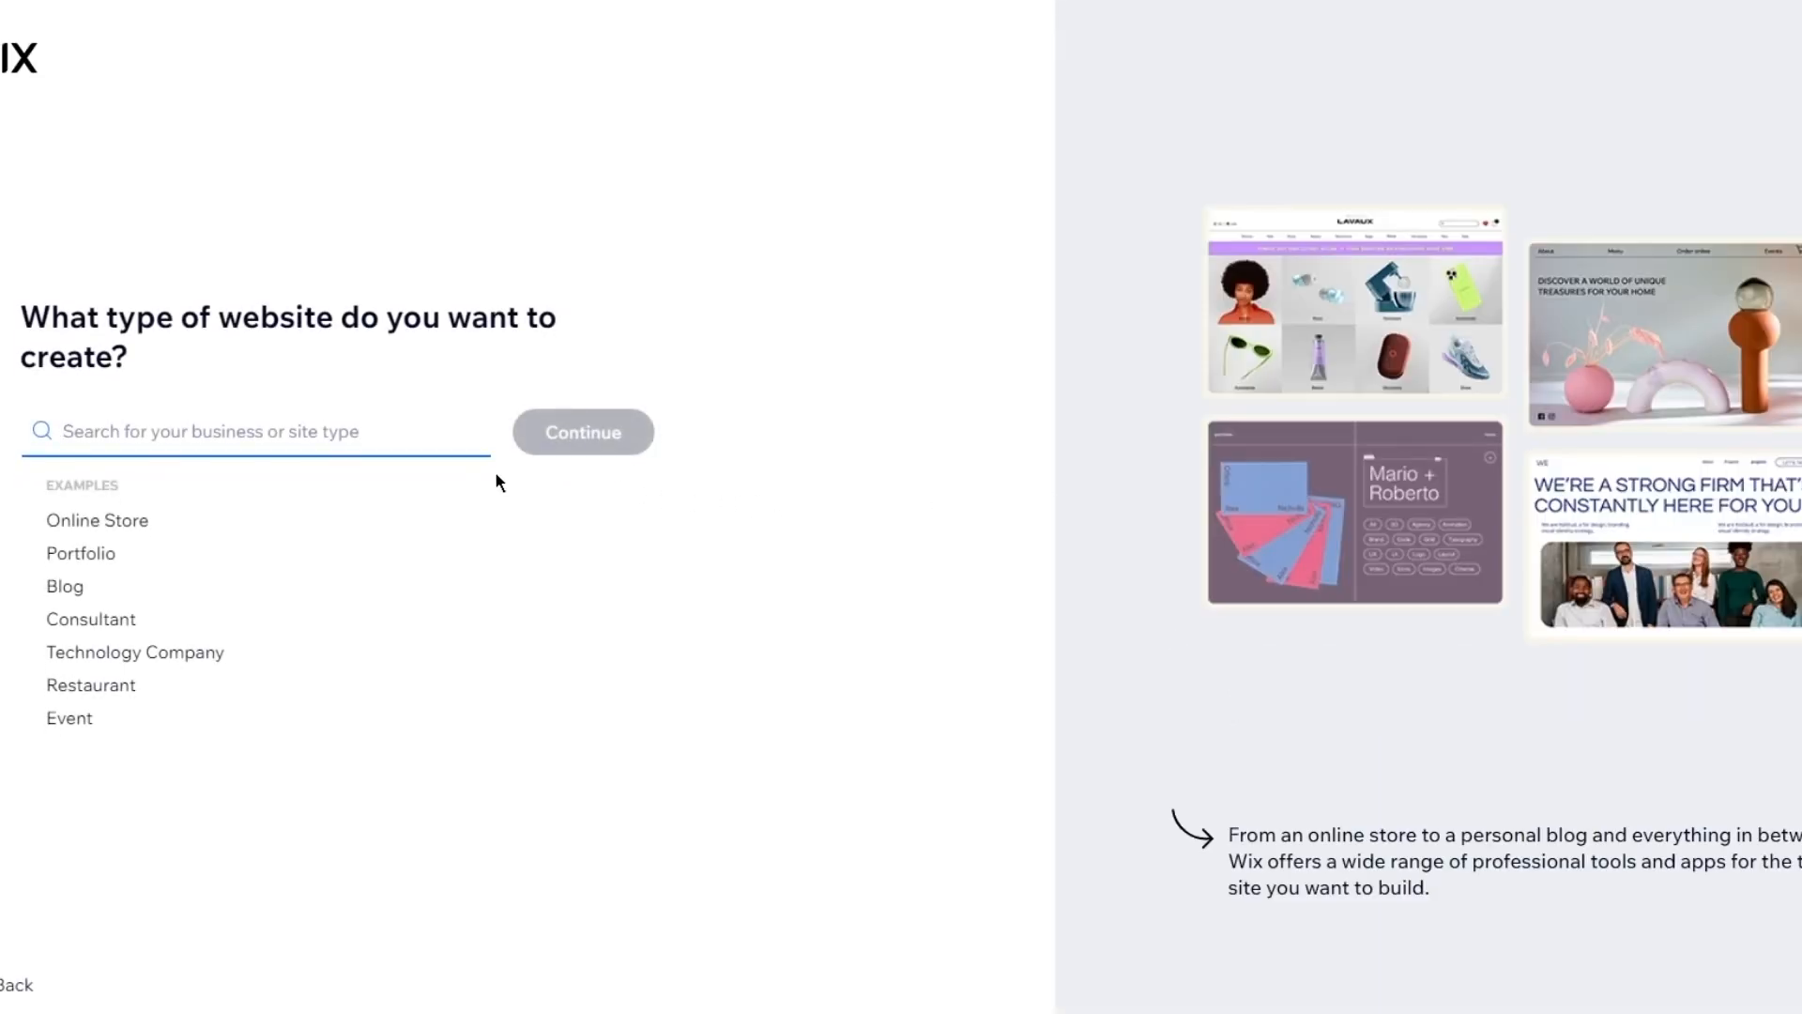
{"action": "left_click", "coordinate": [91, 526]}
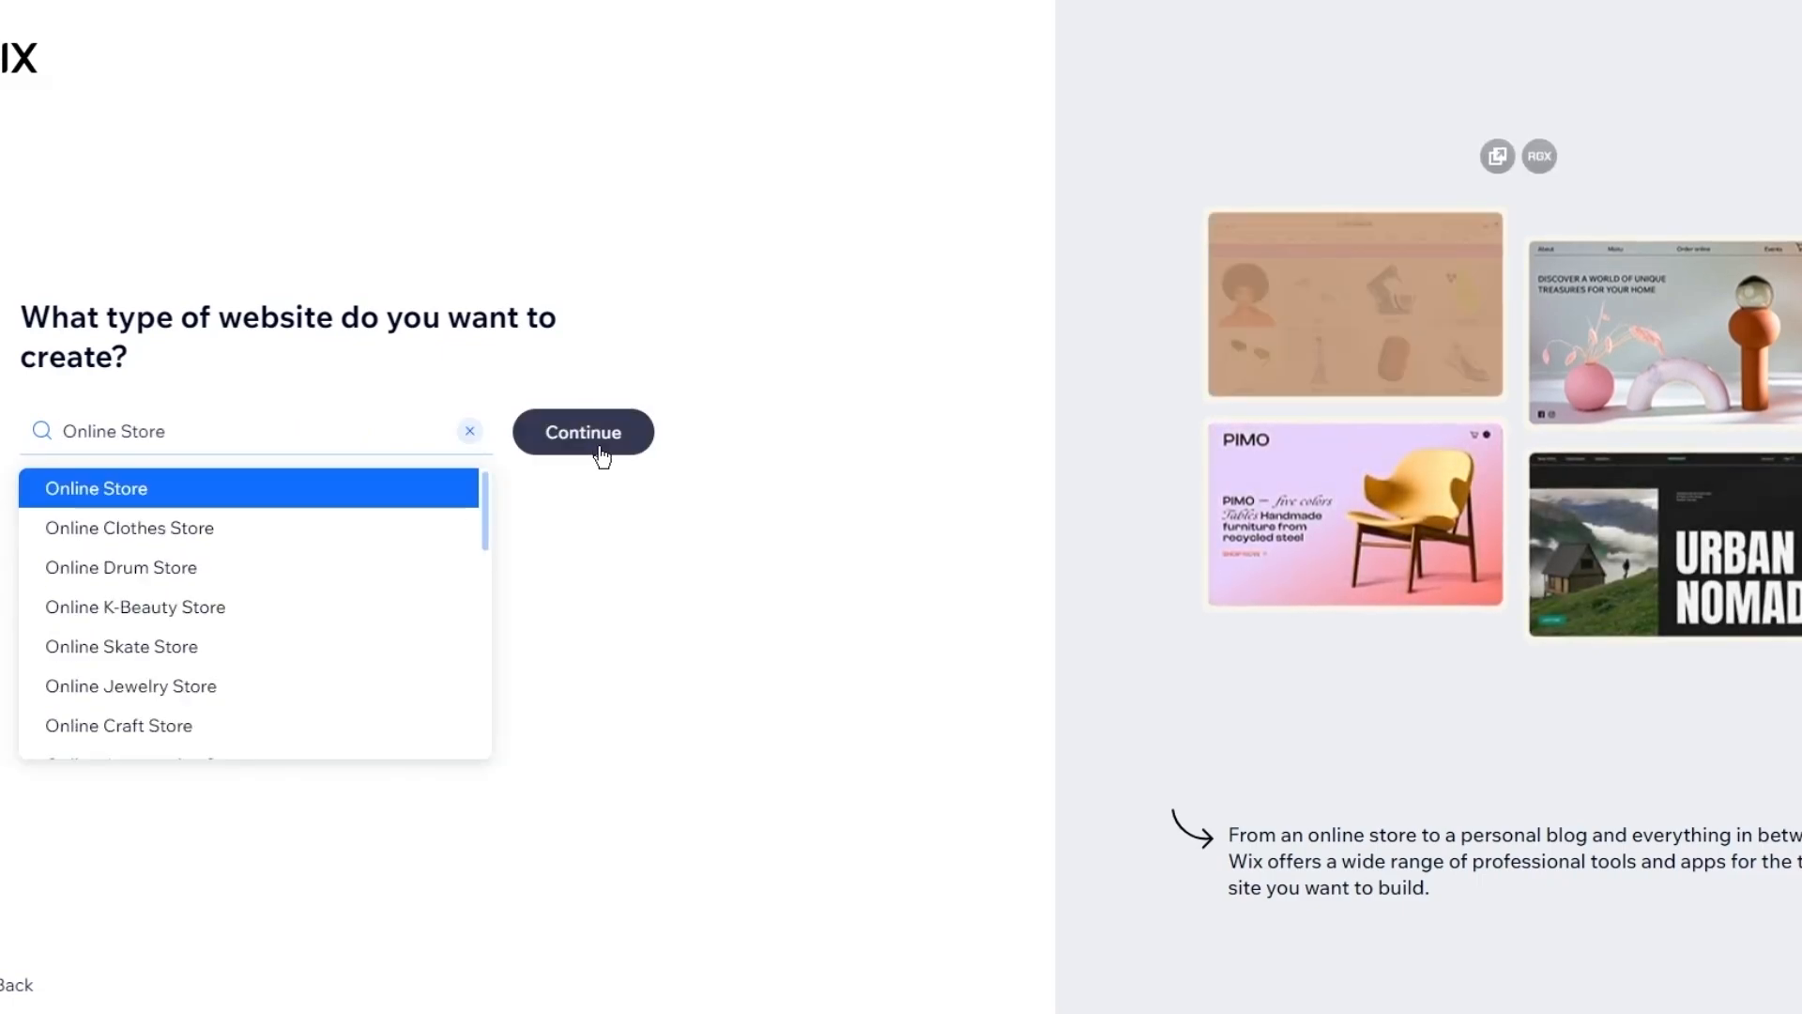
{"action": "left_click", "coordinate": [603, 431]}
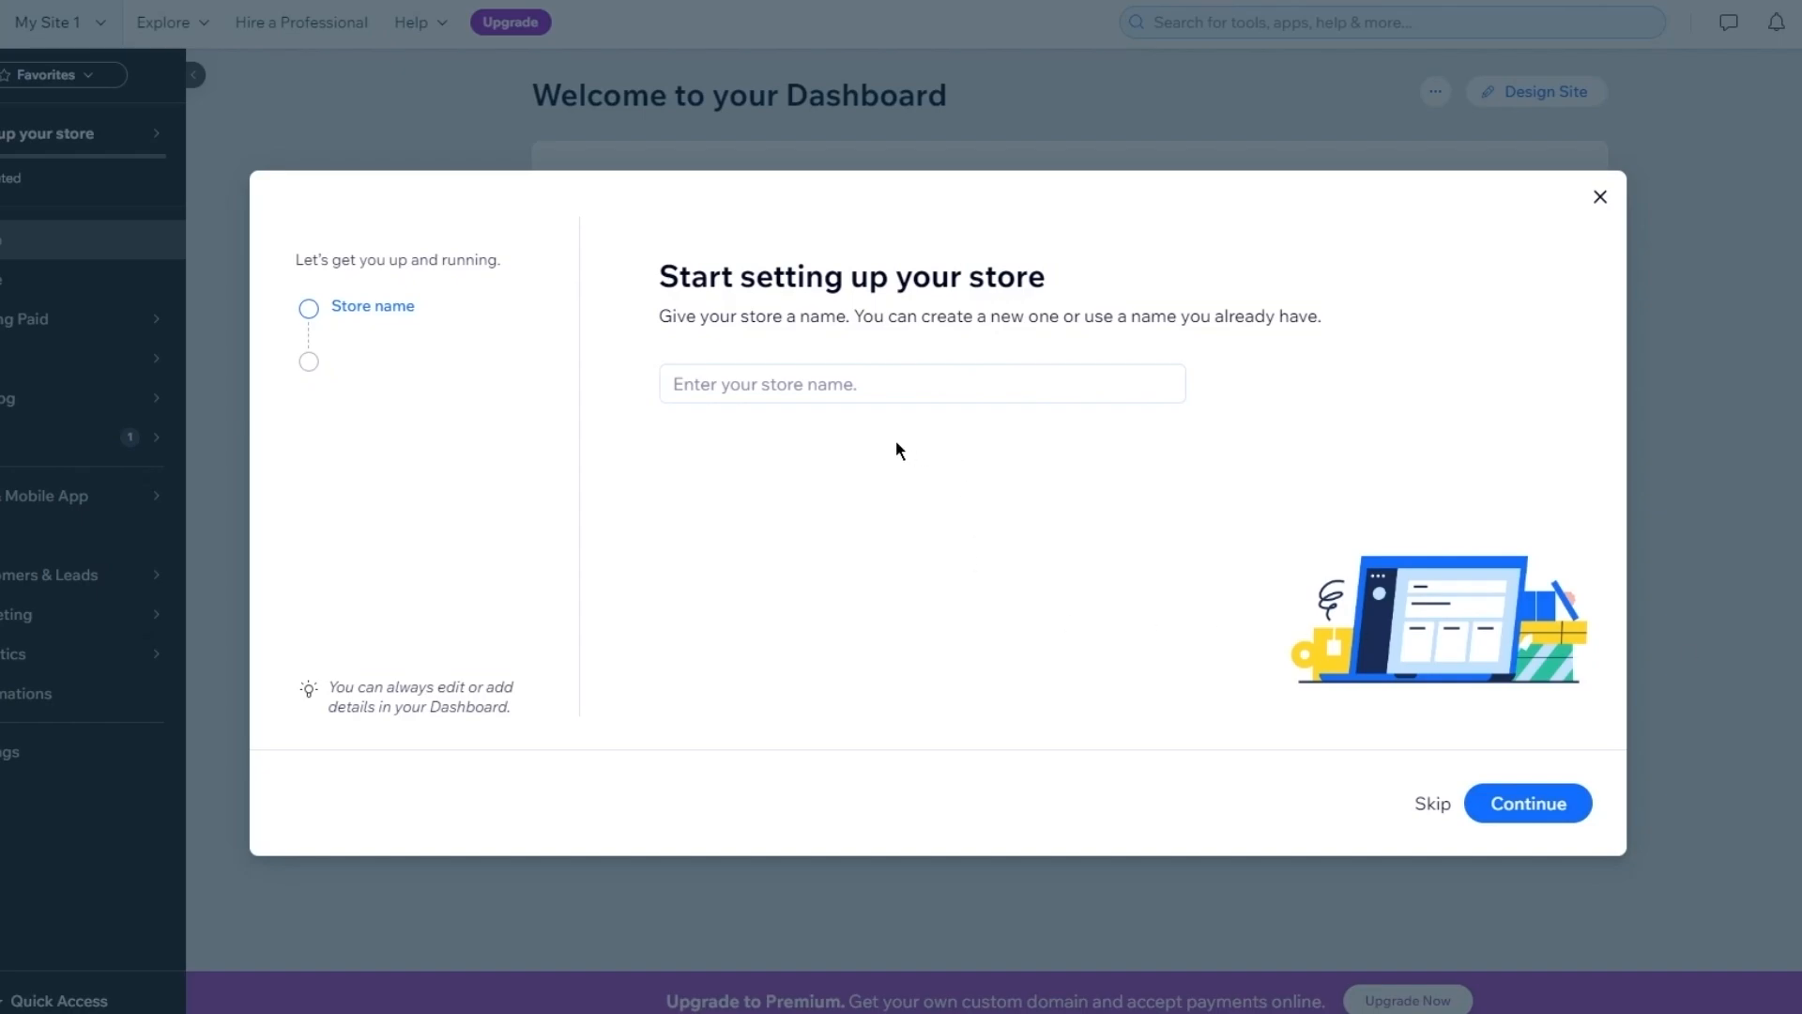
Step: Name the store 'John's Retail' and mark it as just starting out
{"action": "left_click", "coordinate": [822, 394]}
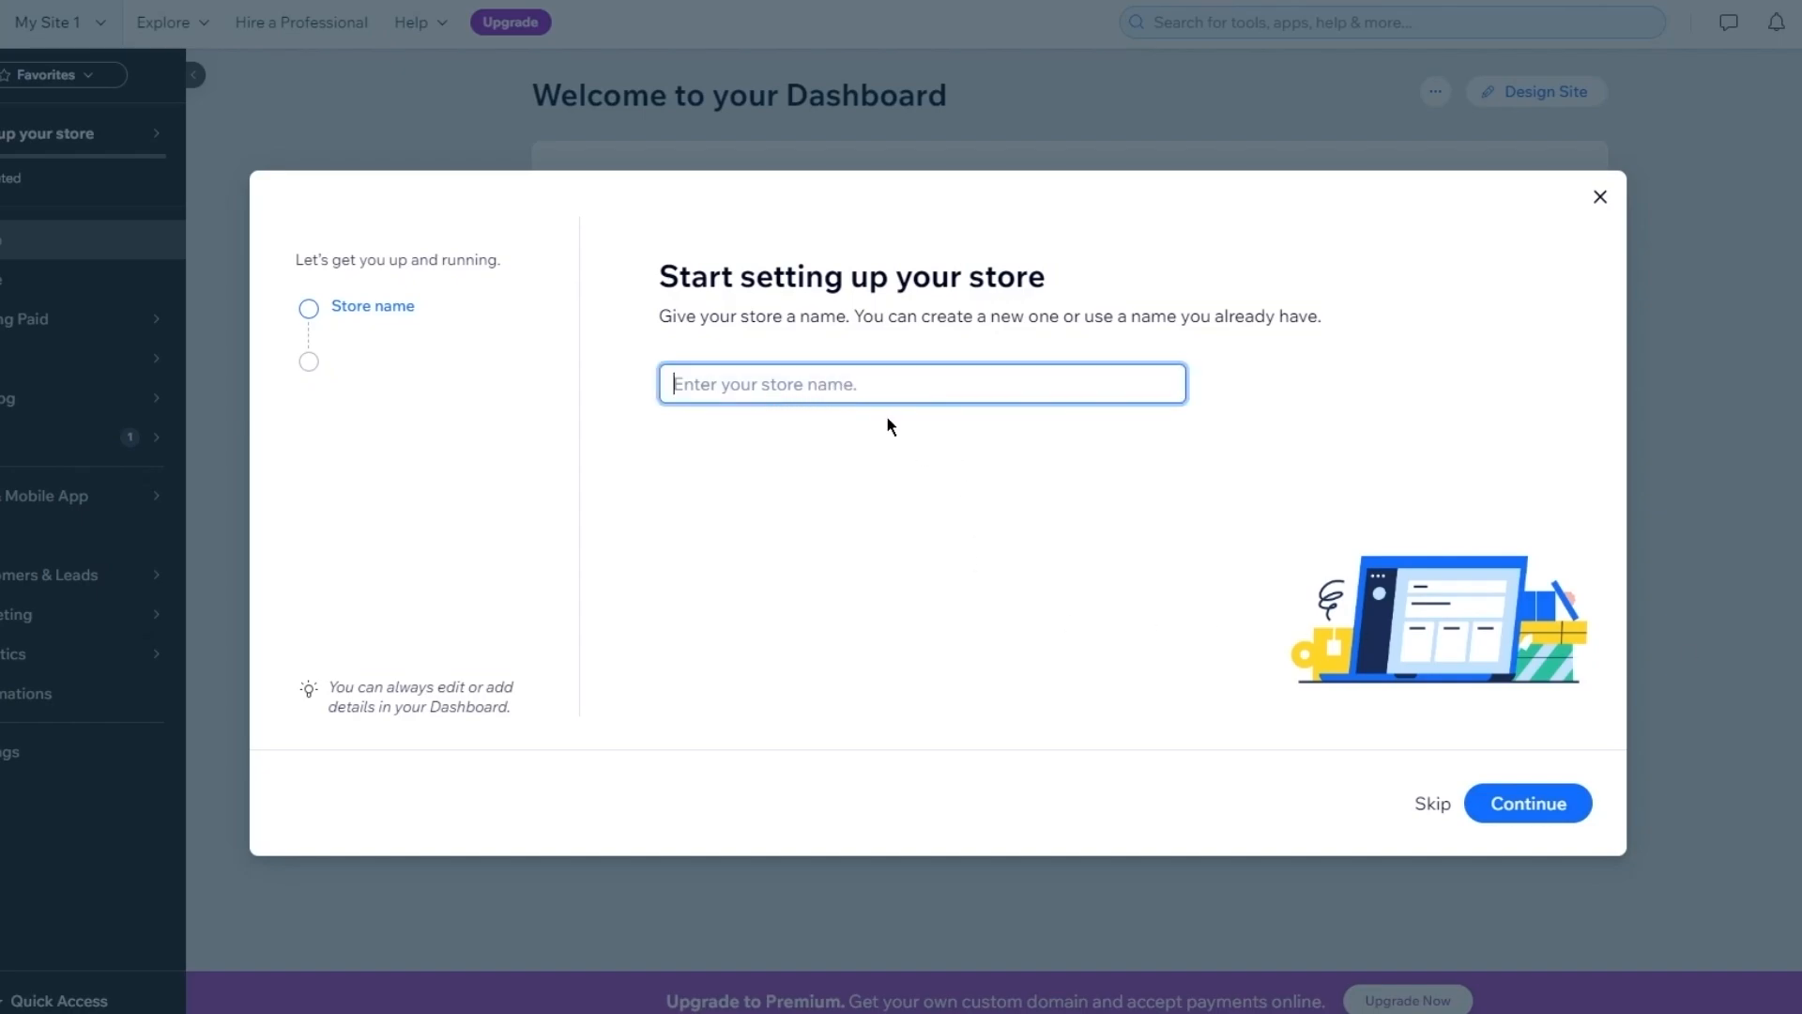
{"action": "type", "text": "Jo"}
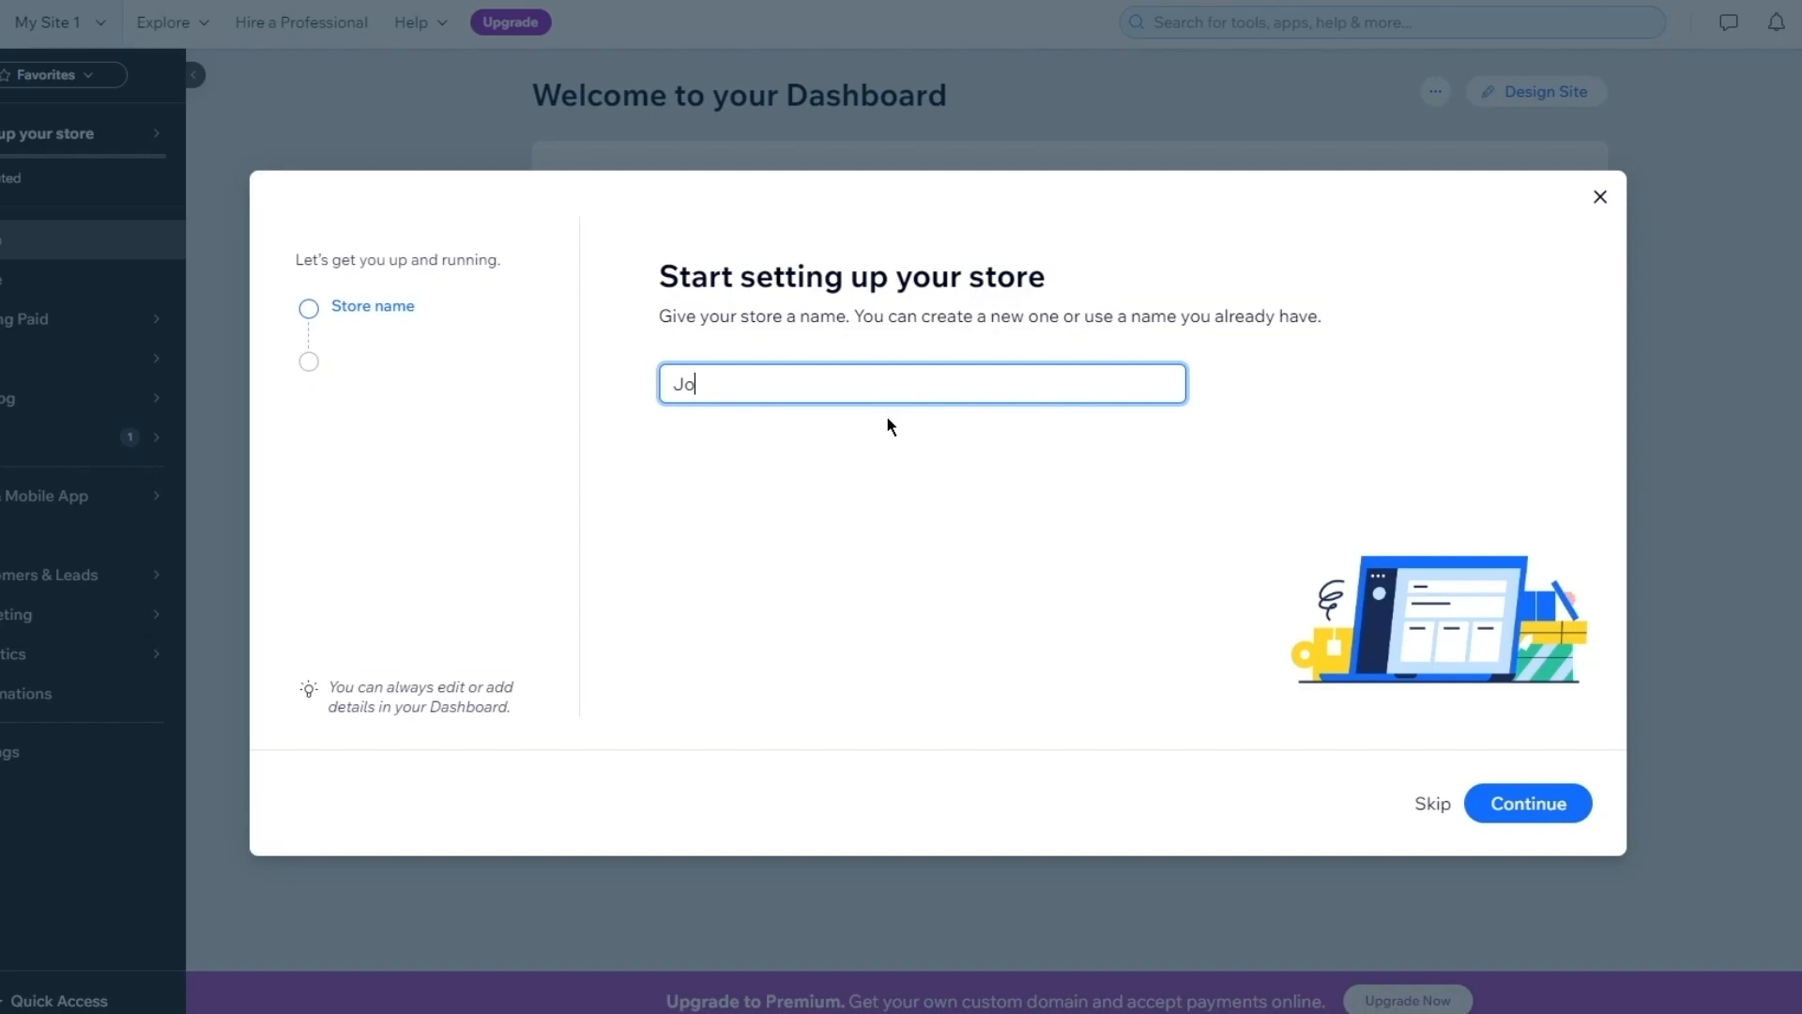
{"action": "type", "text": "hn's Retail"}
{"action": "left_click", "coordinate": [1519, 821]}
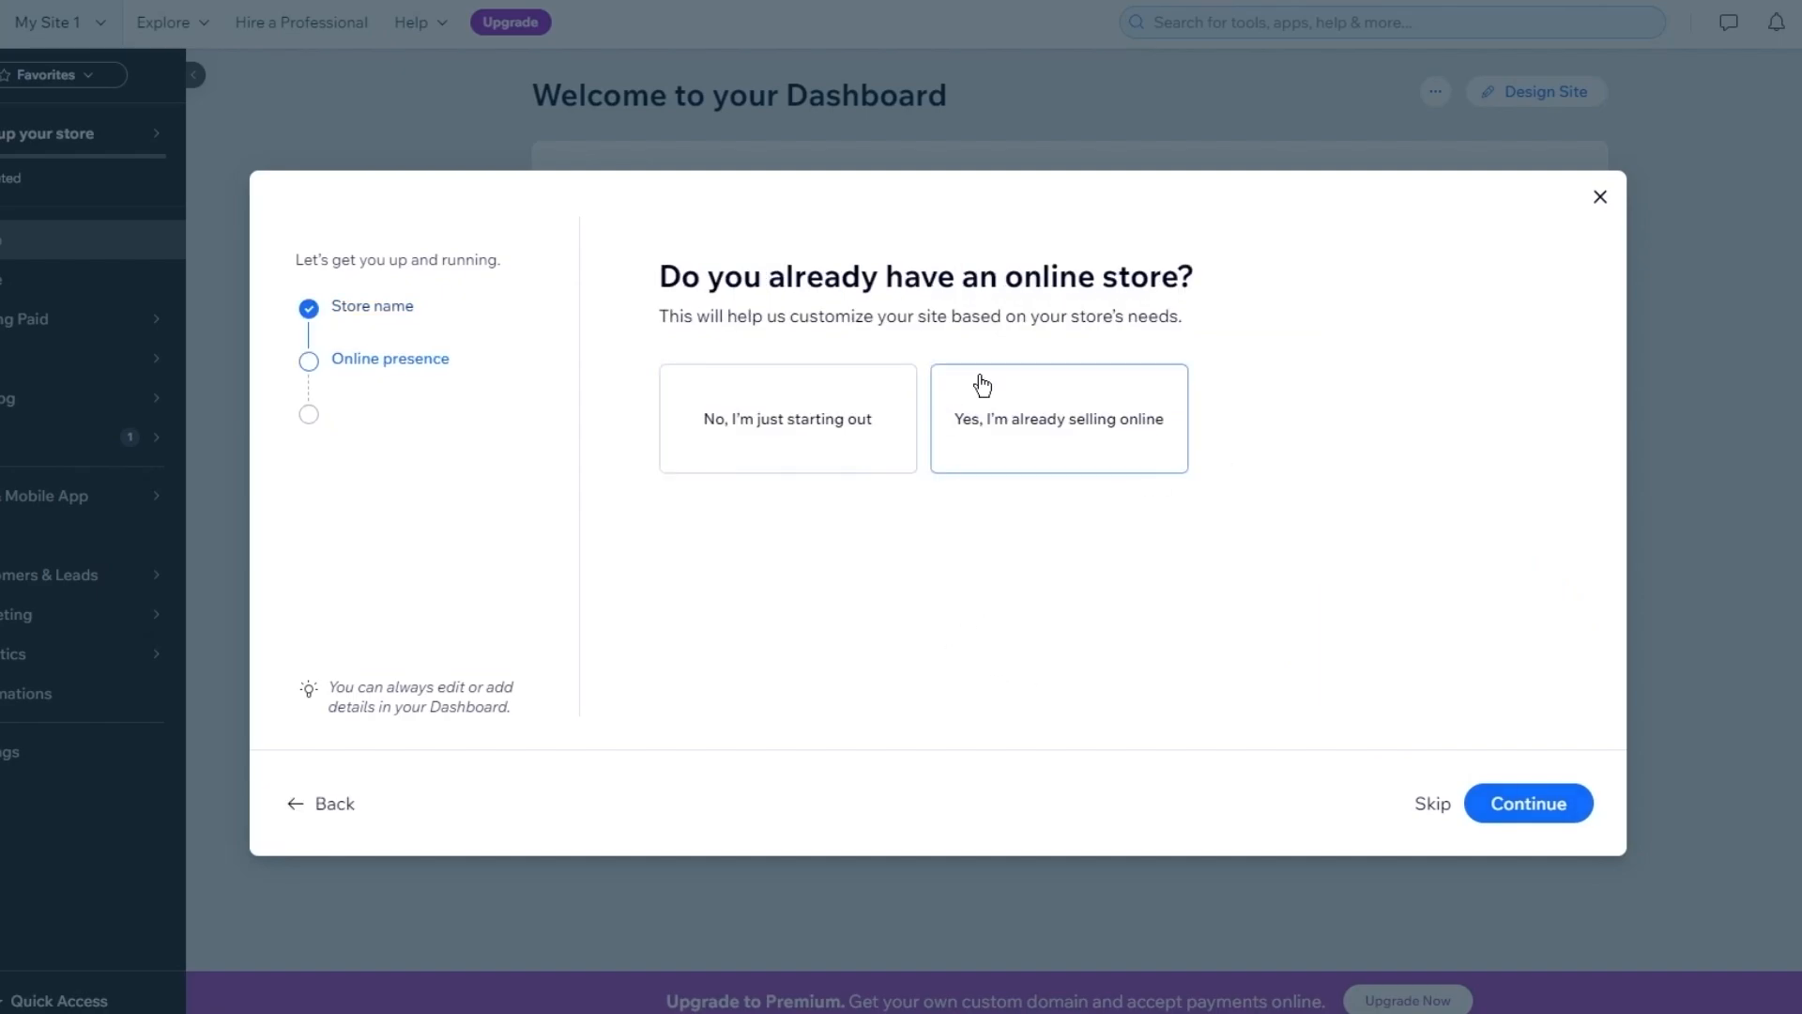
{"action": "left_click", "coordinate": [825, 411]}
{"action": "left_click", "coordinate": [1537, 806]}
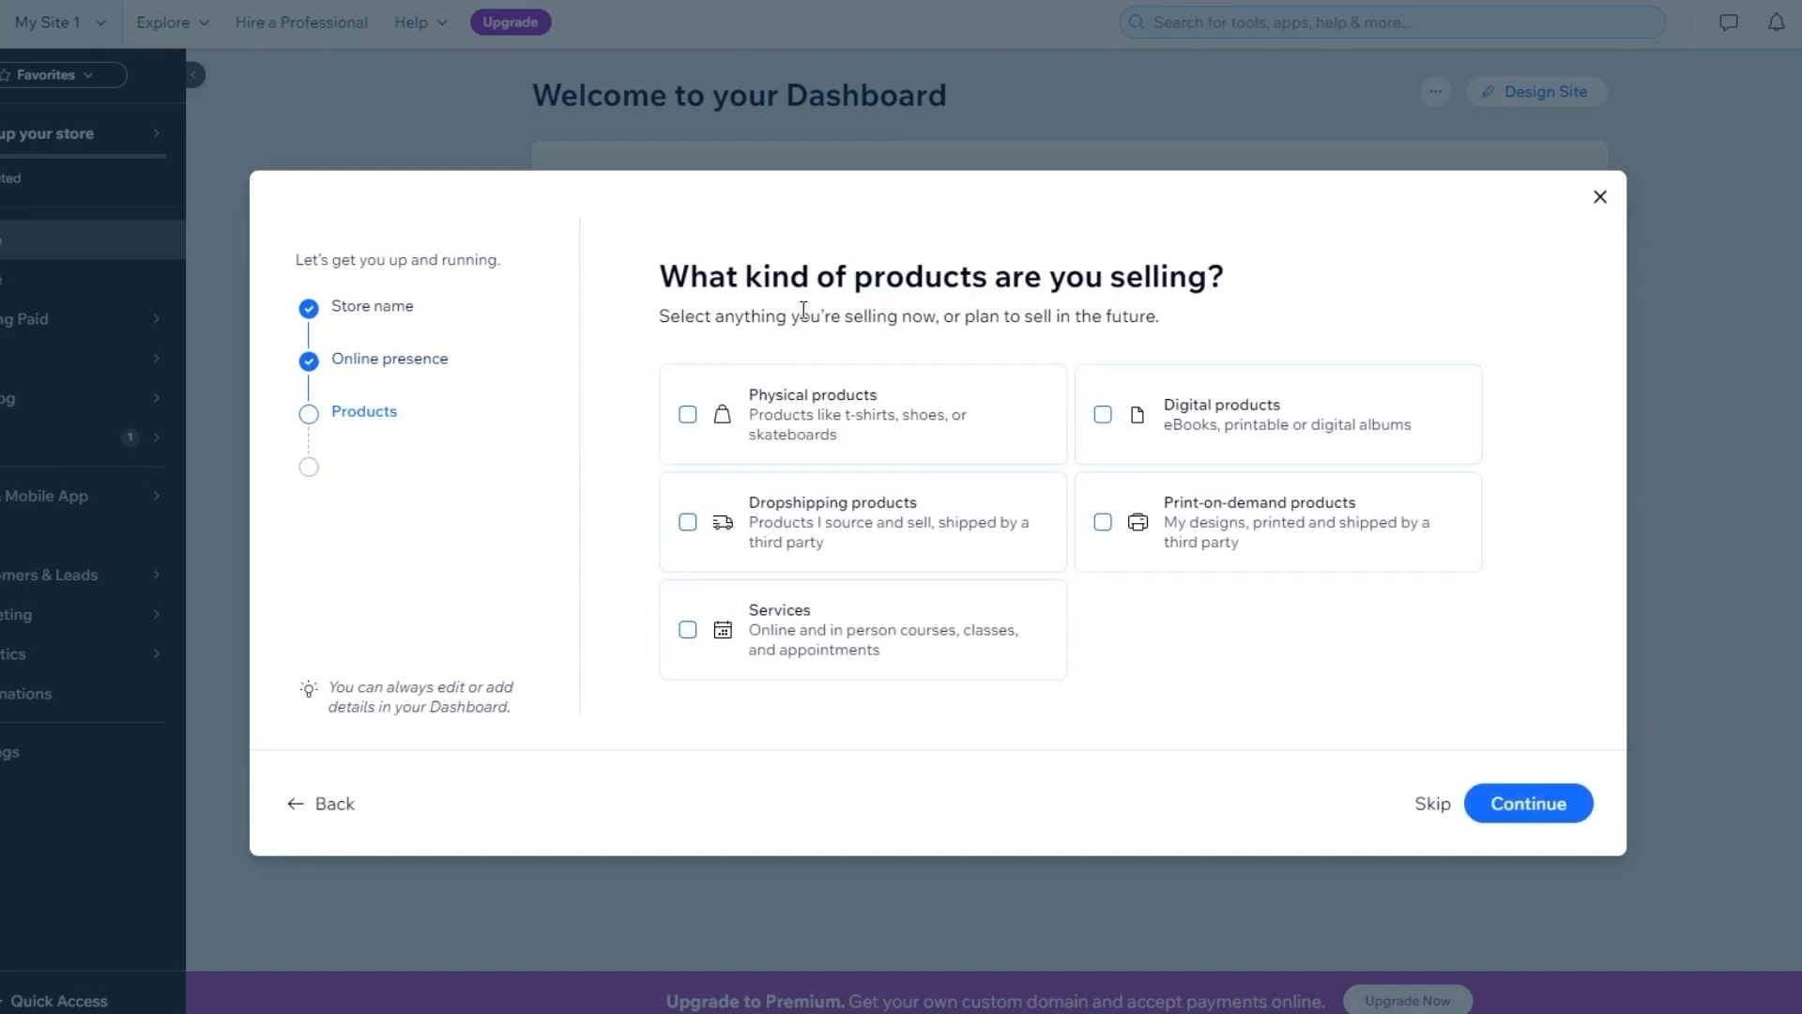
Step: Select Physical, Dropshipping and Print-on-demand products, keeping Online store as the sales channel
{"action": "left_click_drag", "start_coordinate": [661, 281], "coordinate": [1215, 273]}
{"action": "left_click", "coordinate": [1476, 278]}
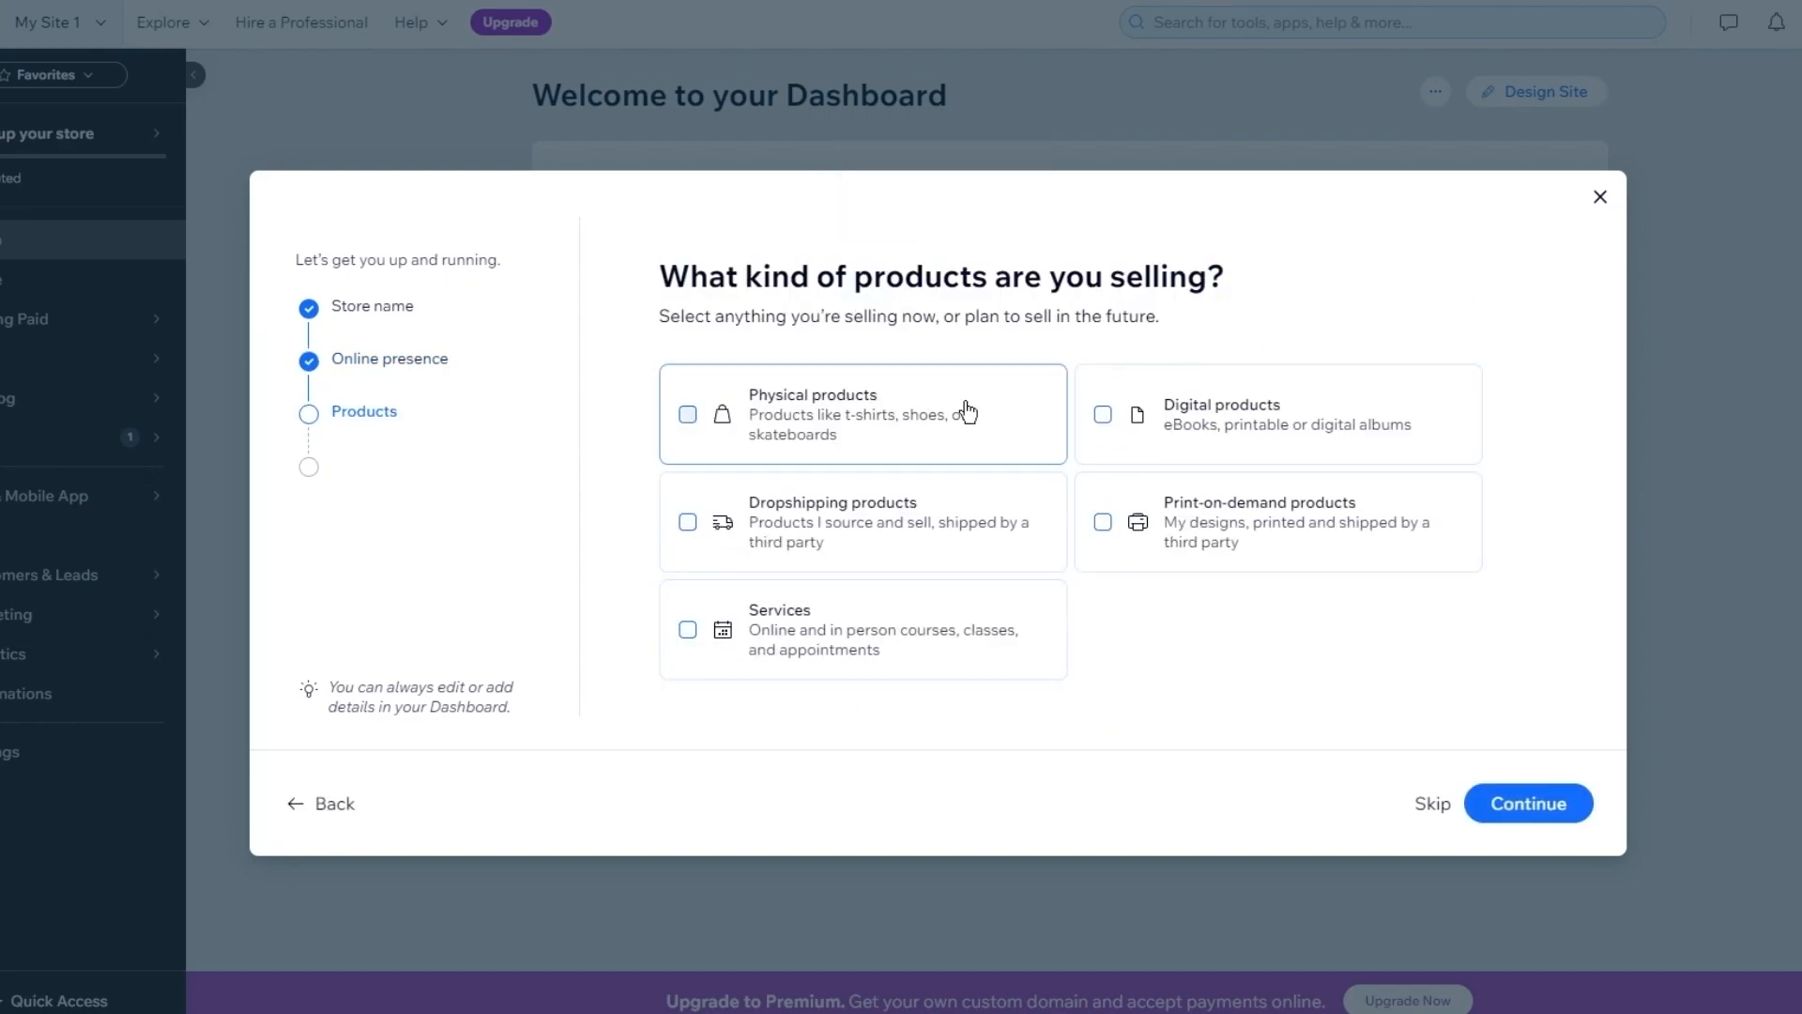
{"action": "left_click", "coordinate": [897, 441]}
{"action": "left_click", "coordinate": [938, 523]}
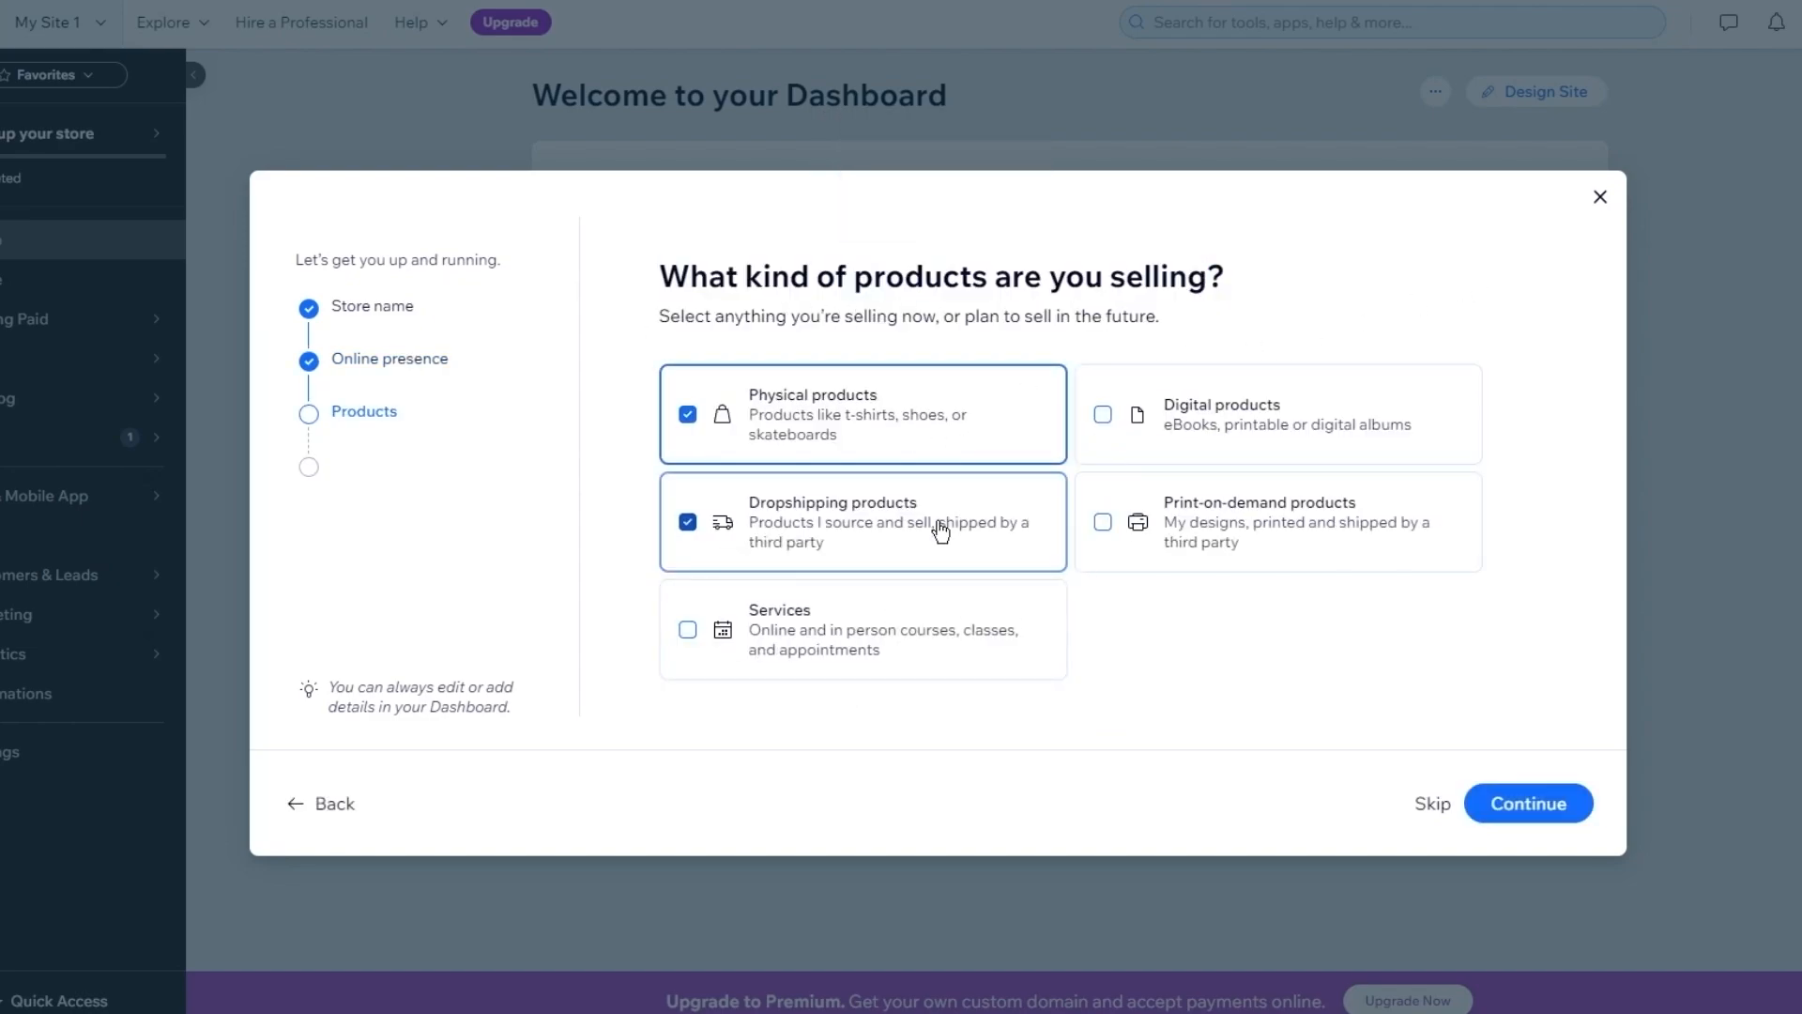
{"action": "left_click", "coordinate": [1344, 570]}
{"action": "left_click", "coordinate": [1521, 803]}
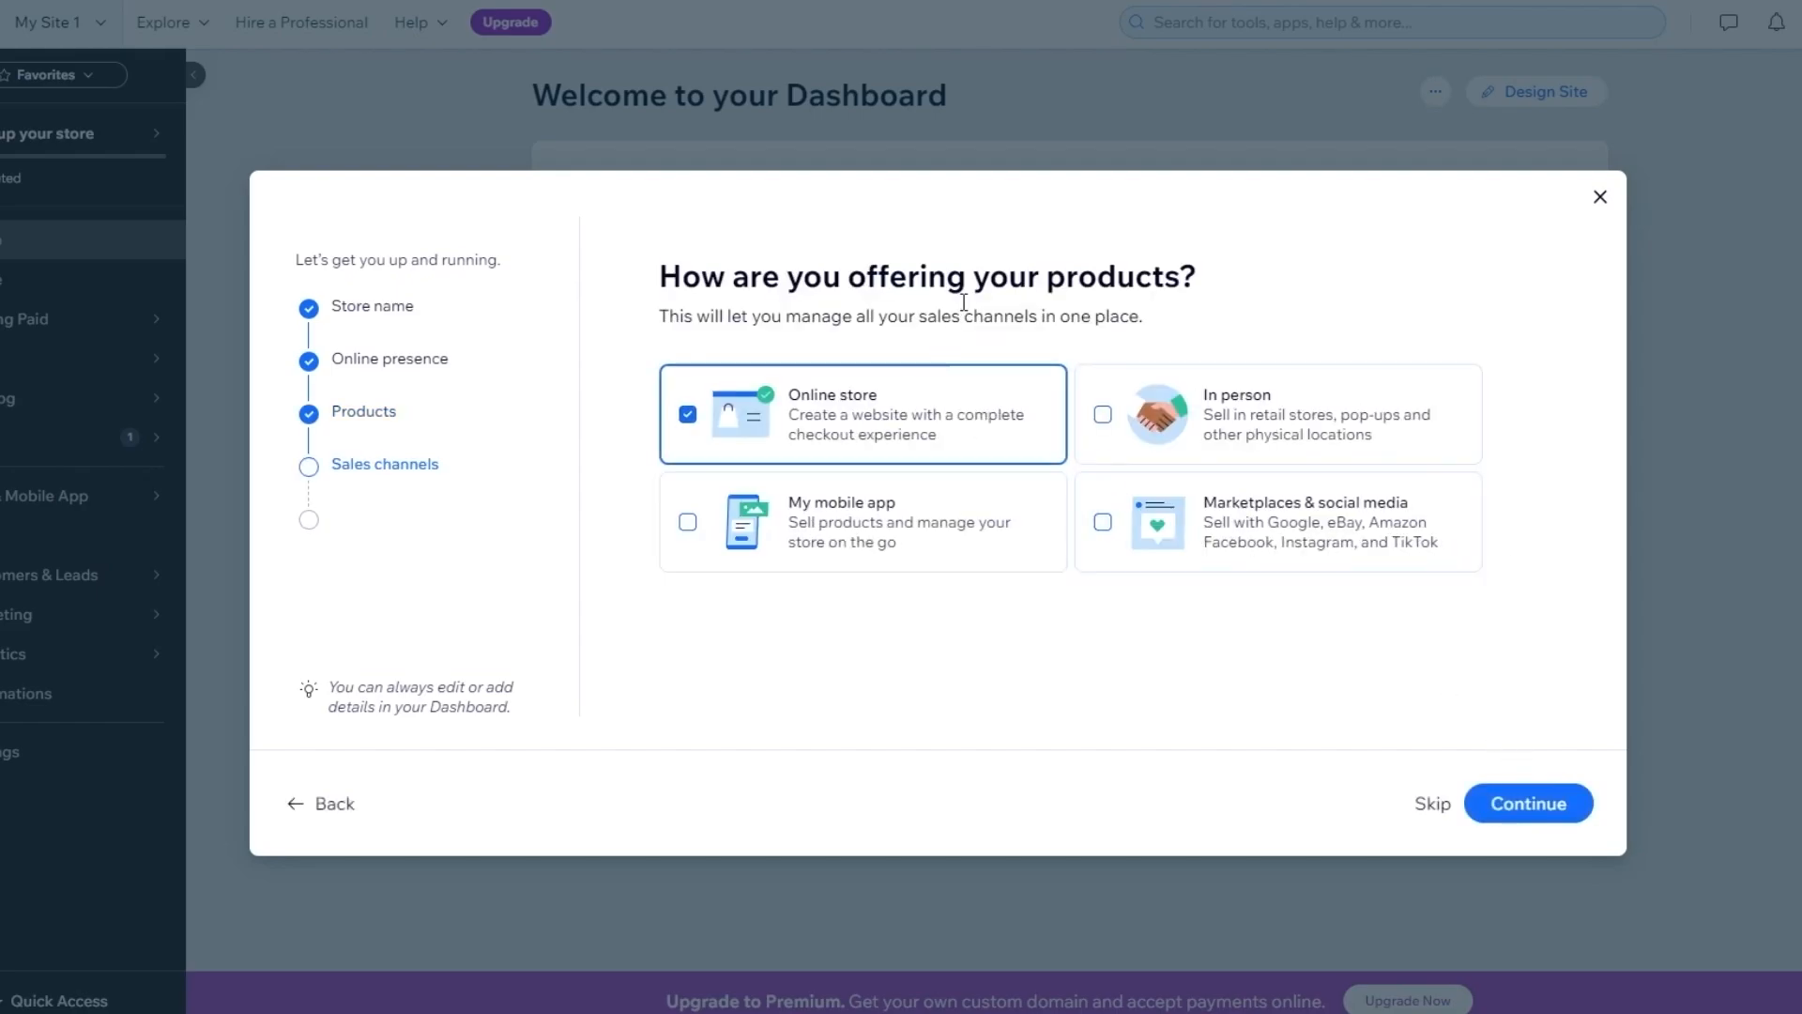
{"action": "left_click_drag", "start_coordinate": [1298, 270], "coordinate": [660, 274]}
{"action": "left_click", "coordinate": [1523, 232]}
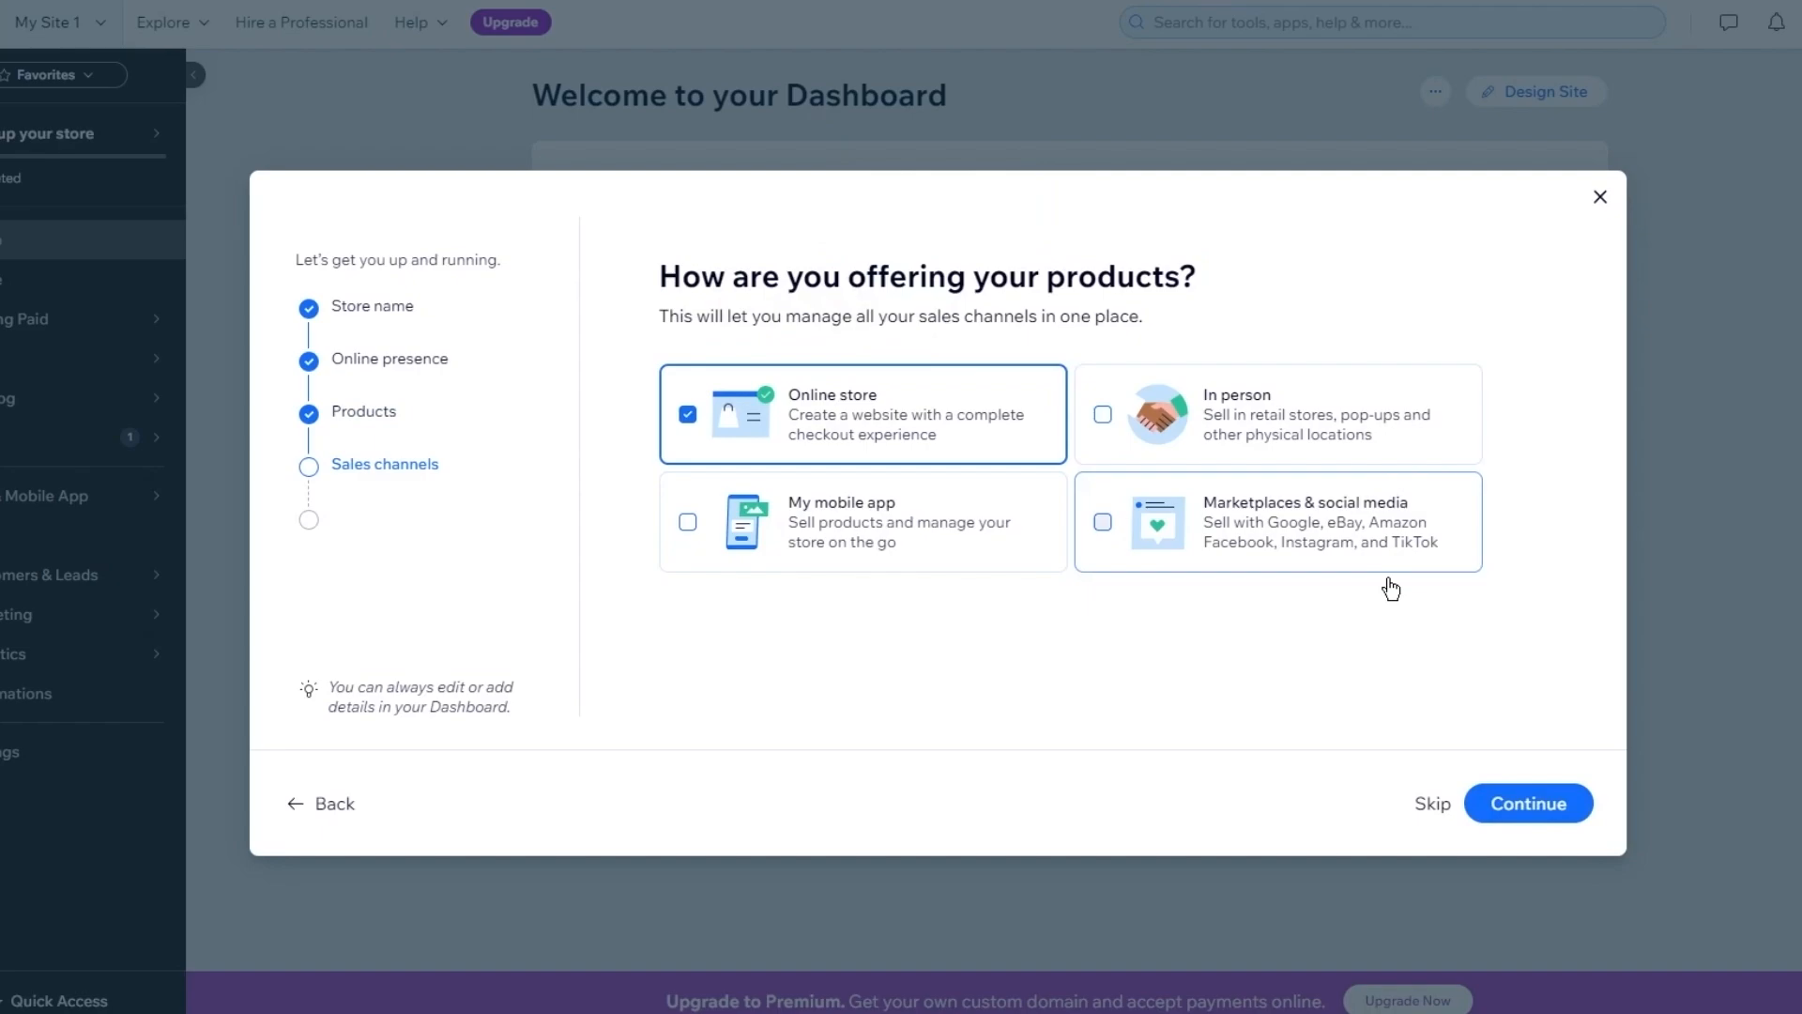
{"action": "left_click", "coordinate": [1515, 813]}
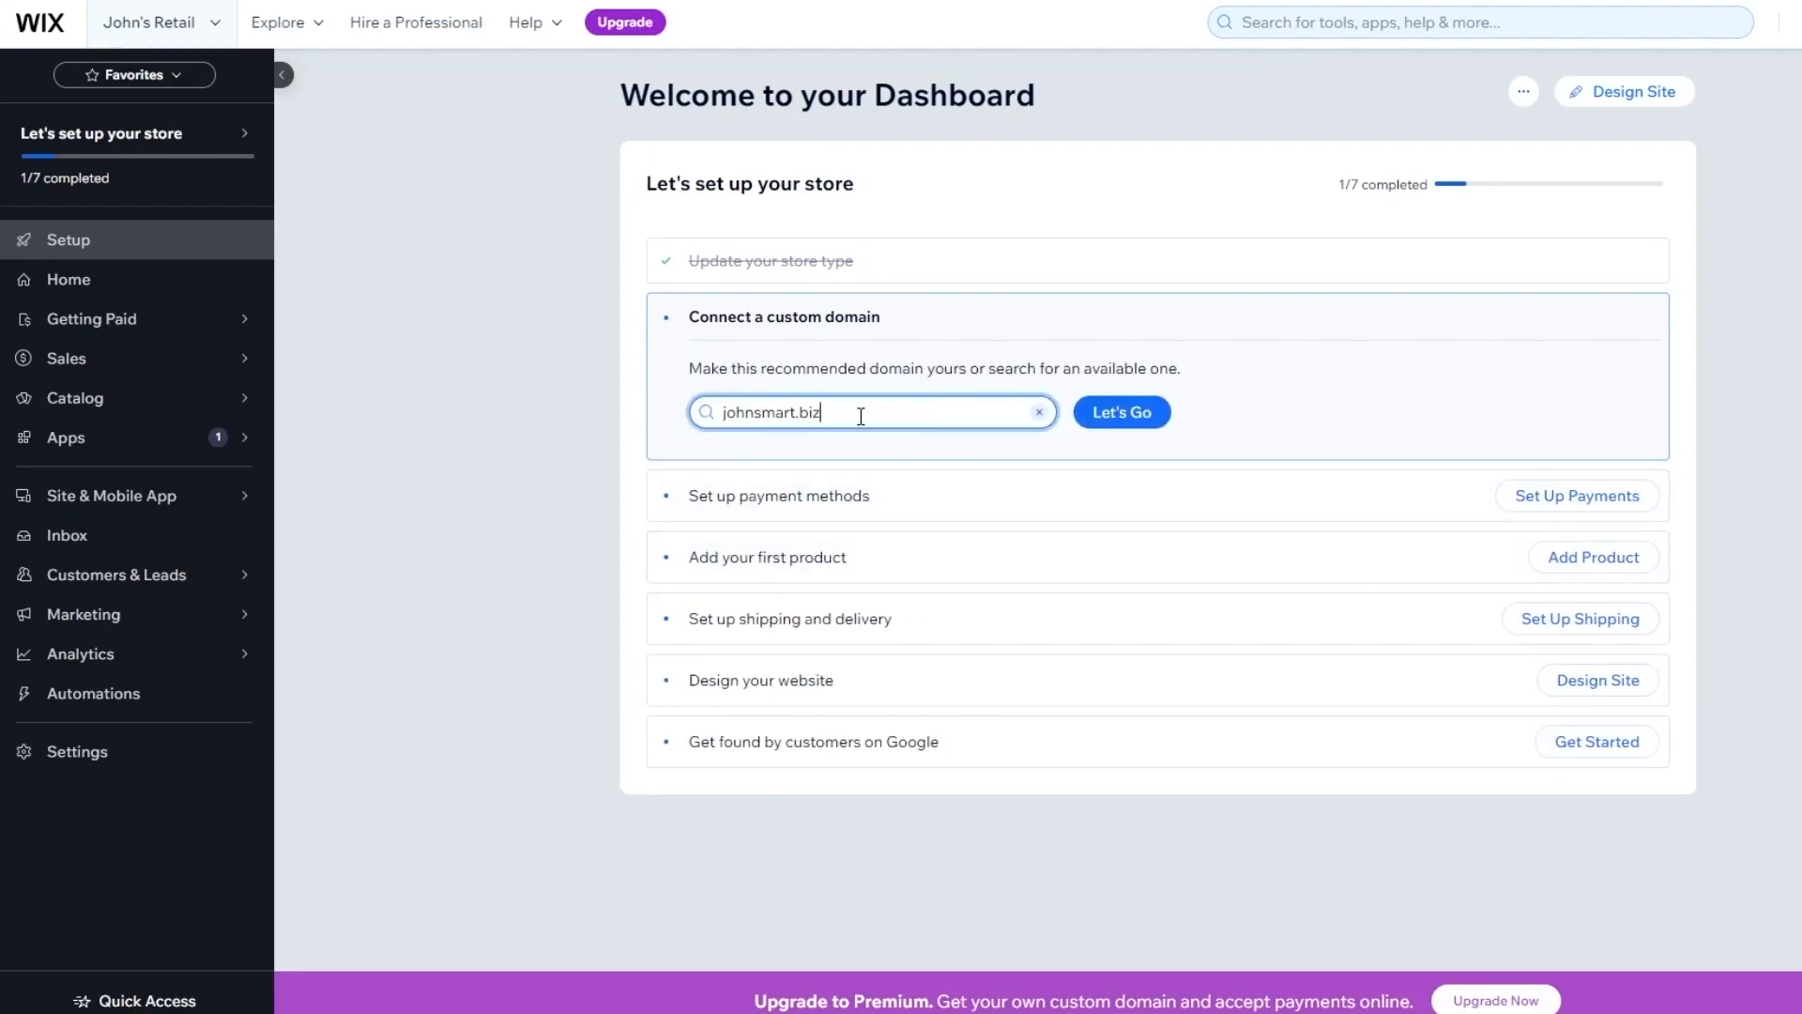
Step: Clear the suggested johnsmart.biz domain and expand the payment methods setup step
{"action": "left_click", "coordinate": [457, 406]}
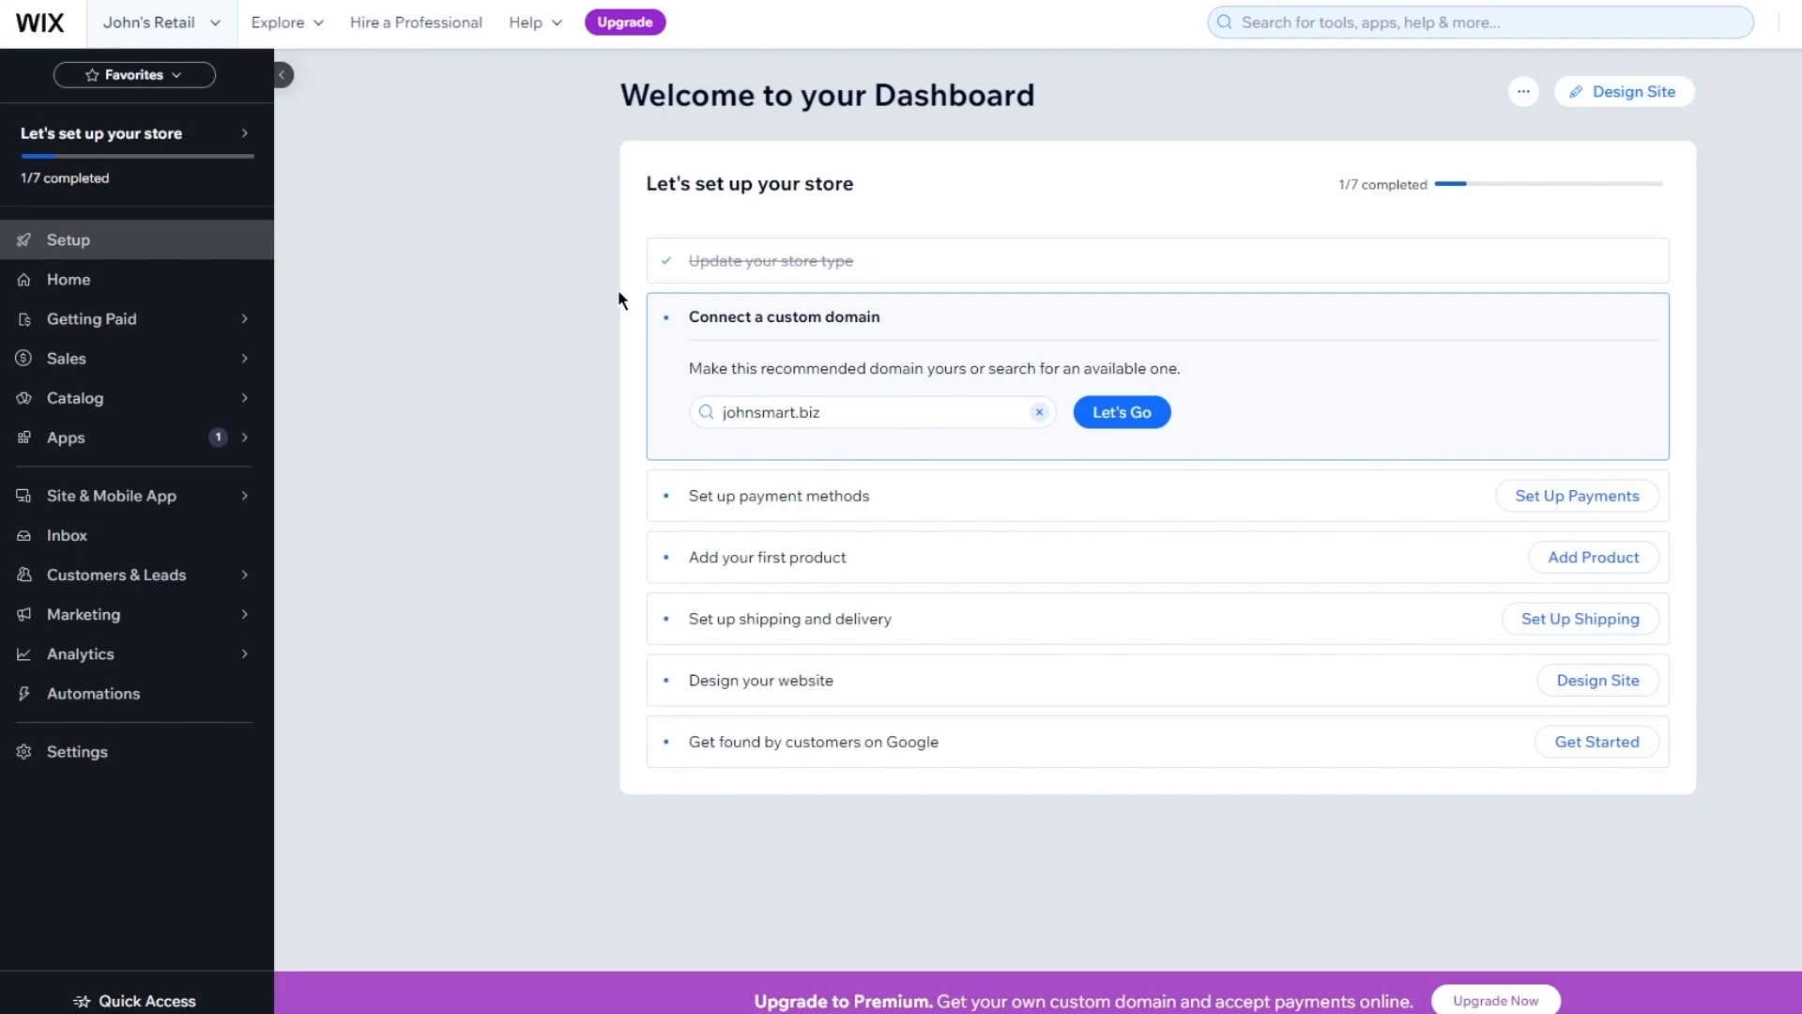
{"action": "left_click", "coordinate": [1039, 412]}
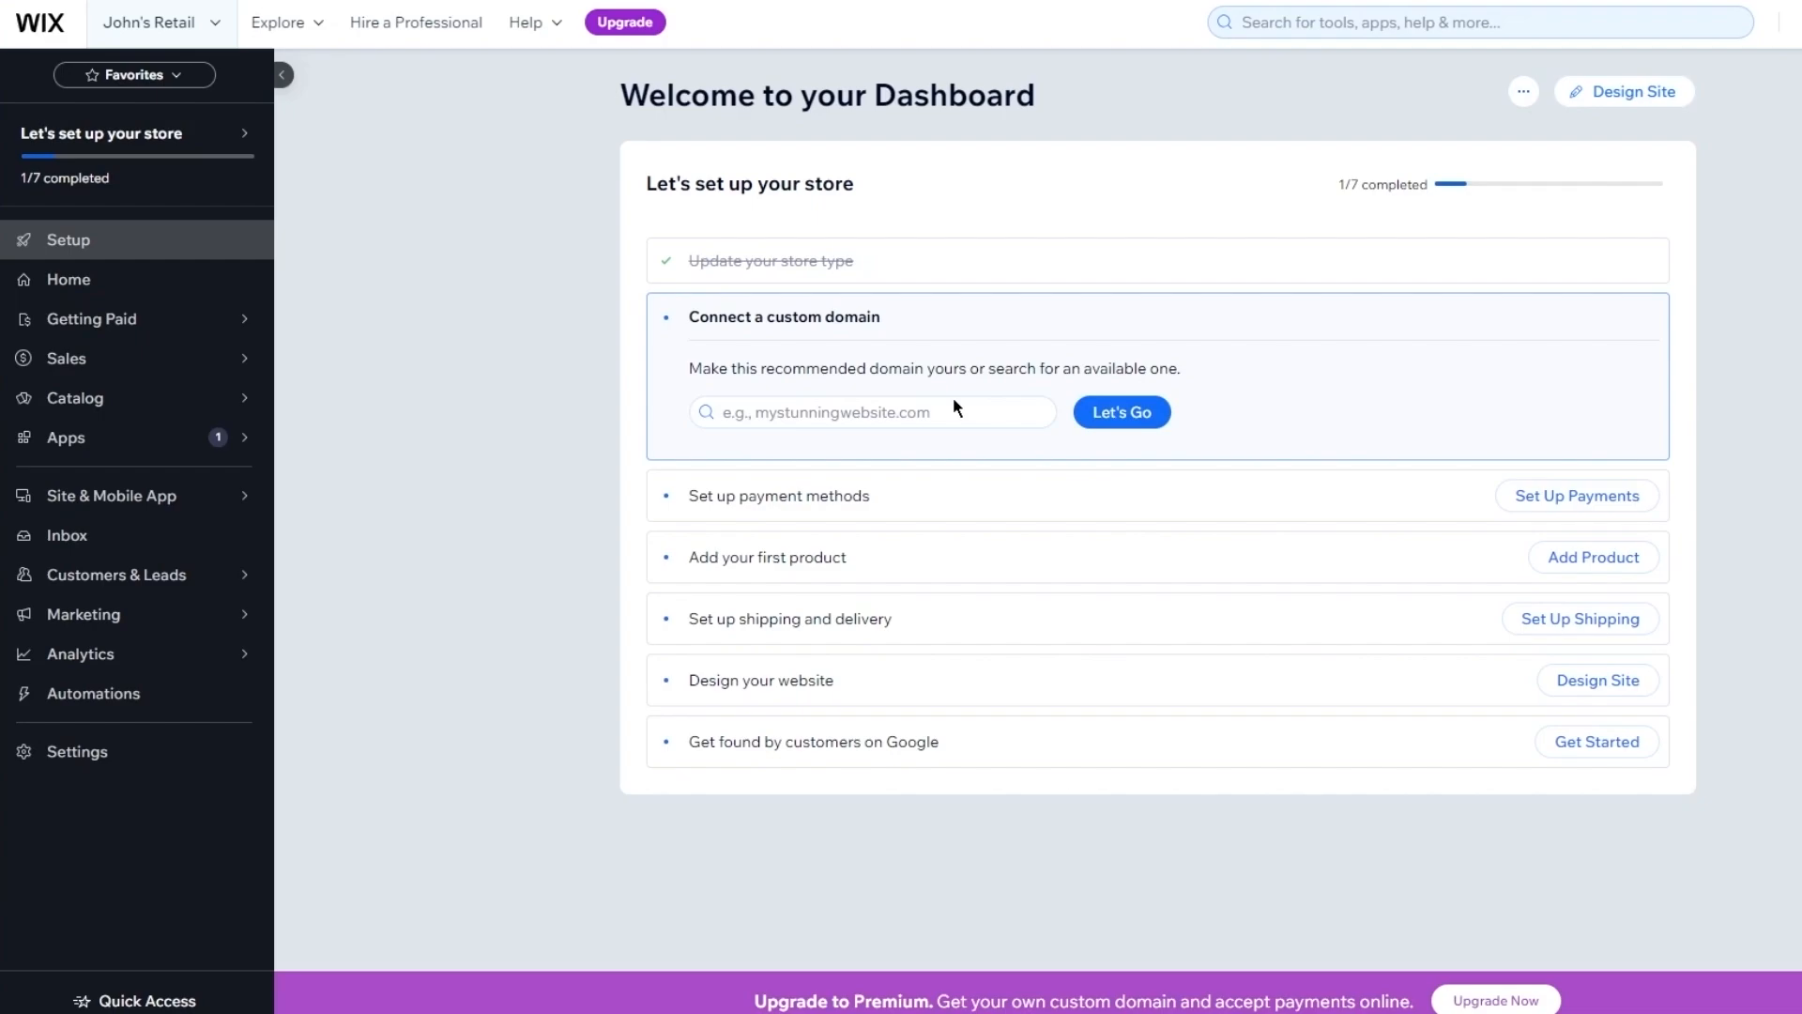
{"action": "left_click", "coordinate": [880, 413]}
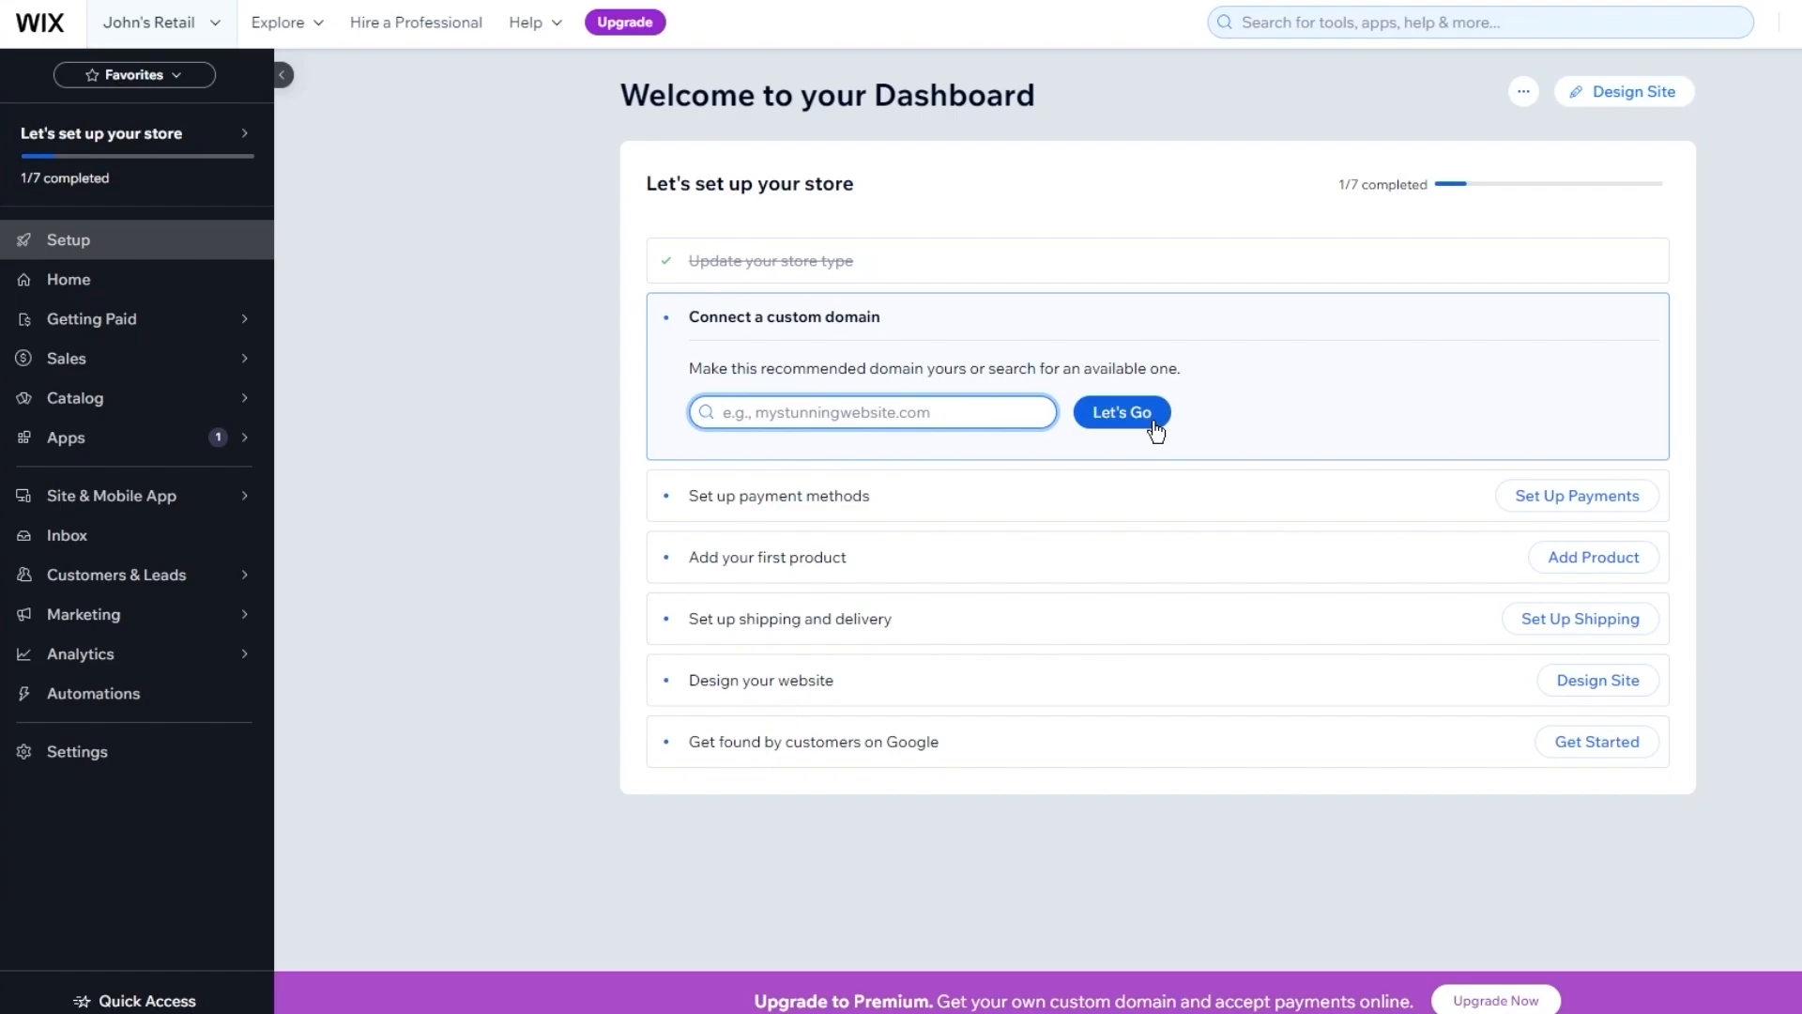
{"action": "left_click", "coordinate": [465, 404]}
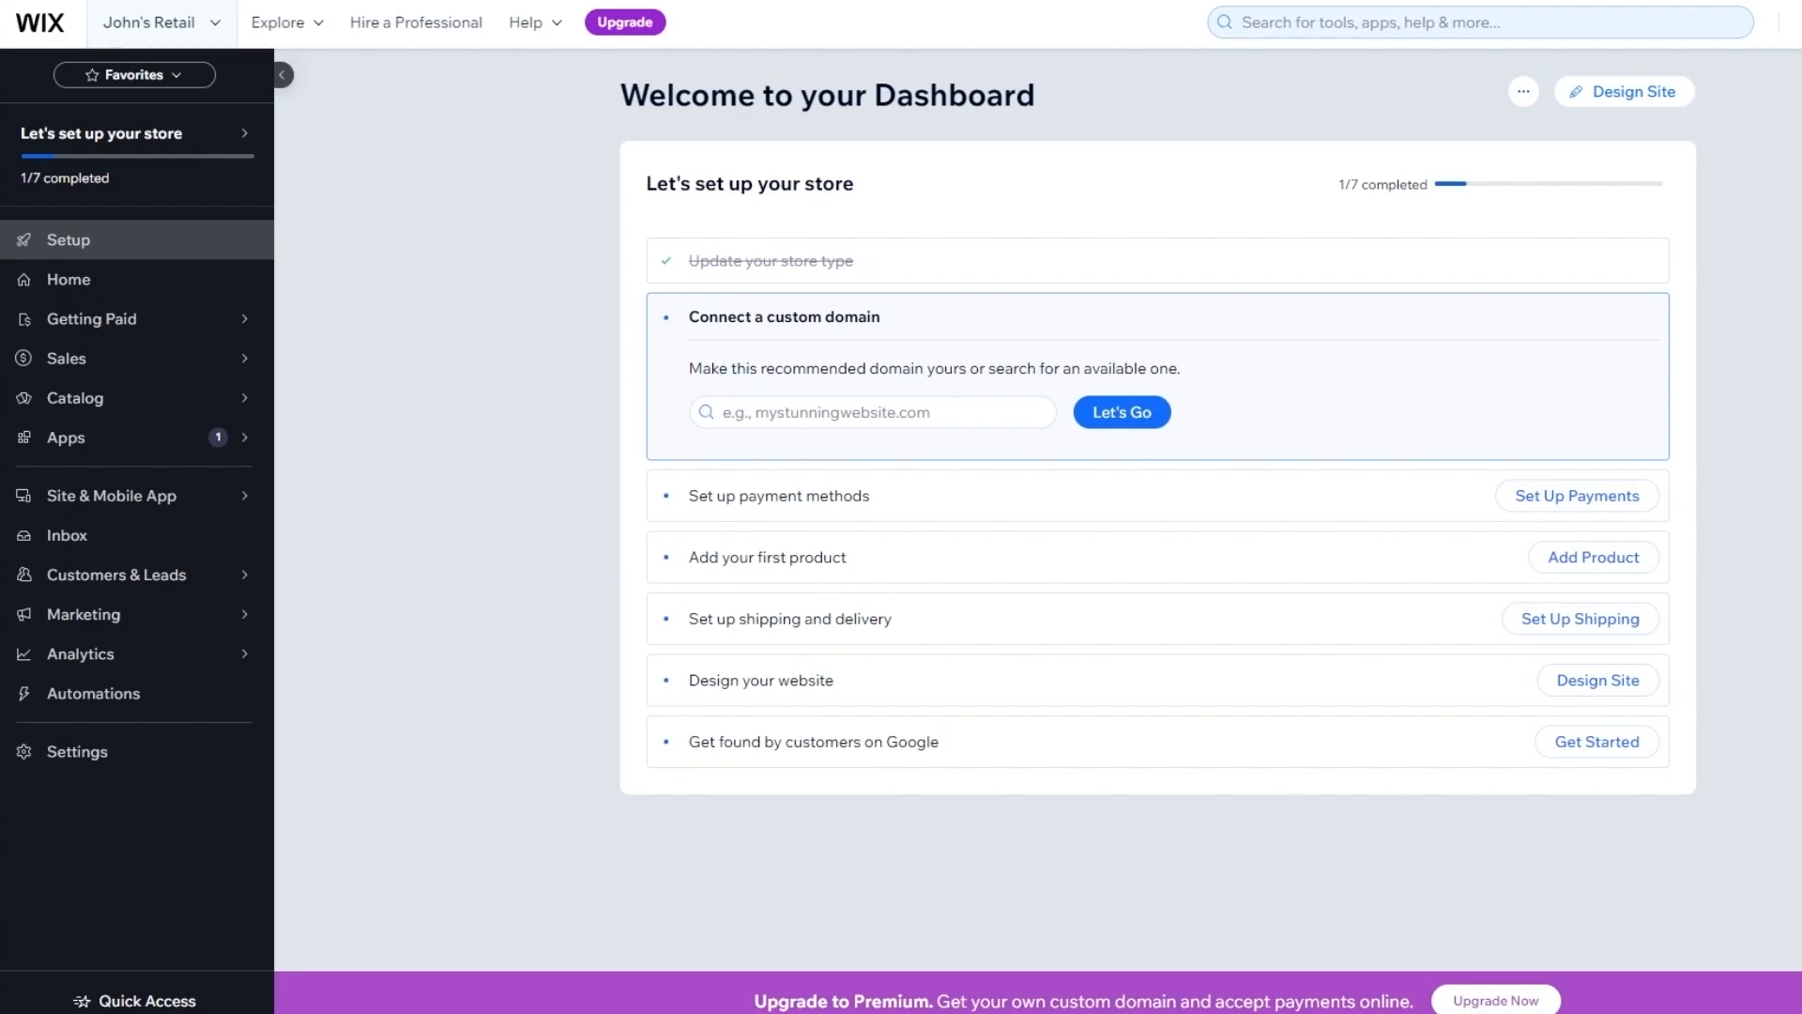
{"action": "left_click", "coordinate": [1649, 495]}
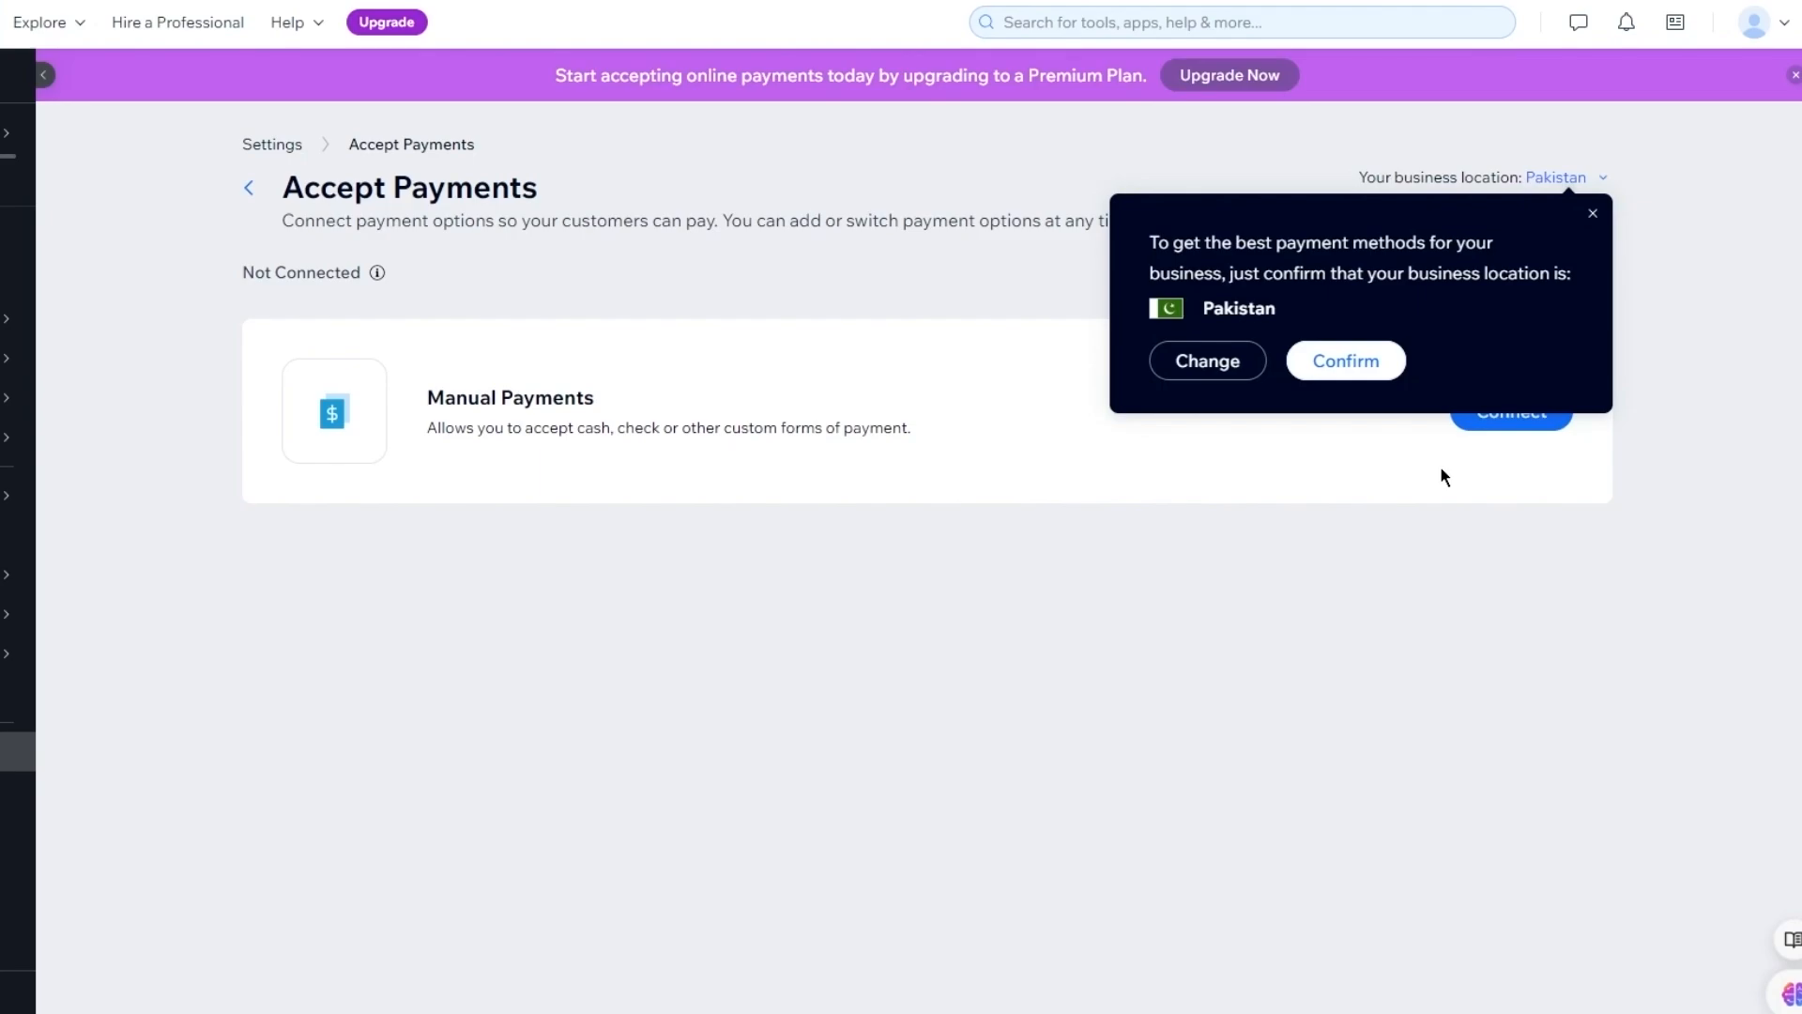
Step: Connect Manual Payments as Cash on delivery with instructions 'jh', then return to Settings
{"action": "left_click", "coordinate": [1593, 214]}
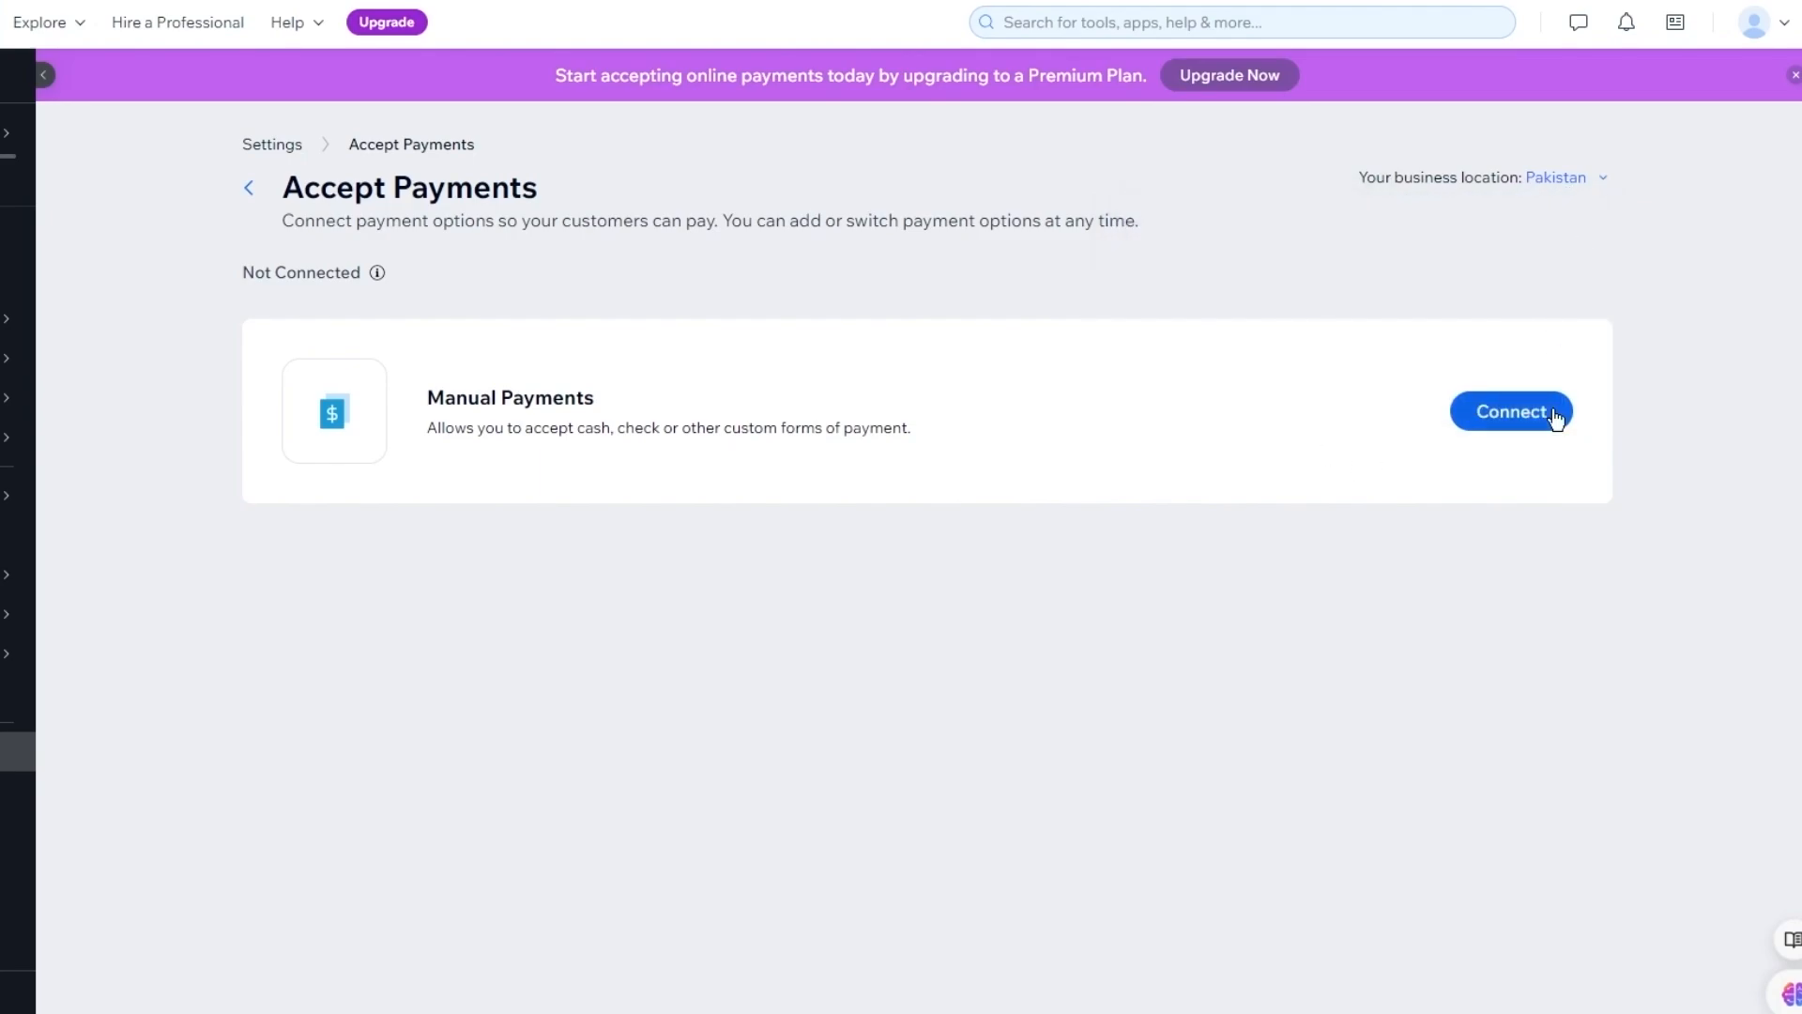
{"action": "left_click", "coordinate": [1551, 413]}
{"action": "left_click", "coordinate": [569, 399]}
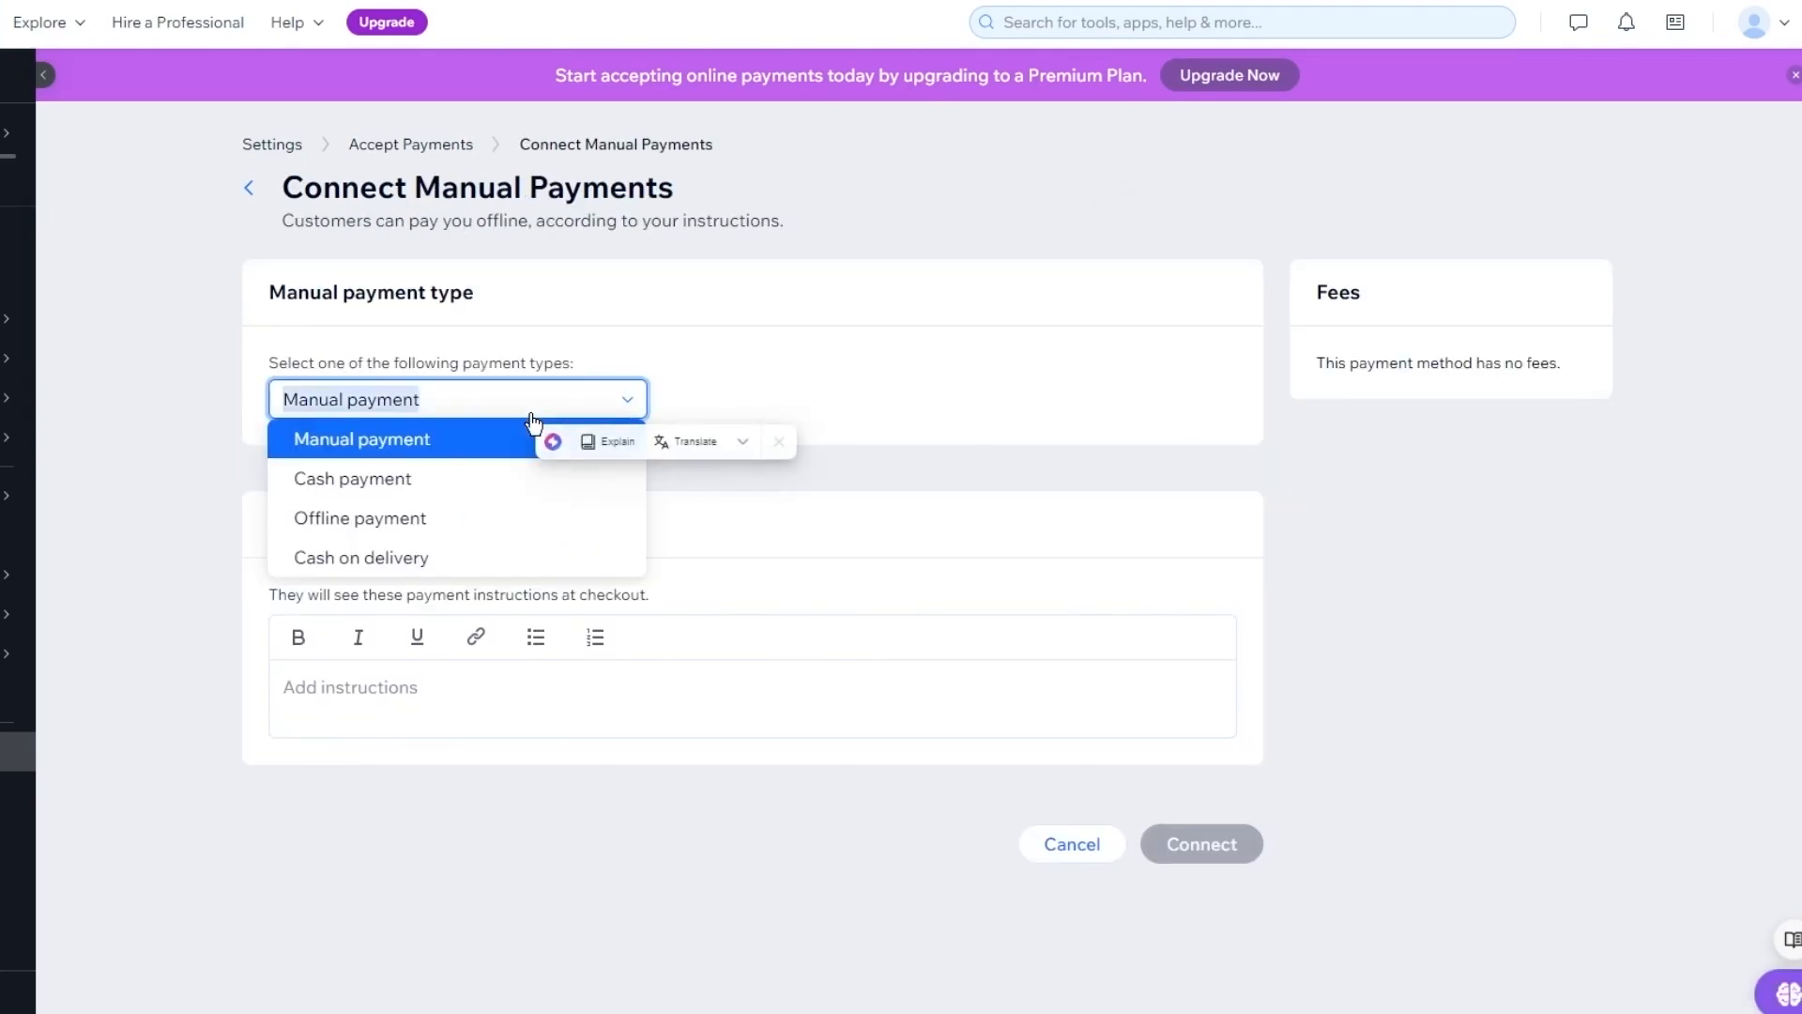
{"action": "double_click", "coordinate": [569, 397]}
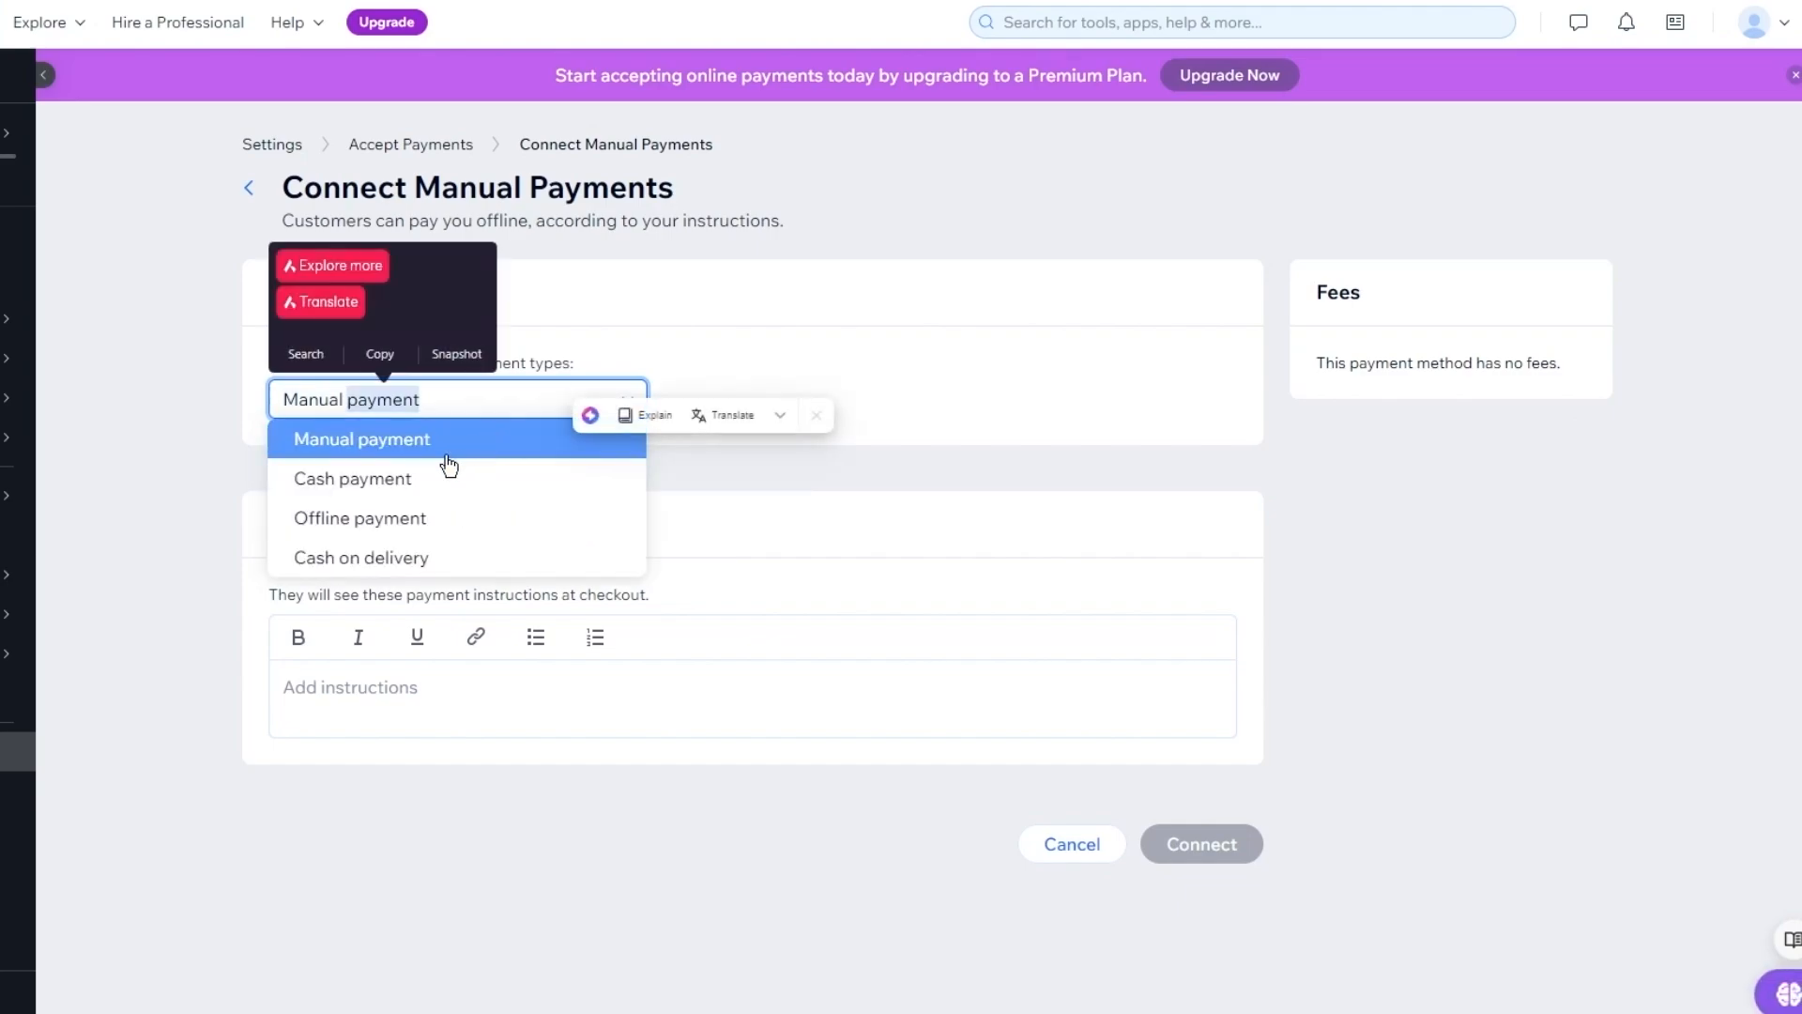
{"action": "left_click", "coordinate": [394, 558]}
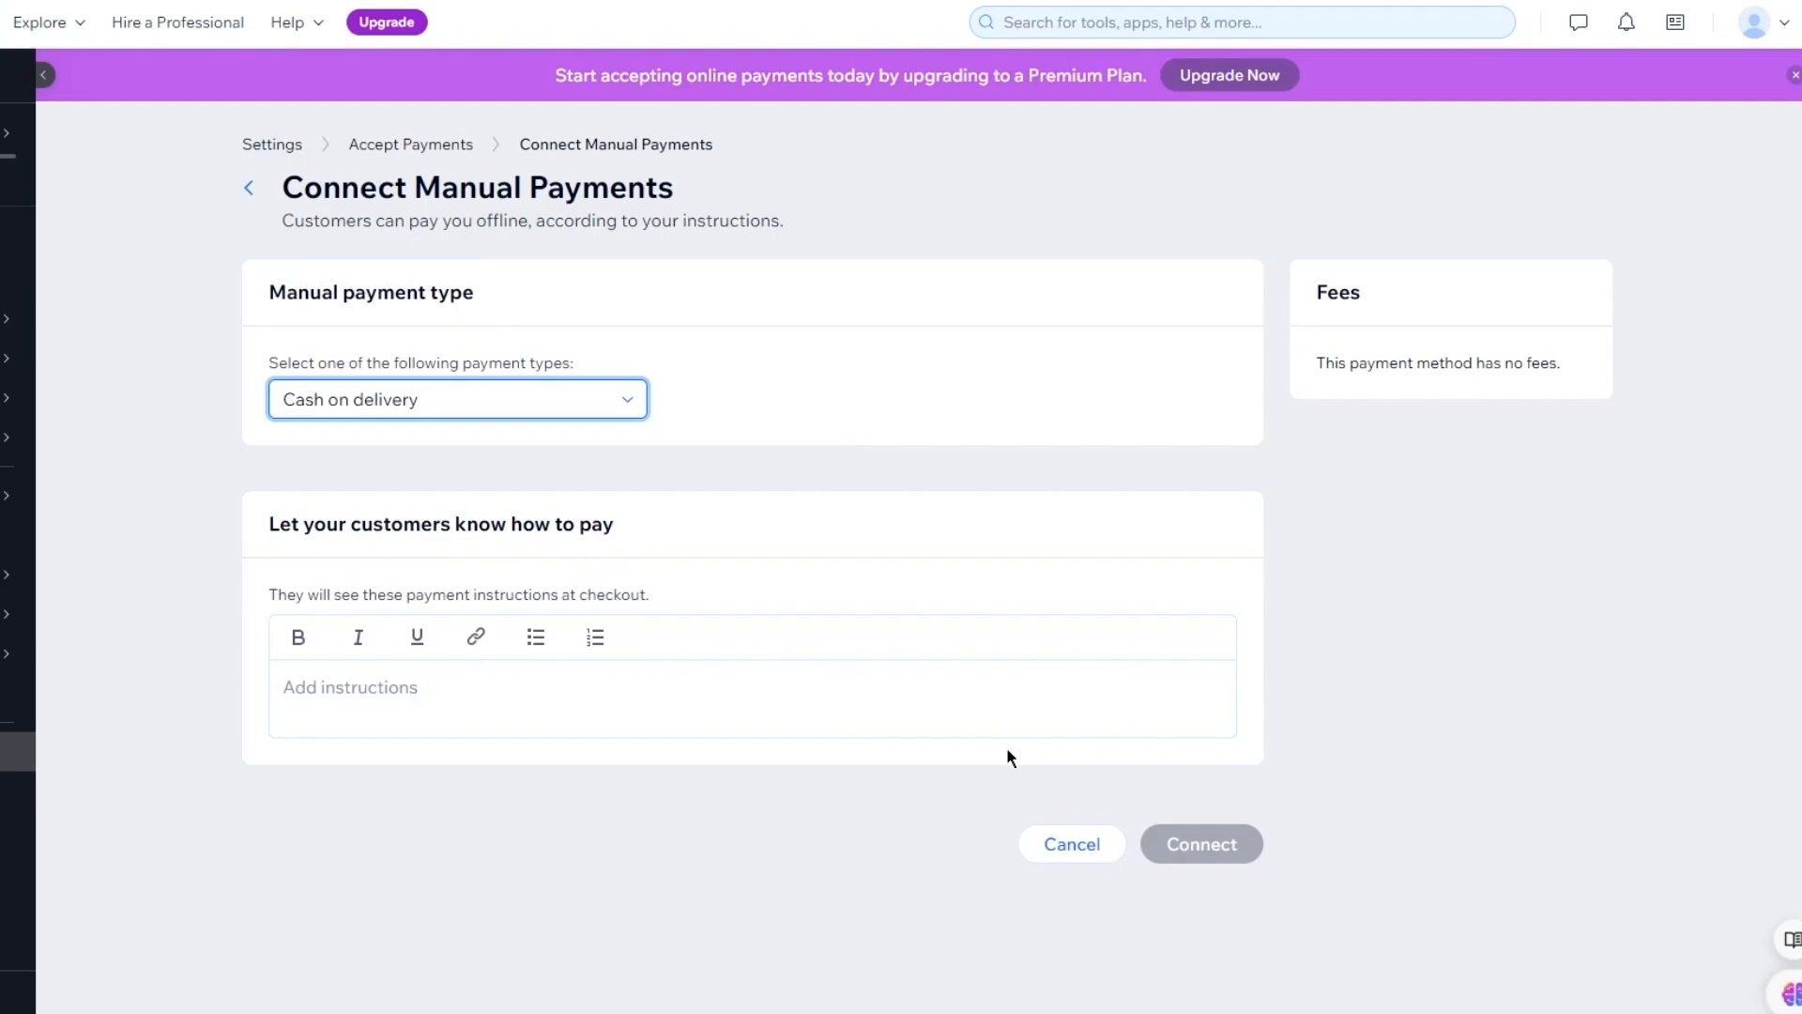
{"action": "left_click", "coordinate": [833, 705]}
{"action": "type", "text": "jh"}
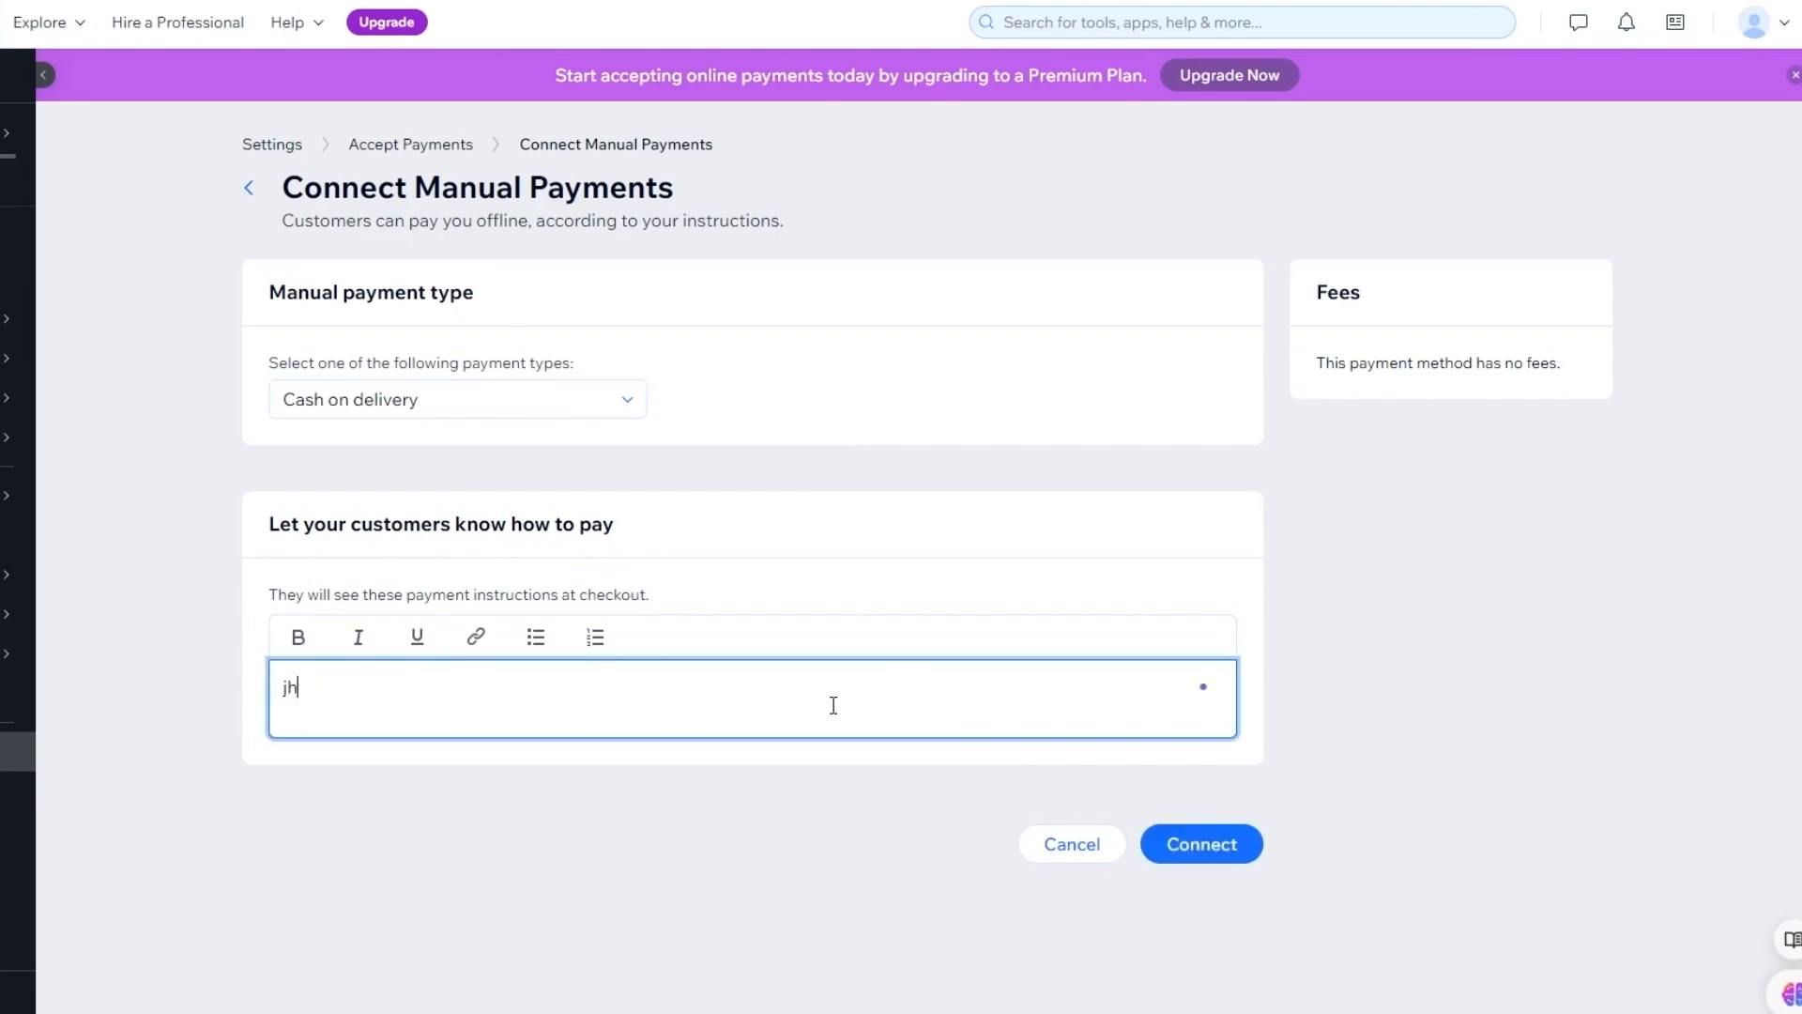
{"action": "left_click", "coordinate": [1186, 845]}
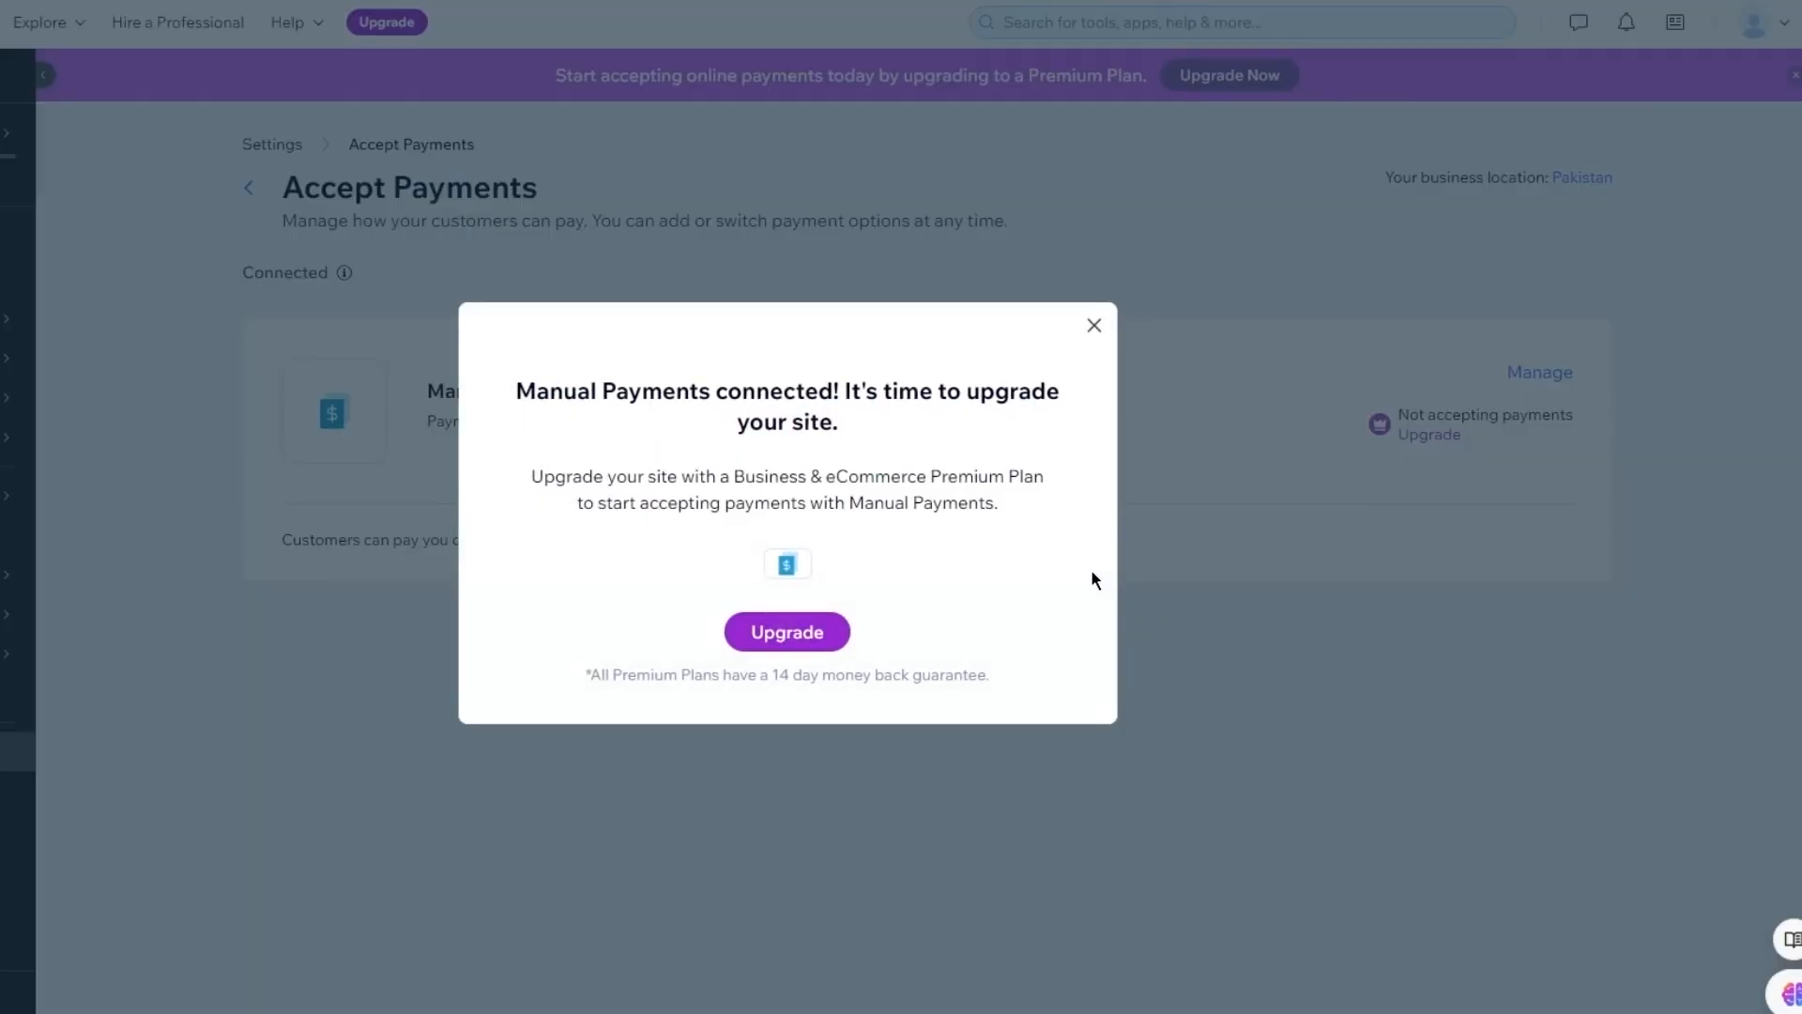
{"action": "left_click", "coordinate": [995, 280]}
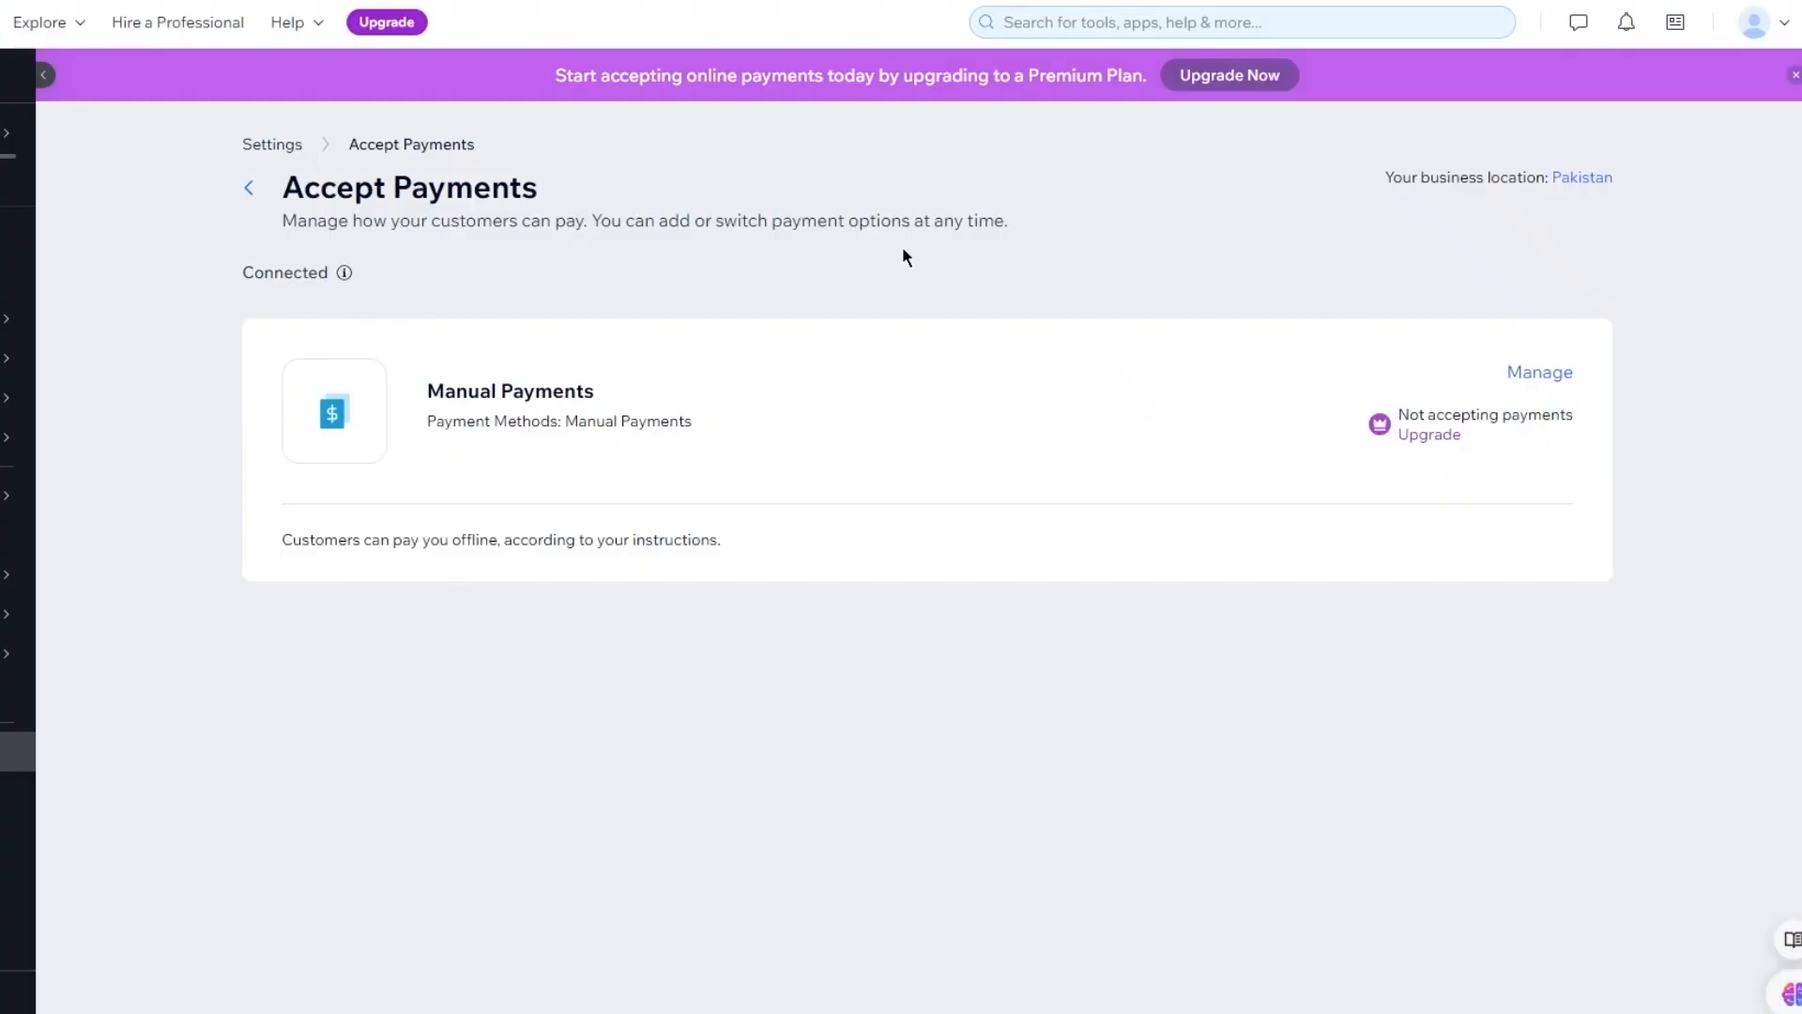
{"action": "left_click", "coordinate": [248, 187]}
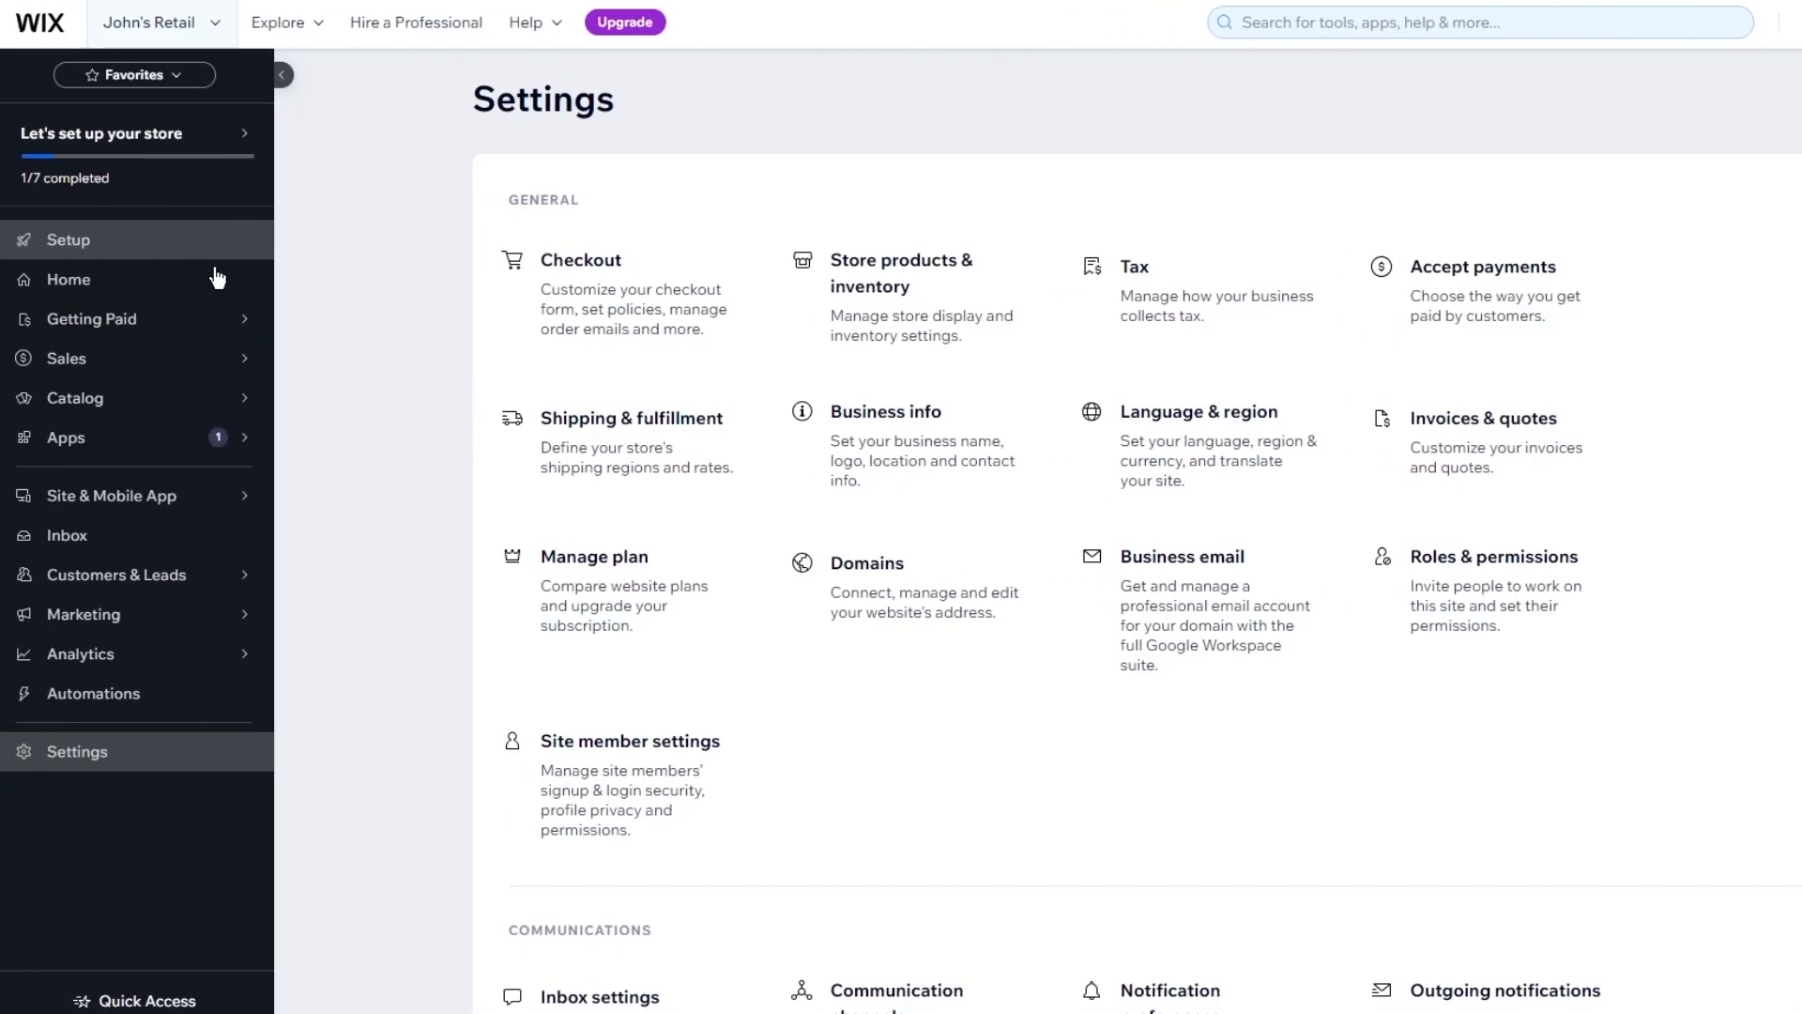
Step: Return to dashboard Home and start the 'Add your first product' checklist item
{"action": "left_click", "coordinate": [216, 278]}
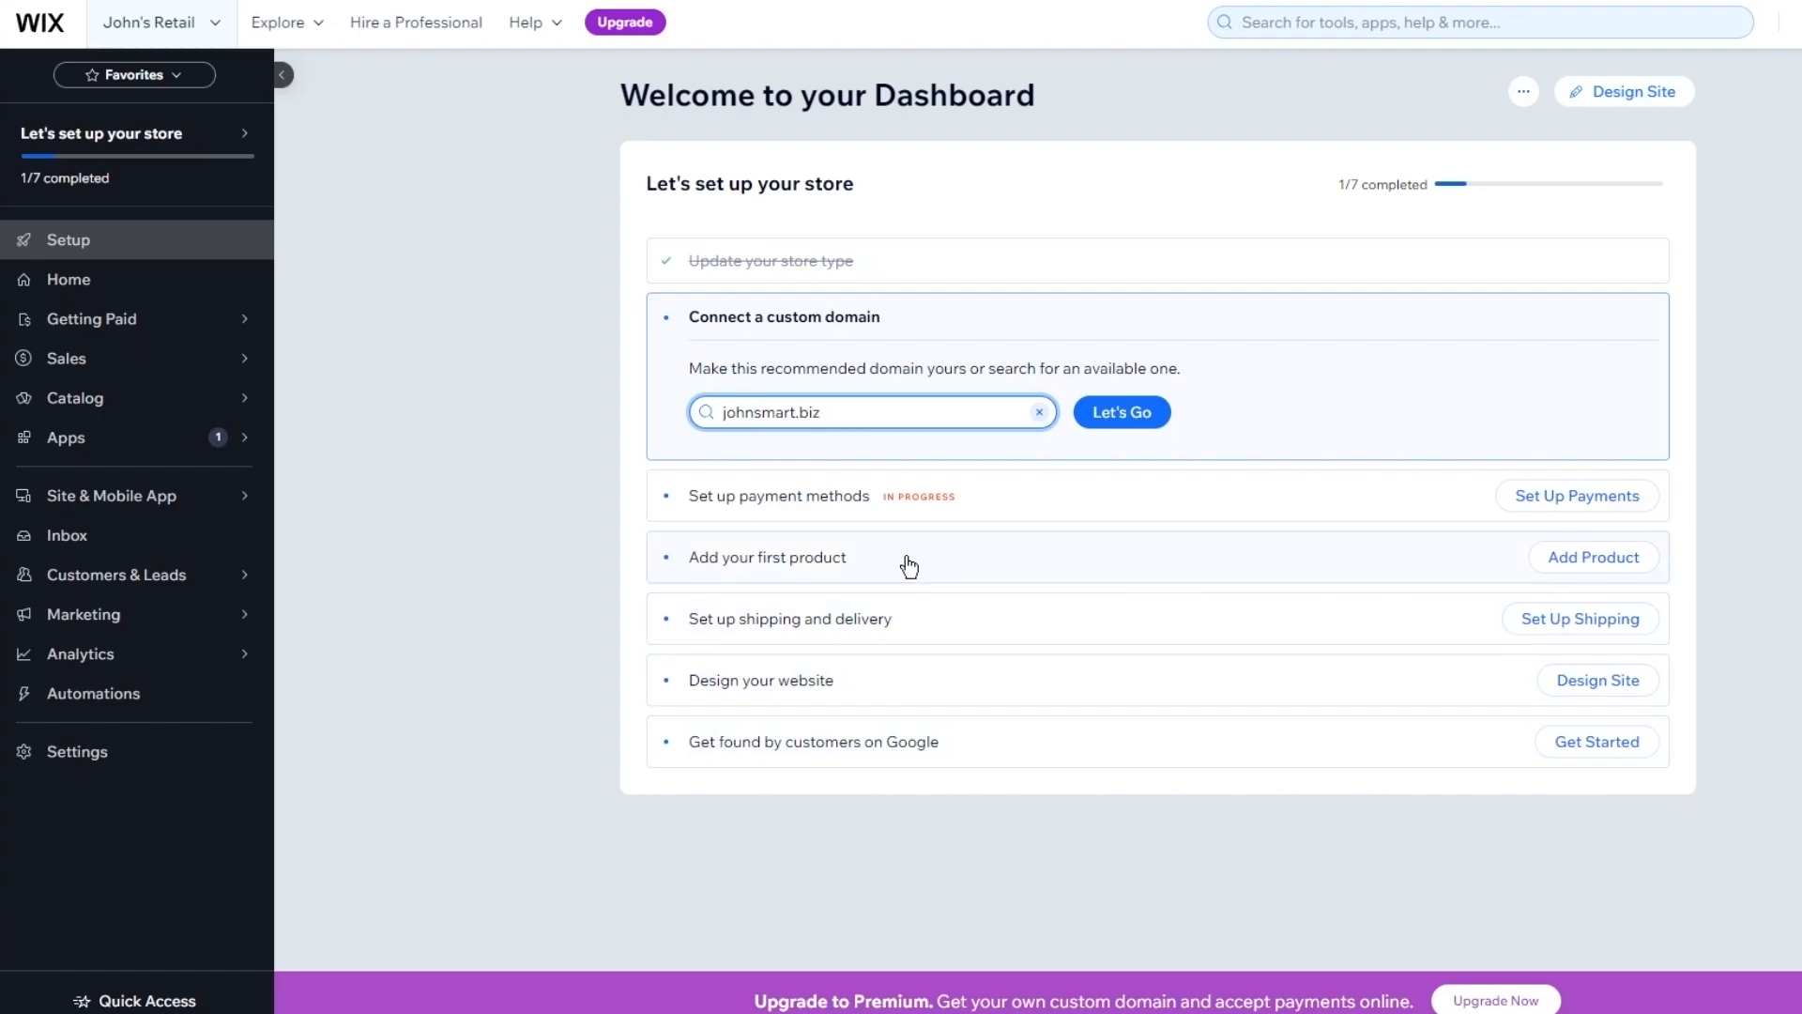
{"action": "left_click", "coordinate": [1001, 550]}
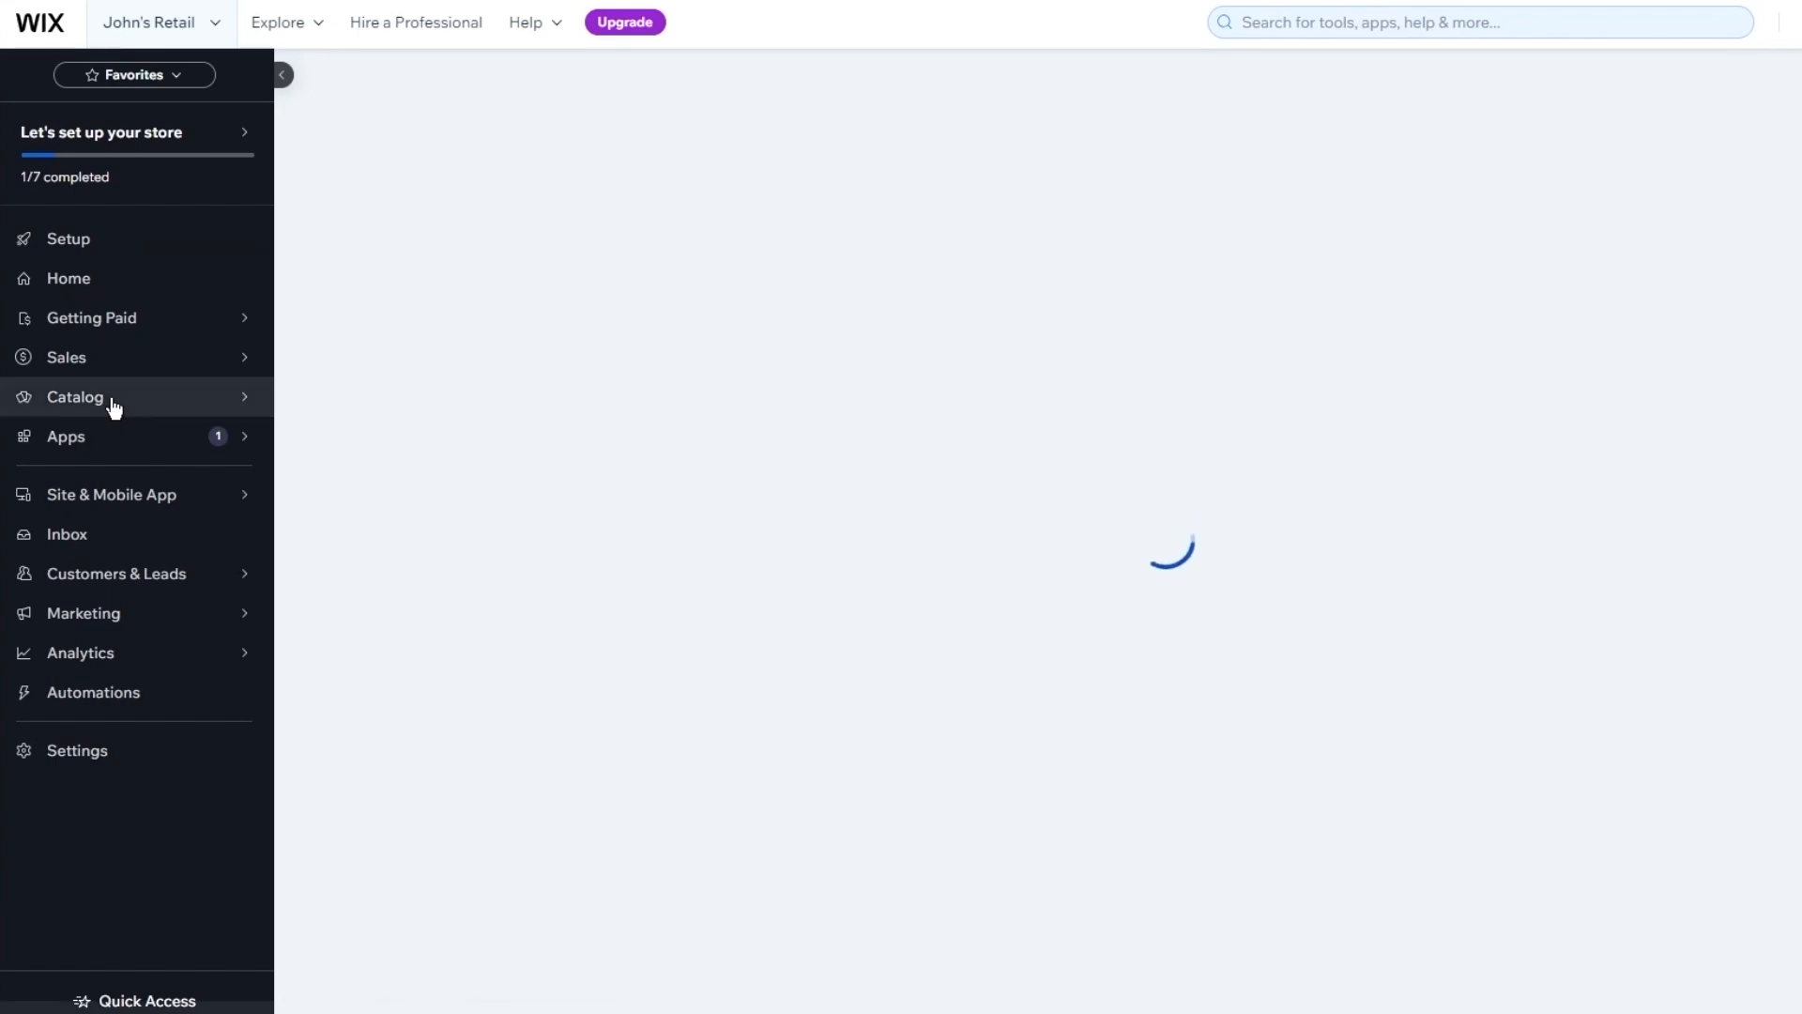
{"action": "mouse_move", "coordinate": [122, 403]}
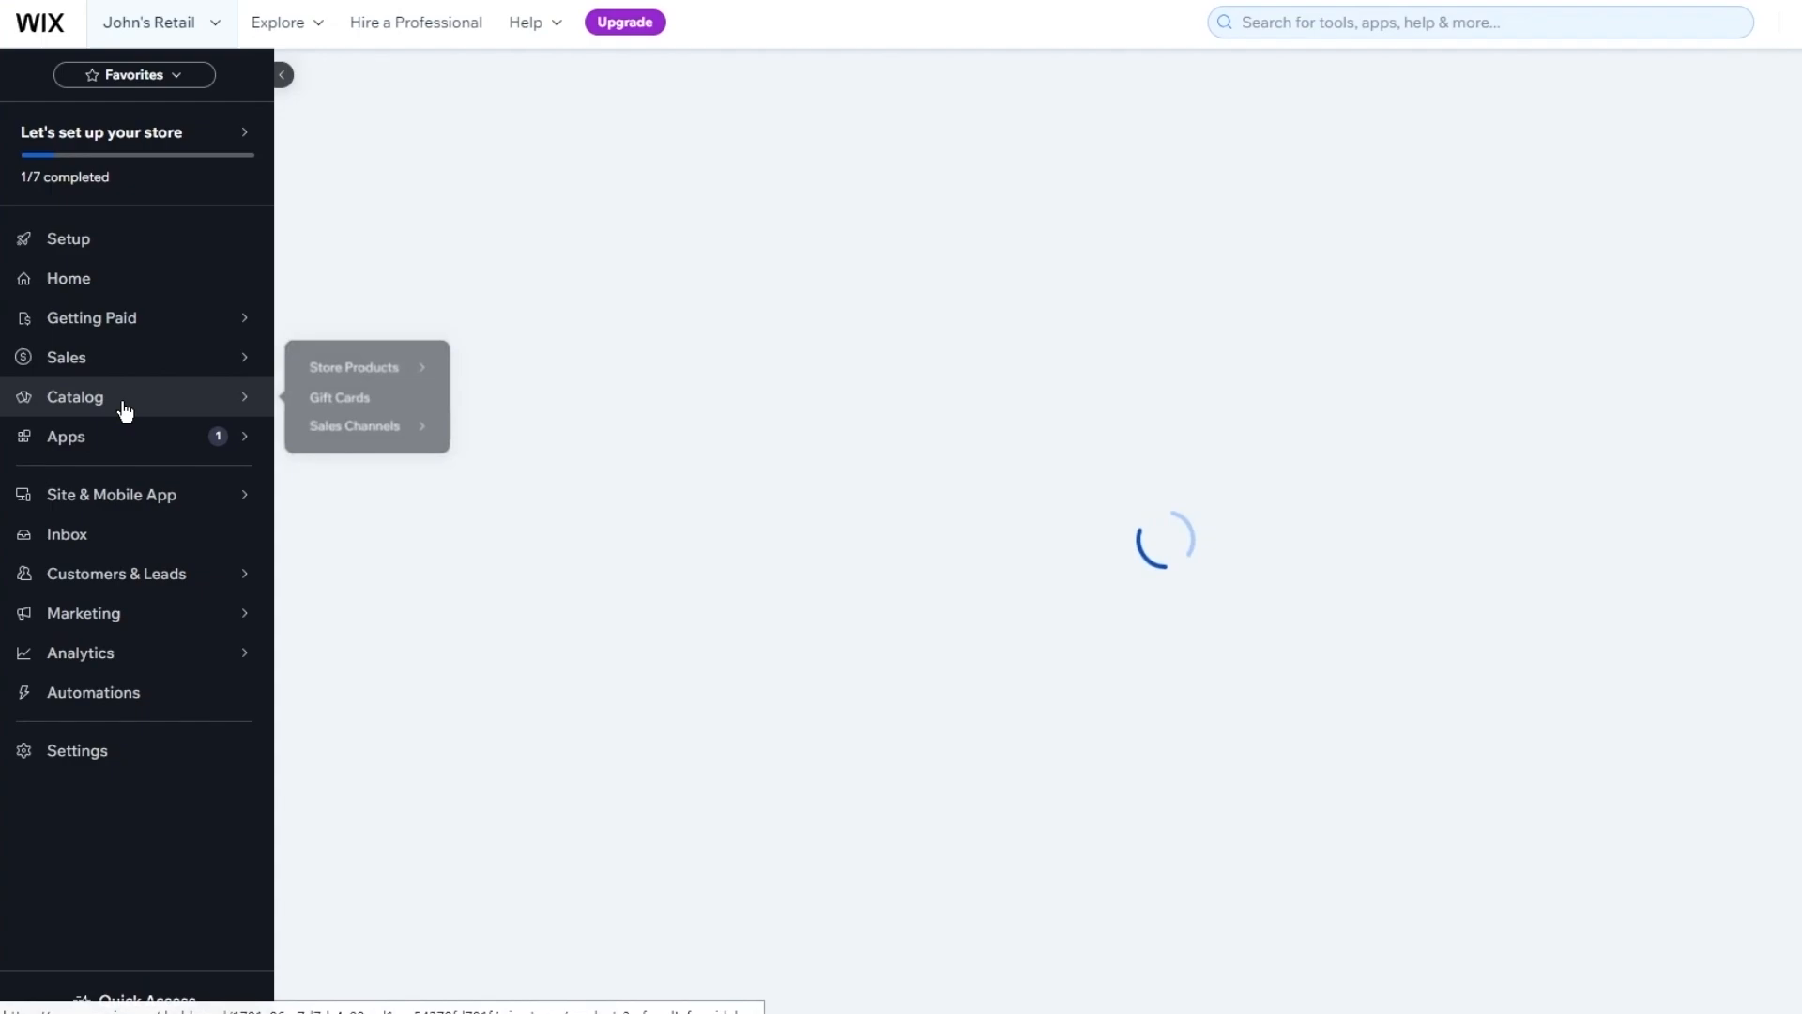
Step: Open Store Products, dismiss the products tip, and start a new product
{"action": "left_click", "coordinate": [403, 372]}
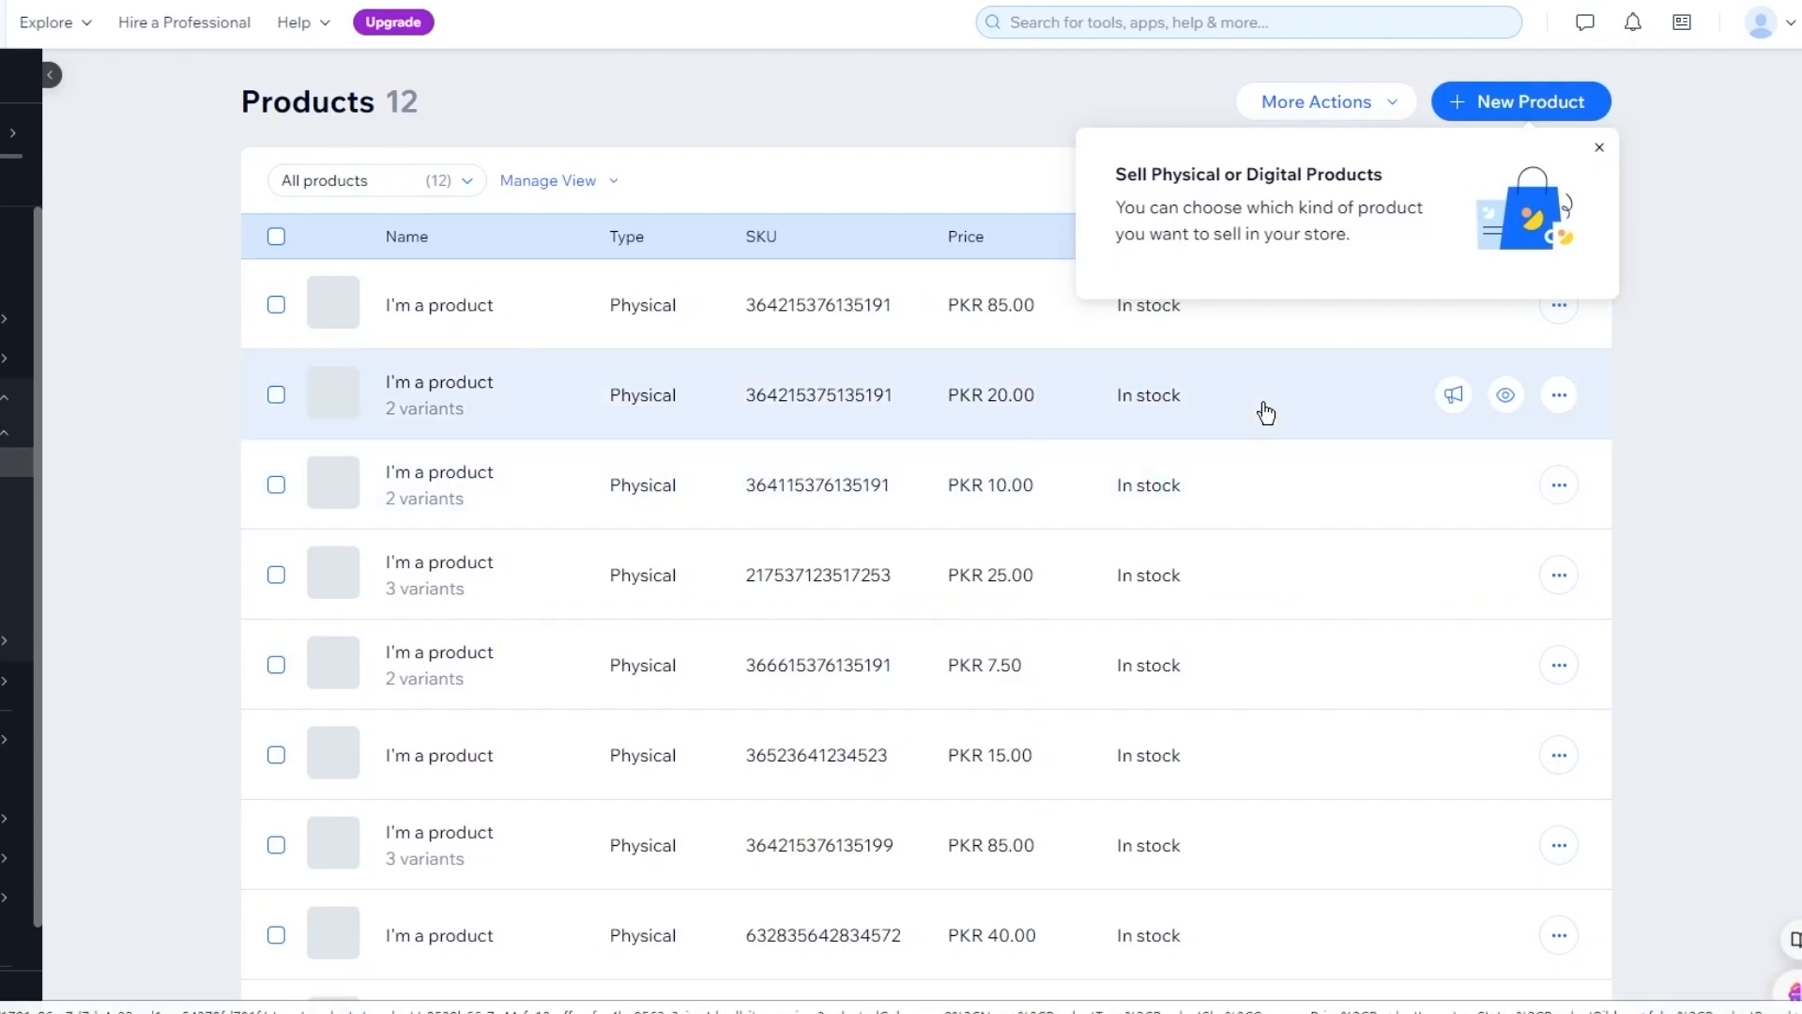
{"action": "left_click", "coordinate": [1600, 147]}
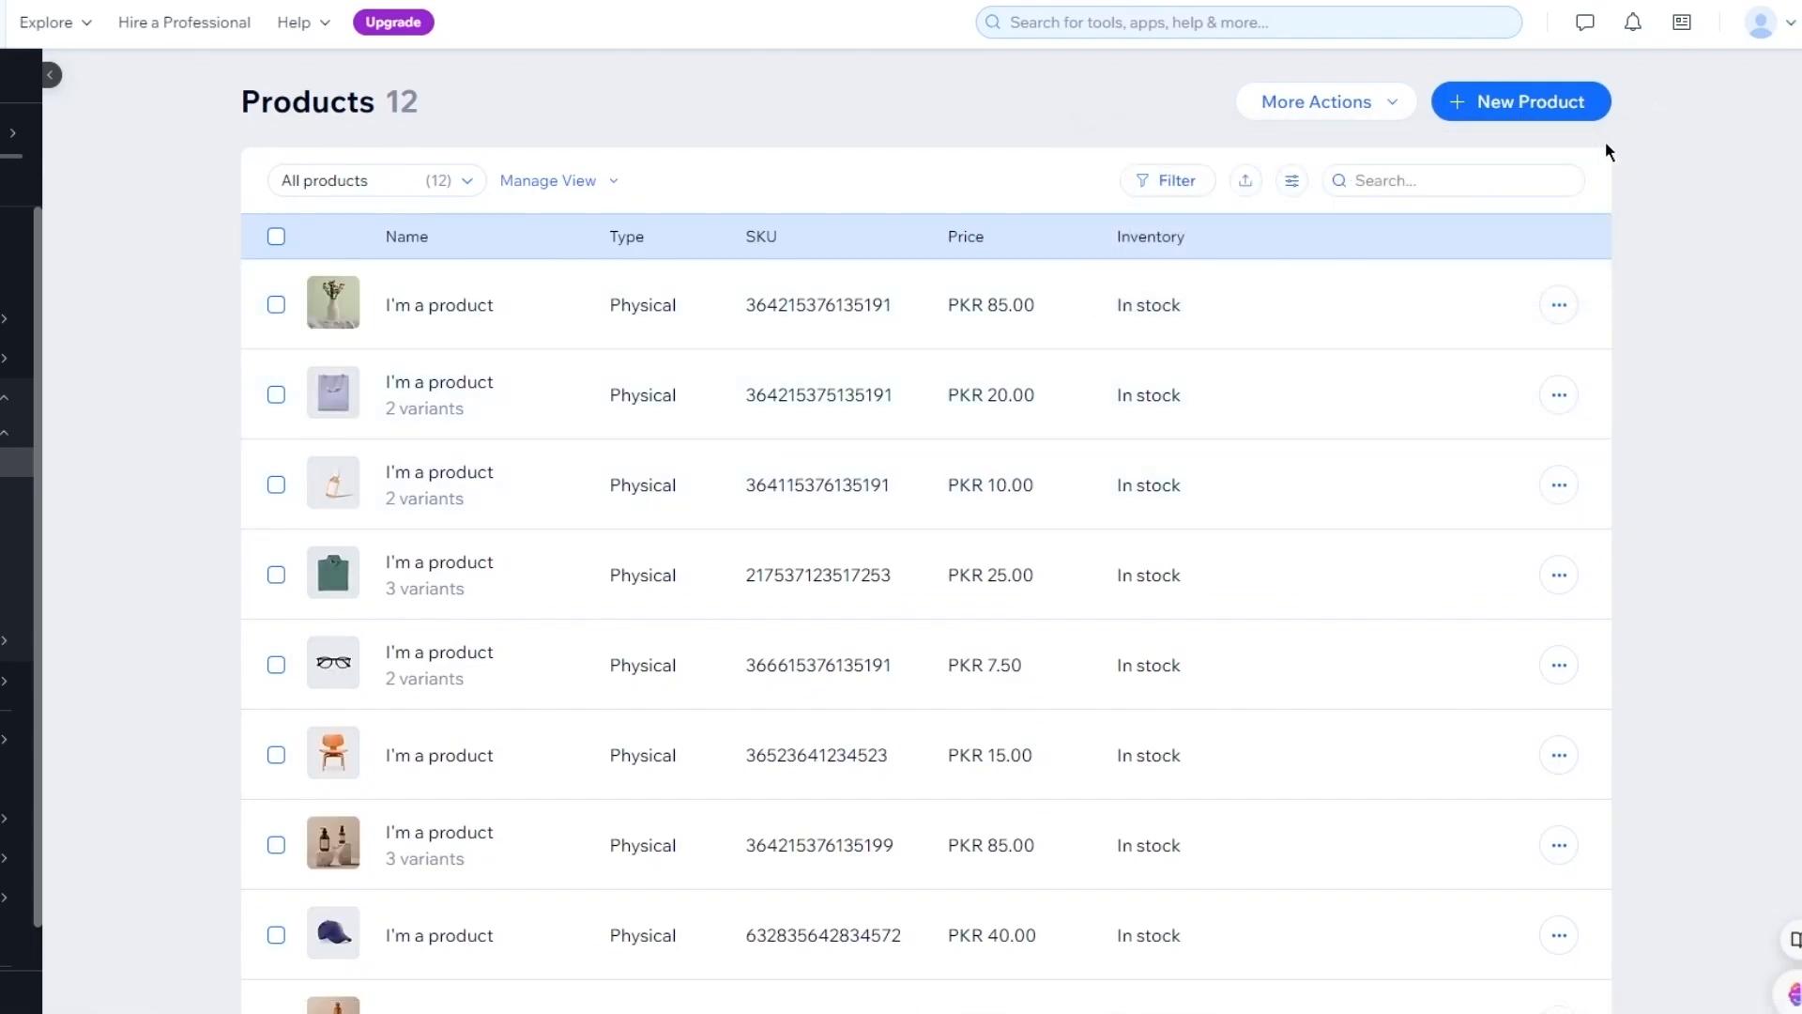
{"action": "scroll", "coordinate": [986, 310], "scroll_direction": "down", "scroll_amount": 4}
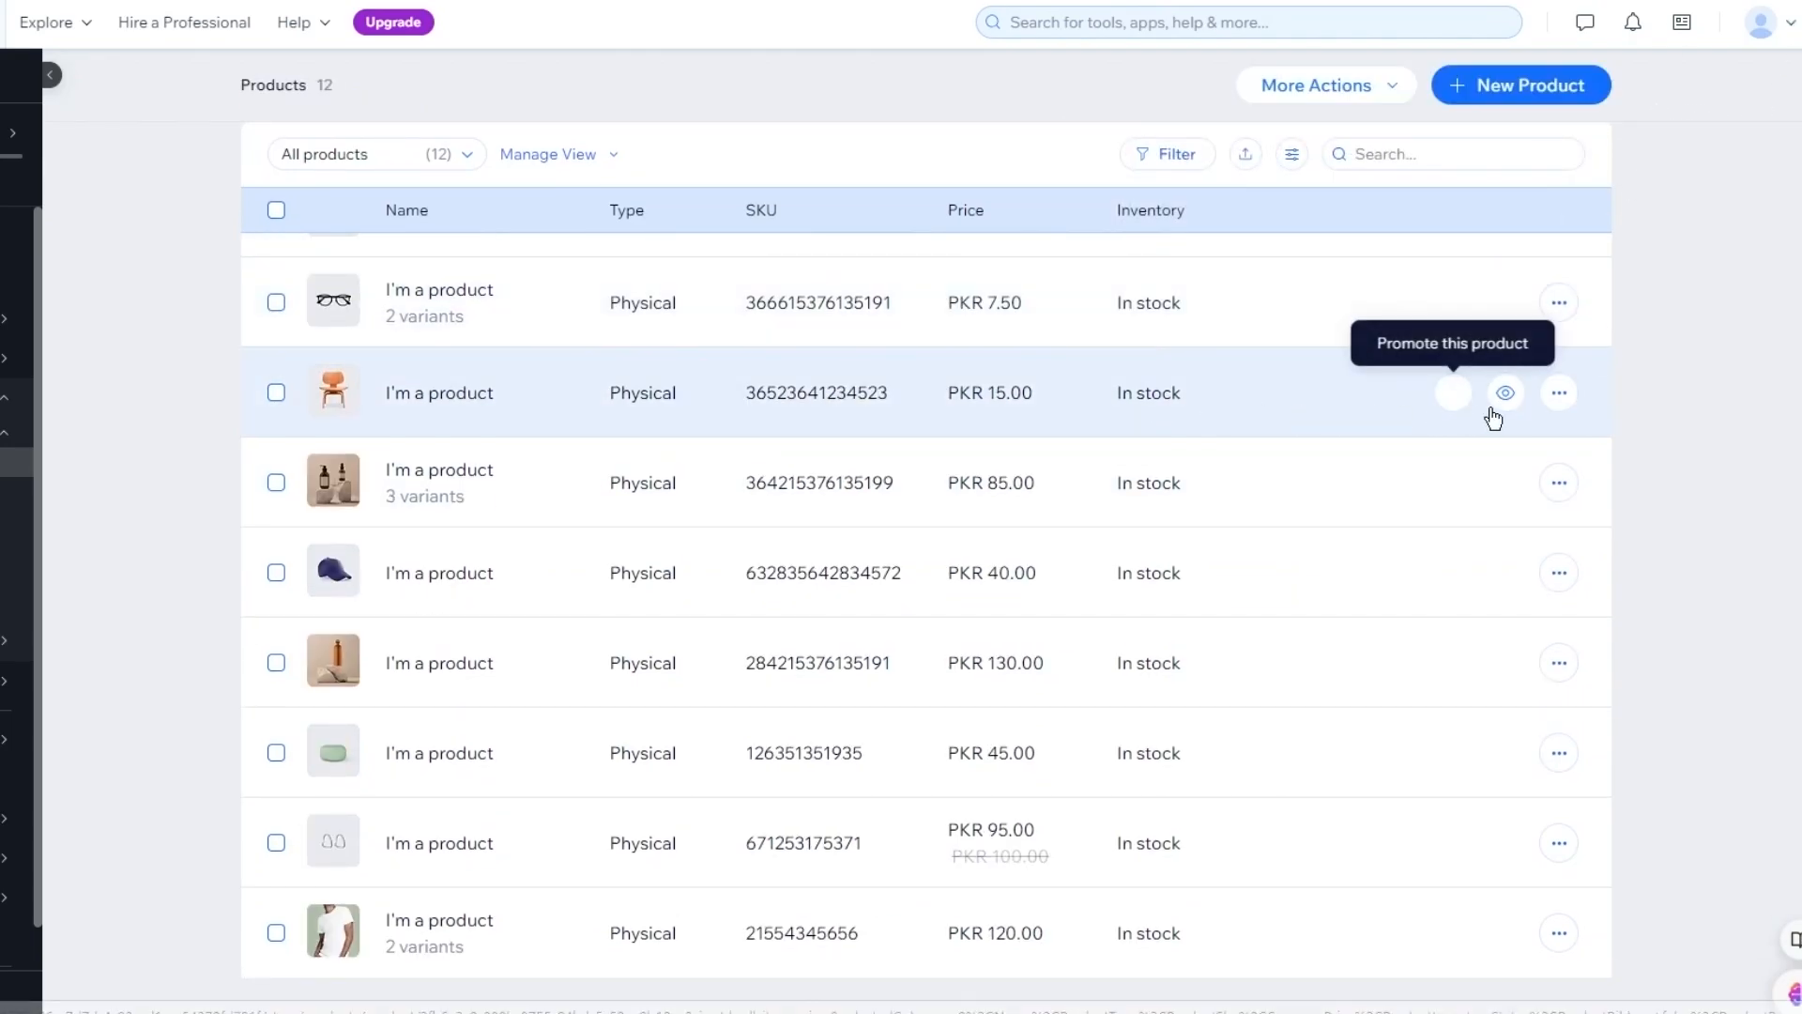
{"action": "scroll", "coordinate": [1701, 420], "scroll_direction": "up", "scroll_amount": 4}
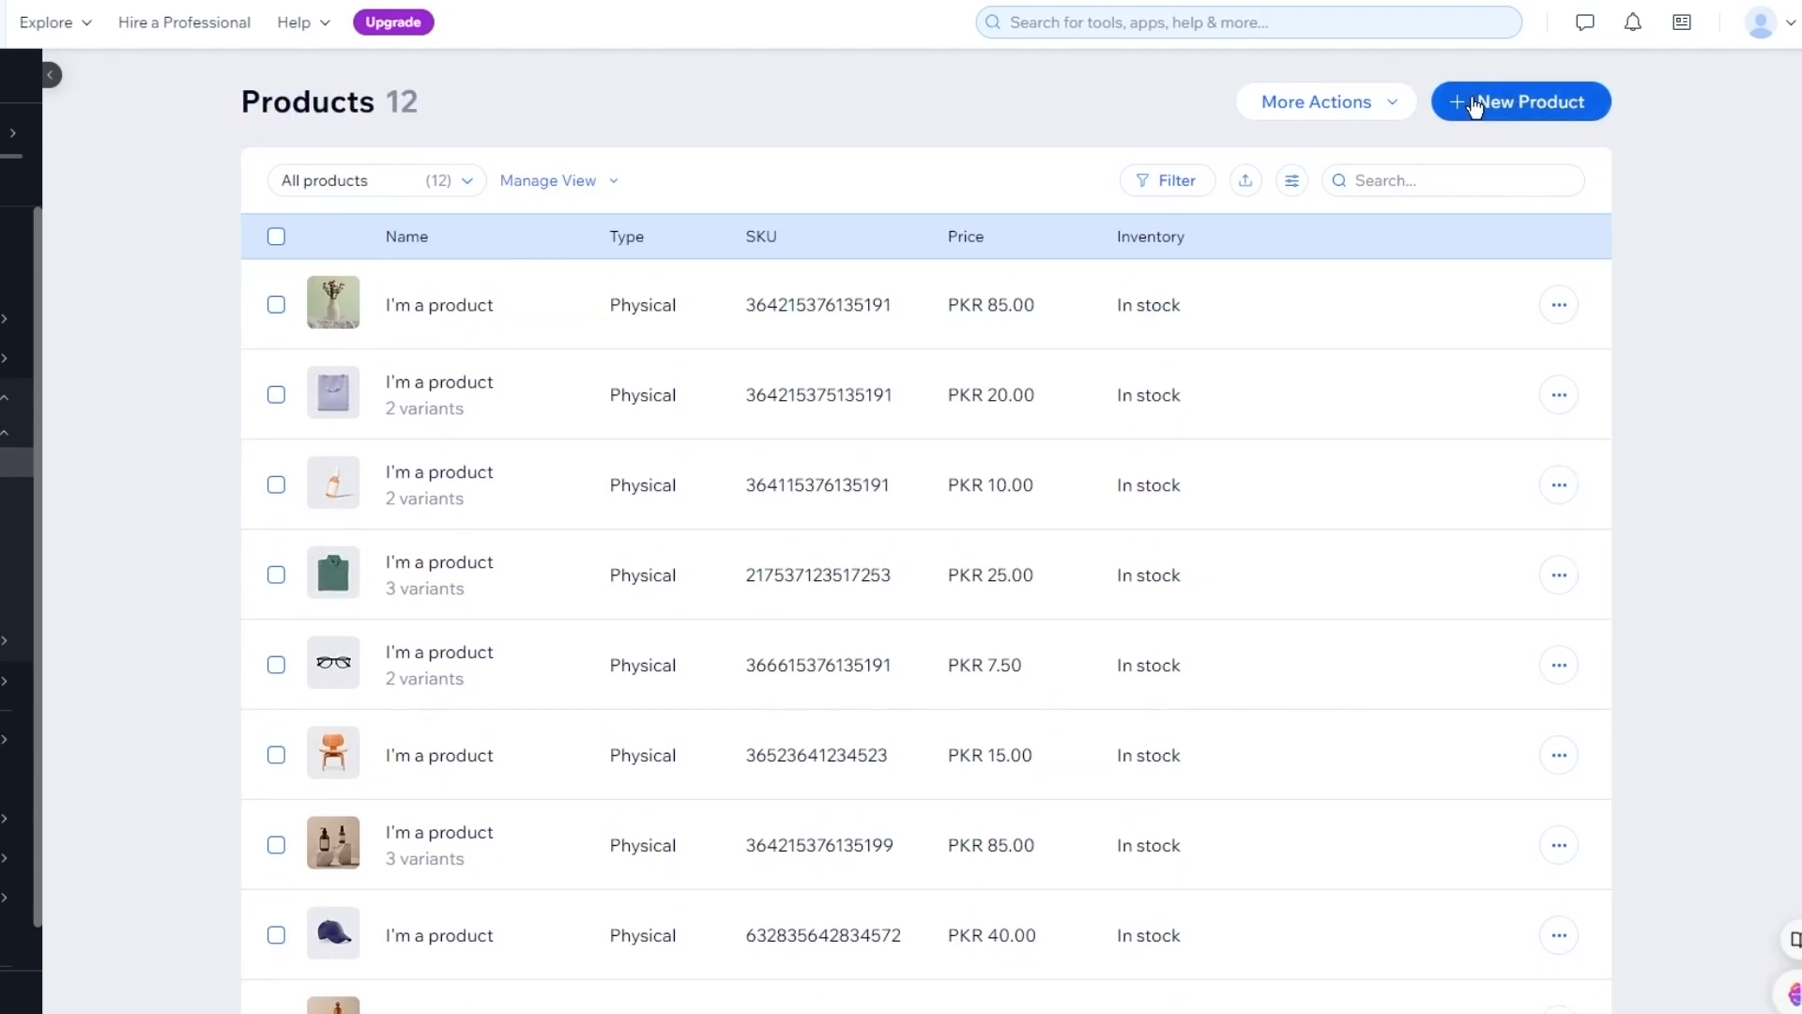
{"action": "left_click", "coordinate": [1488, 102]}
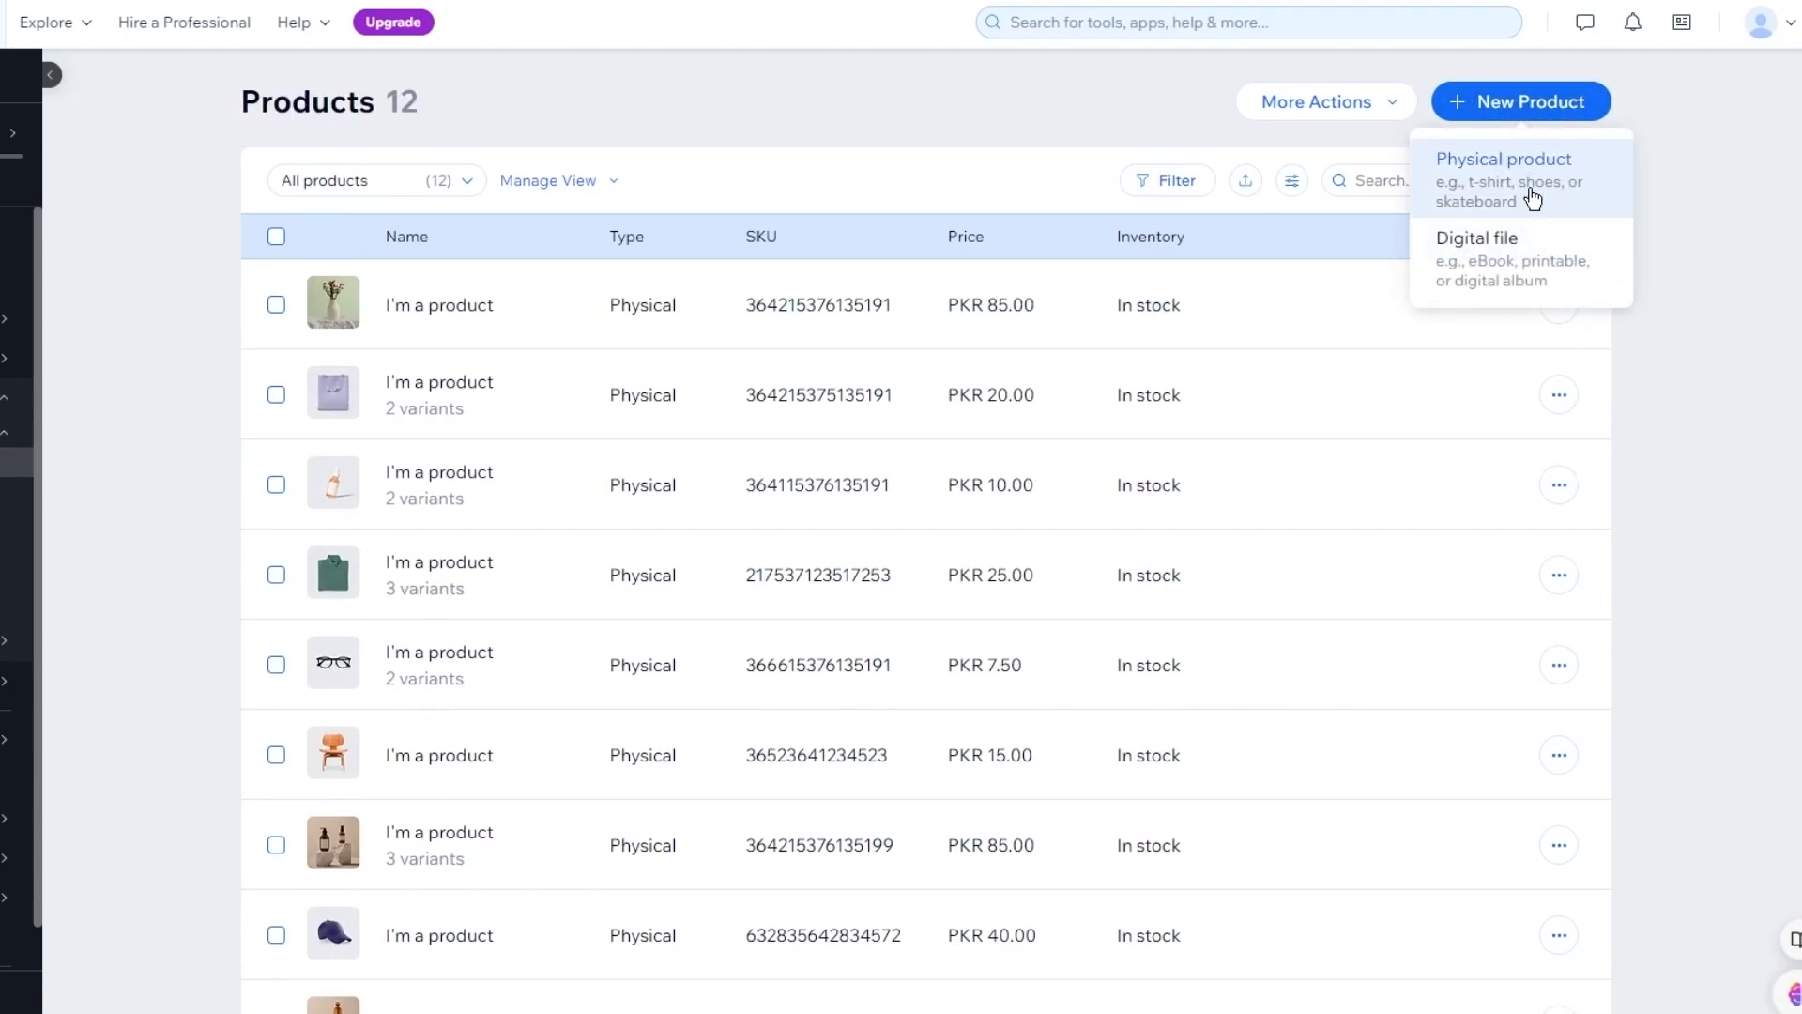
Step: Create a physical product and enter 'Black Hoodie' as its name
{"action": "left_click", "coordinate": [1544, 200]}
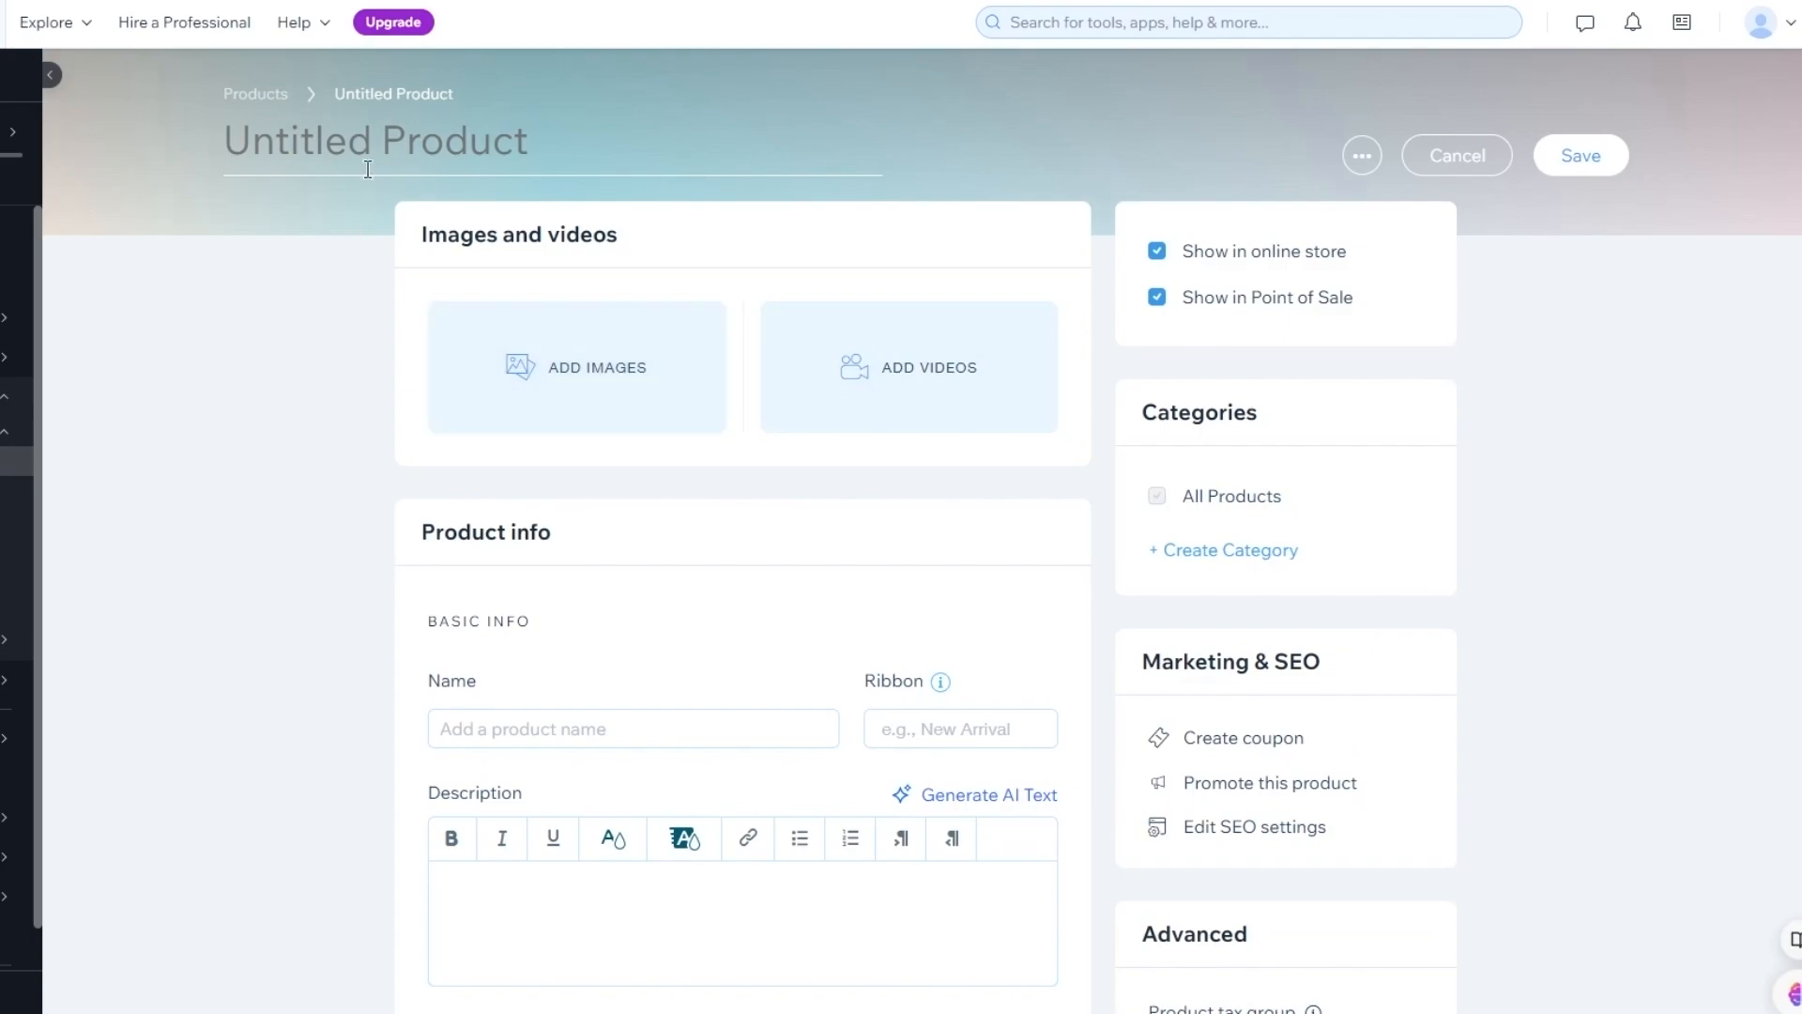
{"action": "type", "text": "Blac H"}
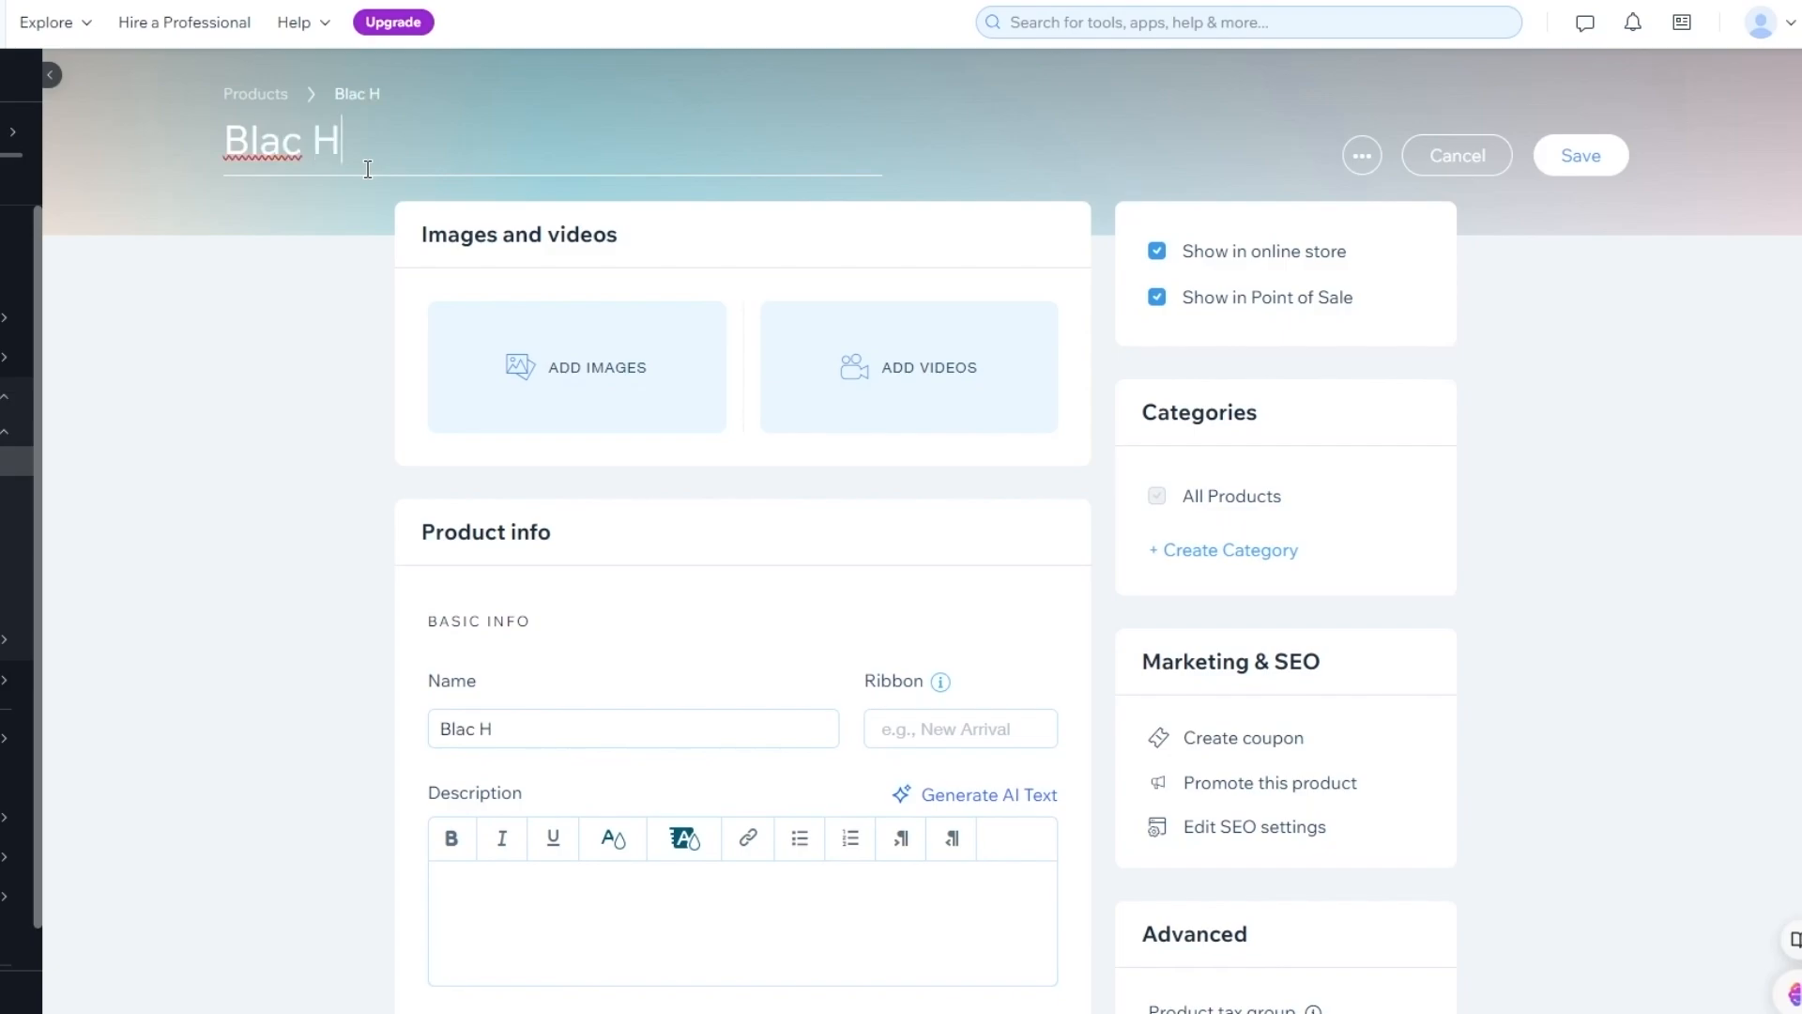
{"action": "type", "text": "oodie"}
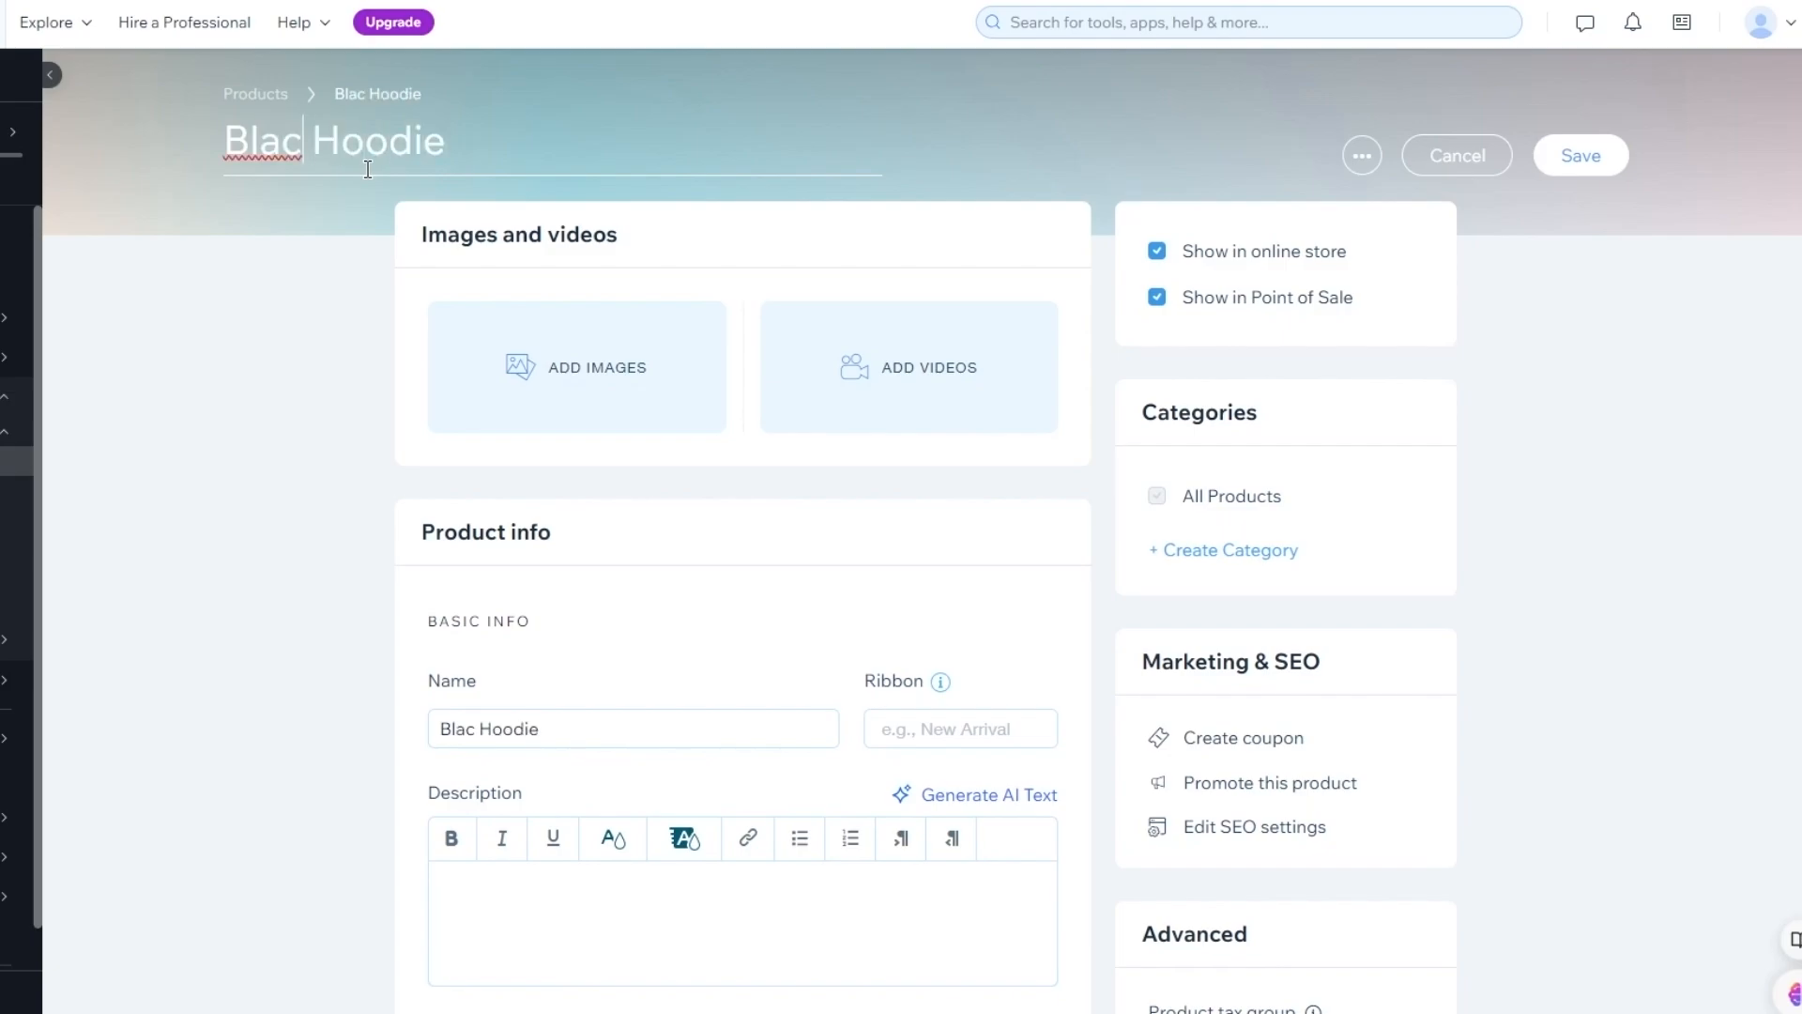
{"action": "type", "text": "k"}
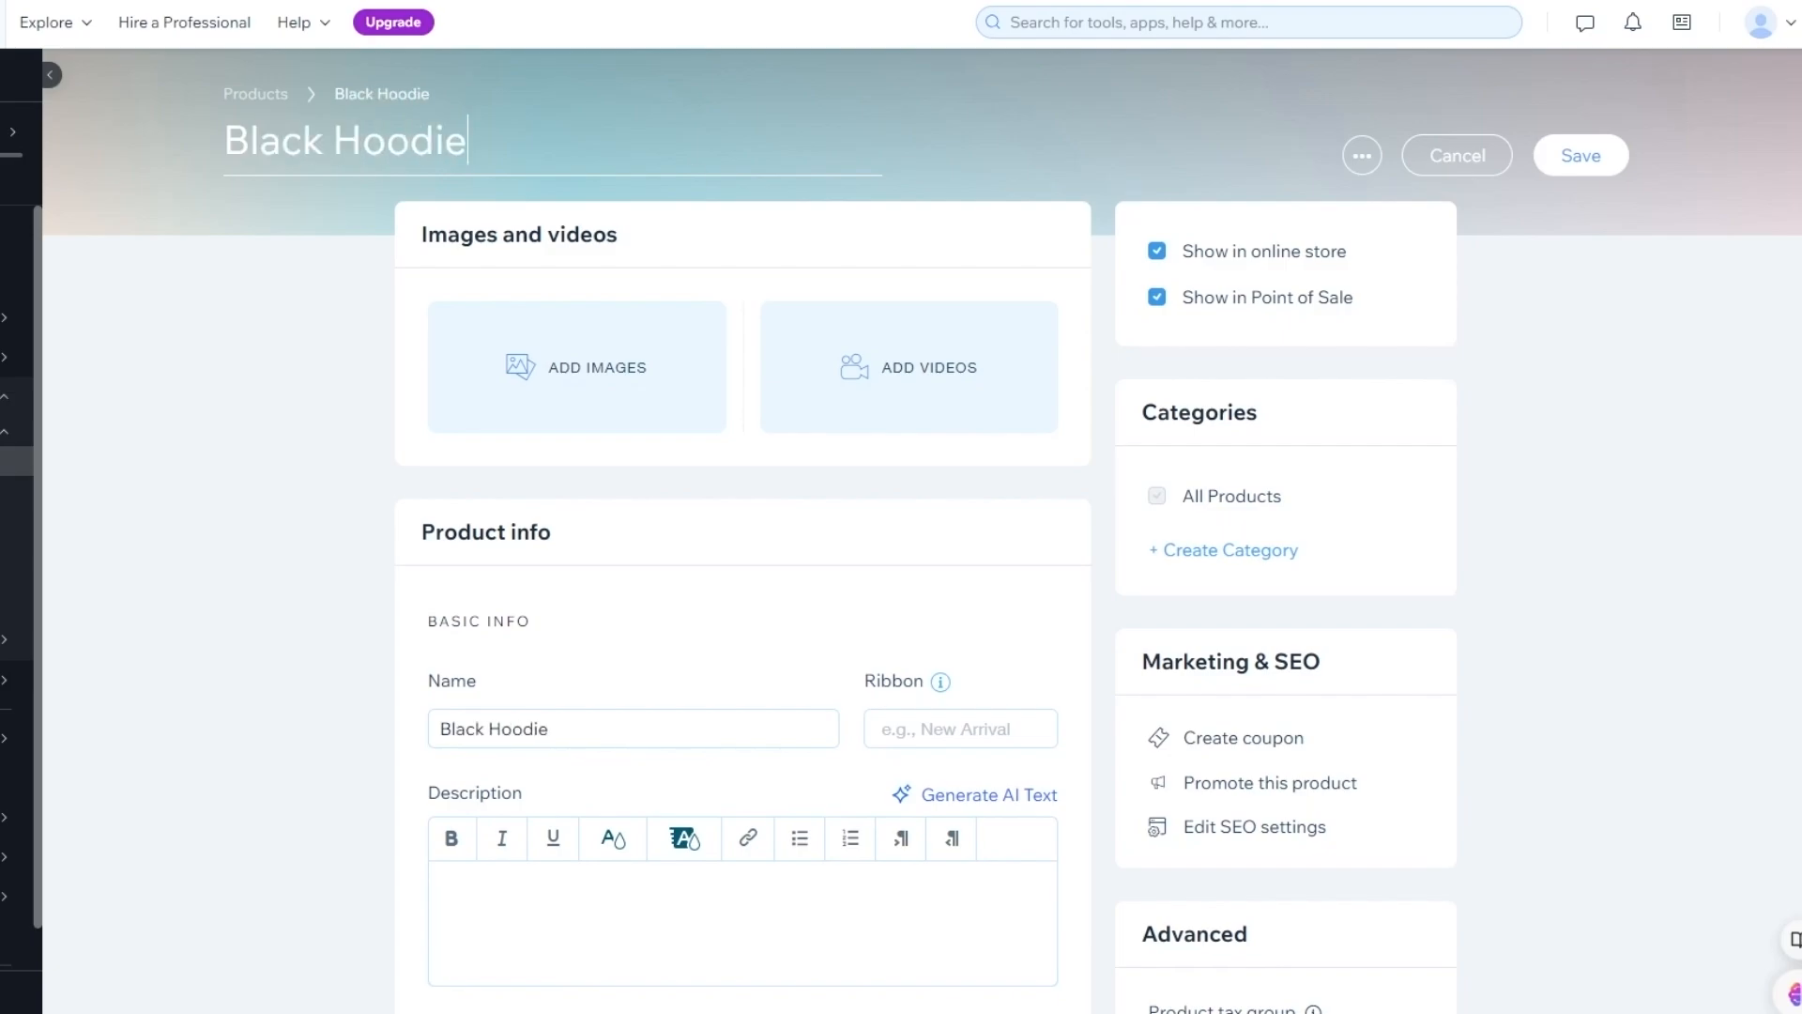
{"action": "left_click", "coordinate": [582, 397]}
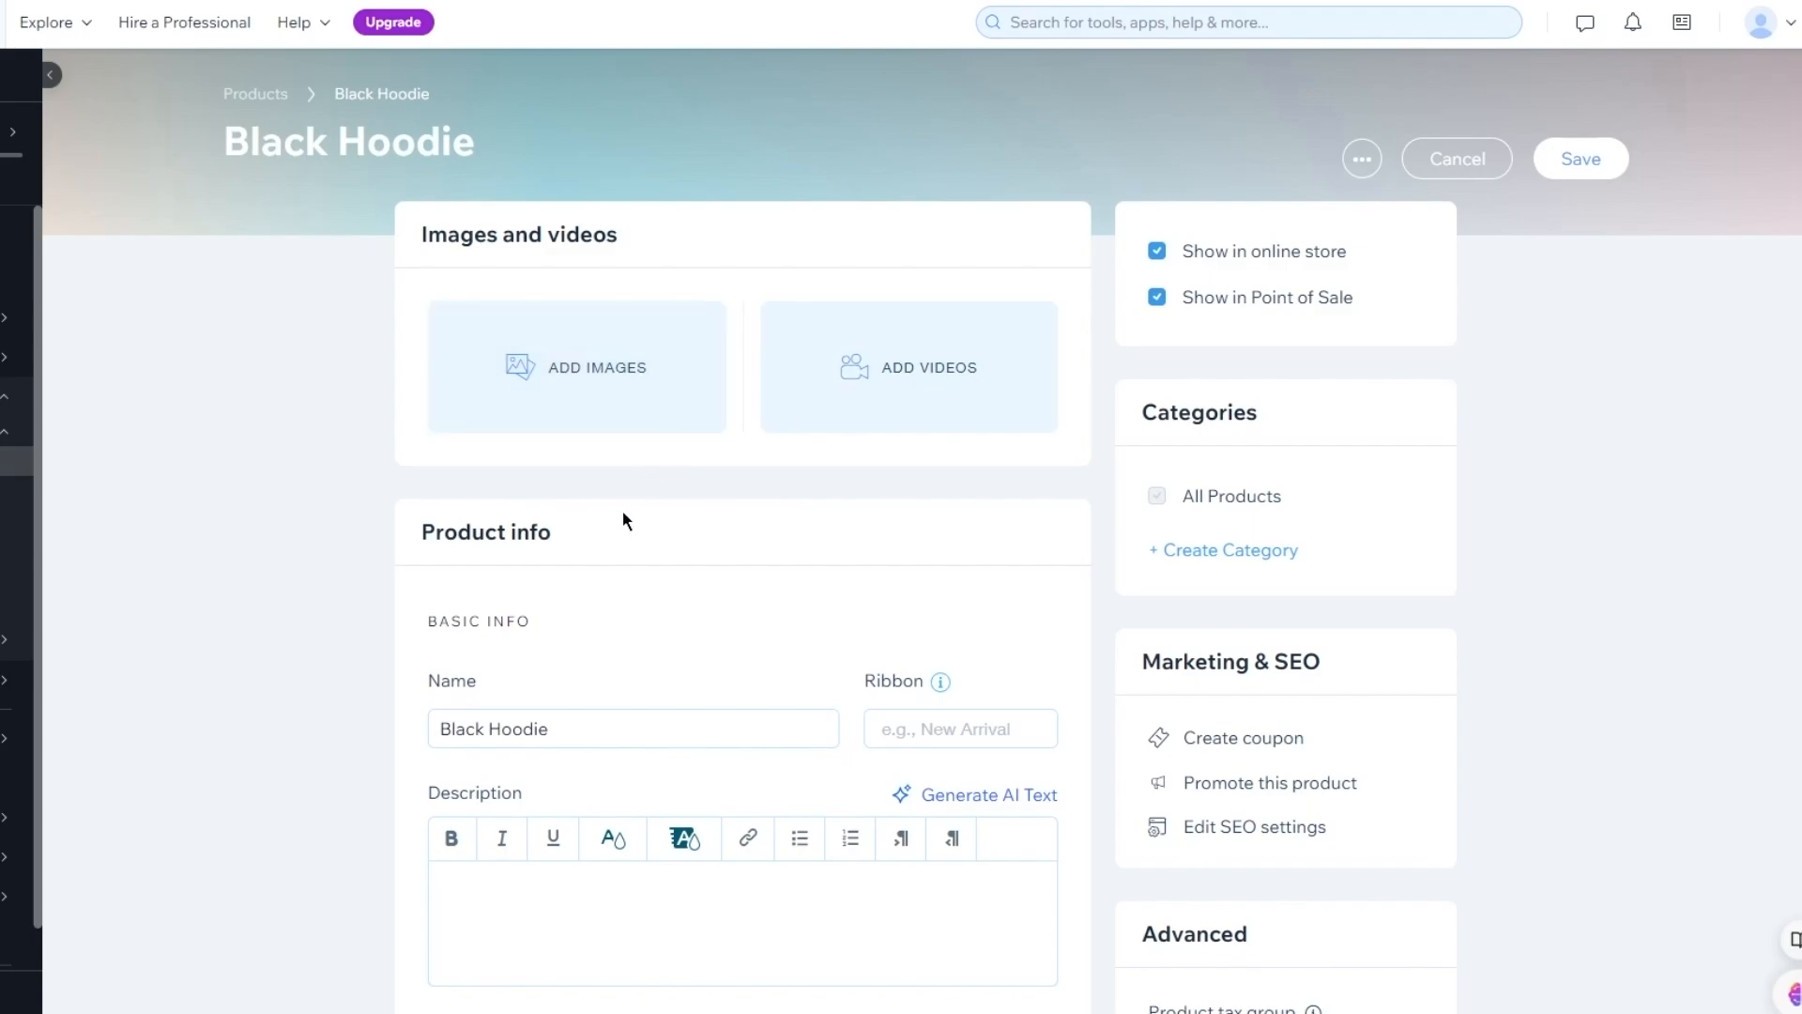
Step: Open the Choose Images library from the Black Hoodie's ADD IMAGES tile
{"action": "left_click", "coordinate": [591, 357]}
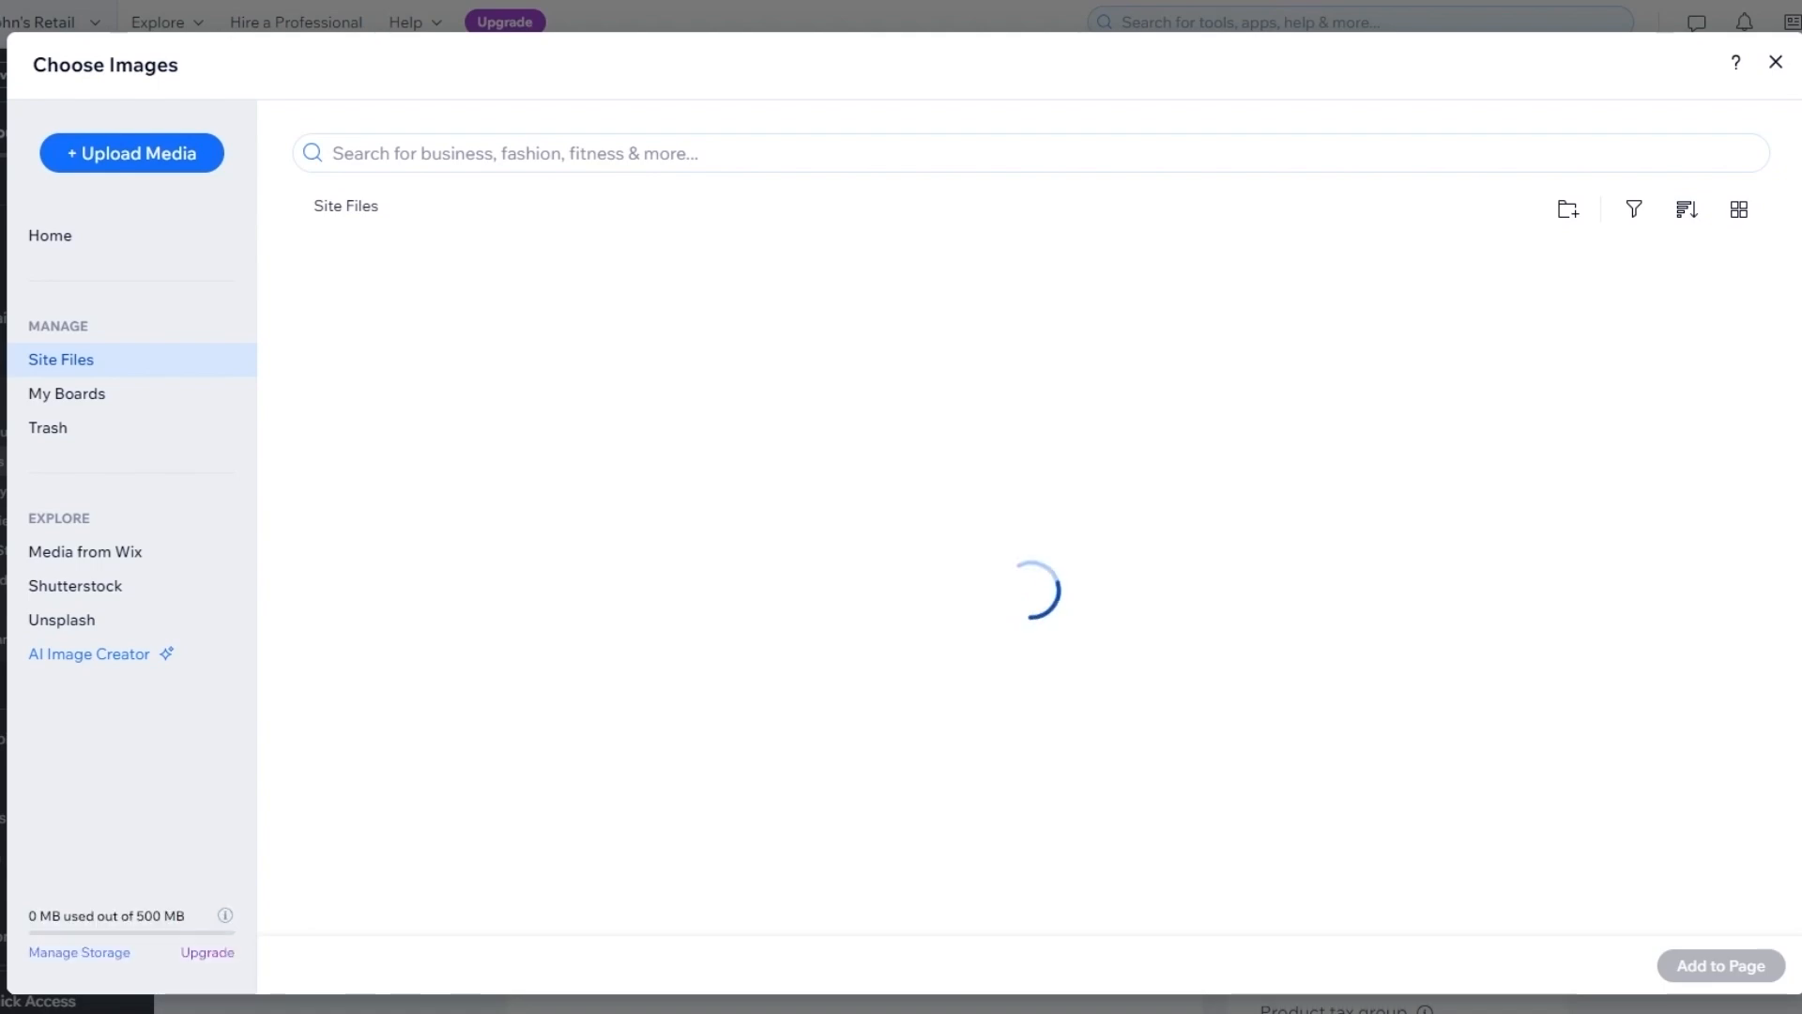
Step: Upload the slipknot front.png hoodie image from the computer to Wix Site Files
{"action": "left_click", "coordinate": [129, 155]}
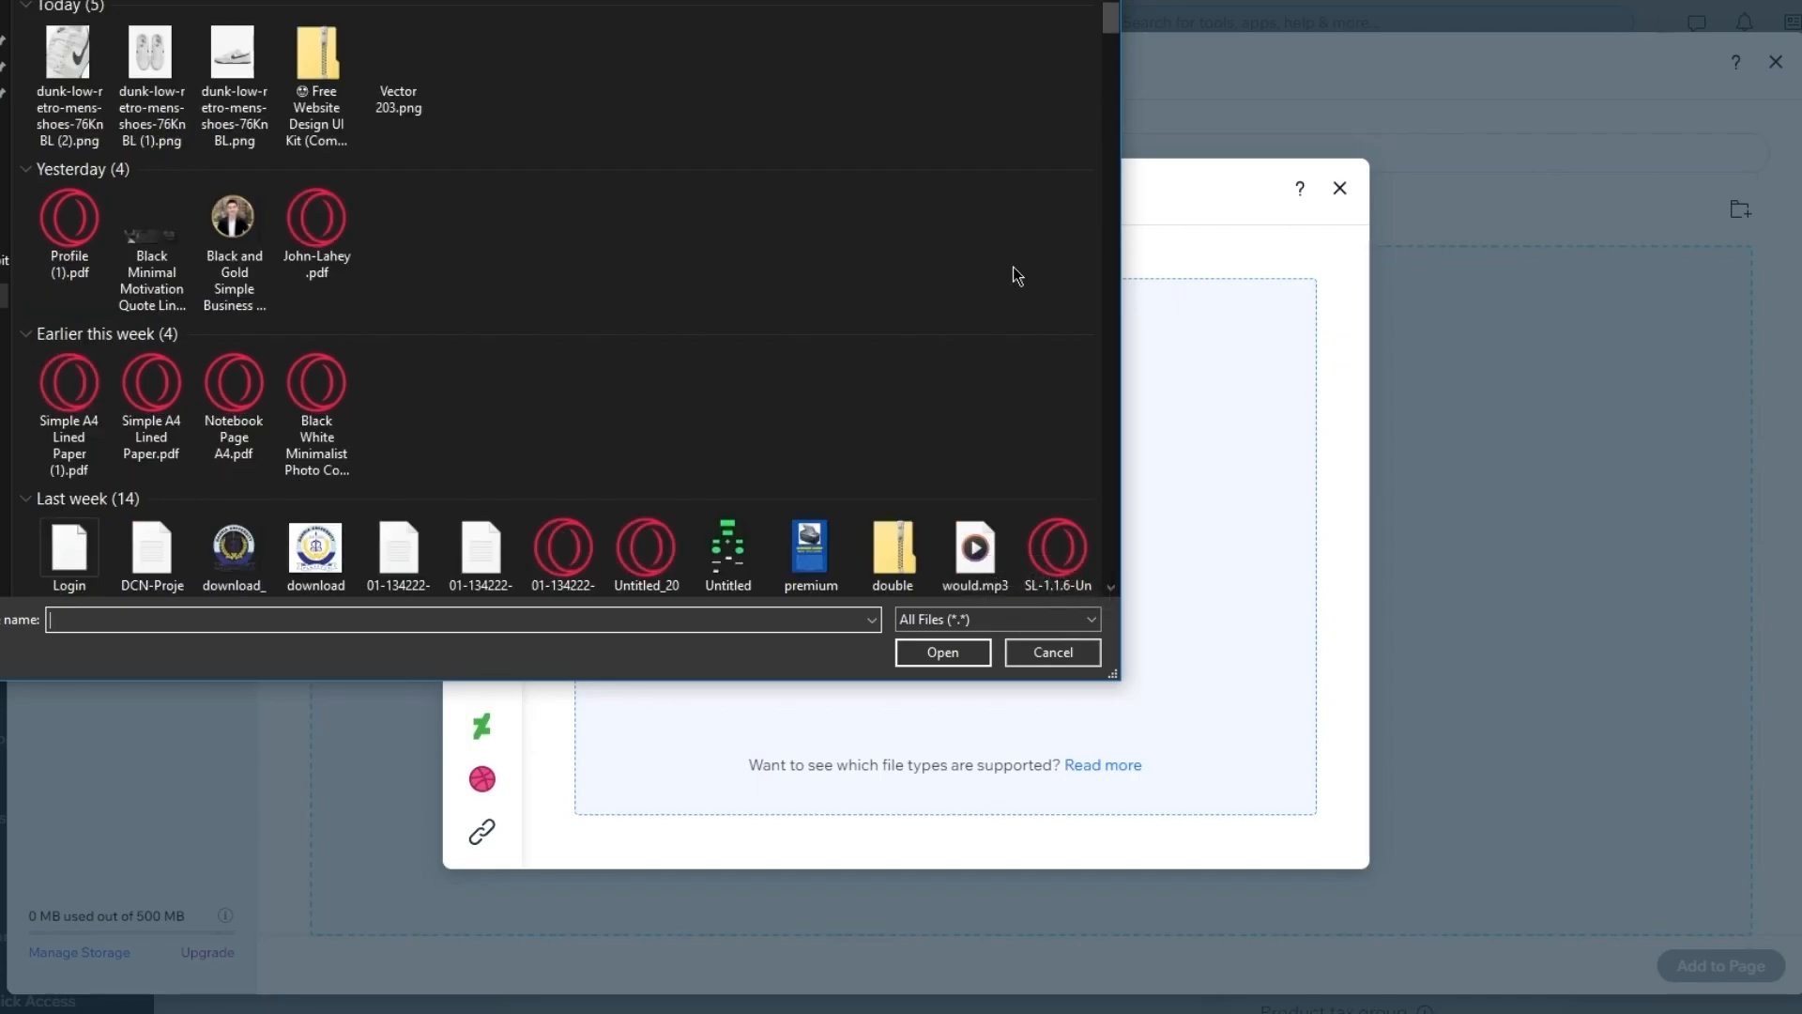
{"action": "scroll", "coordinate": [674, 260], "scroll_direction": "down", "scroll_amount": 2}
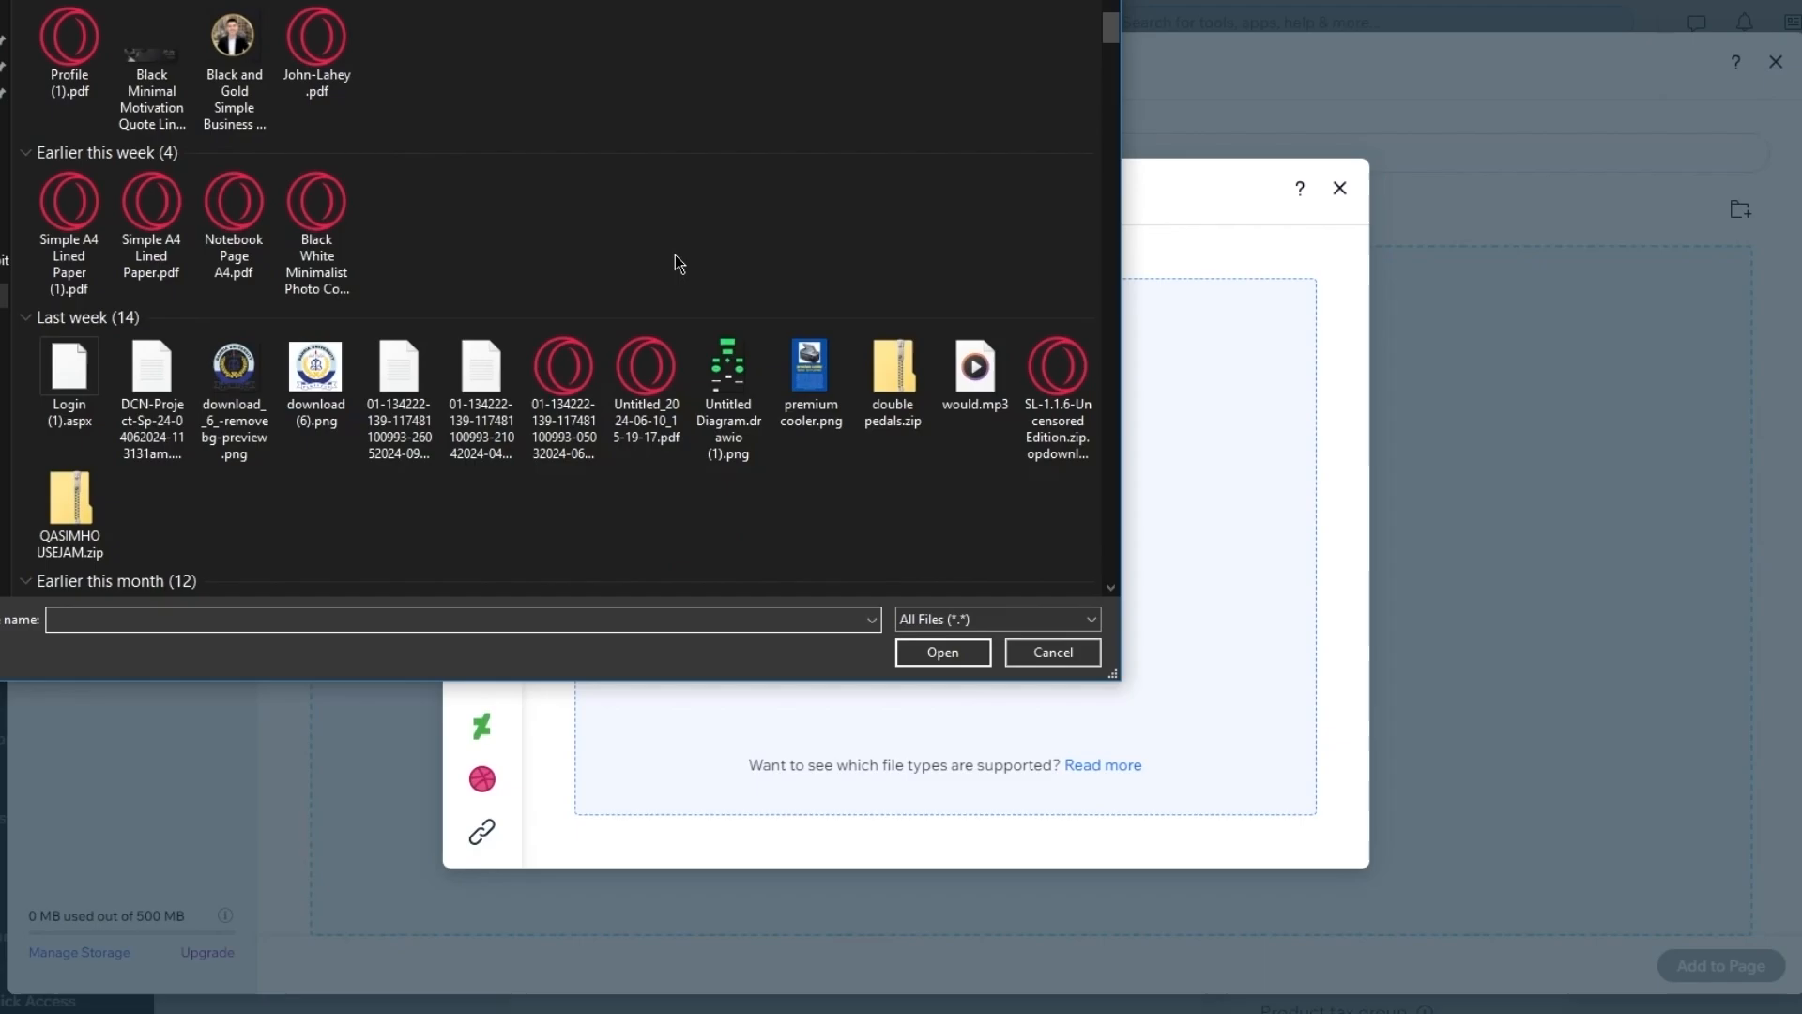
{"action": "scroll", "coordinate": [675, 256], "scroll_direction": "down", "scroll_amount": 6}
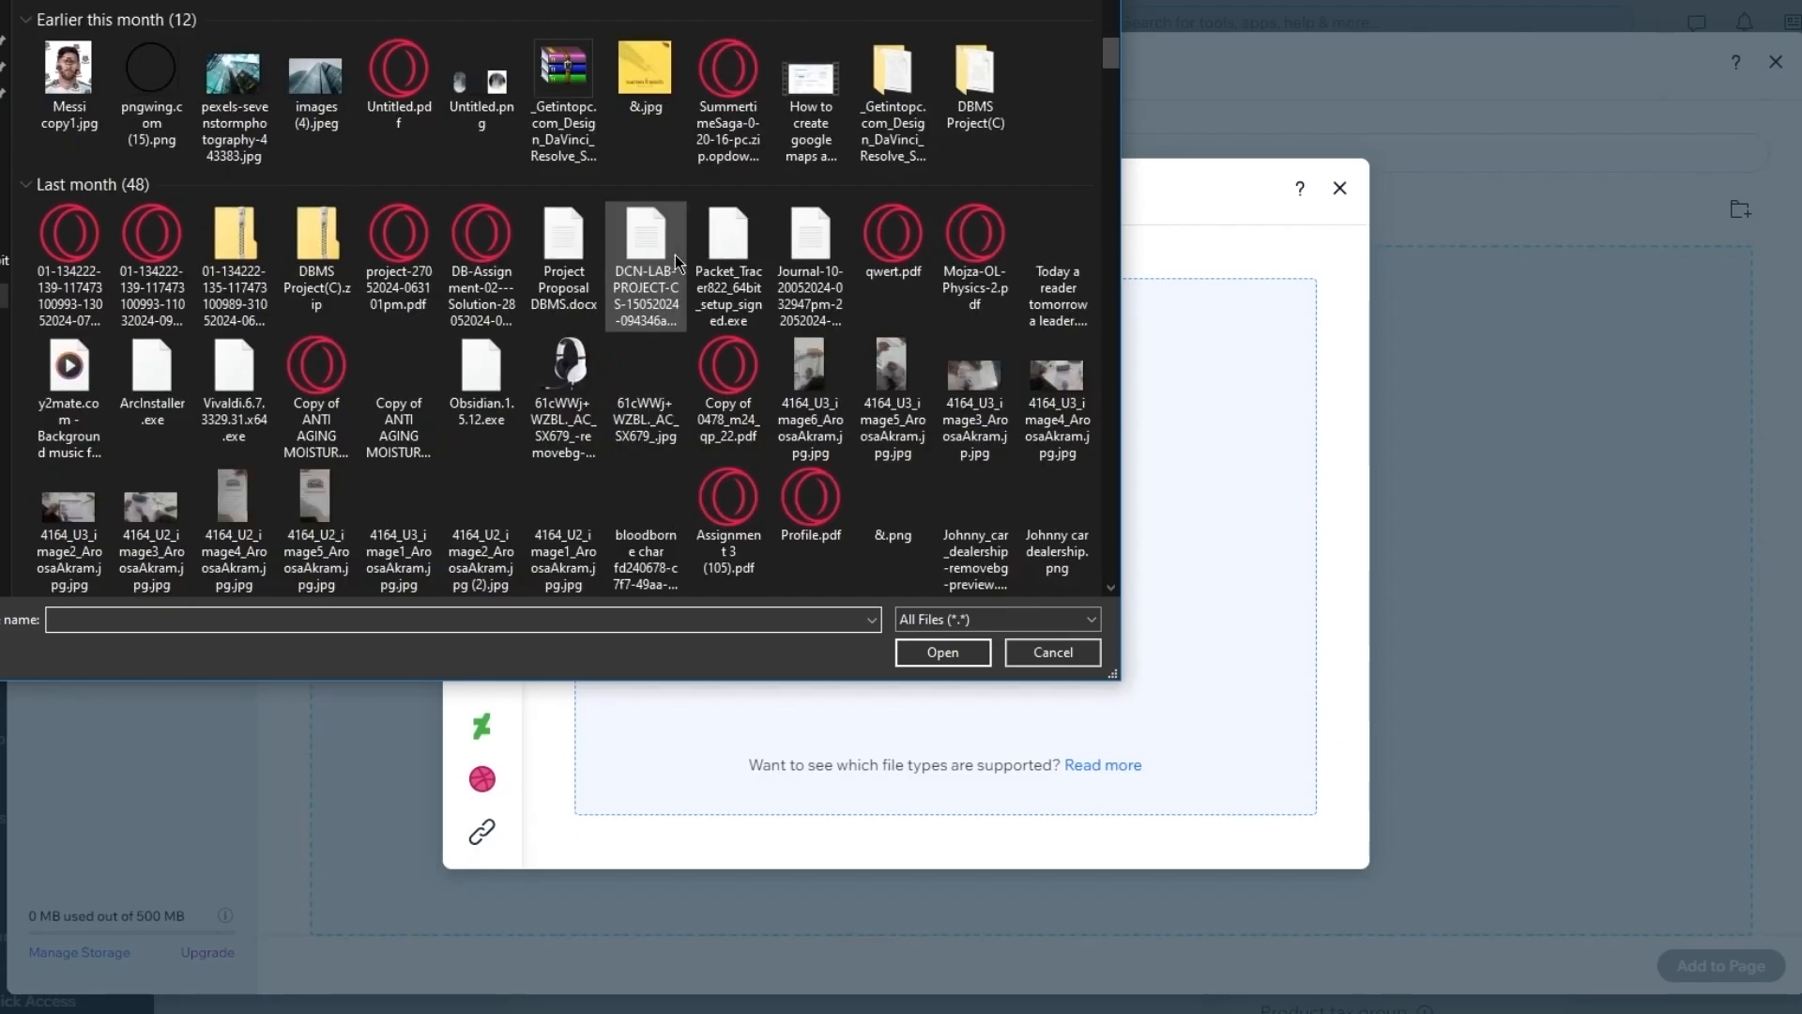
{"action": "scroll", "coordinate": [674, 256], "scroll_direction": "down", "scroll_amount": 9}
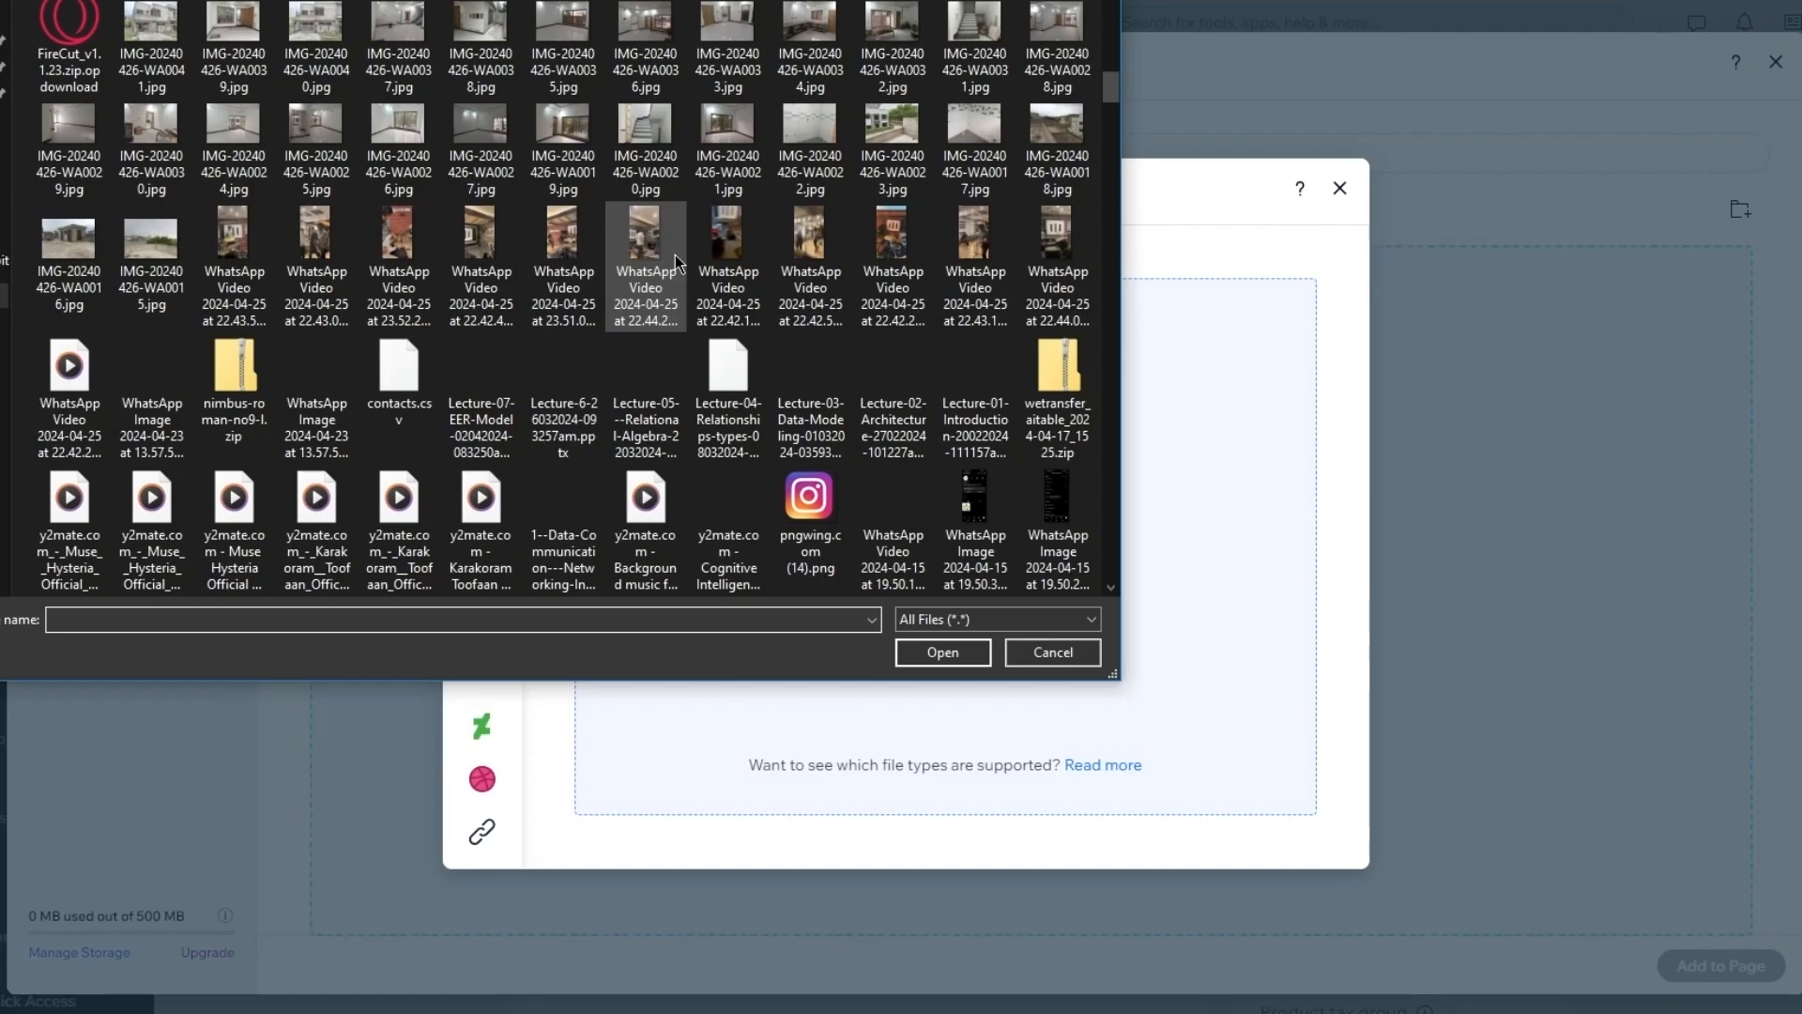
{"action": "scroll", "coordinate": [674, 255], "scroll_direction": "down", "scroll_amount": 10}
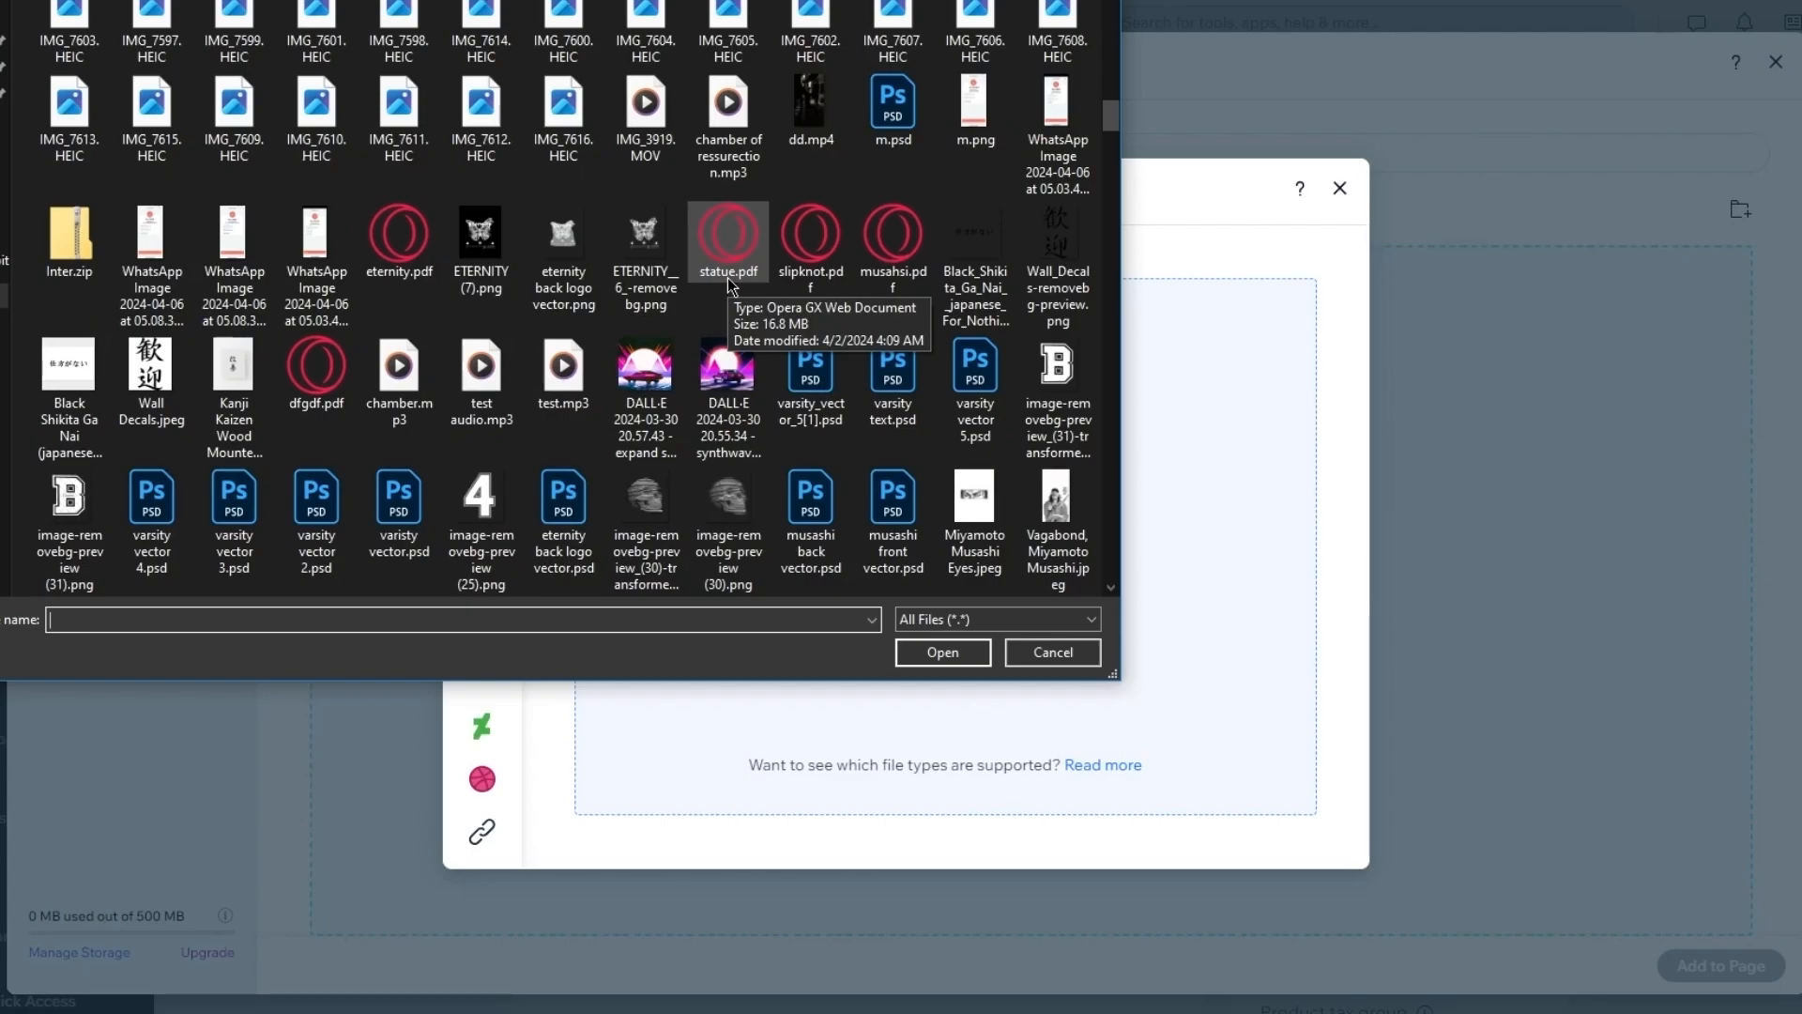
{"action": "scroll", "coordinate": [728, 277], "scroll_direction": "down", "scroll_amount": 12}
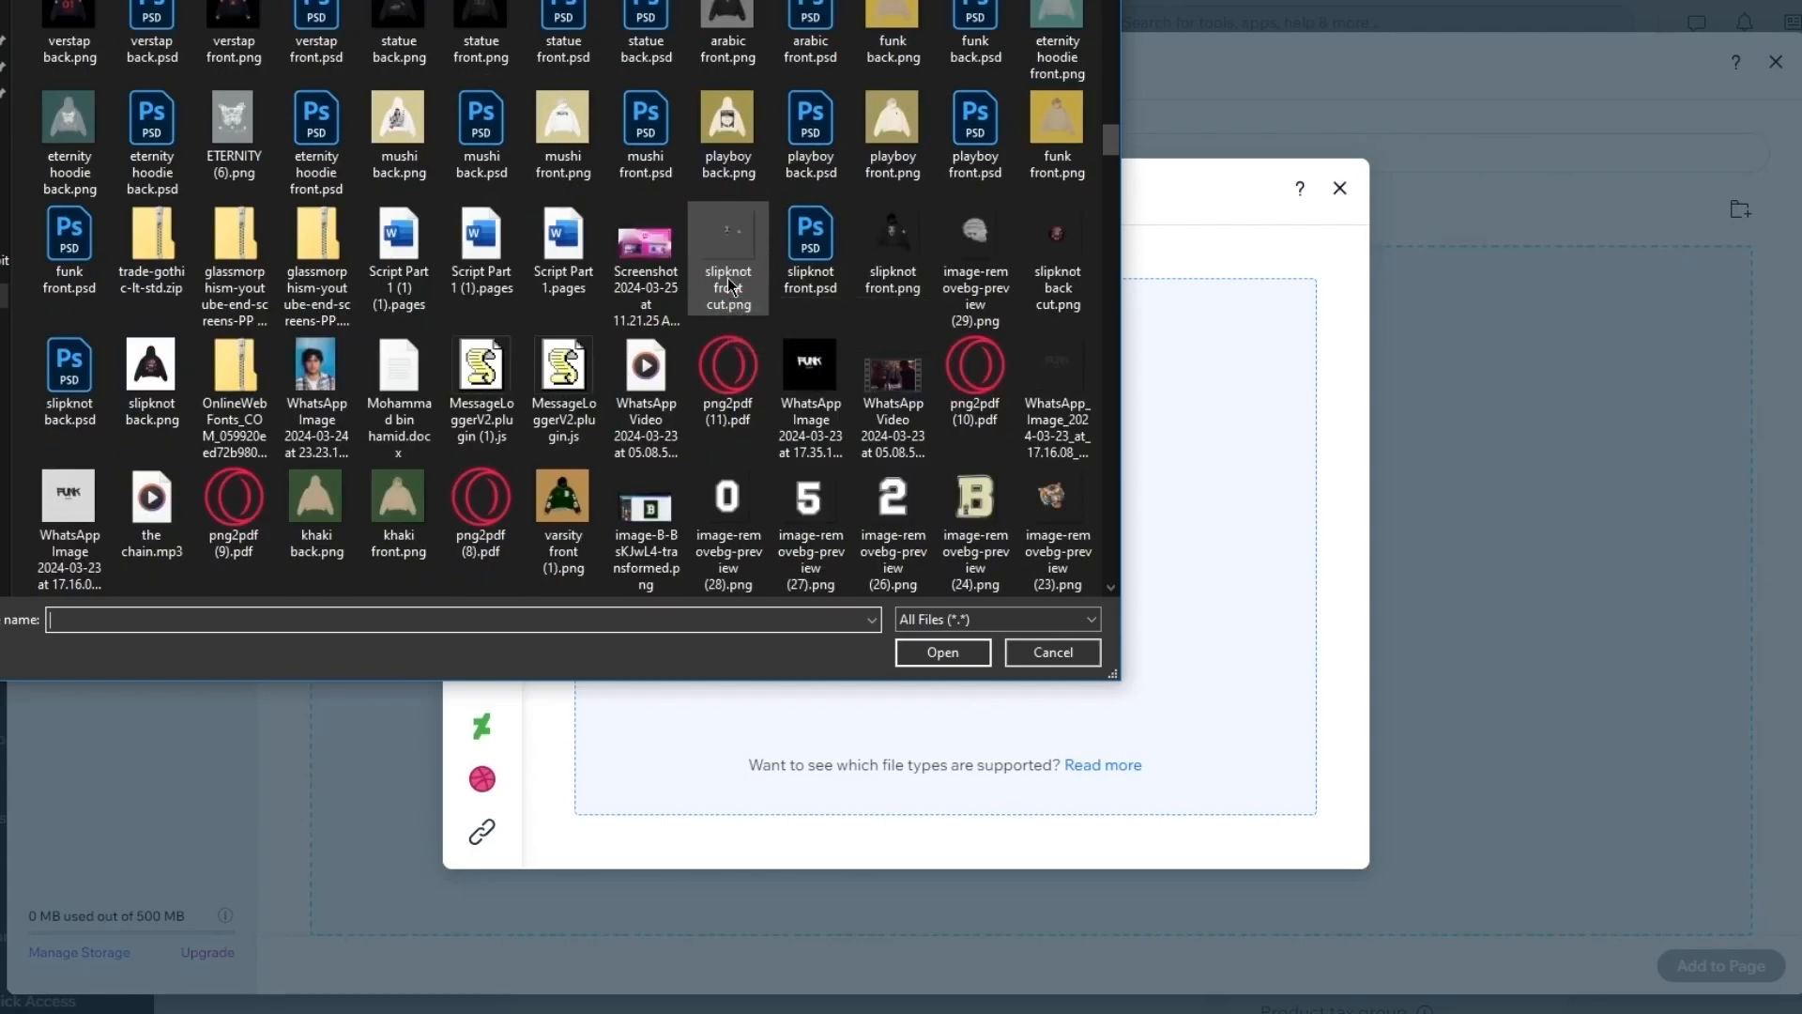
{"action": "scroll", "coordinate": [728, 282], "scroll_direction": "up", "scroll_amount": 3}
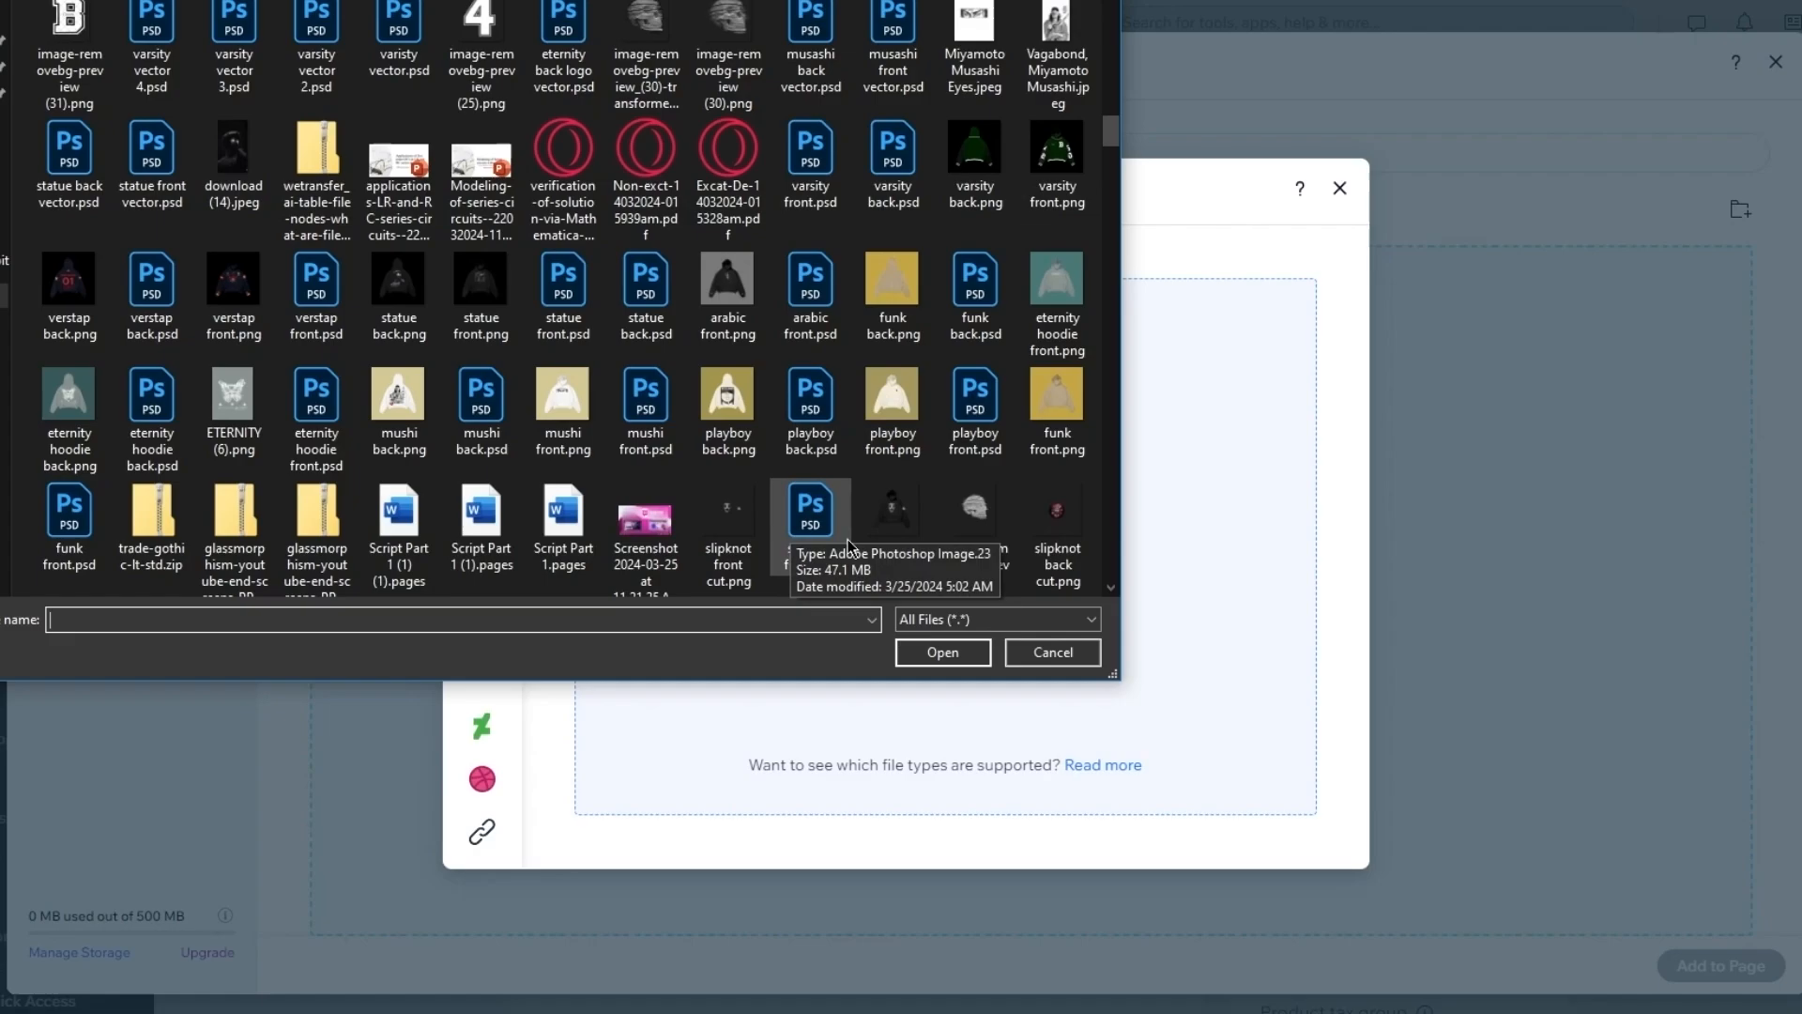
{"action": "left_click", "coordinate": [907, 508]}
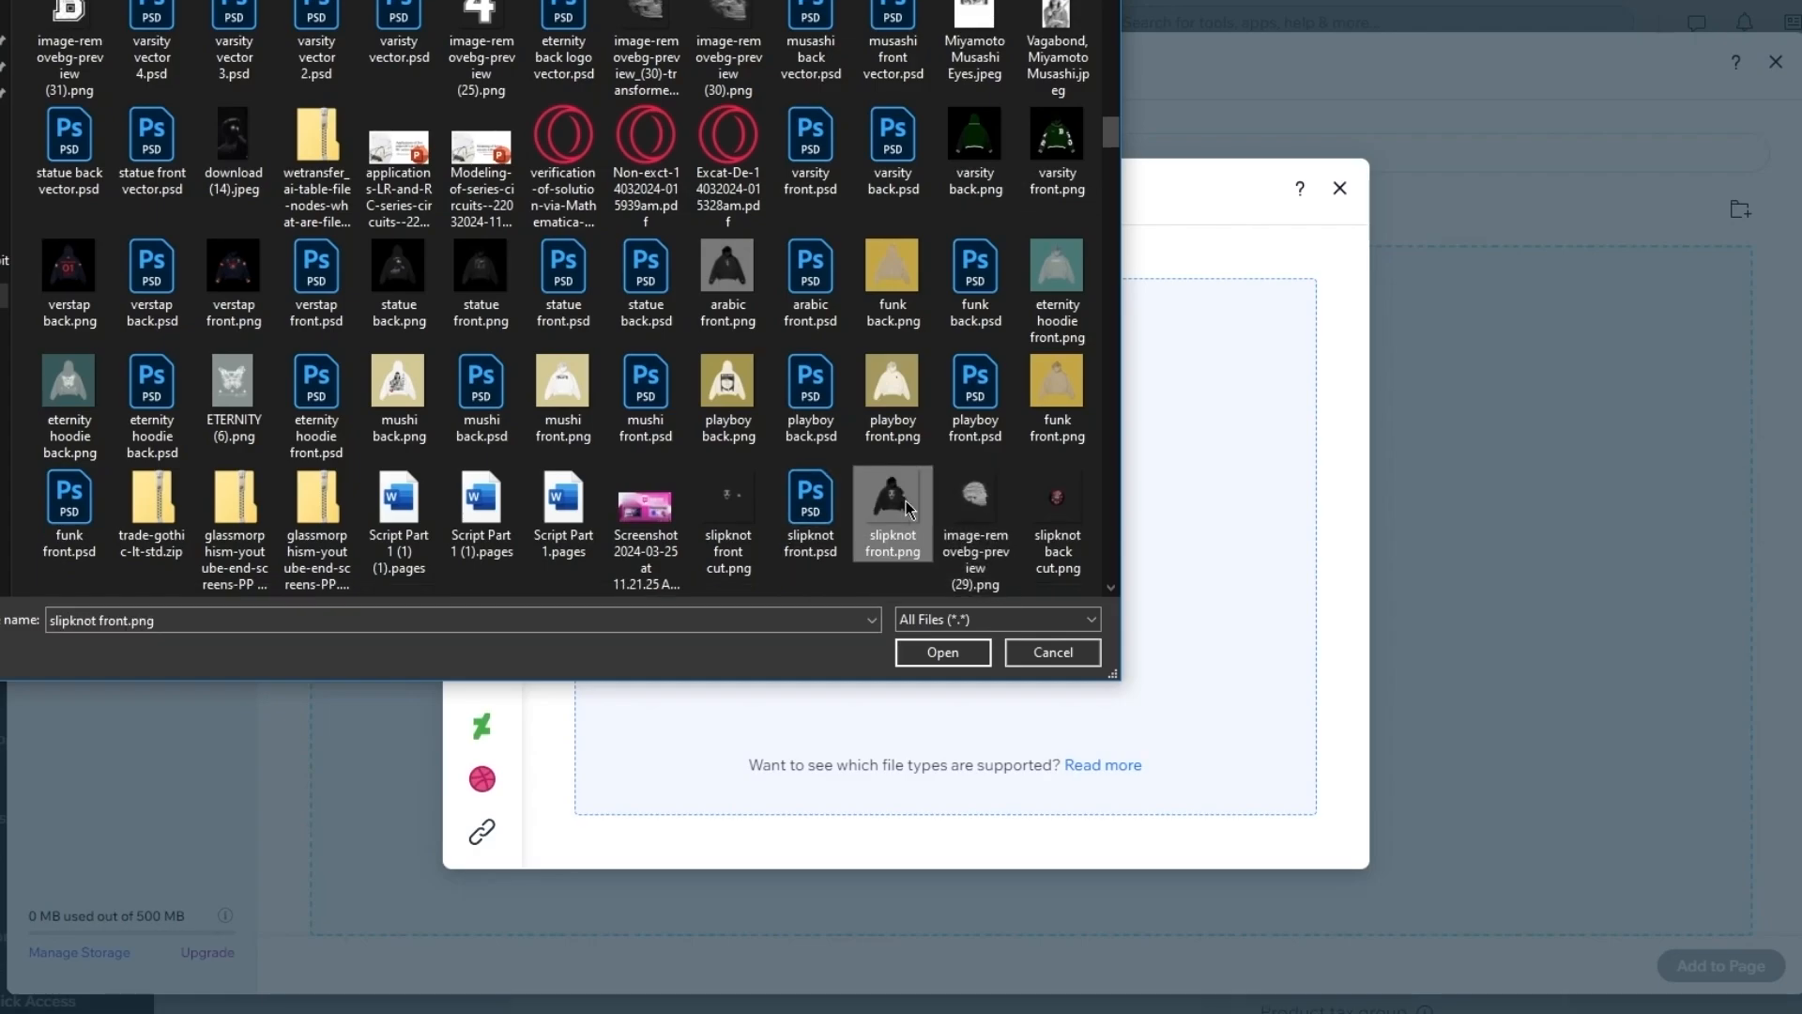
{"action": "double_click", "coordinate": [906, 508]}
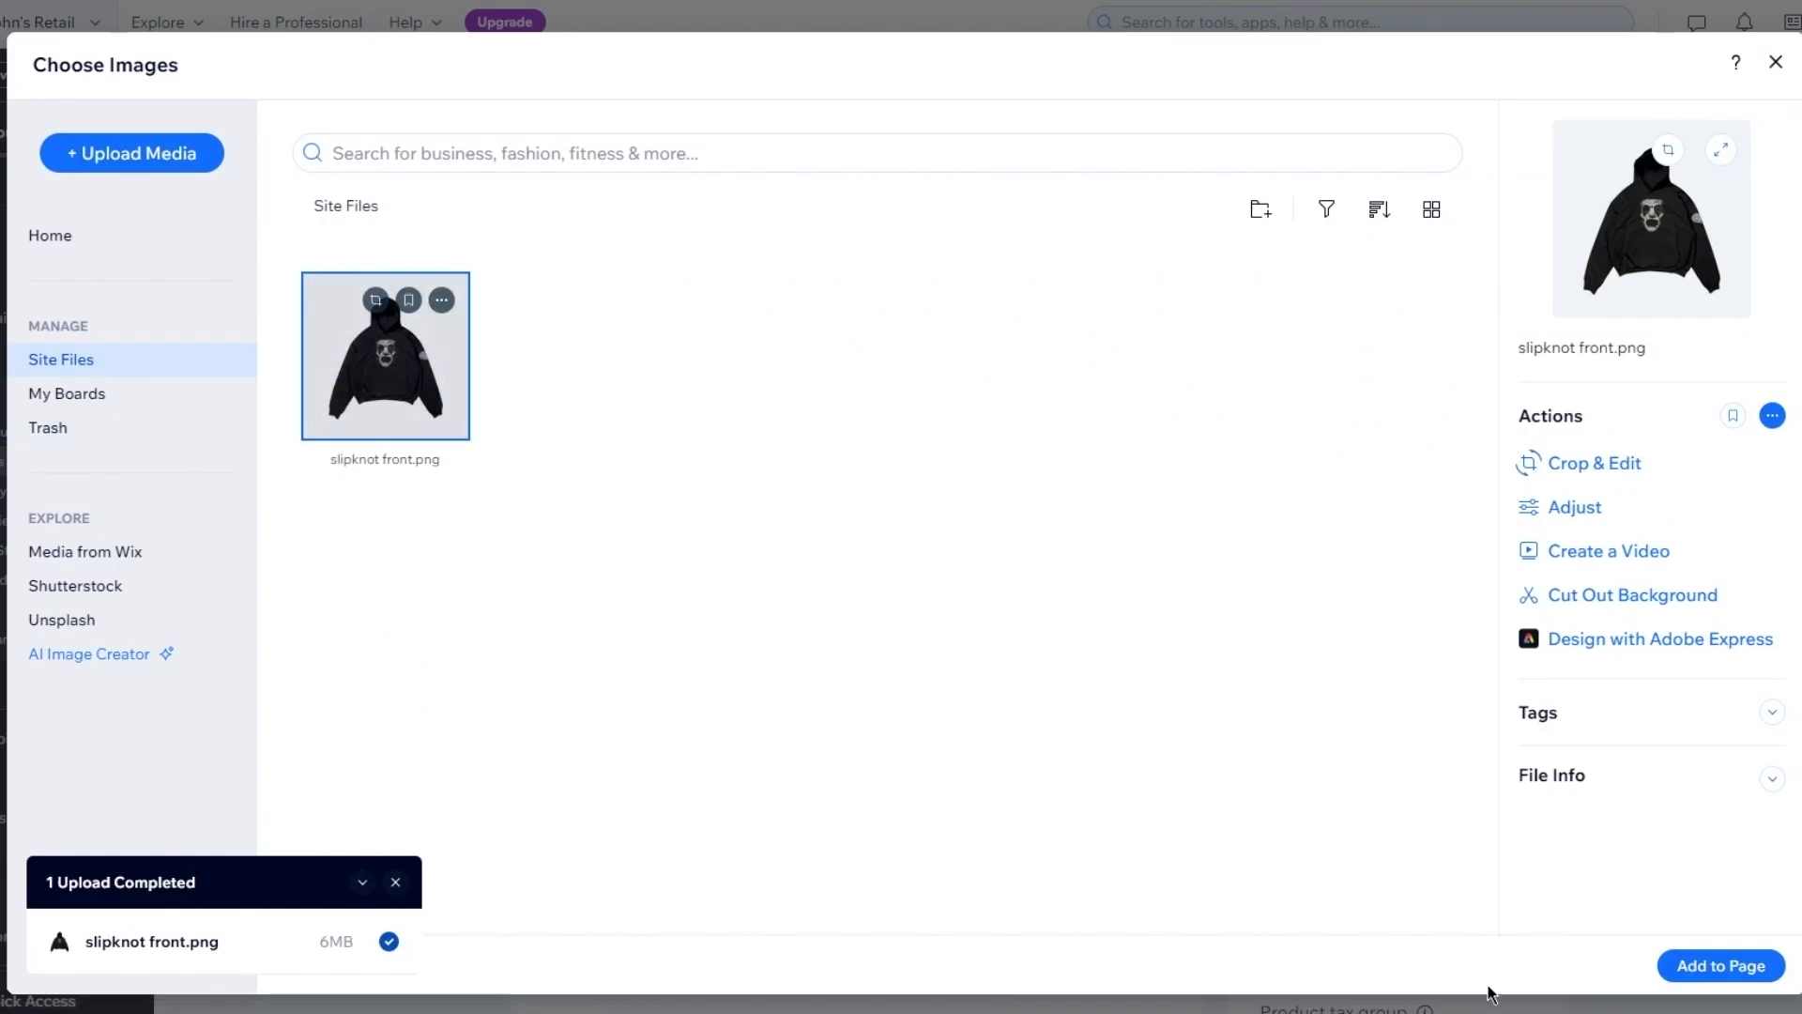
Step: Add the slipknot front.png photo to the product and place the cursor in the Description box
{"action": "left_click", "coordinate": [1710, 966]}
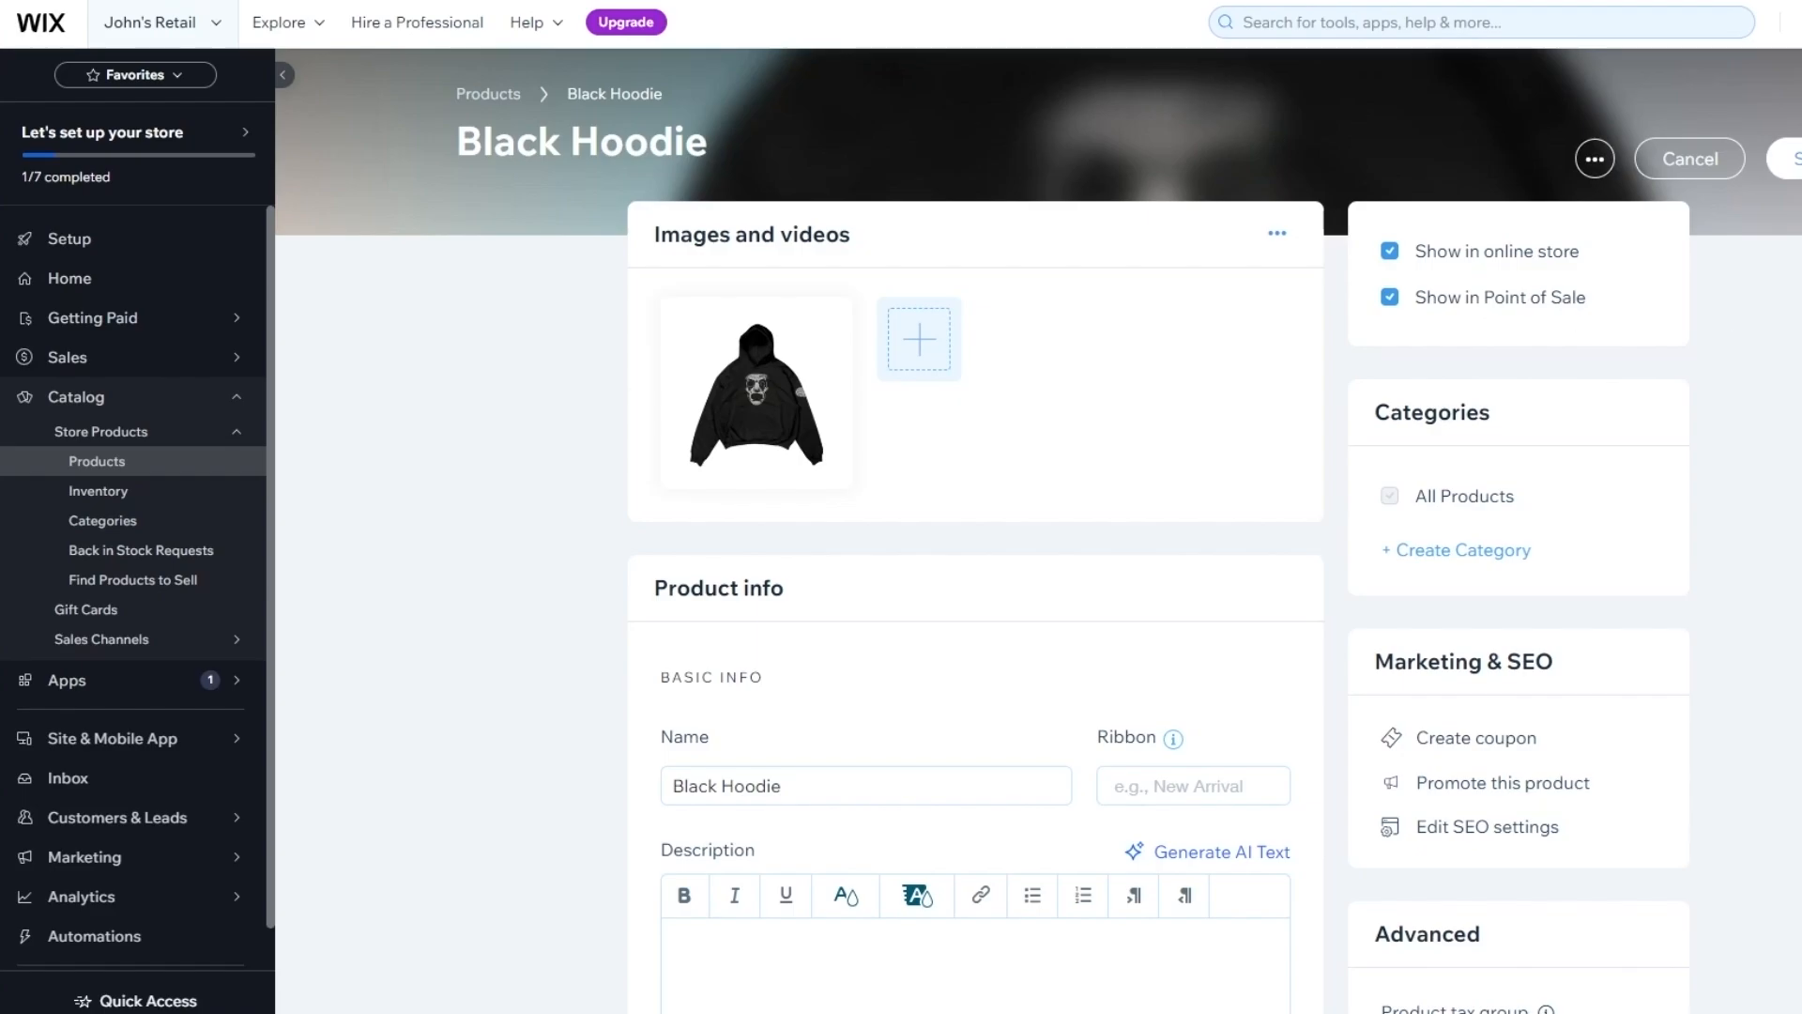
{"action": "scroll", "coordinate": [1038, 530], "scroll_direction": "down", "scroll_amount": 3}
{"action": "scroll", "coordinate": [1038, 530], "scroll_direction": "up", "scroll_amount": 3}
{"action": "scroll", "coordinate": [937, 578], "scroll_direction": "down", "scroll_amount": 3}
{"action": "left_click", "coordinate": [797, 648]}
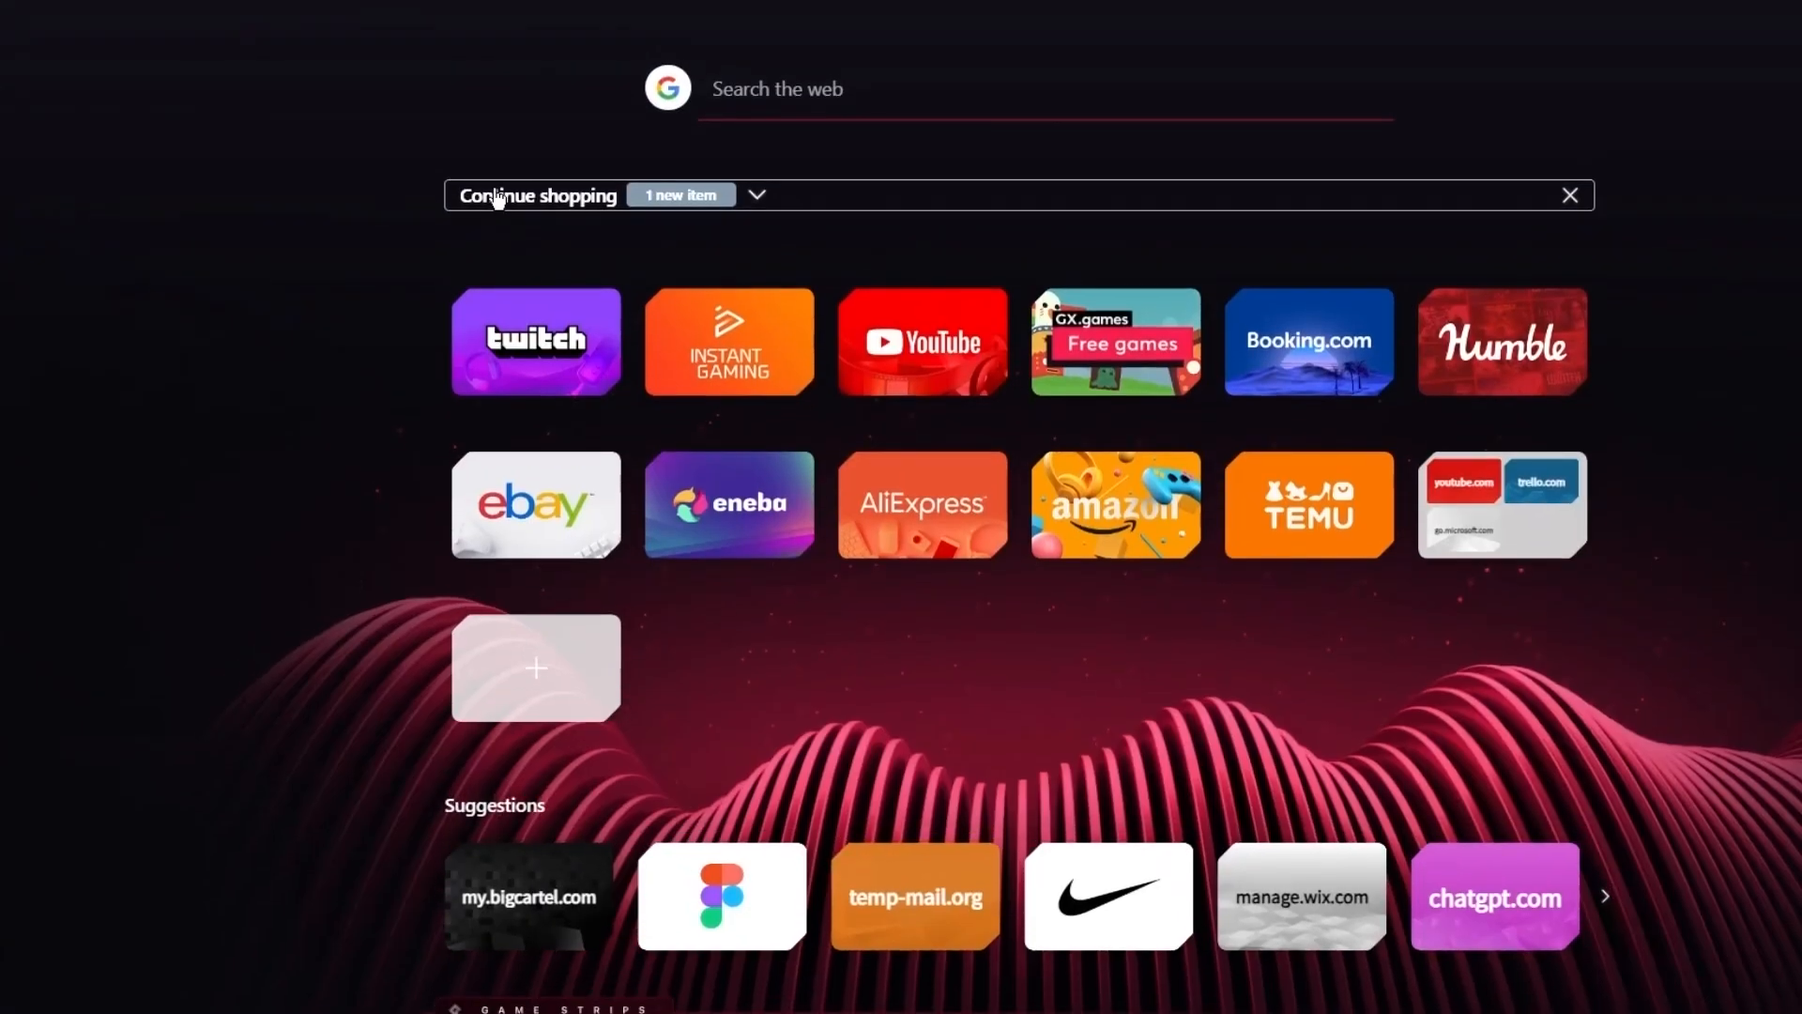
{"action": "type", "text": "ch"}
{"action": "key", "text": "Return"}
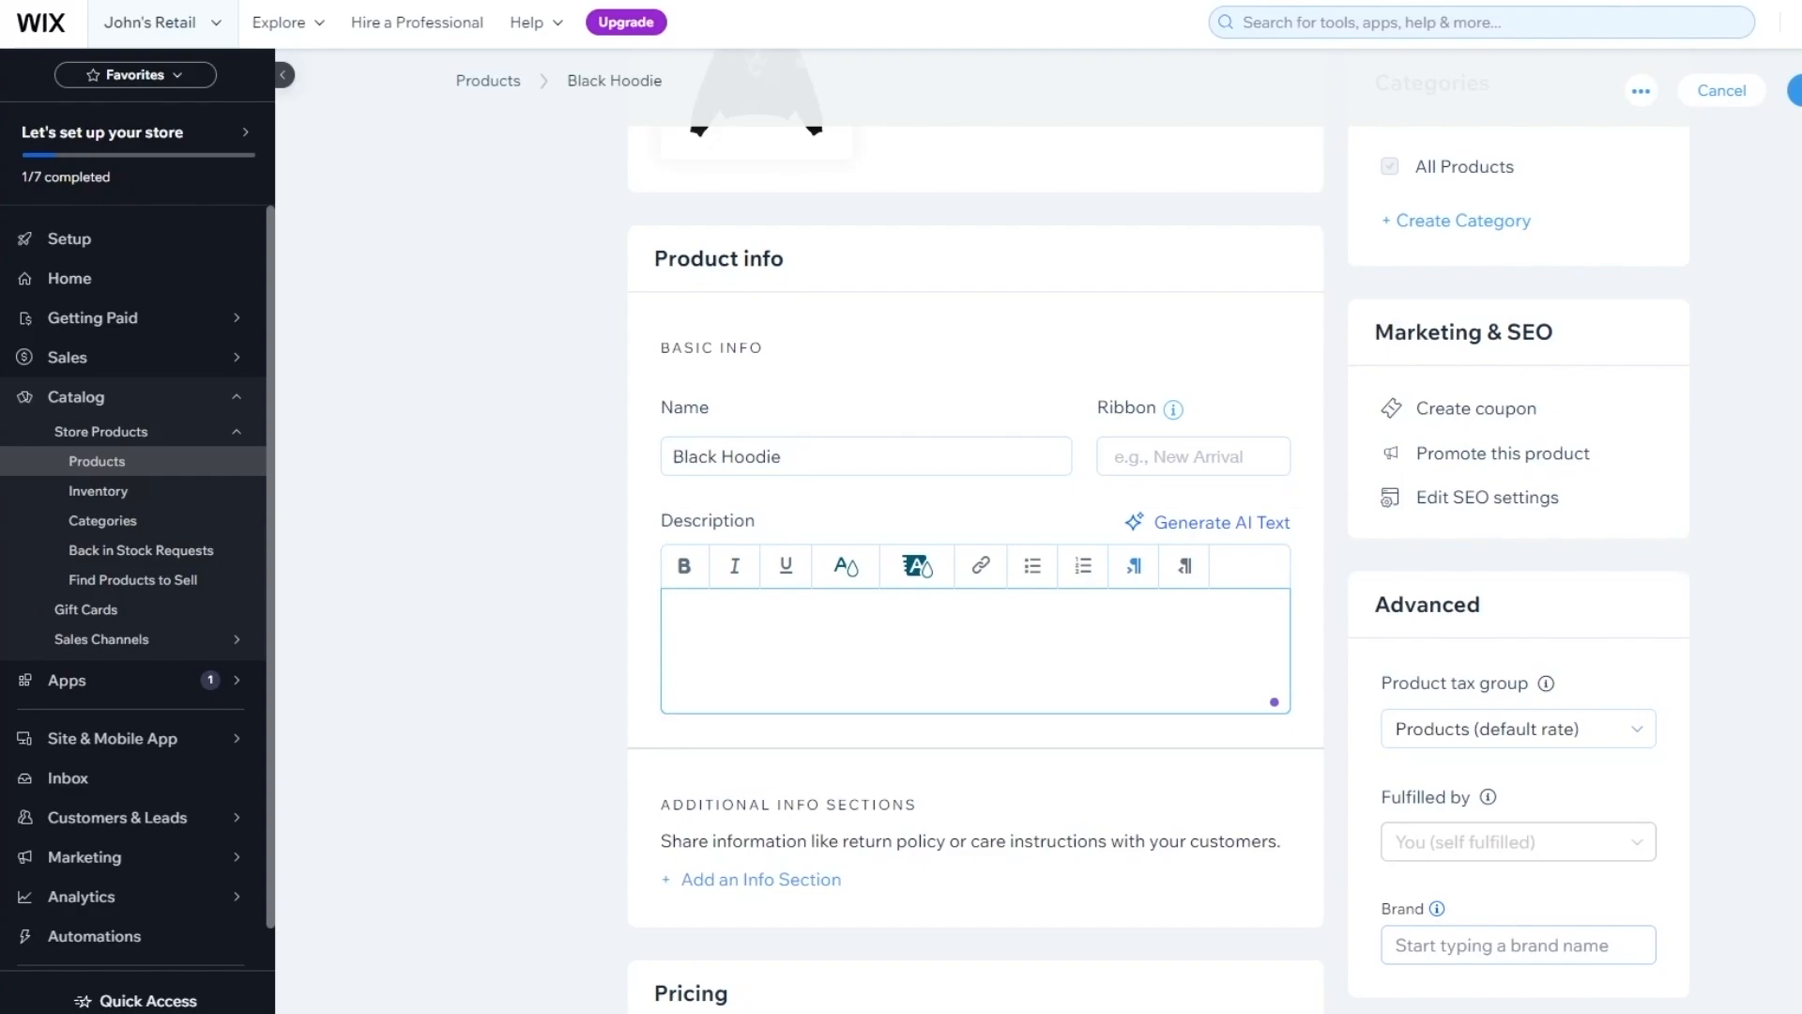
Step: In Sider's Write > Compose, enter a prompt asking for a black cotton hoodie product description
{"action": "left_click", "coordinate": [1791, 995]}
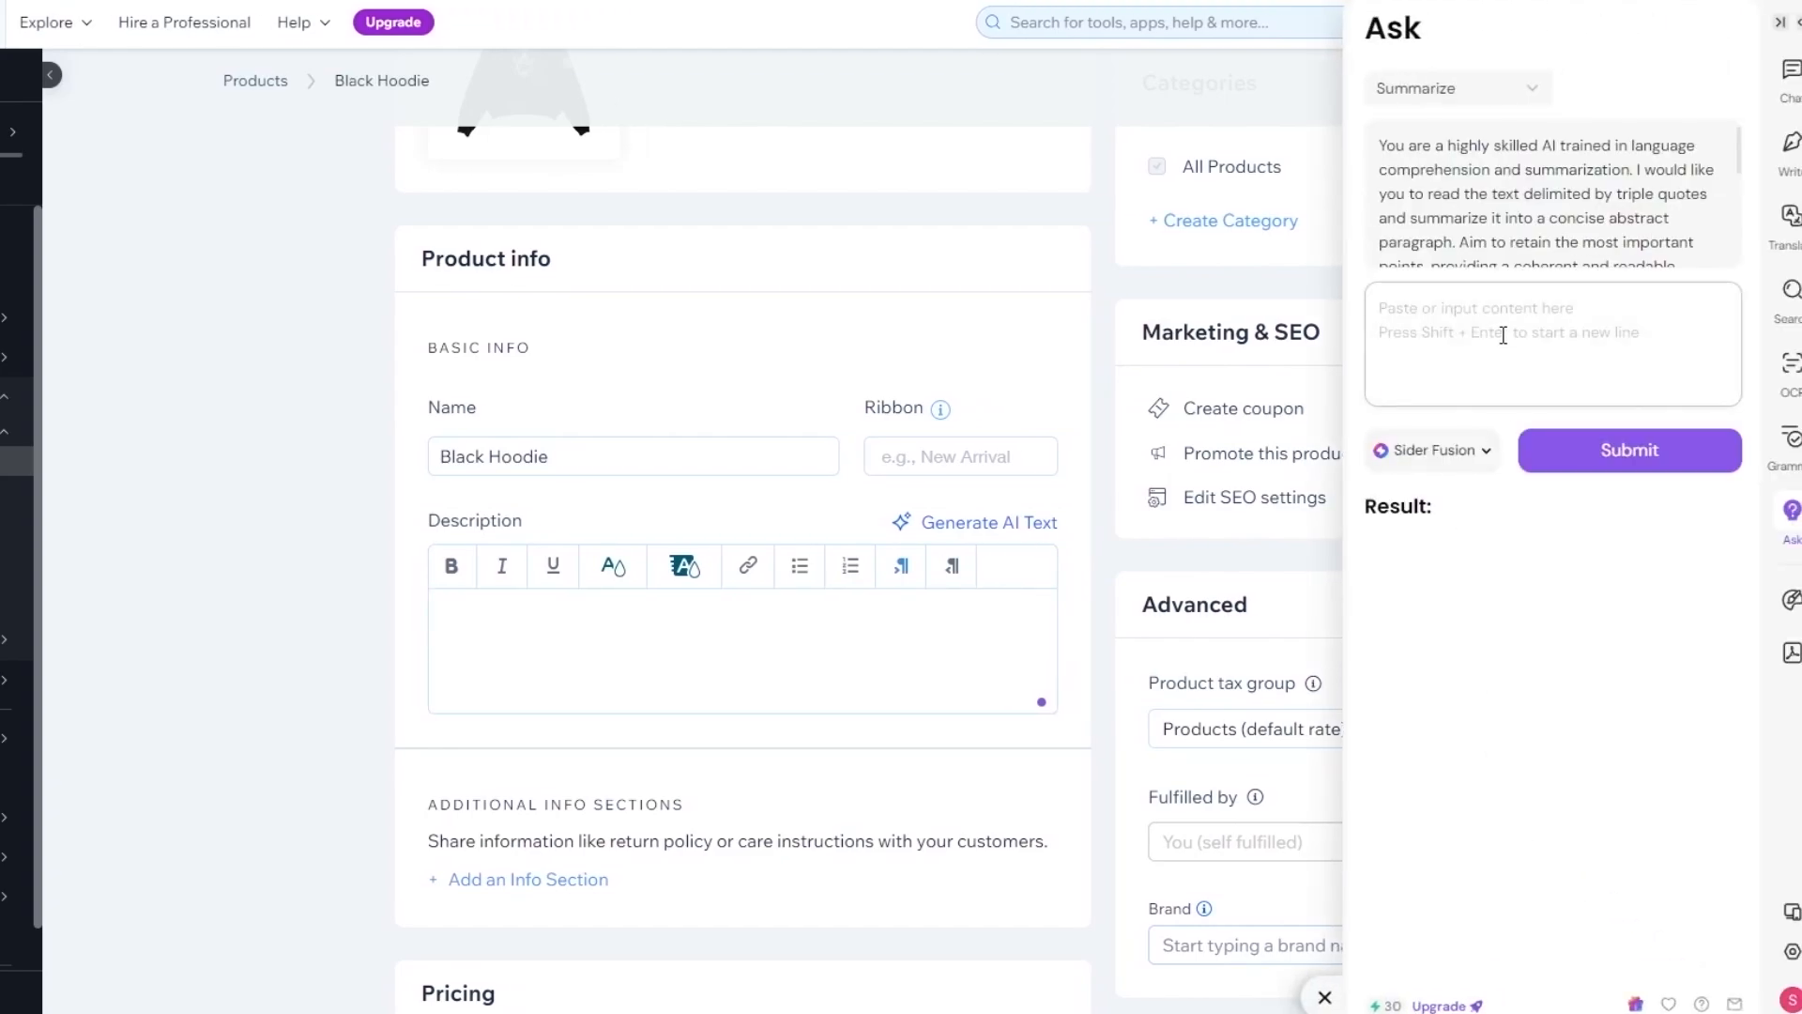
{"action": "left_click", "coordinate": [1471, 102]}
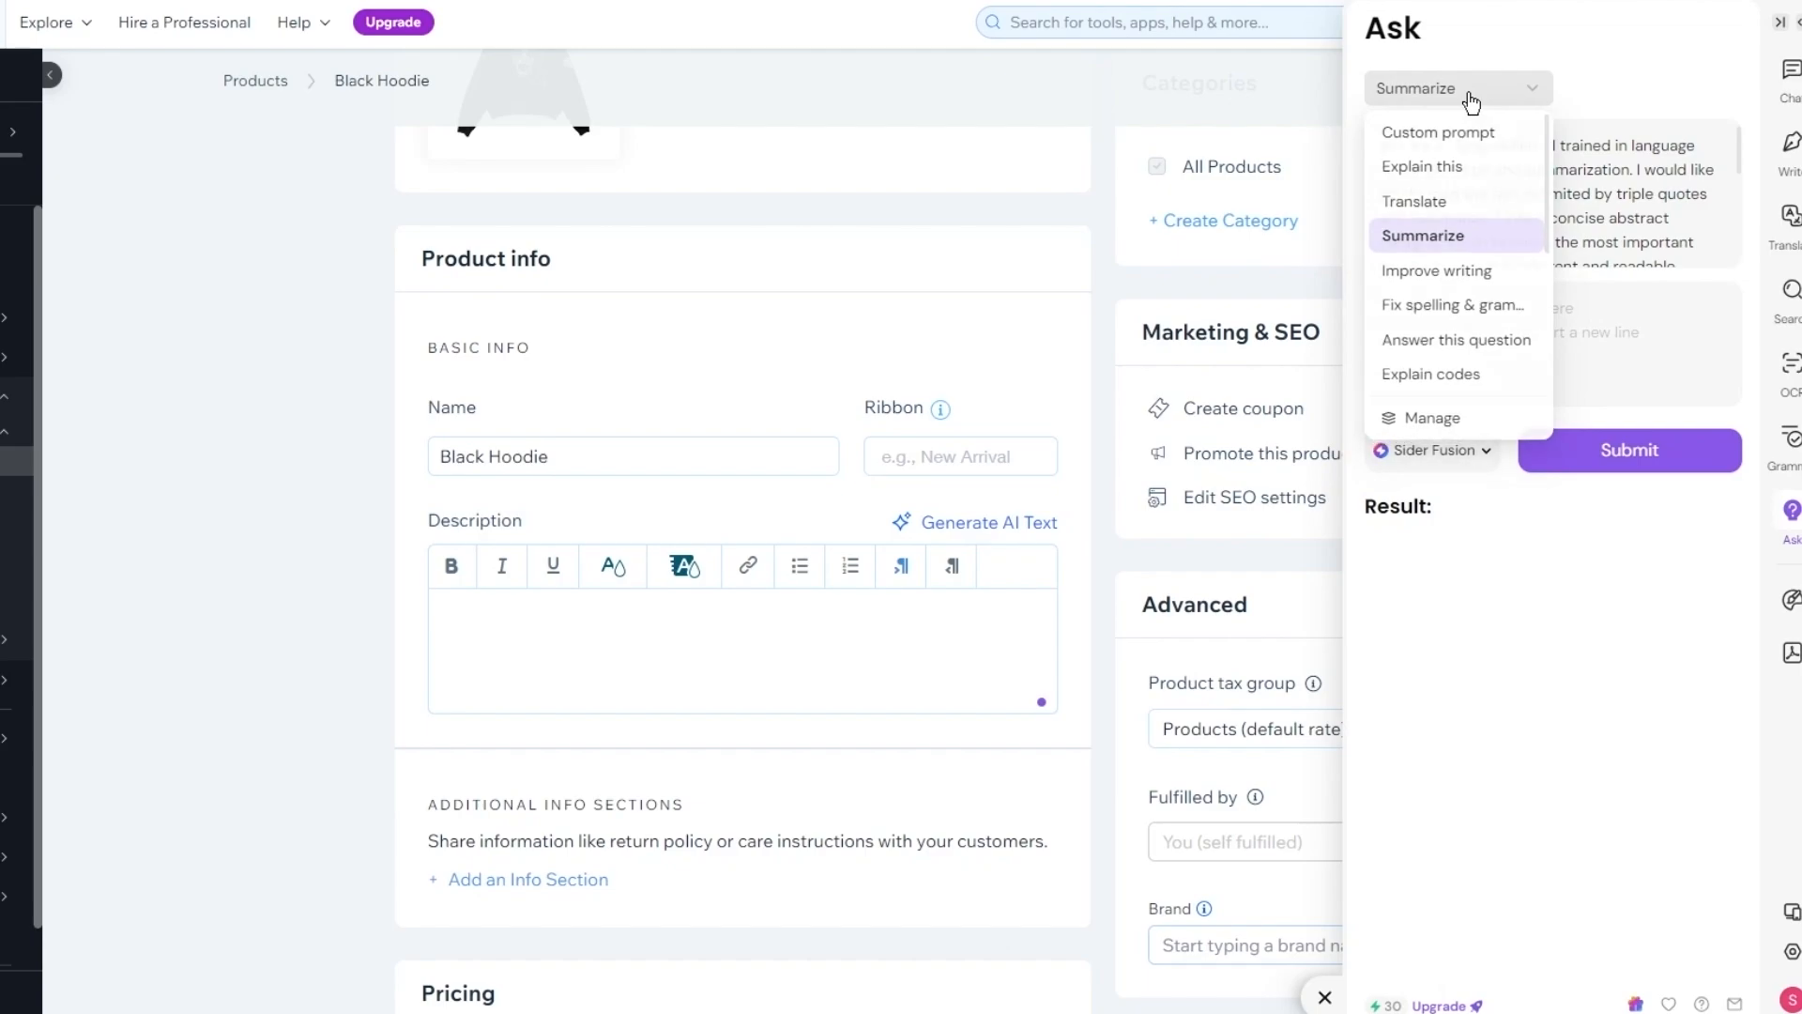
{"action": "left_click", "coordinate": [1786, 81]}
{"action": "left_click", "coordinate": [1791, 150]}
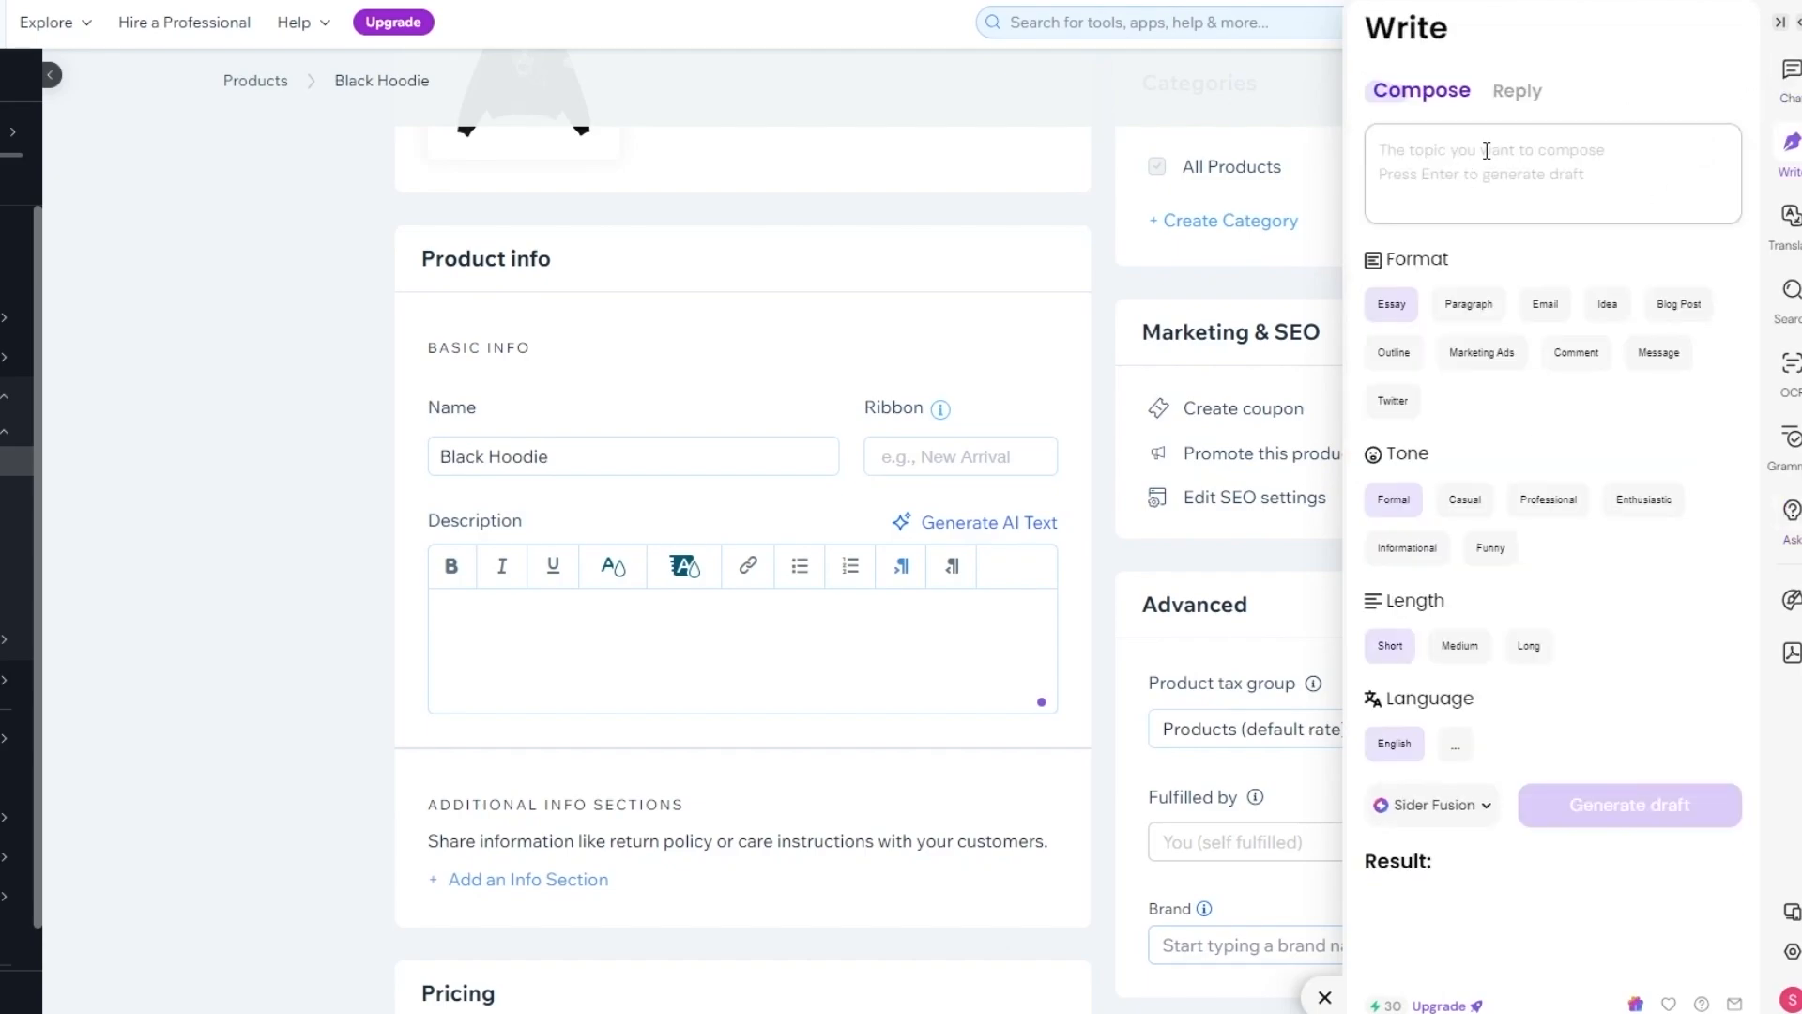
{"action": "left_click", "coordinate": [1610, 165]}
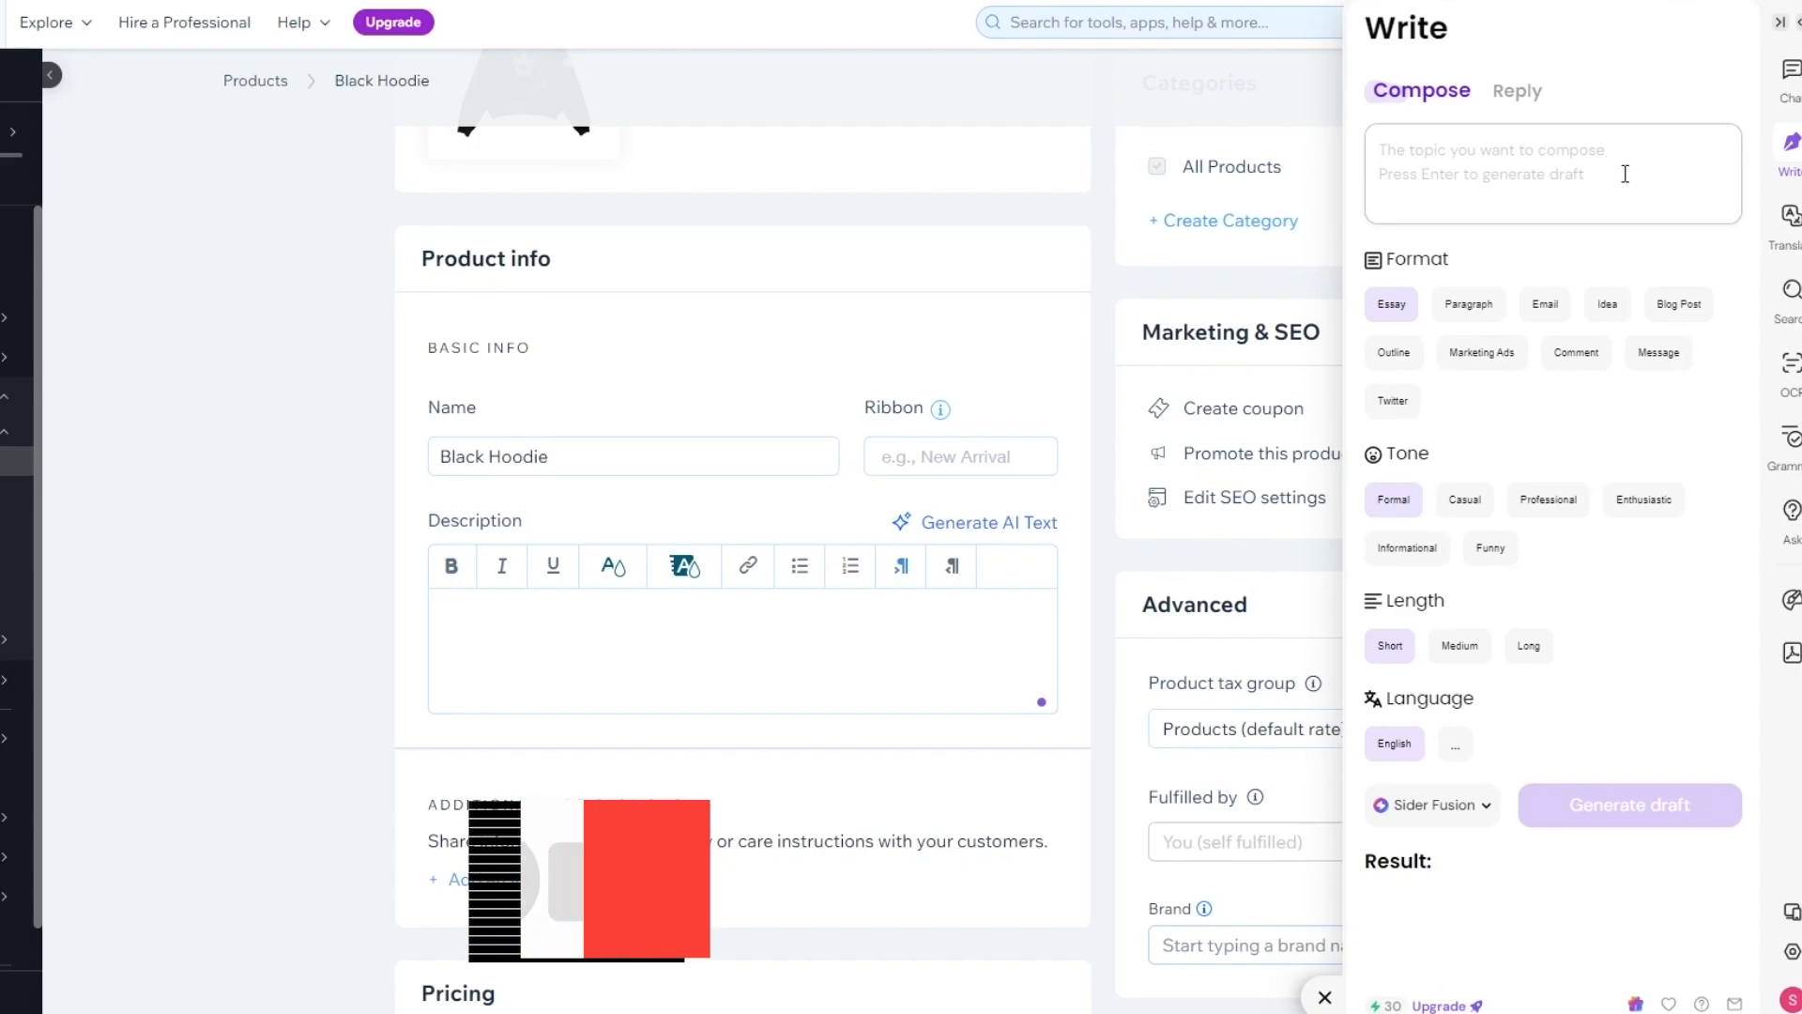
{"action": "type", "text": "i want y"}
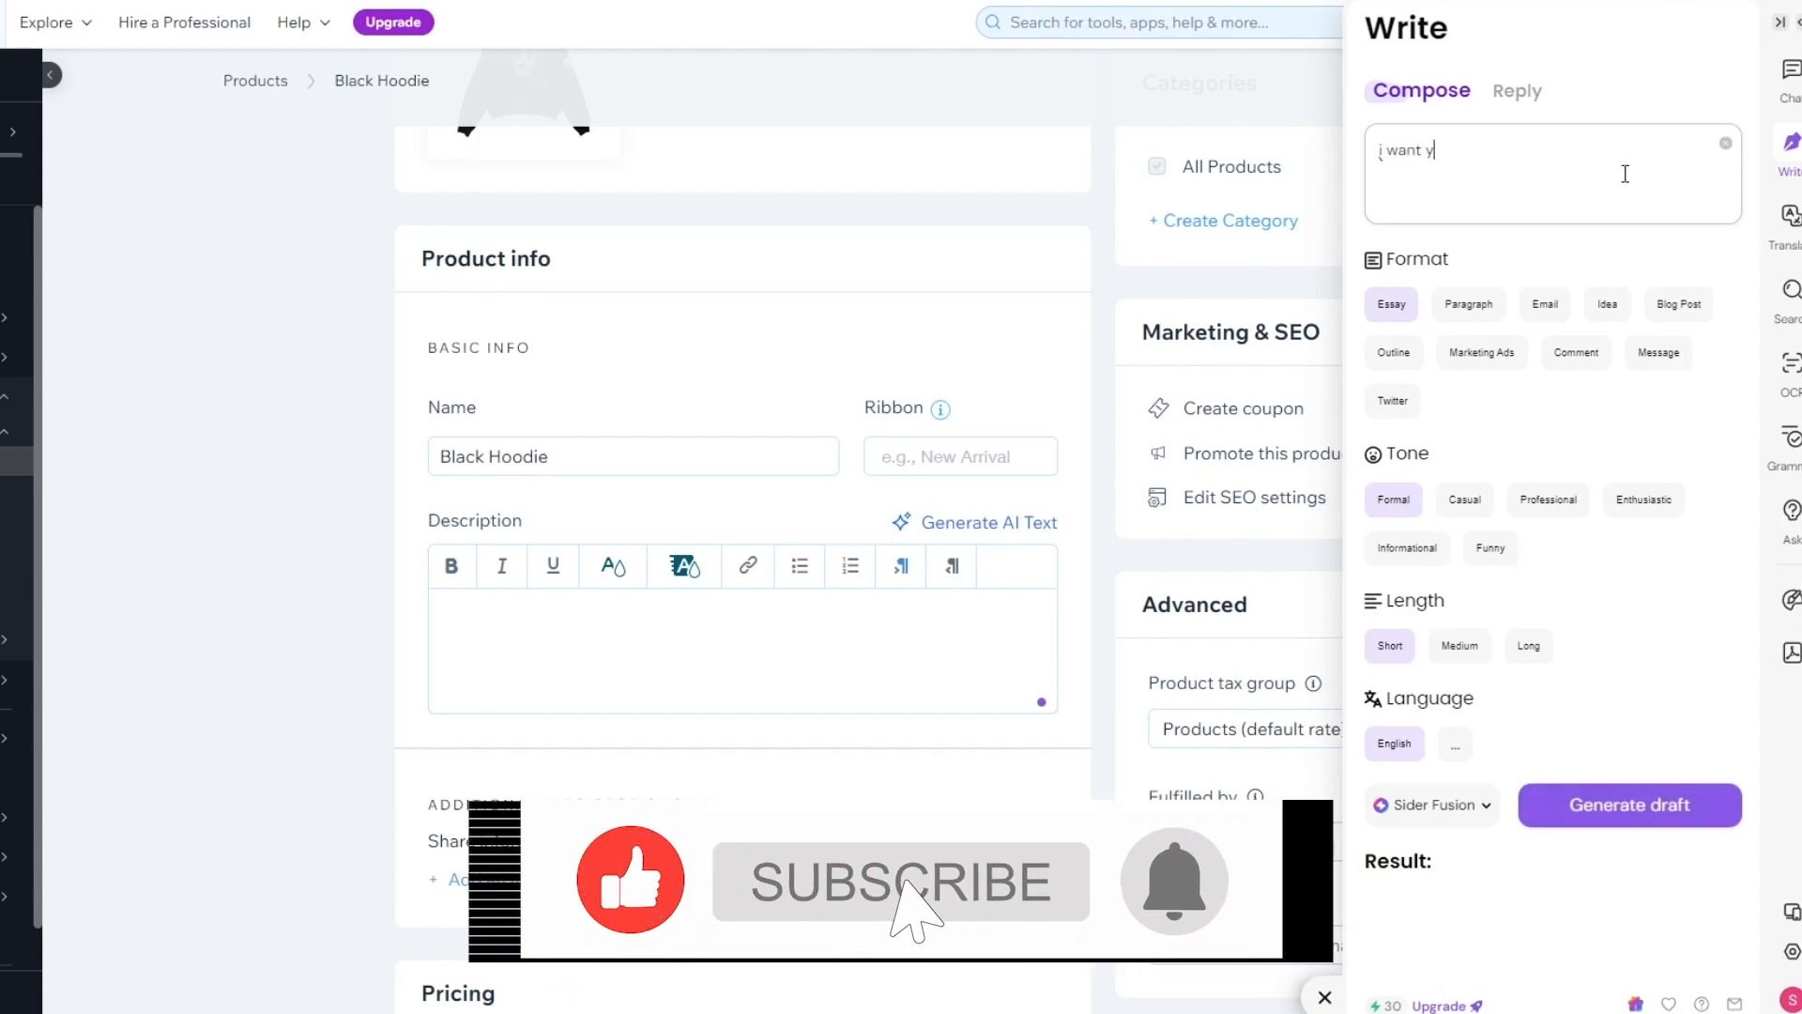
{"action": "type", "text": "ou to writ"}
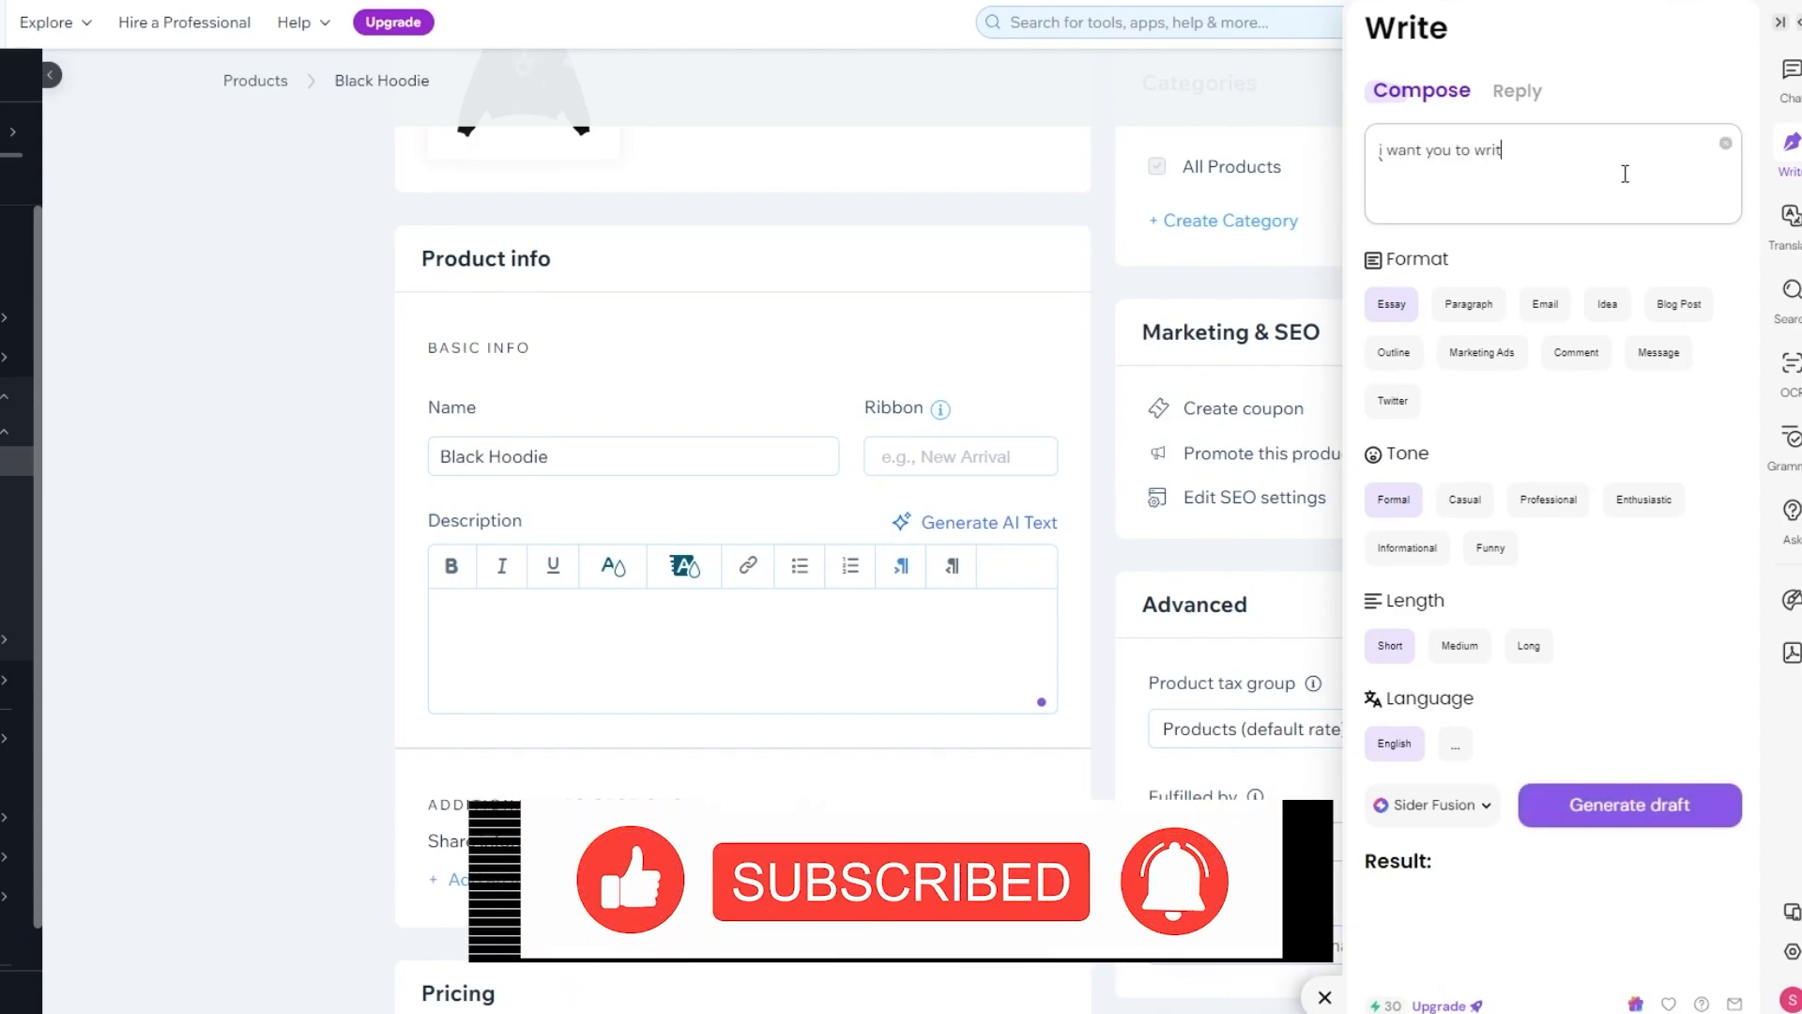
{"action": "type", "text": "e me a p"}
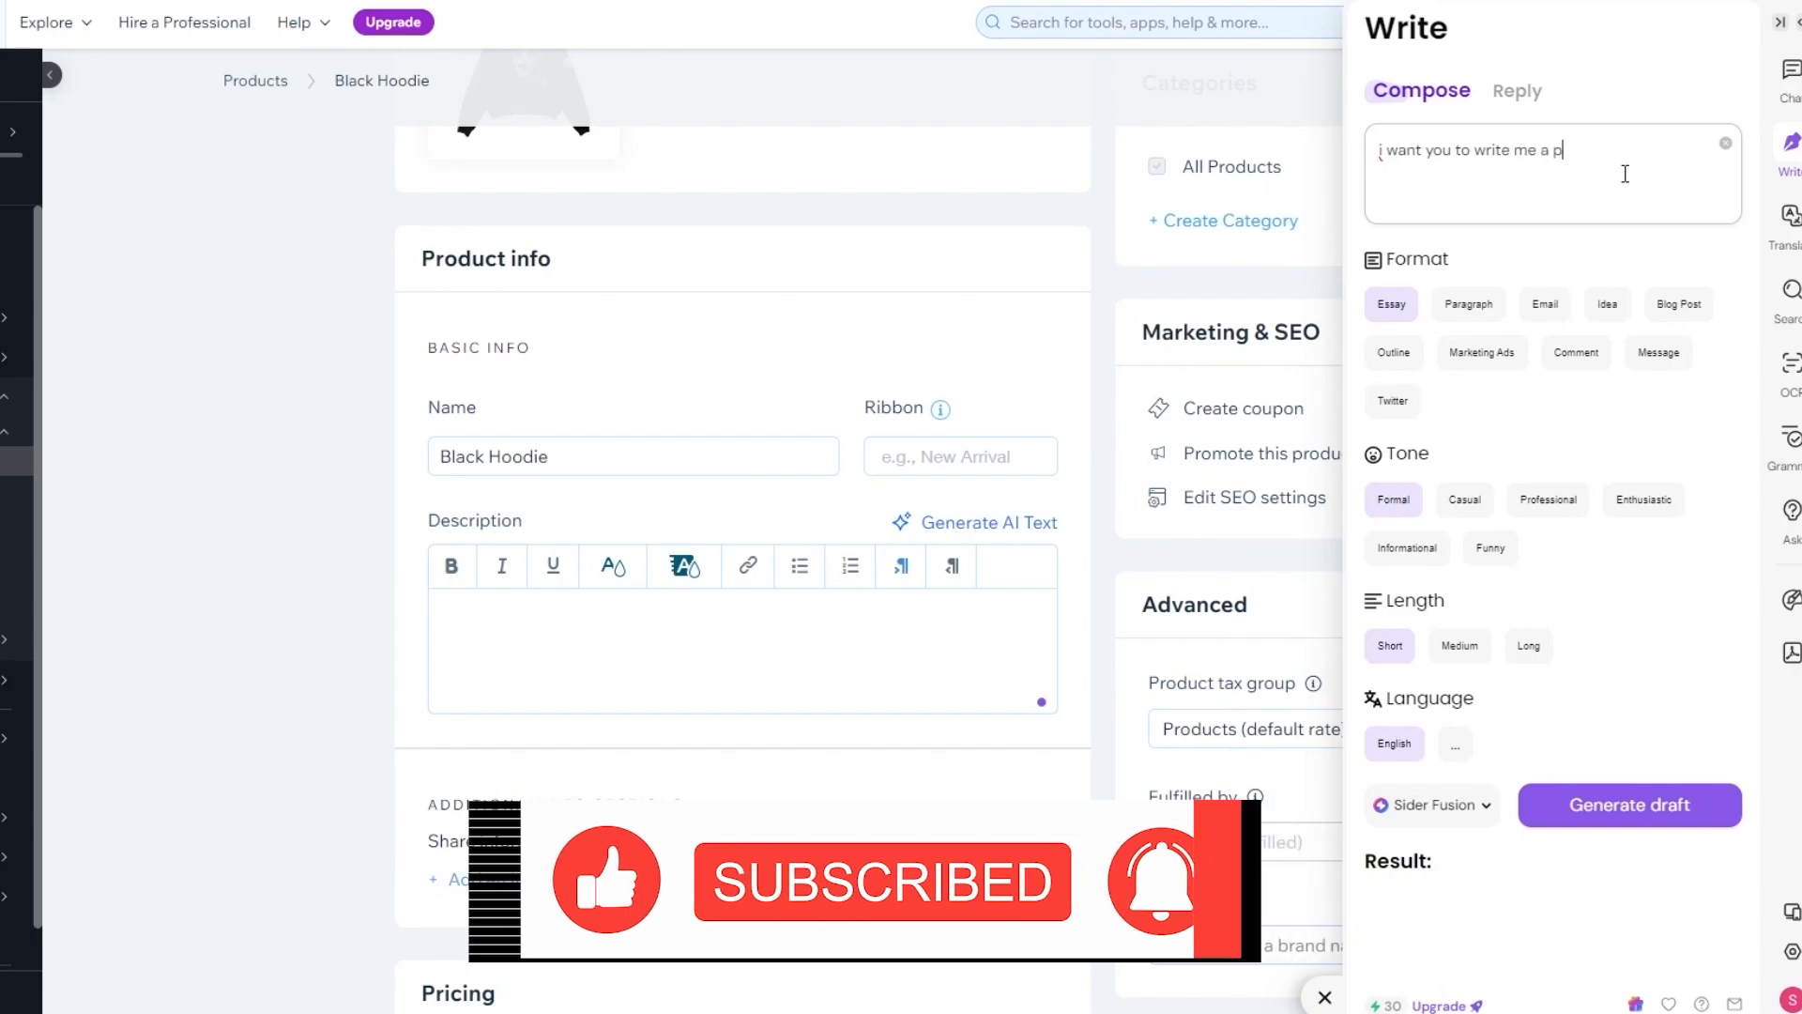
{"action": "type", "text": "roduct desc"}
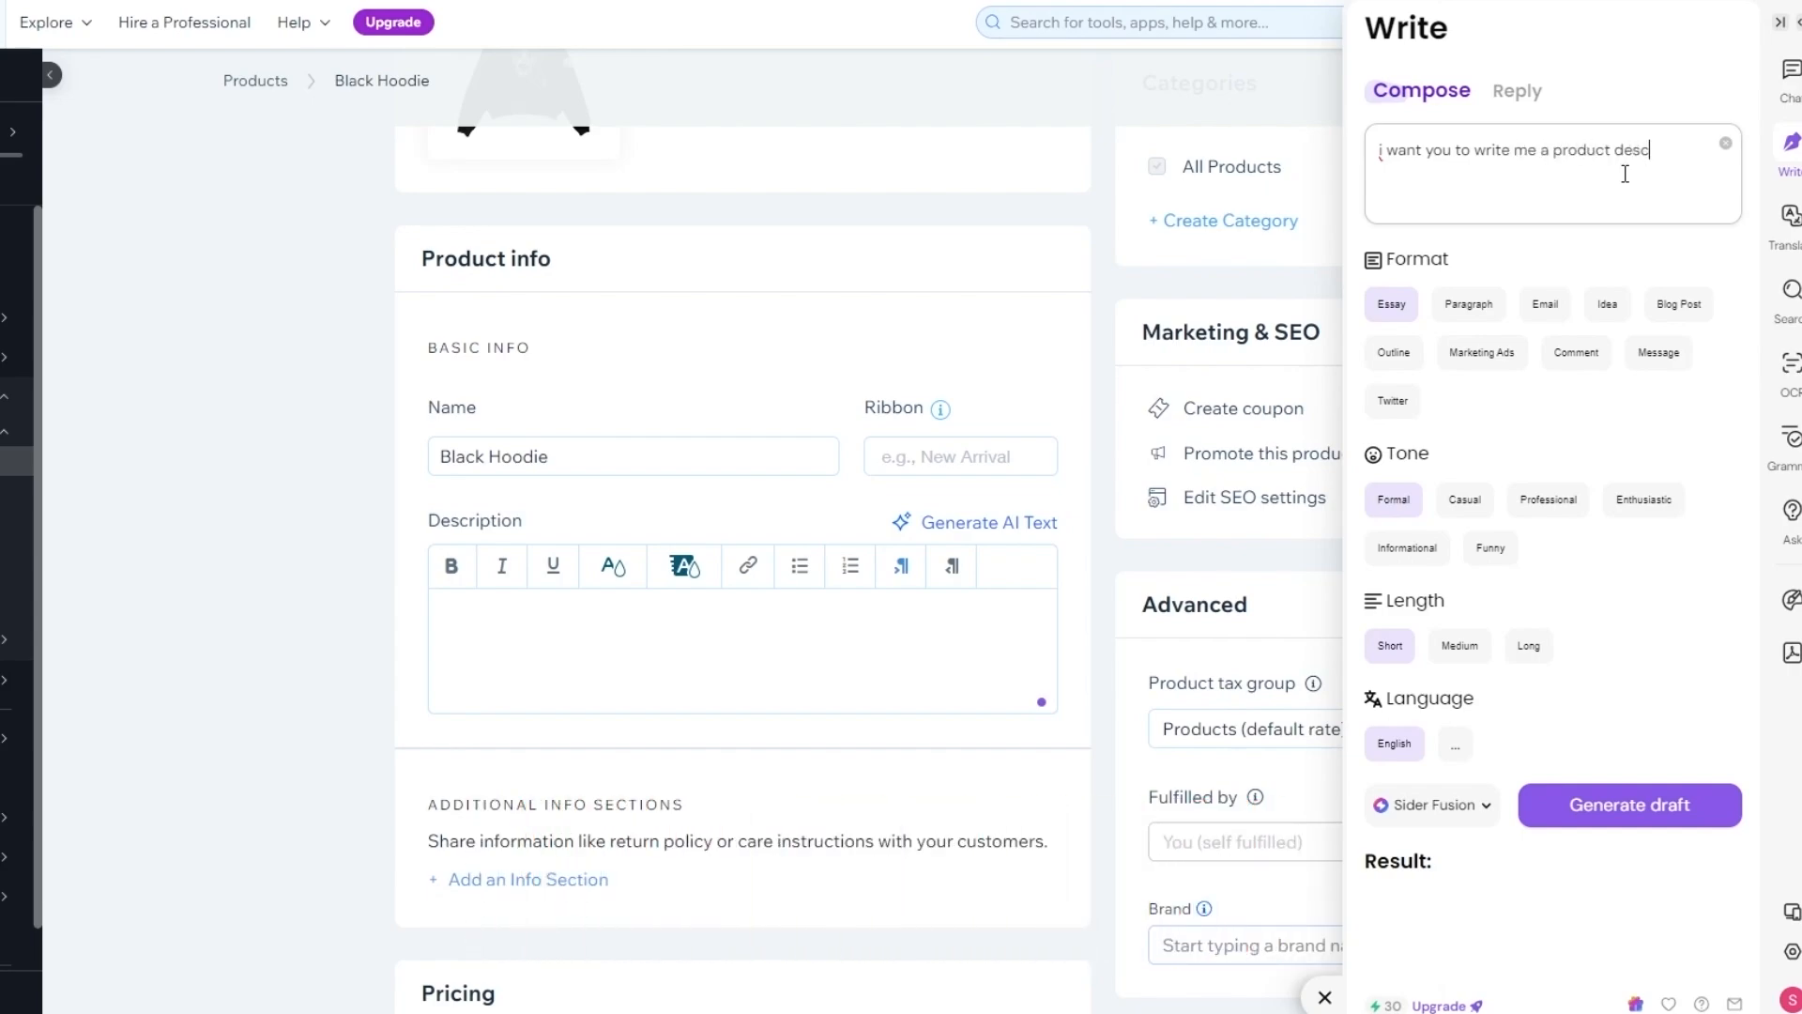
{"action": "type", "text": "ription for a black cotton hoodie"}
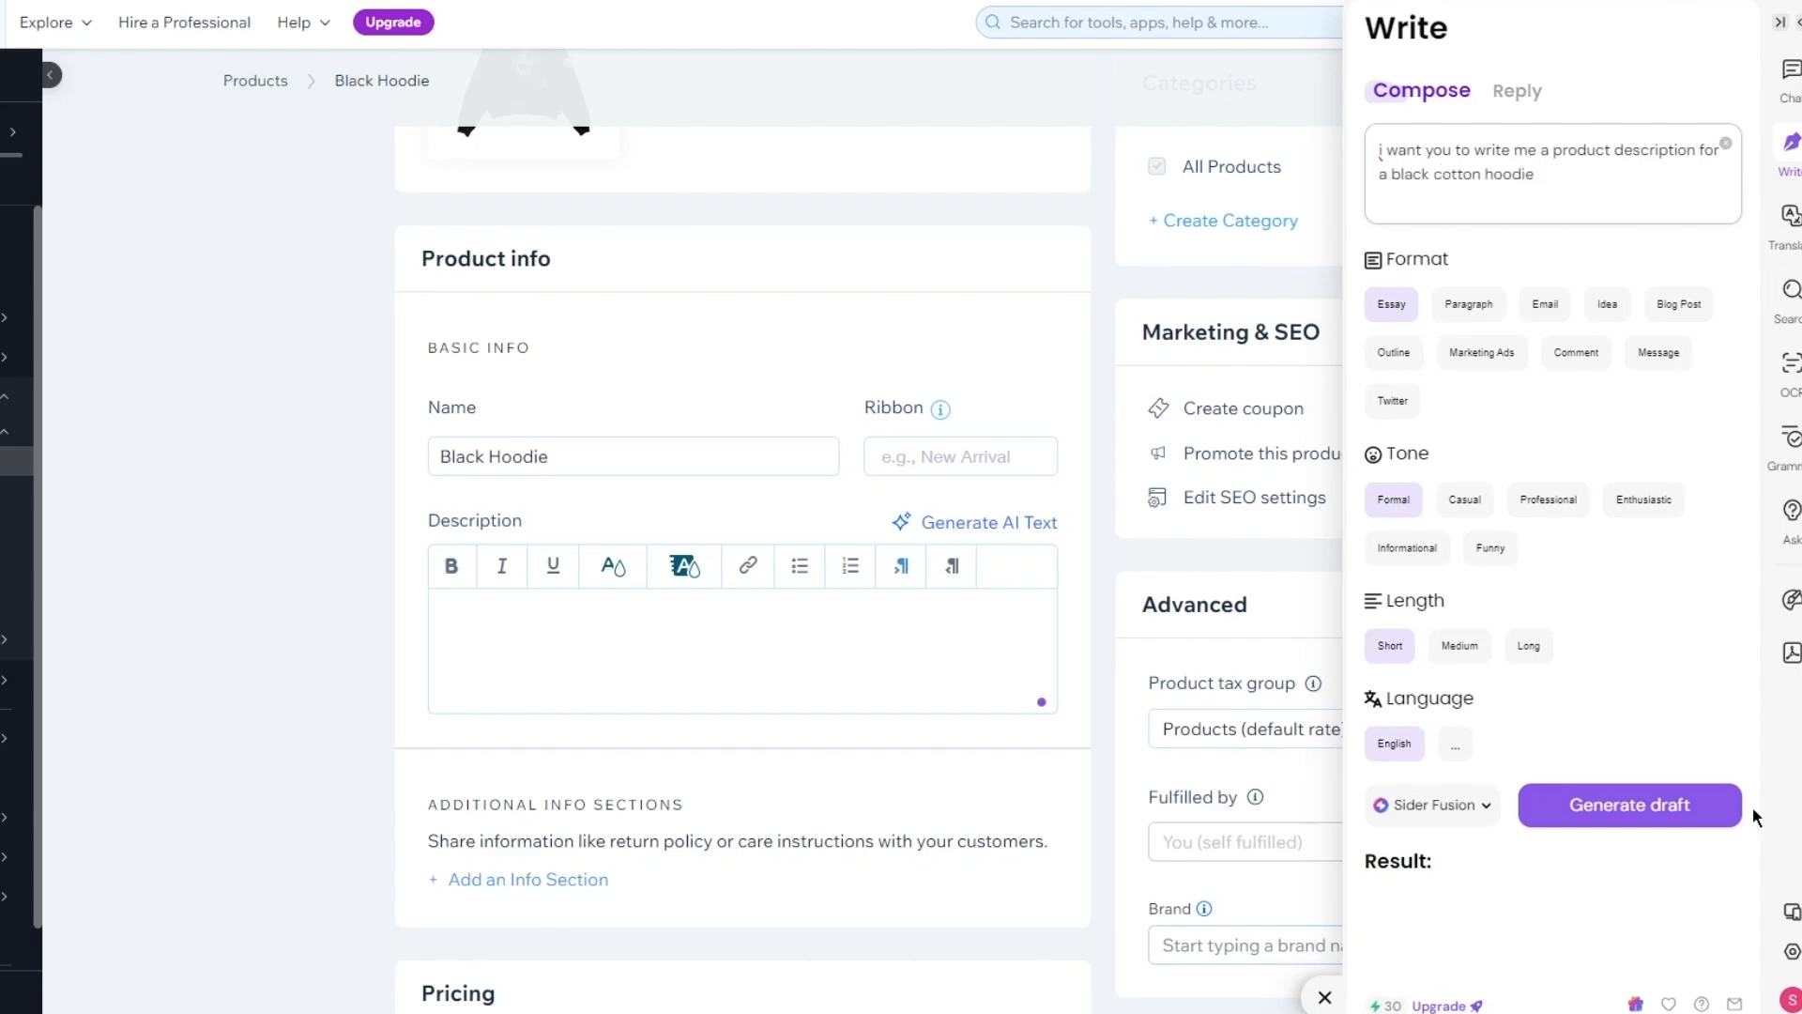
Step: Generate the draft as Marketing Ads with an Informational tone and Medium length
{"action": "left_click", "coordinate": [1606, 807]}
{"action": "left_click", "coordinate": [1480, 358]}
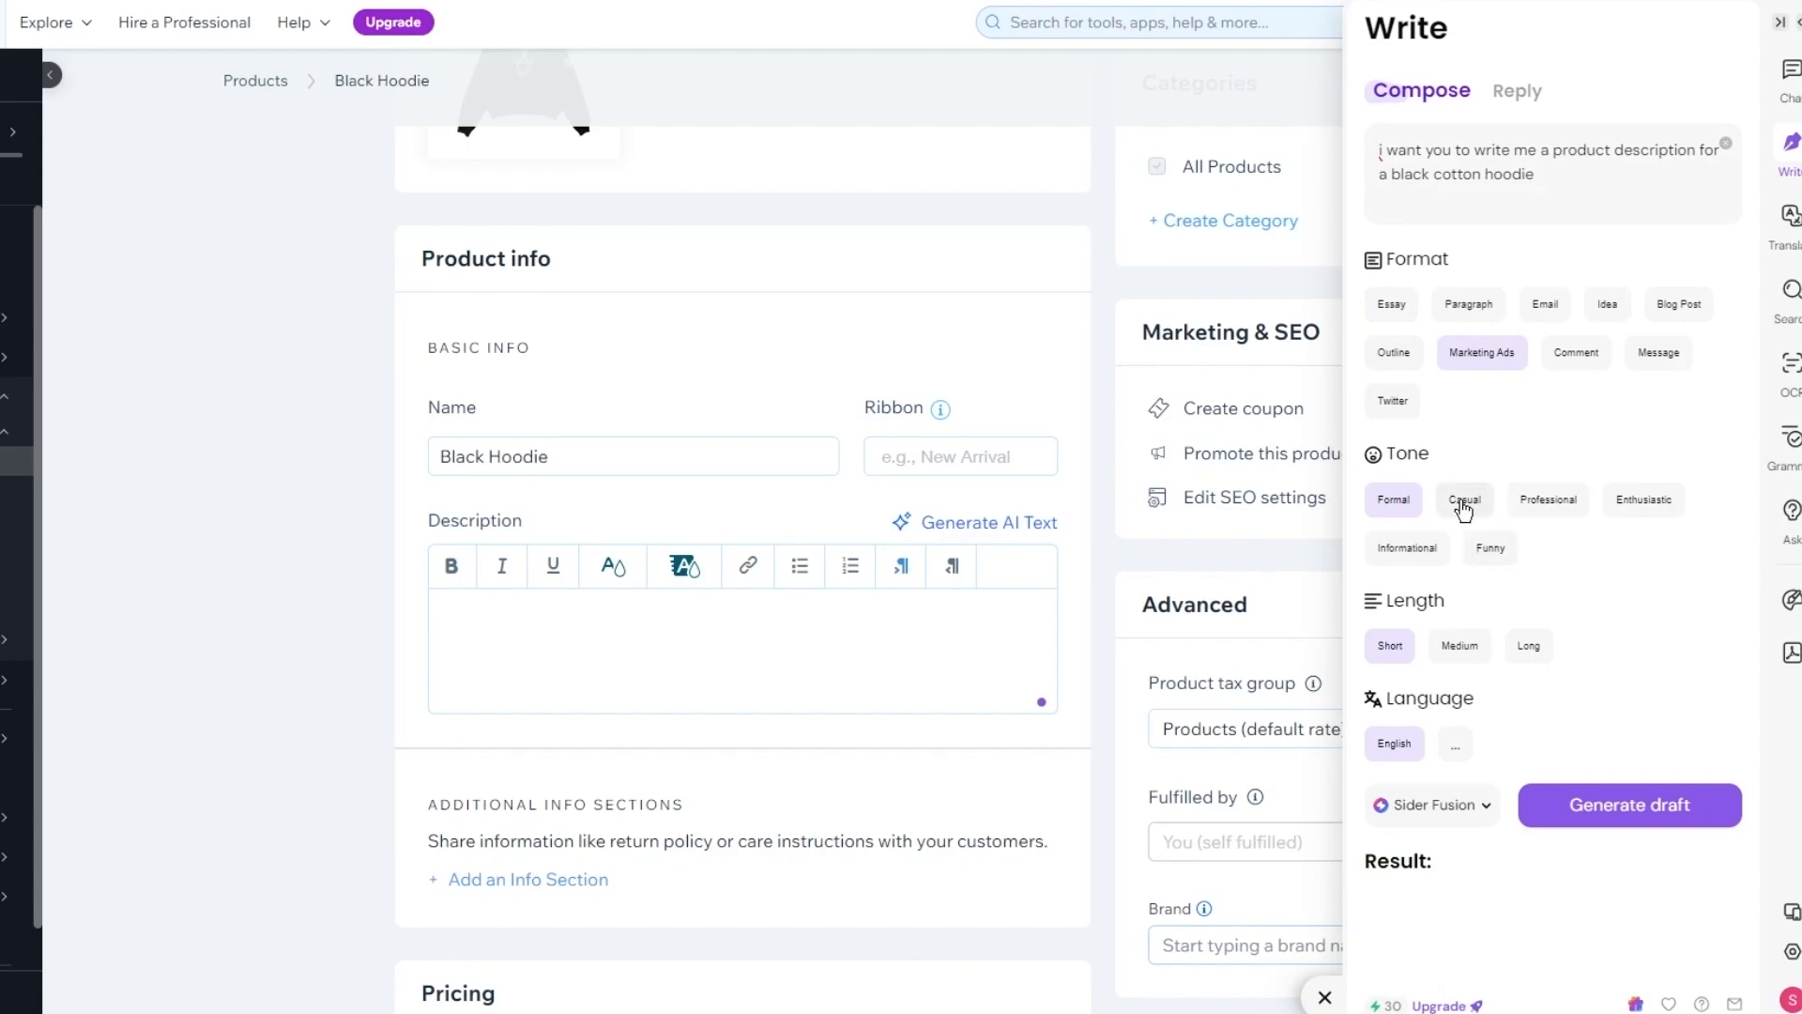
{"action": "left_click", "coordinate": [1574, 512]}
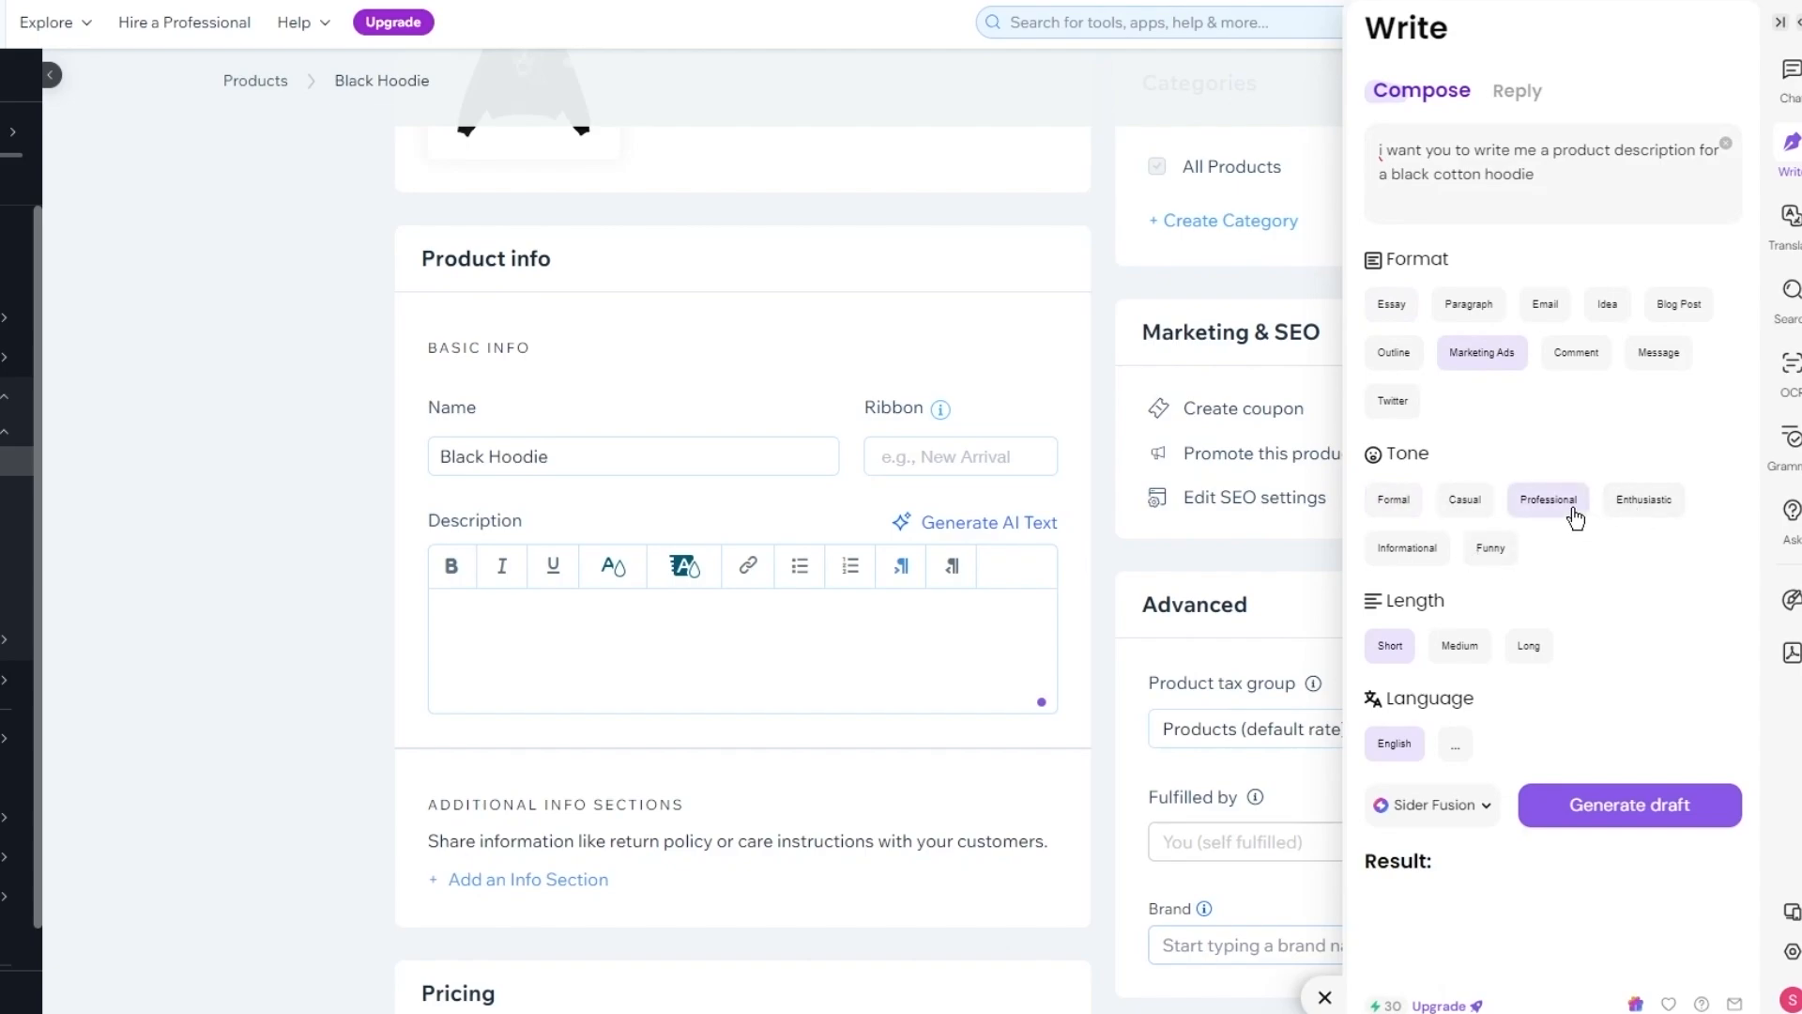
{"action": "left_click", "coordinate": [1407, 561]}
{"action": "left_click", "coordinate": [1445, 663]}
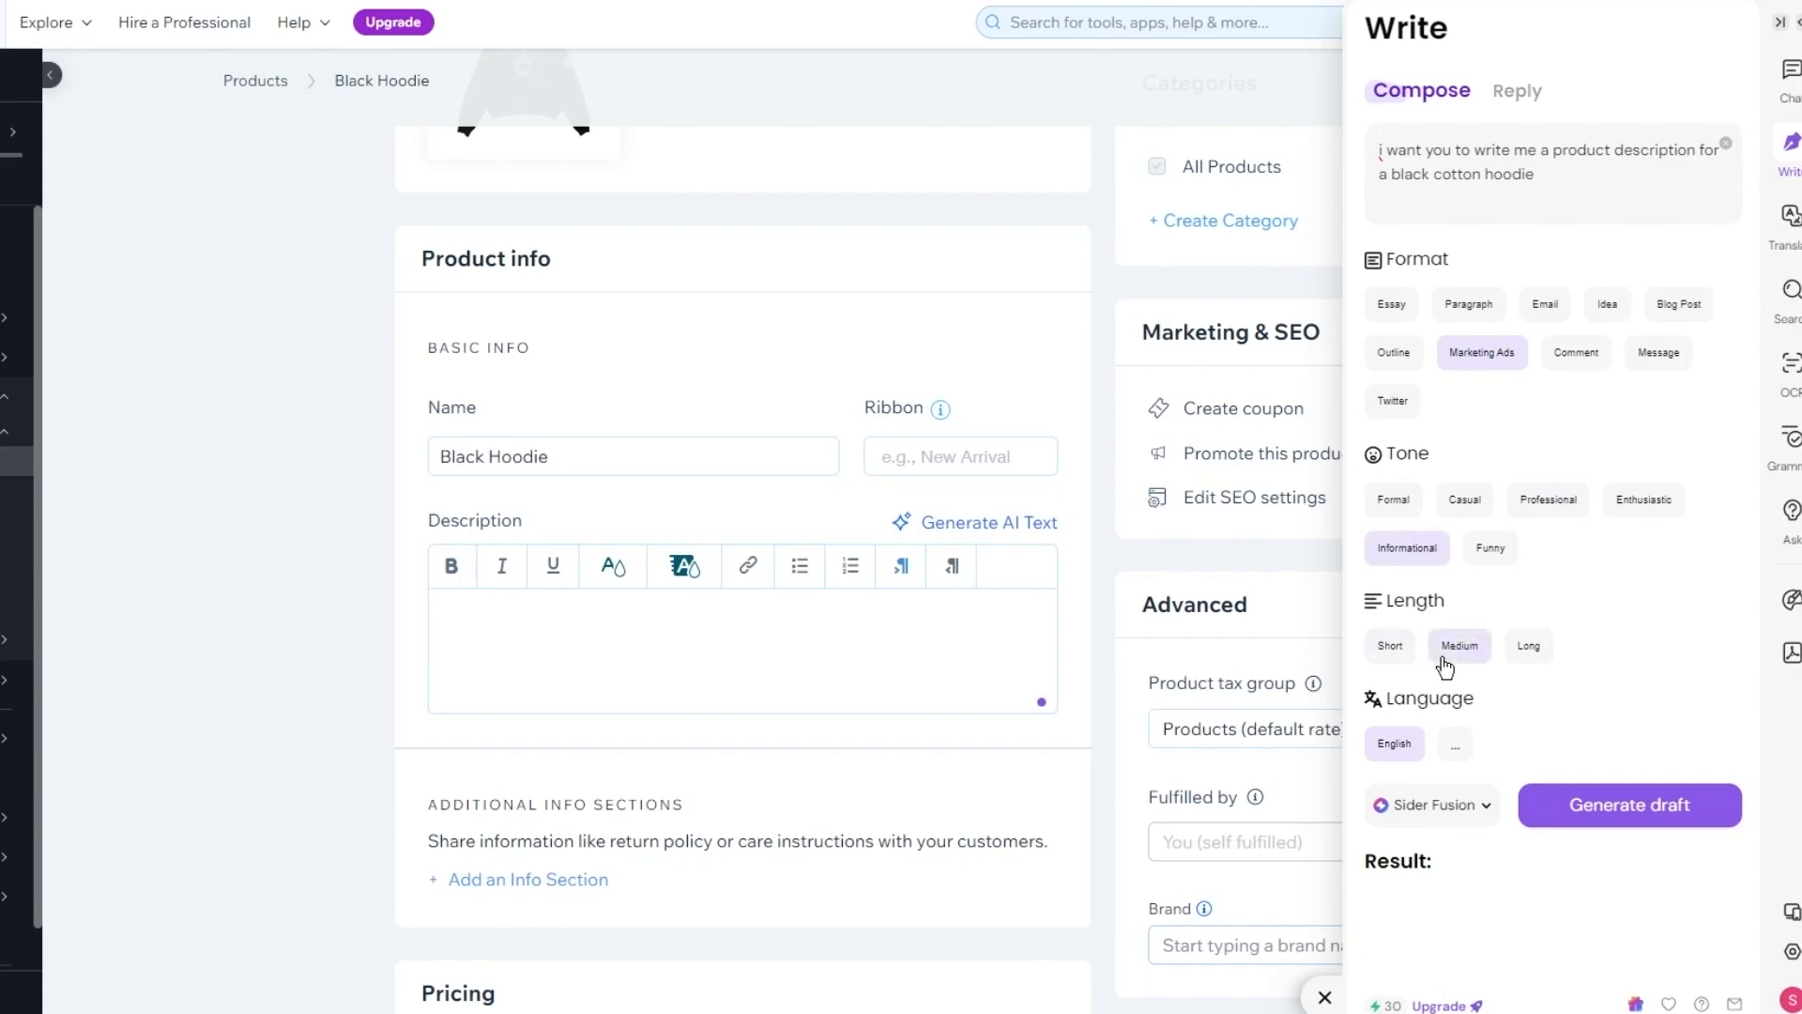
{"action": "left_click", "coordinate": [1564, 804]}
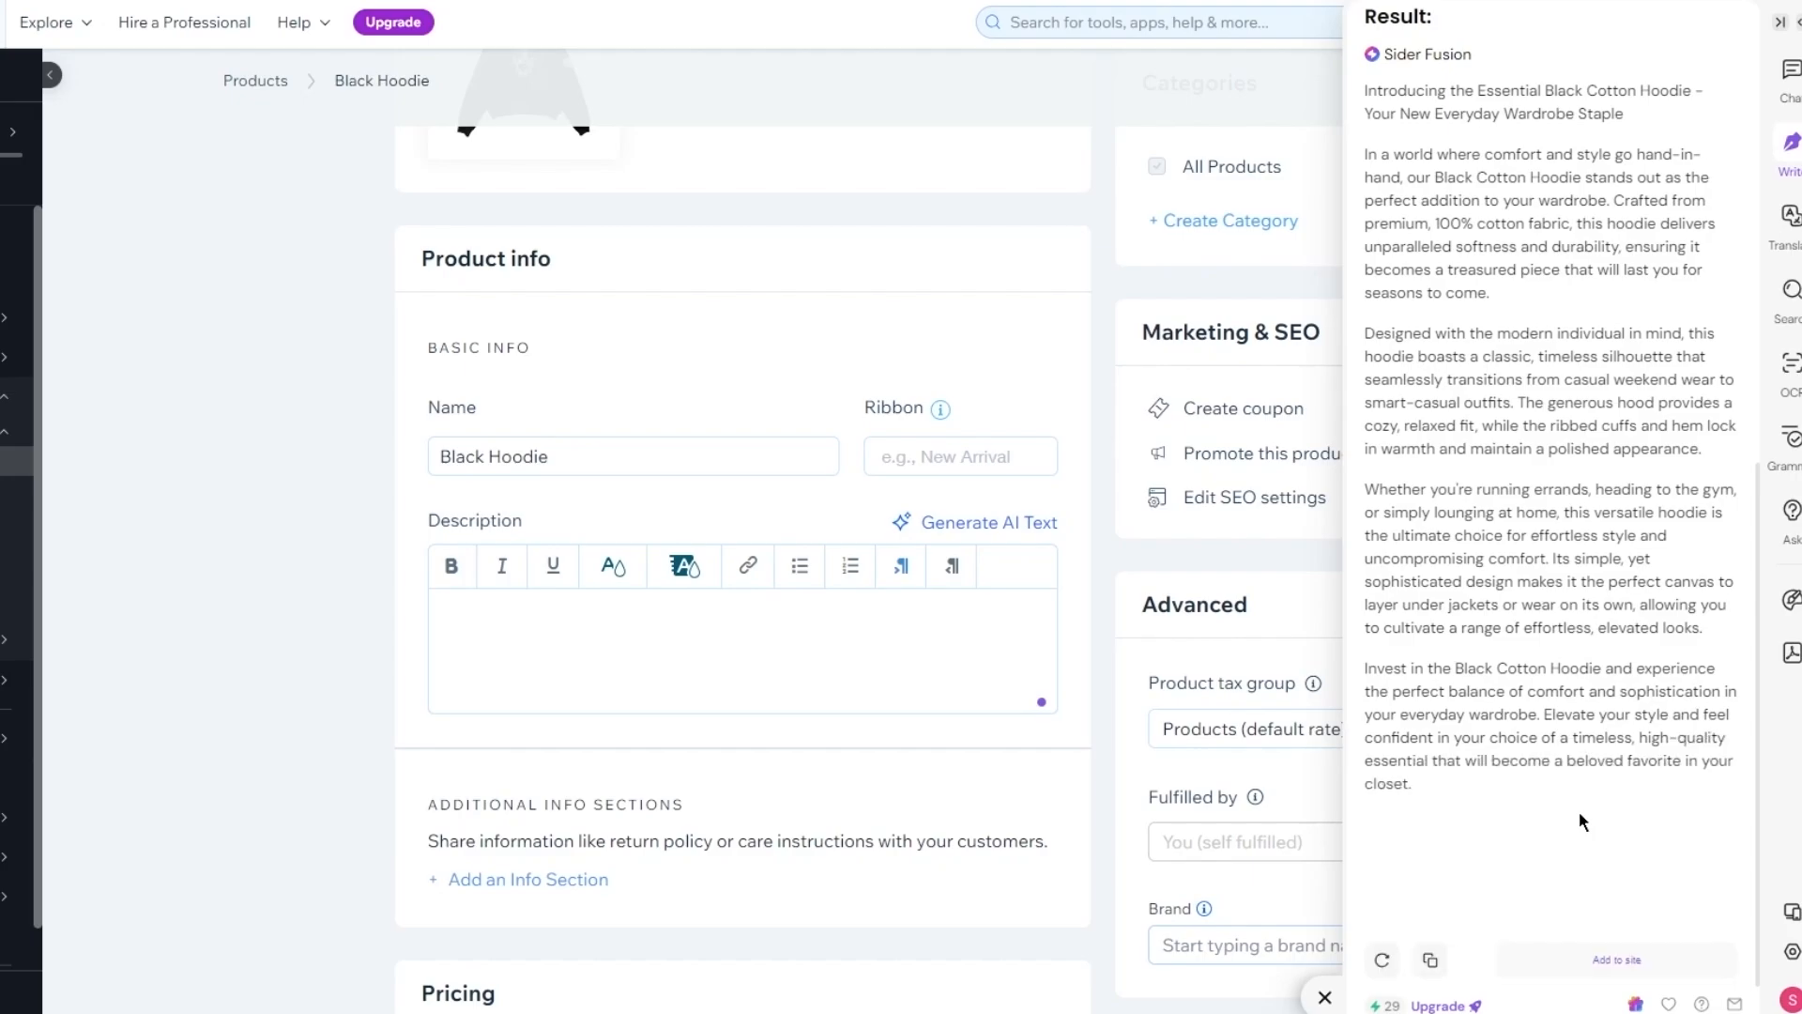
Step: Copy the Sider hoodie text into the Wix Description box, then close the Sider panel
{"action": "left_click_drag", "start_coordinate": [1333, 507], "coordinate": [1349, 71]}
{"action": "right_click", "coordinate": [1393, 100]}
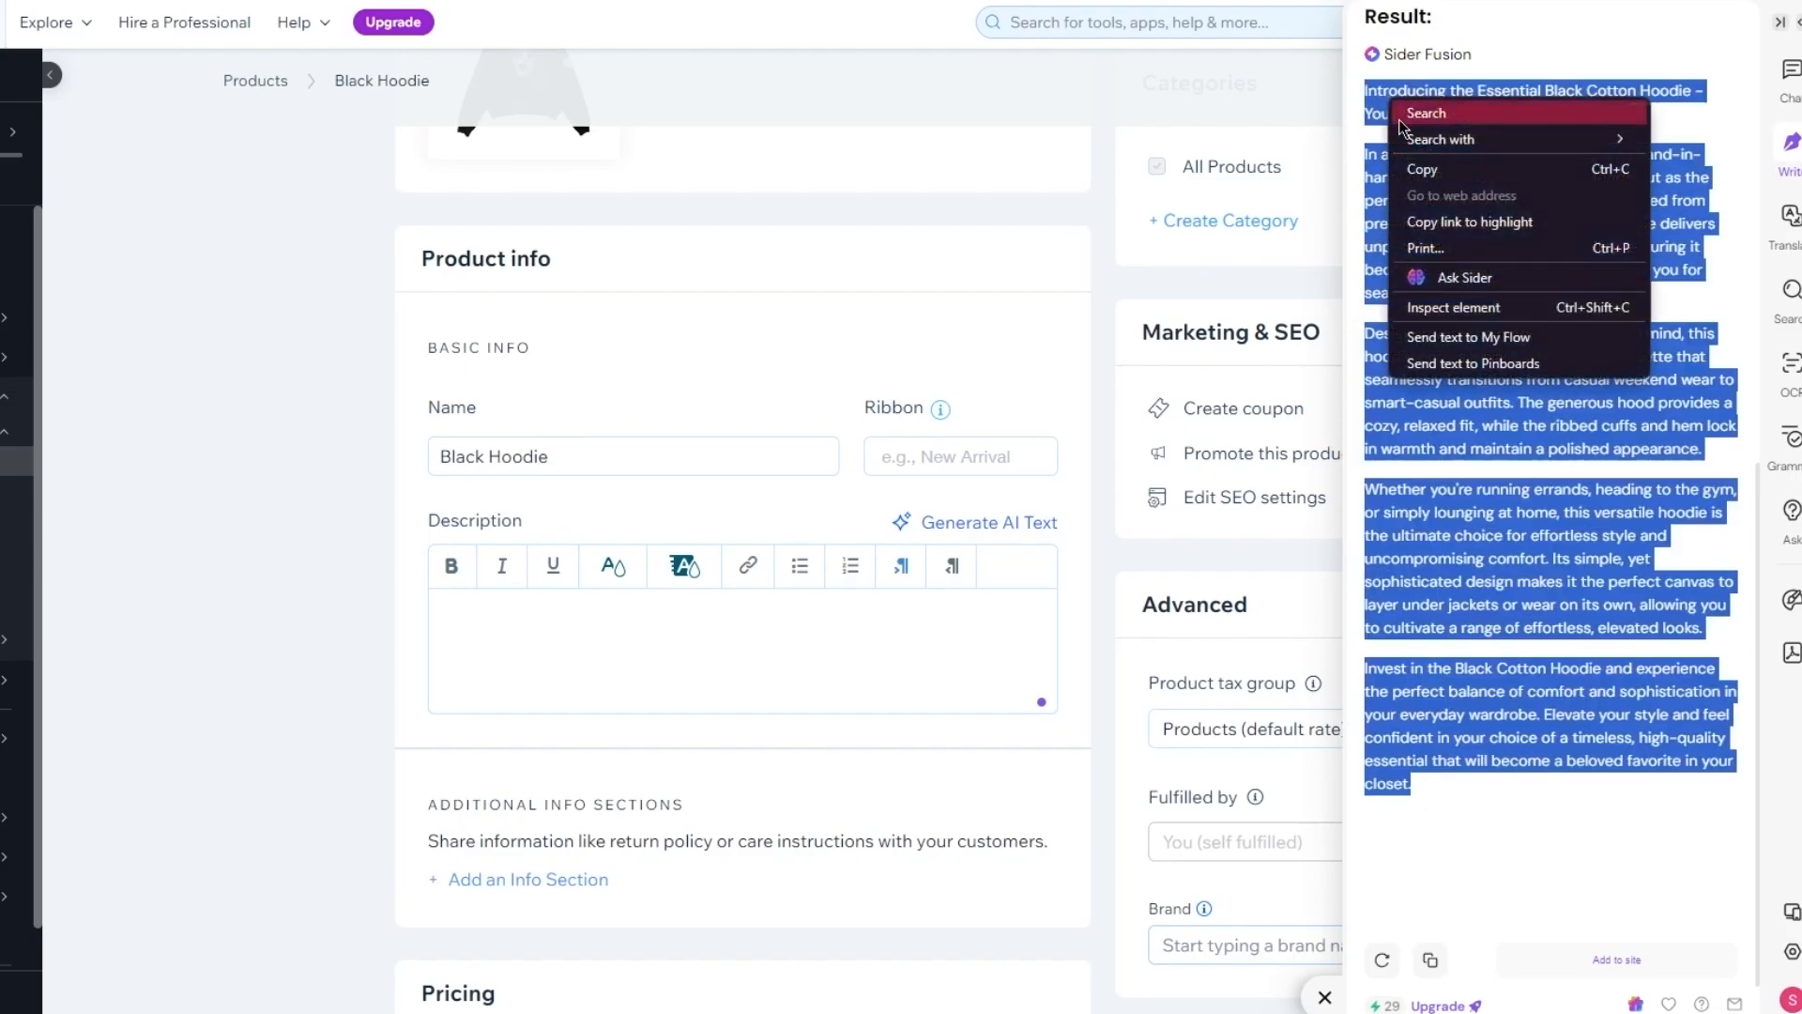
{"action": "left_click", "coordinate": [1422, 169]}
{"action": "left_click", "coordinate": [596, 696]}
{"action": "right_click", "coordinate": [596, 697]}
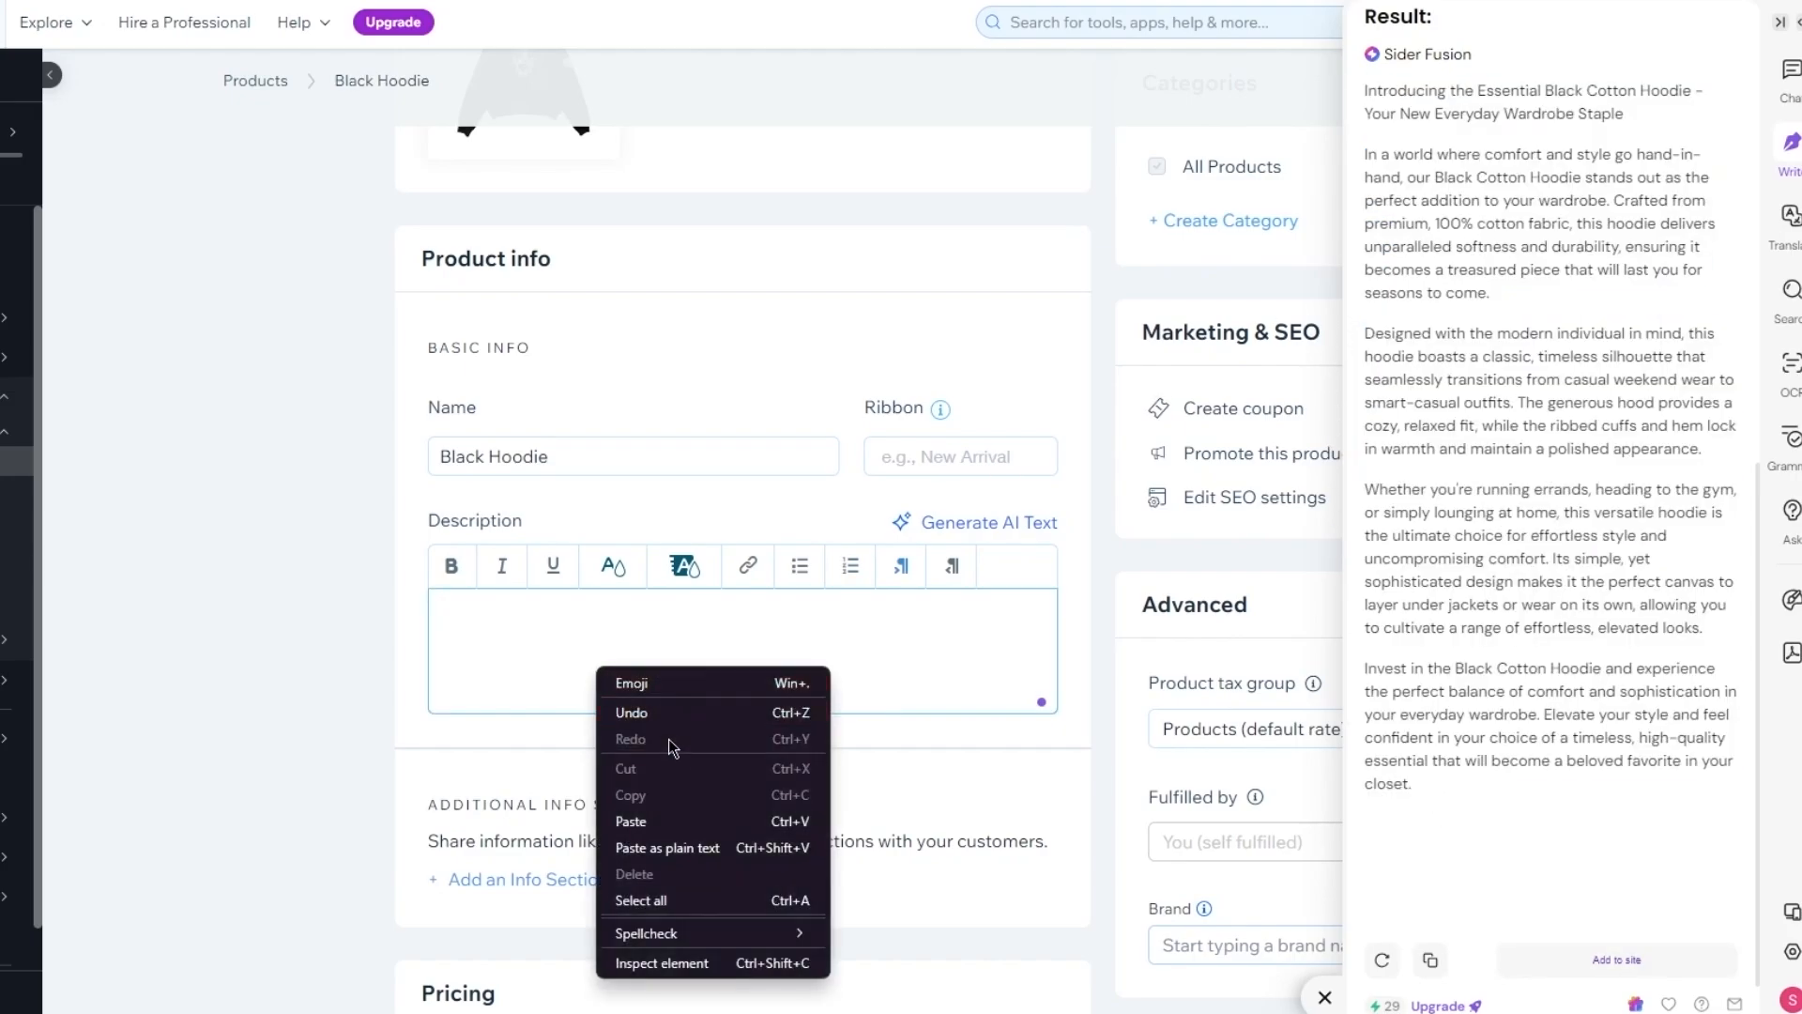
{"action": "left_click", "coordinate": [629, 809]}
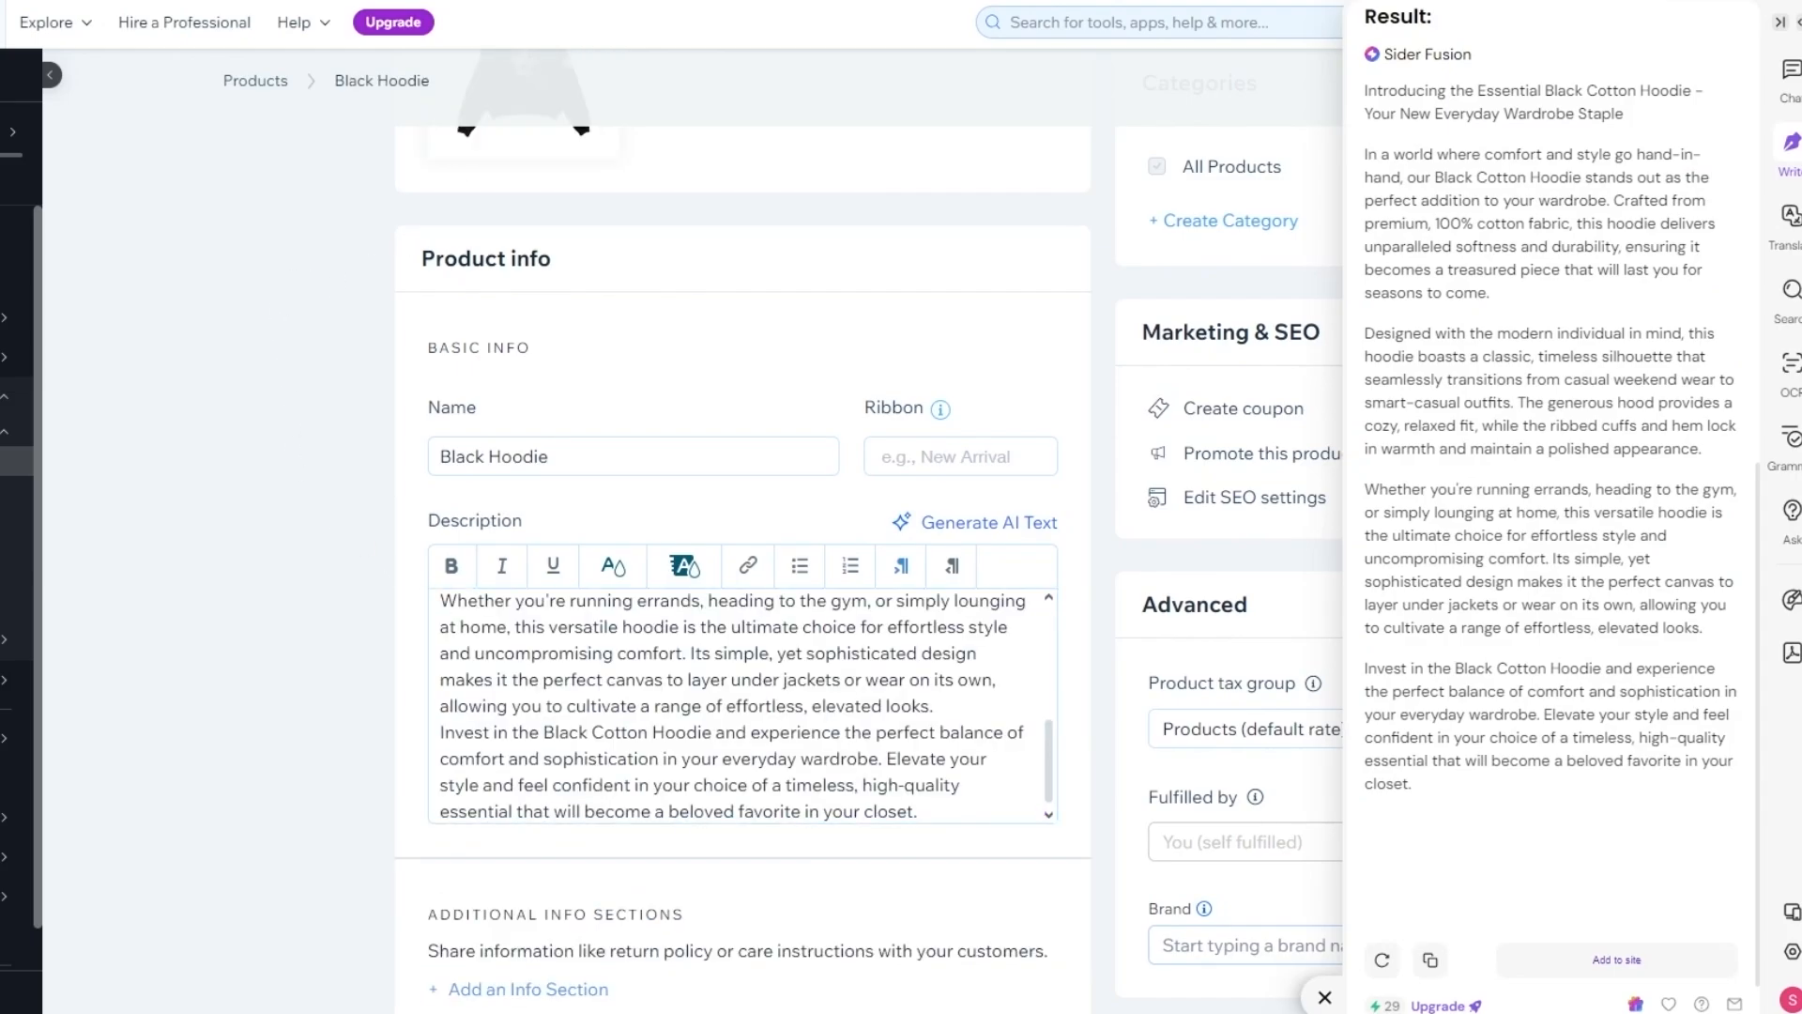
{"action": "left_click", "coordinate": [1324, 997]}
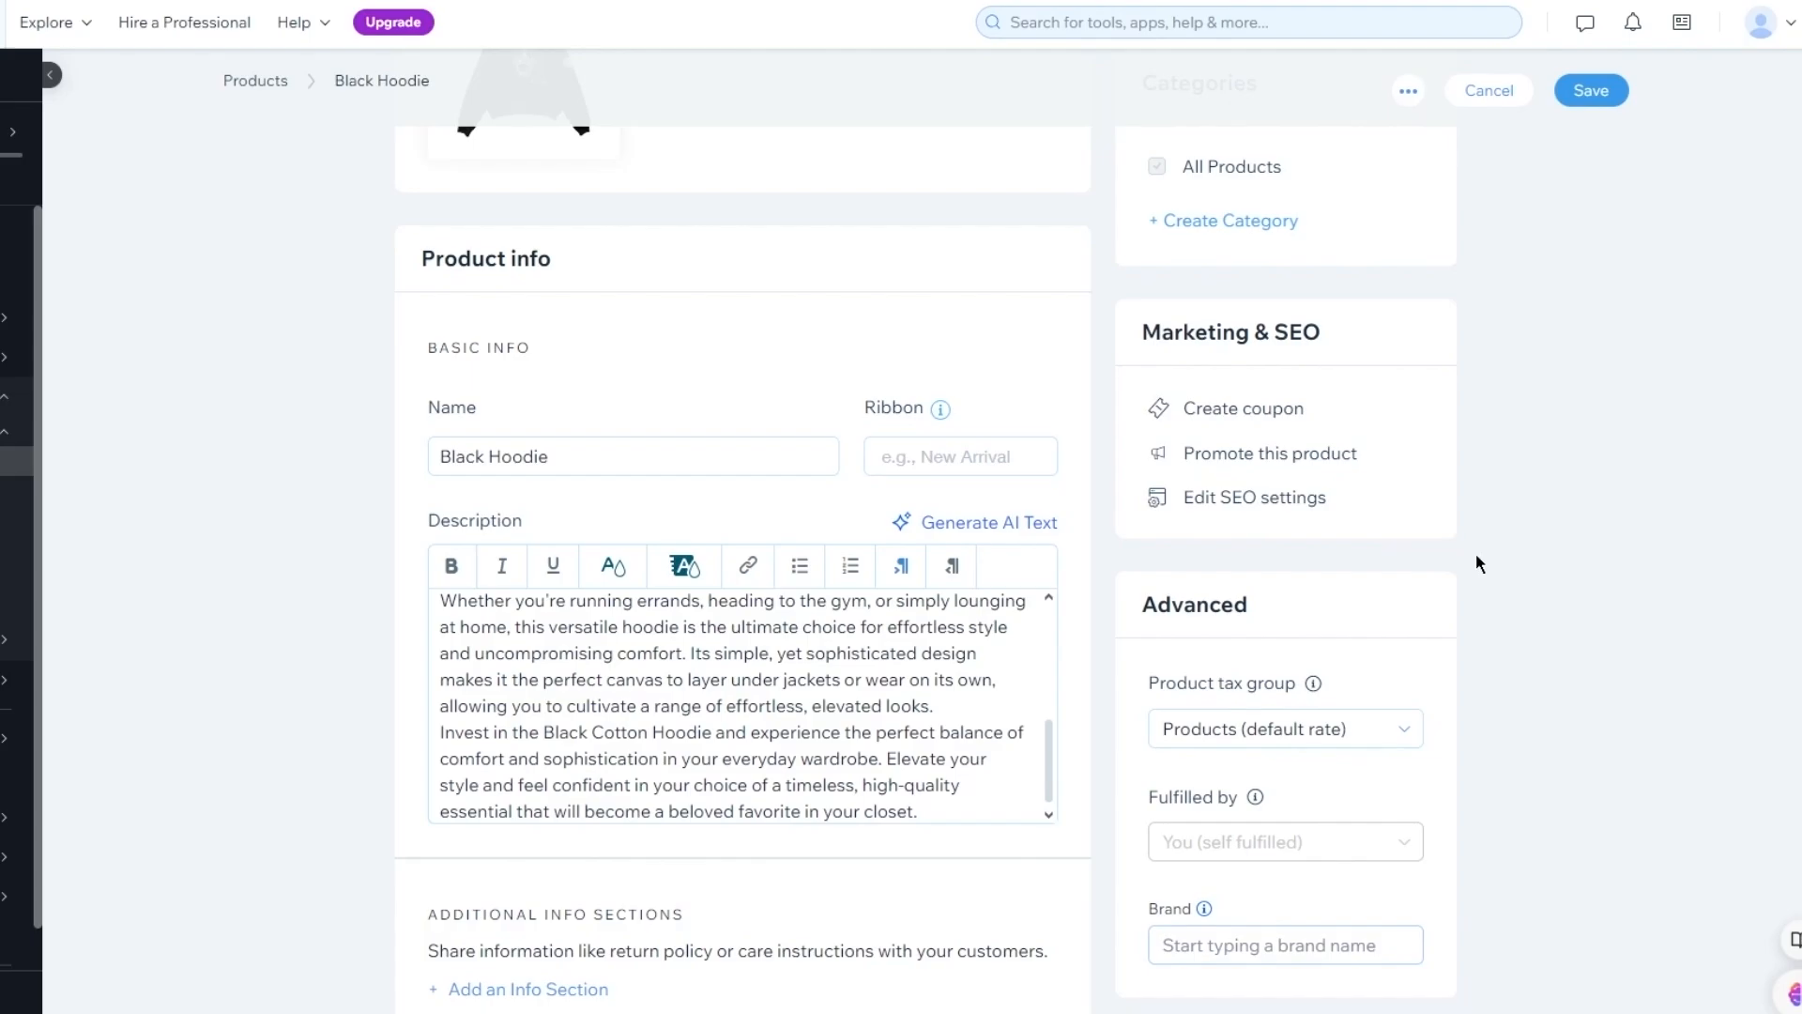
Step: Enter a price of 6000 for the Black Hoodie, leaving On sale switched off
{"action": "scroll", "coordinate": [1476, 559], "scroll_direction": "down", "scroll_amount": 2}
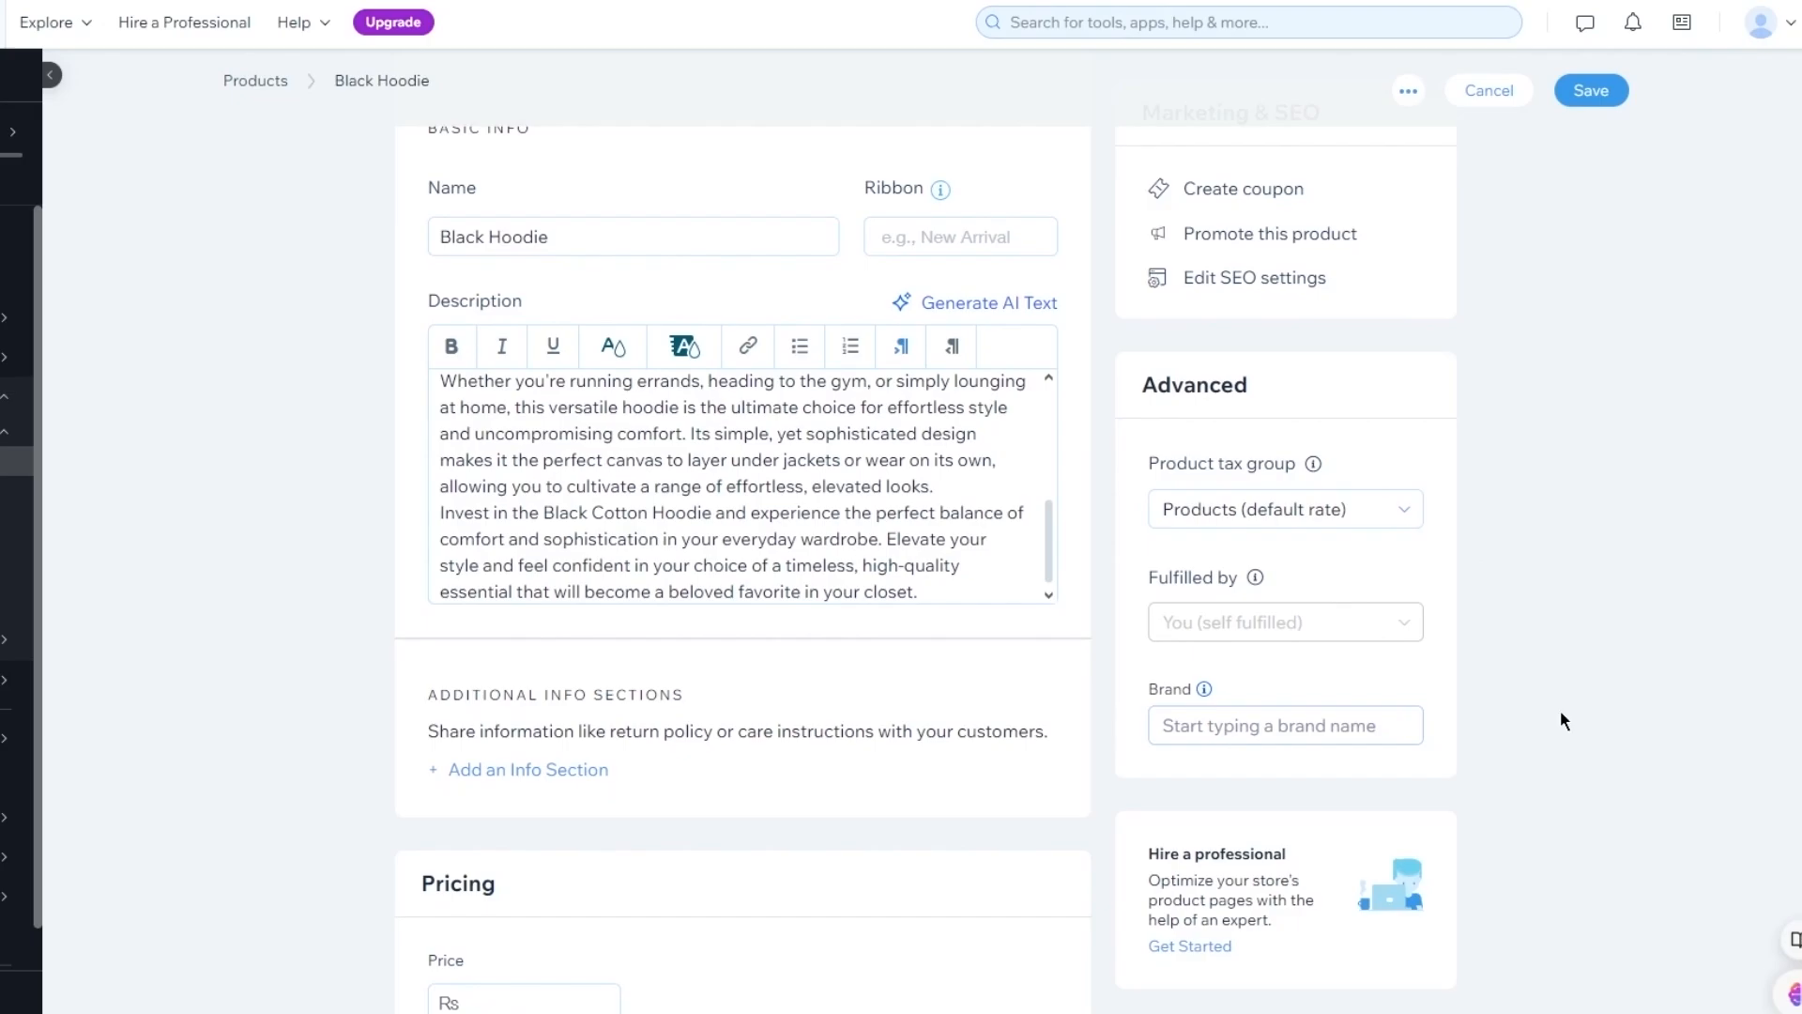
{"action": "scroll", "coordinate": [1561, 711], "scroll_direction": "down", "scroll_amount": 12}
{"action": "scroll", "coordinate": [1561, 711], "scroll_direction": "up", "scroll_amount": 5}
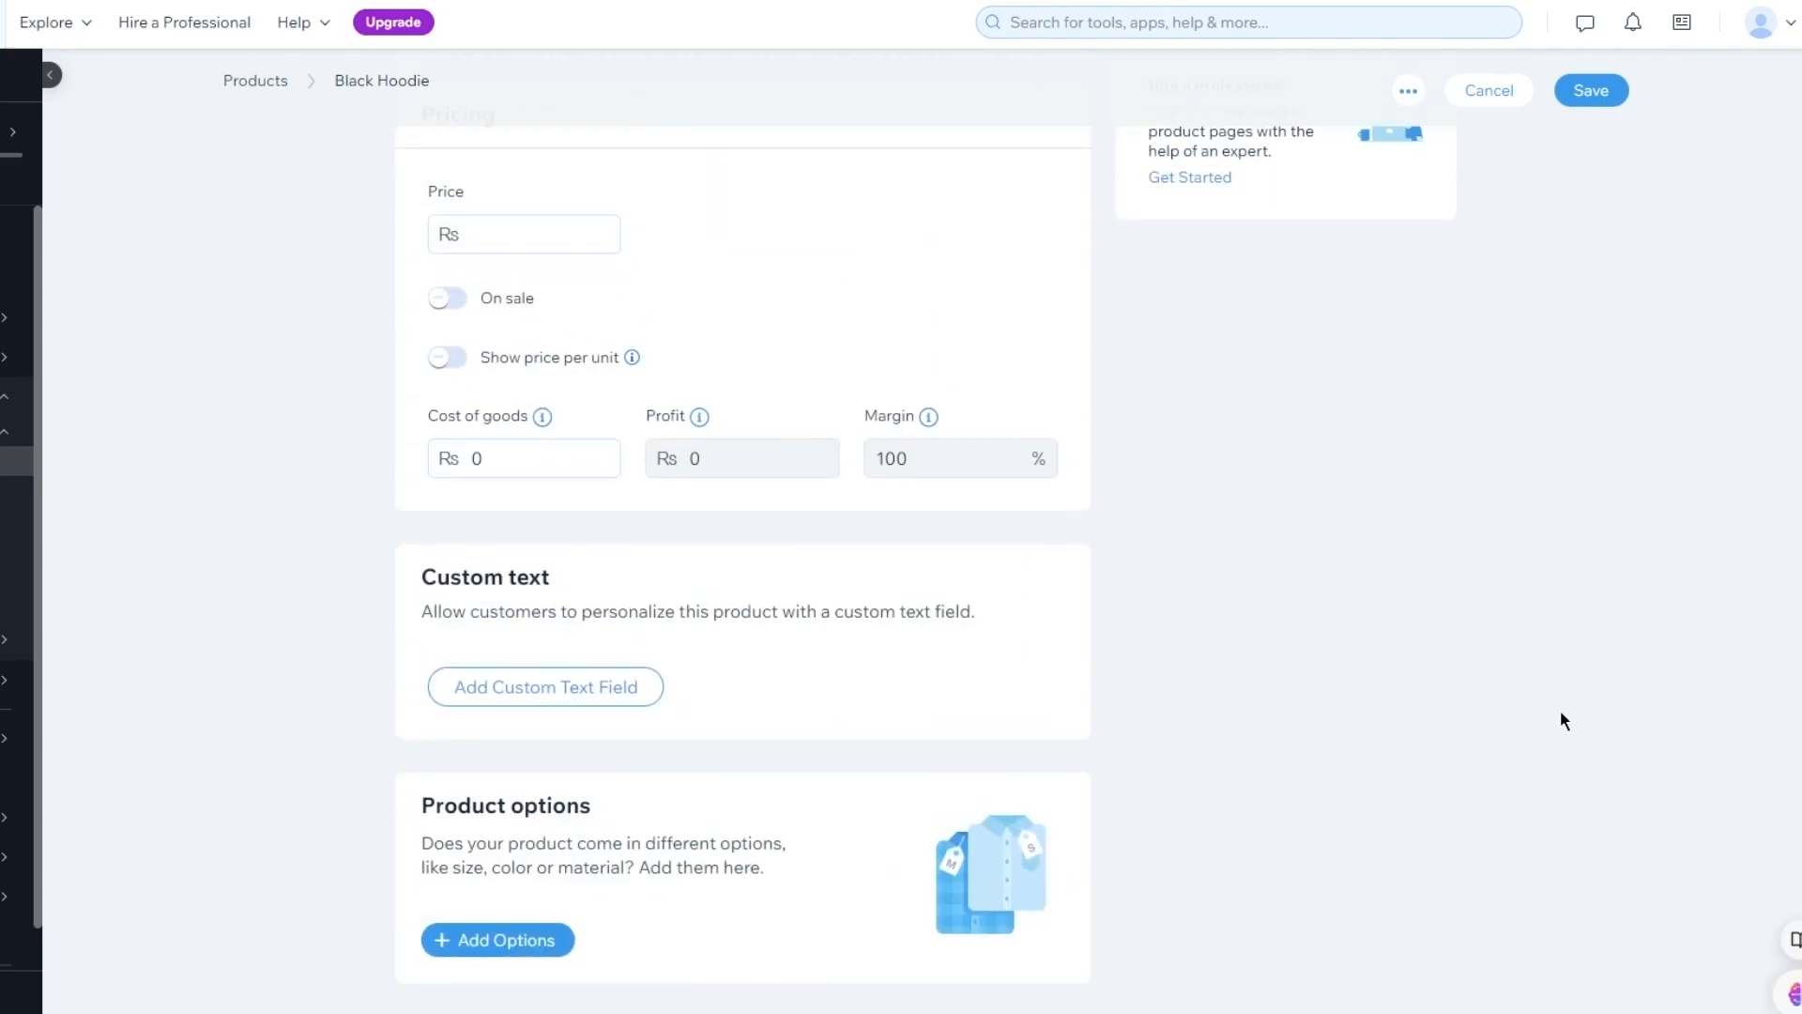
{"action": "left_click", "coordinate": [449, 298]}
{"action": "left_click", "coordinate": [450, 293]}
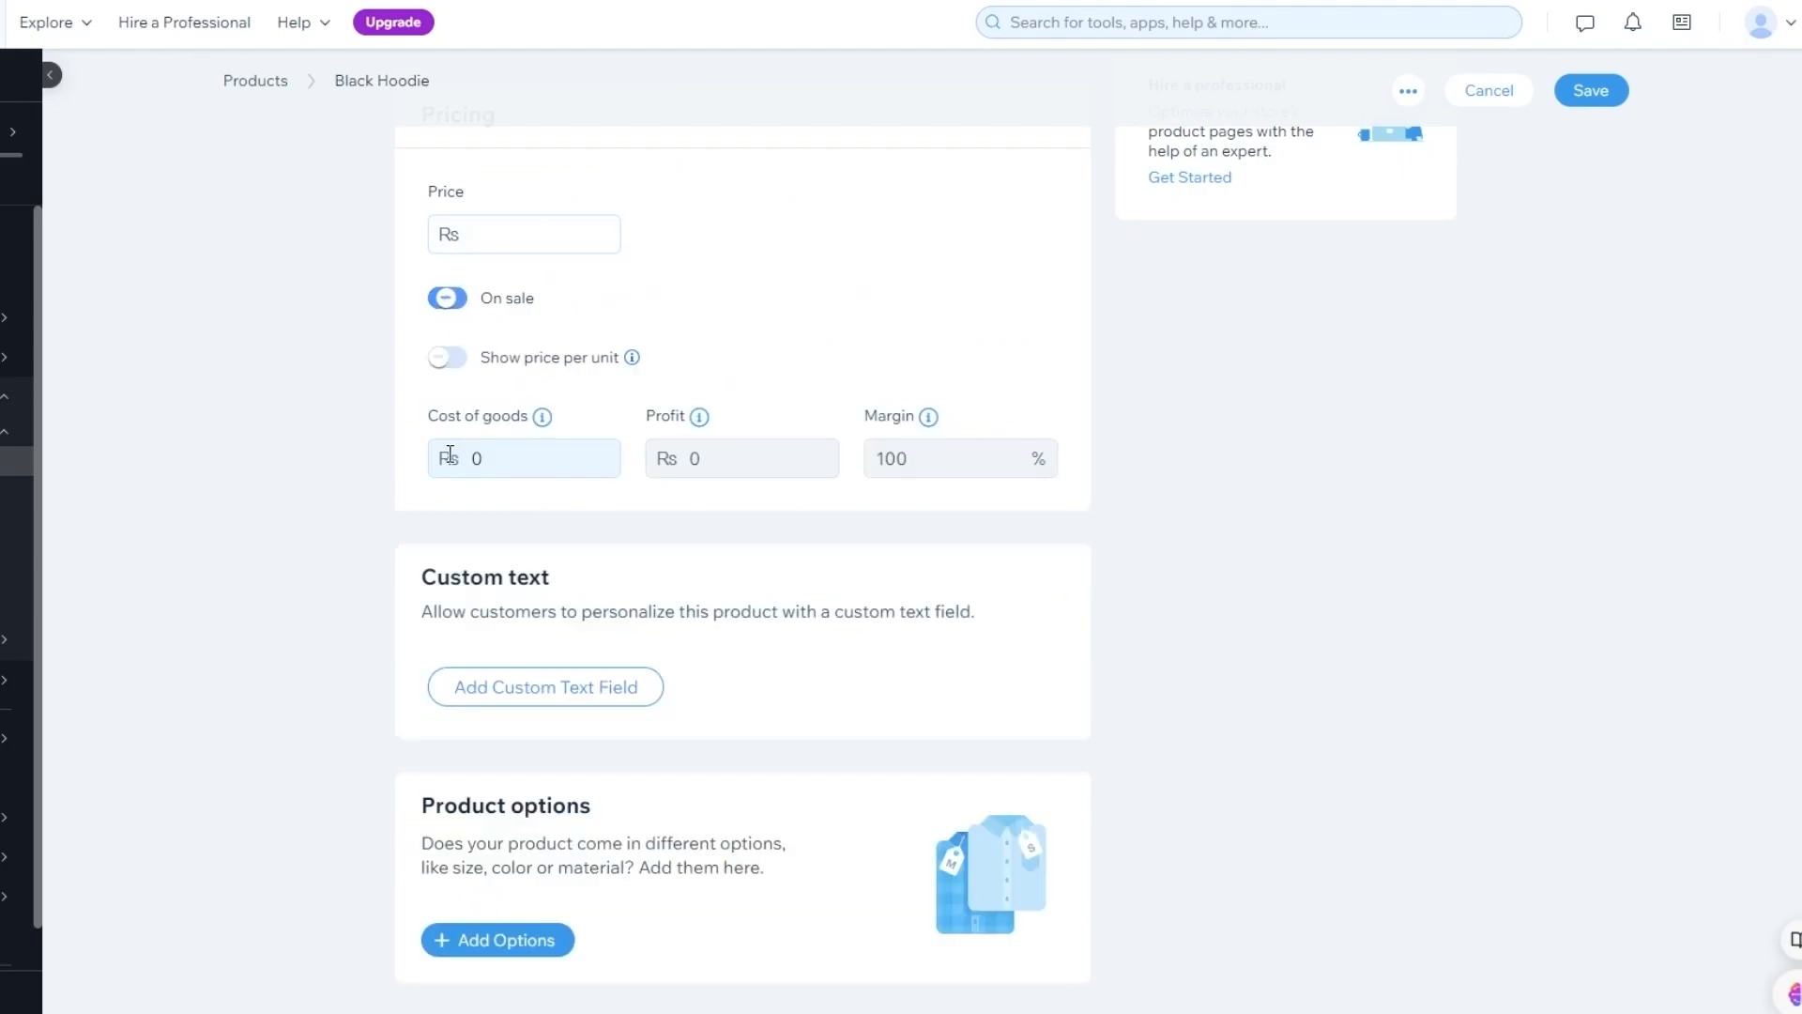
{"action": "left_click", "coordinate": [473, 227]}
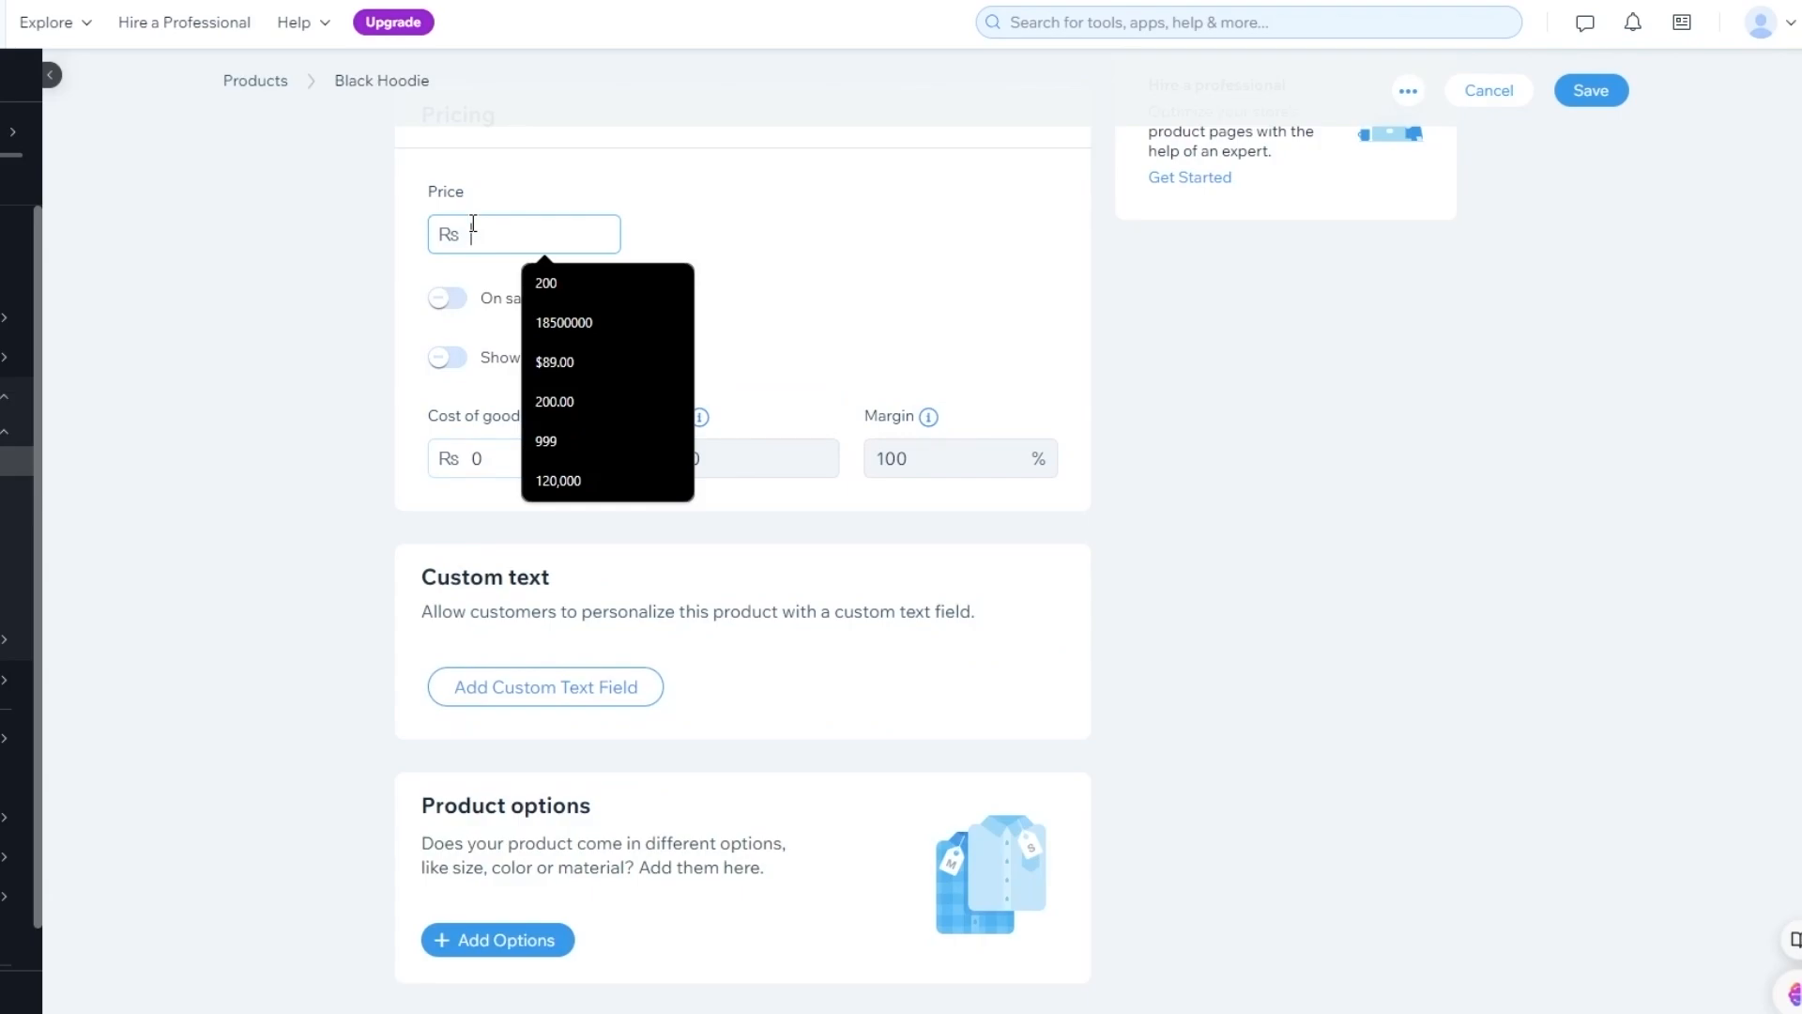
{"action": "type", "text": "6000"}
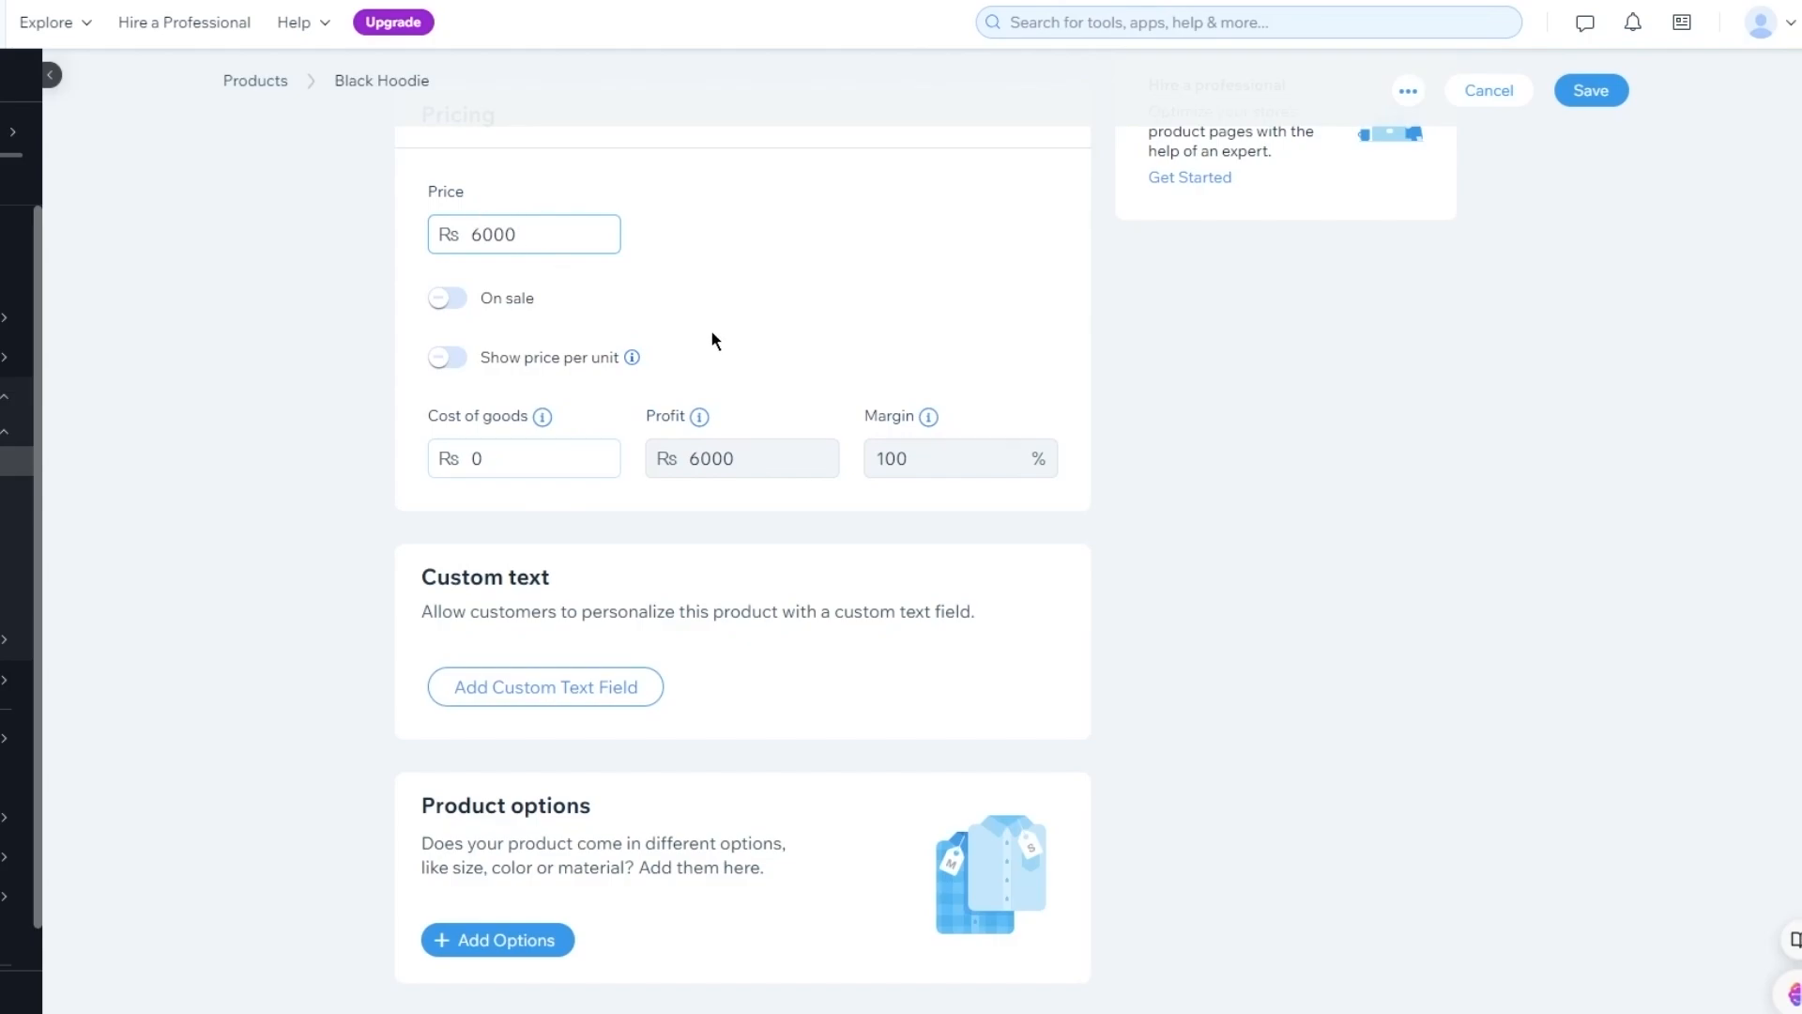
{"action": "left_click", "coordinate": [1332, 400]}
Step: Switch on Track inventory and change the hoodie's stock quantity from 0 to 50000
{"action": "scroll", "coordinate": [581, 584], "scroll_direction": "down", "scroll_amount": 8}
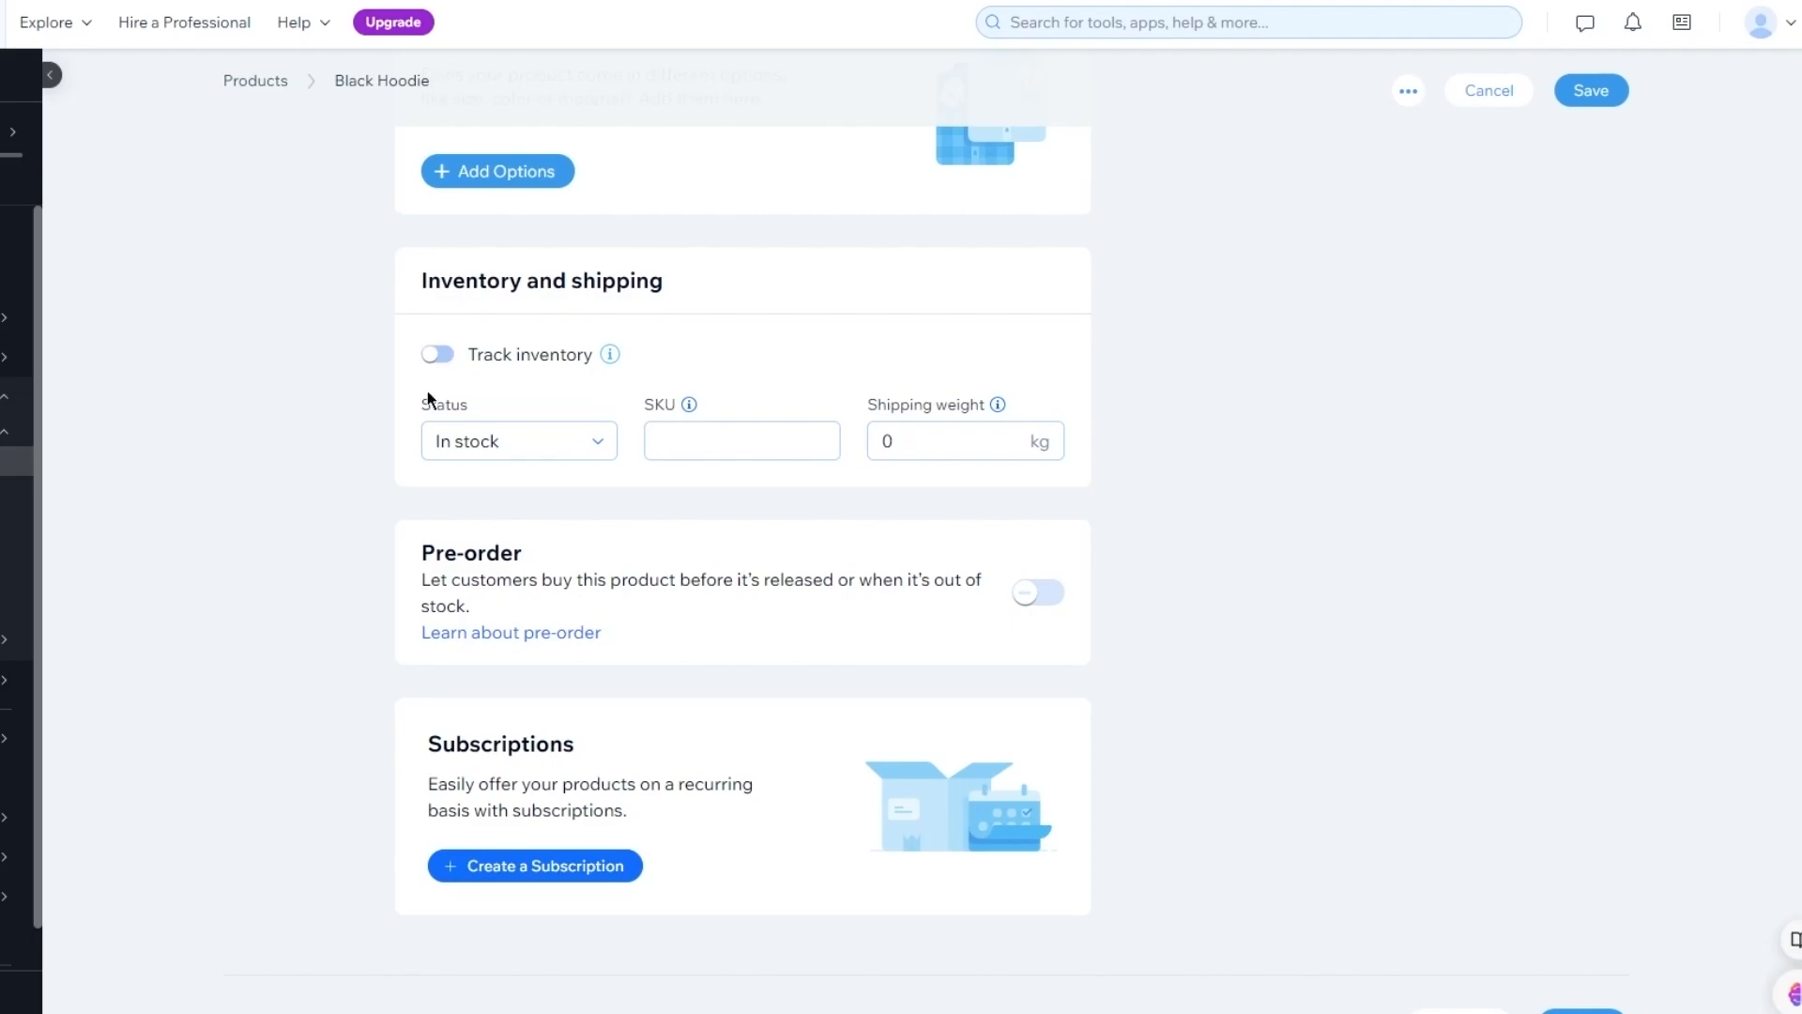
{"action": "left_click", "coordinate": [437, 354]}
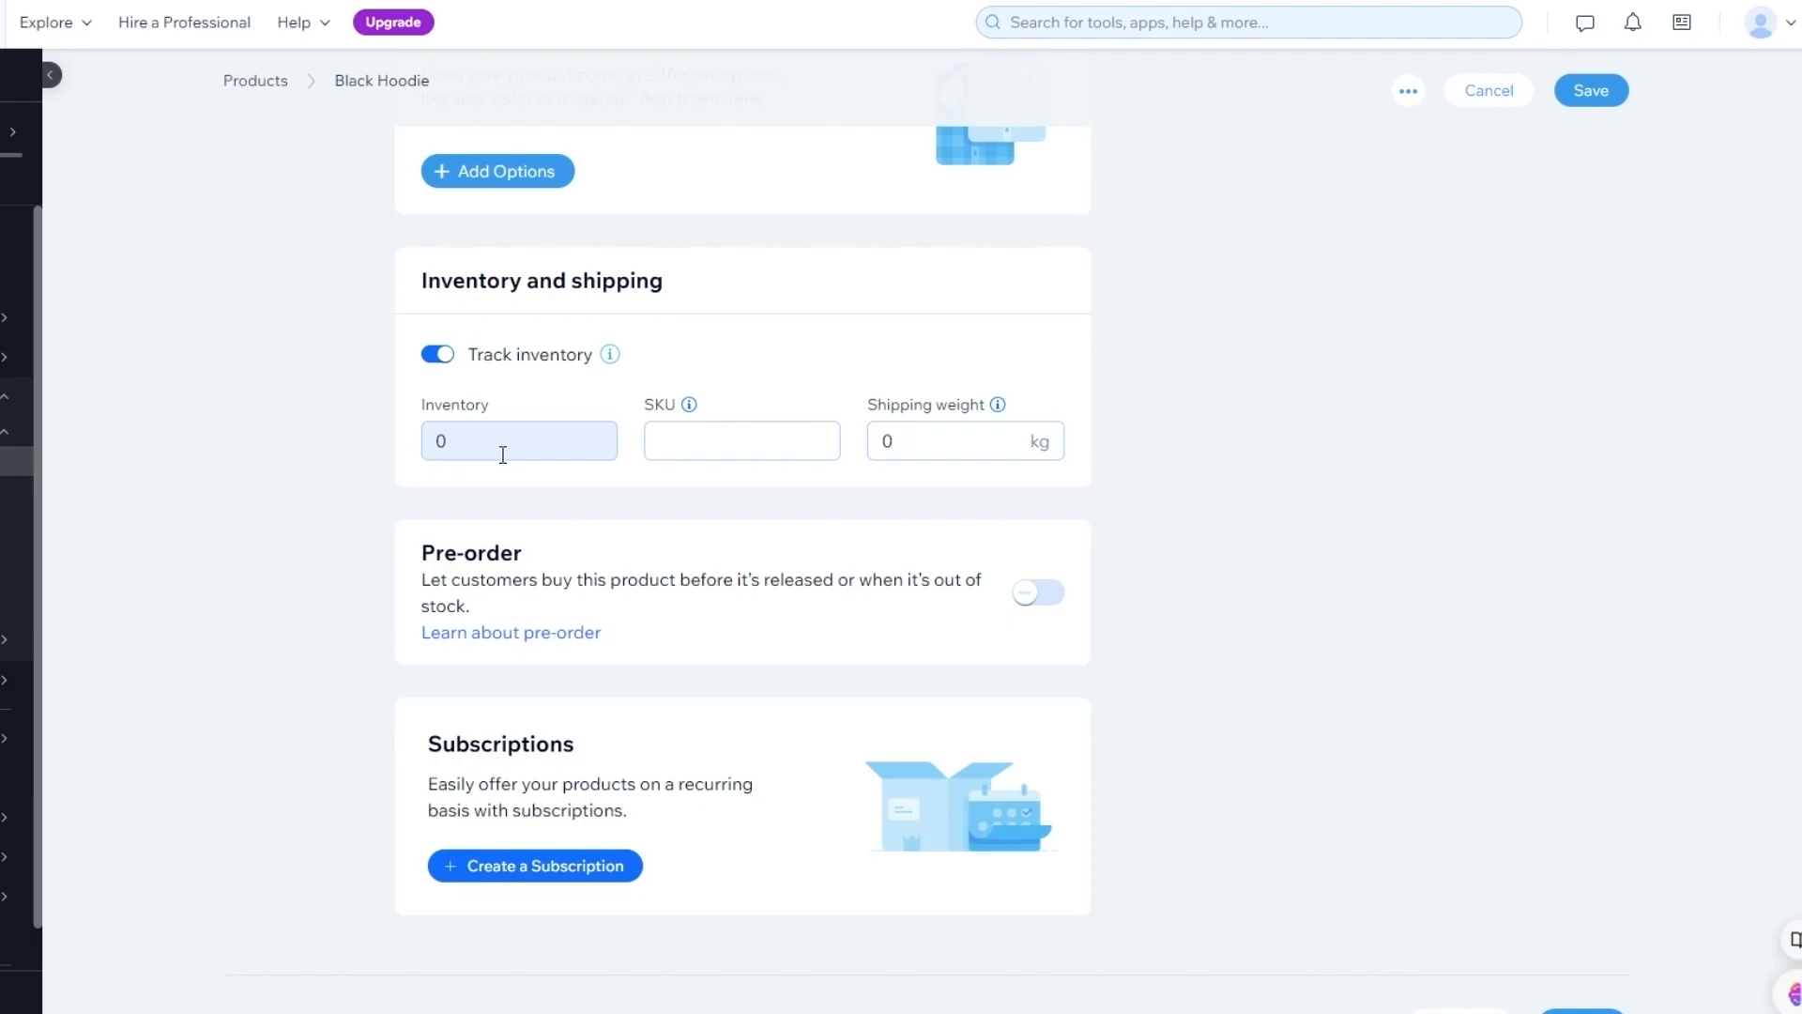
{"action": "left_click", "coordinate": [503, 455]}
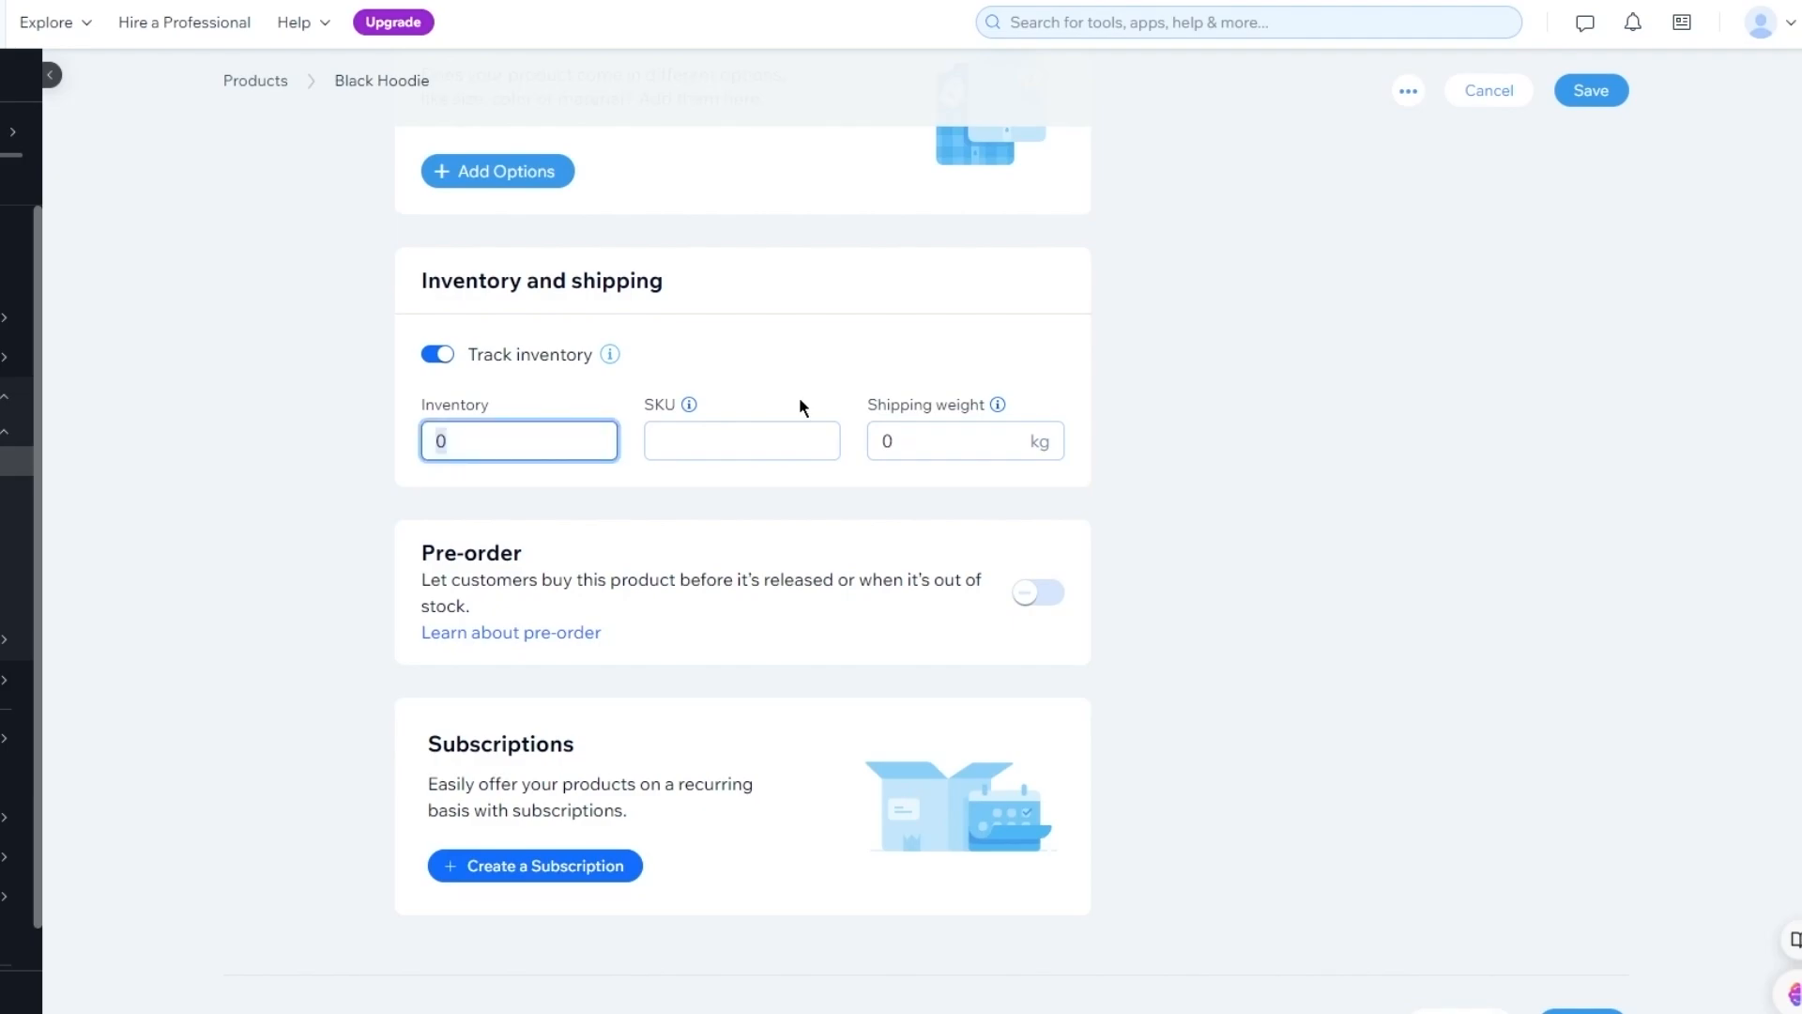
{"action": "key", "text": "BackSpace"}
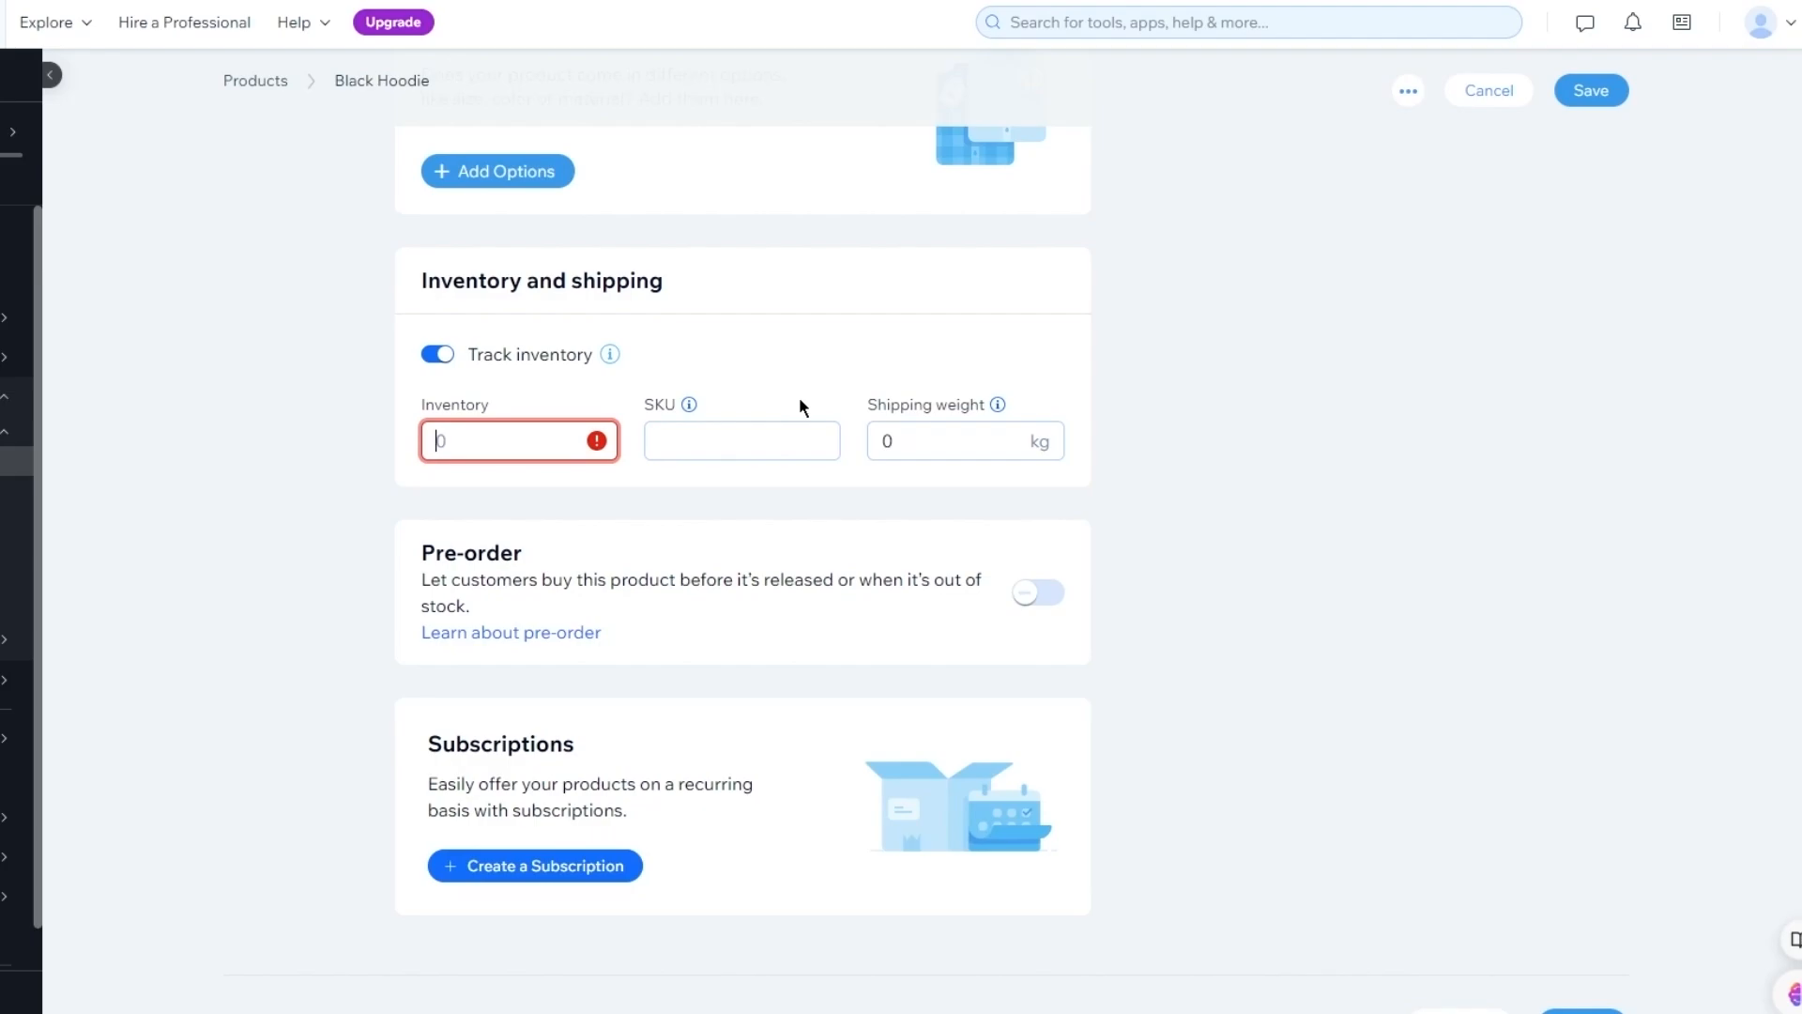
{"action": "type", "text": "50000"}
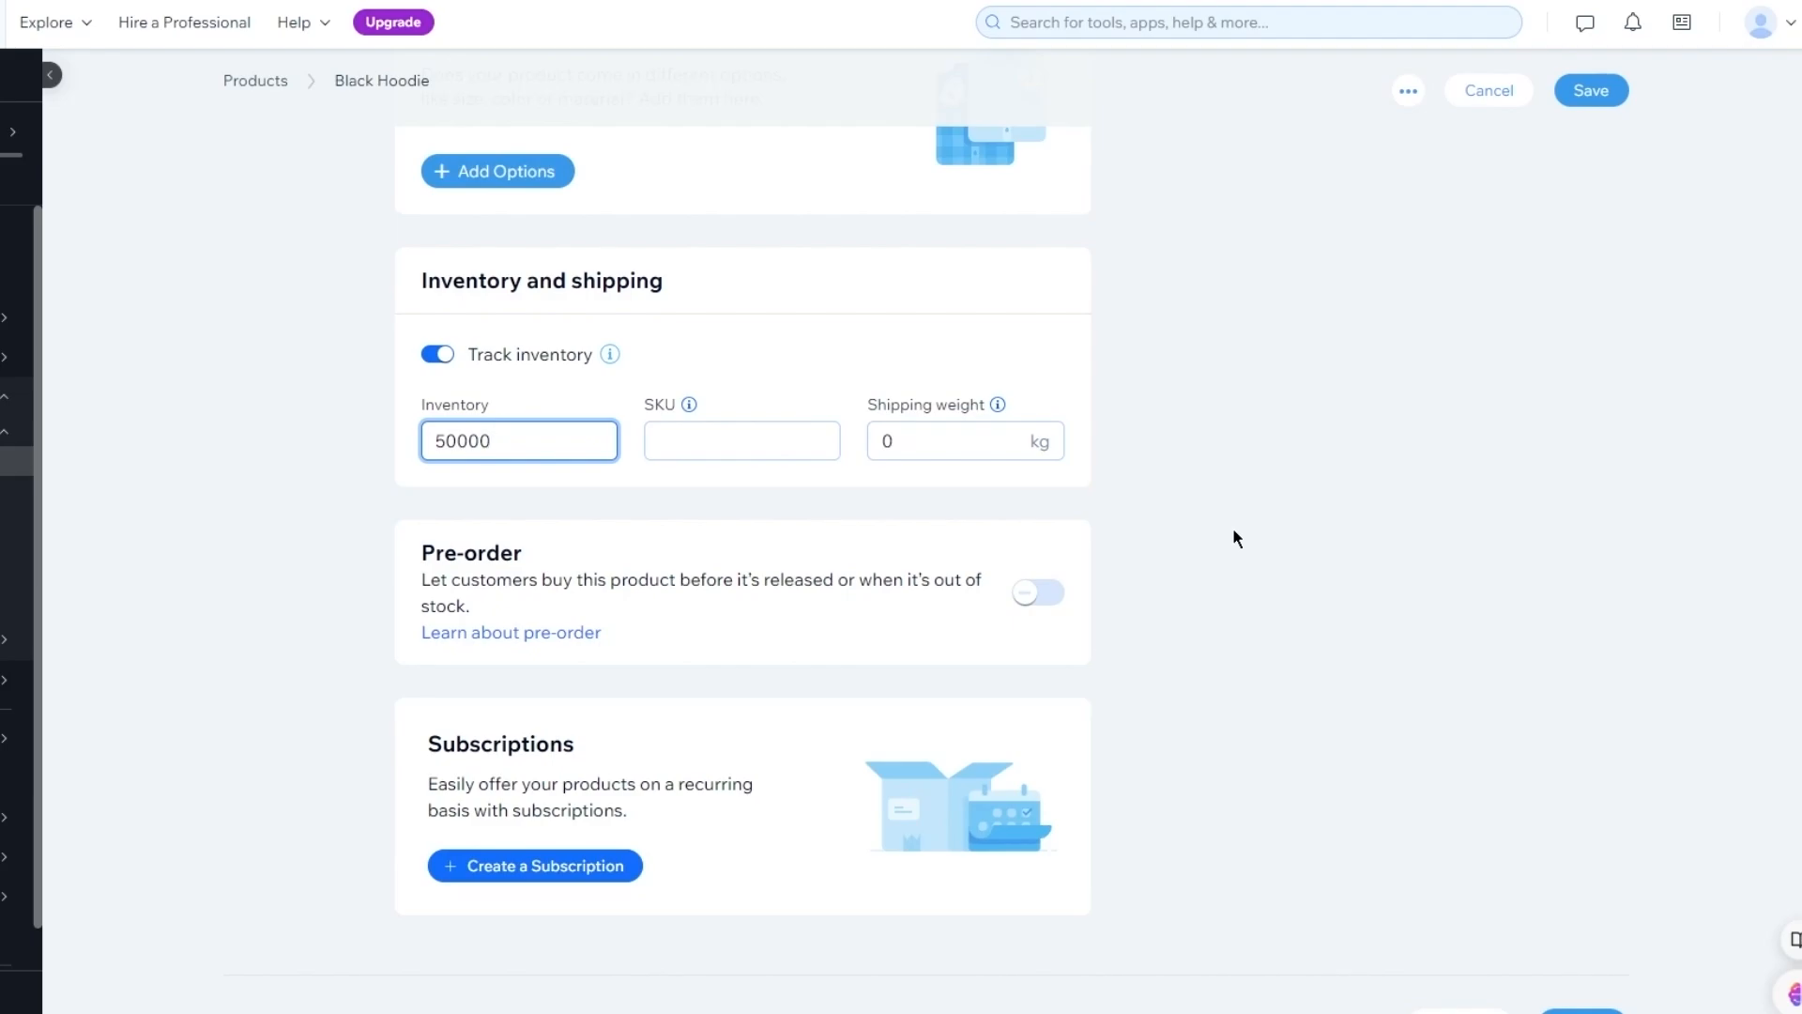
{"action": "left_click", "coordinate": [1234, 537]}
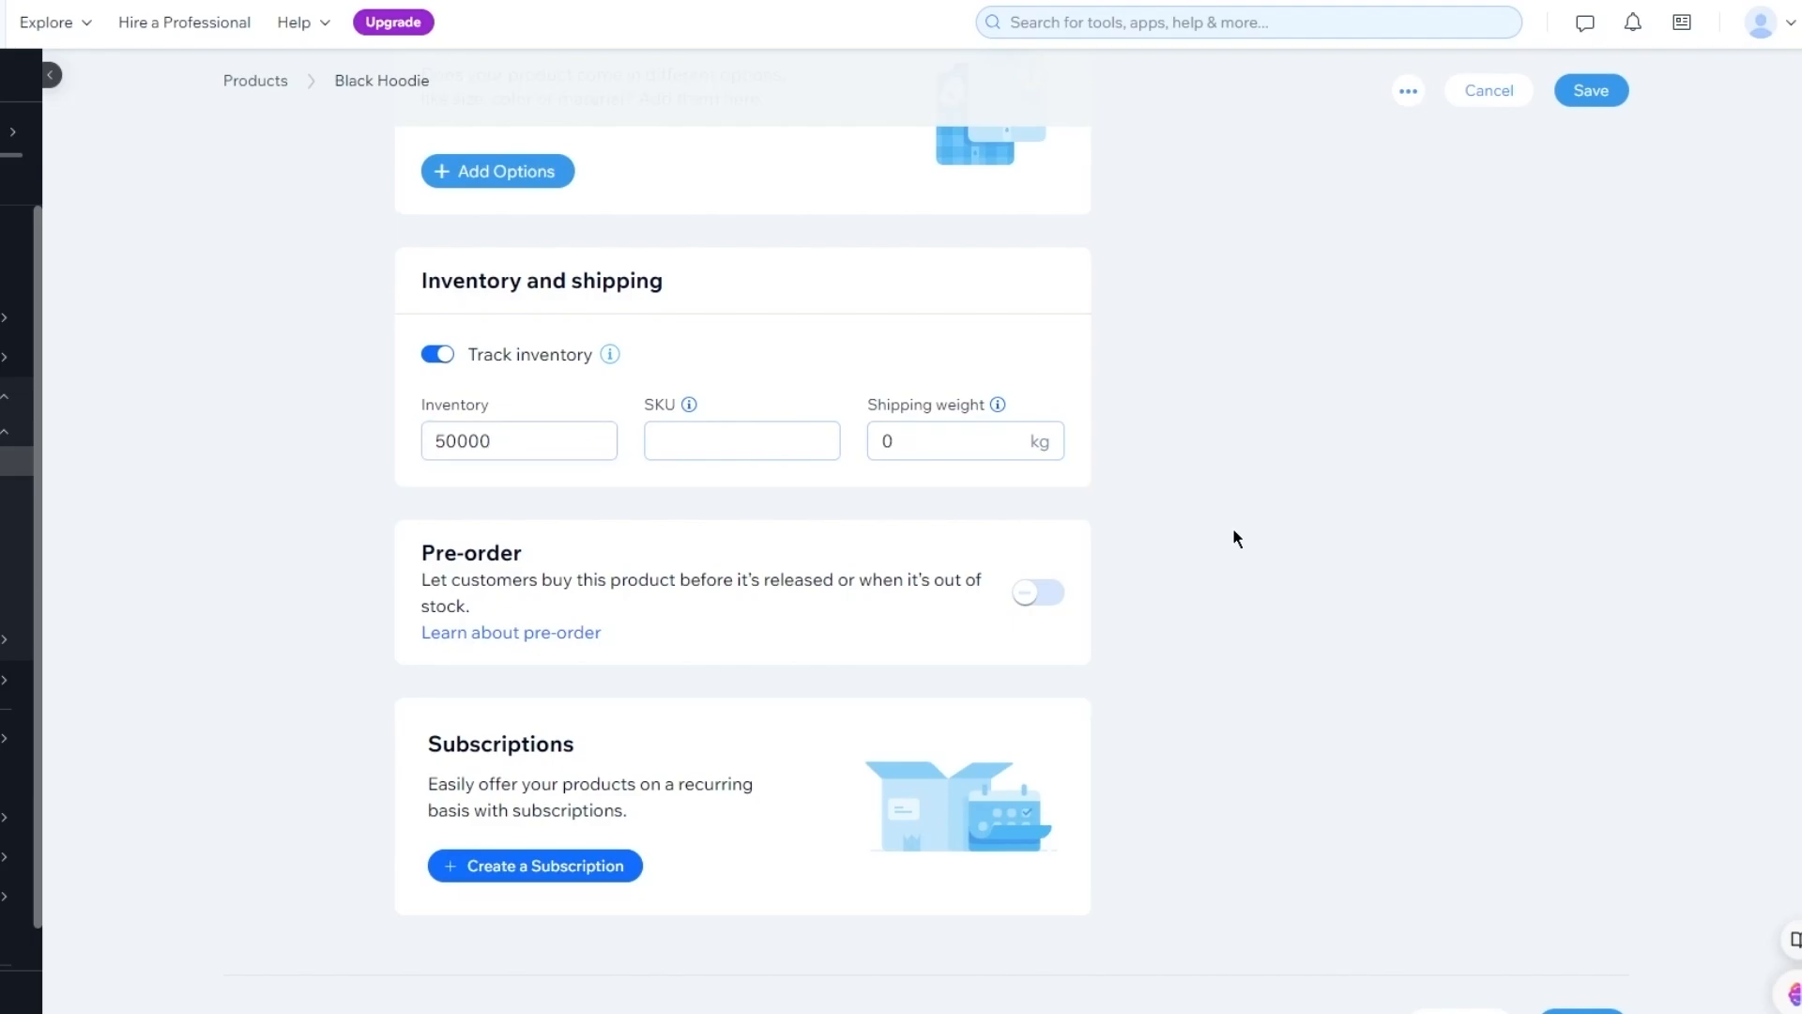
{"action": "scroll", "coordinate": [1236, 538], "scroll_direction": "down", "scroll_amount": 1}
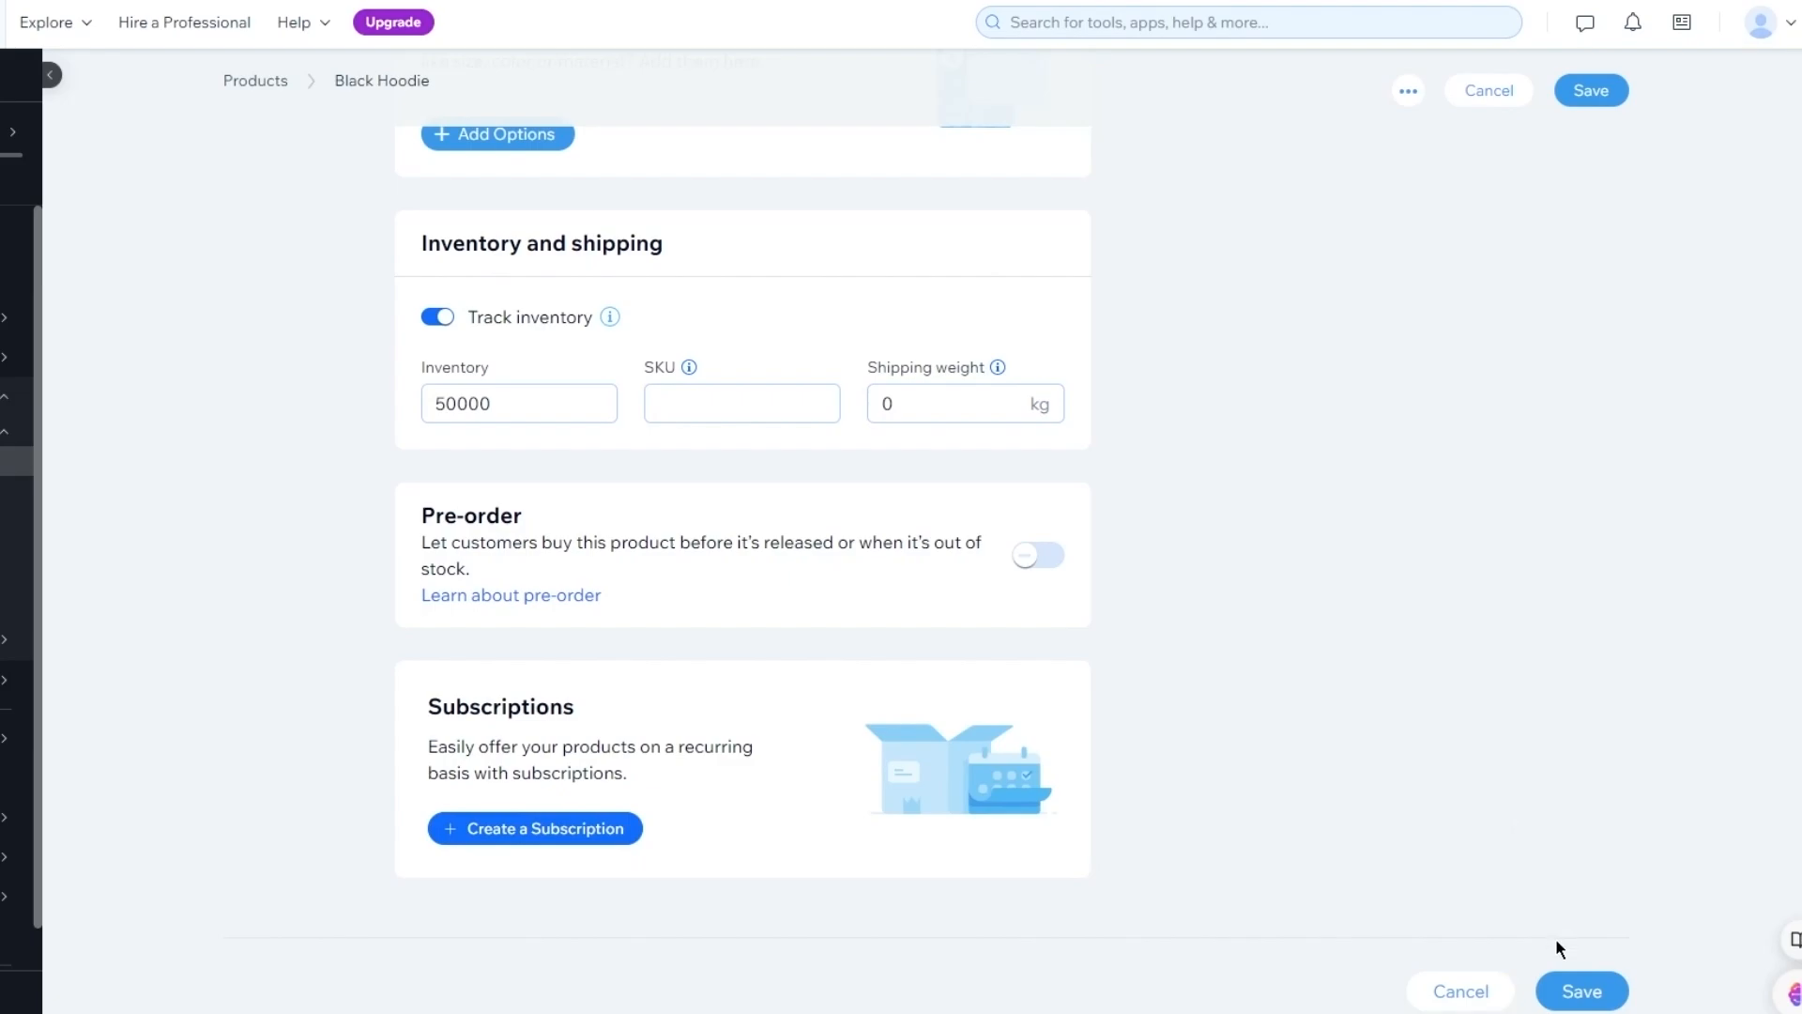
Step: Save the Black Hoodie product and return to the Products catalog
{"action": "left_click", "coordinate": [1563, 981]}
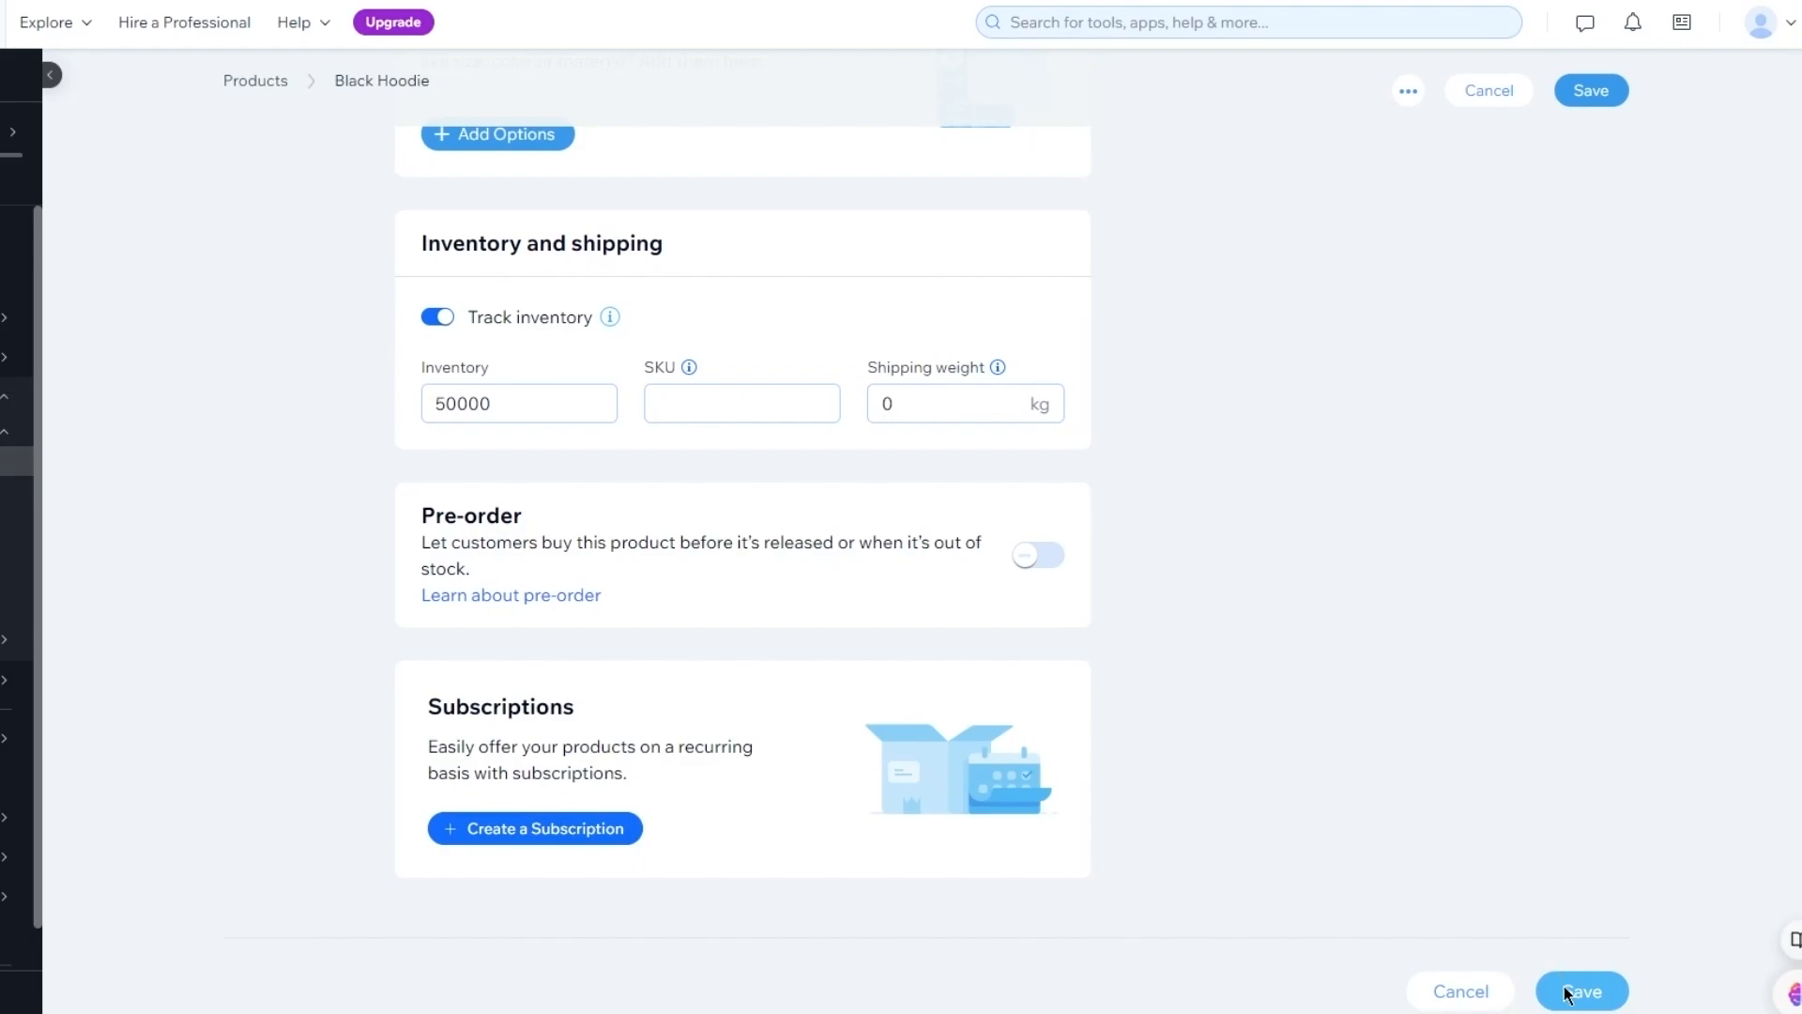
{"action": "left_click", "coordinate": [1566, 993]}
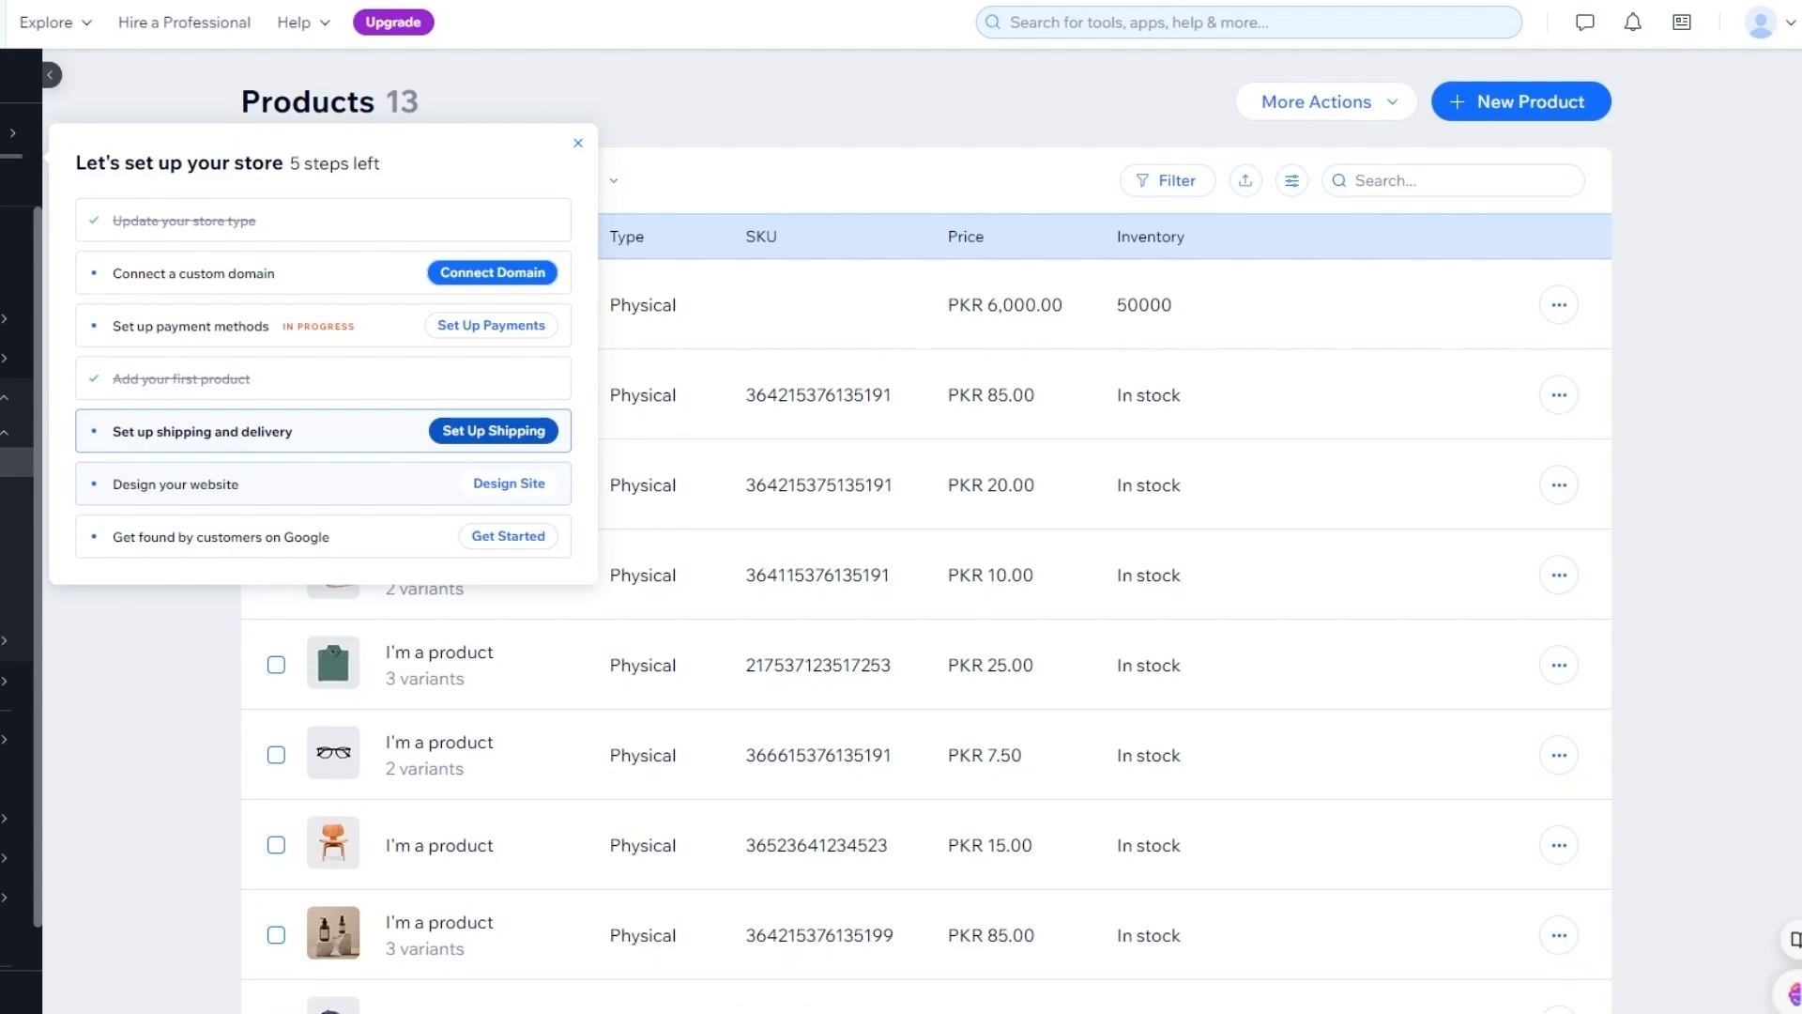
Step: Go to Set Up Shipping and open the Domestic region editor
{"action": "left_click", "coordinate": [494, 430]}
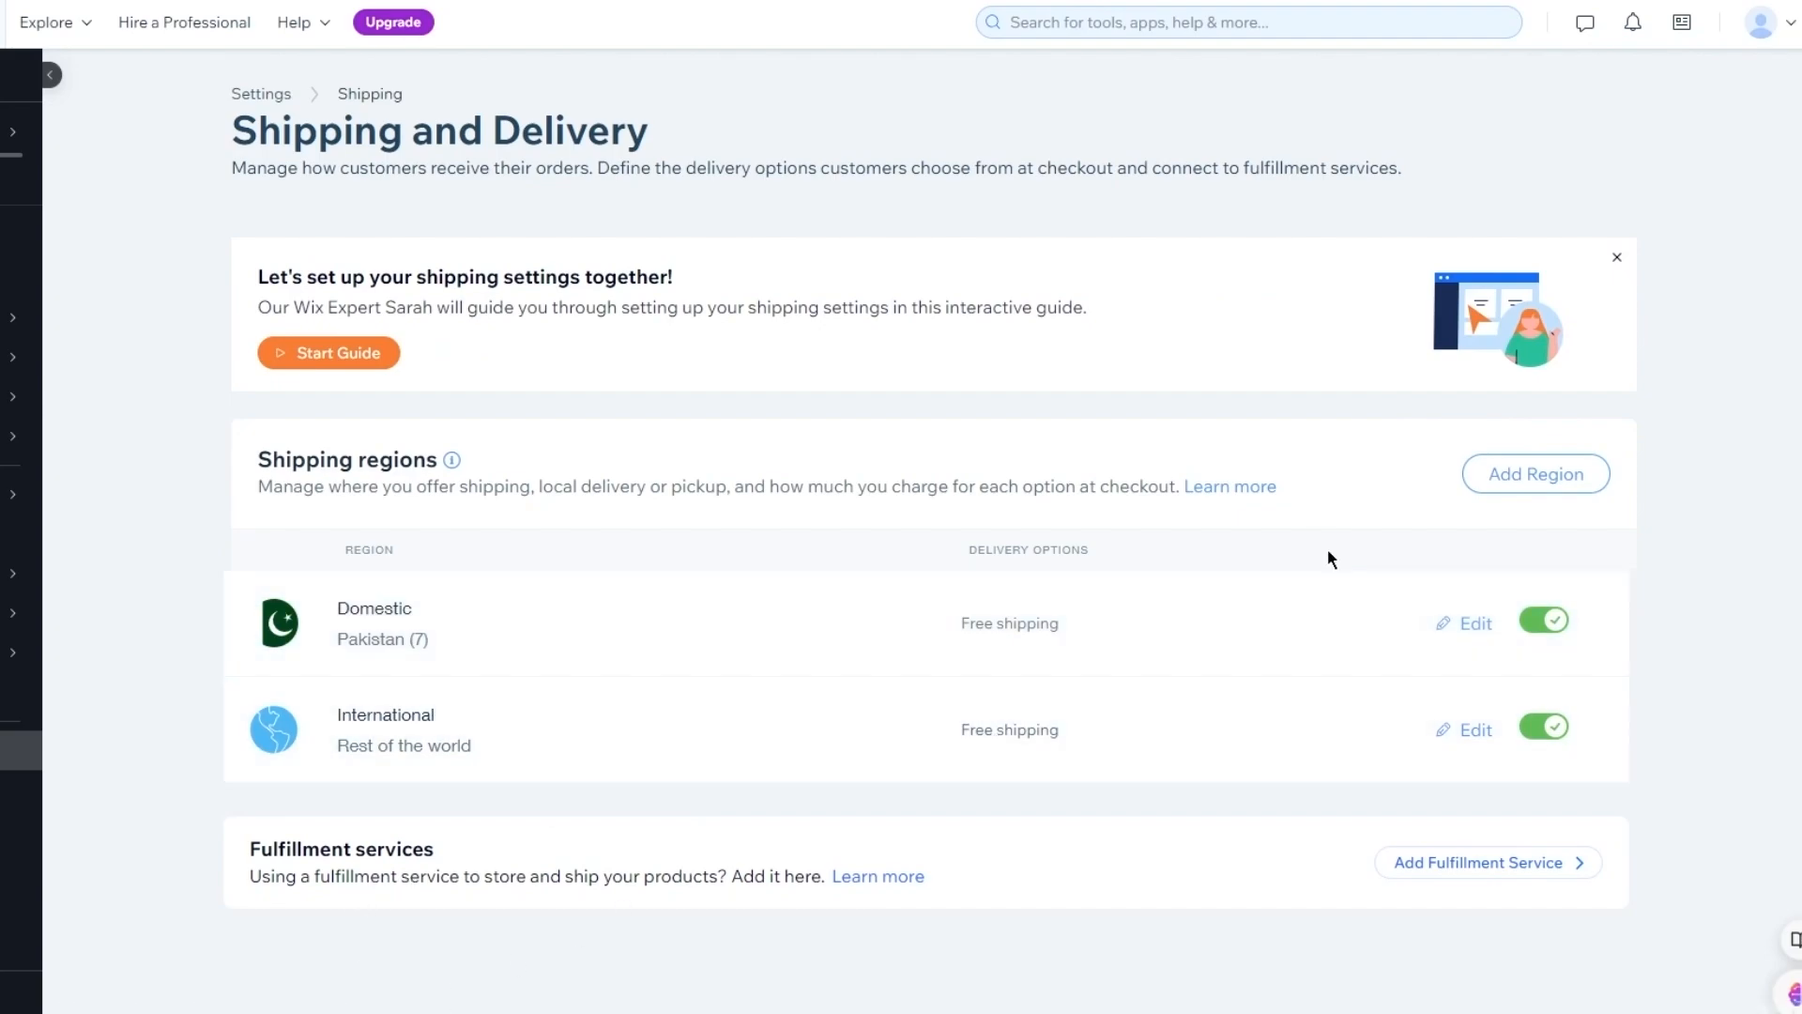
{"action": "left_click", "coordinate": [1489, 626]}
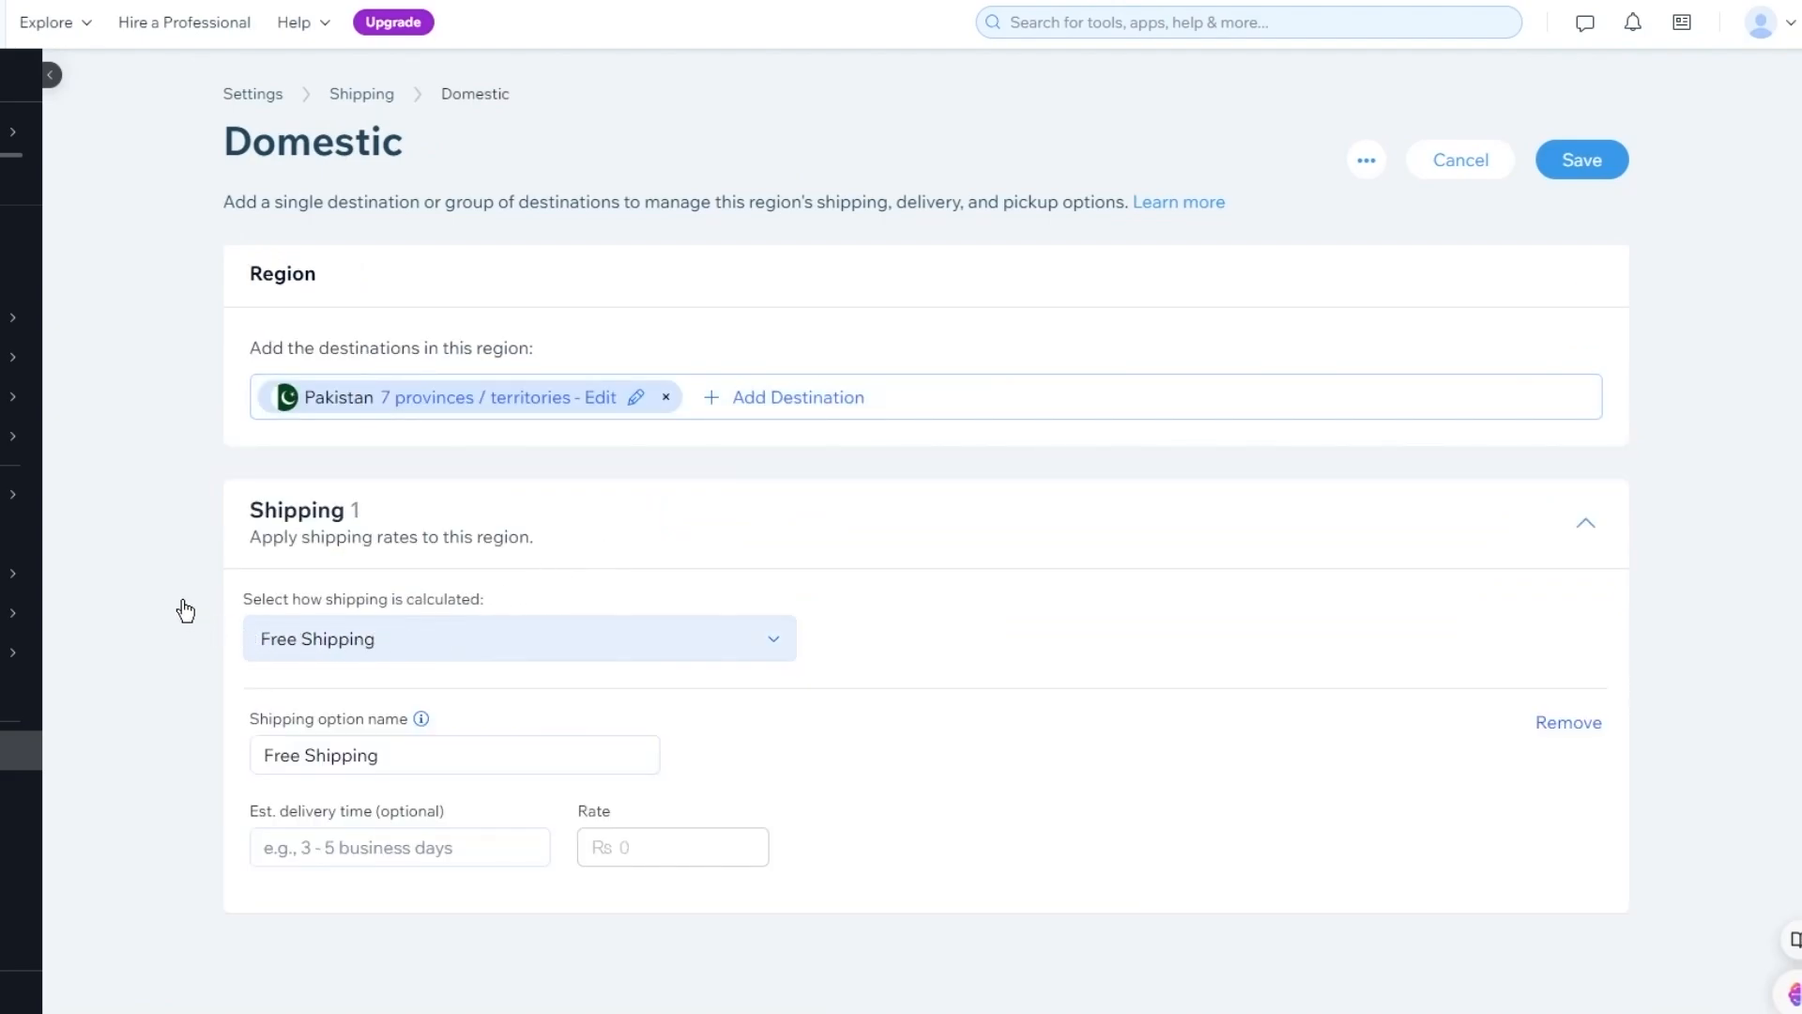
Step: Switch Domestic shipping to Rate by Price, named 'standard' with '3-5 days' delivery time
{"action": "scroll", "coordinate": [498, 522], "scroll_direction": "down", "scroll_amount": 1}
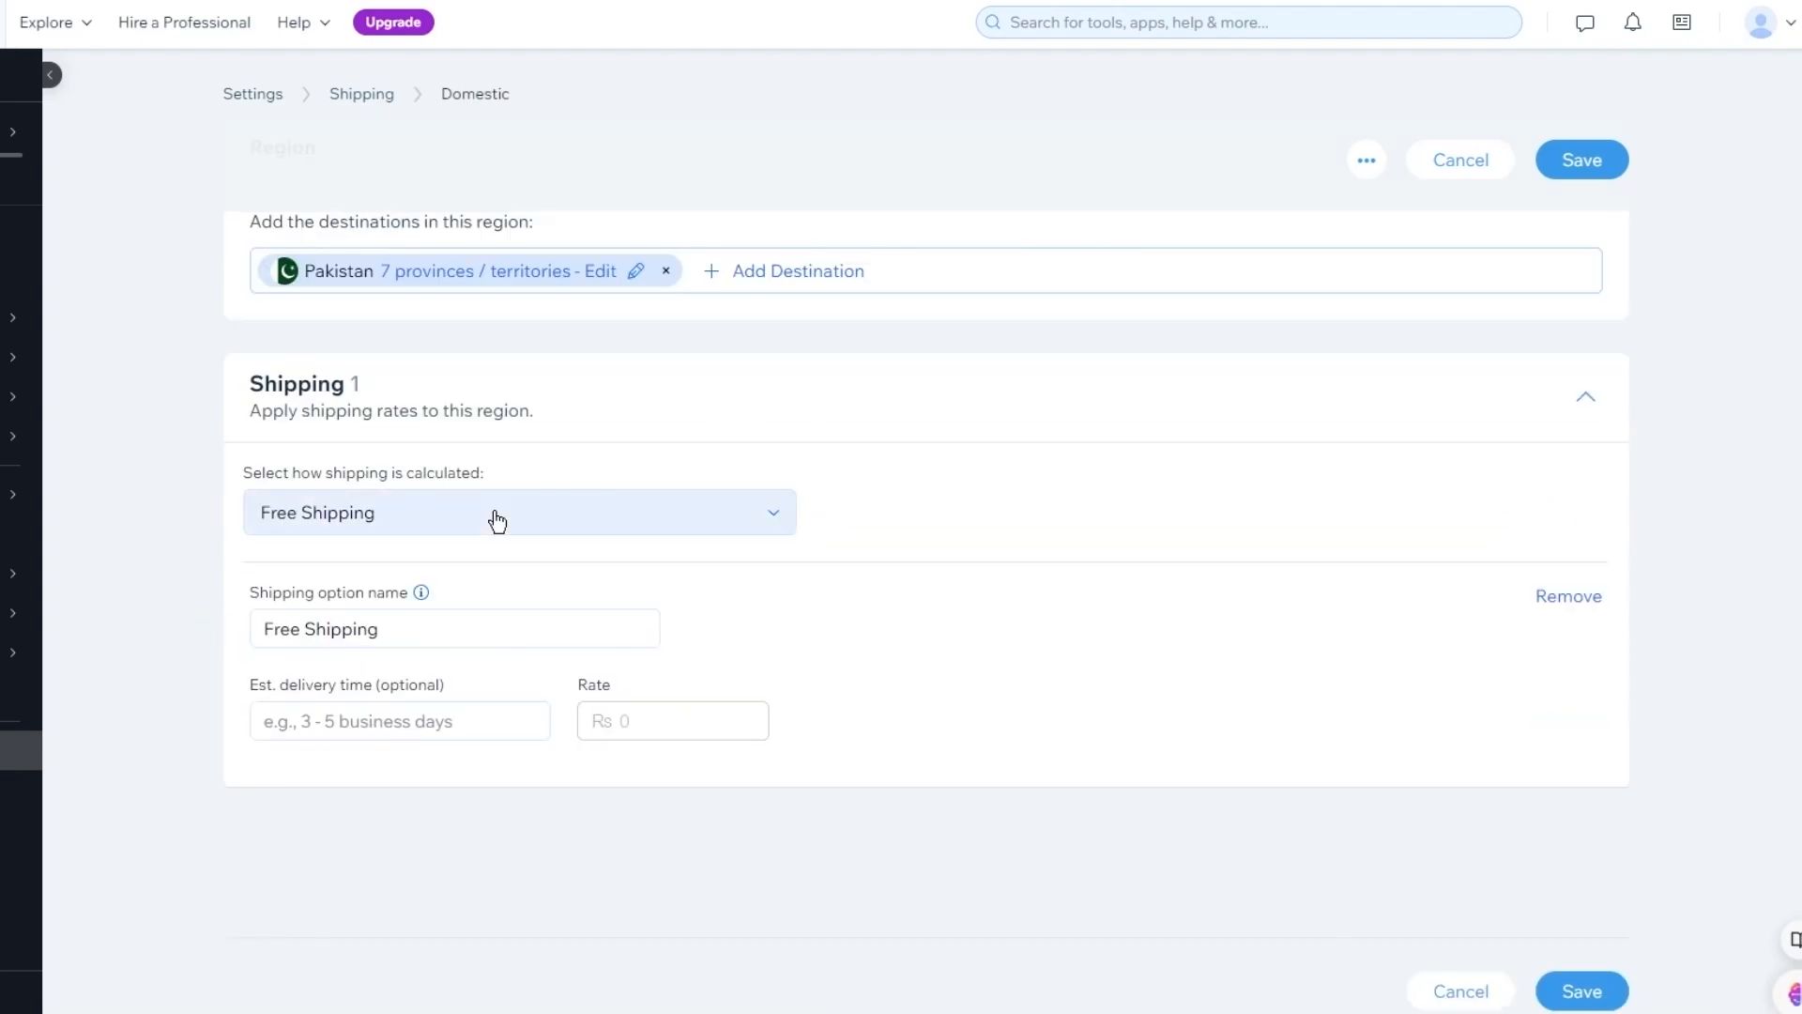
{"action": "left_click", "coordinate": [497, 522]}
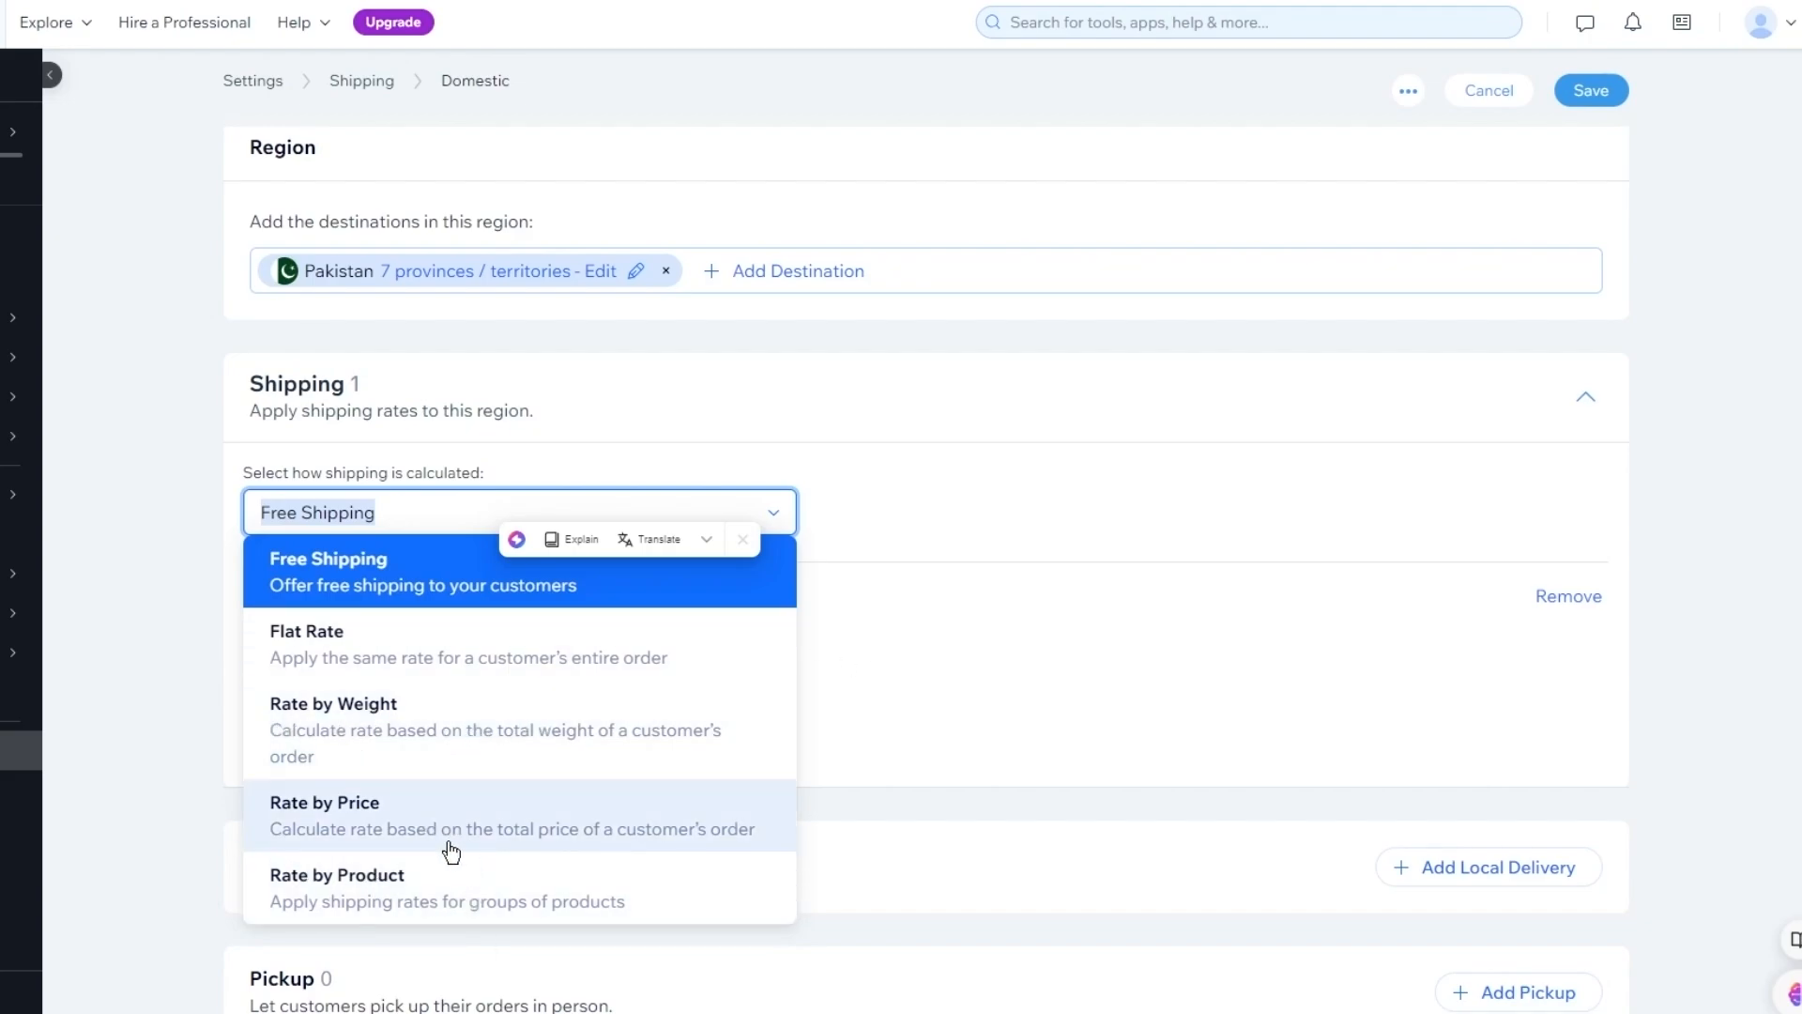
{"action": "left_click", "coordinate": [416, 802]}
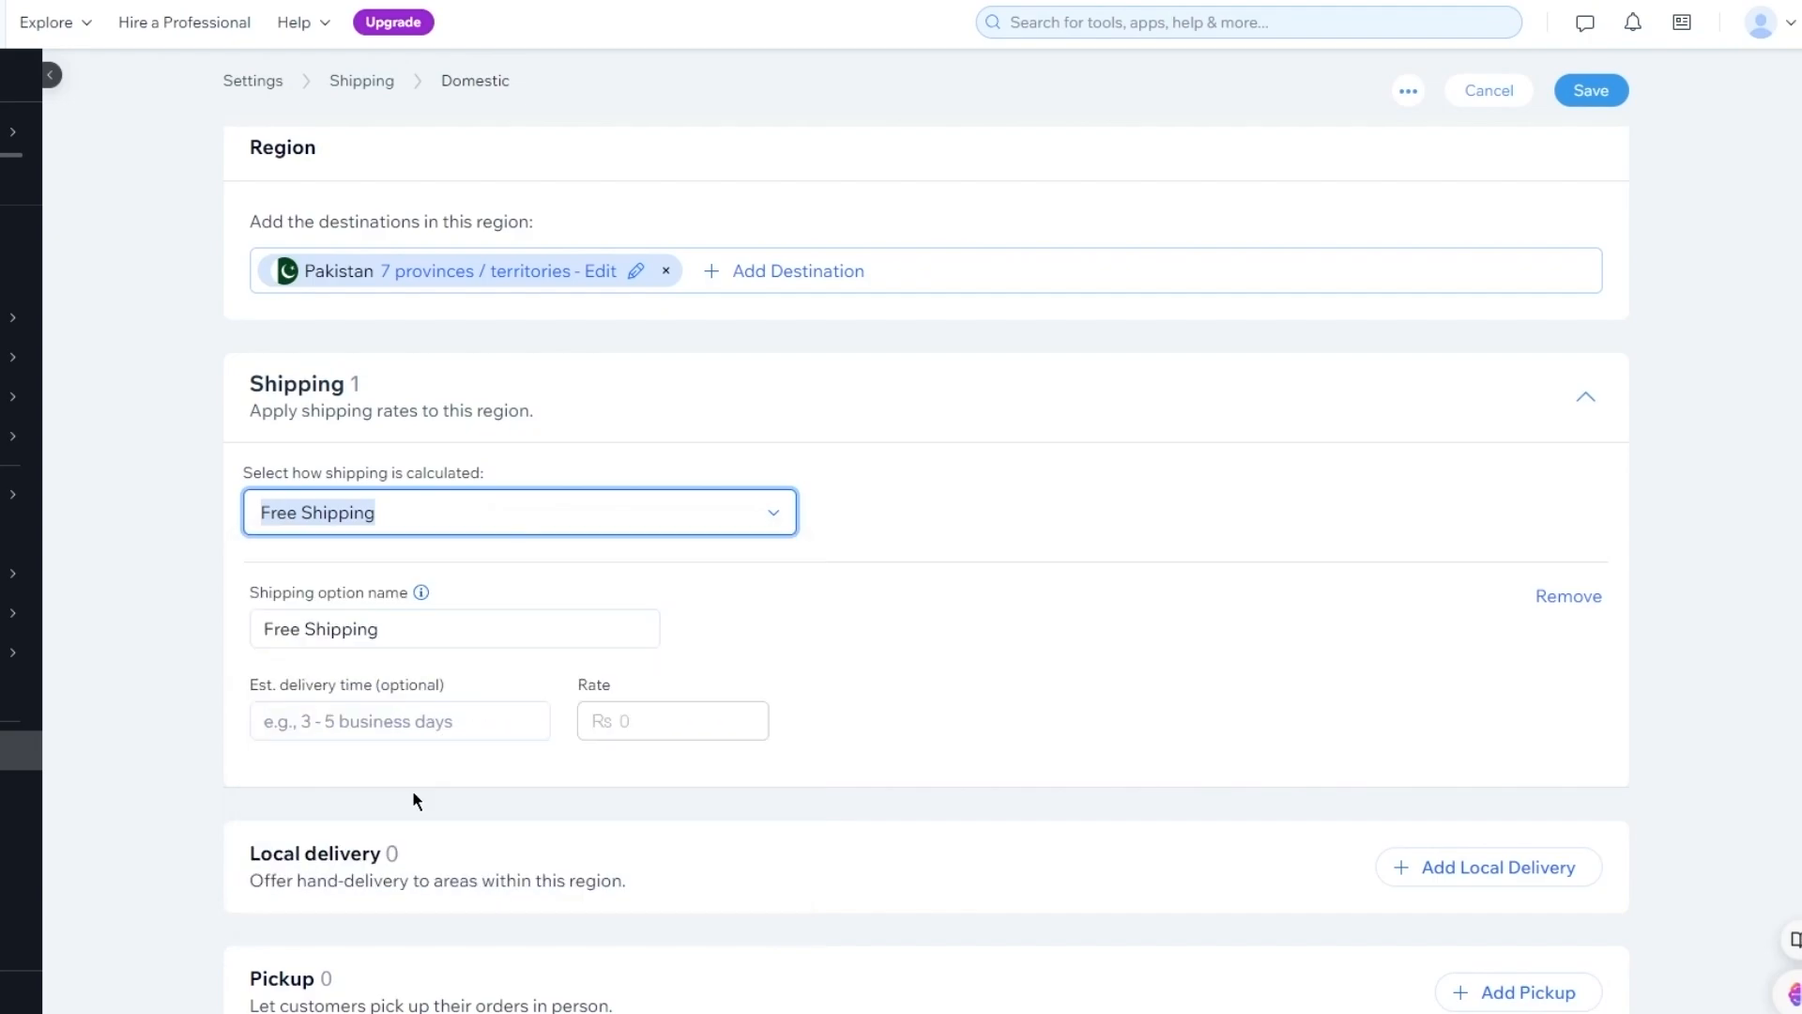
{"action": "left_click", "coordinate": [442, 629]}
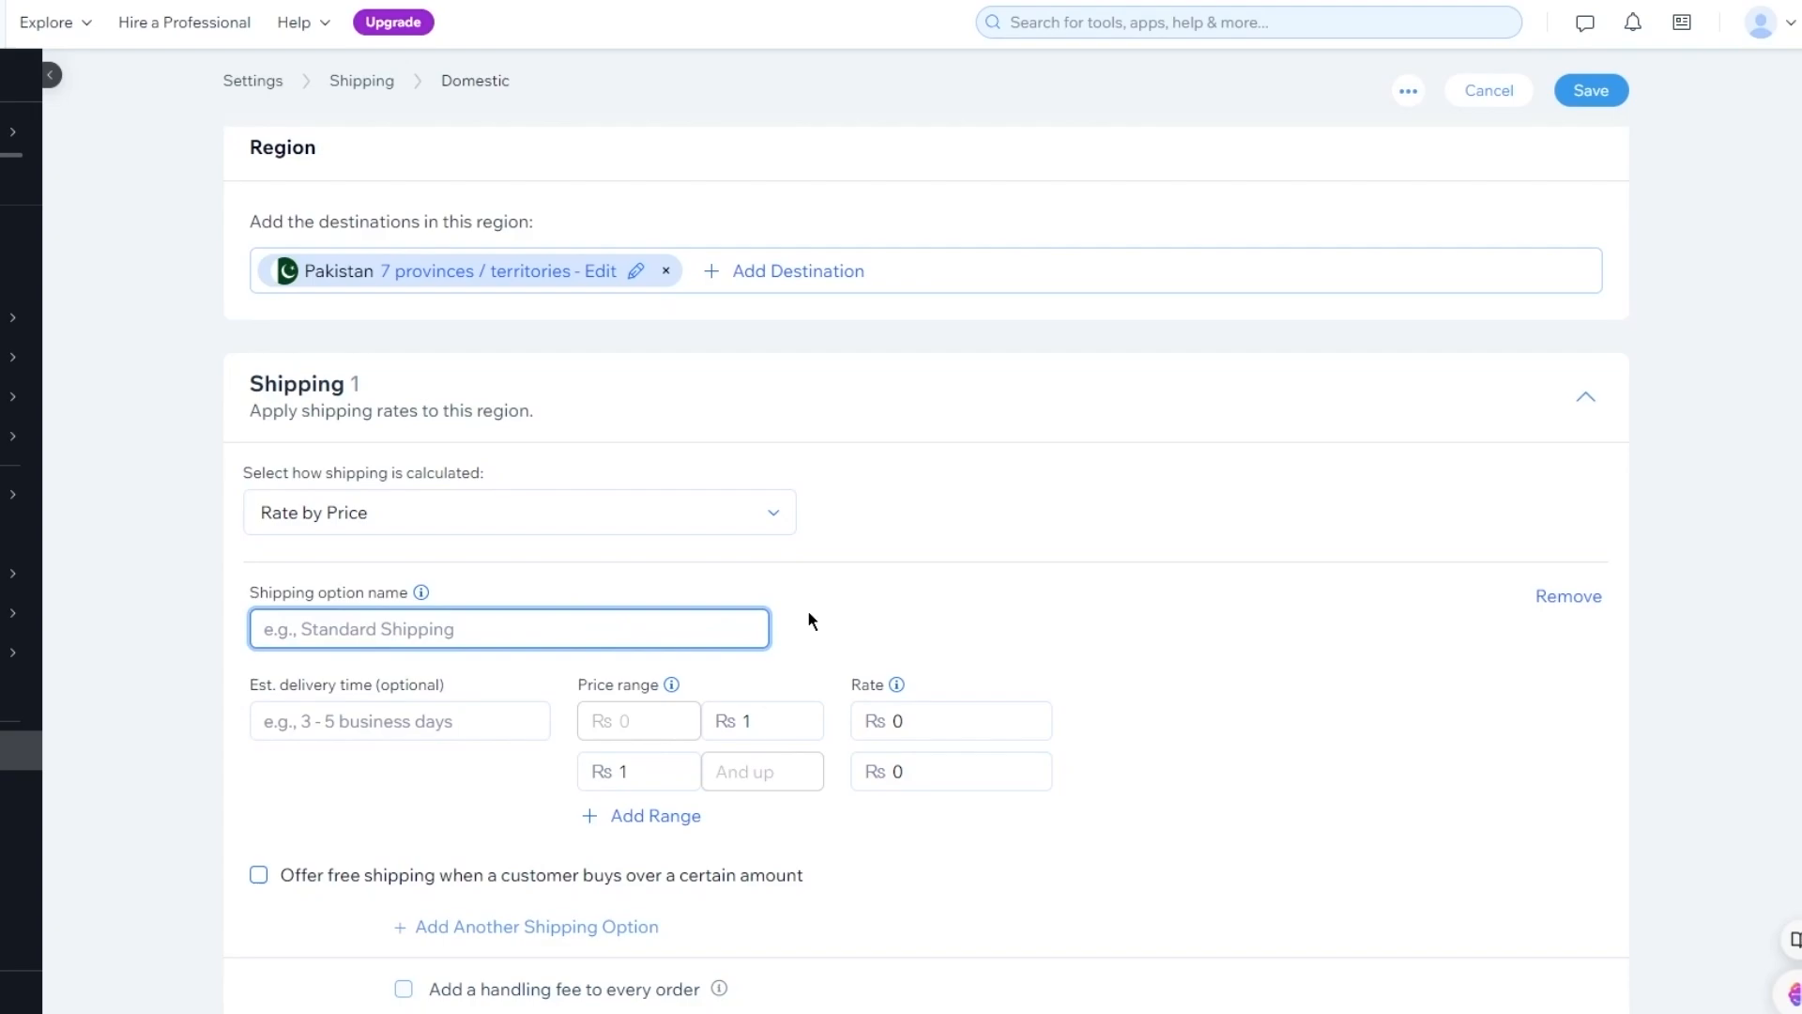
{"action": "type", "text": "1"}
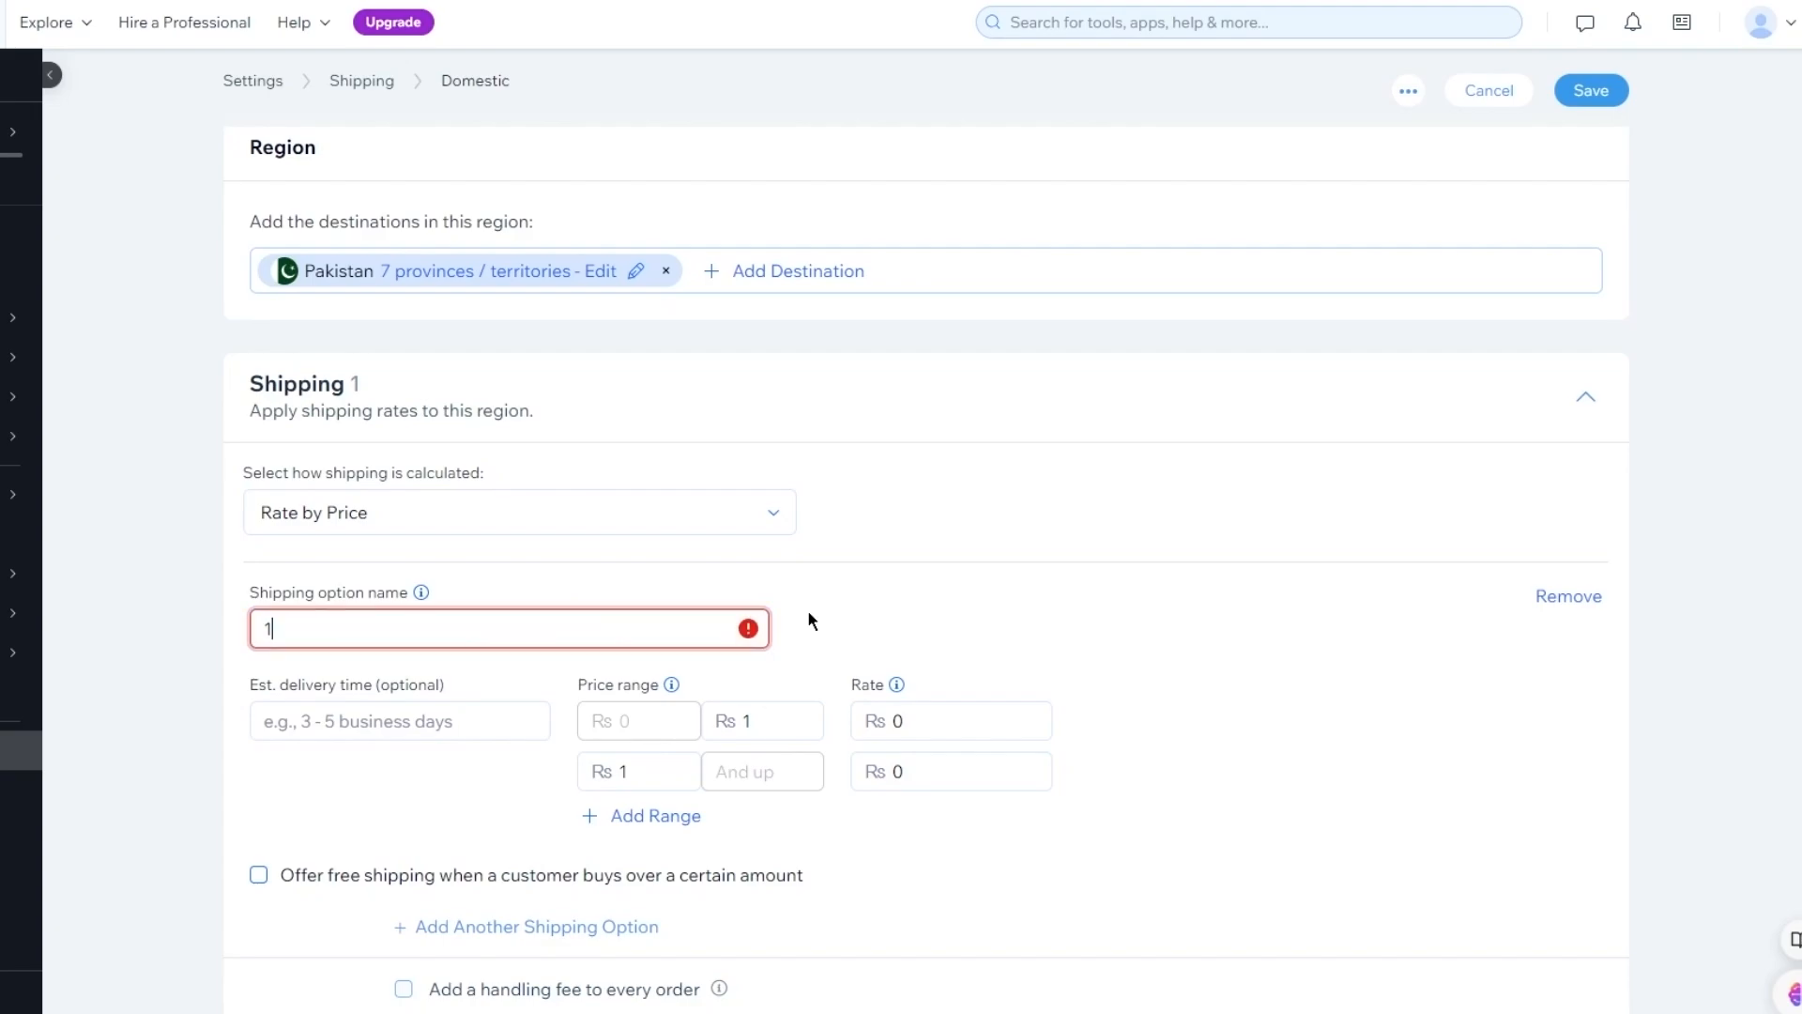
{"action": "key", "text": "BackSpace"}
{"action": "type", "text": "standard"}
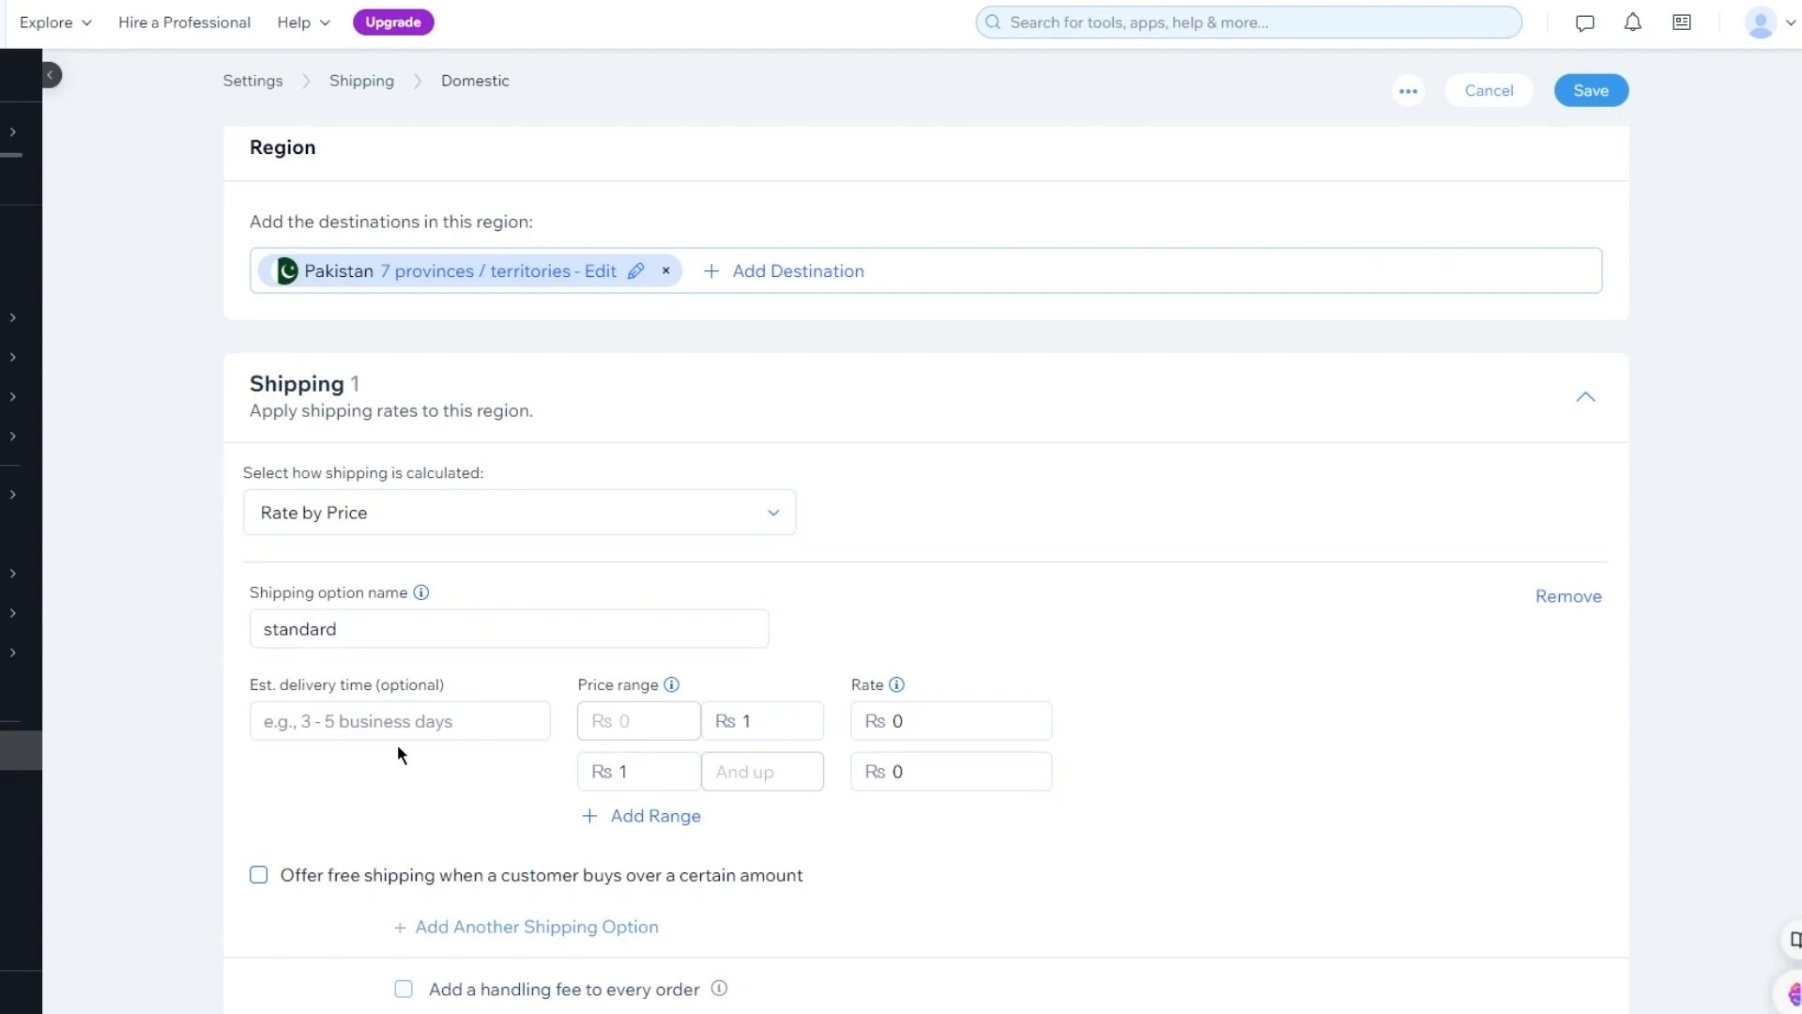
{"action": "left_click", "coordinate": [398, 733]}
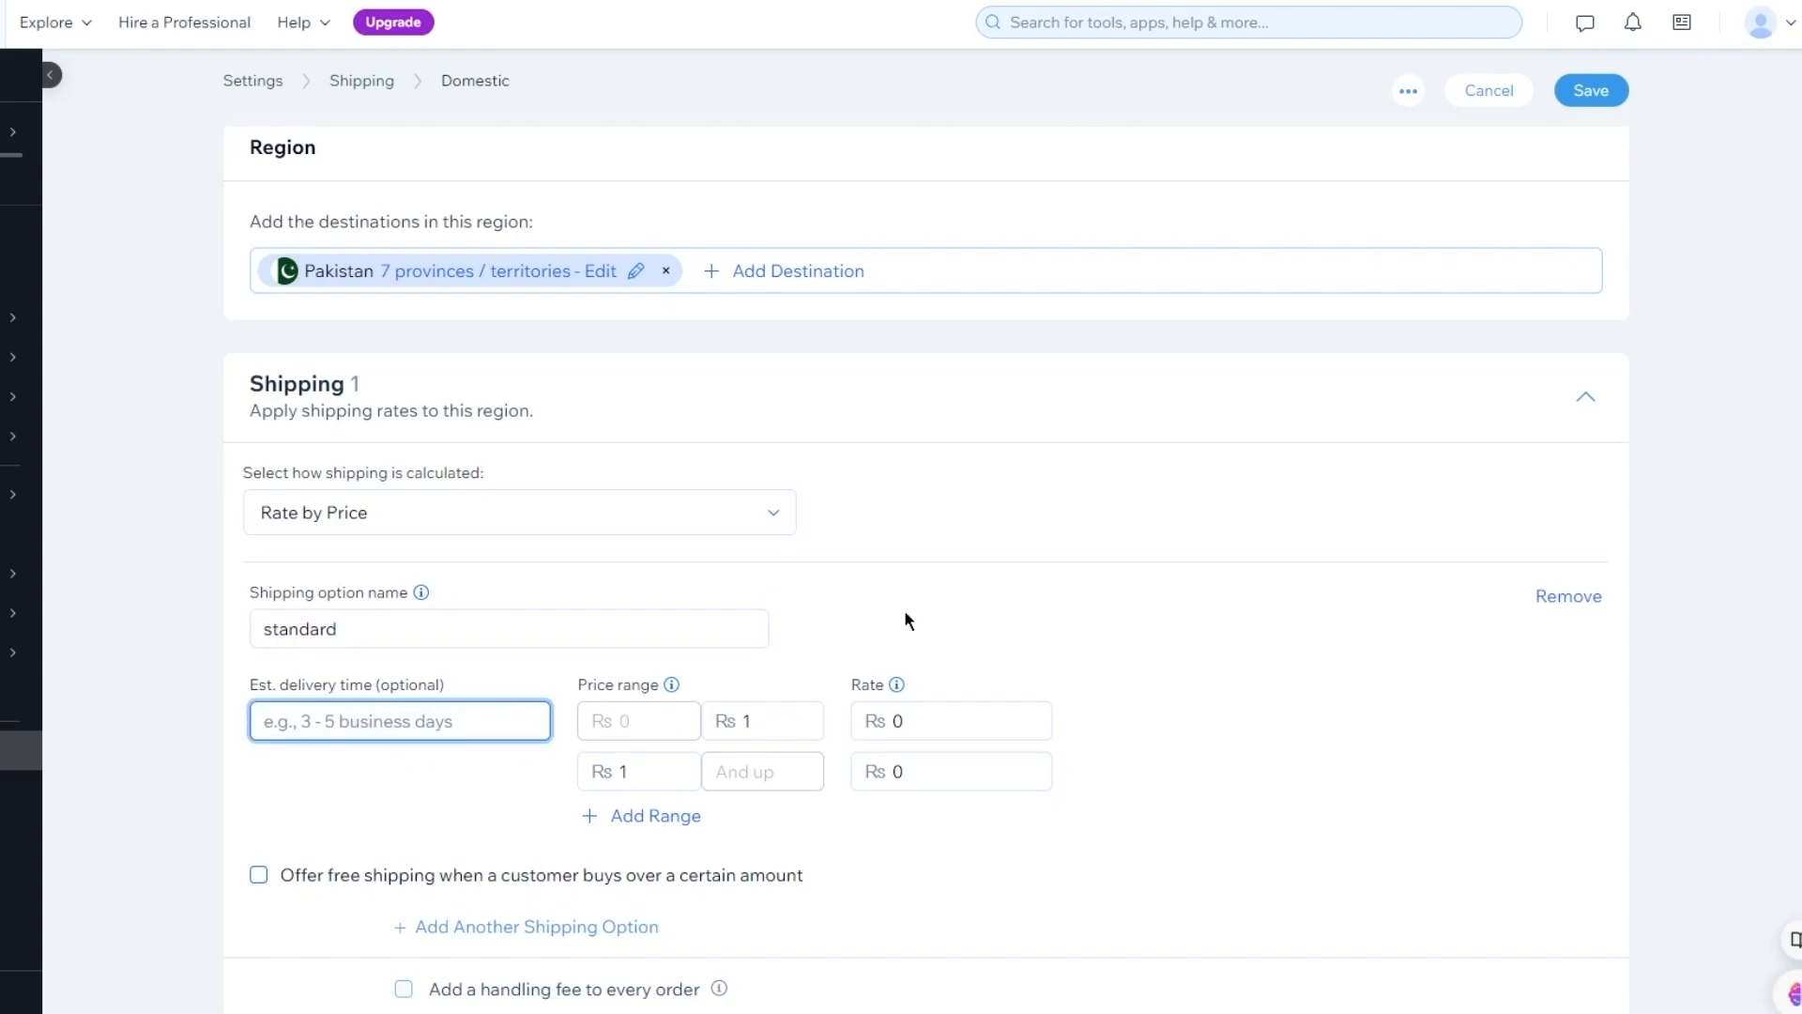
{"action": "type", "text": "3-5 days"}
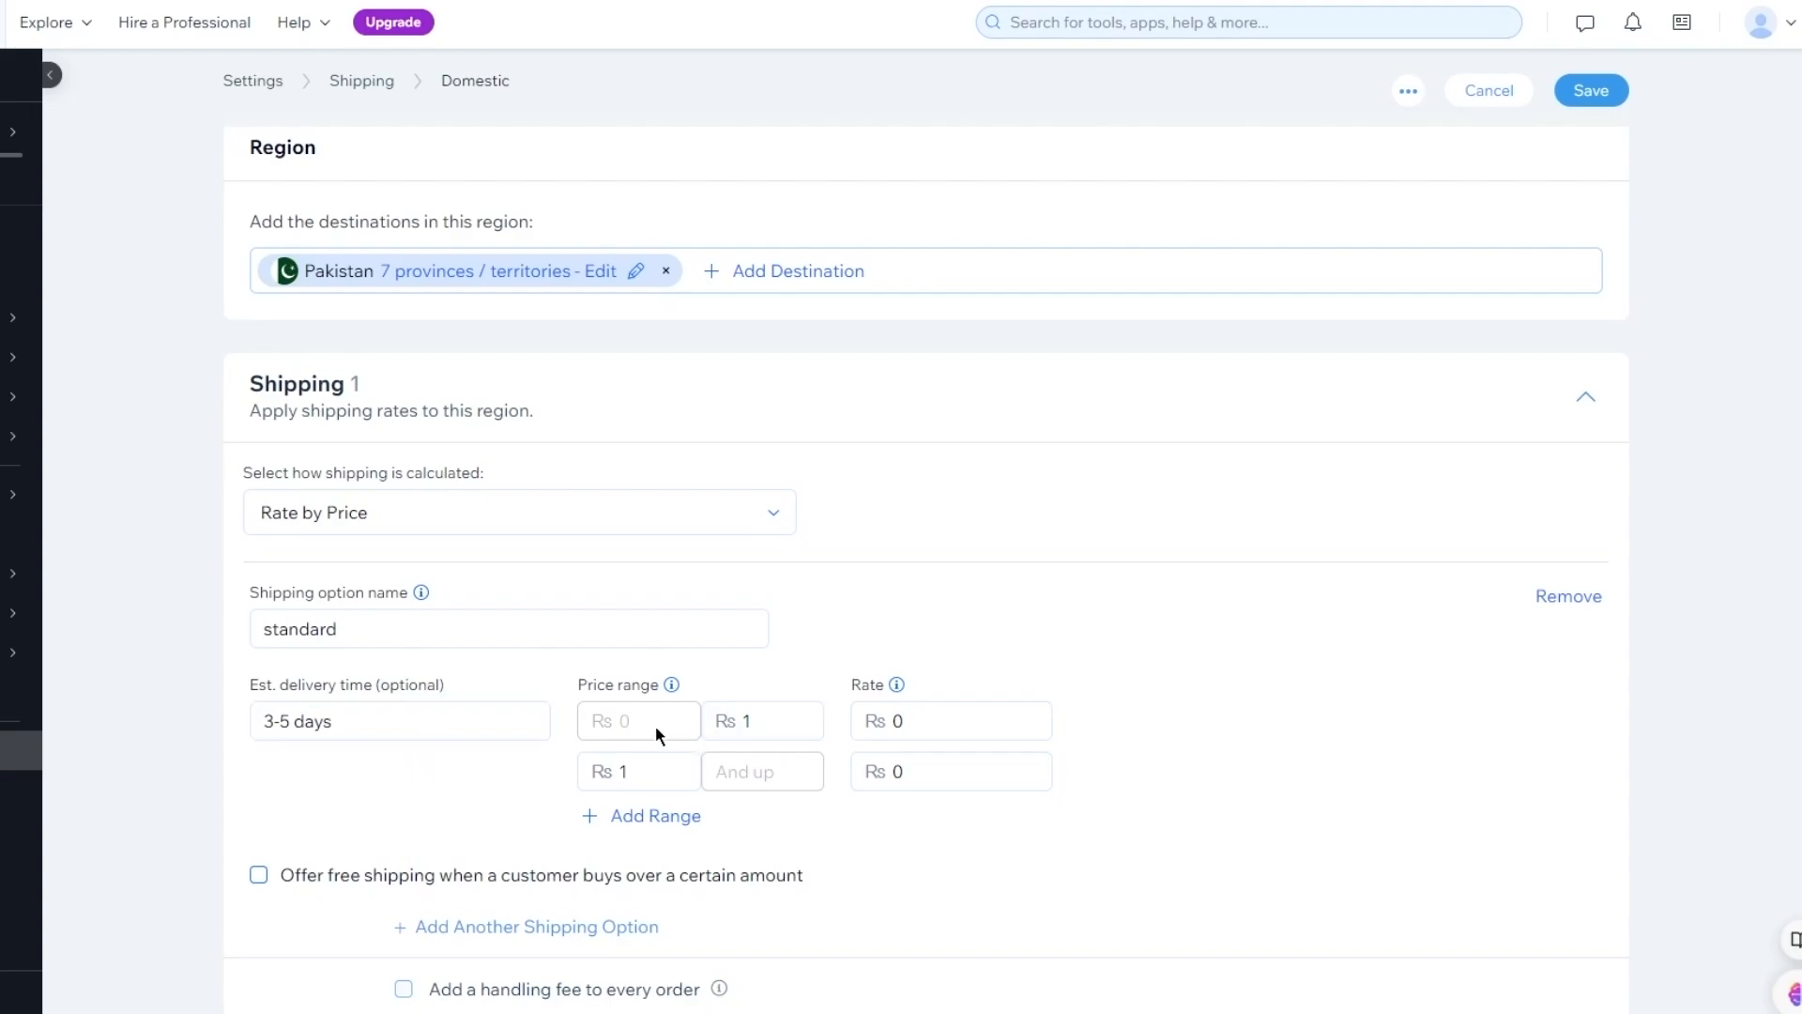
Step: Set the first price range up to 1000 at rate 1500, and the second range's rate to 5000
{"action": "left_click", "coordinate": [793, 721]}
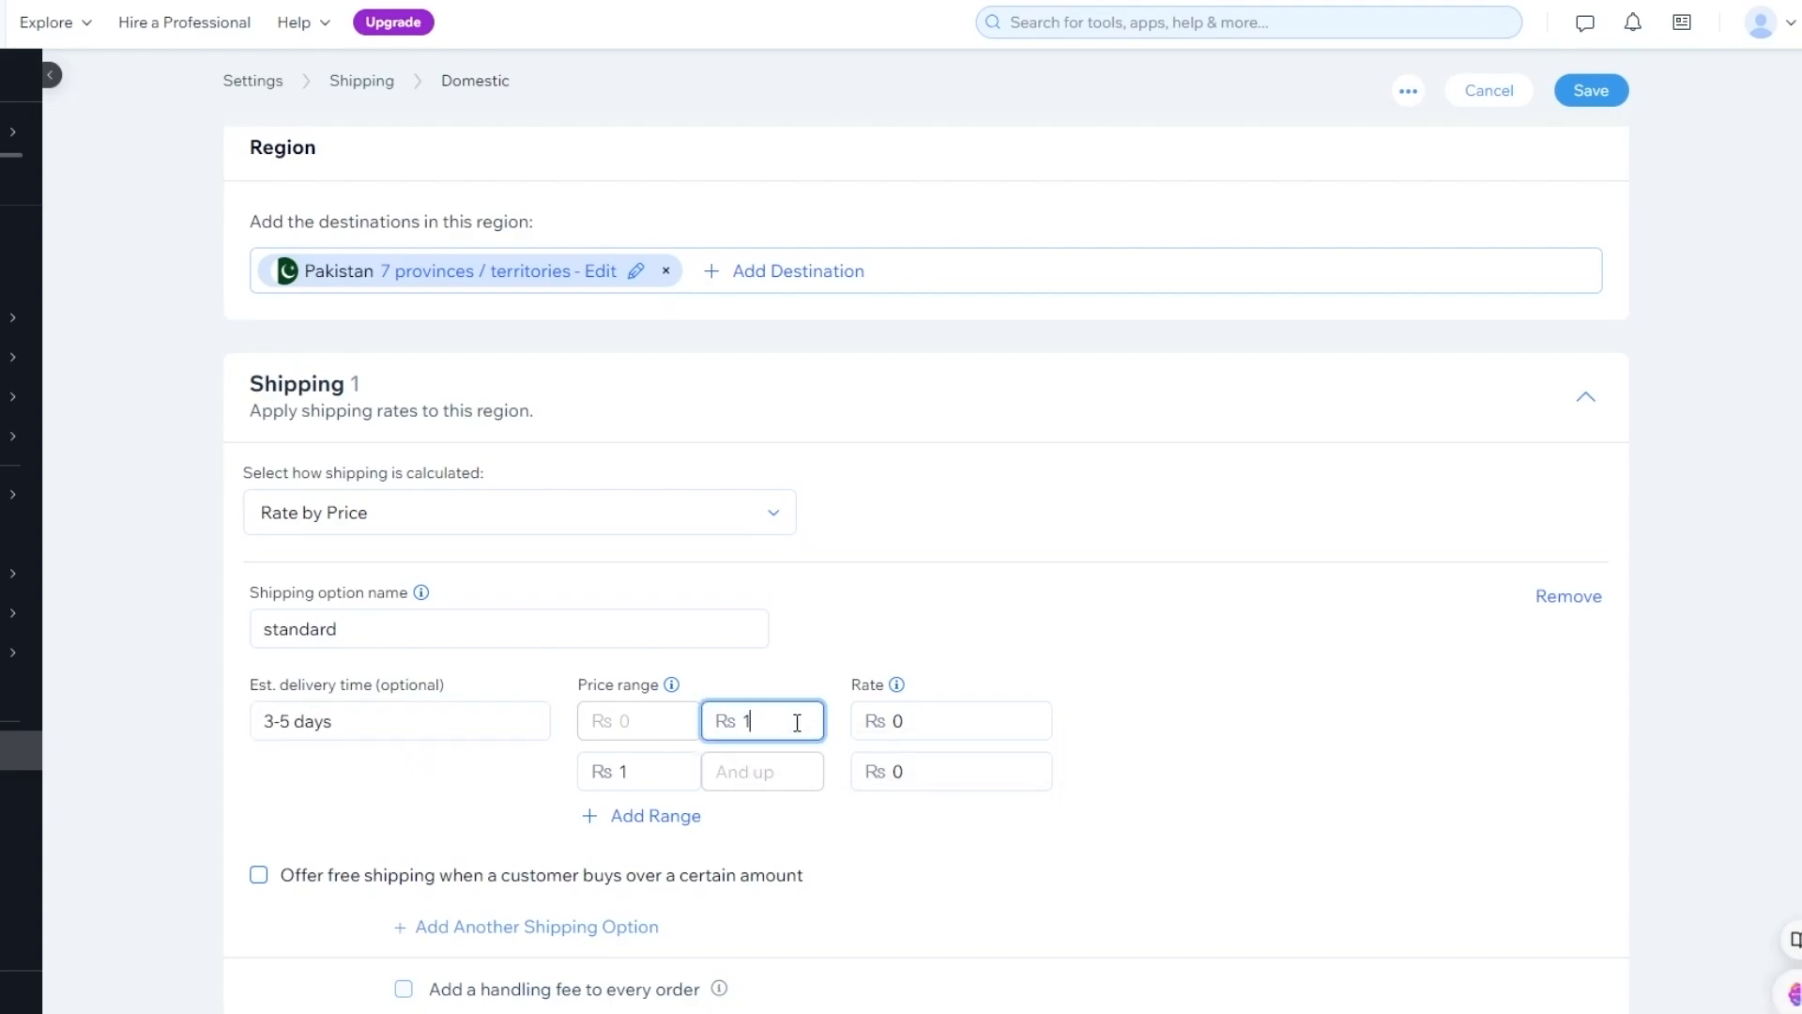
{"action": "key", "text": "BackSpace"}
{"action": "type", "text": "1000"}
{"action": "key", "text": "Tab"}
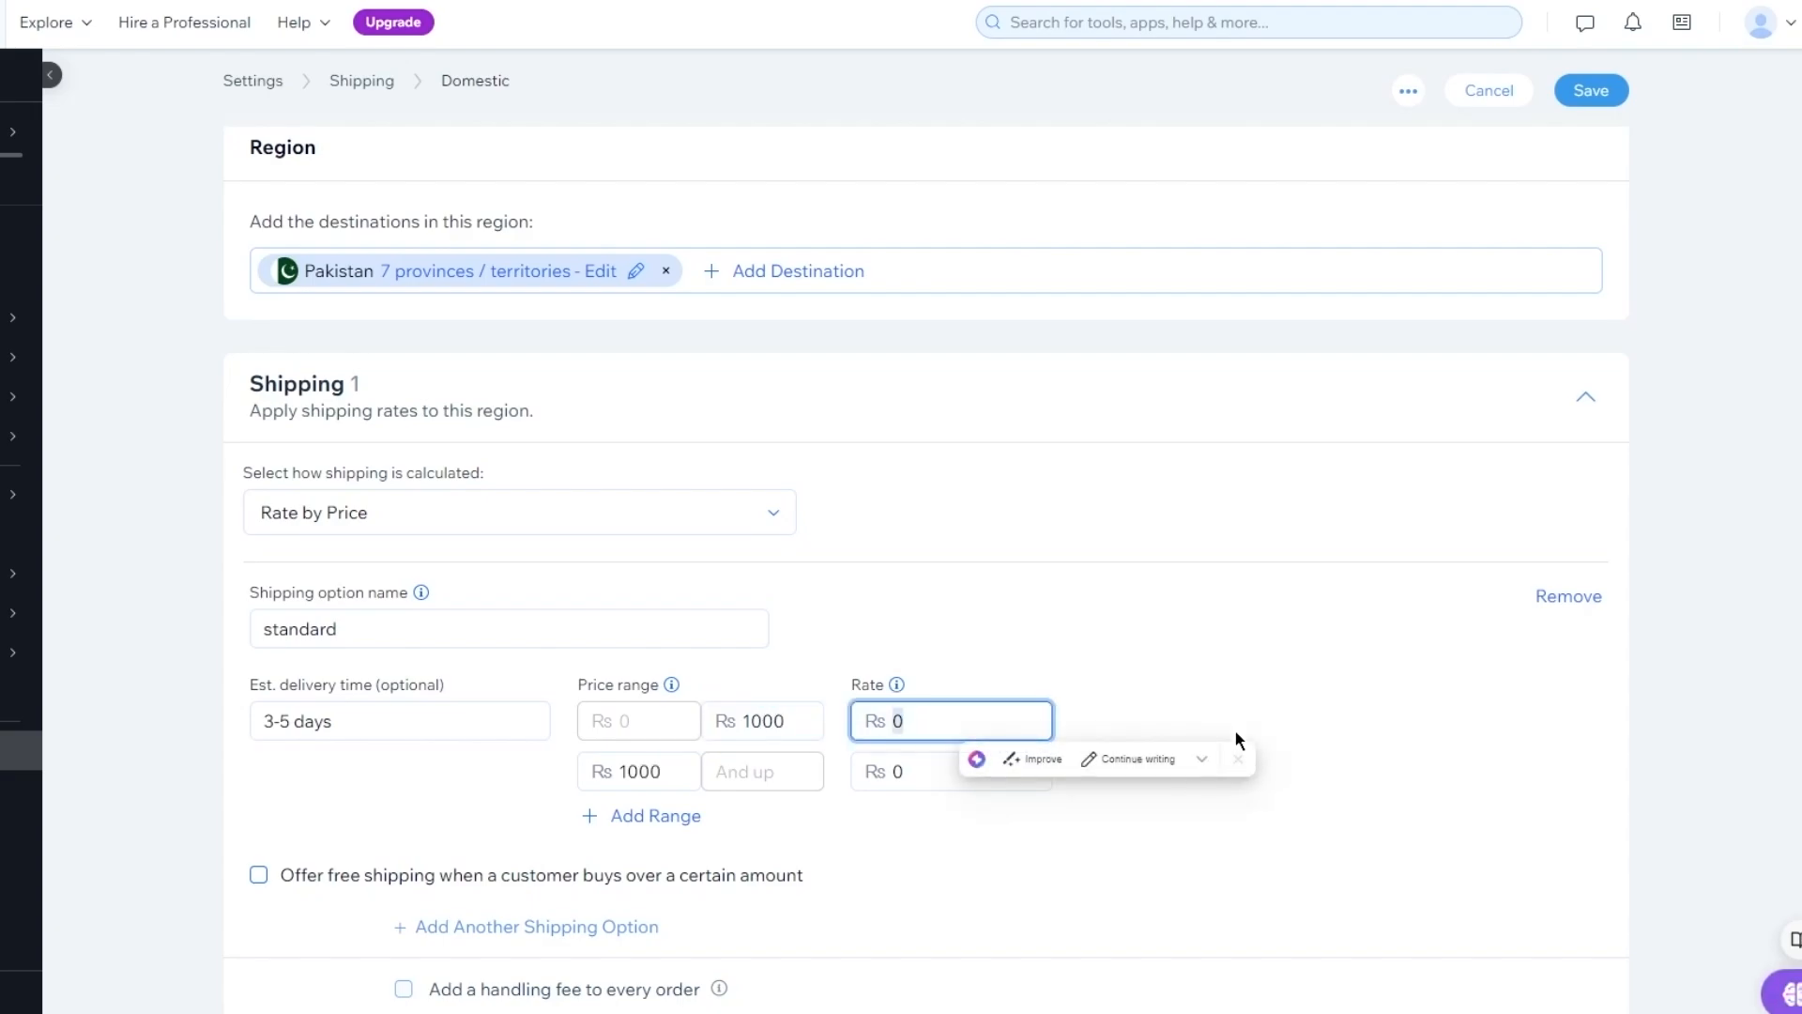
{"action": "key", "text": "BackSpace"}
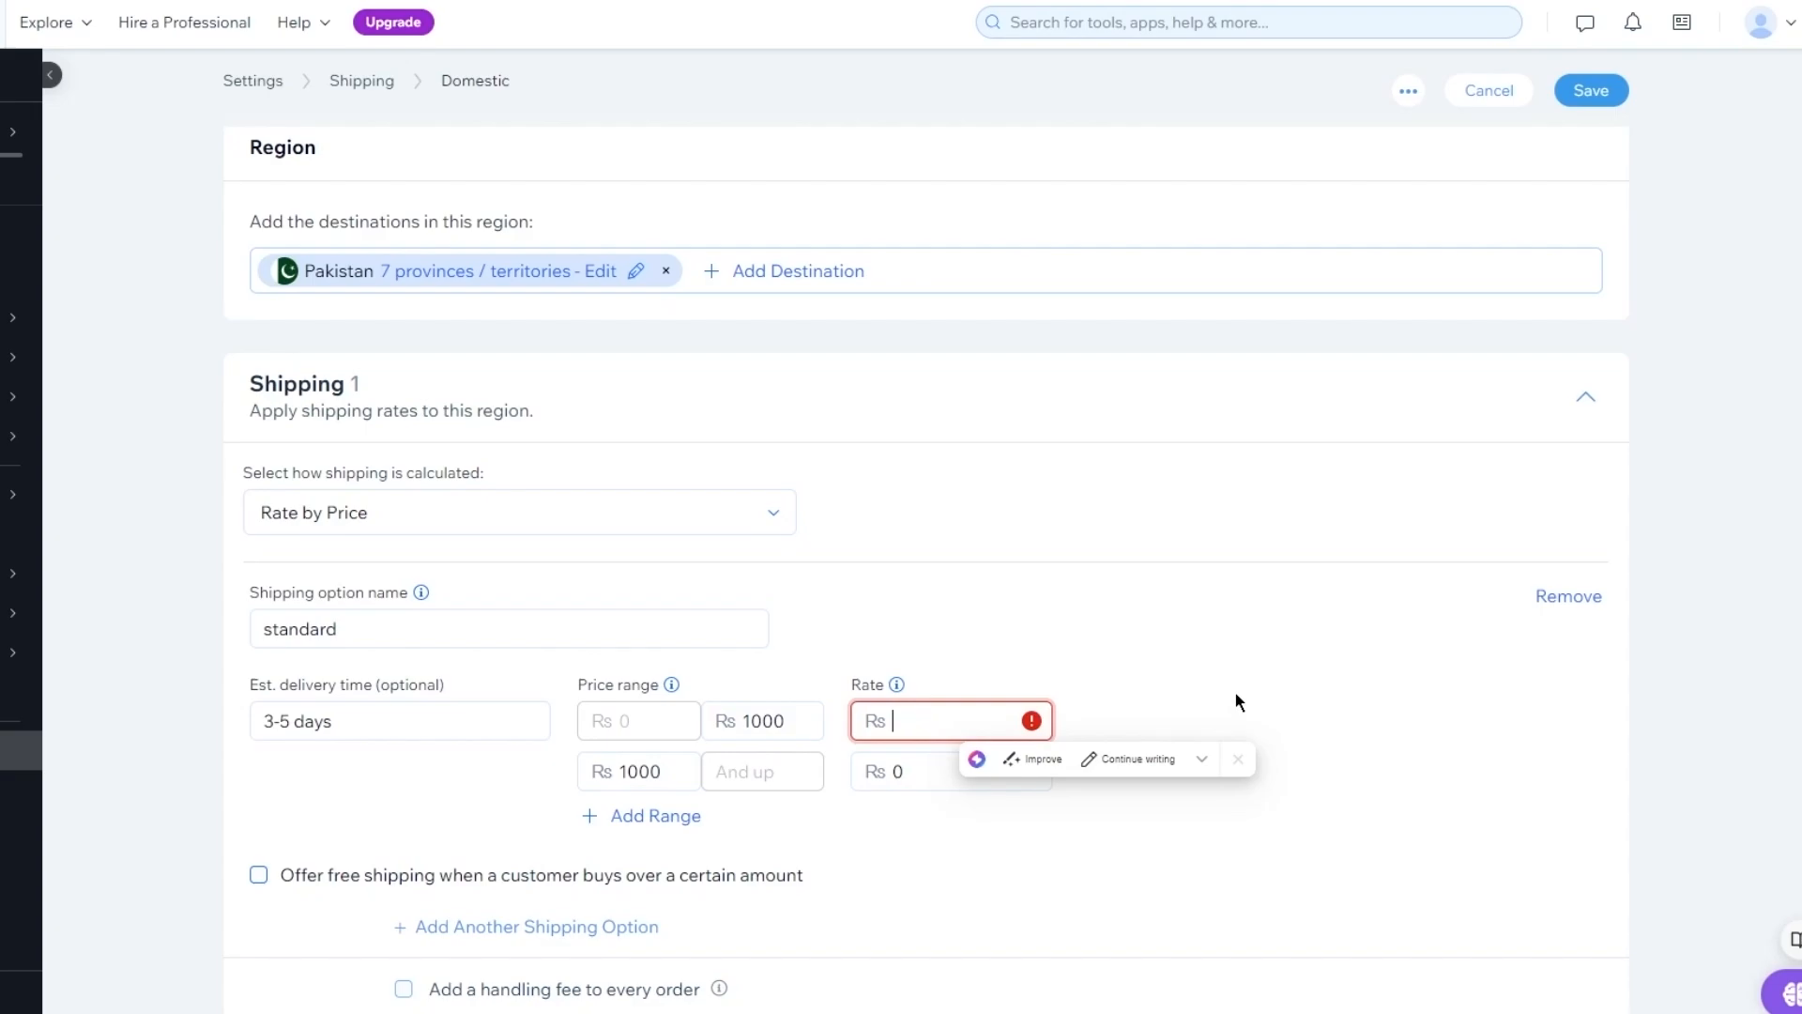
{"action": "type", "text": "1"}
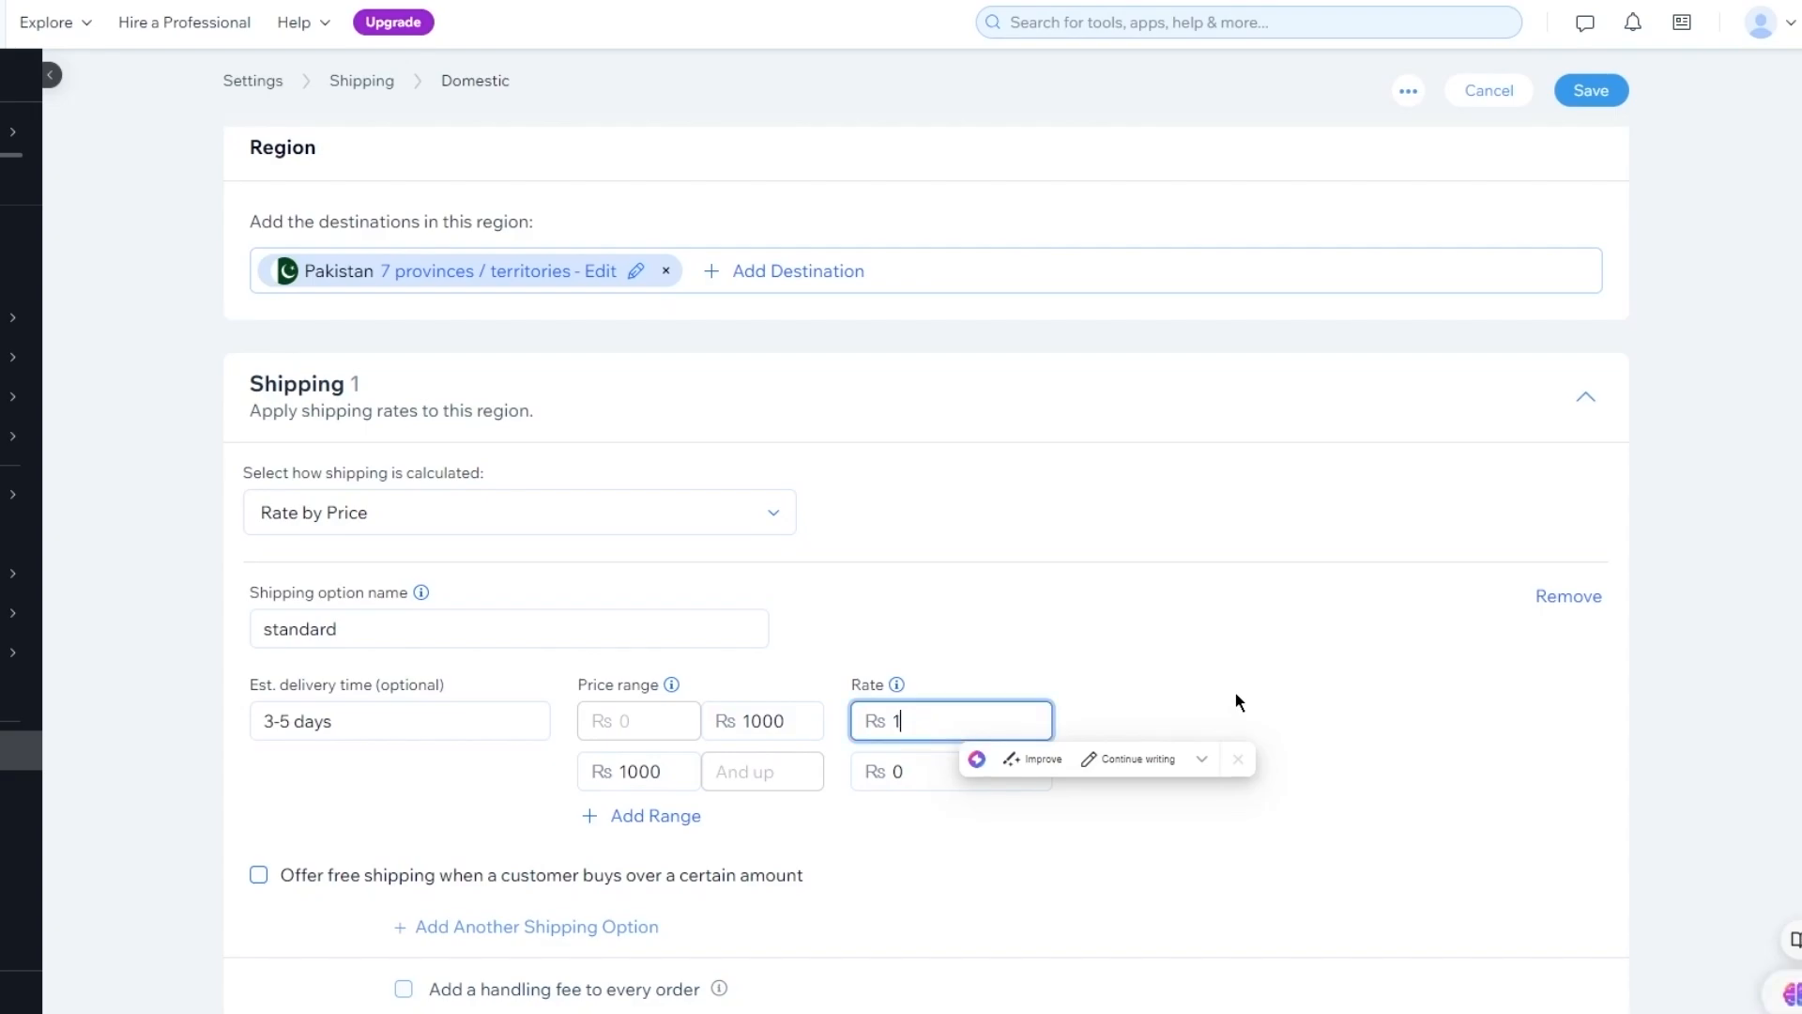
{"action": "type", "text": "5000"}
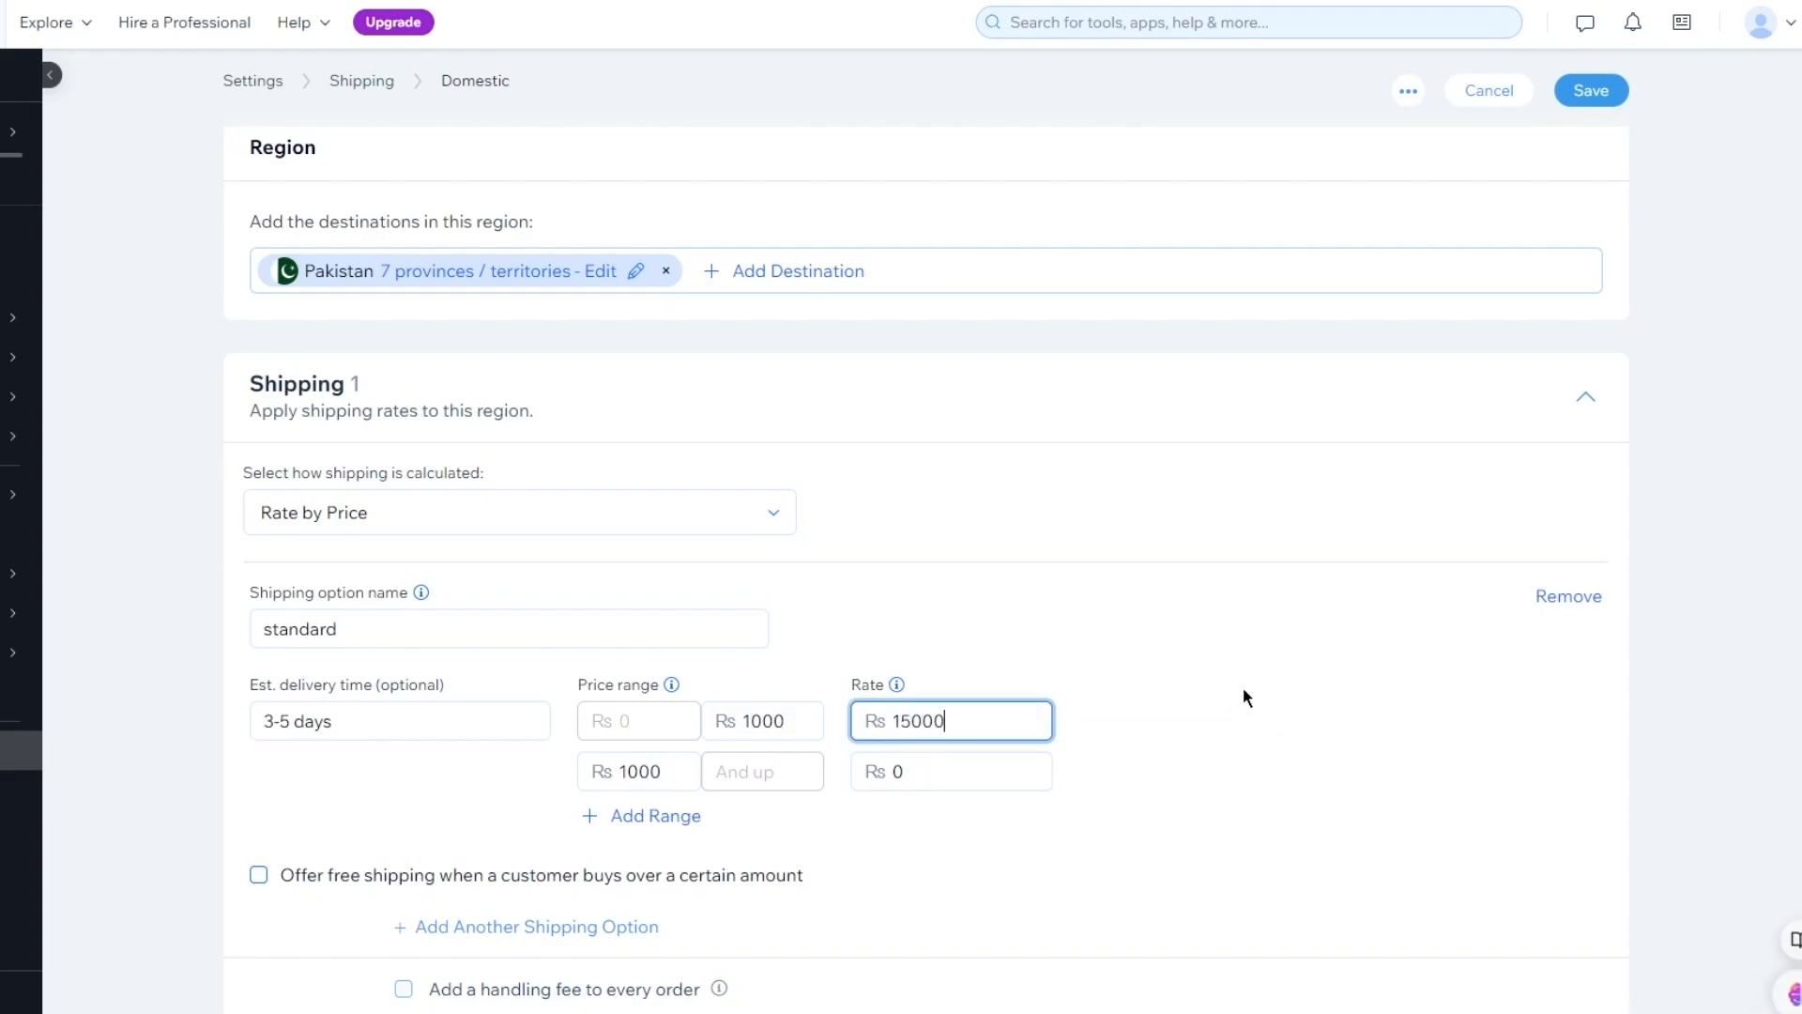
{"action": "key", "text": "BackSpace"}
{"action": "left_click", "coordinate": [652, 771]}
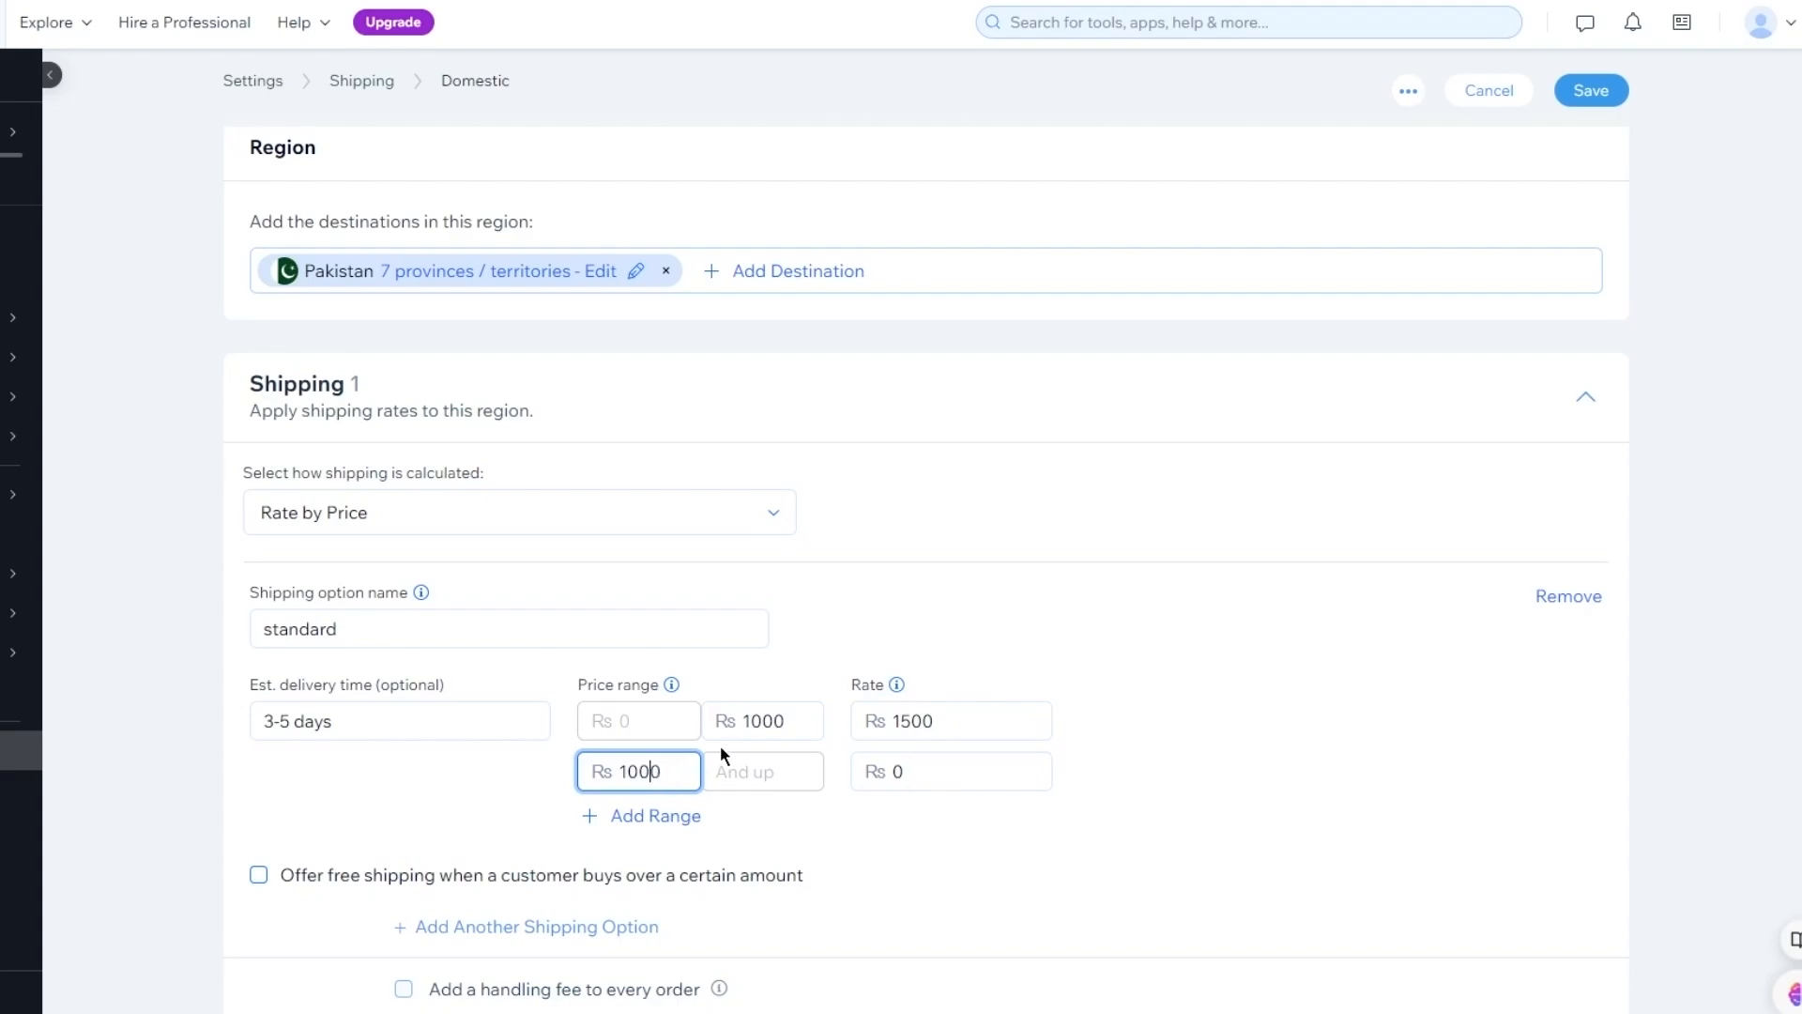
{"action": "double_click", "coordinate": [678, 758]}
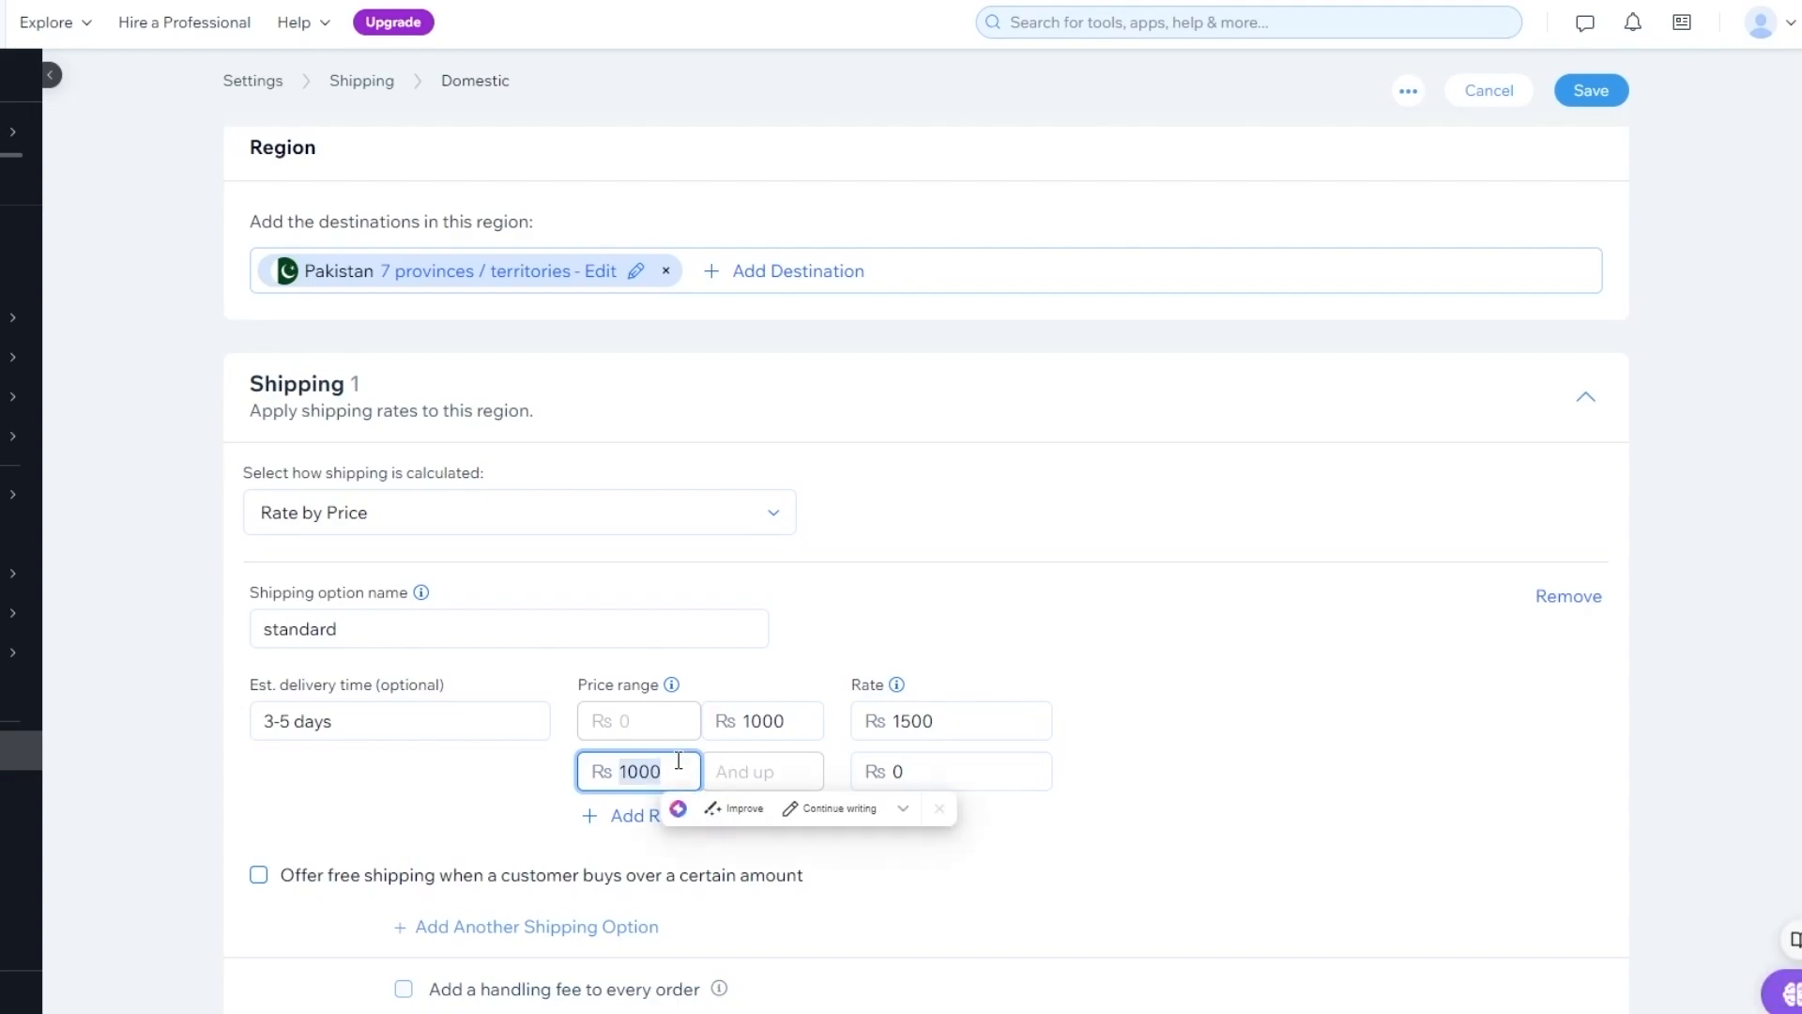
{"action": "left_click", "coordinate": [959, 757]}
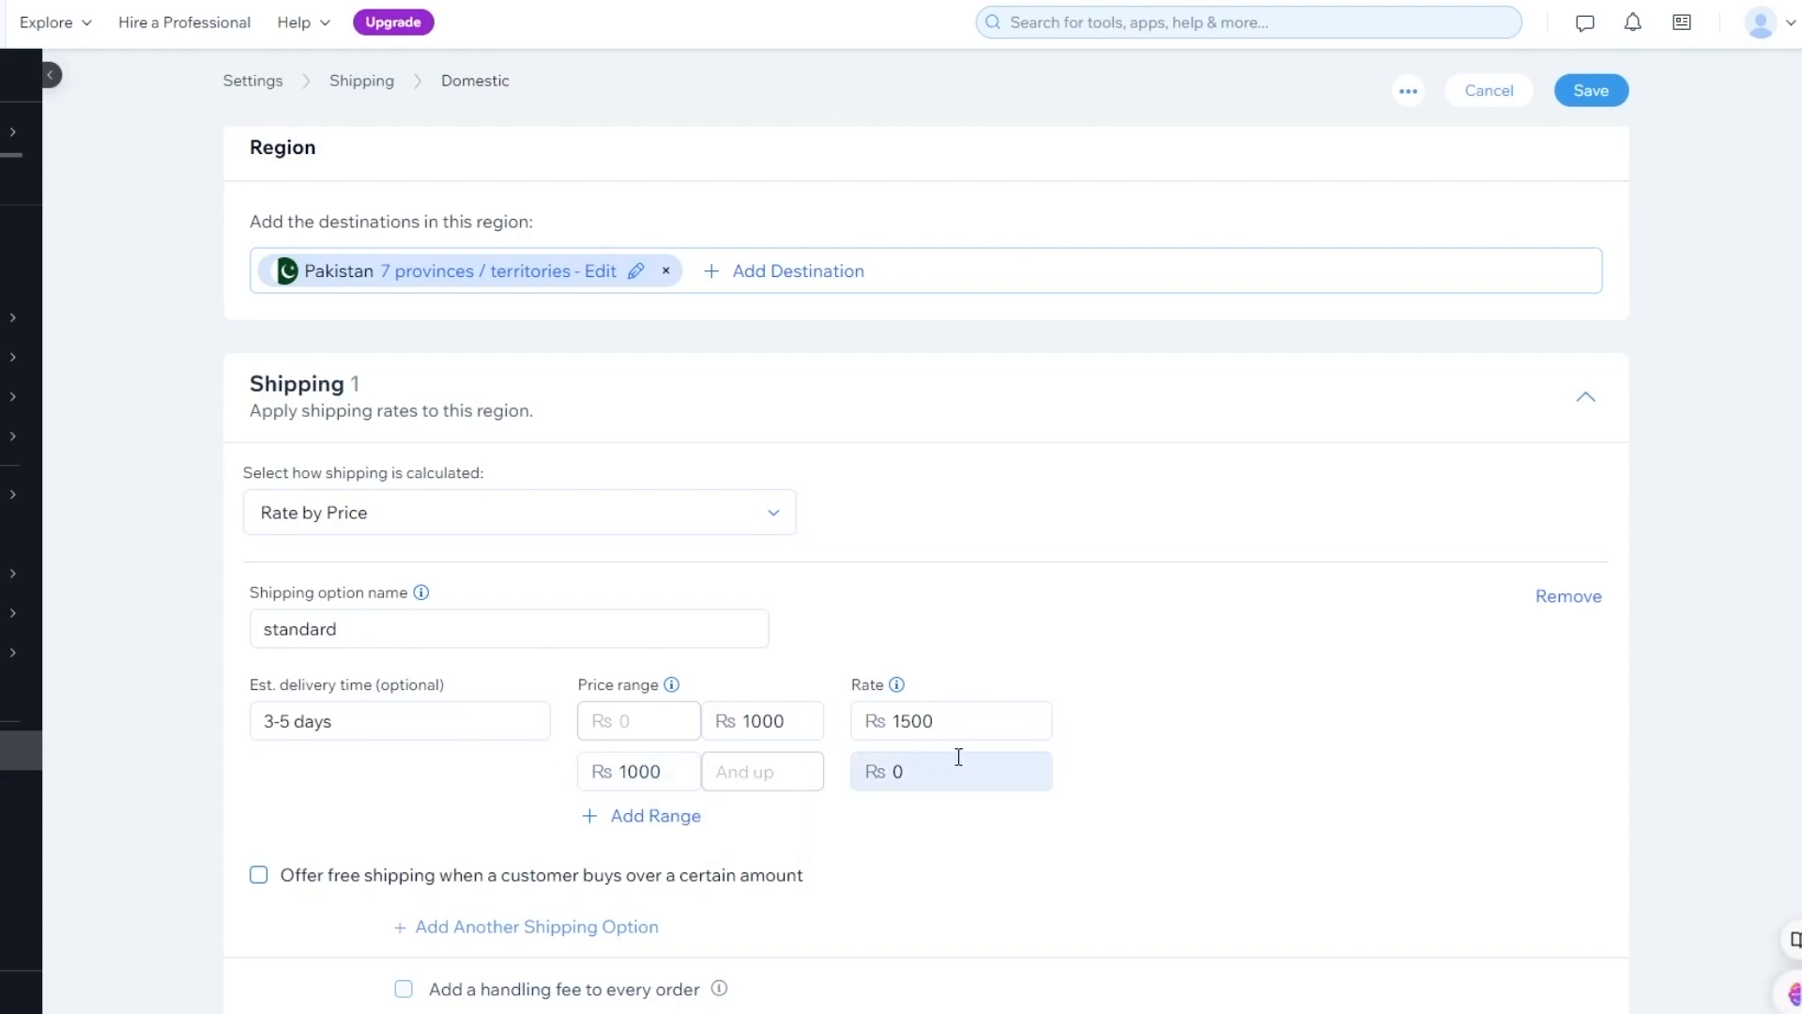
{"action": "key", "text": "BackSpace"}
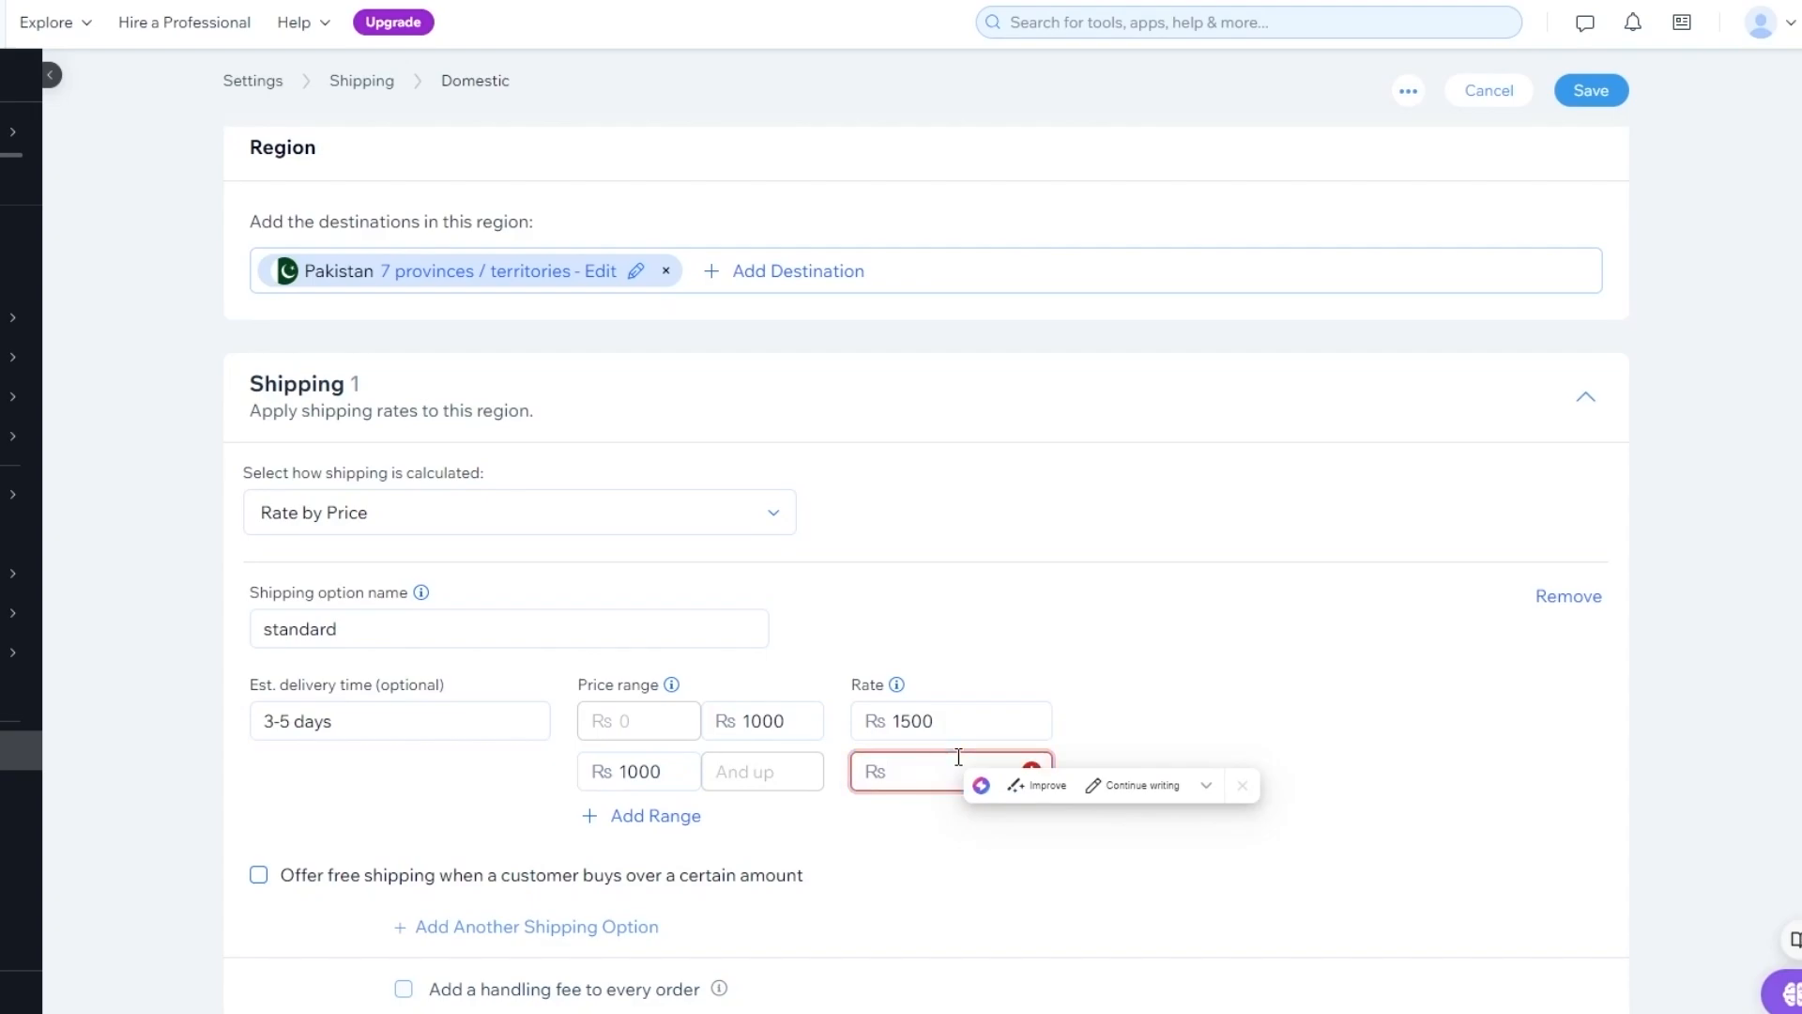
{"action": "type", "text": "5000"}
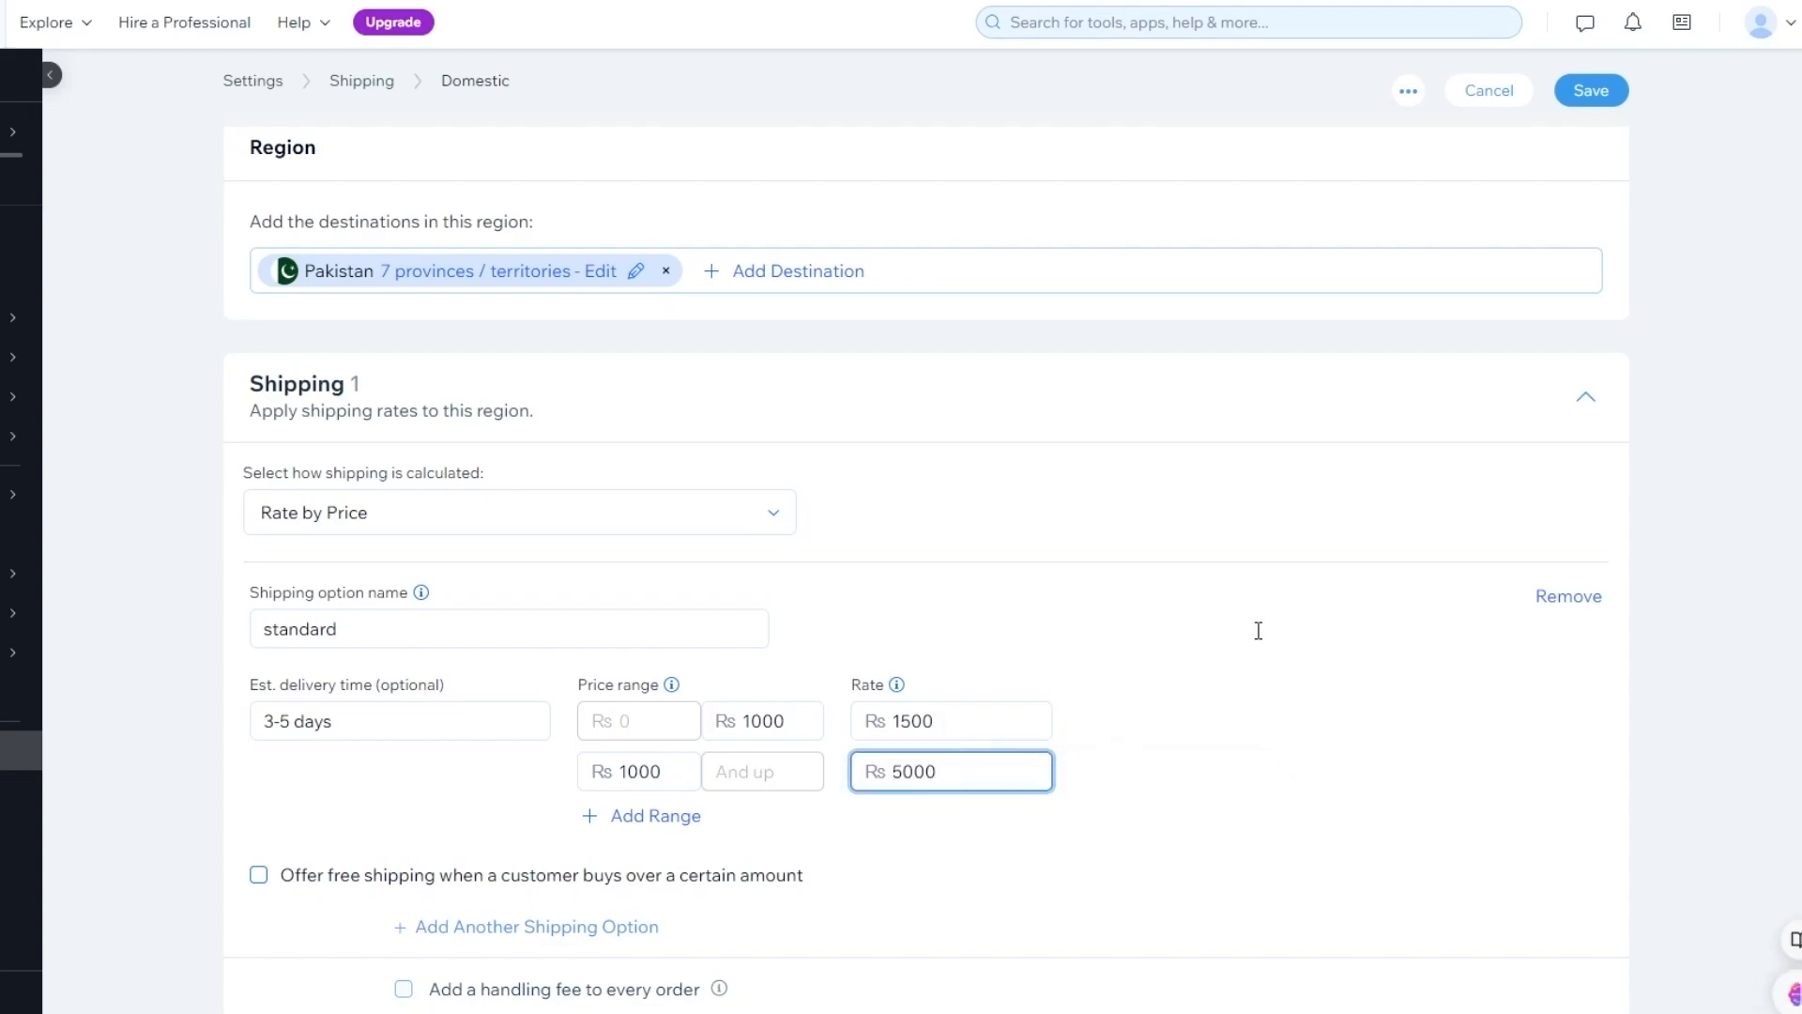
{"action": "left_click", "coordinate": [1219, 713]}
{"action": "scroll", "coordinate": [1161, 761], "scroll_direction": "down", "scroll_amount": 2}
{"action": "scroll", "coordinate": [1161, 760], "scroll_direction": "down", "scroll_amount": 3}
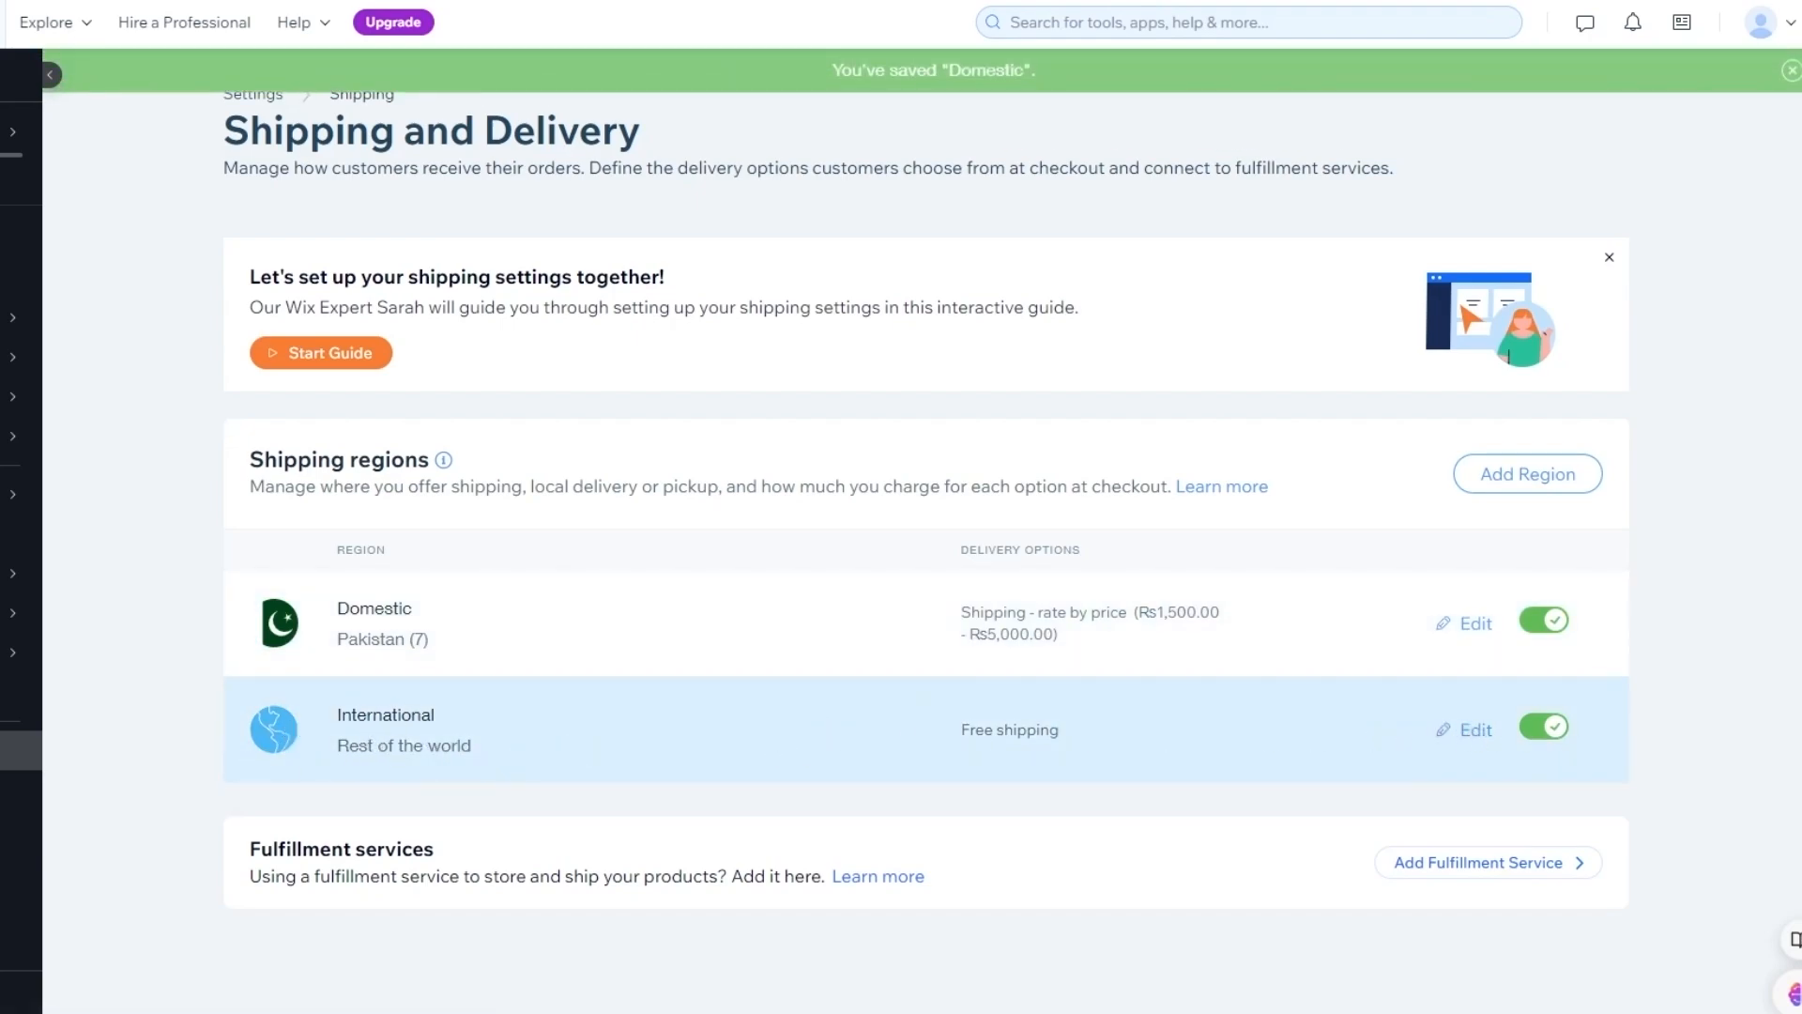
Step: Switch the International region's shipping to a Flat Rate option named 'Standard'
{"action": "left_click", "coordinate": [1466, 729]}
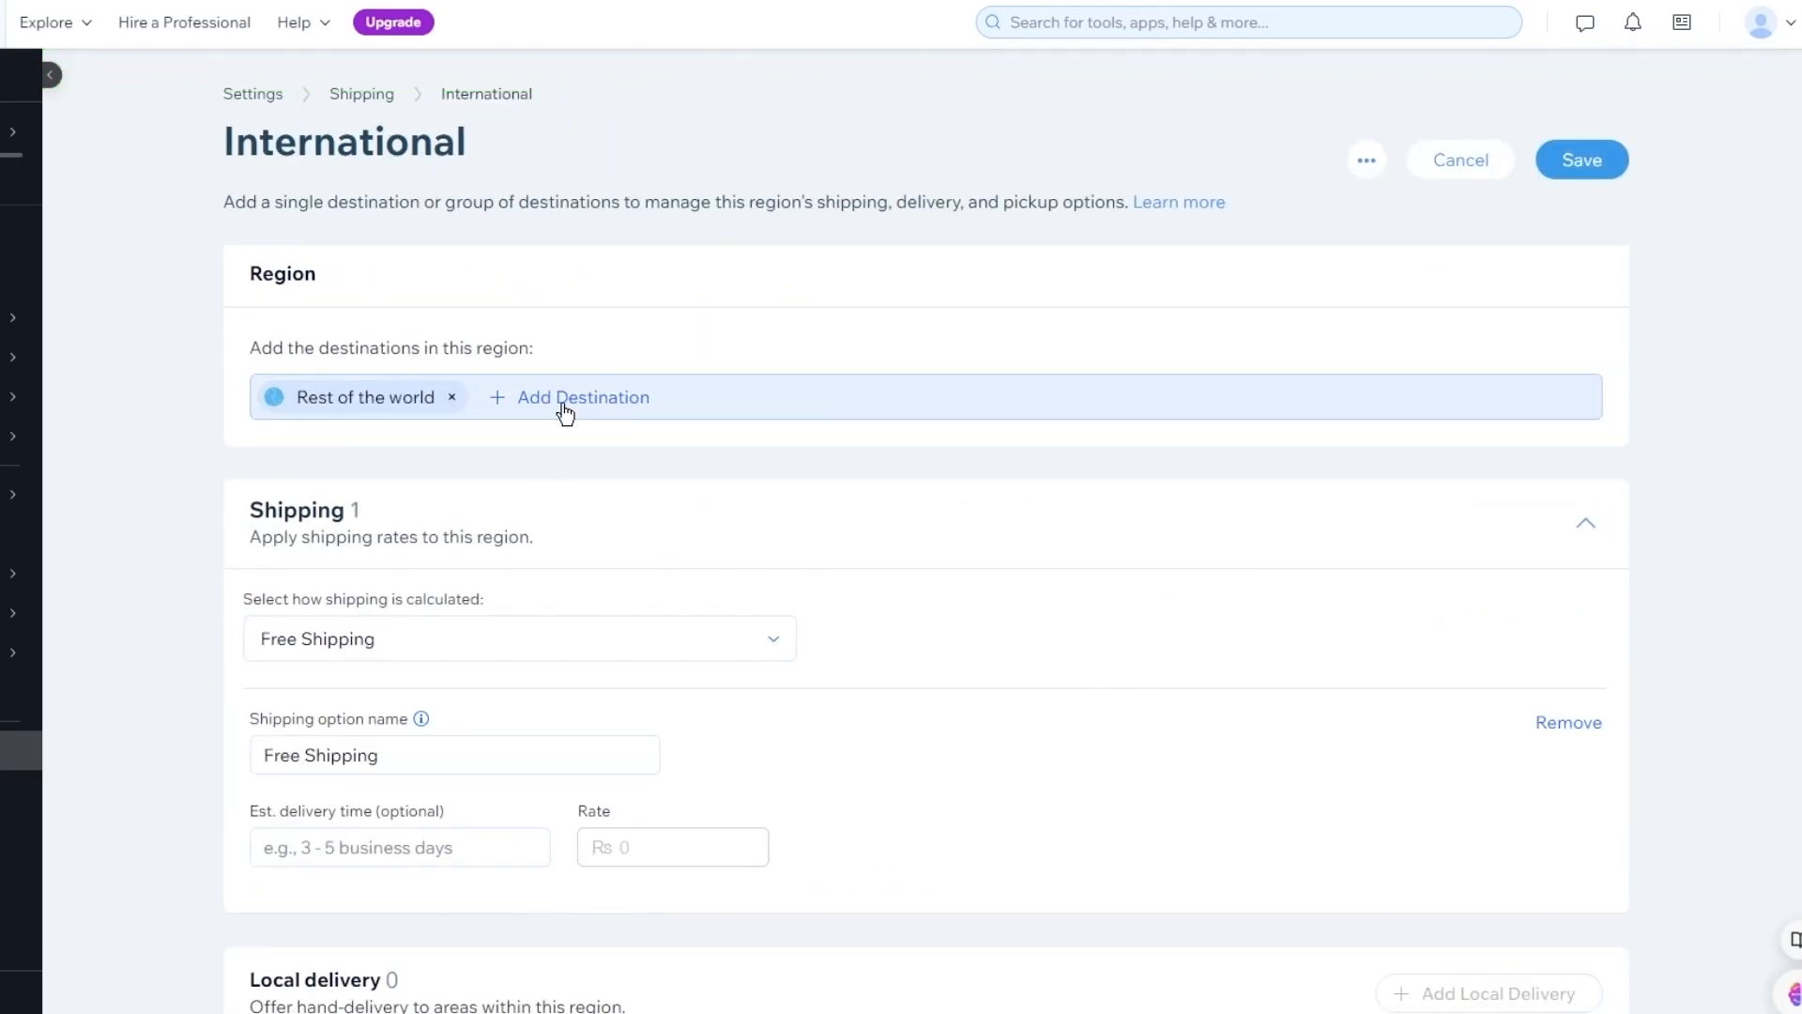
{"action": "scroll", "coordinate": [88, 525], "scroll_direction": "down", "scroll_amount": 3}
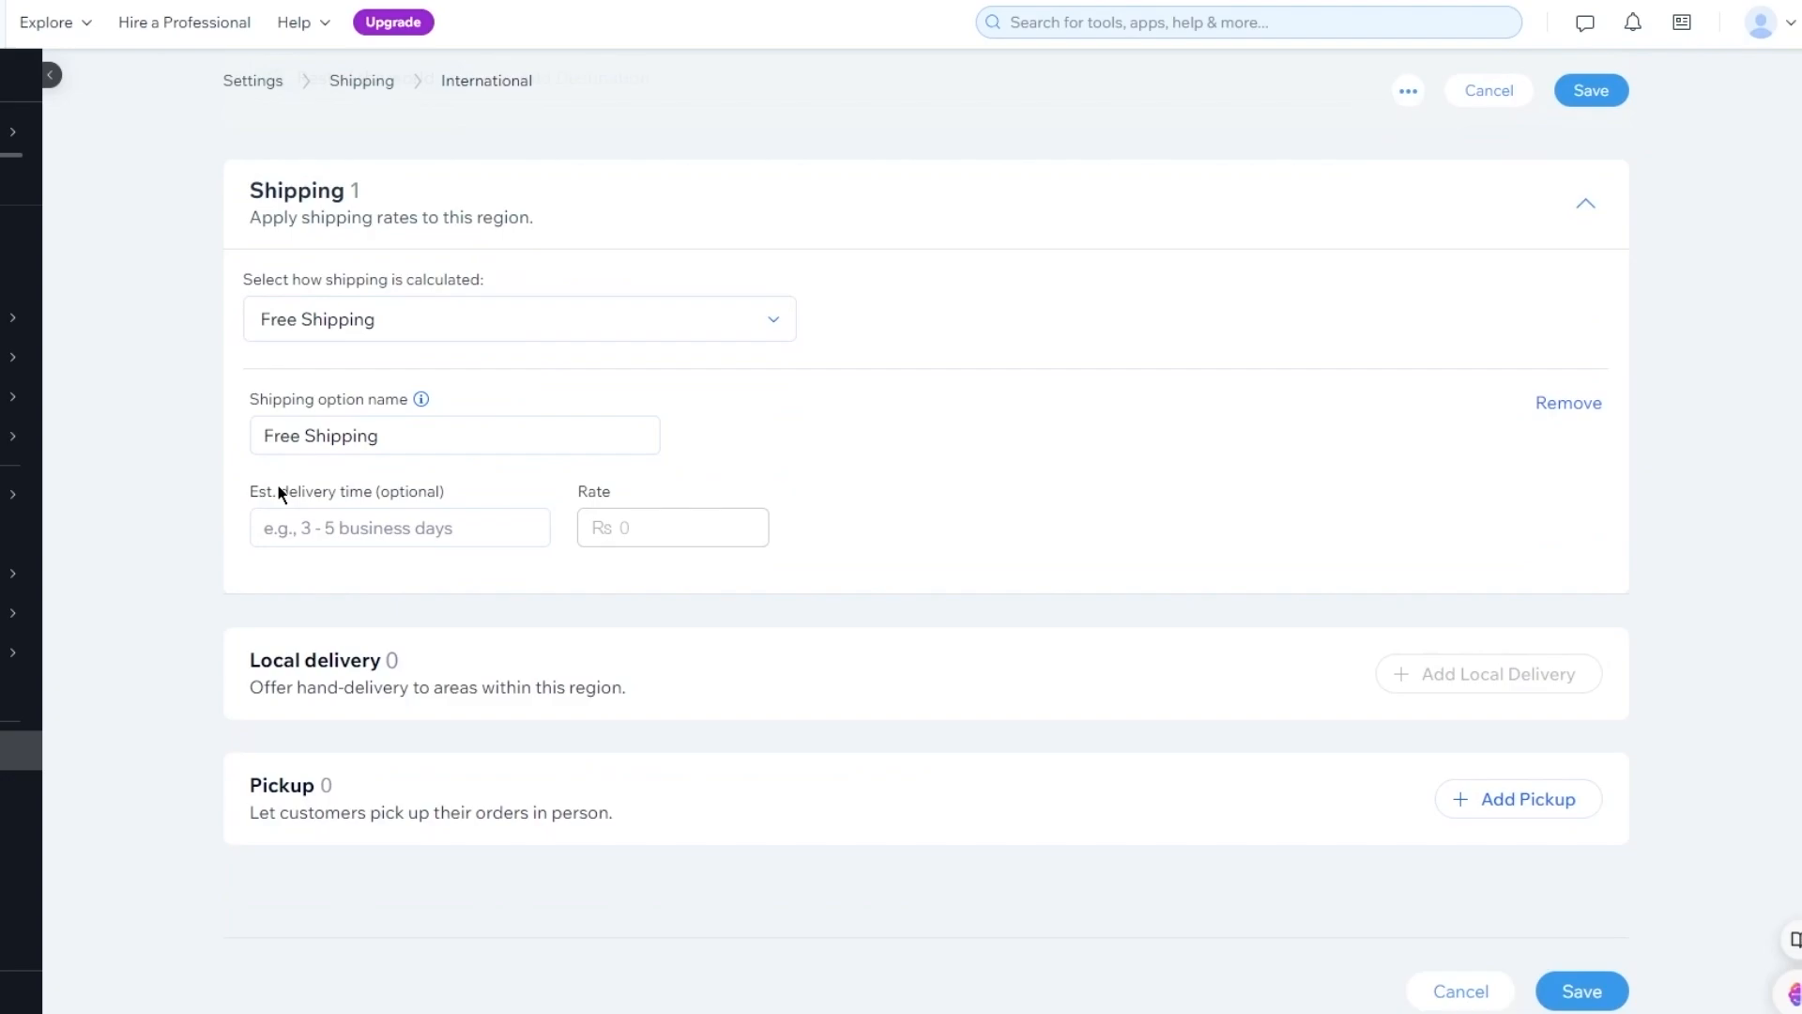
{"action": "left_click", "coordinate": [516, 342]}
{"action": "left_click", "coordinate": [402, 451]}
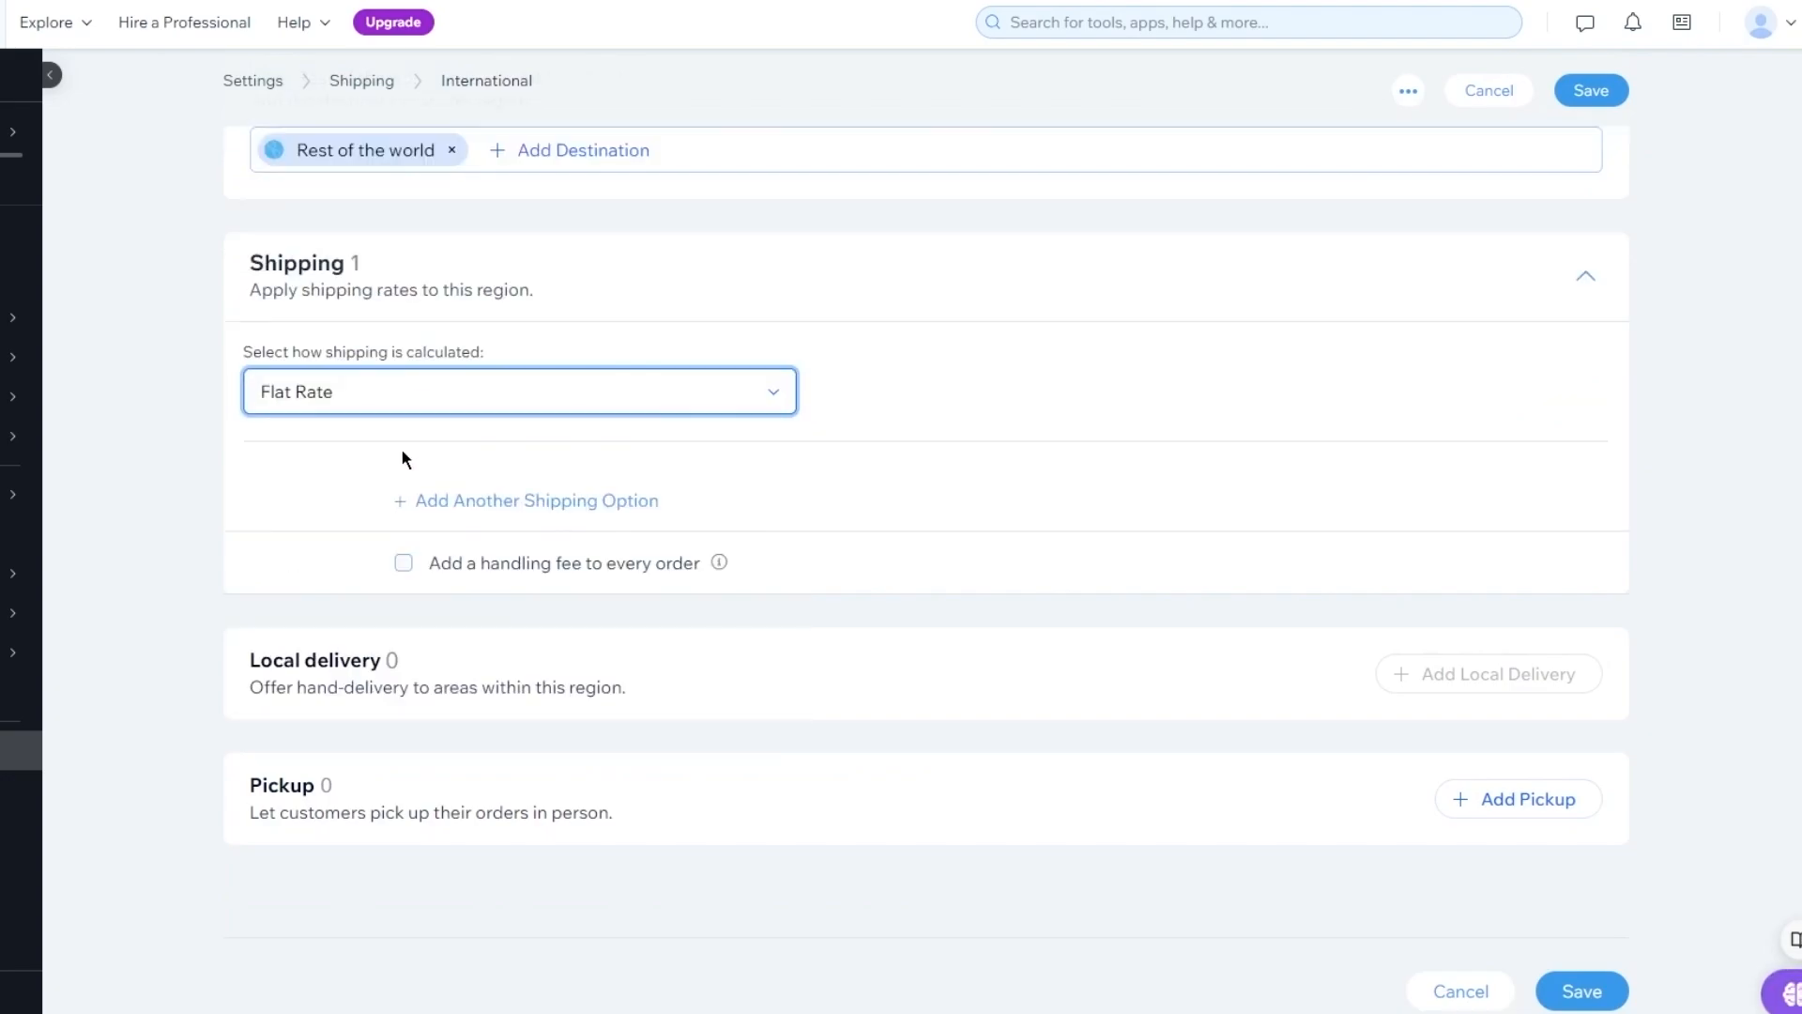
{"action": "left_click", "coordinate": [496, 424]}
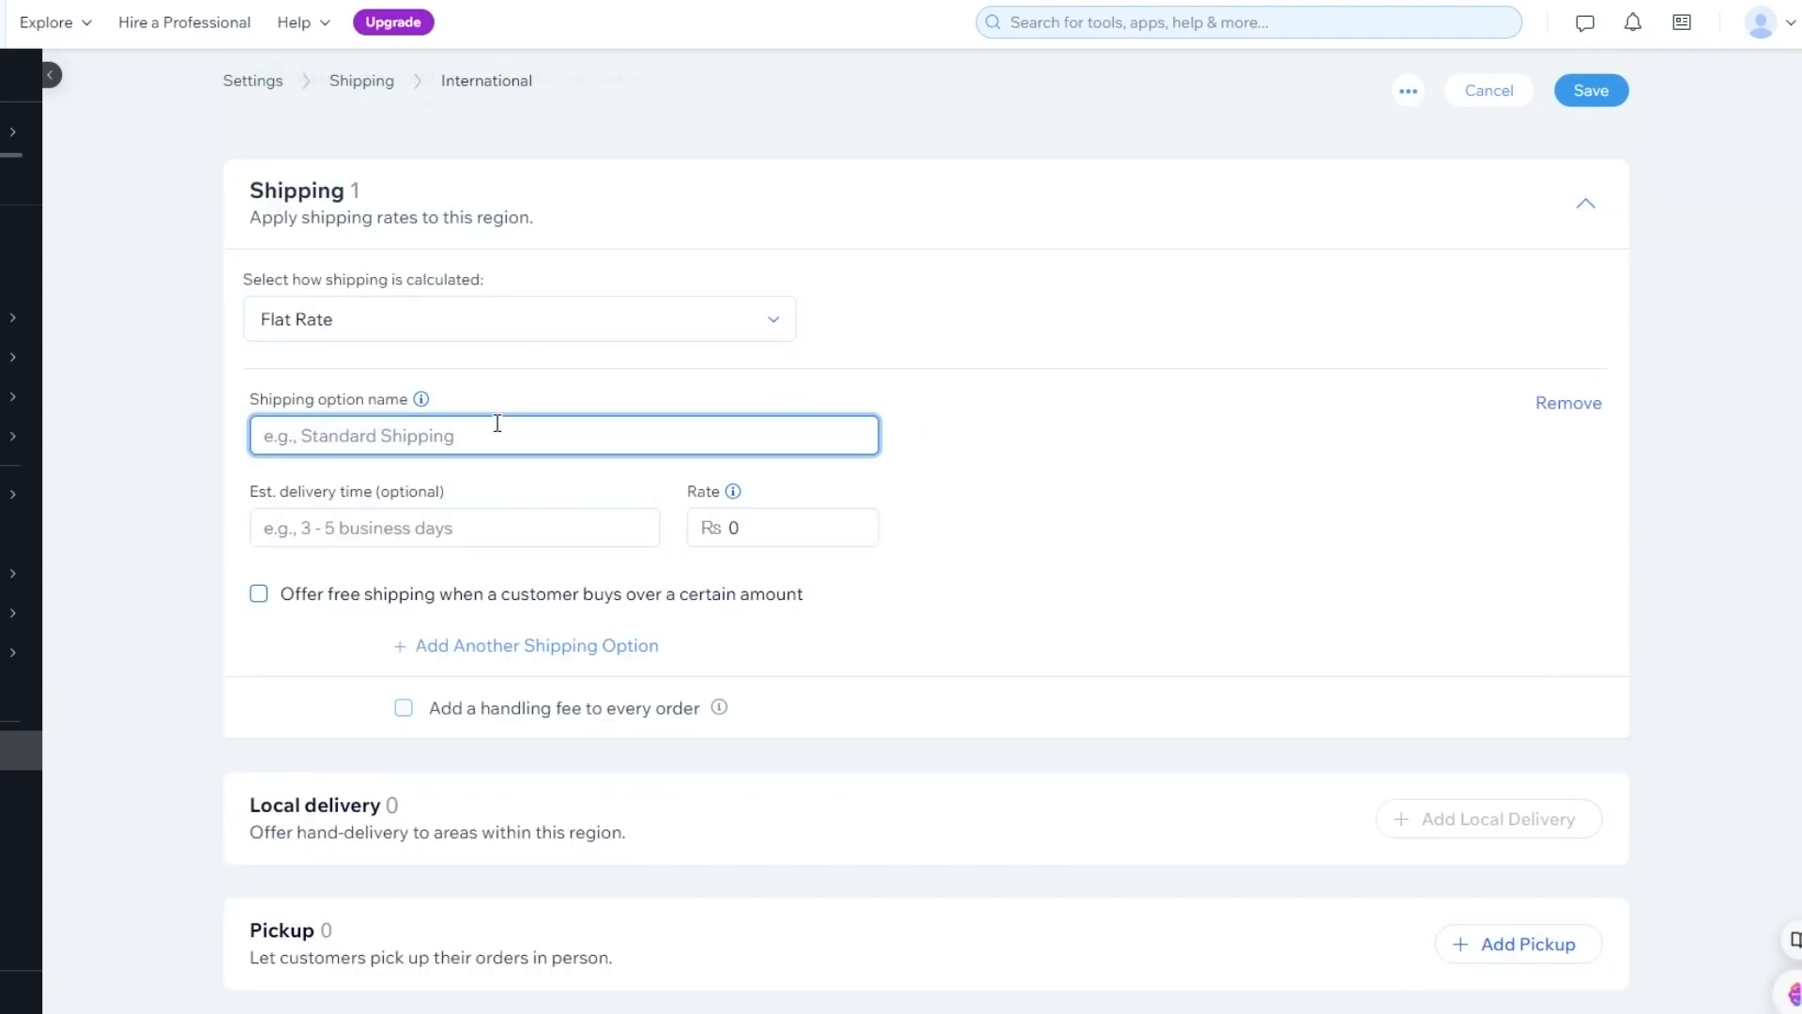
{"action": "type", "text": "Sta"}
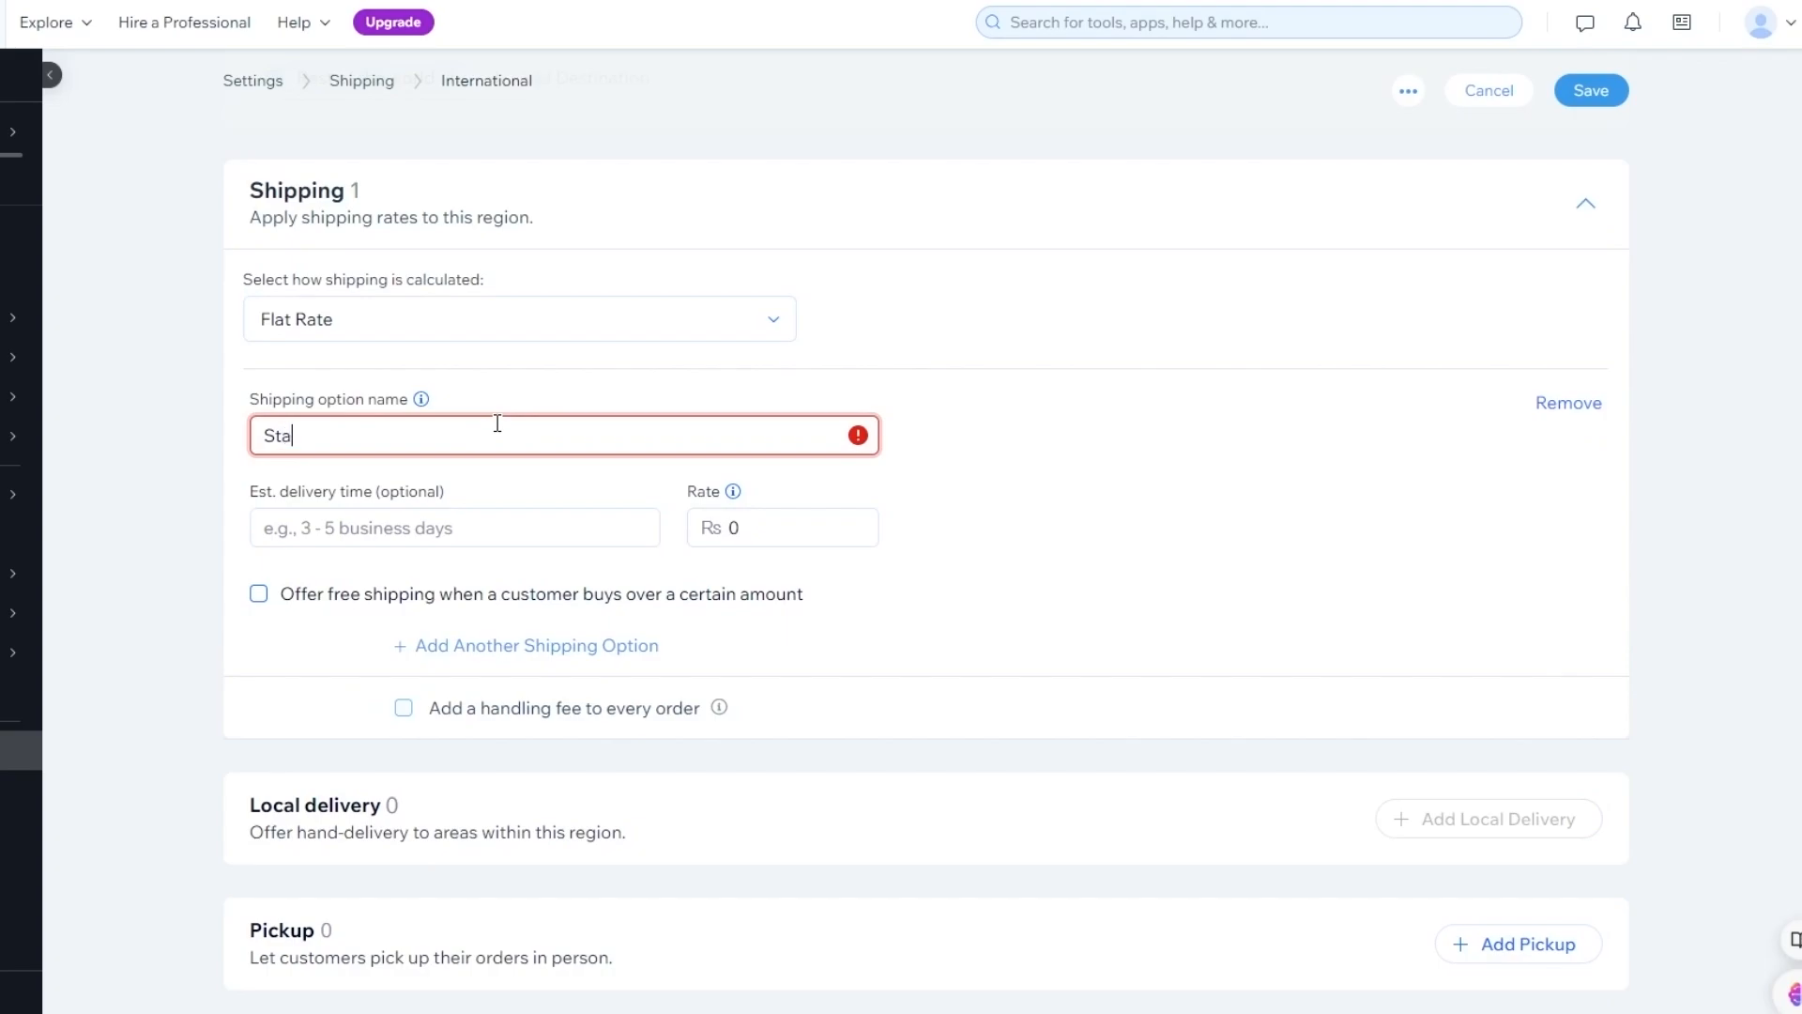
{"action": "type", "text": "ndard"}
Step: Give the Standard option a 5-20 day delivery time and a Rs 12000 rate
{"action": "left_click", "coordinate": [443, 527]}
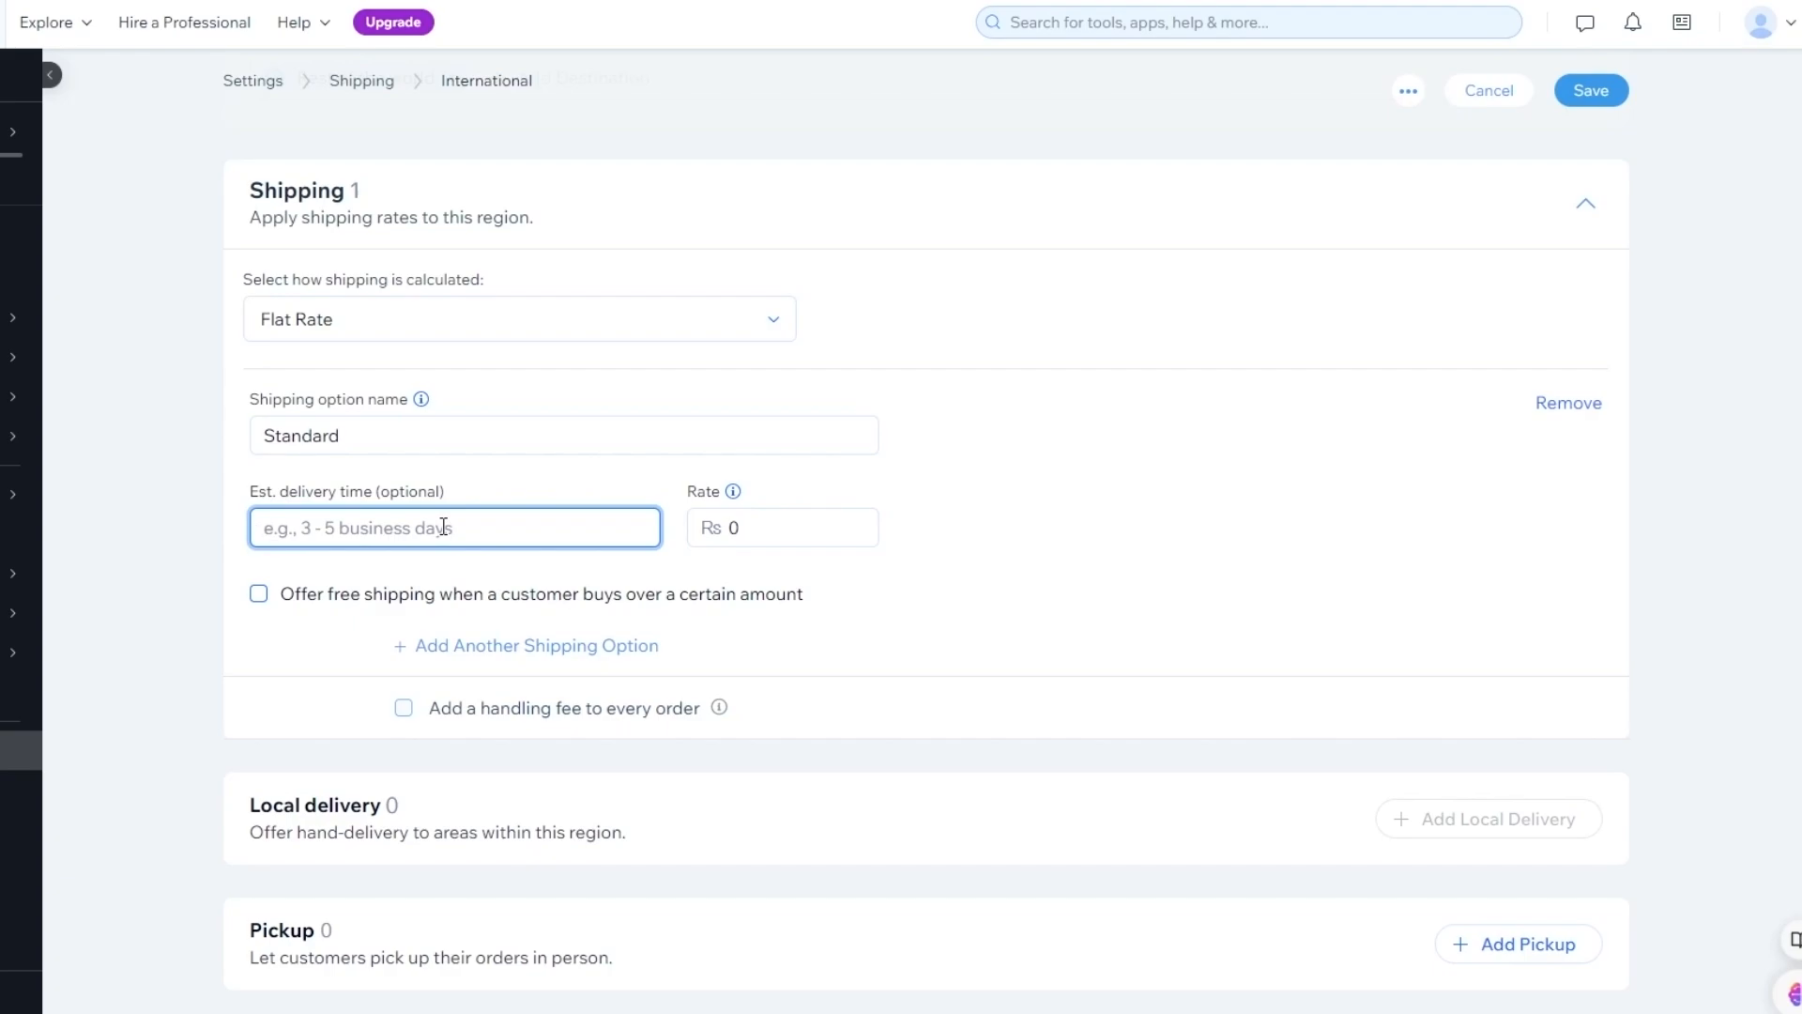
{"action": "type", "text": "5-20"}
{"action": "left_click", "coordinate": [1277, 575]}
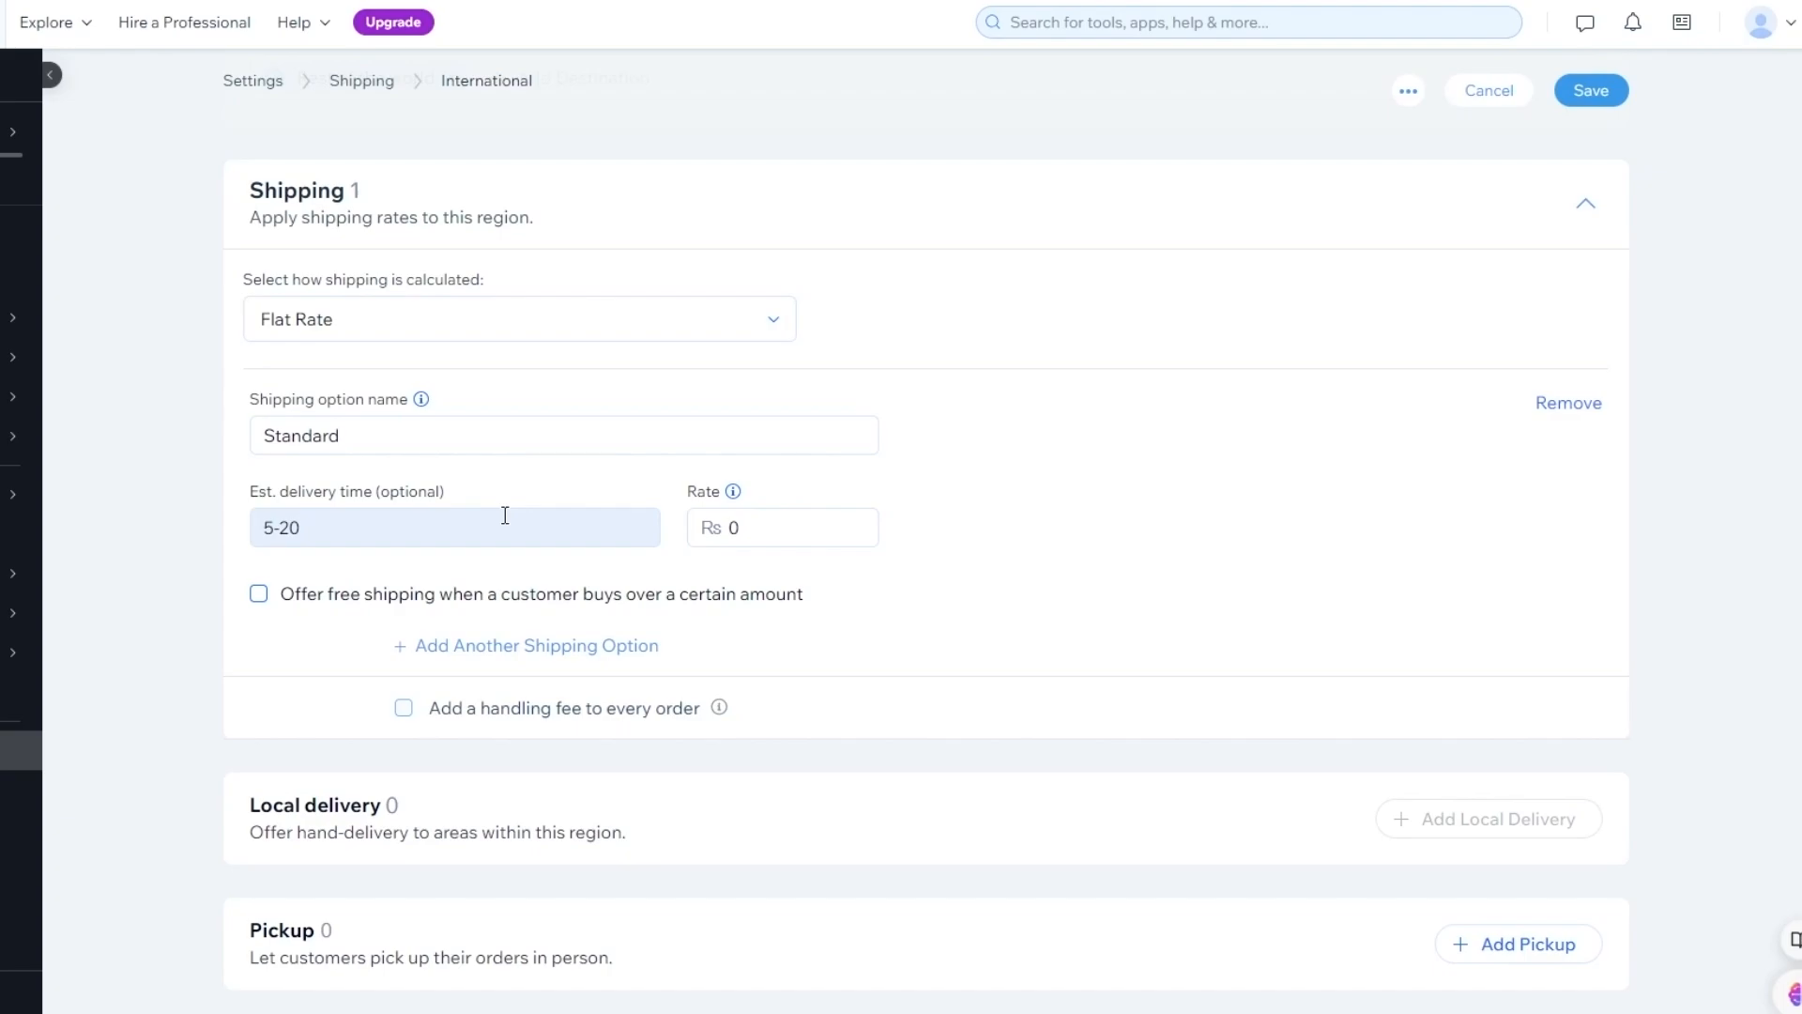
{"action": "left_click", "coordinate": [809, 527]}
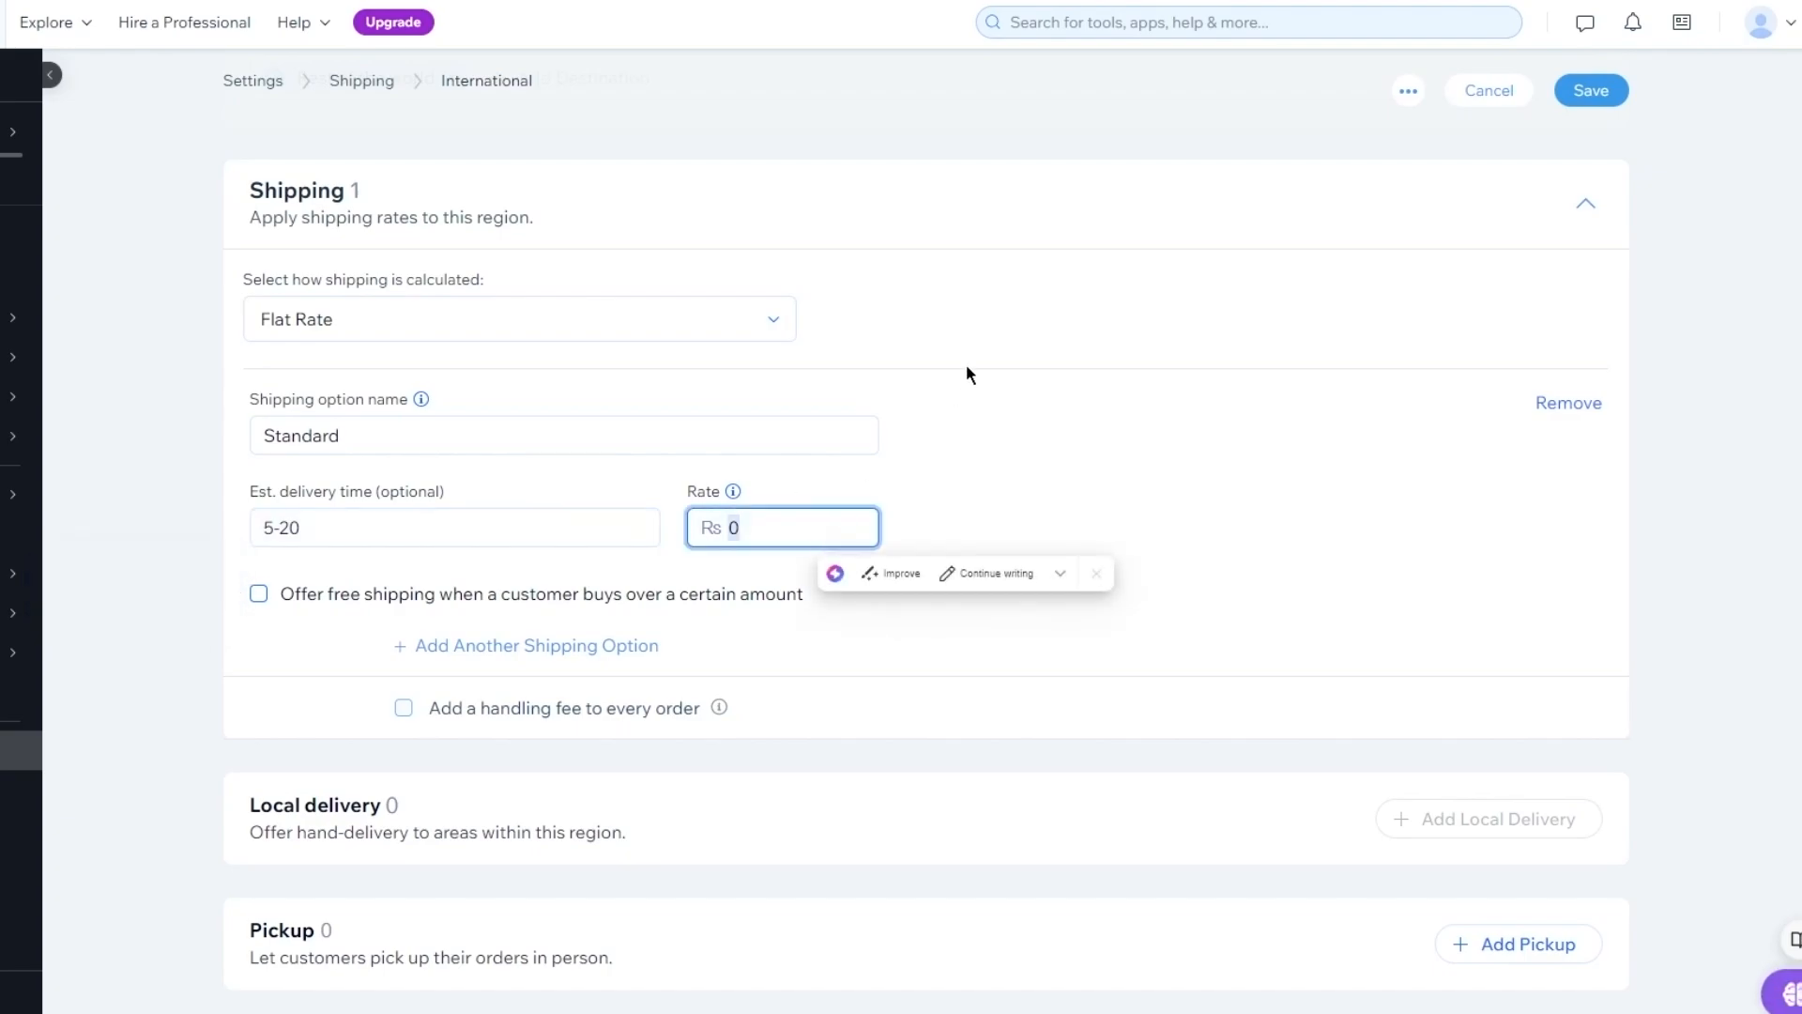
{"action": "type", "text": "12000"}
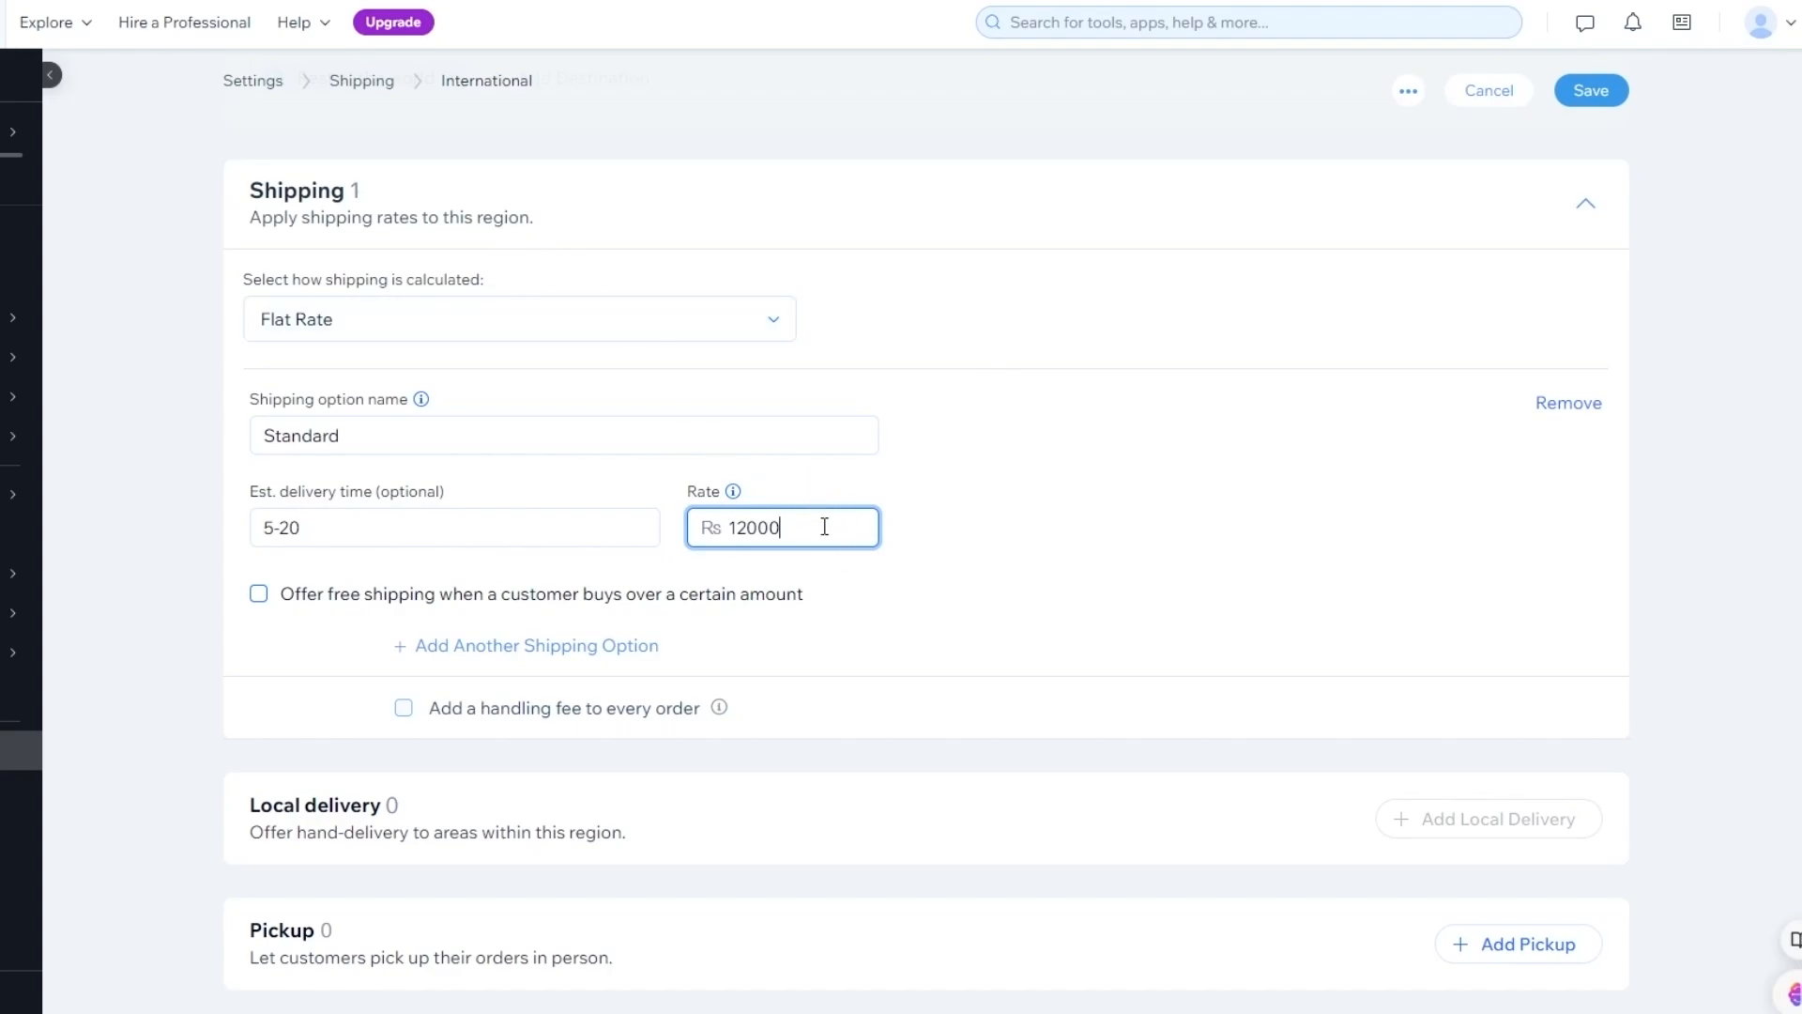
{"action": "left_click", "coordinate": [1031, 523]}
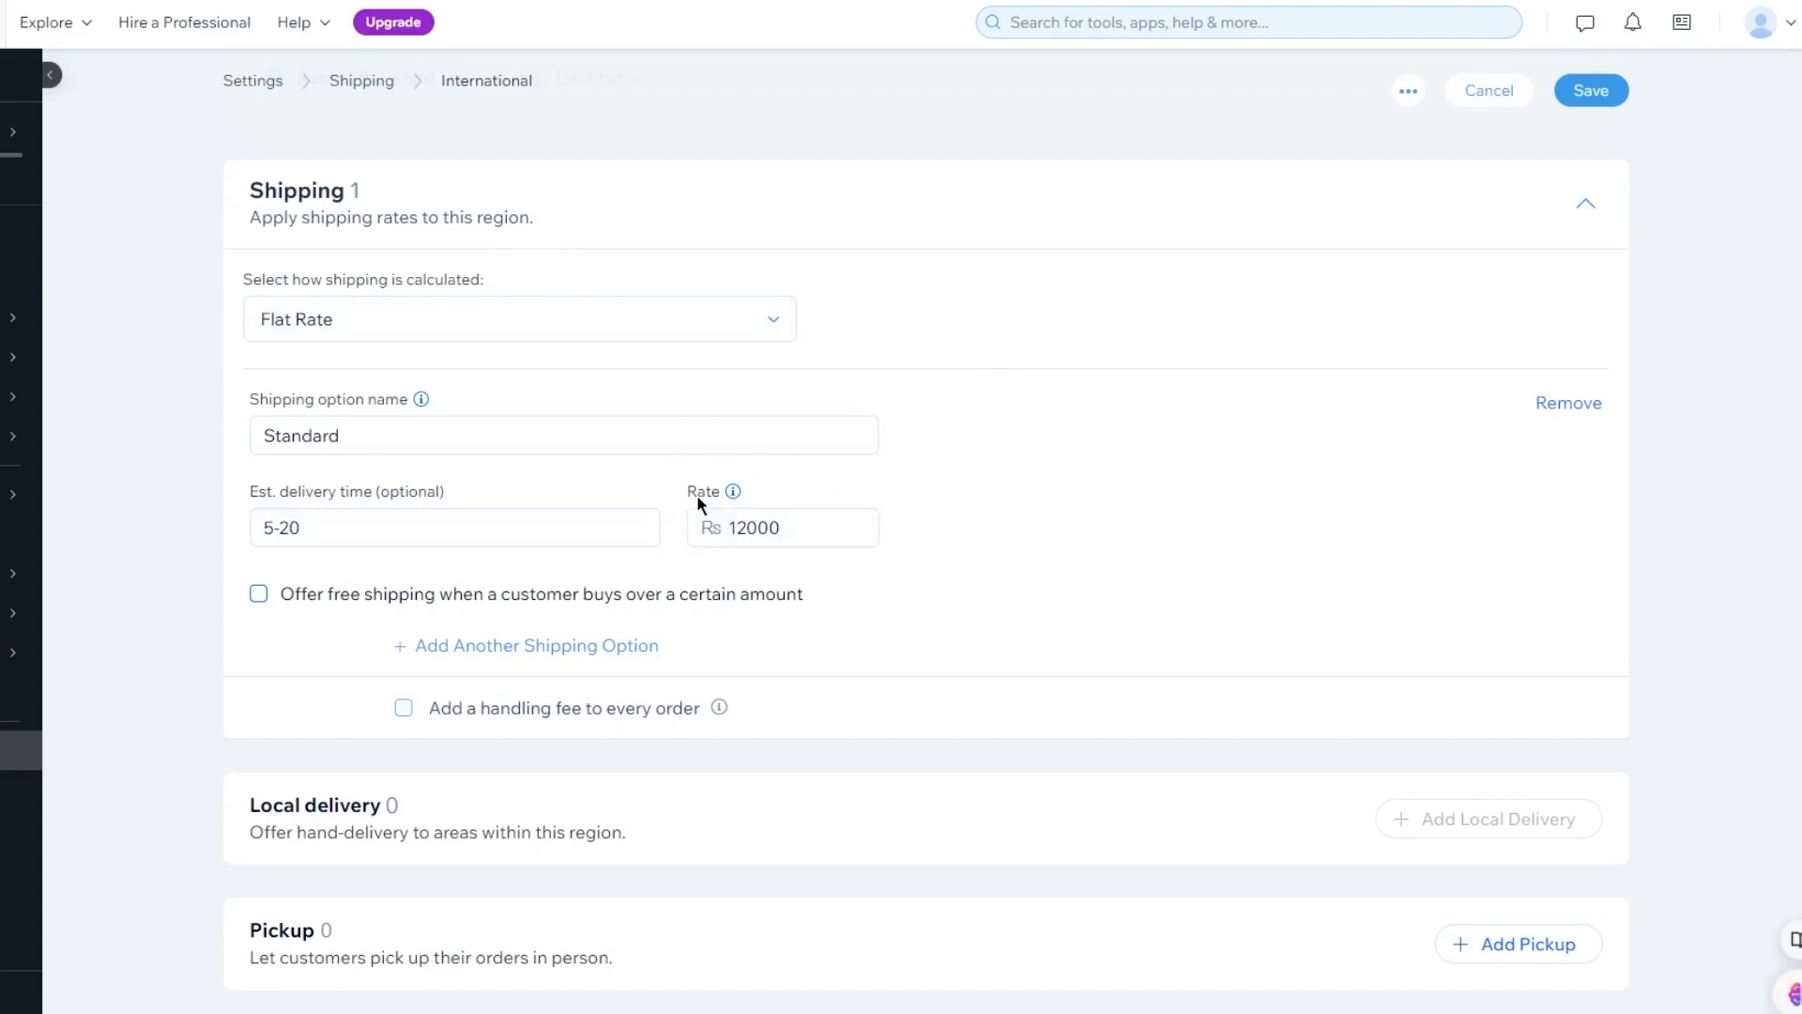
{"action": "scroll", "coordinate": [1140, 593], "scroll_direction": "down", "scroll_amount": 1}
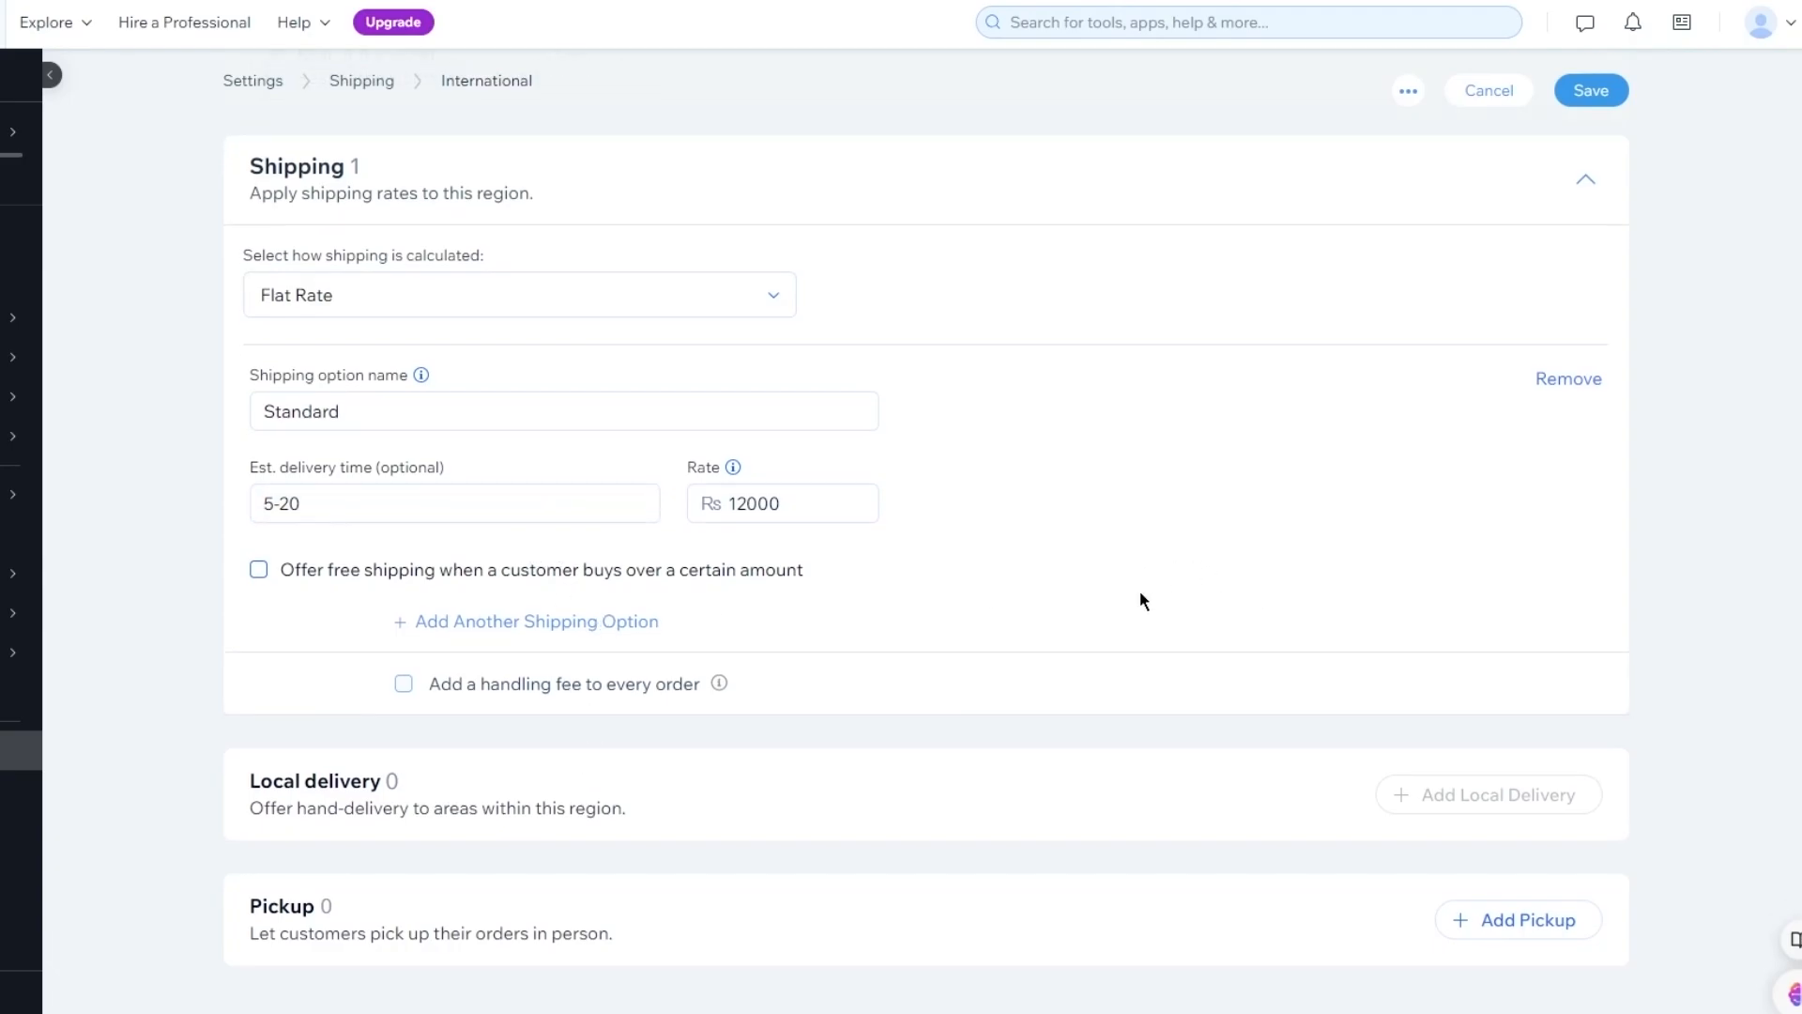
{"action": "scroll", "coordinate": [1140, 592], "scroll_direction": "down", "scroll_amount": 2}
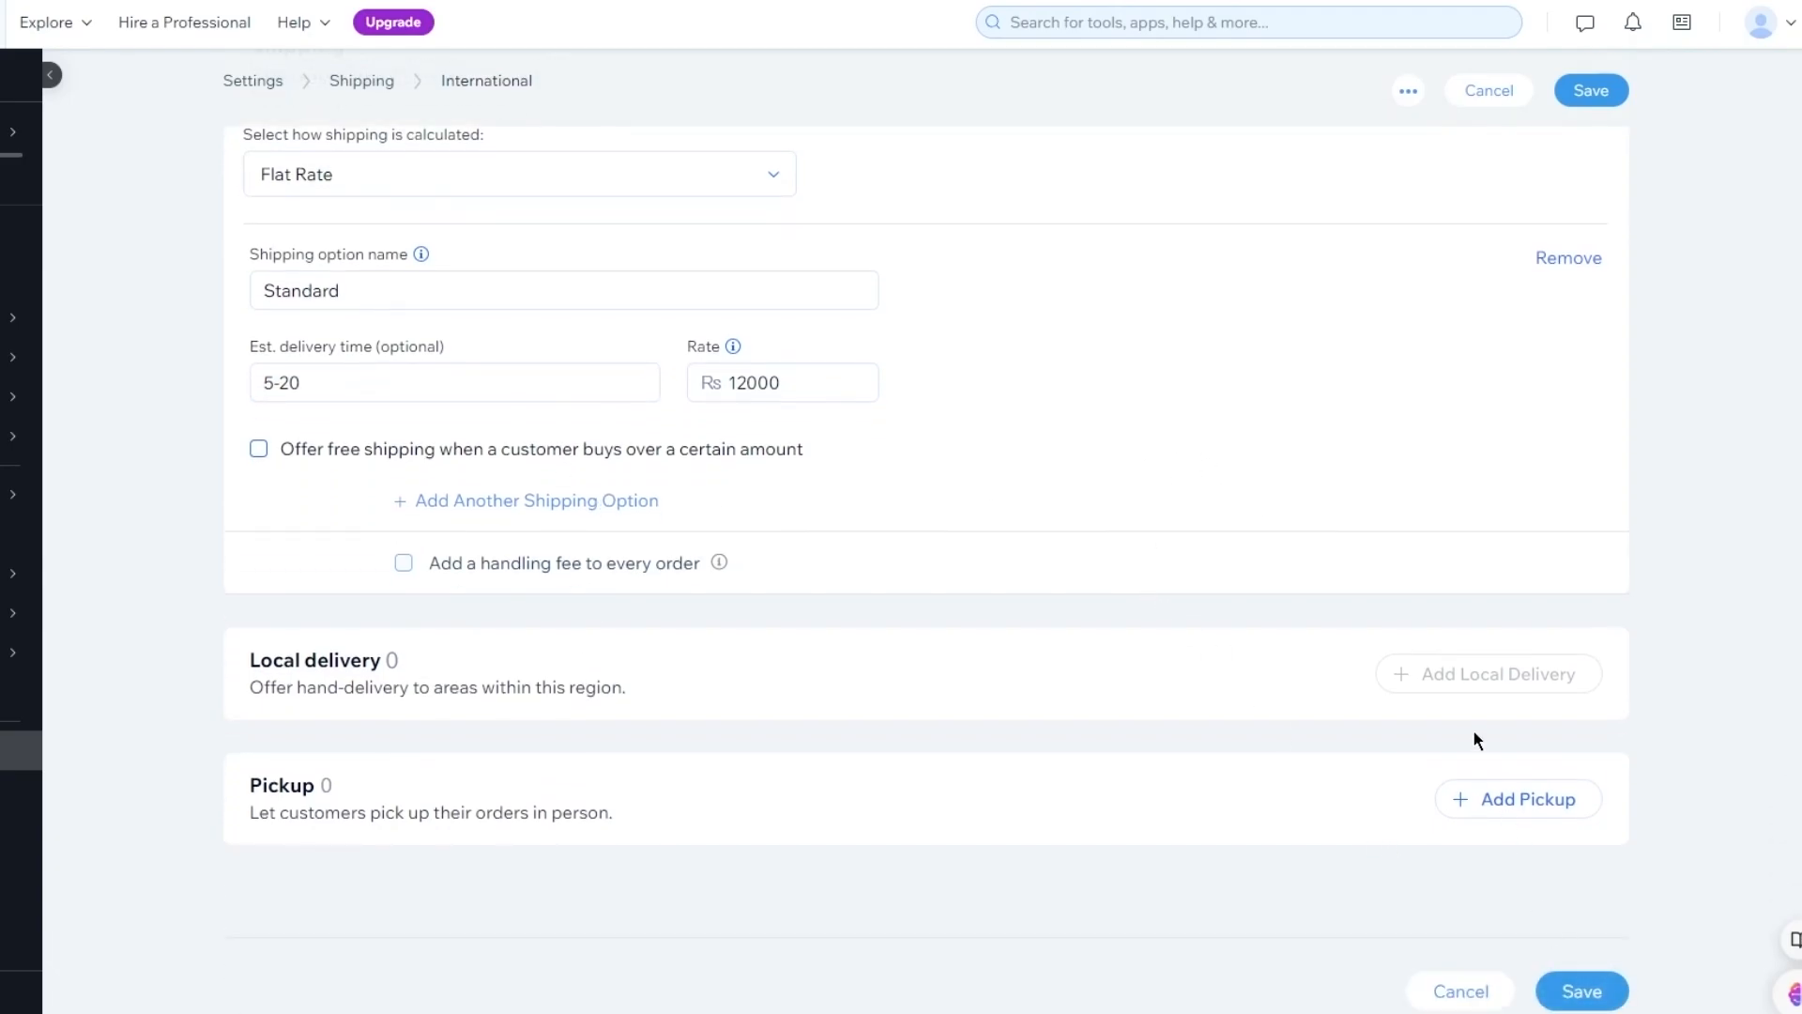
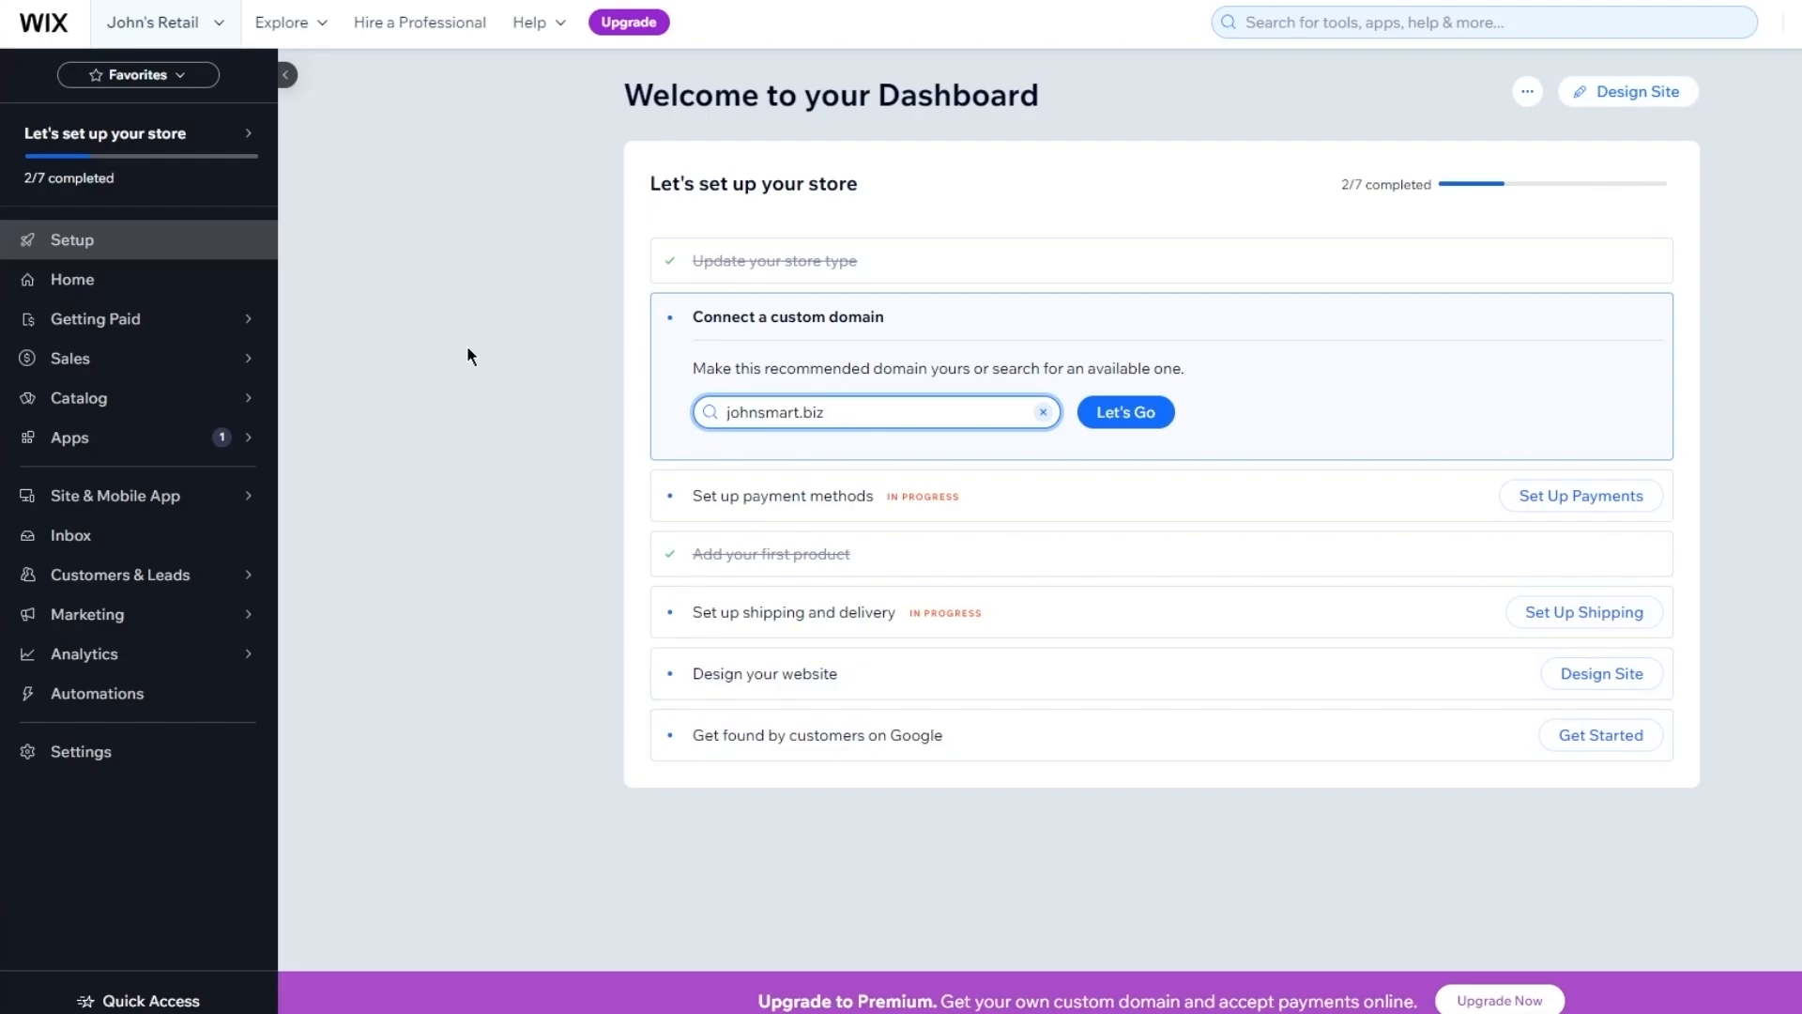
Step: Start Design Site from the dashboard and read the AI-design and template options
{"action": "left_click", "coordinate": [1596, 678]}
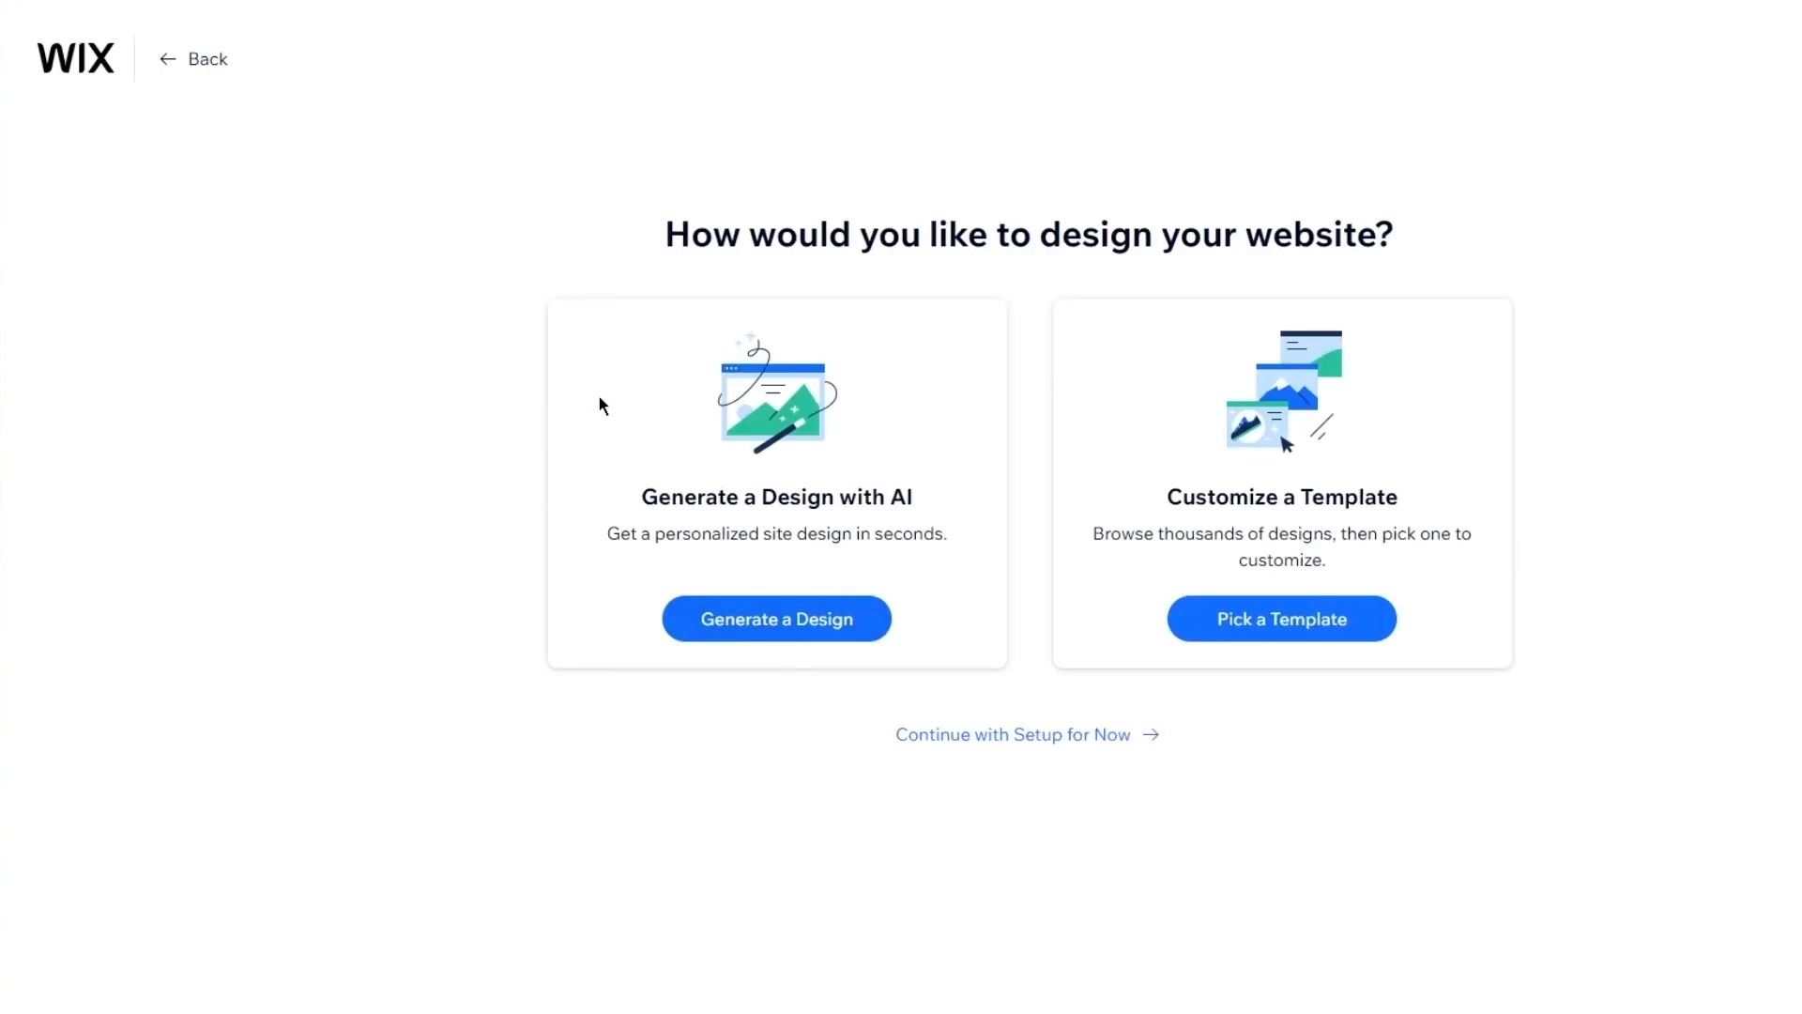
{"action": "left_click_drag", "start_coordinate": [685, 224], "coordinate": [1579, 210]}
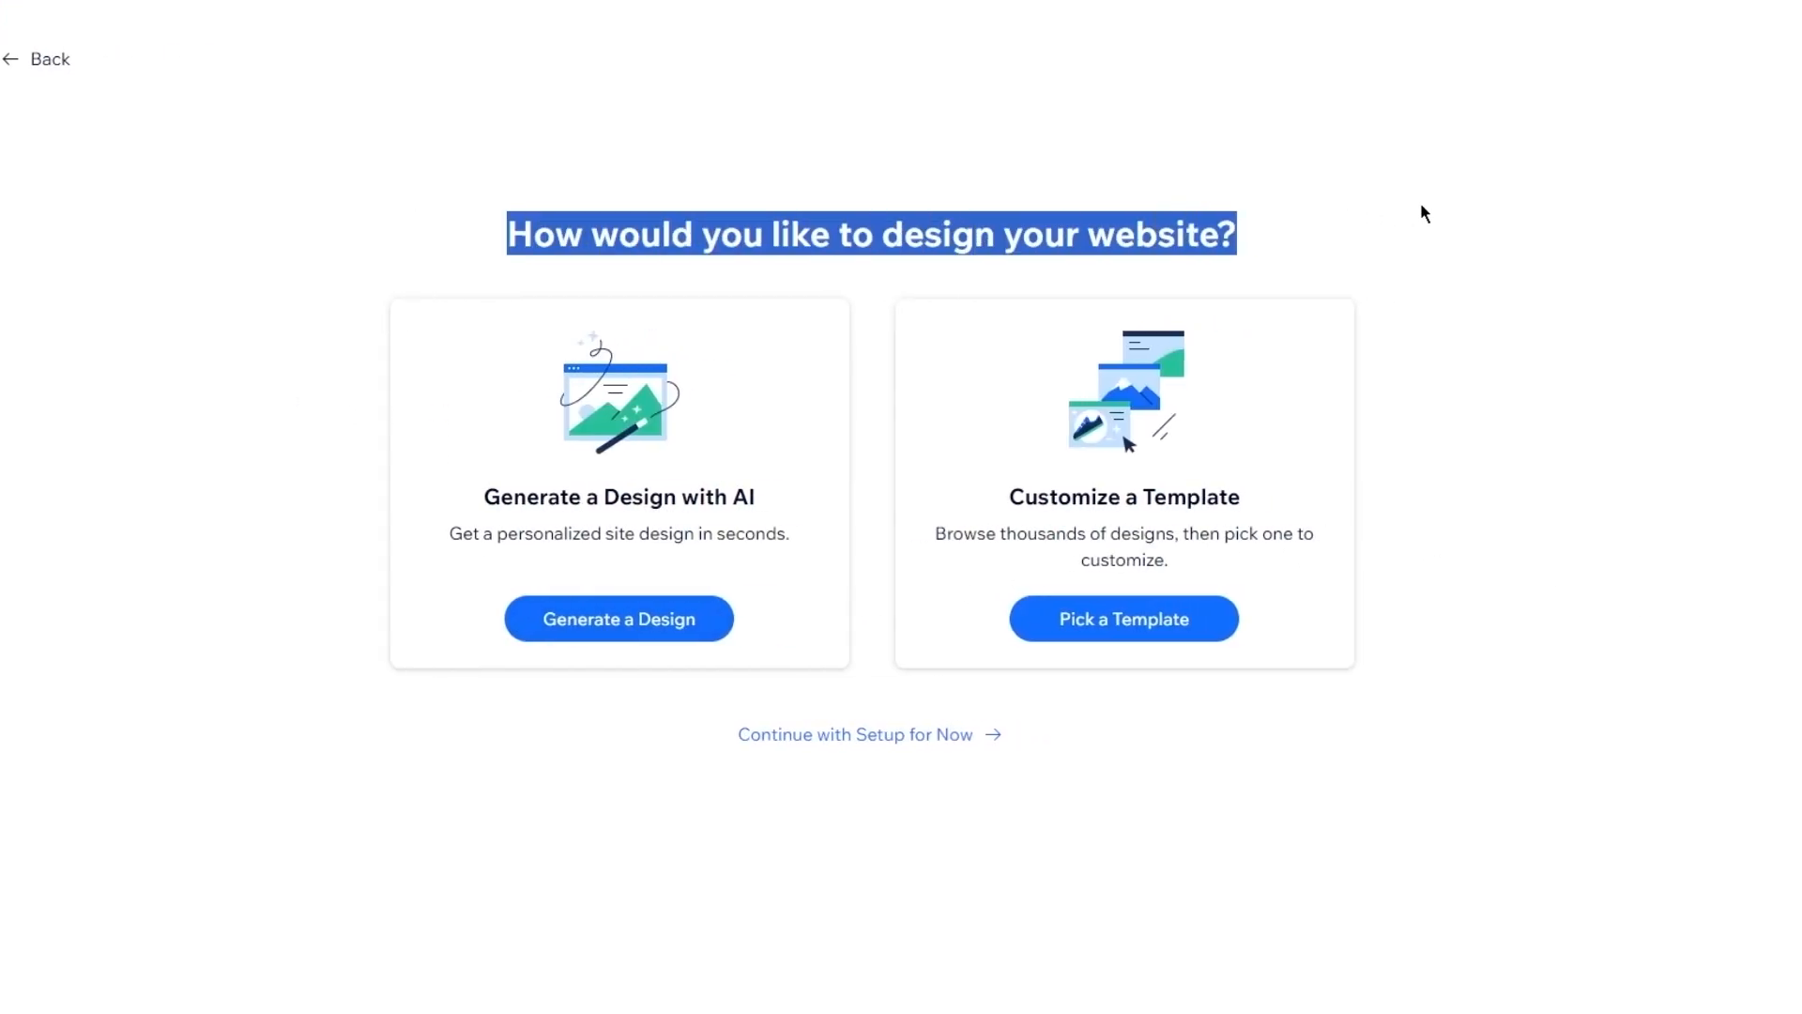
{"action": "left_click", "coordinate": [1666, 152]}
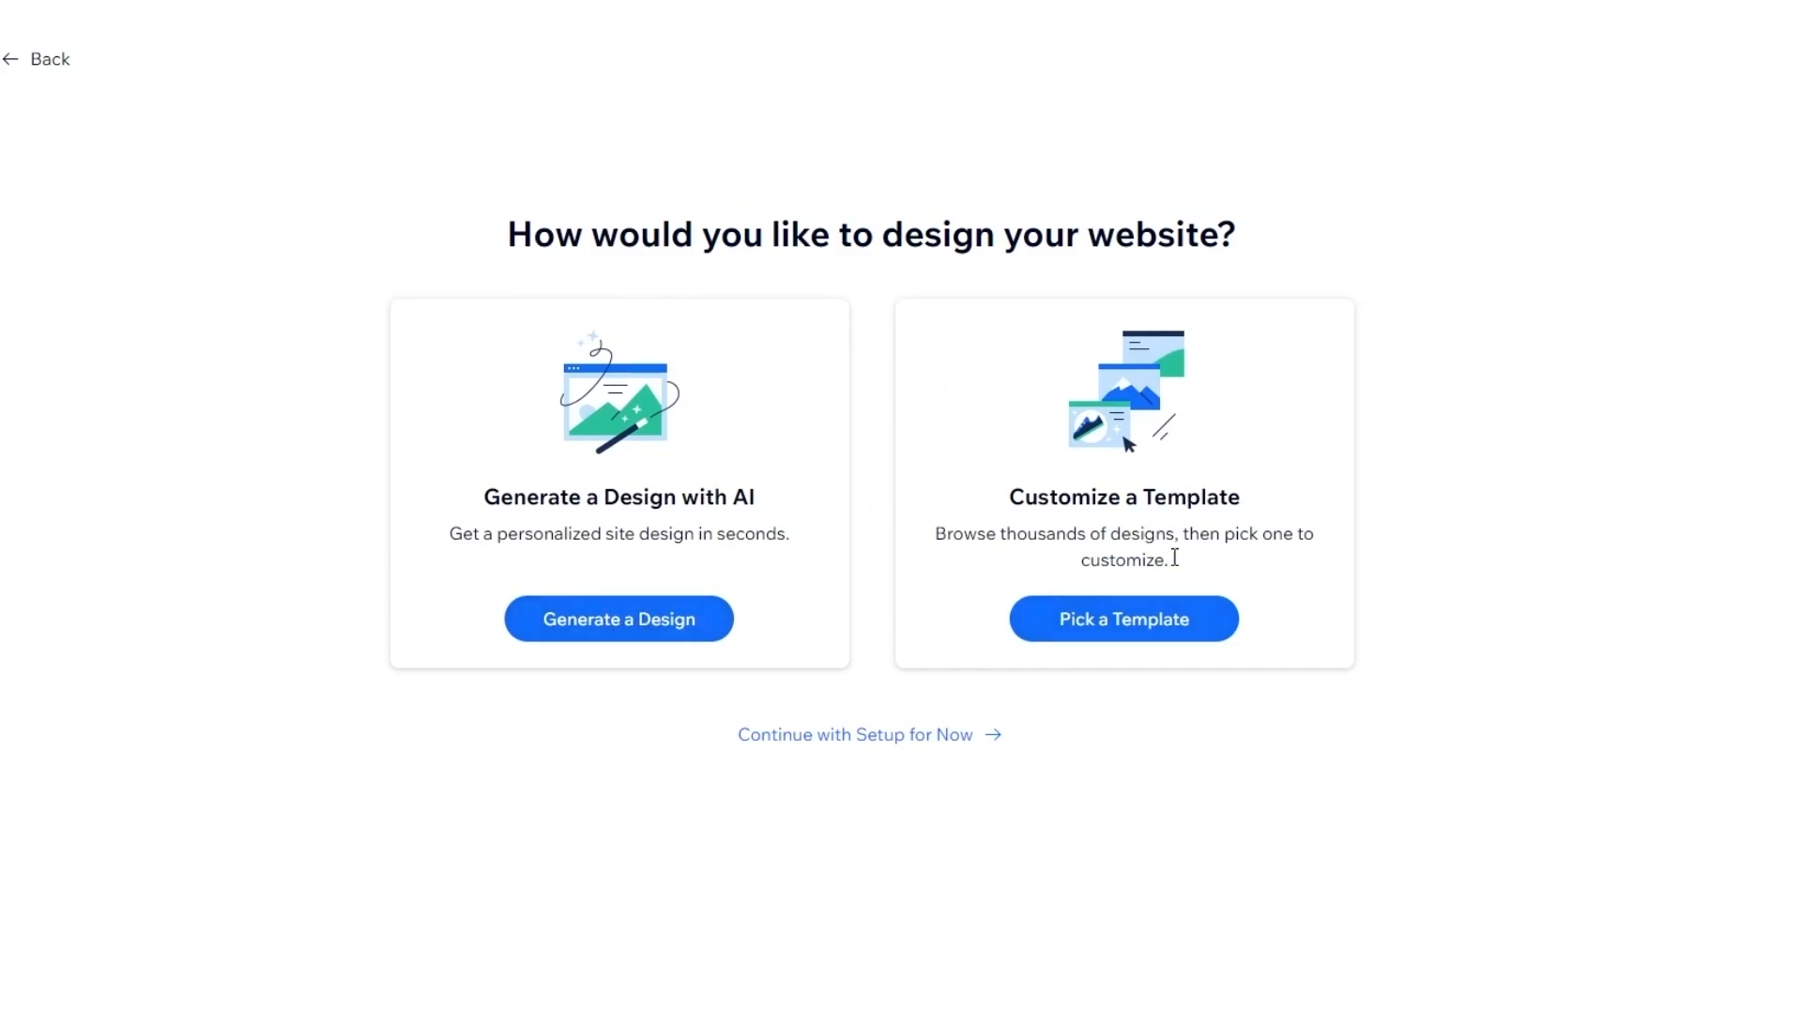
{"action": "left_click_drag", "start_coordinate": [921, 531], "coordinate": [1304, 560]}
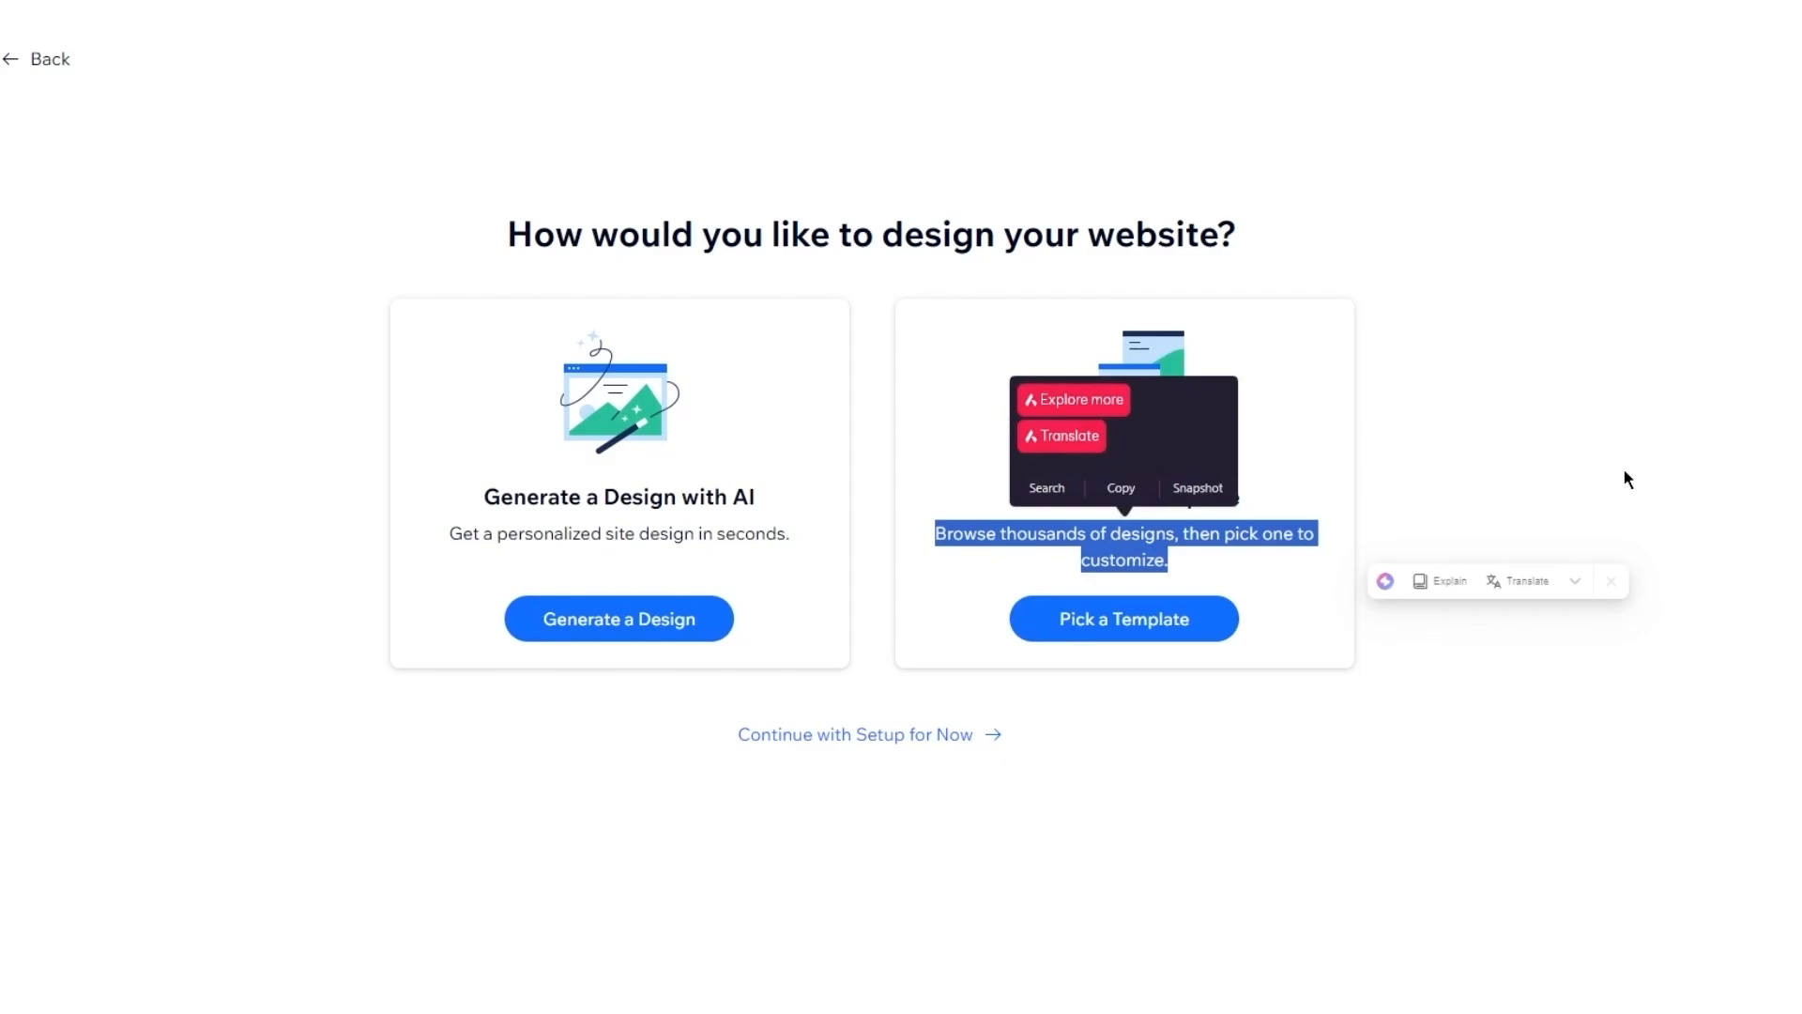
{"action": "left_click", "coordinate": [1650, 383]}
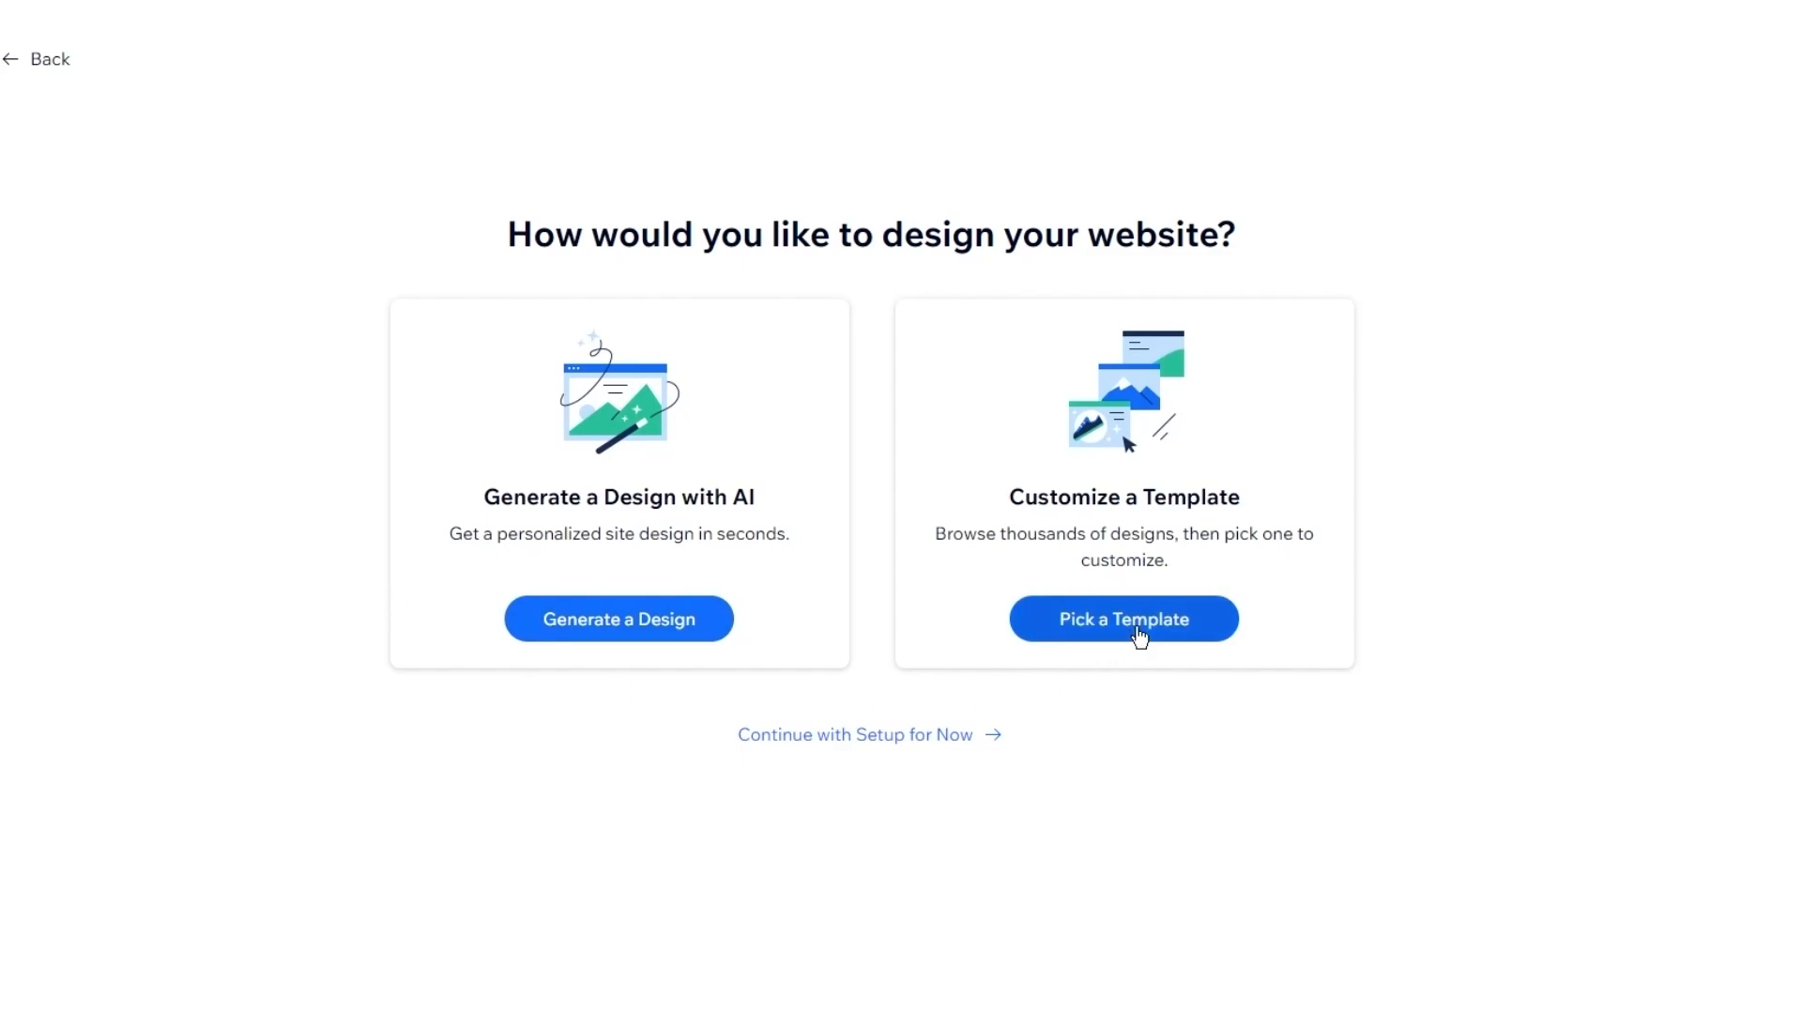
Step: Choose a template, browse the Store templates, and start editing the T-Shirt Store template
{"action": "left_click", "coordinate": [1346, 445]}
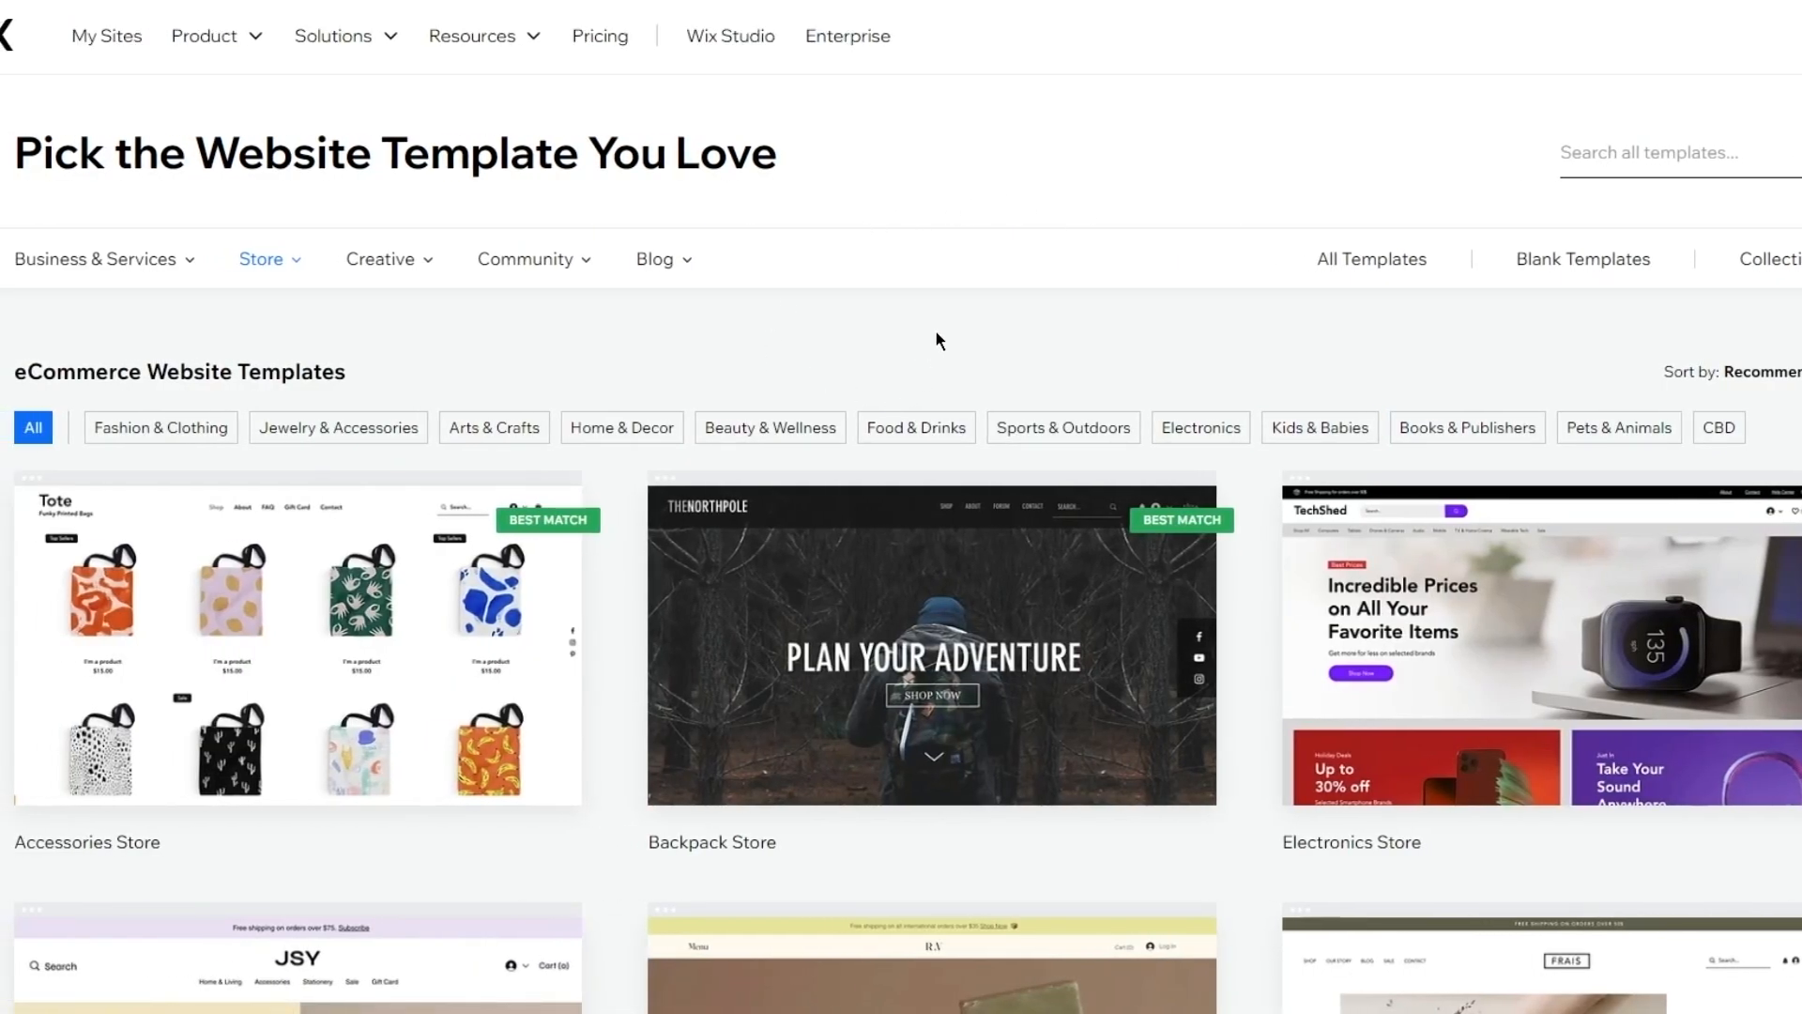
{"action": "scroll", "coordinate": [935, 330], "scroll_direction": "down", "scroll_amount": 1}
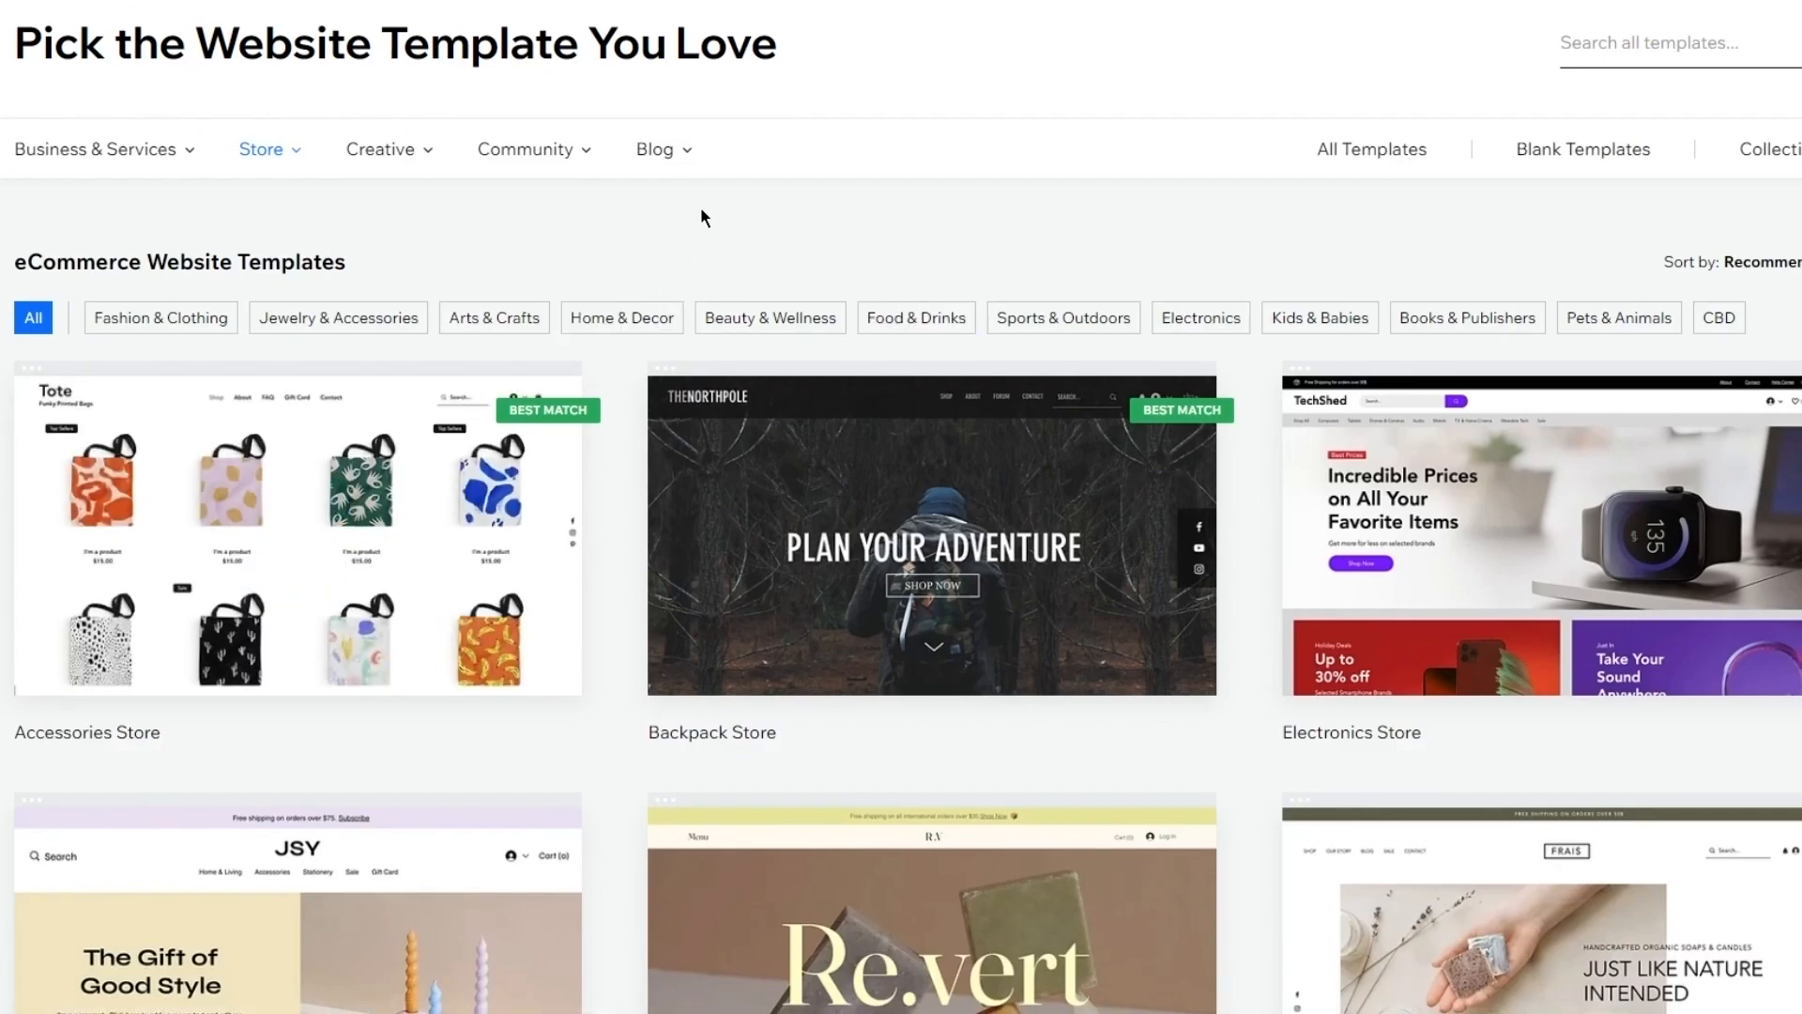
{"action": "scroll", "coordinate": [701, 217], "scroll_direction": "down", "scroll_amount": 1}
{"action": "mouse_move", "coordinate": [803, 435]}
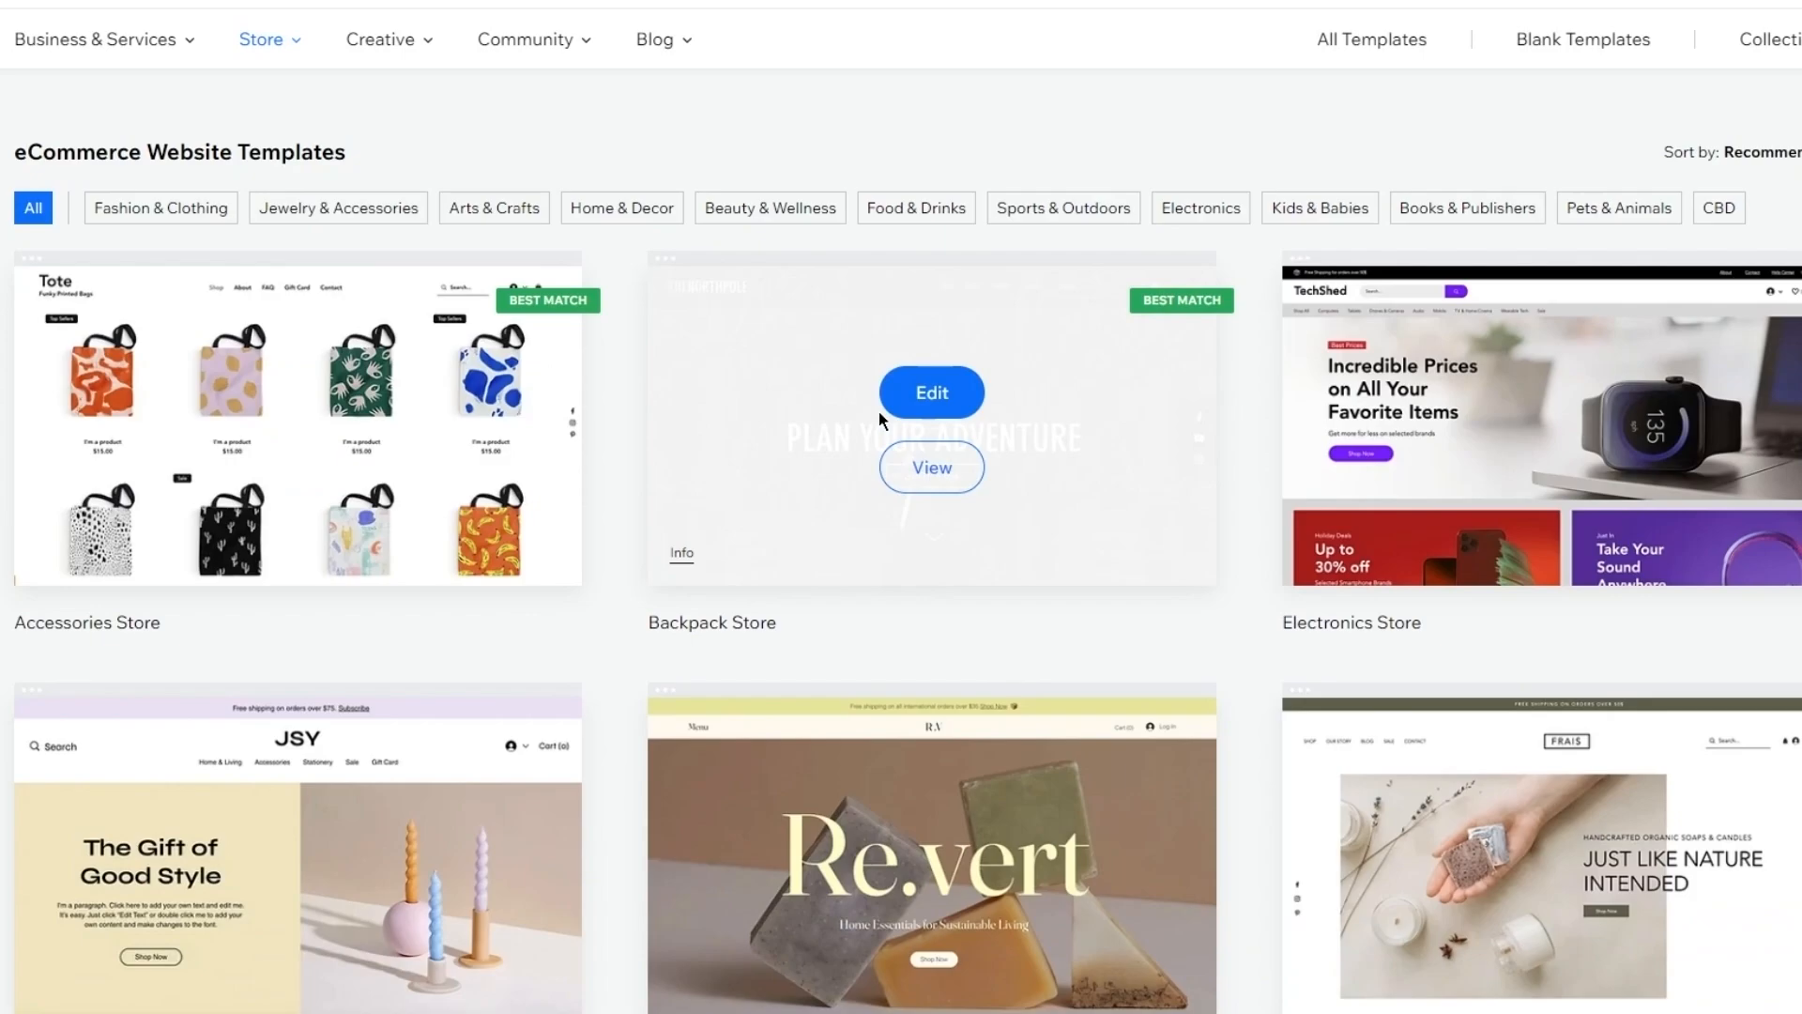
{"action": "scroll", "coordinate": [1523, 409], "scroll_direction": "down", "scroll_amount": 4}
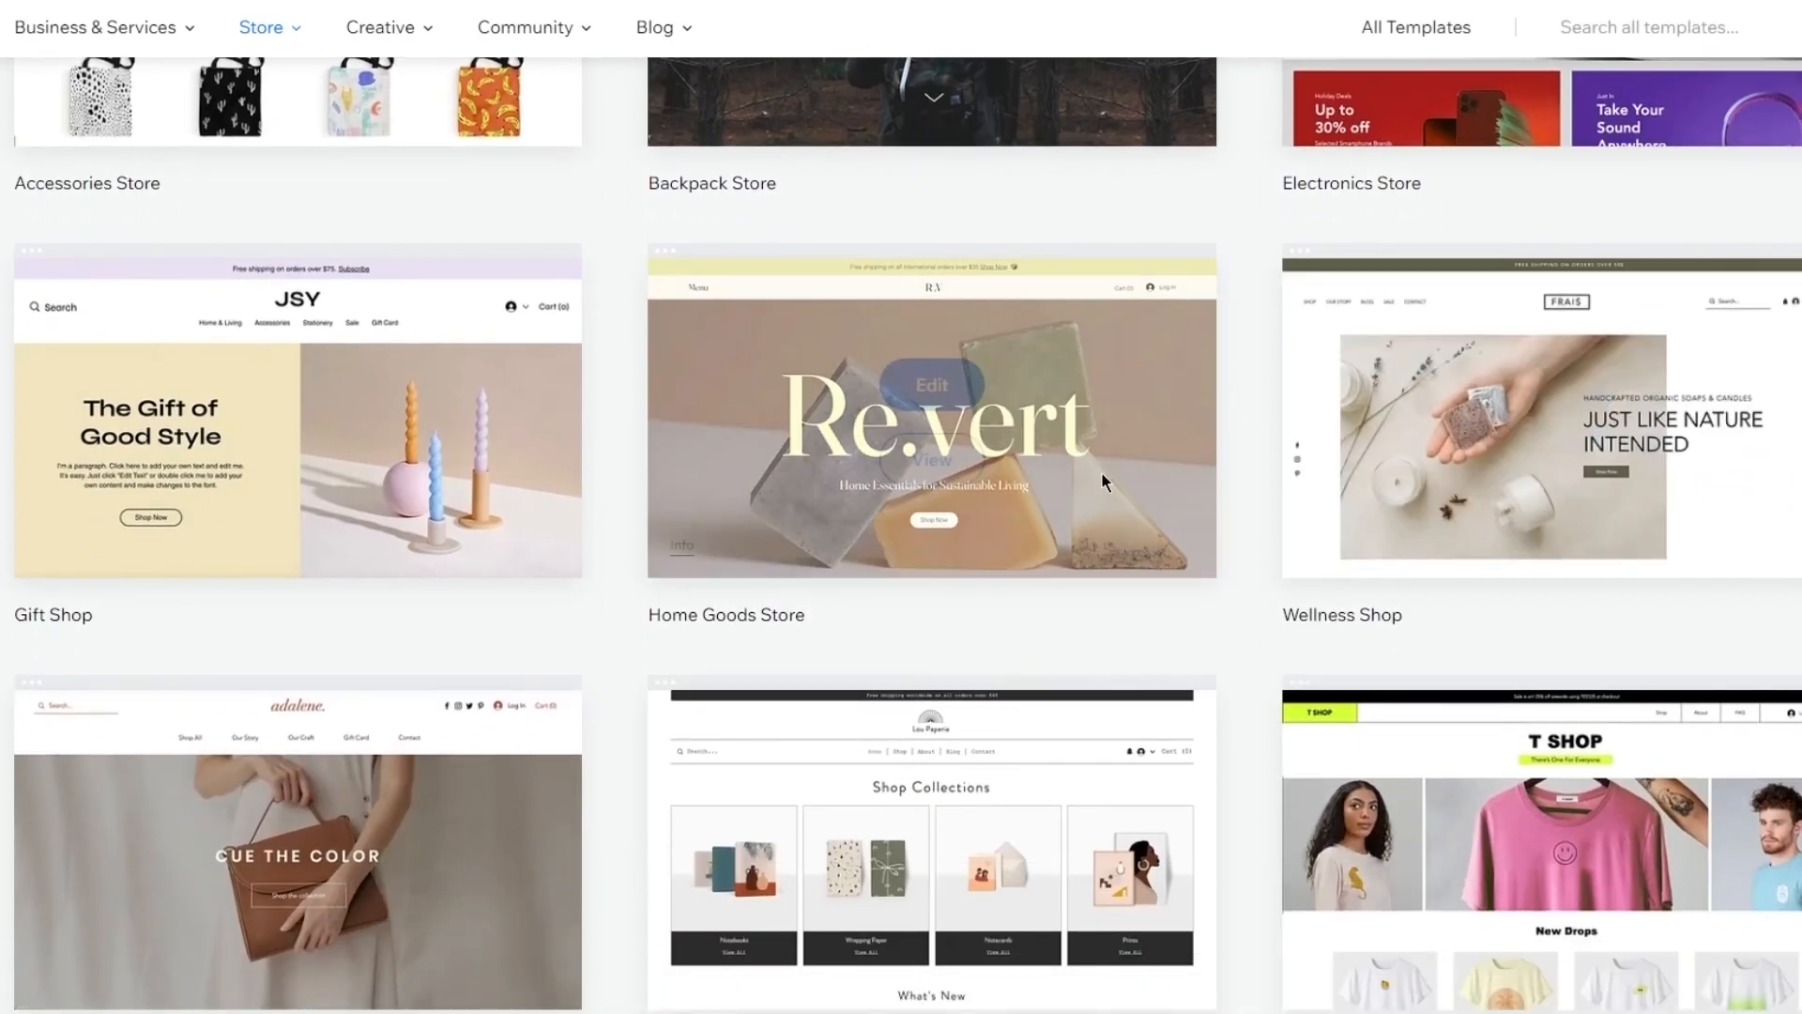
{"action": "scroll", "coordinate": [1101, 471], "scroll_direction": "down", "scroll_amount": 4}
{"action": "scroll", "coordinate": [1024, 427], "scroll_direction": "down", "scroll_amount": 5}
{"action": "mouse_move", "coordinate": [1428, 396]}
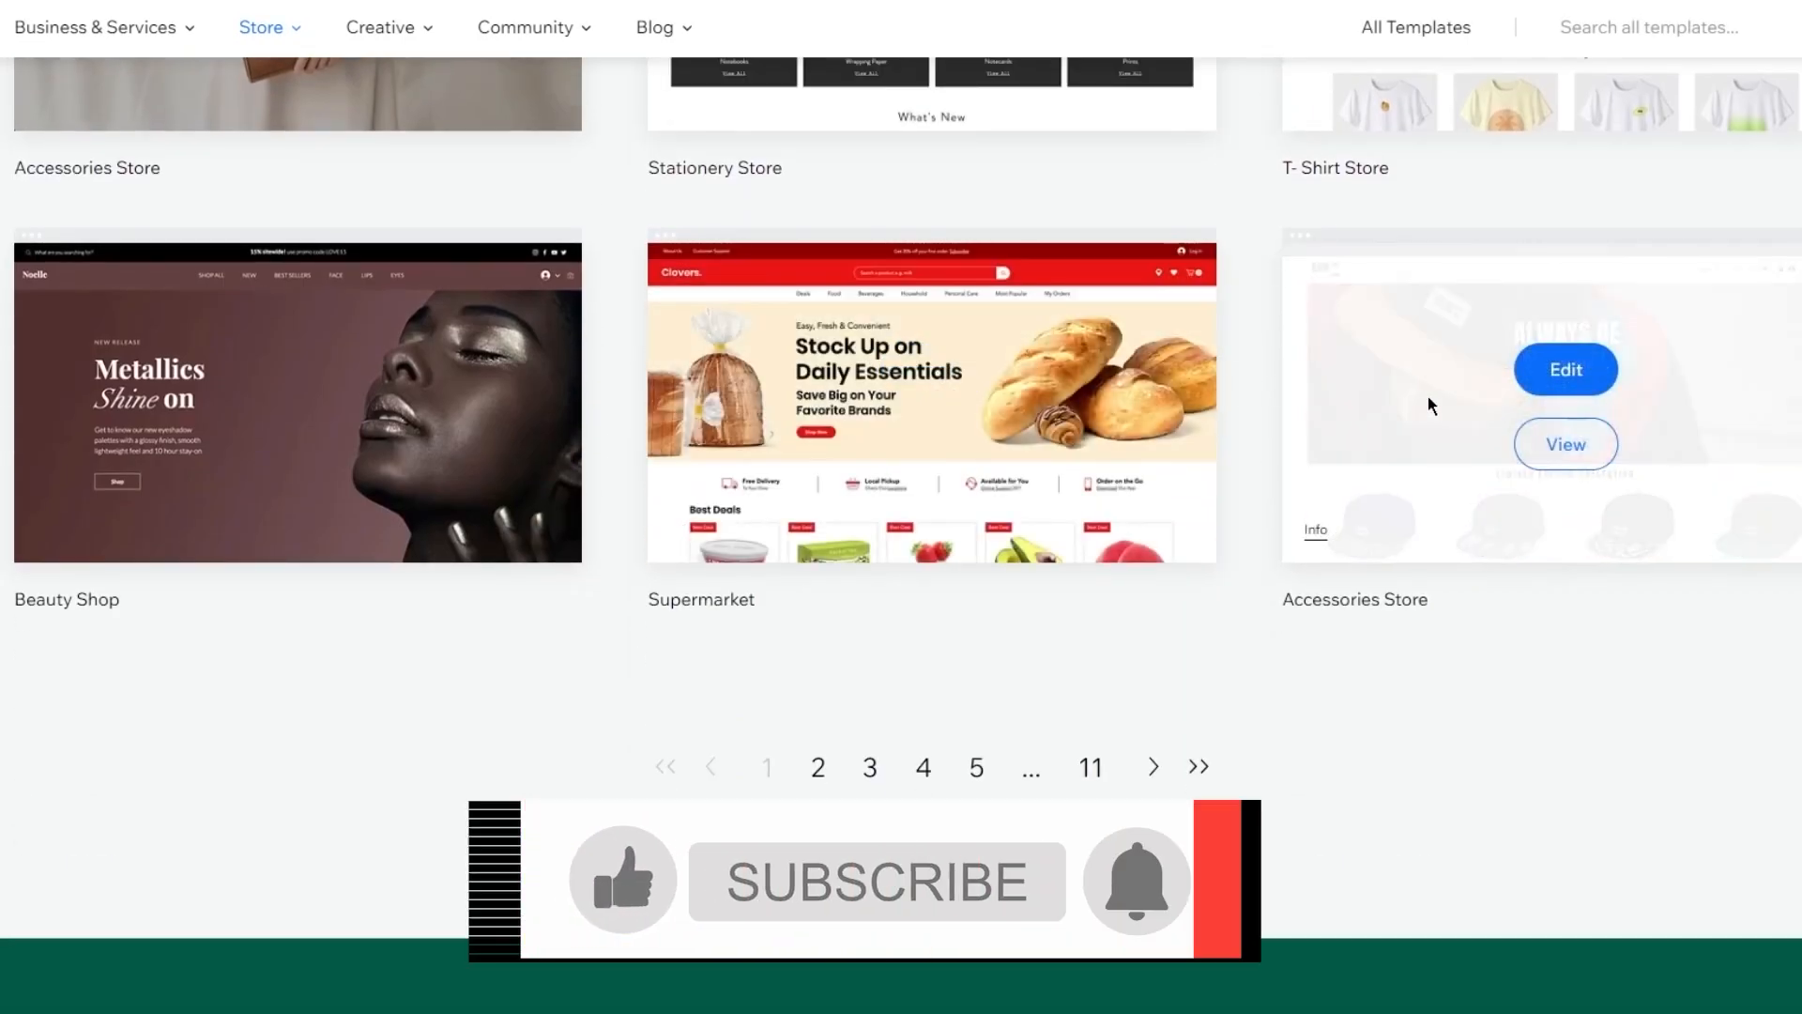
{"action": "scroll", "coordinate": [1164, 296], "scroll_direction": "up", "scroll_amount": 4}
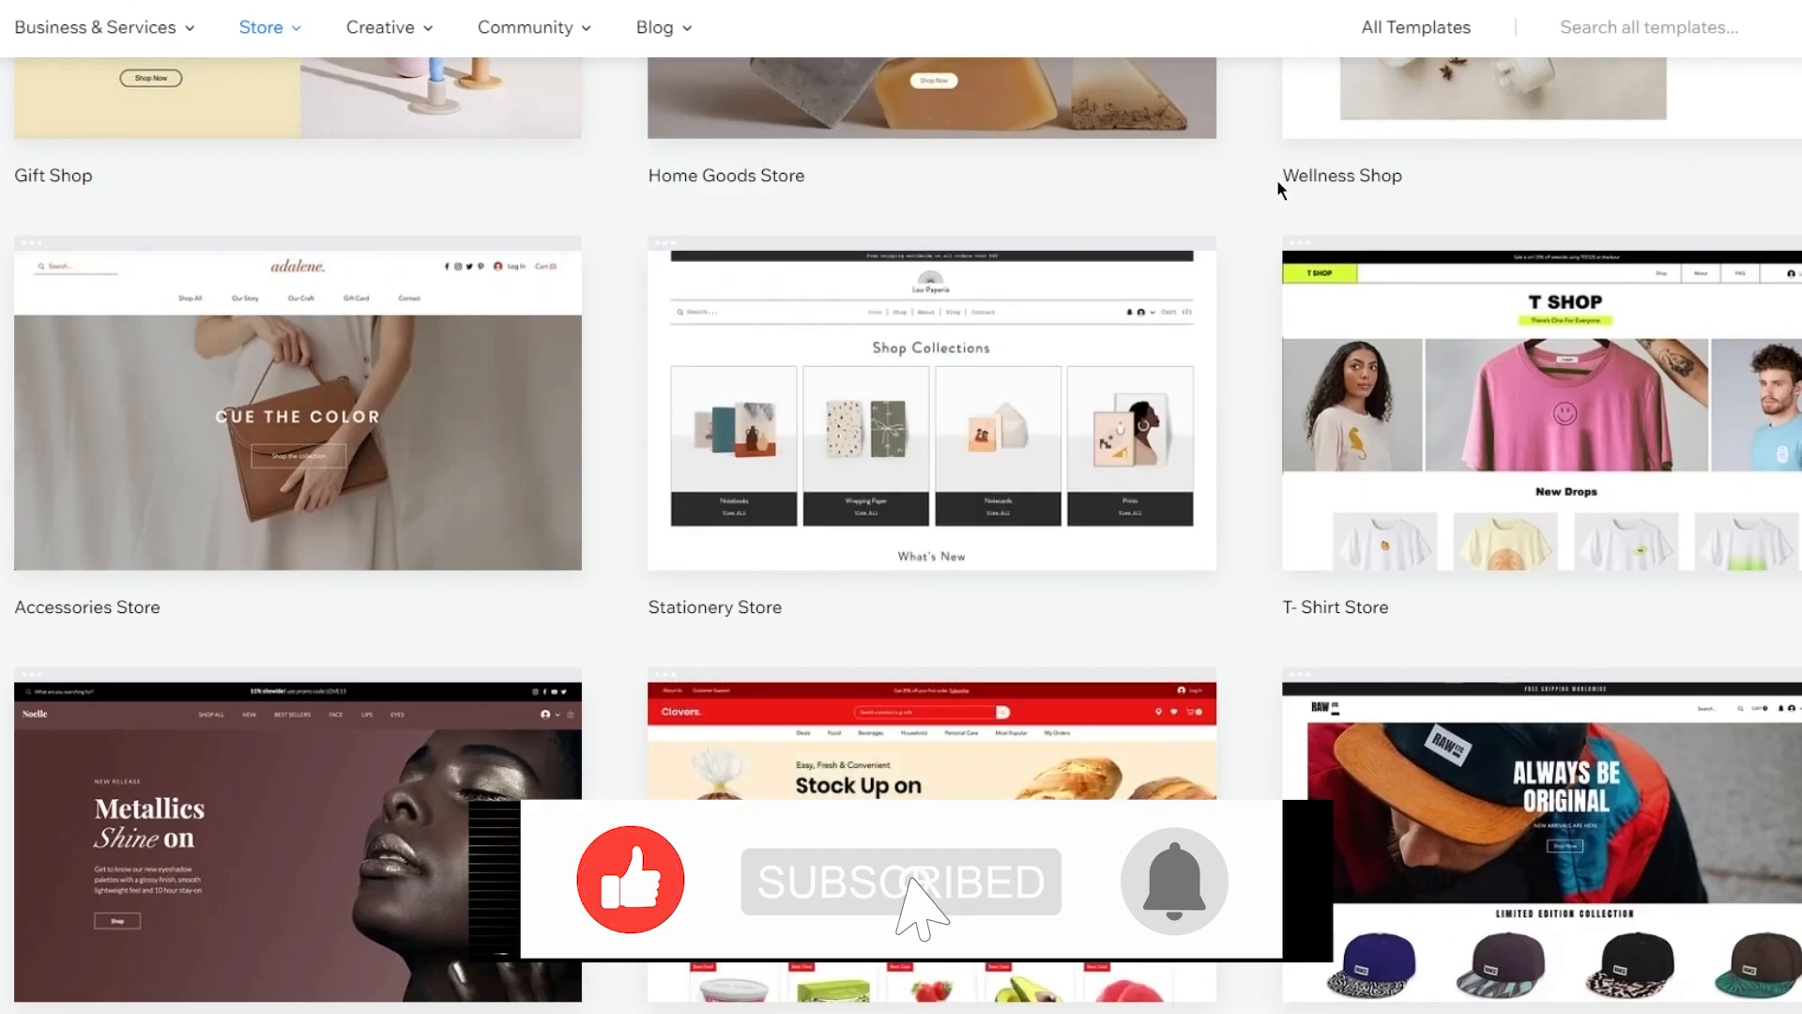
{"action": "mouse_move", "coordinate": [1553, 426]}
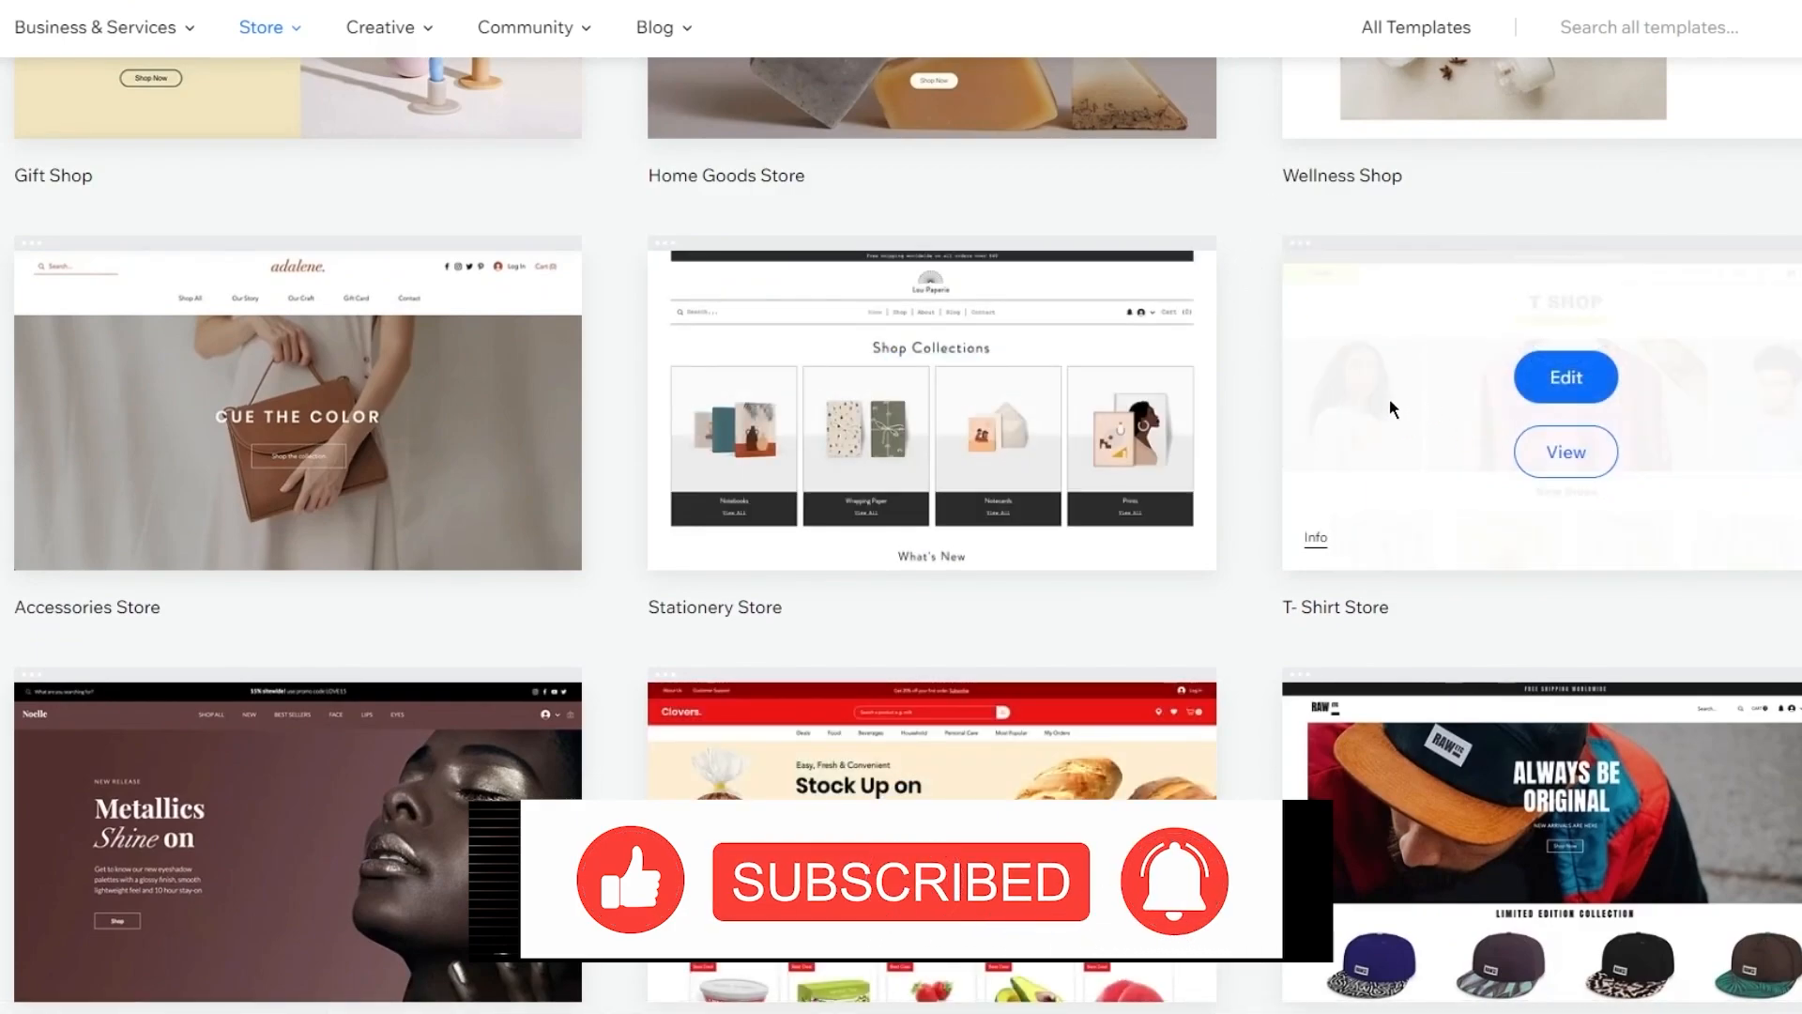
{"action": "left_click", "coordinate": [1548, 399]}
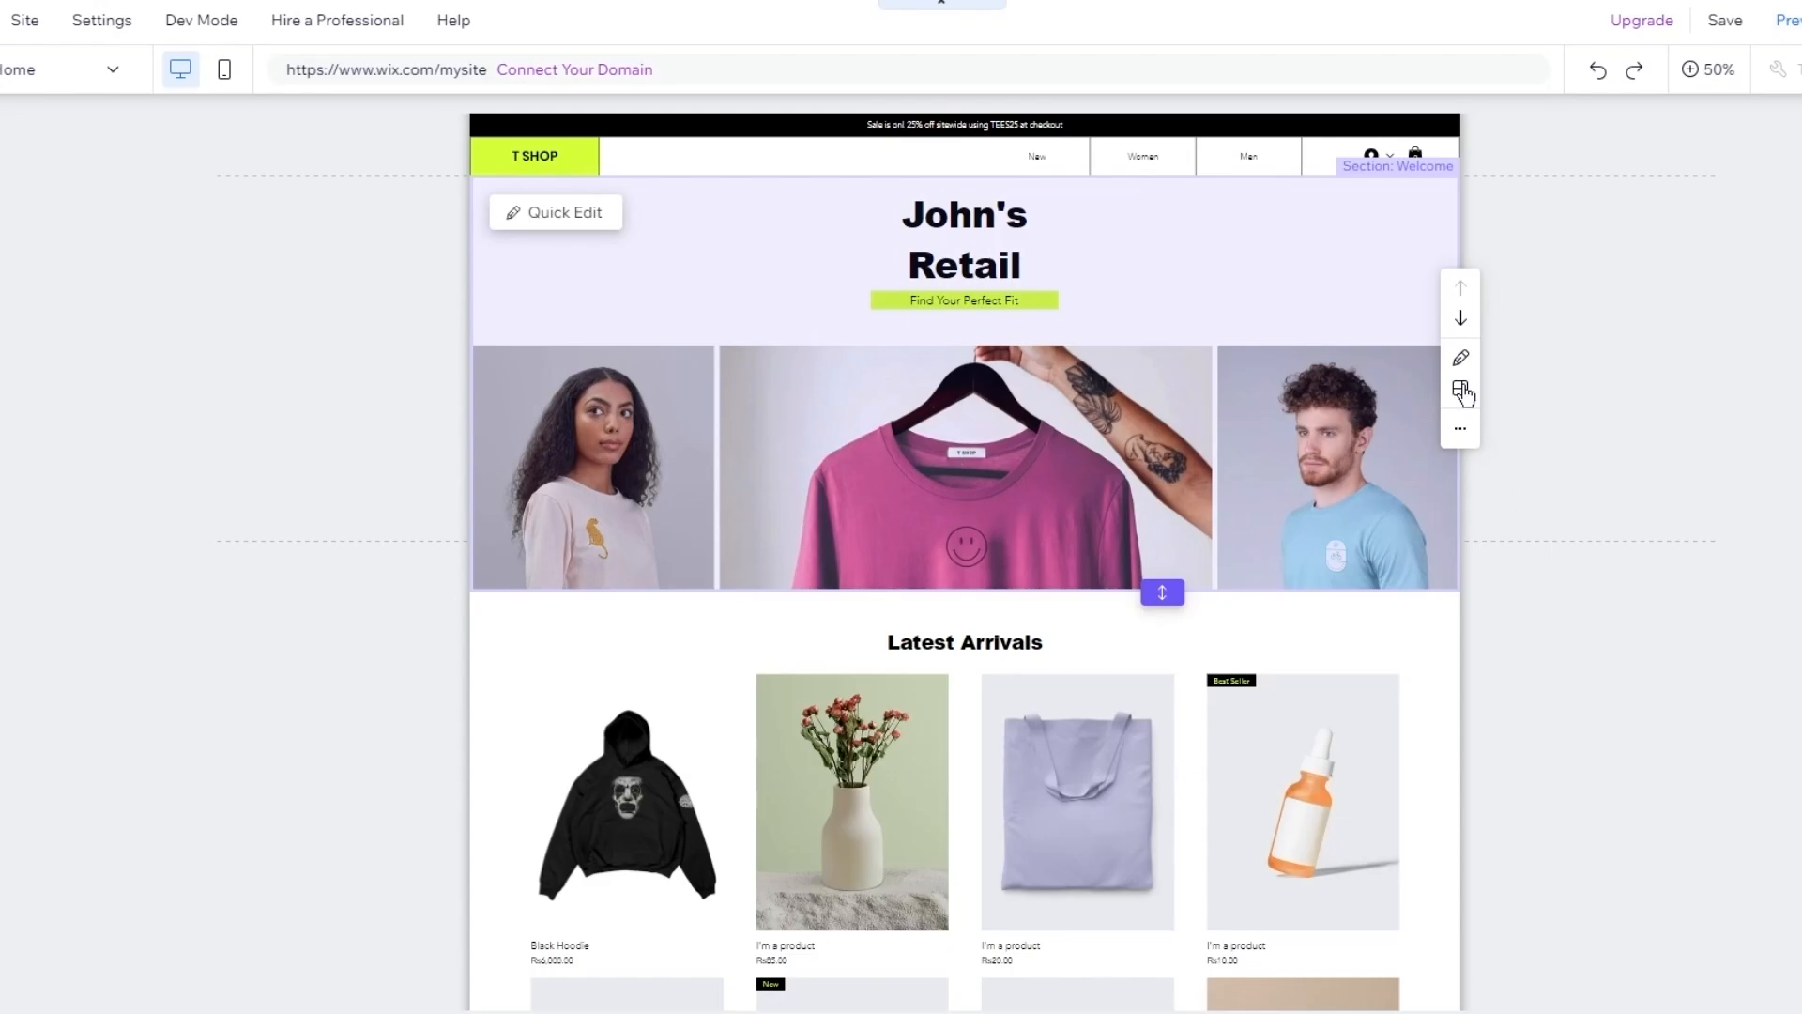
Step: Scroll the John's Retail home page past the T SHOP header, Welcome hero and Latest Arrivals grid
{"action": "scroll", "coordinate": [1680, 451], "scroll_direction": "down", "scroll_amount": 3}
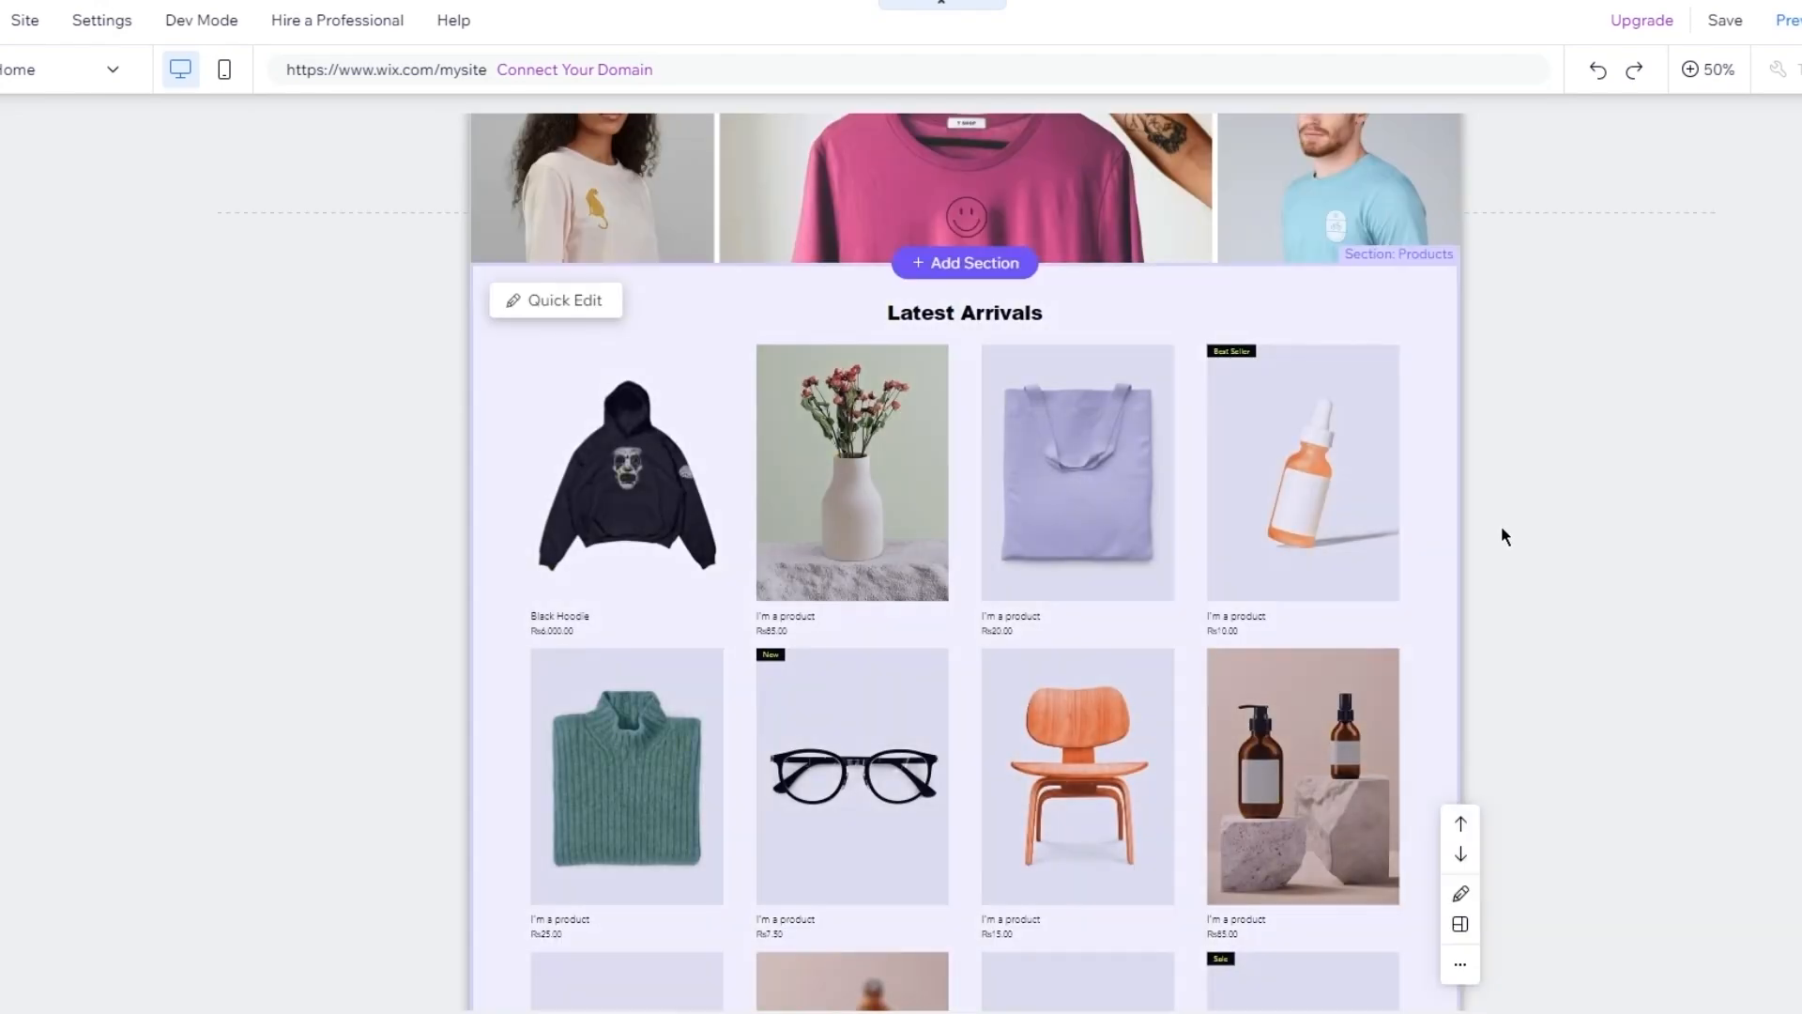
{"action": "scroll", "coordinate": [1617, 492], "scroll_direction": "down", "scroll_amount": 7}
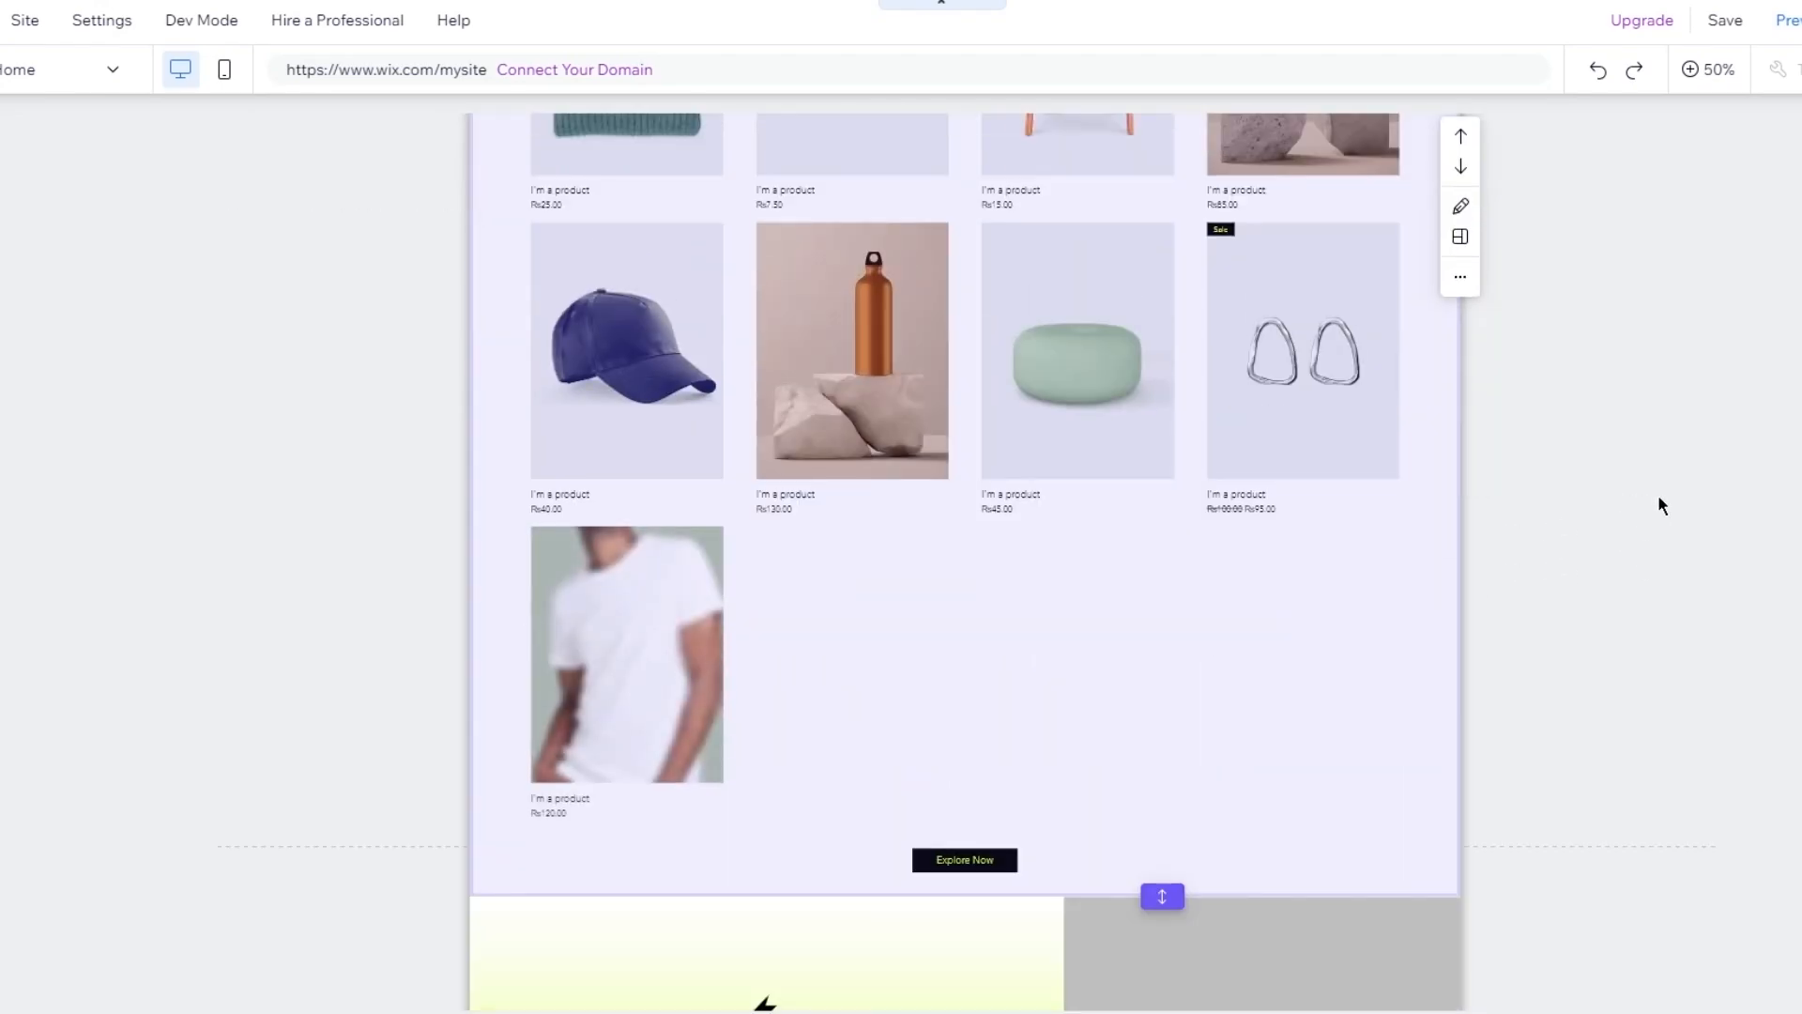
{"action": "scroll", "coordinate": [1412, 736], "scroll_direction": "up", "scroll_amount": 8}
{"action": "scroll", "coordinate": [986, 723], "scroll_direction": "up", "scroll_amount": 2}
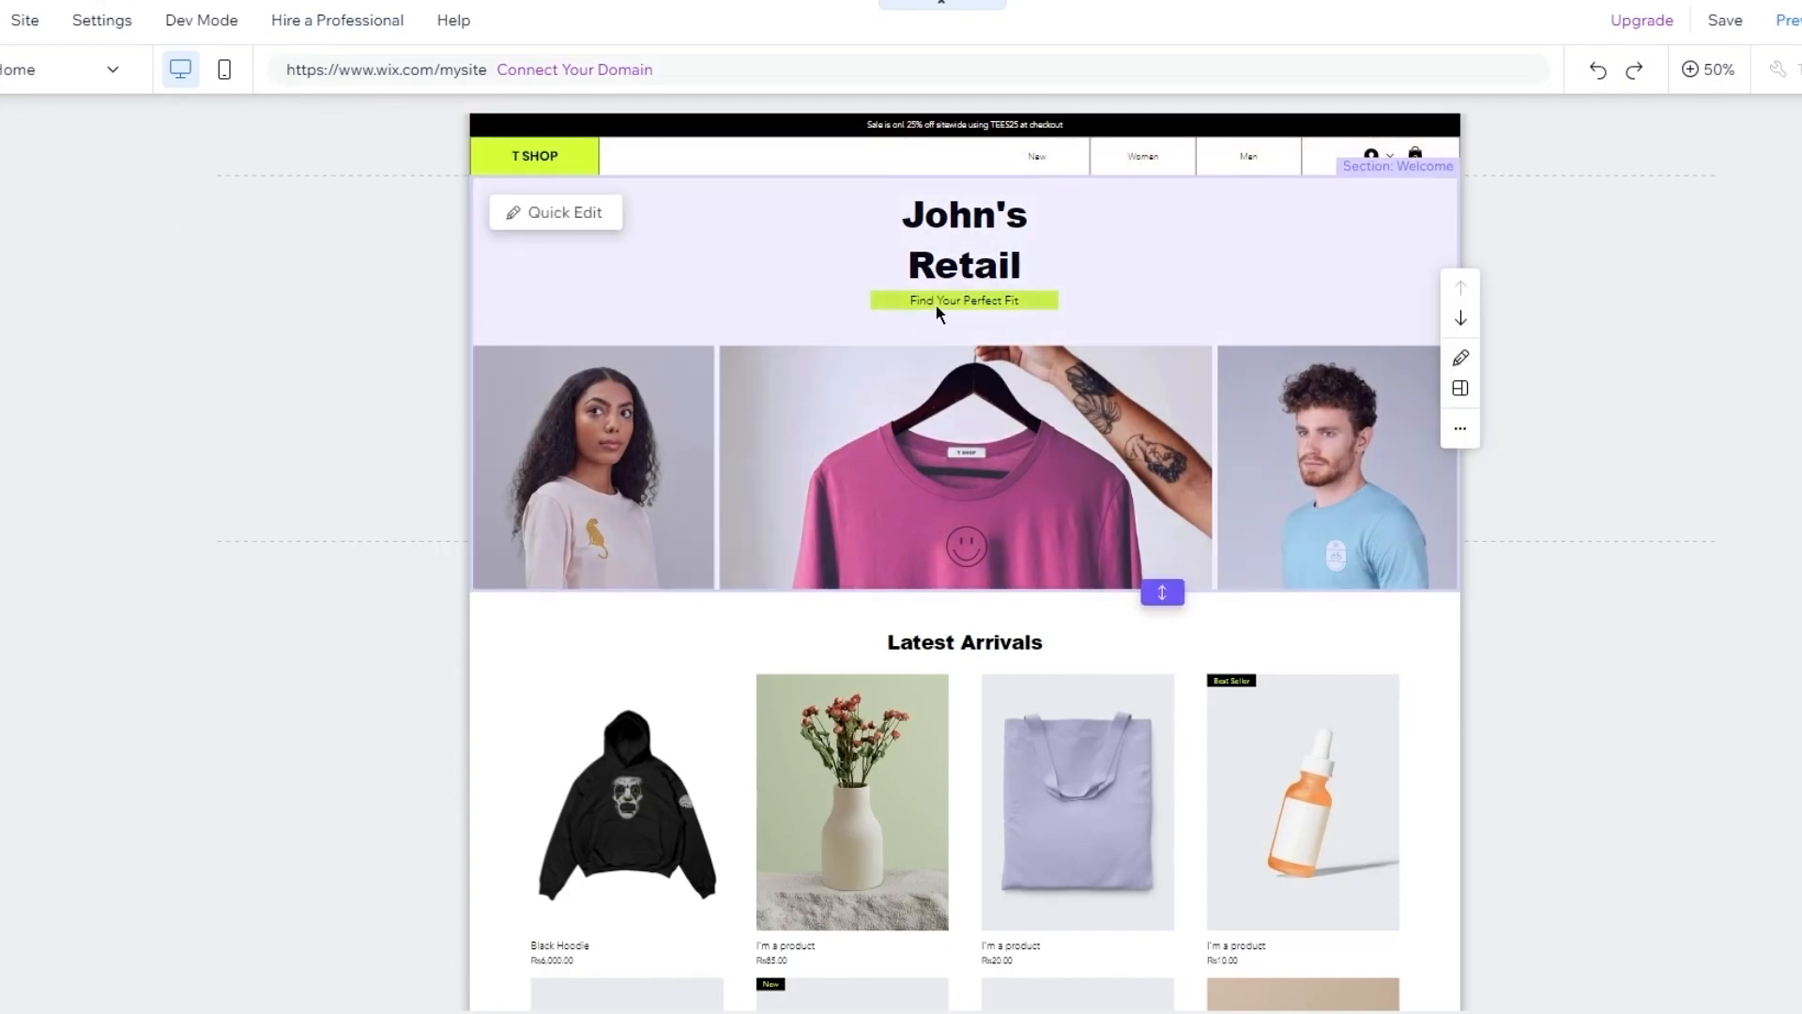
{"action": "left_click", "coordinate": [841, 154]}
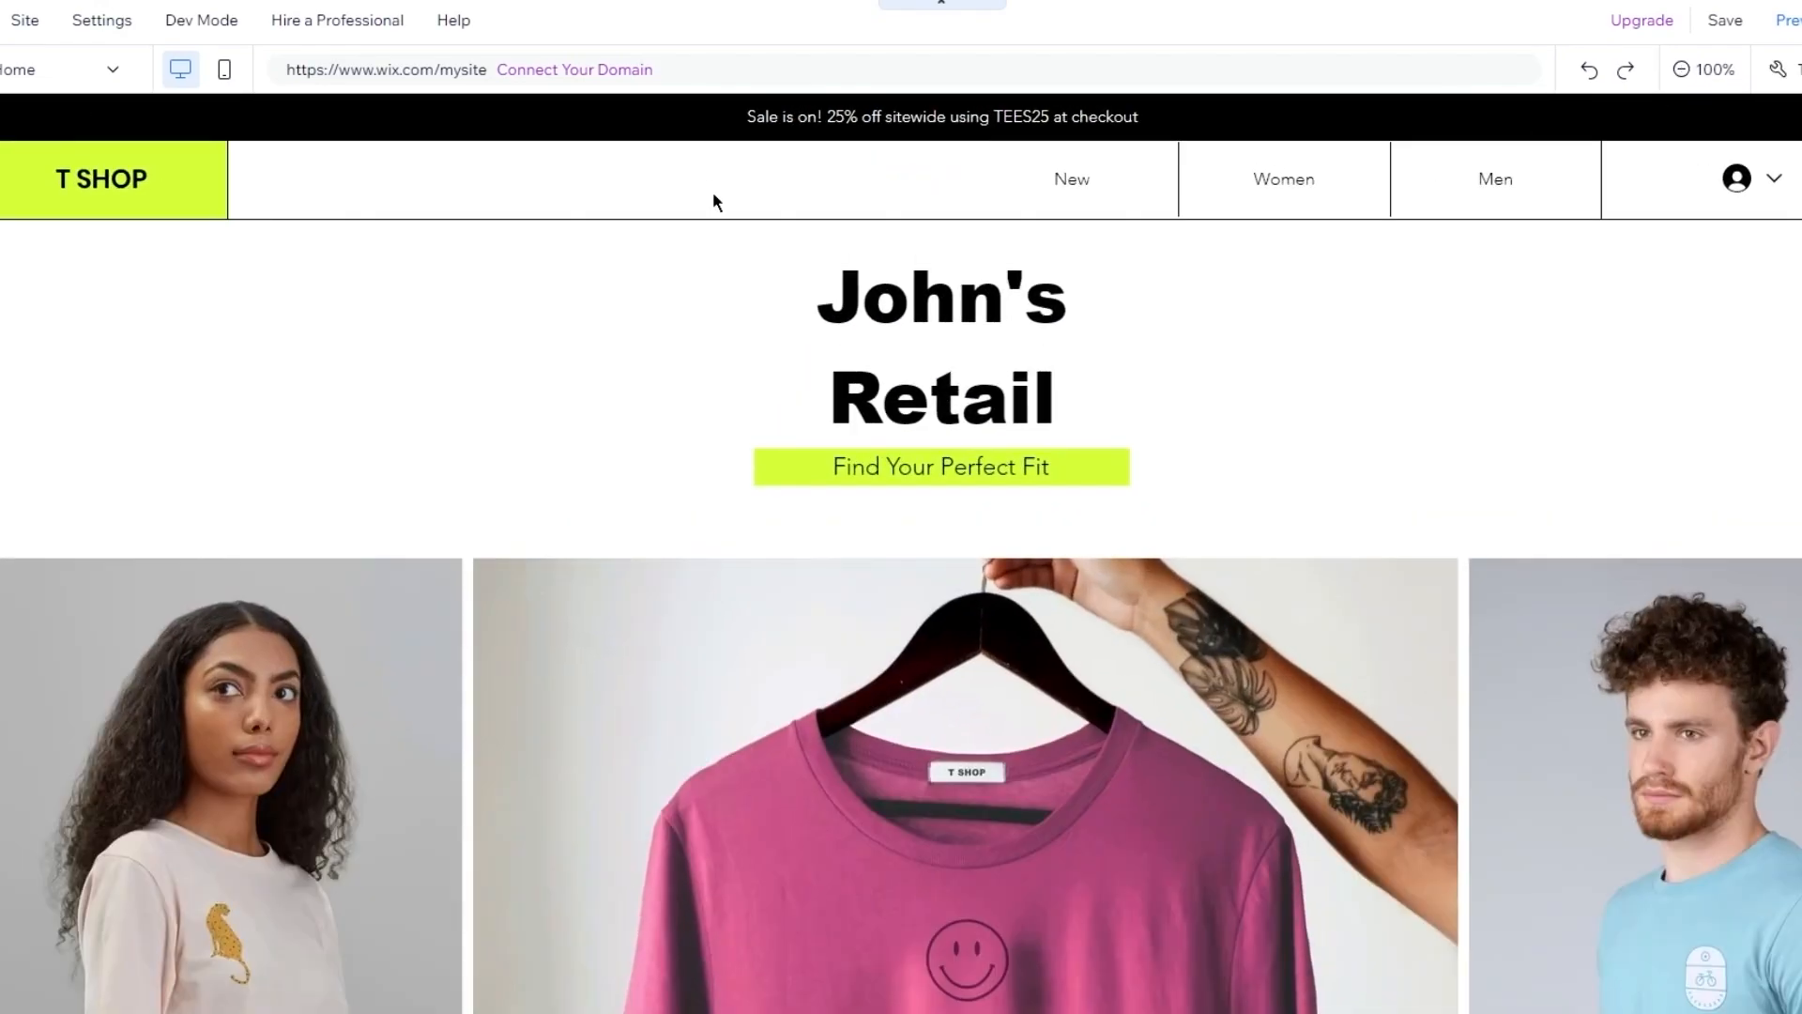
{"action": "double_click", "coordinate": [752, 181]}
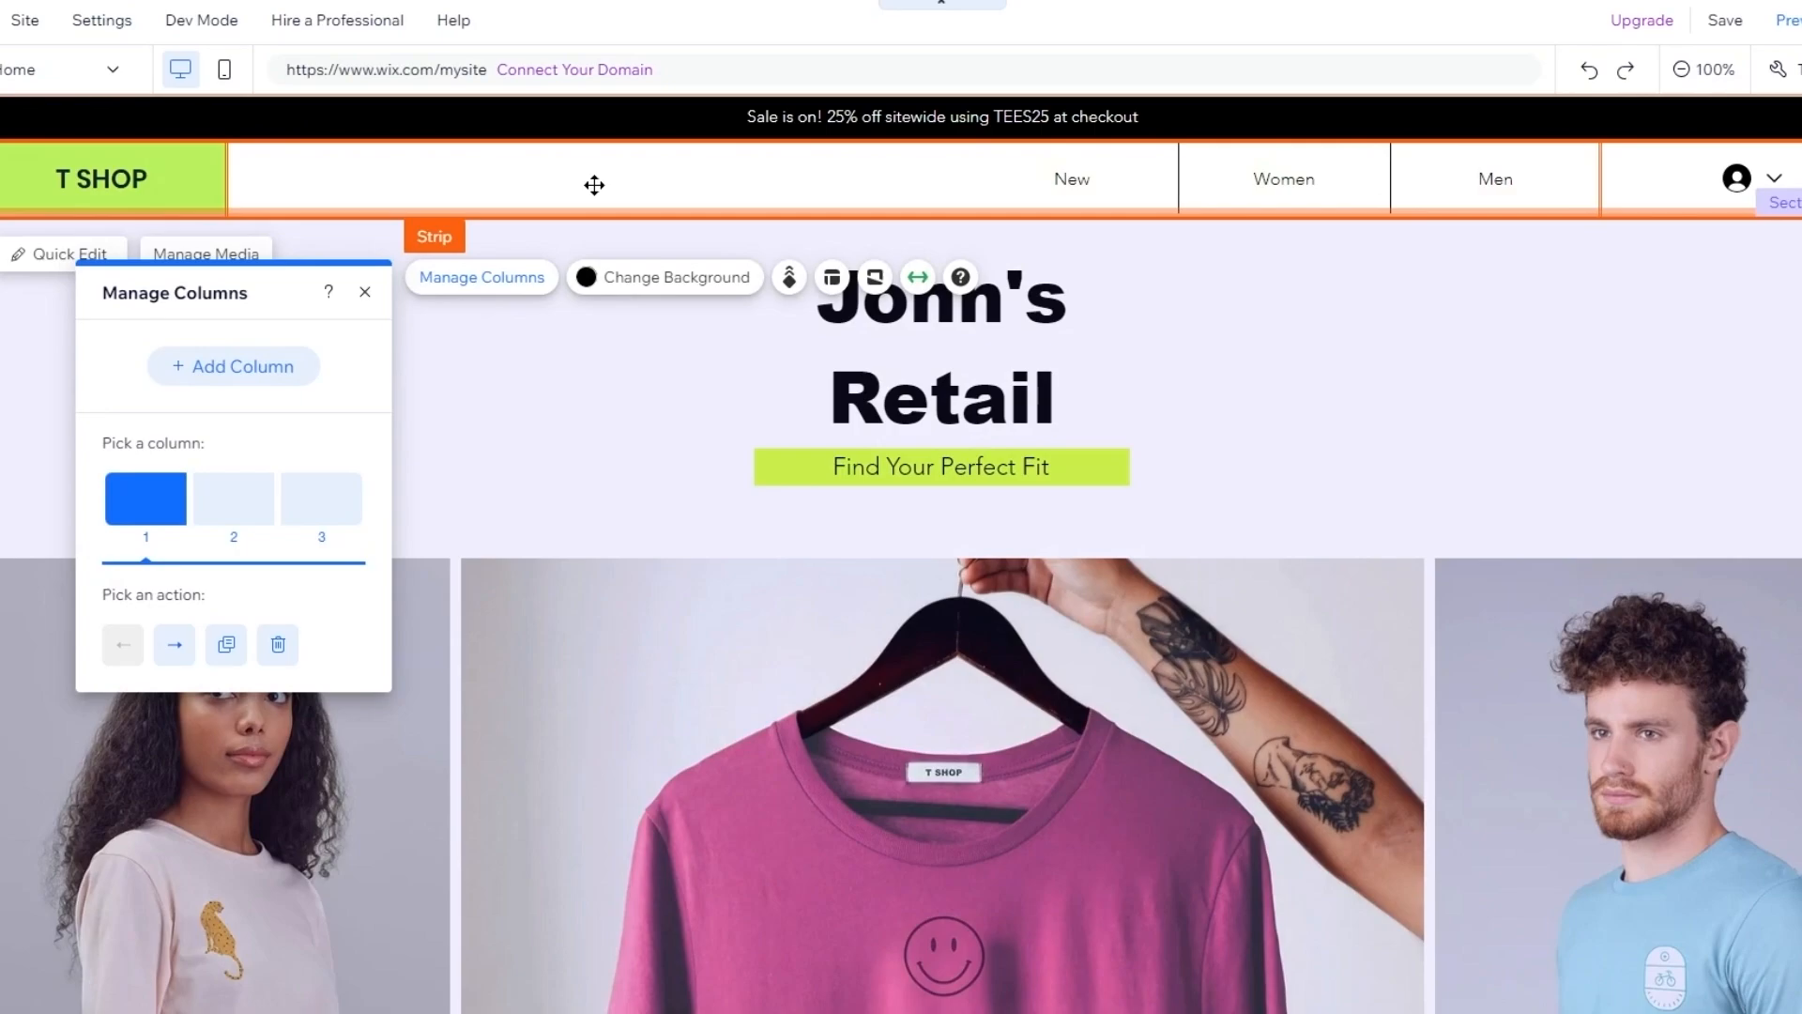
{"action": "left_click", "coordinate": [664, 174]}
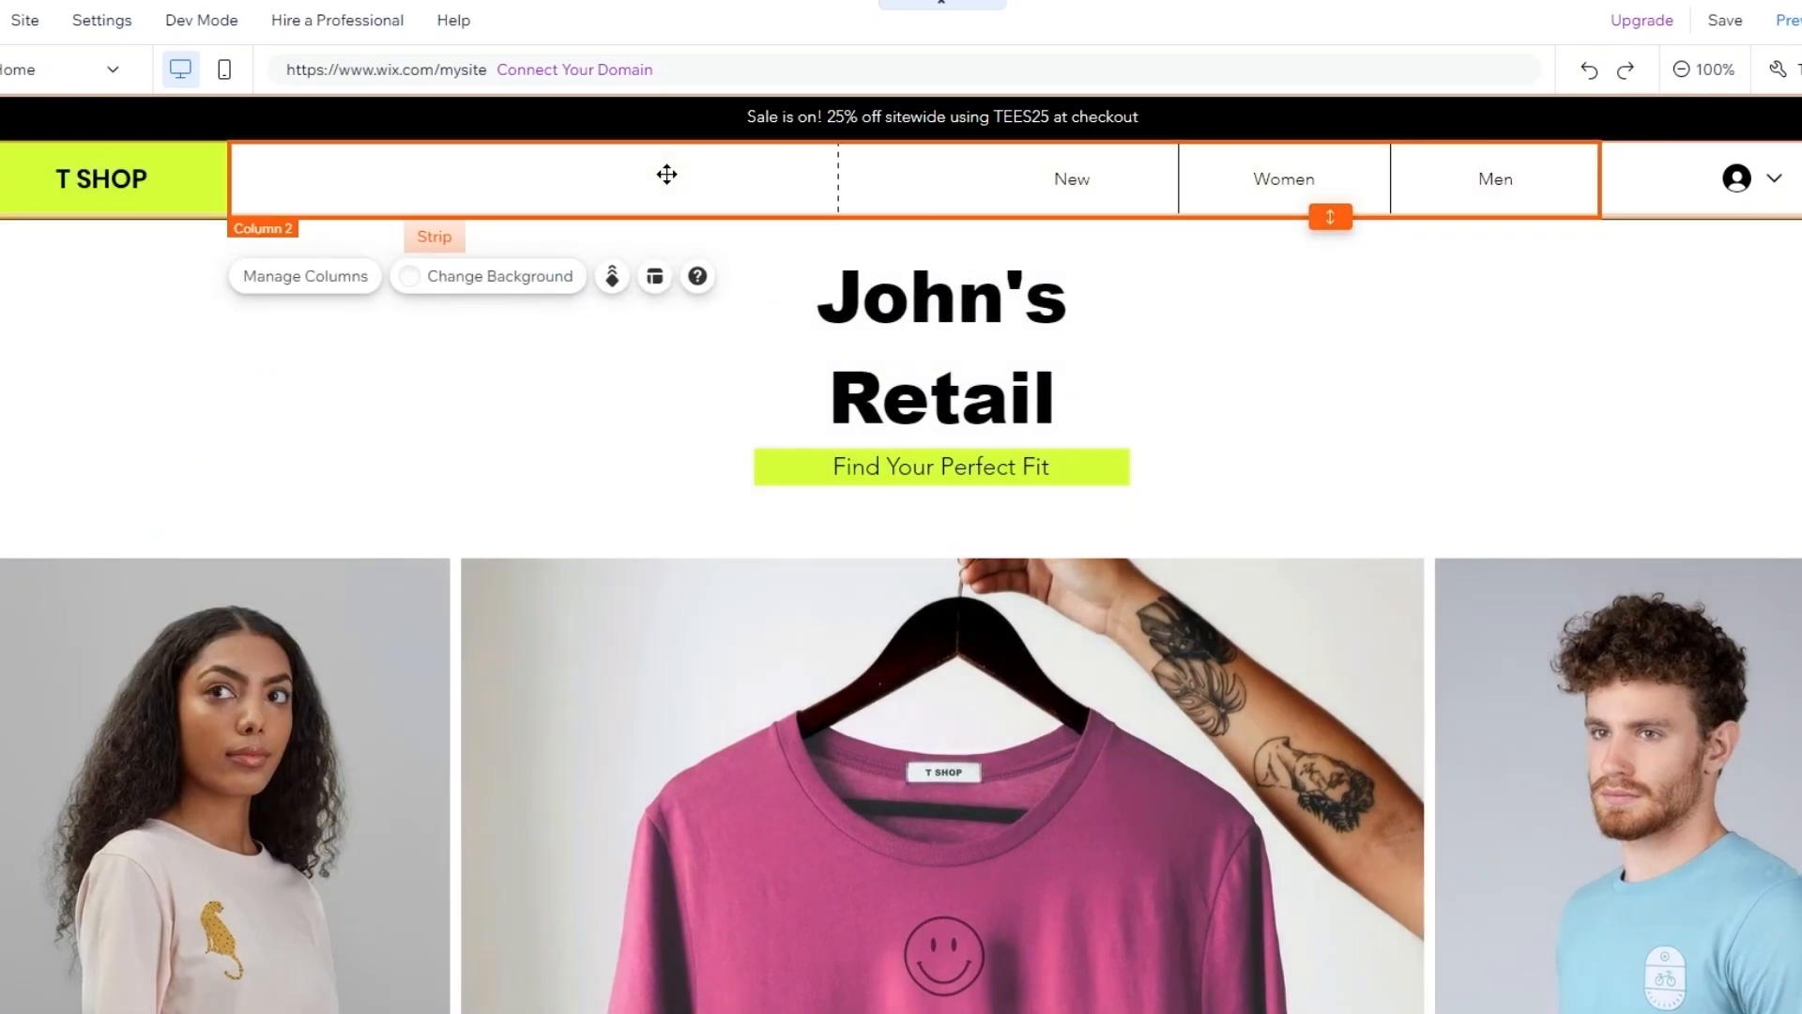
{"action": "left_click", "coordinate": [54, 185]}
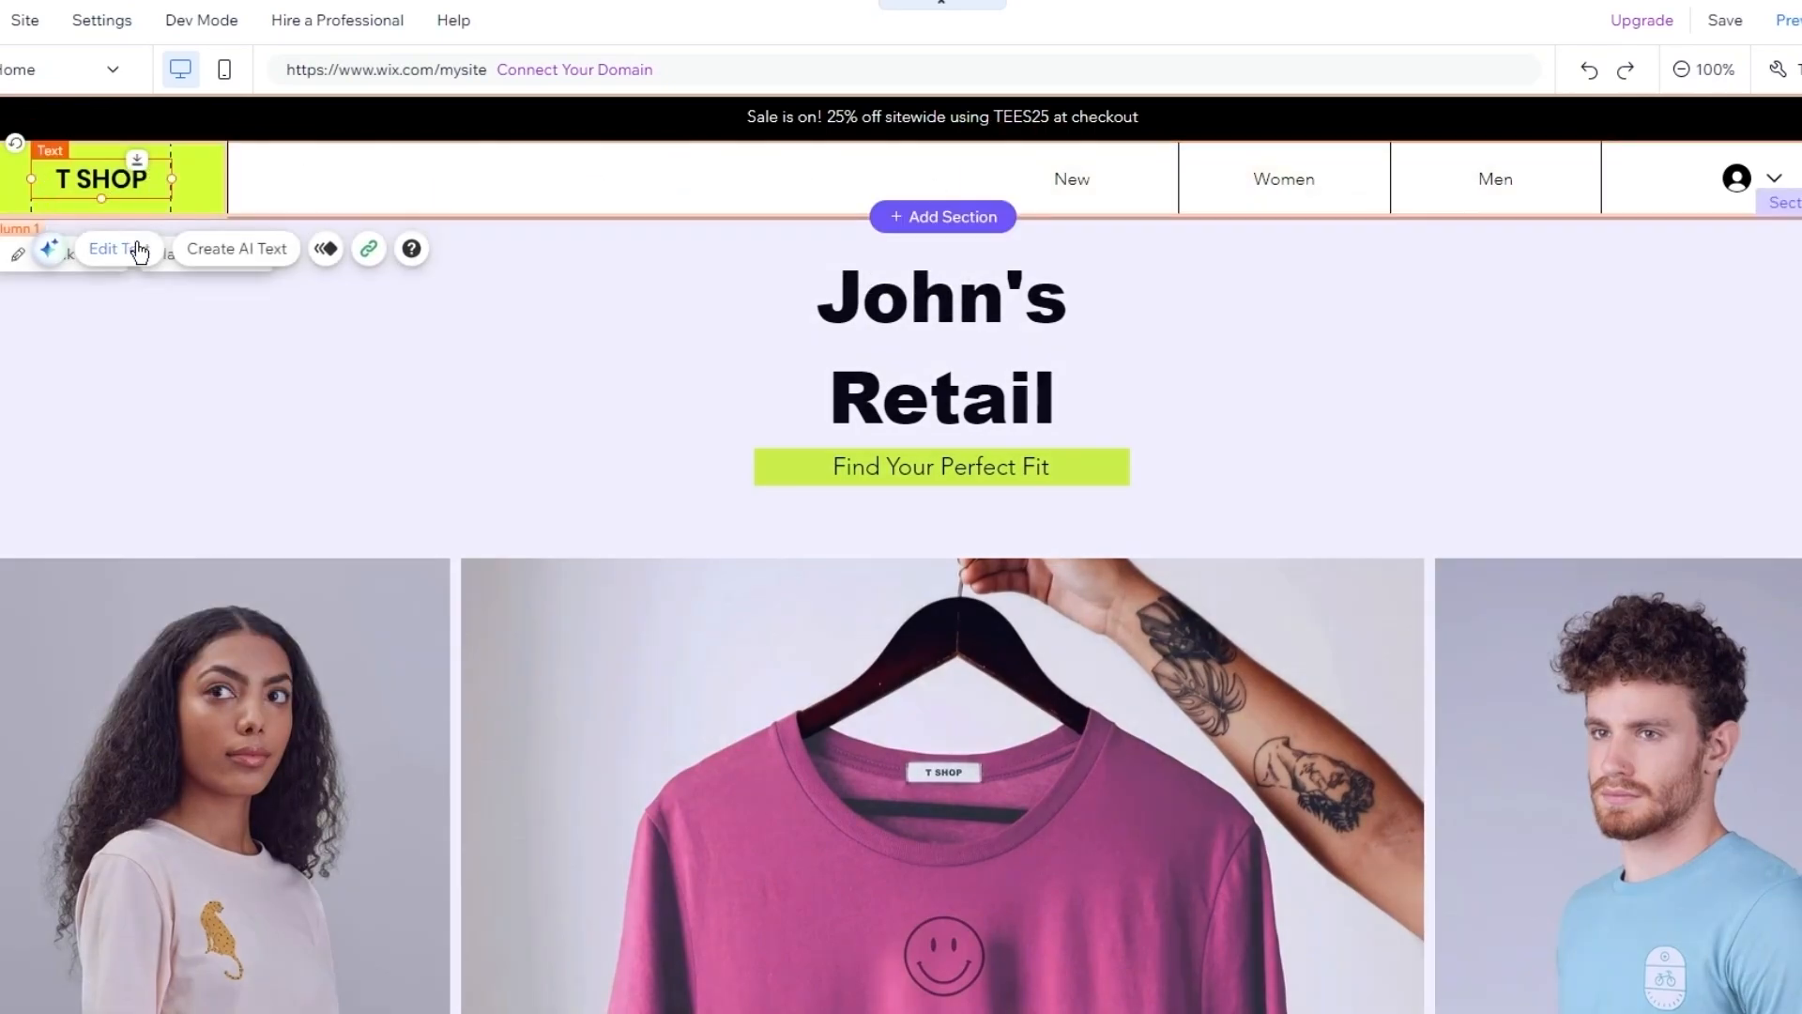
{"action": "left_click", "coordinate": [140, 250]}
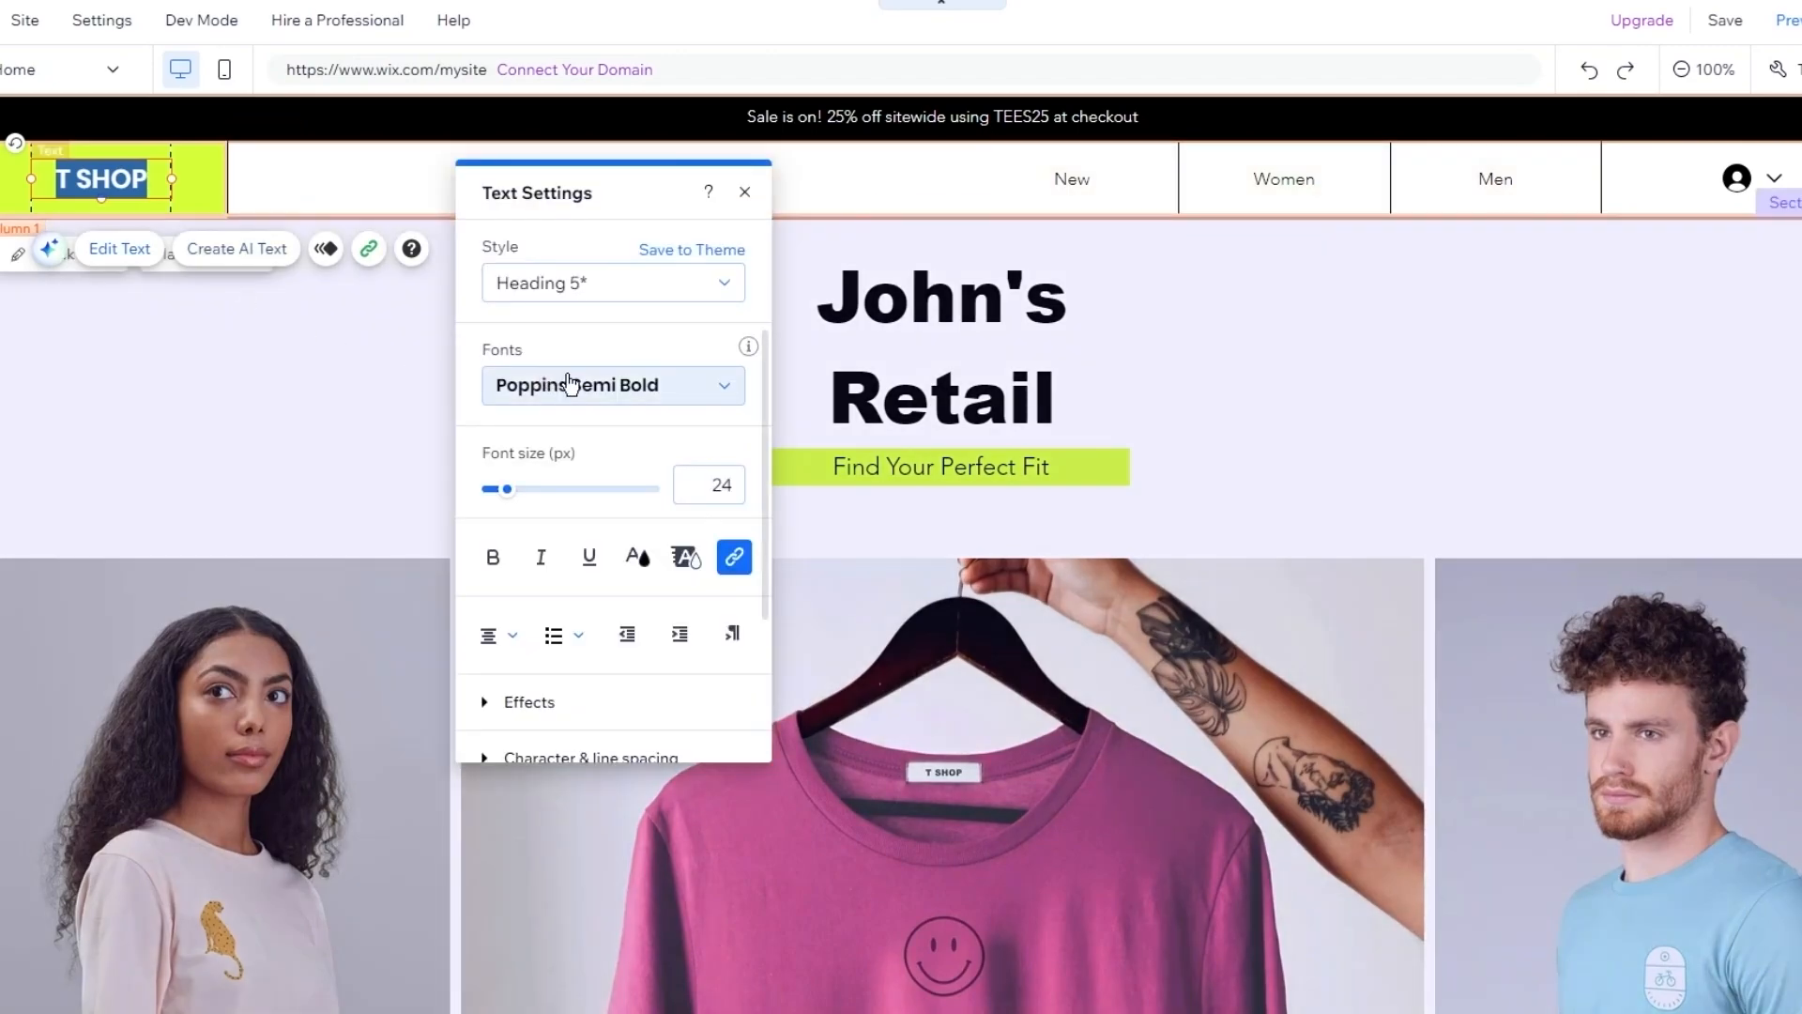
{"action": "left_click", "coordinate": [431, 520]}
{"action": "left_click", "coordinate": [492, 429]}
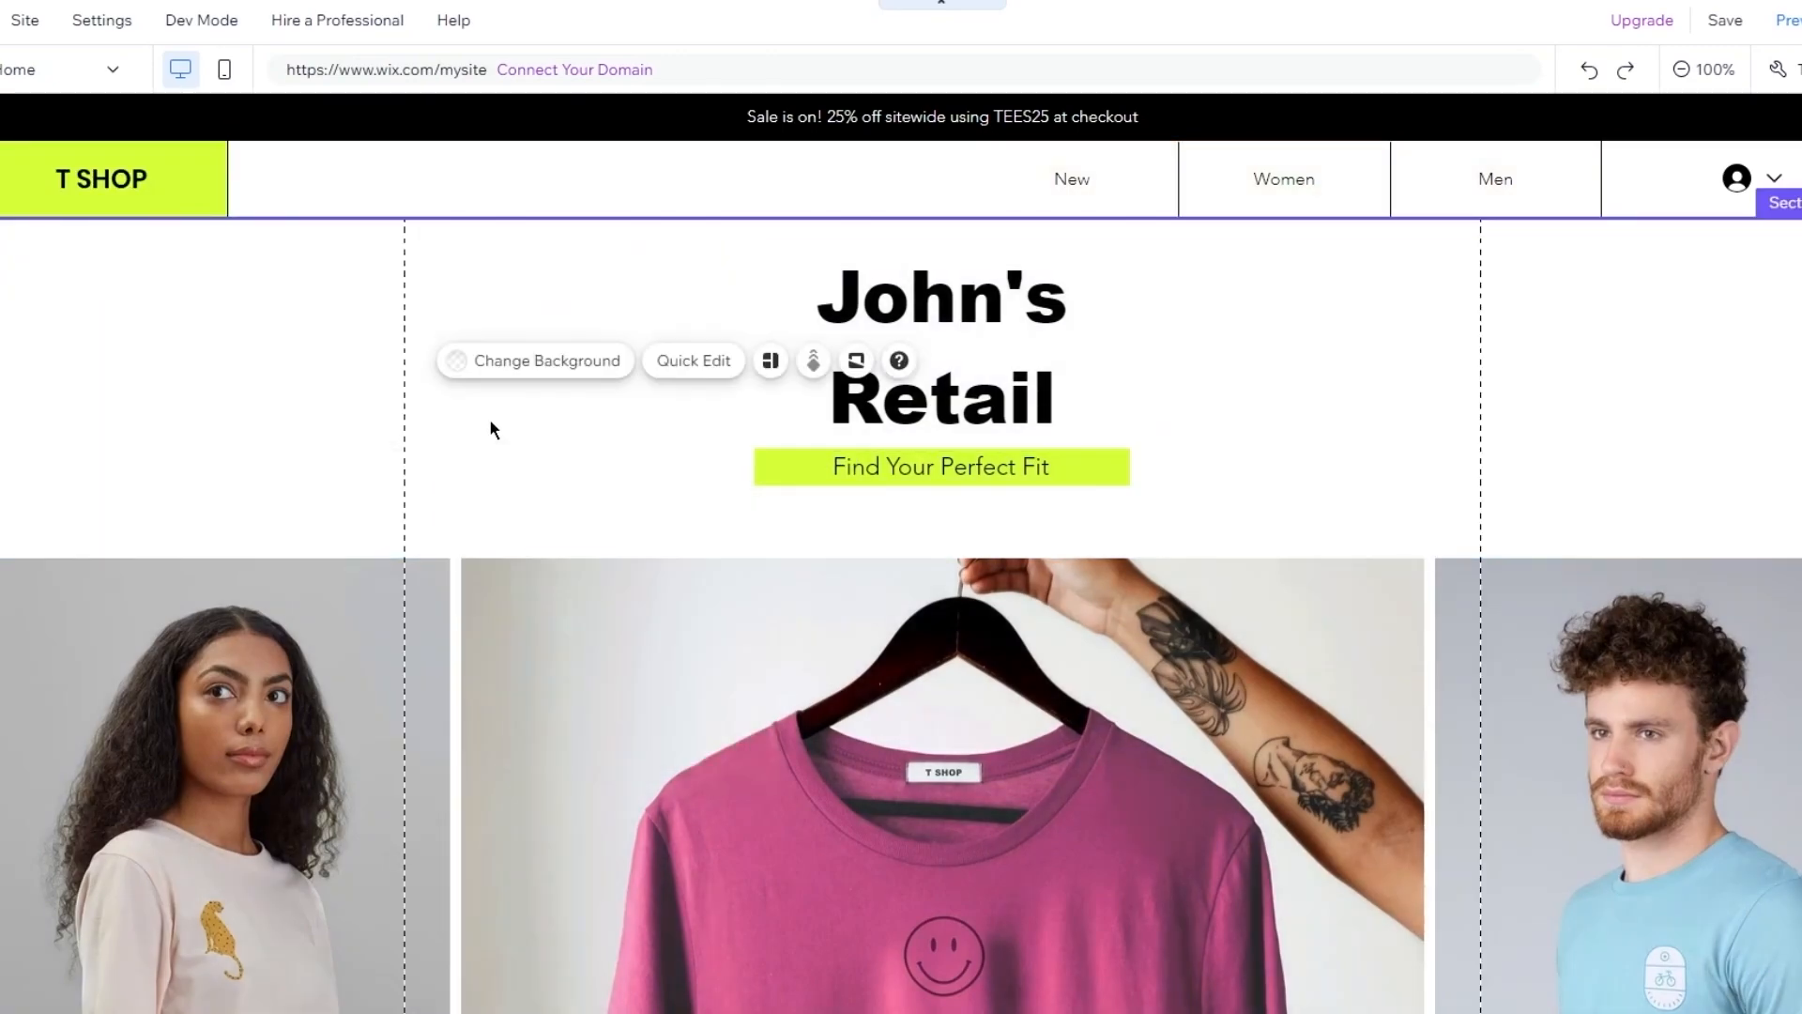
{"action": "left_click", "coordinate": [331, 430]}
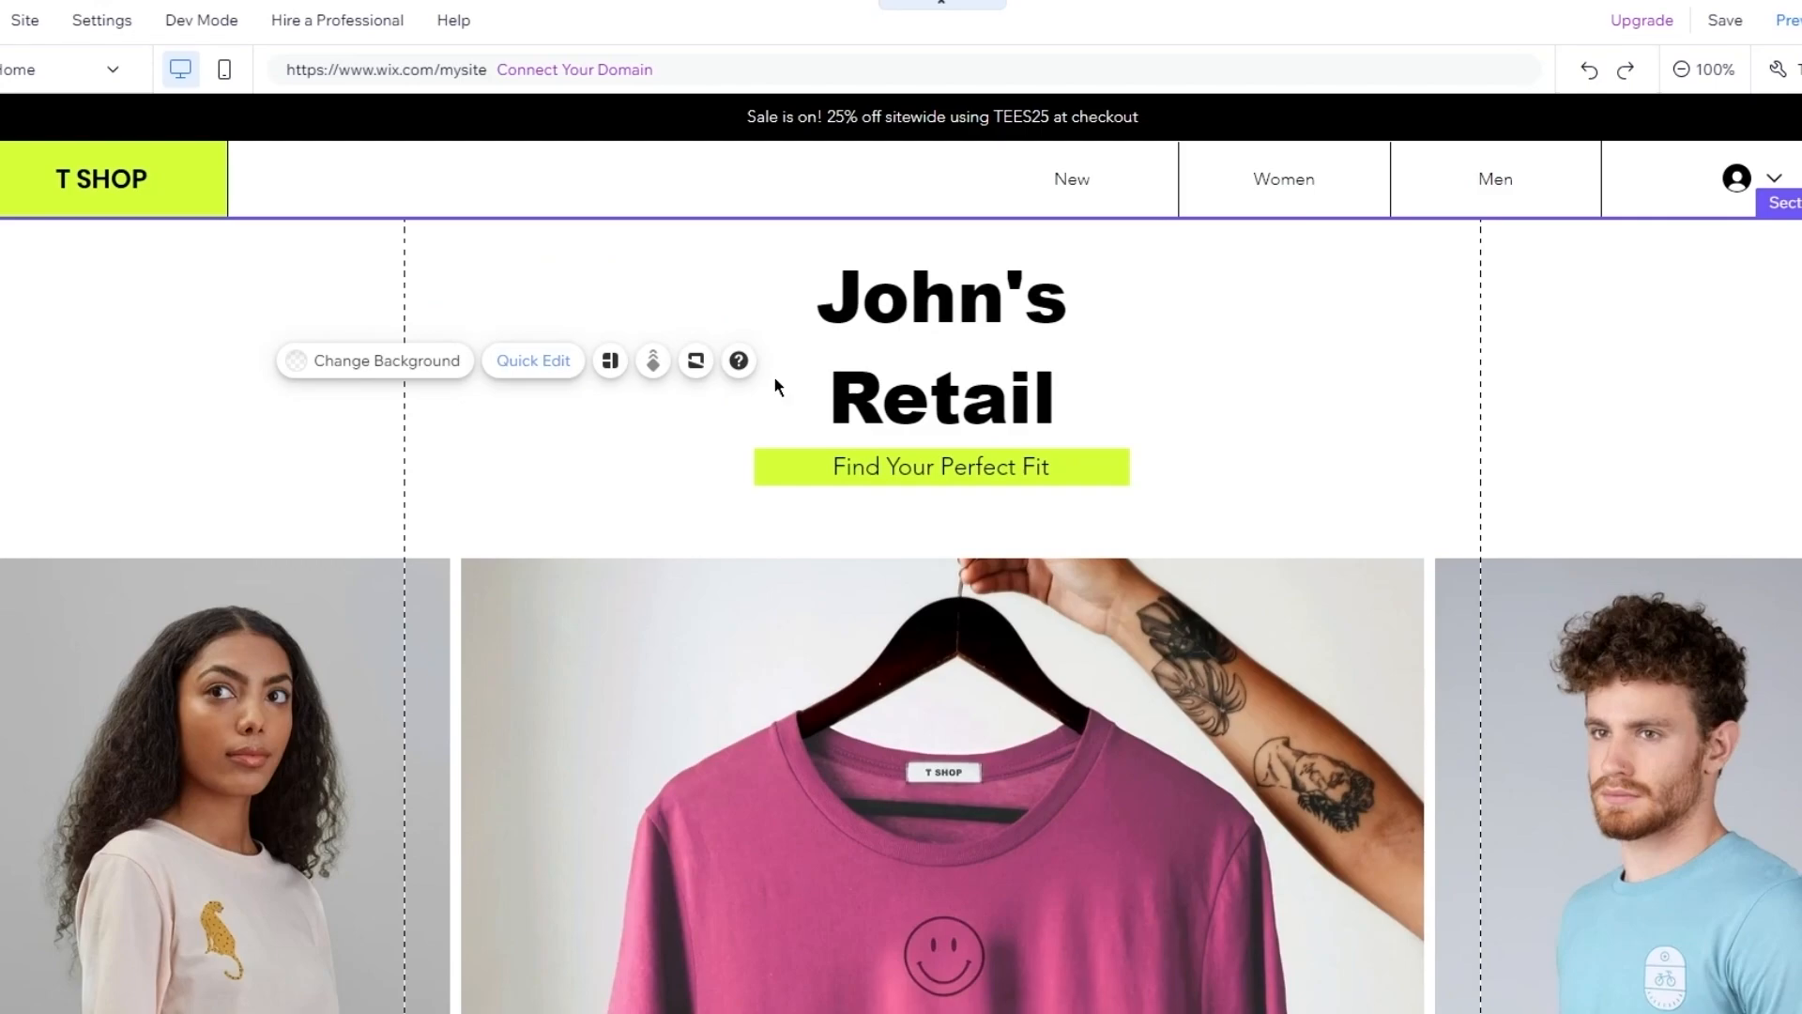
{"action": "left_click", "coordinate": [916, 437]}
{"action": "left_click", "coordinate": [920, 469]}
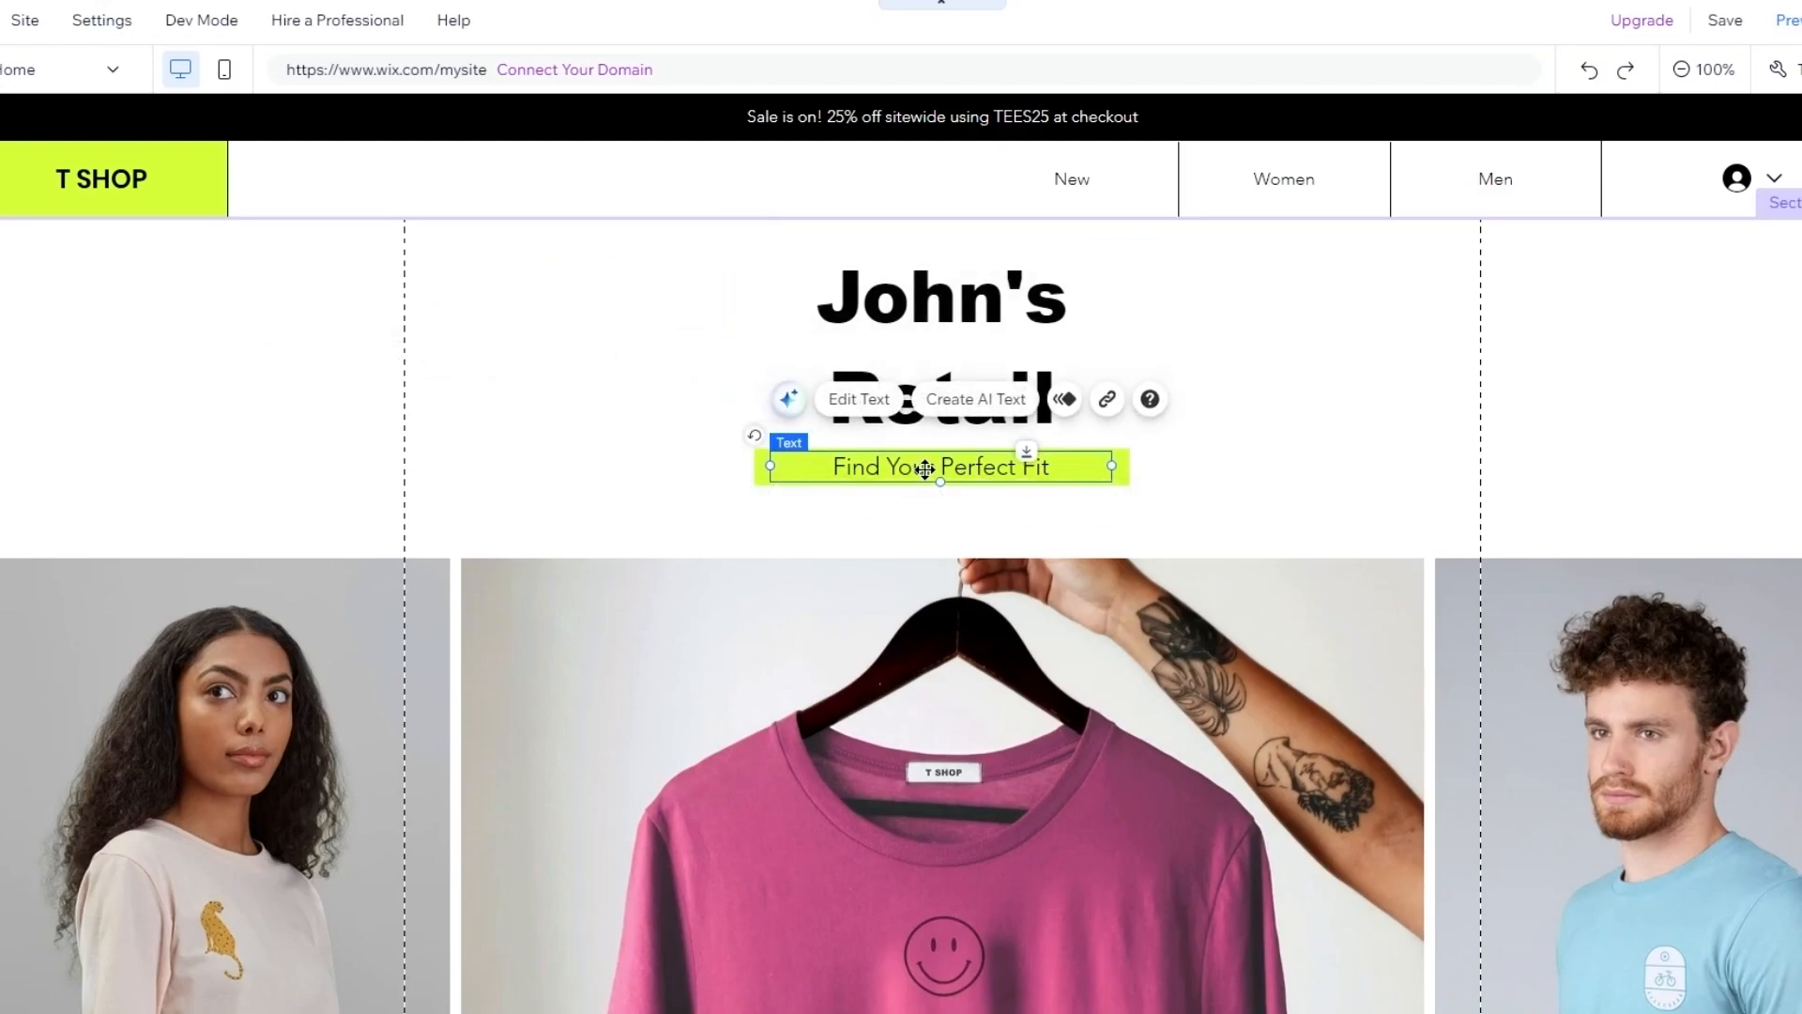
{"action": "left_click", "coordinate": [859, 399]}
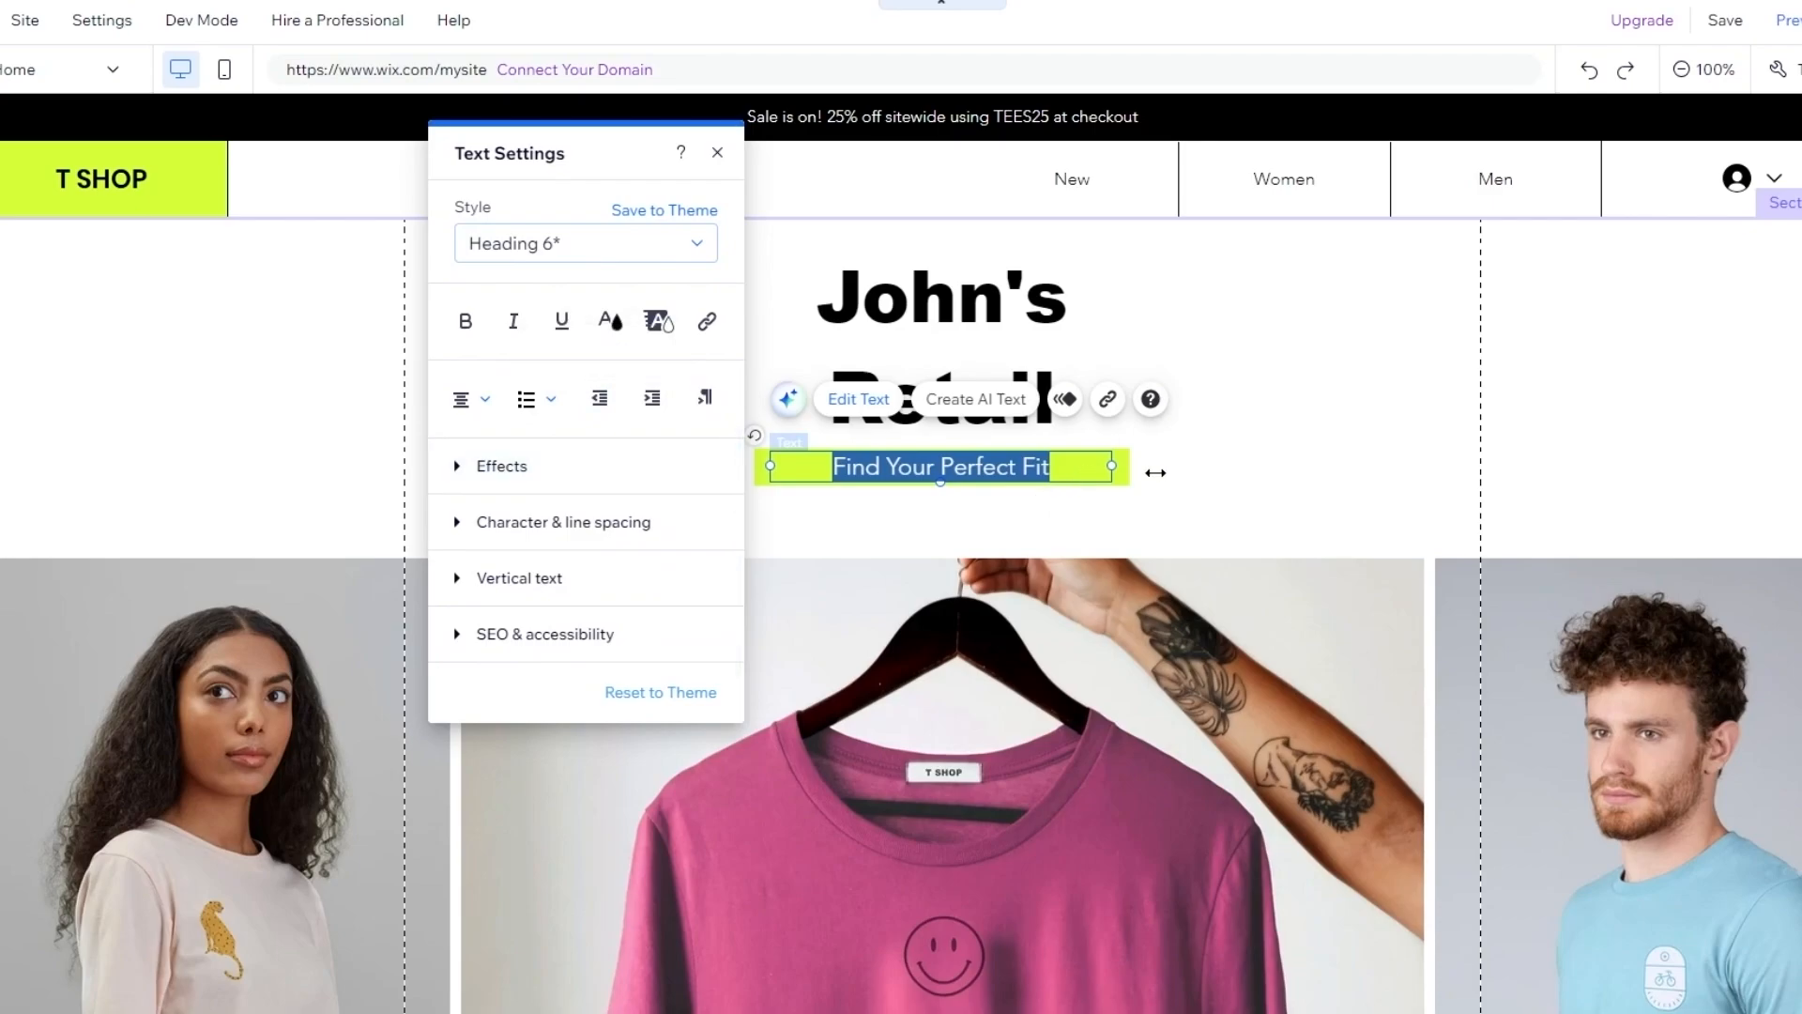
{"action": "left_click", "coordinate": [1124, 481]}
{"action": "left_click", "coordinate": [1123, 479]}
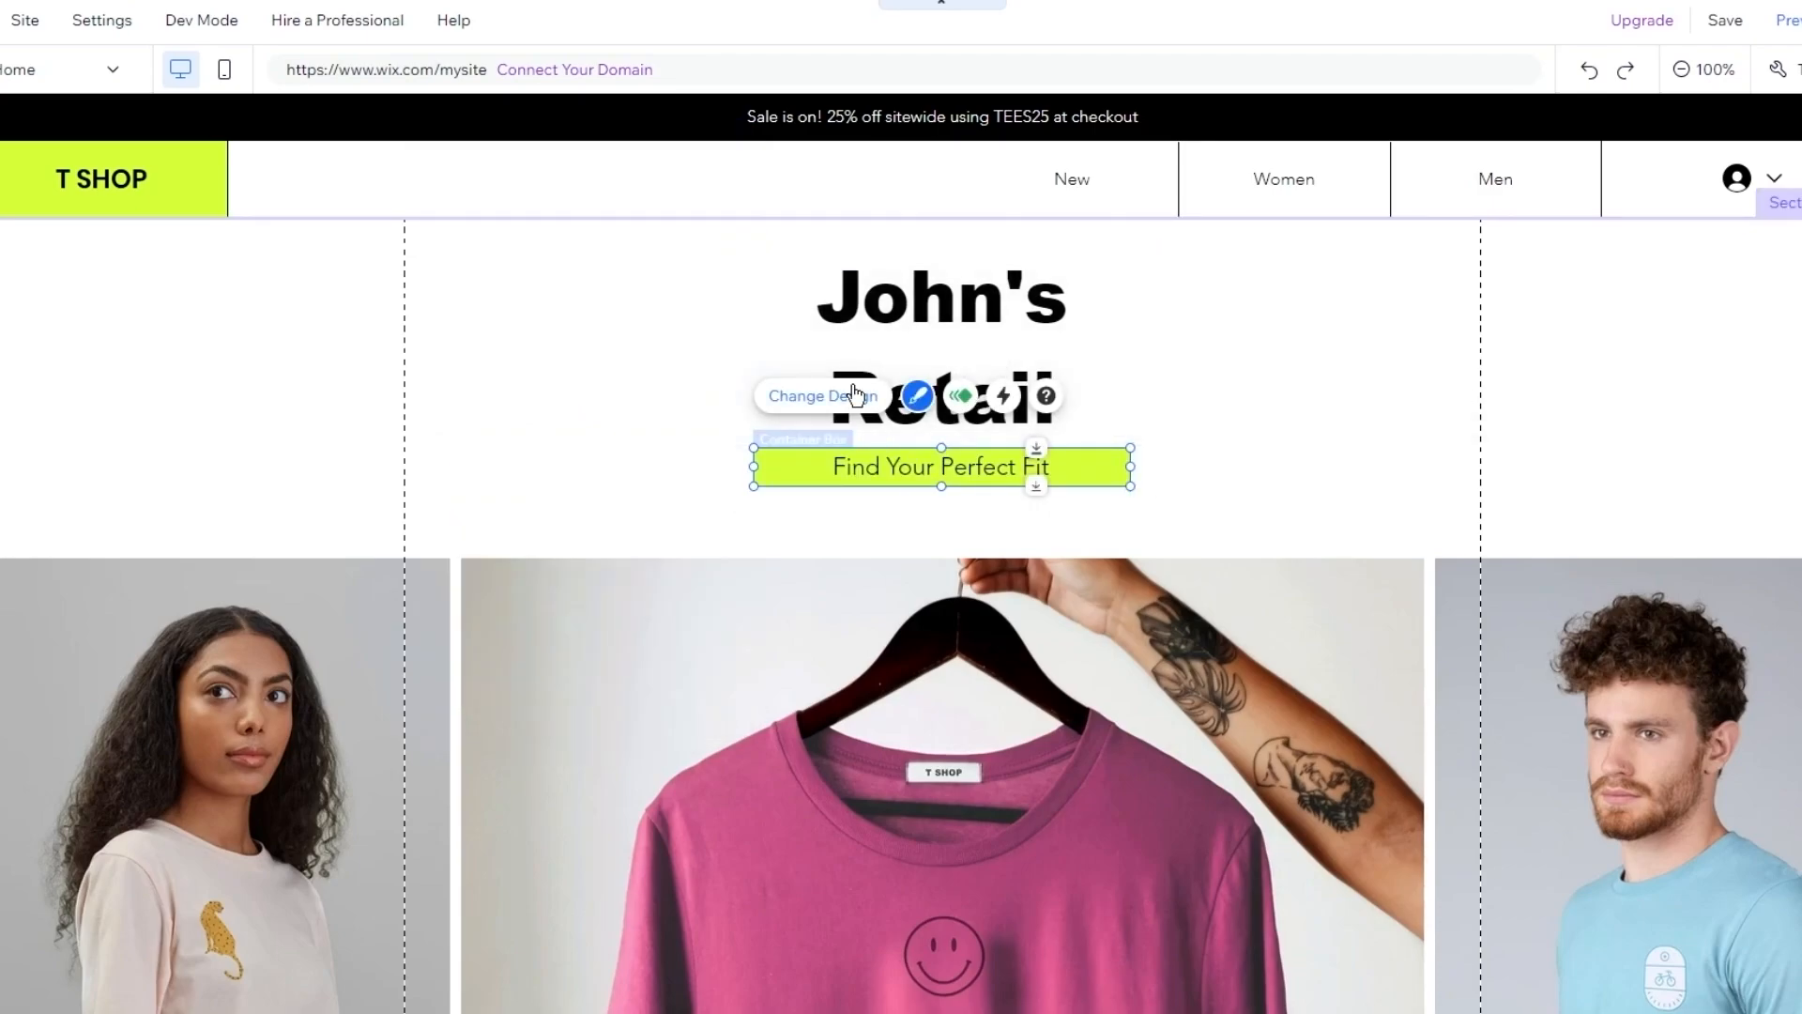
{"action": "left_click", "coordinate": [916, 395]}
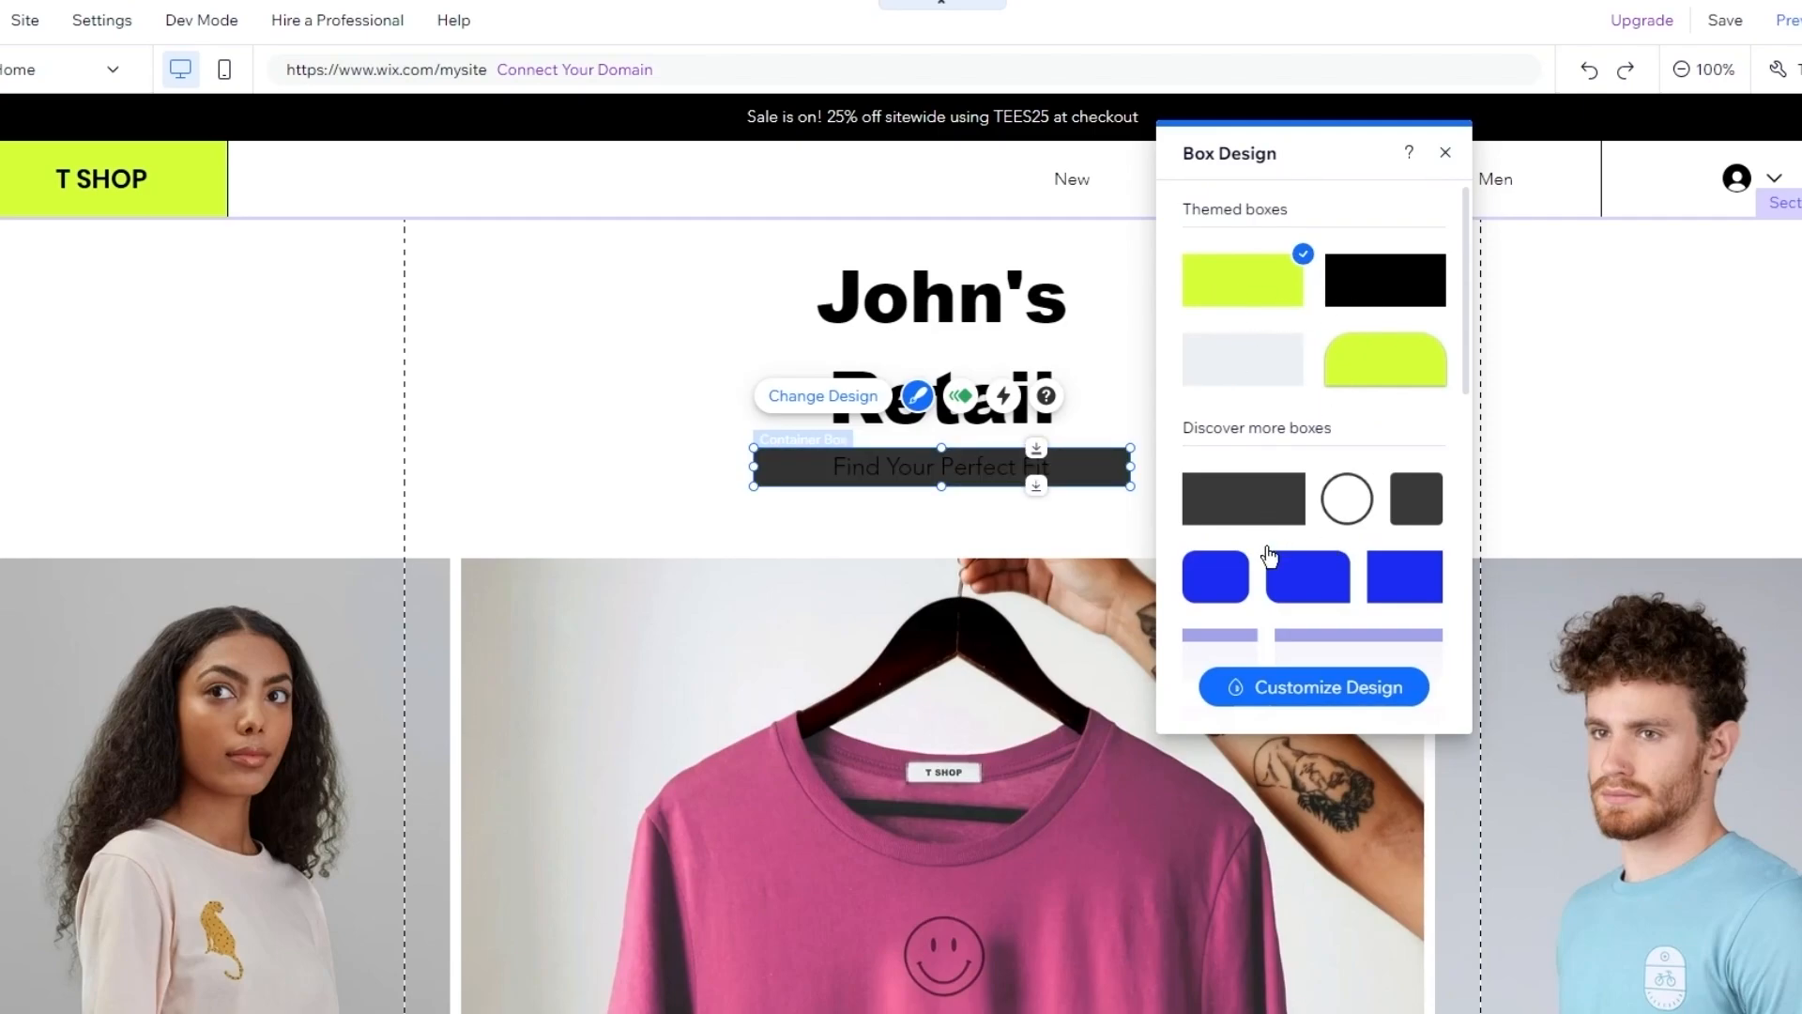
{"action": "scroll", "coordinate": [1313, 542], "scroll_direction": "down", "scroll_amount": 5}
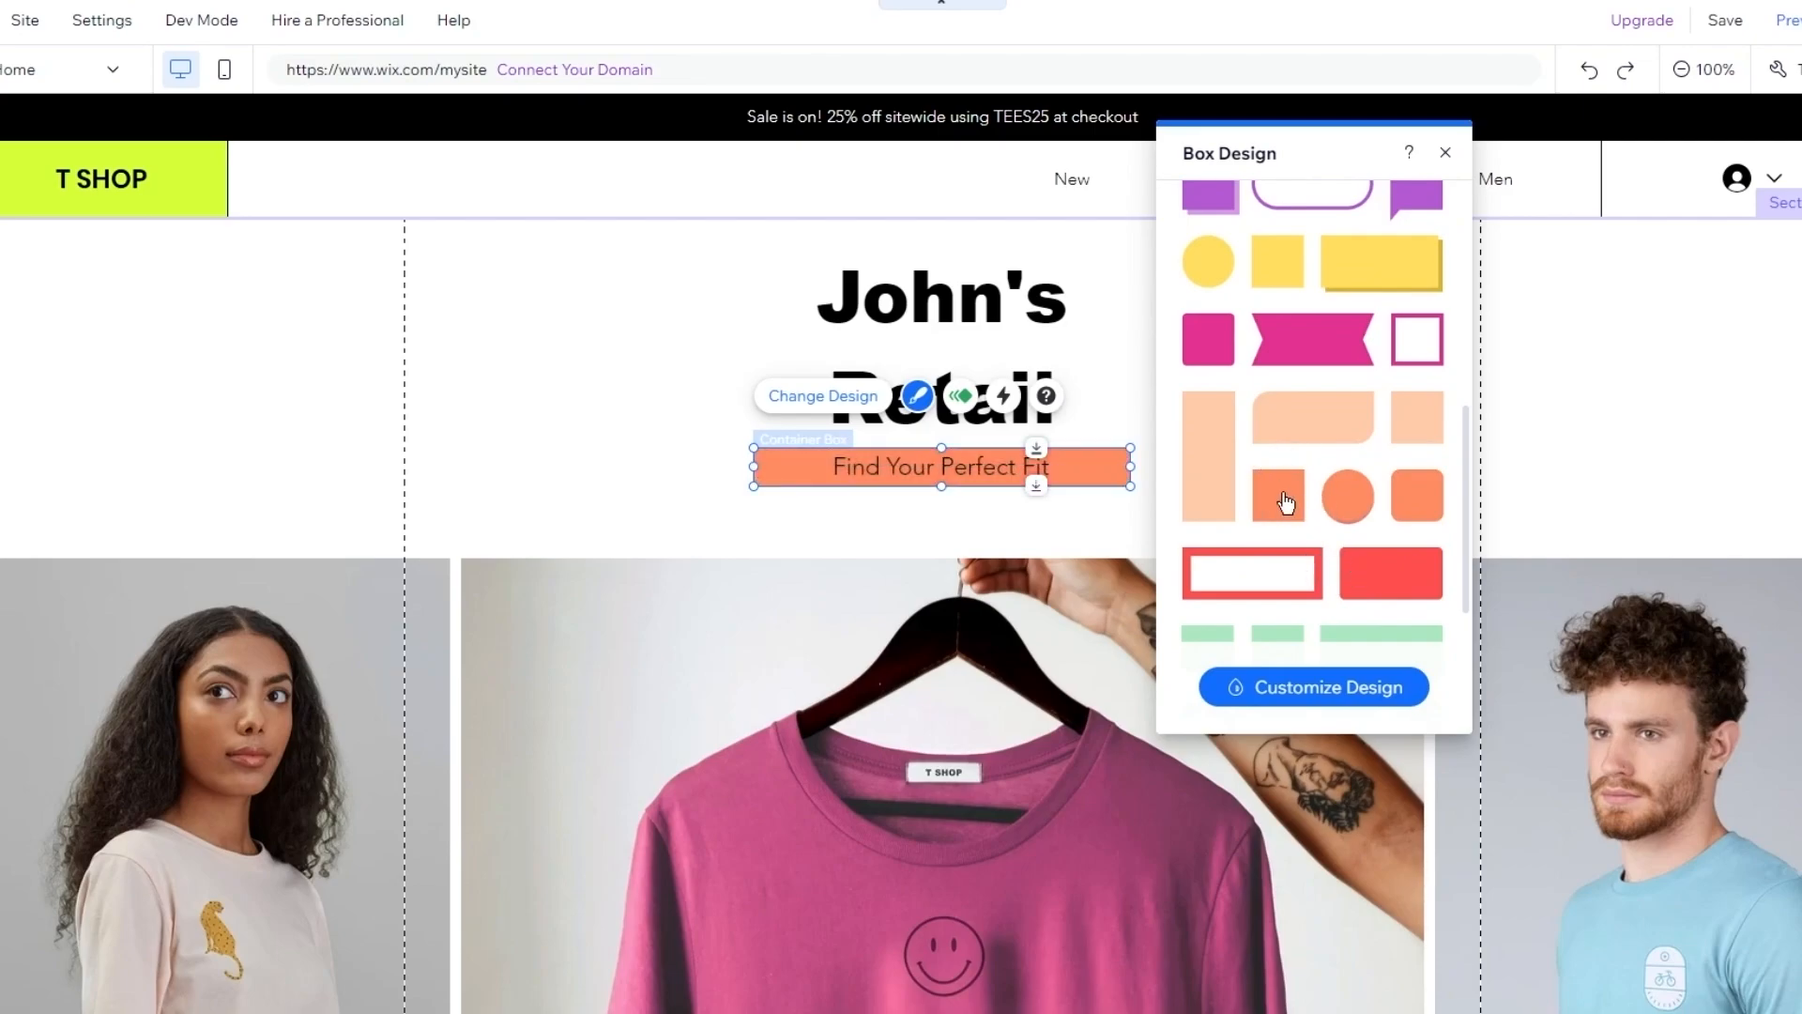
{"action": "scroll", "coordinate": [1243, 367], "scroll_direction": "down", "scroll_amount": 3}
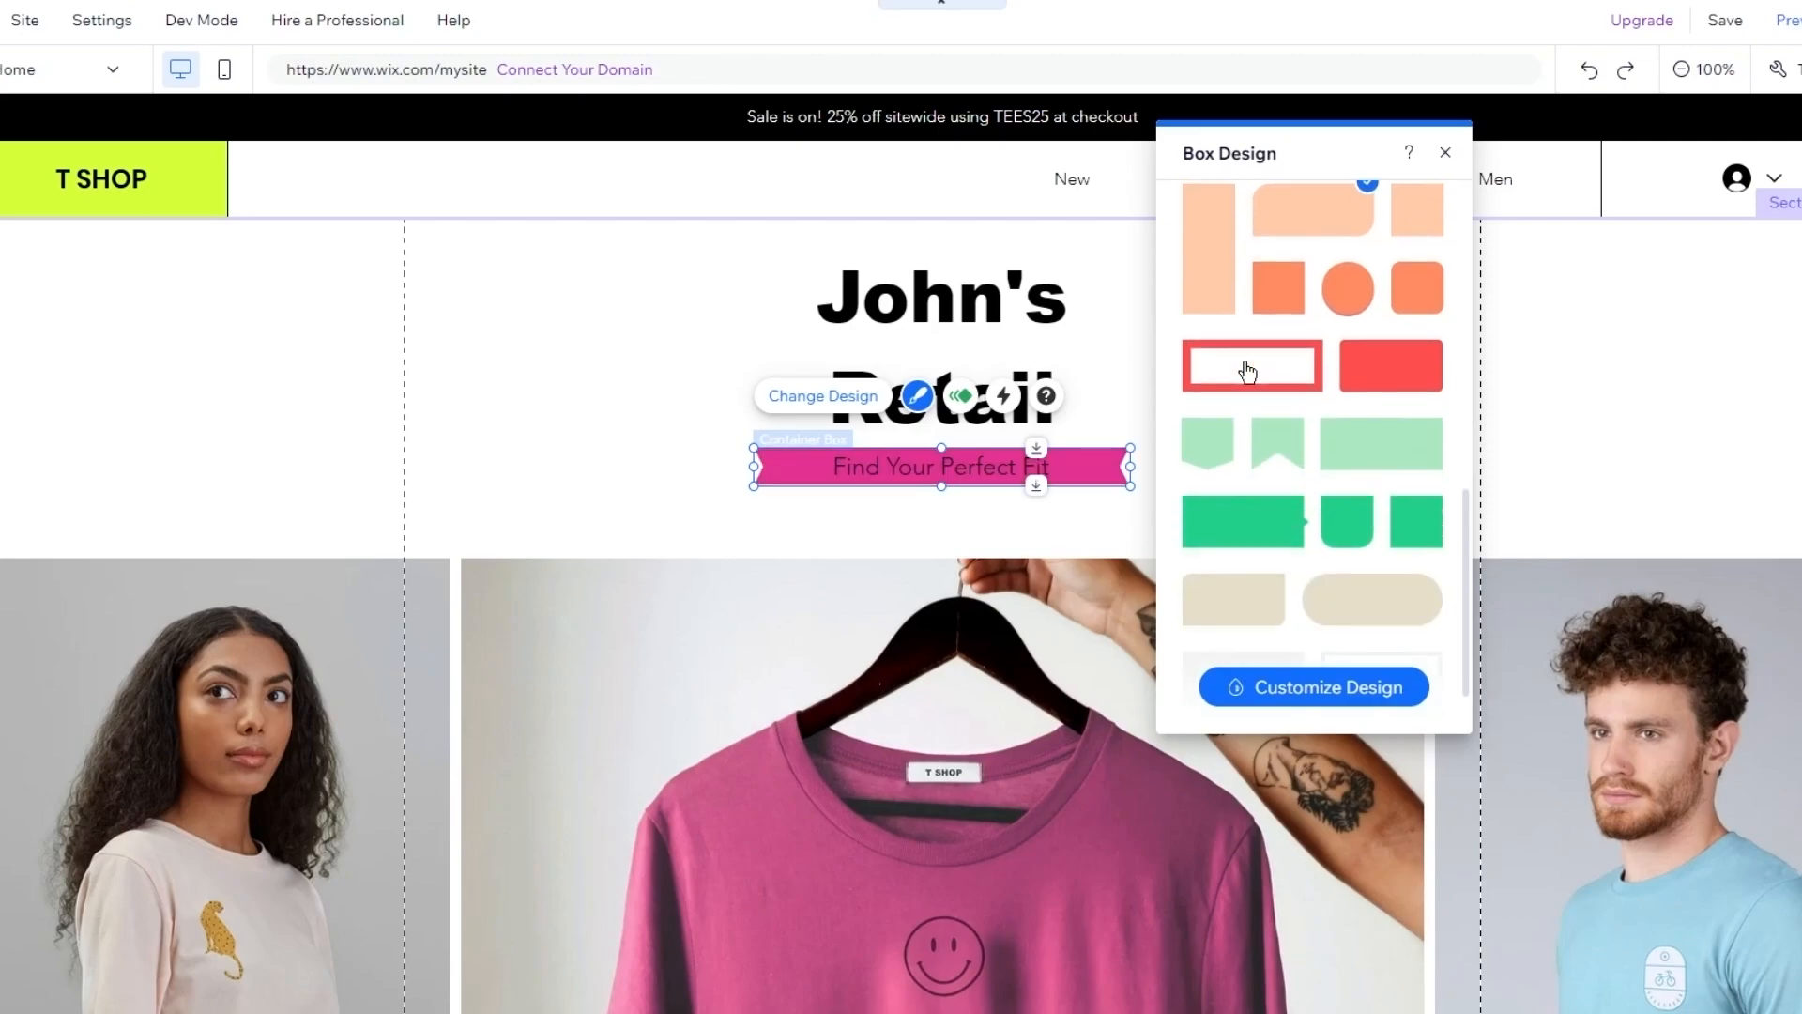
{"action": "left_click", "coordinate": [1446, 152]}
{"action": "scroll", "coordinate": [887, 368], "scroll_direction": "down", "scroll_amount": 8}
{"action": "scroll", "coordinate": [883, 371], "scroll_direction": "down", "scroll_amount": 4}
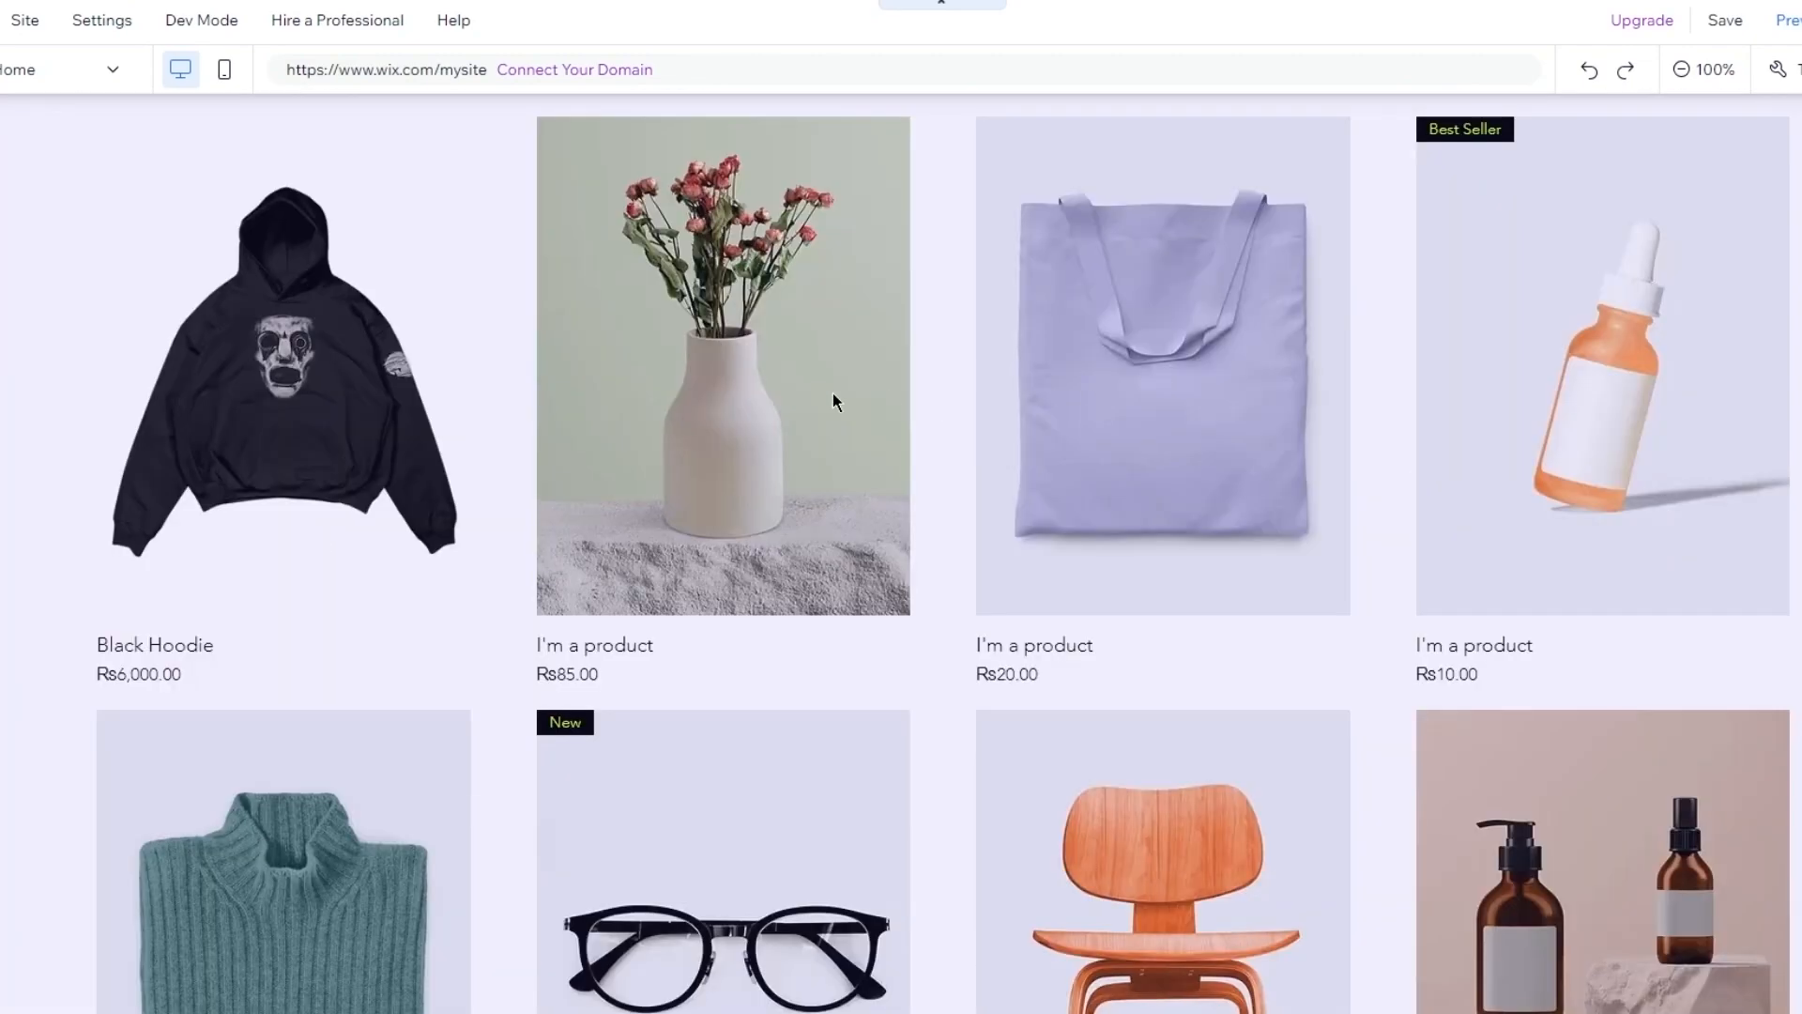
Step: Select the home page Grid Gallery to reach the Products dashboard listing 13 products
{"action": "left_click", "coordinate": [859, 313]}
{"action": "scroll", "coordinate": [952, 353], "scroll_direction": "up", "scroll_amount": 2}
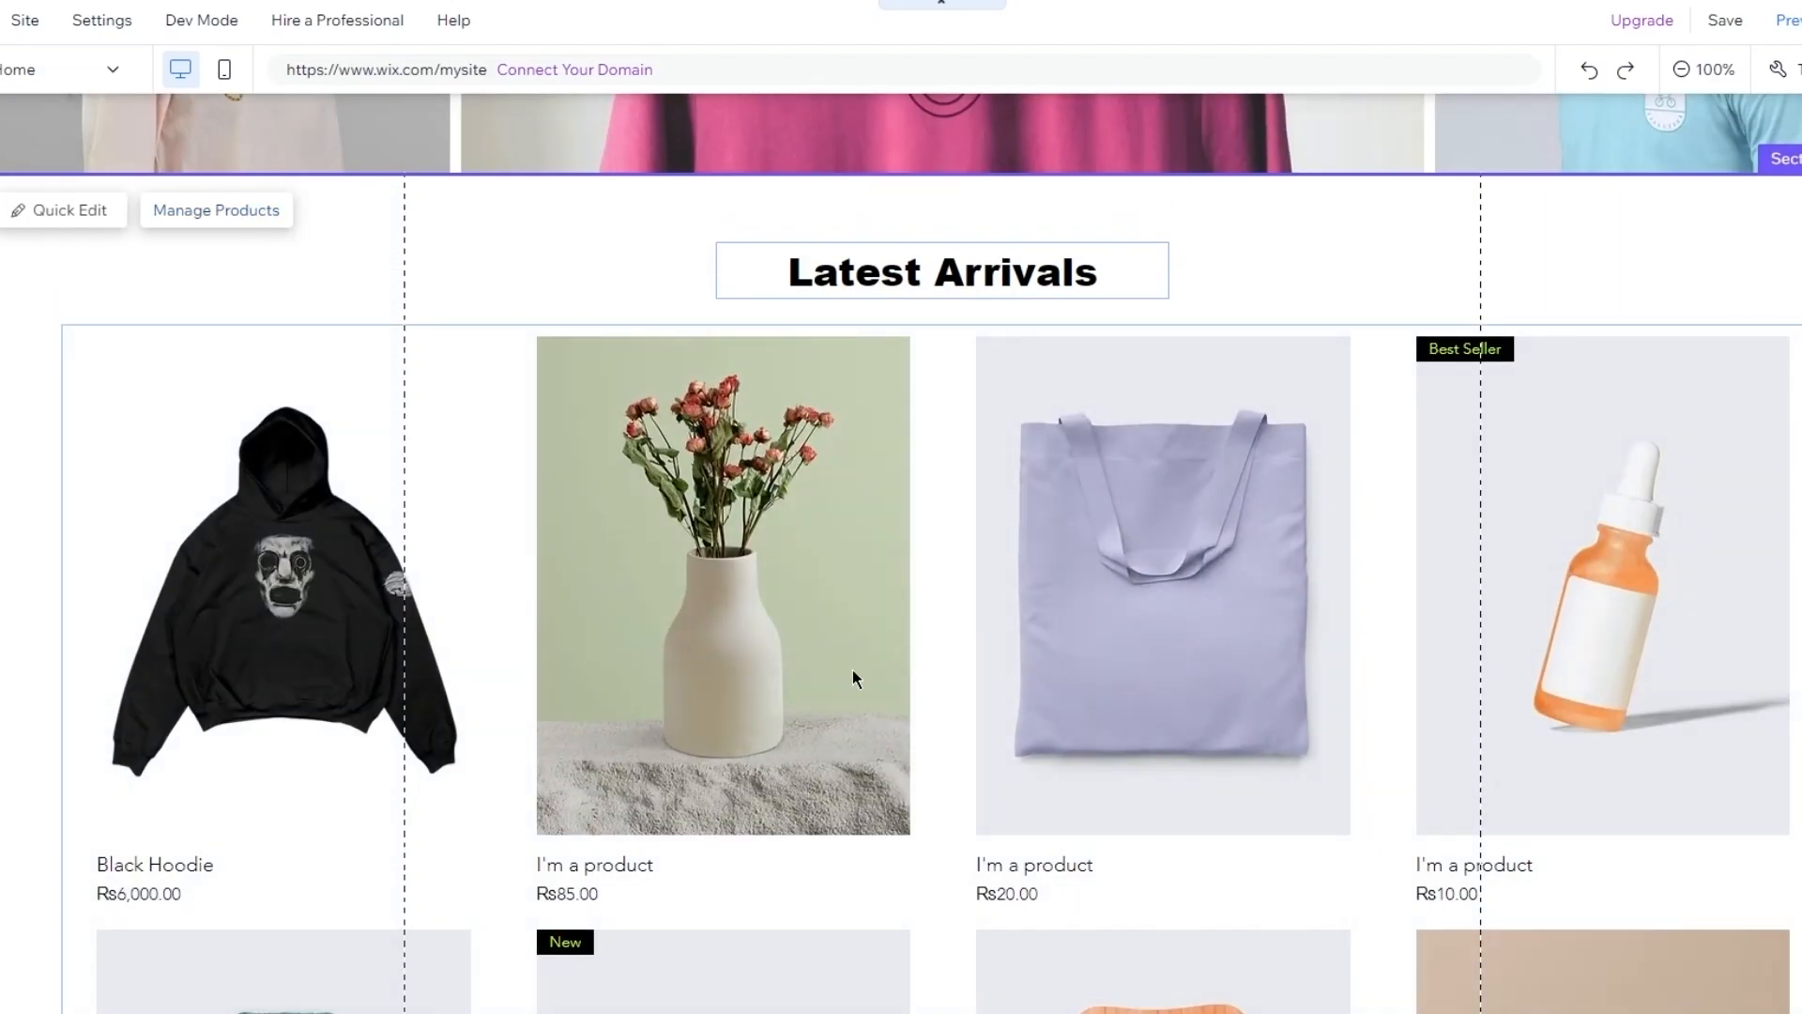
{"action": "left_click", "coordinate": [563, 347]}
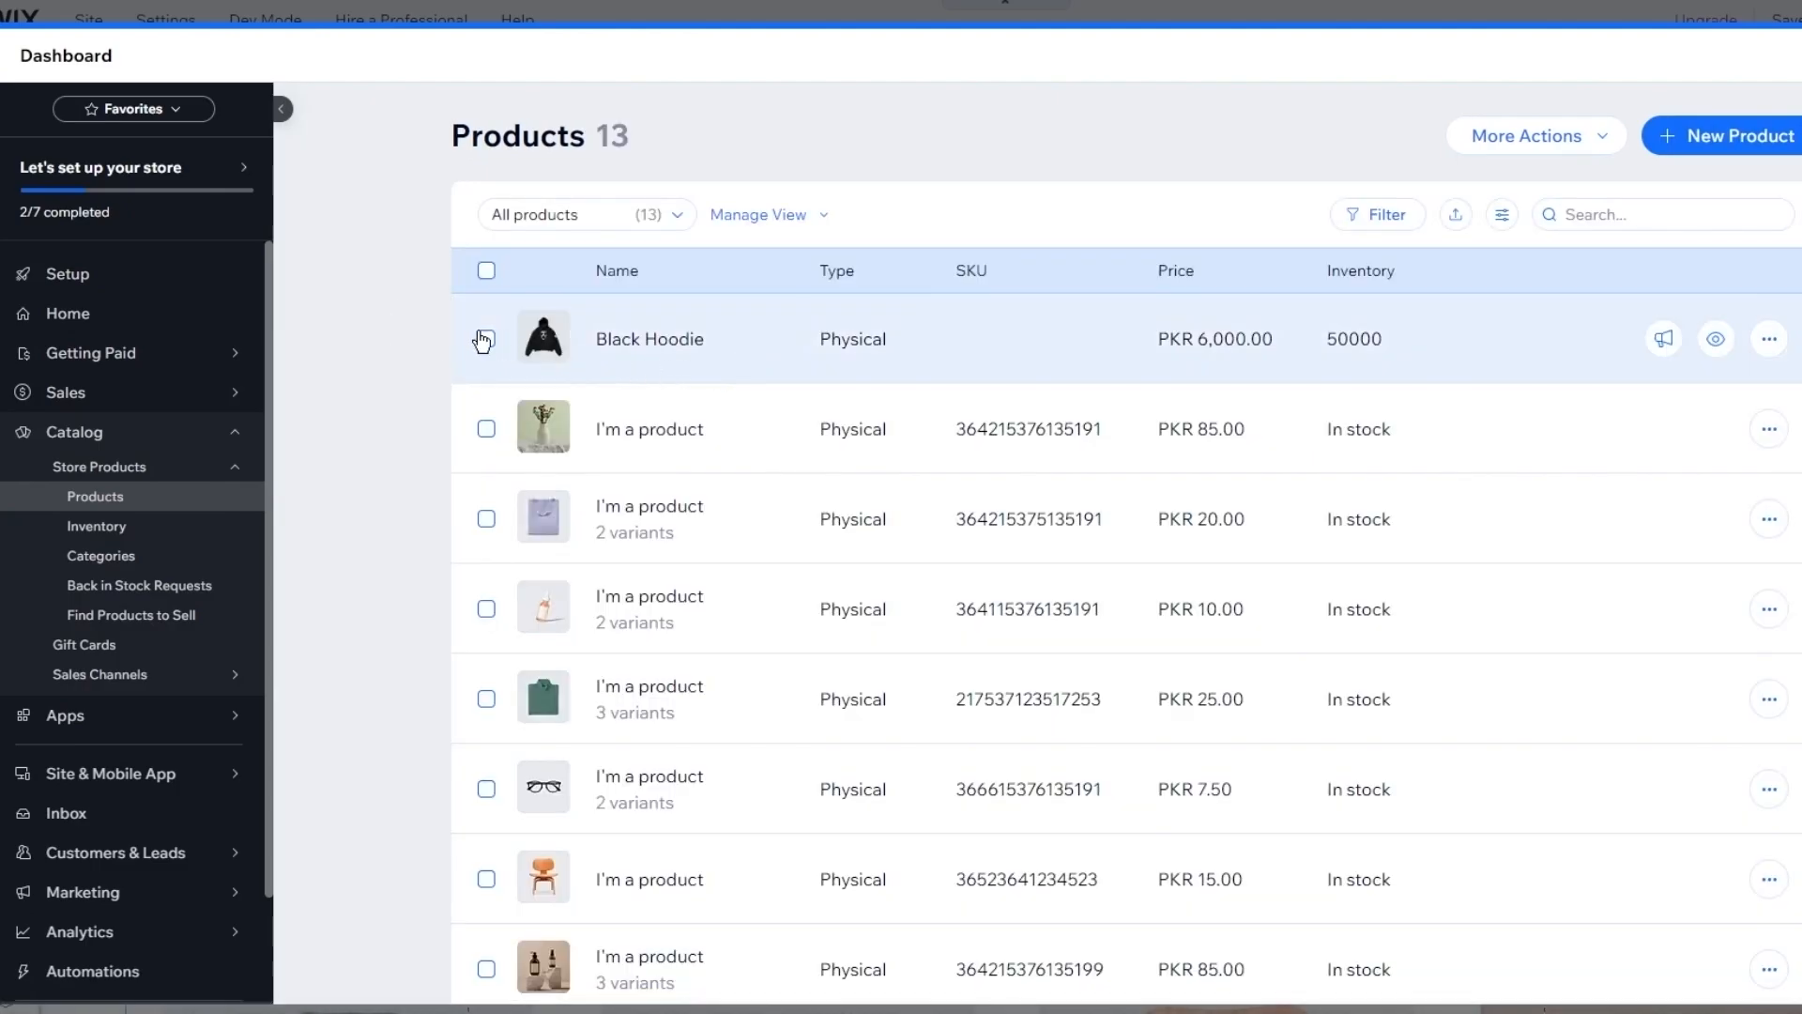
Step: Select all products except the Black Hoodie and the white T-shirt
{"action": "left_click", "coordinate": [486, 339]}
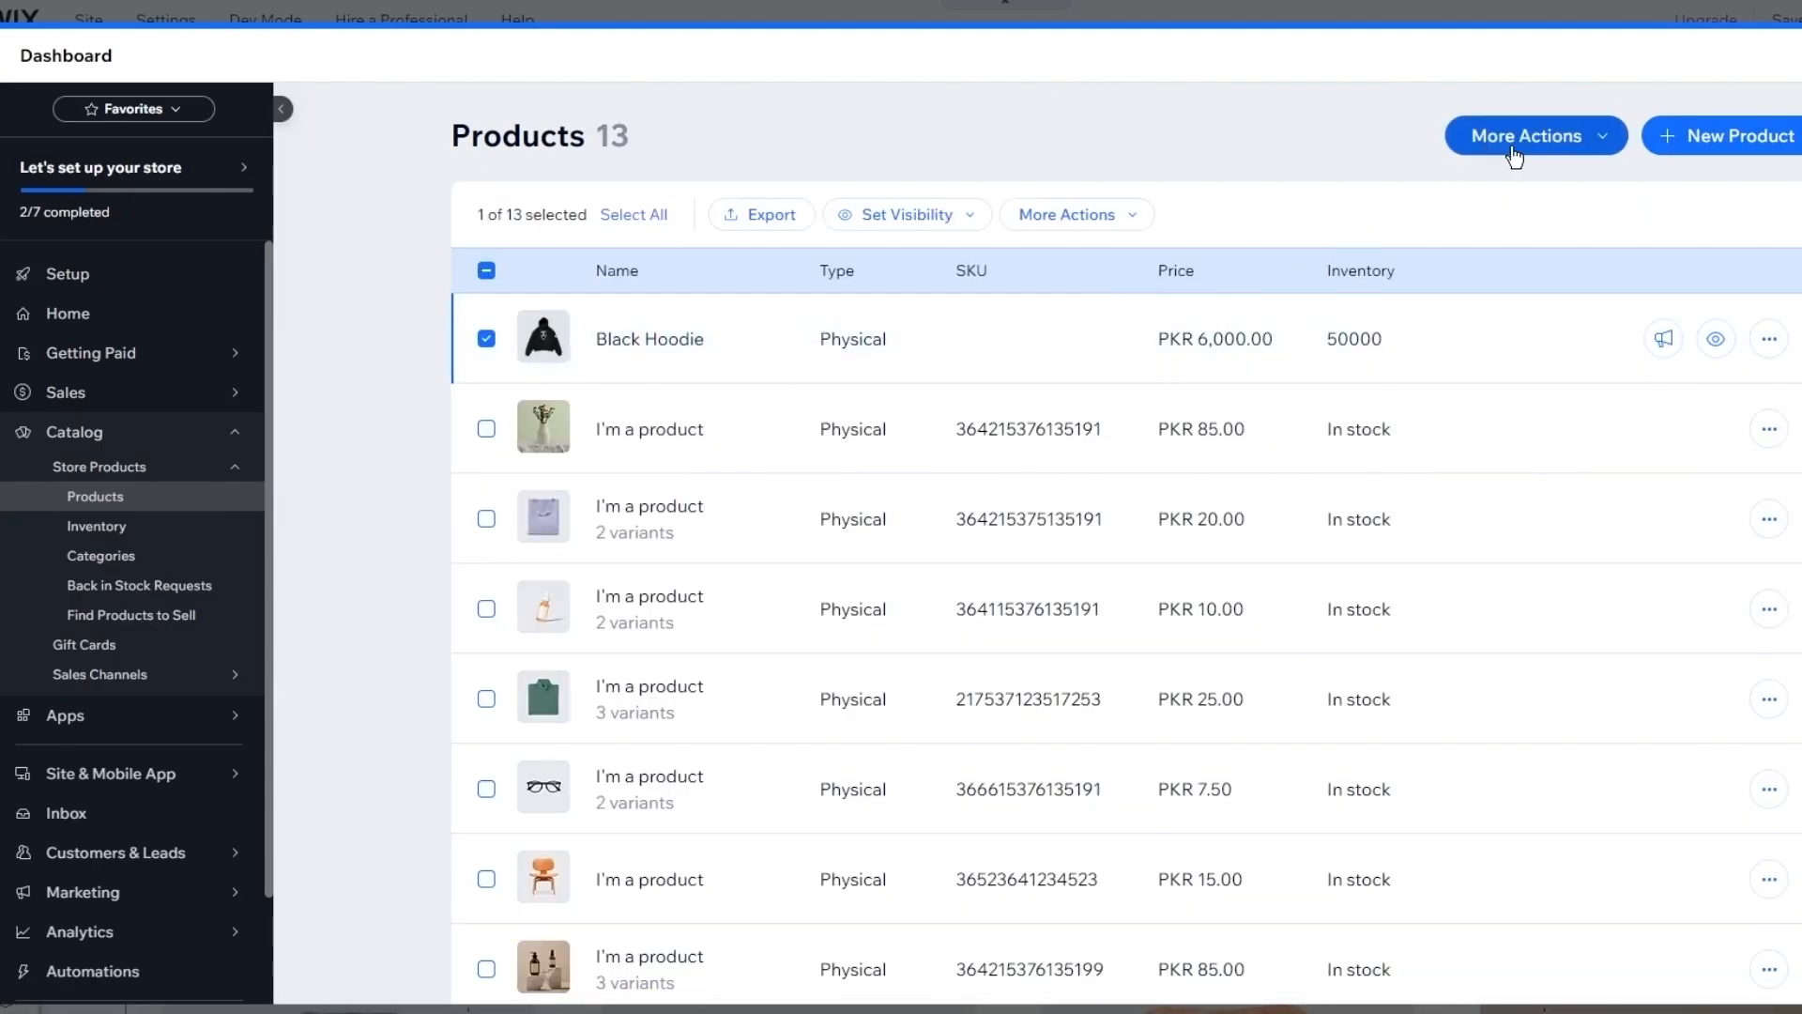
{"action": "left_click", "coordinate": [1738, 156]}
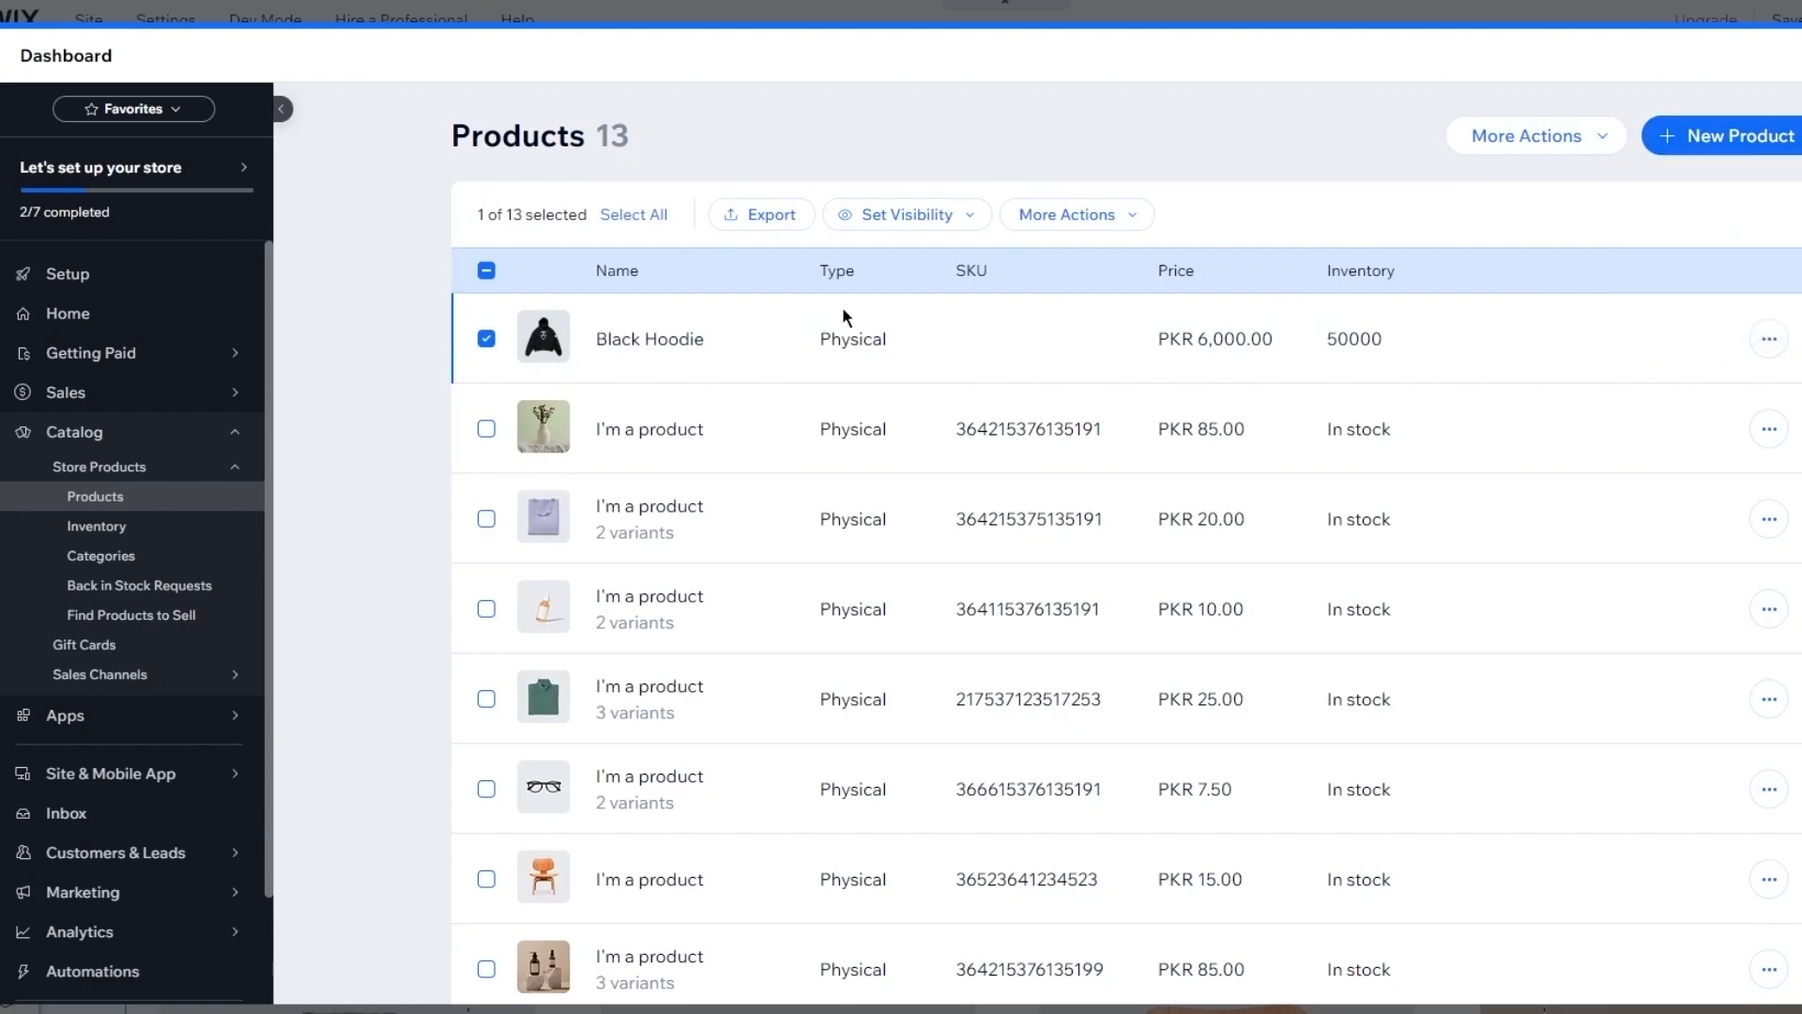
{"action": "scroll", "coordinate": [821, 736], "scroll_direction": "down", "scroll_amount": 5}
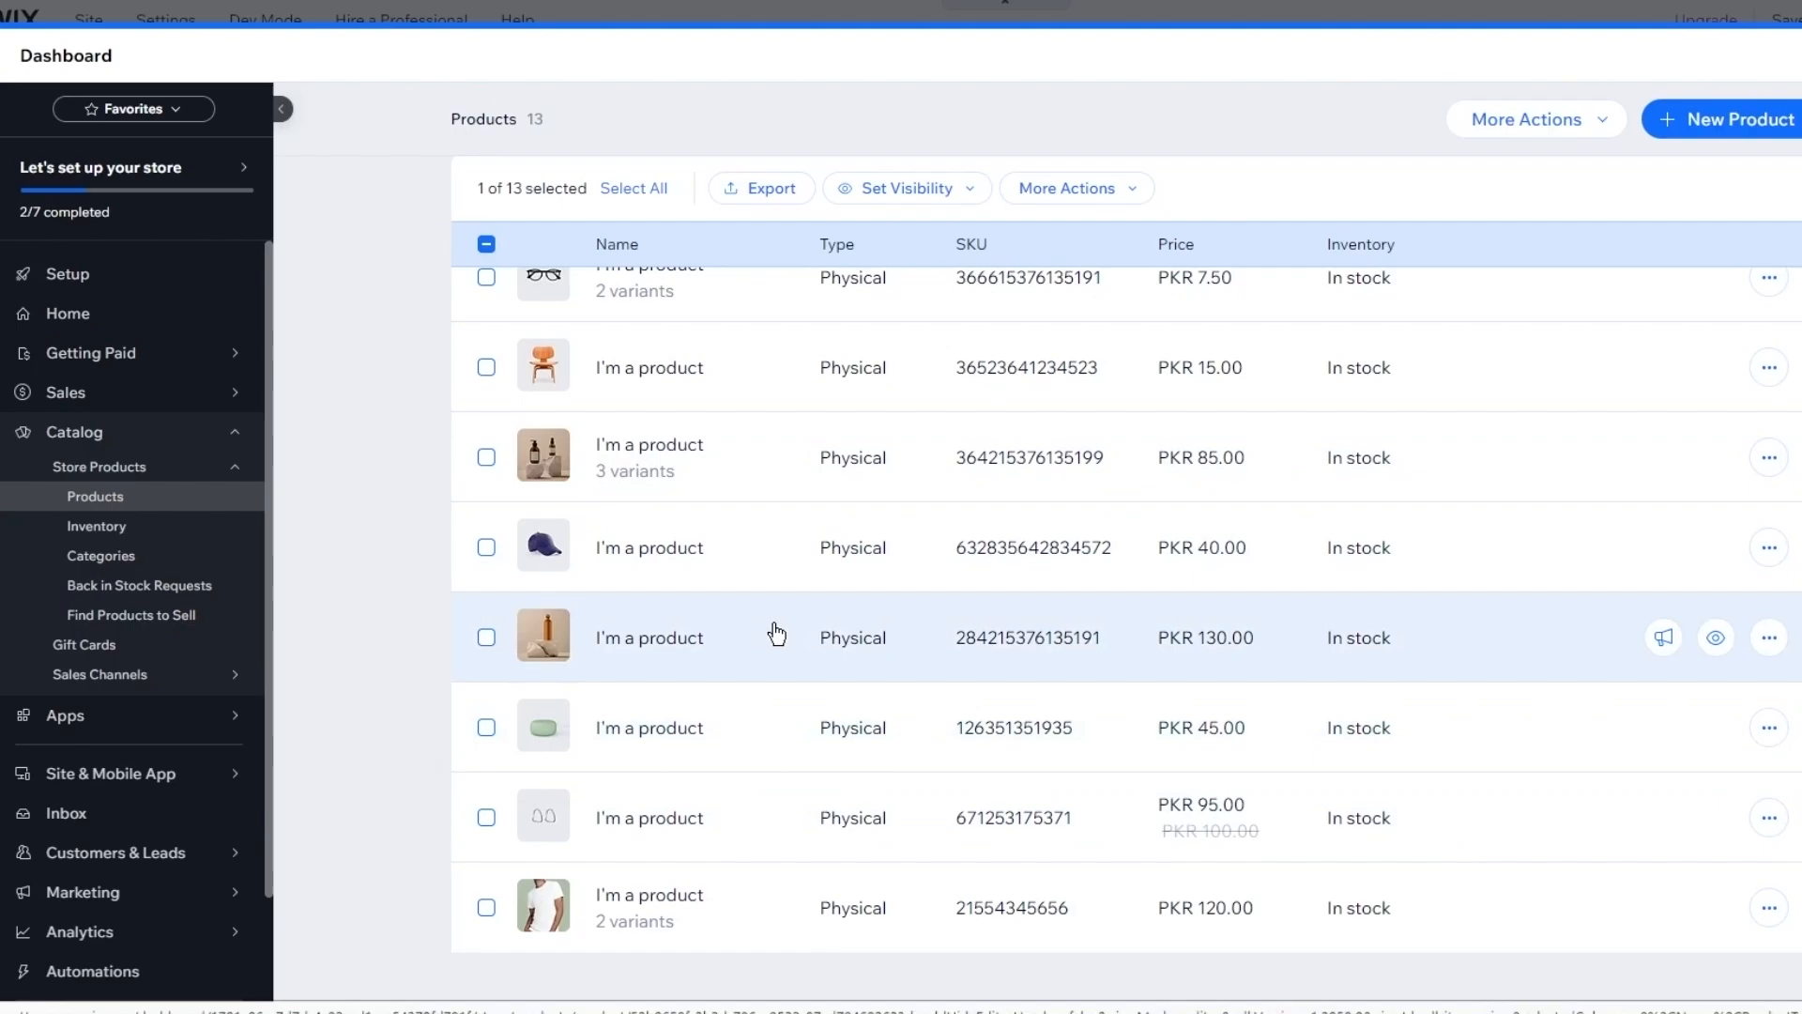
{"action": "scroll", "coordinate": [658, 582], "scroll_direction": "up", "scroll_amount": 5}
{"action": "scroll", "coordinate": [507, 479], "scroll_direction": "up", "scroll_amount": 2}
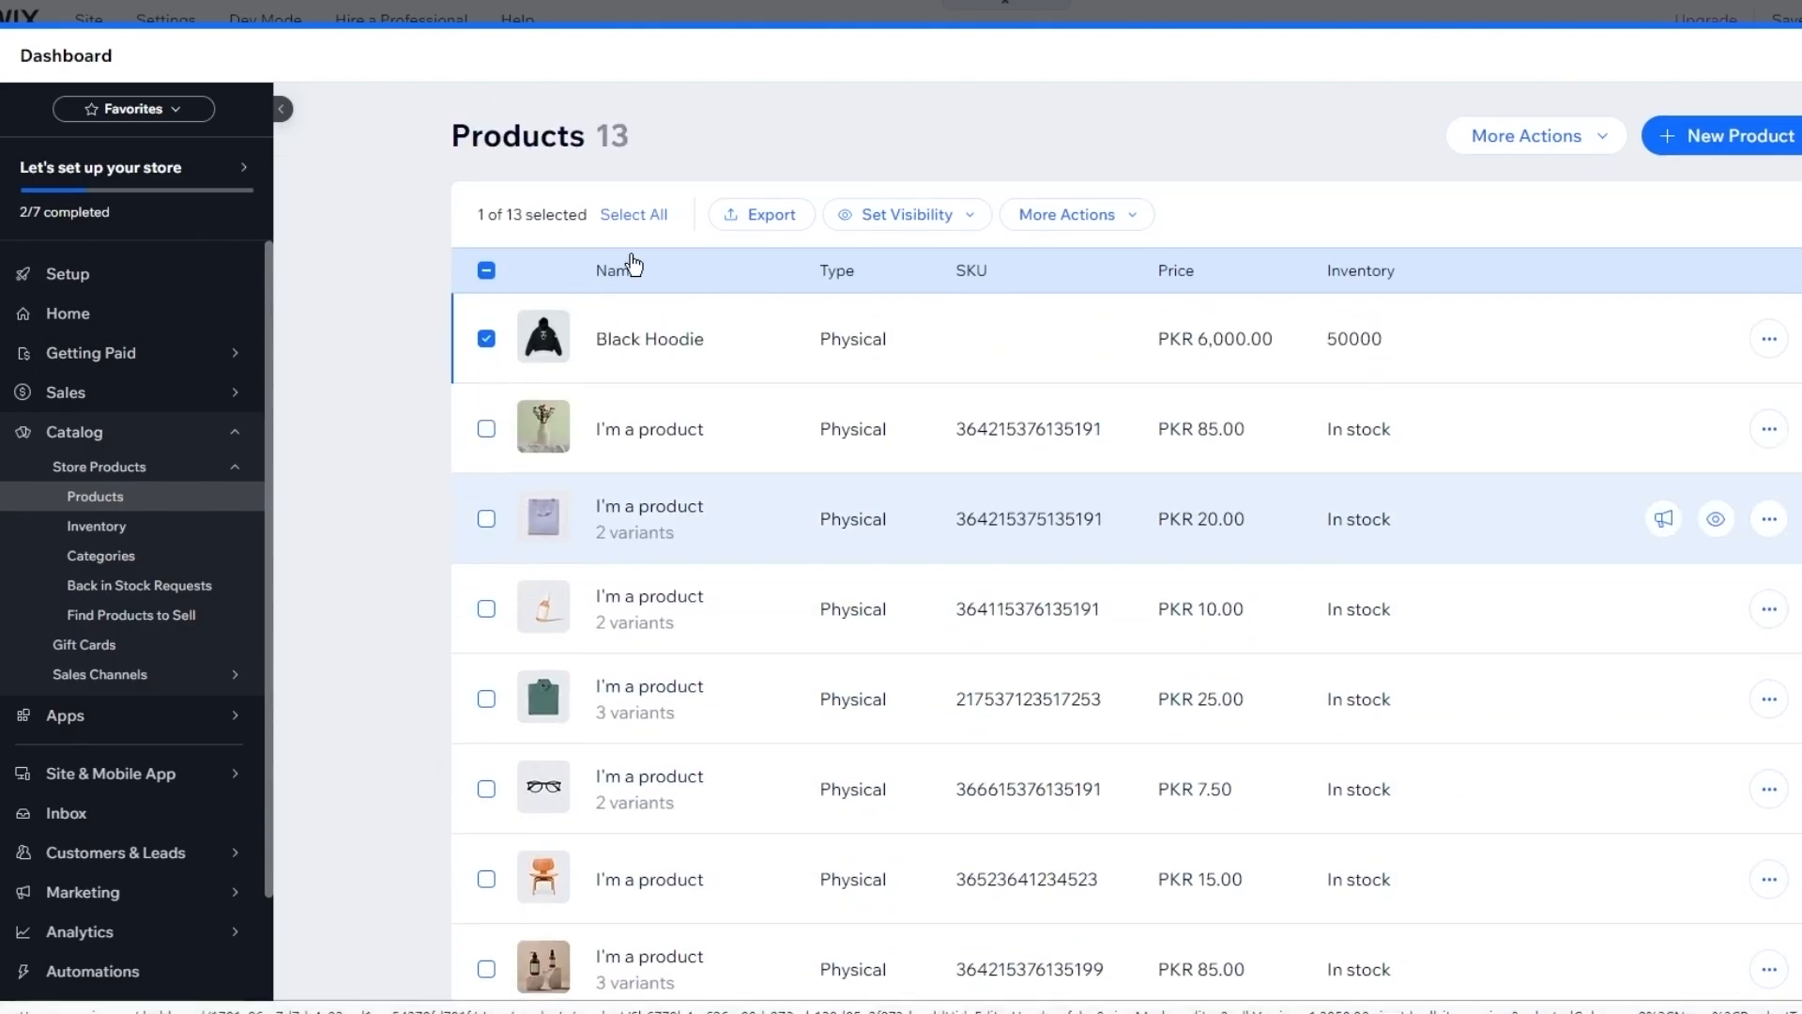
{"action": "left_click", "coordinate": [669, 217]}
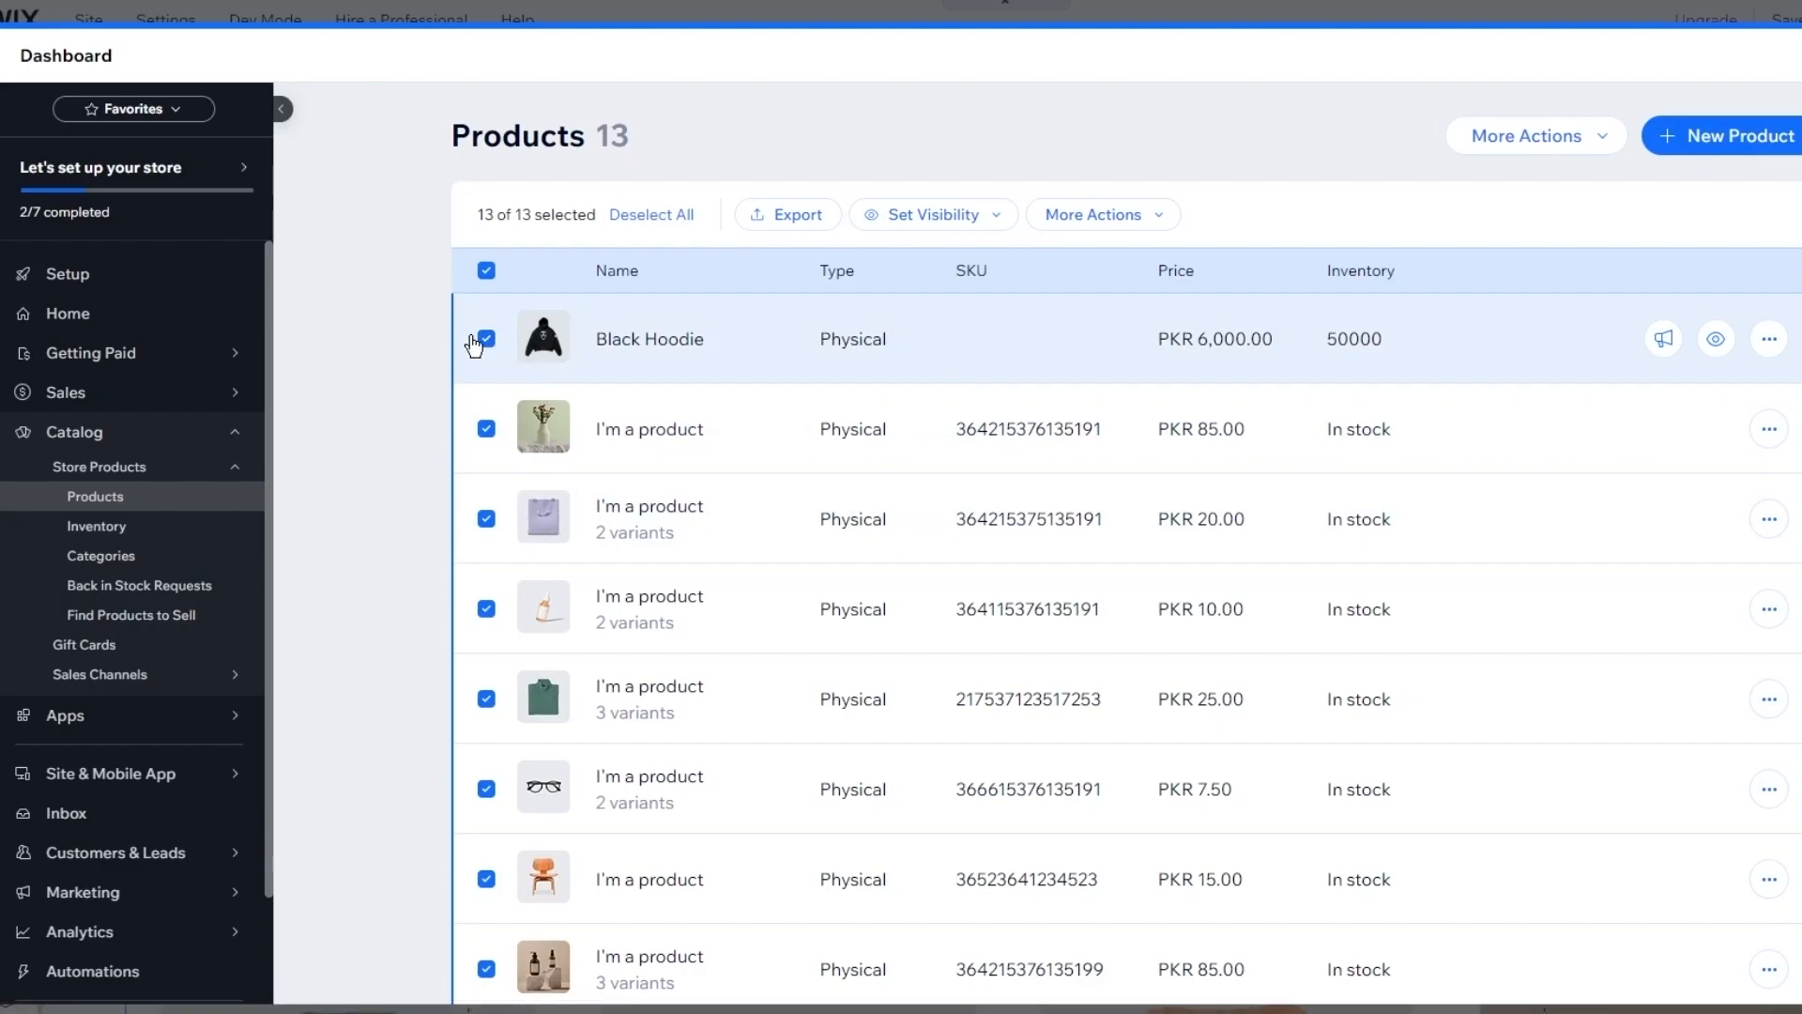
{"action": "left_click", "coordinate": [486, 339]}
{"action": "scroll", "coordinate": [495, 525], "scroll_direction": "down", "scroll_amount": 5}
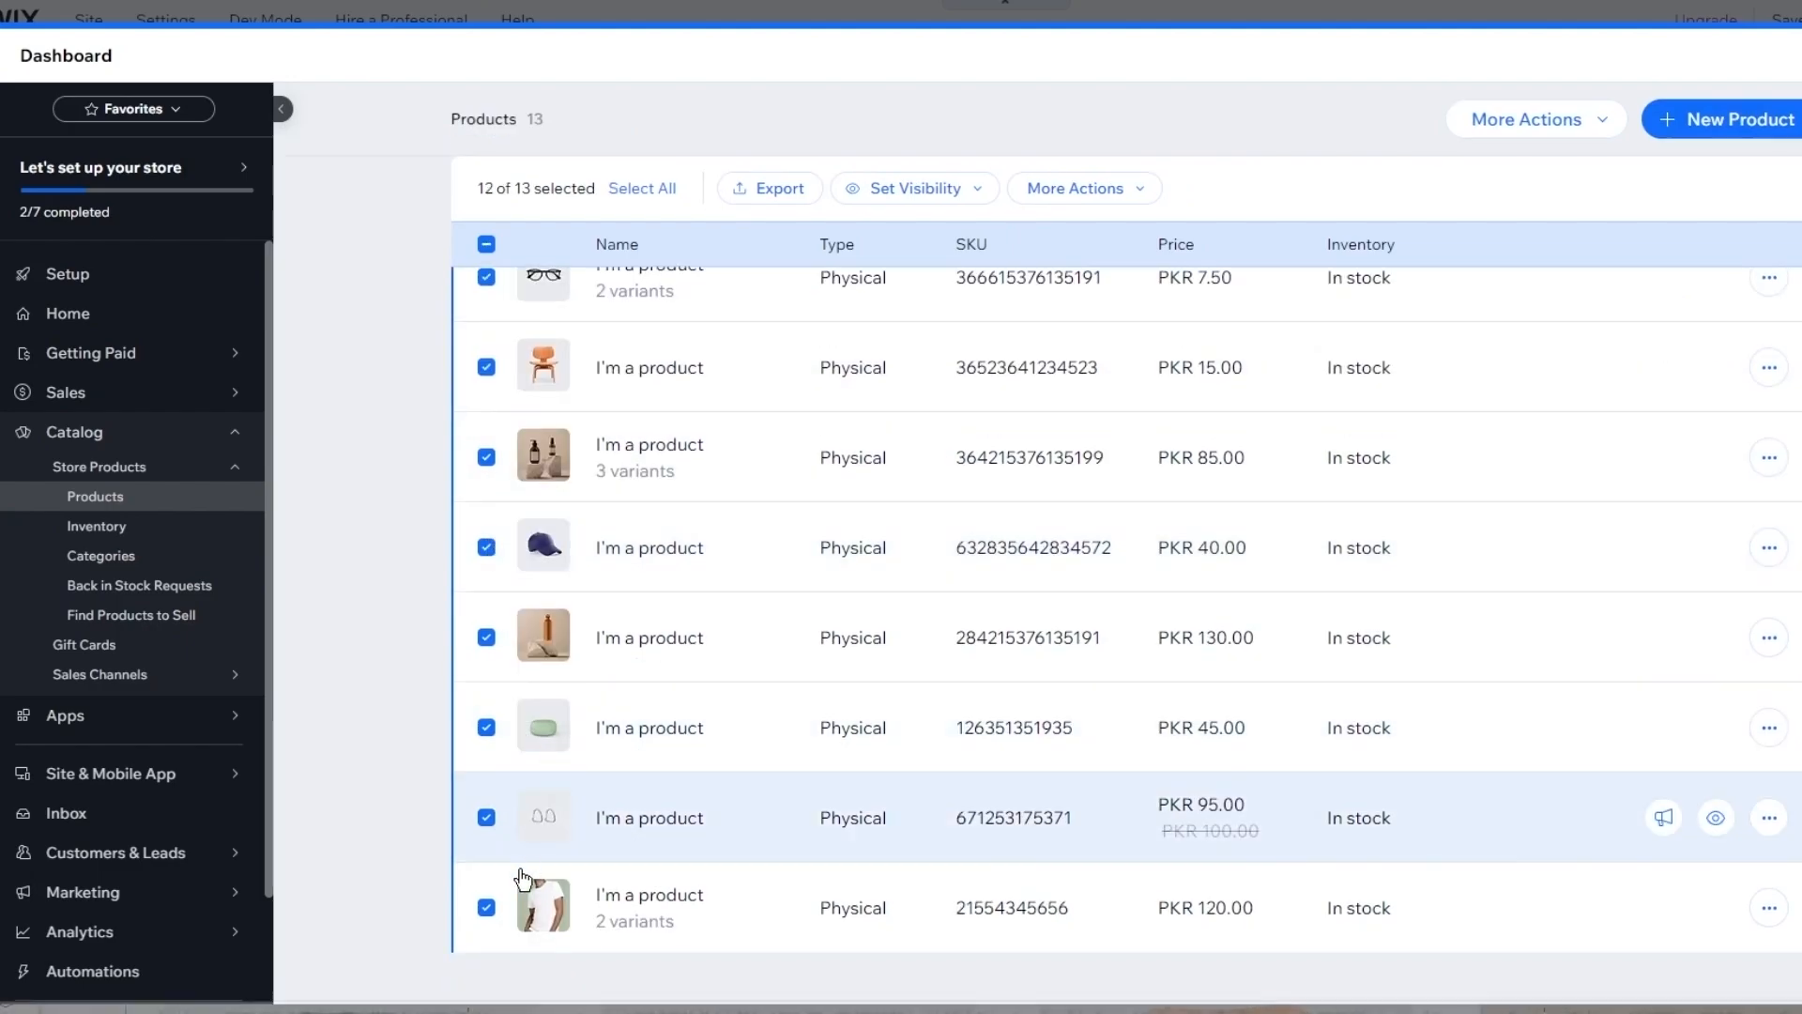
{"action": "left_click", "coordinate": [486, 908]}
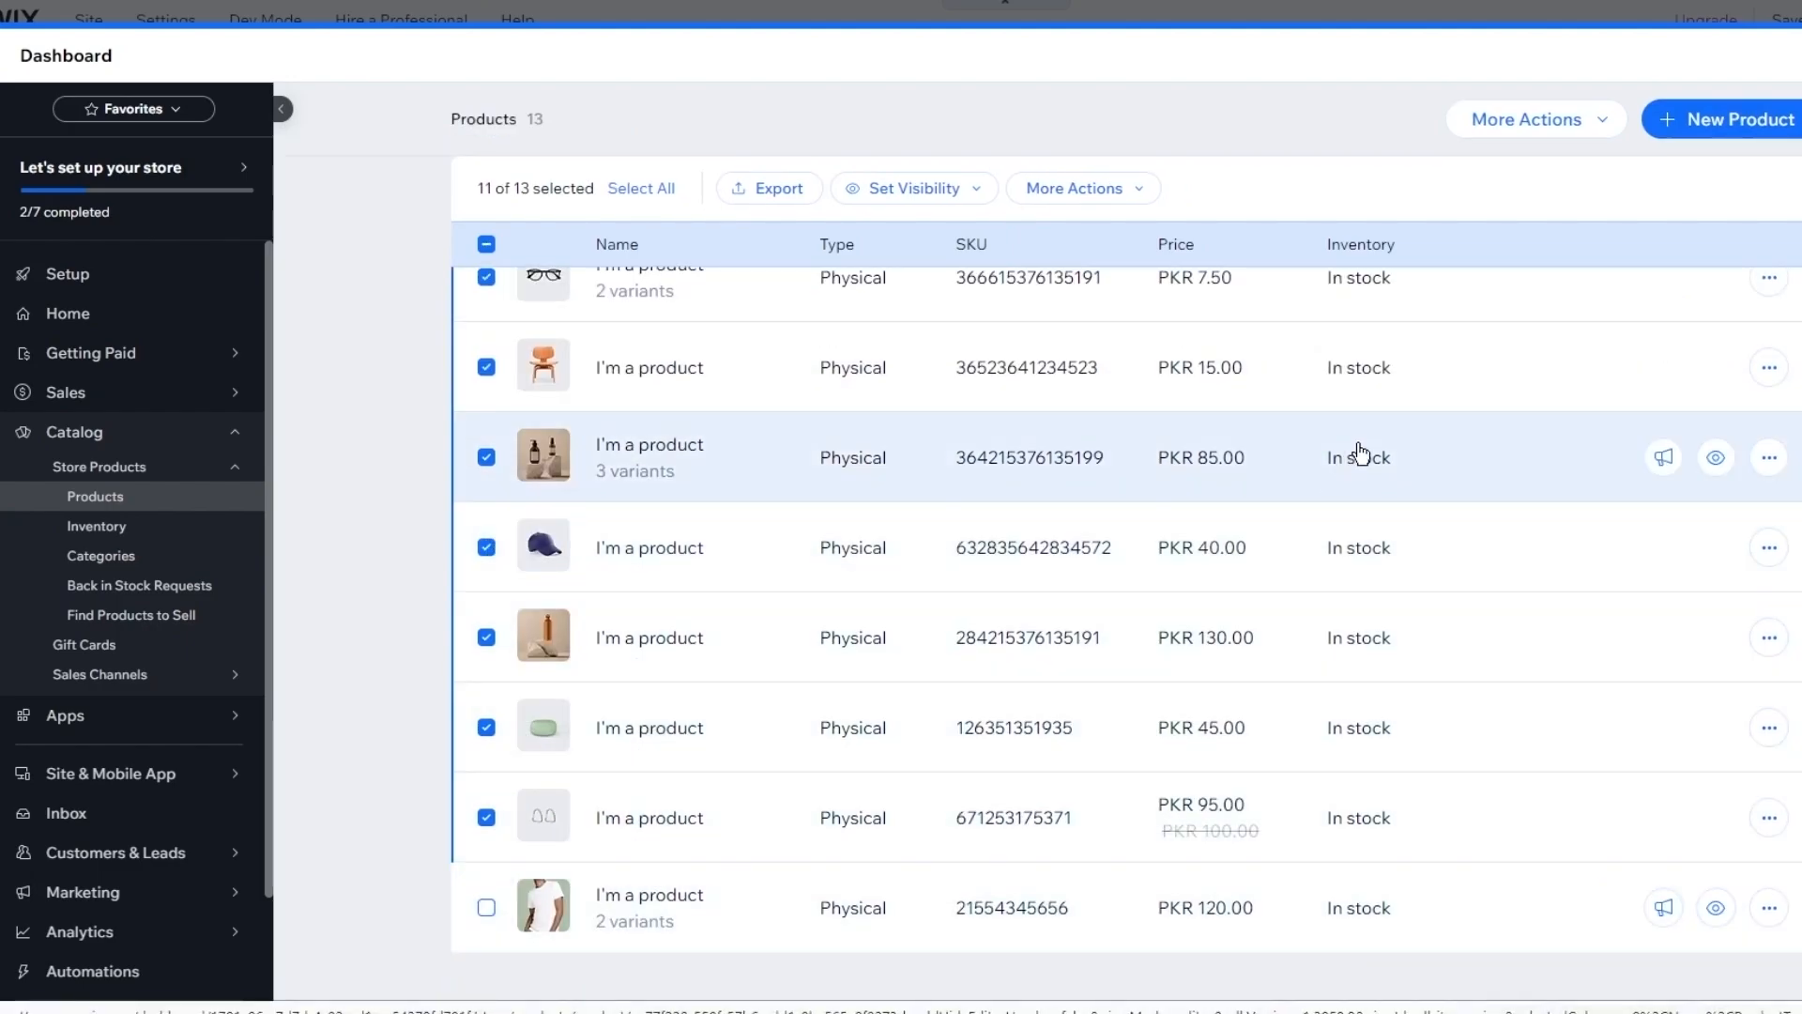
{"action": "scroll", "coordinate": [1367, 455], "scroll_direction": "up", "scroll_amount": 5}
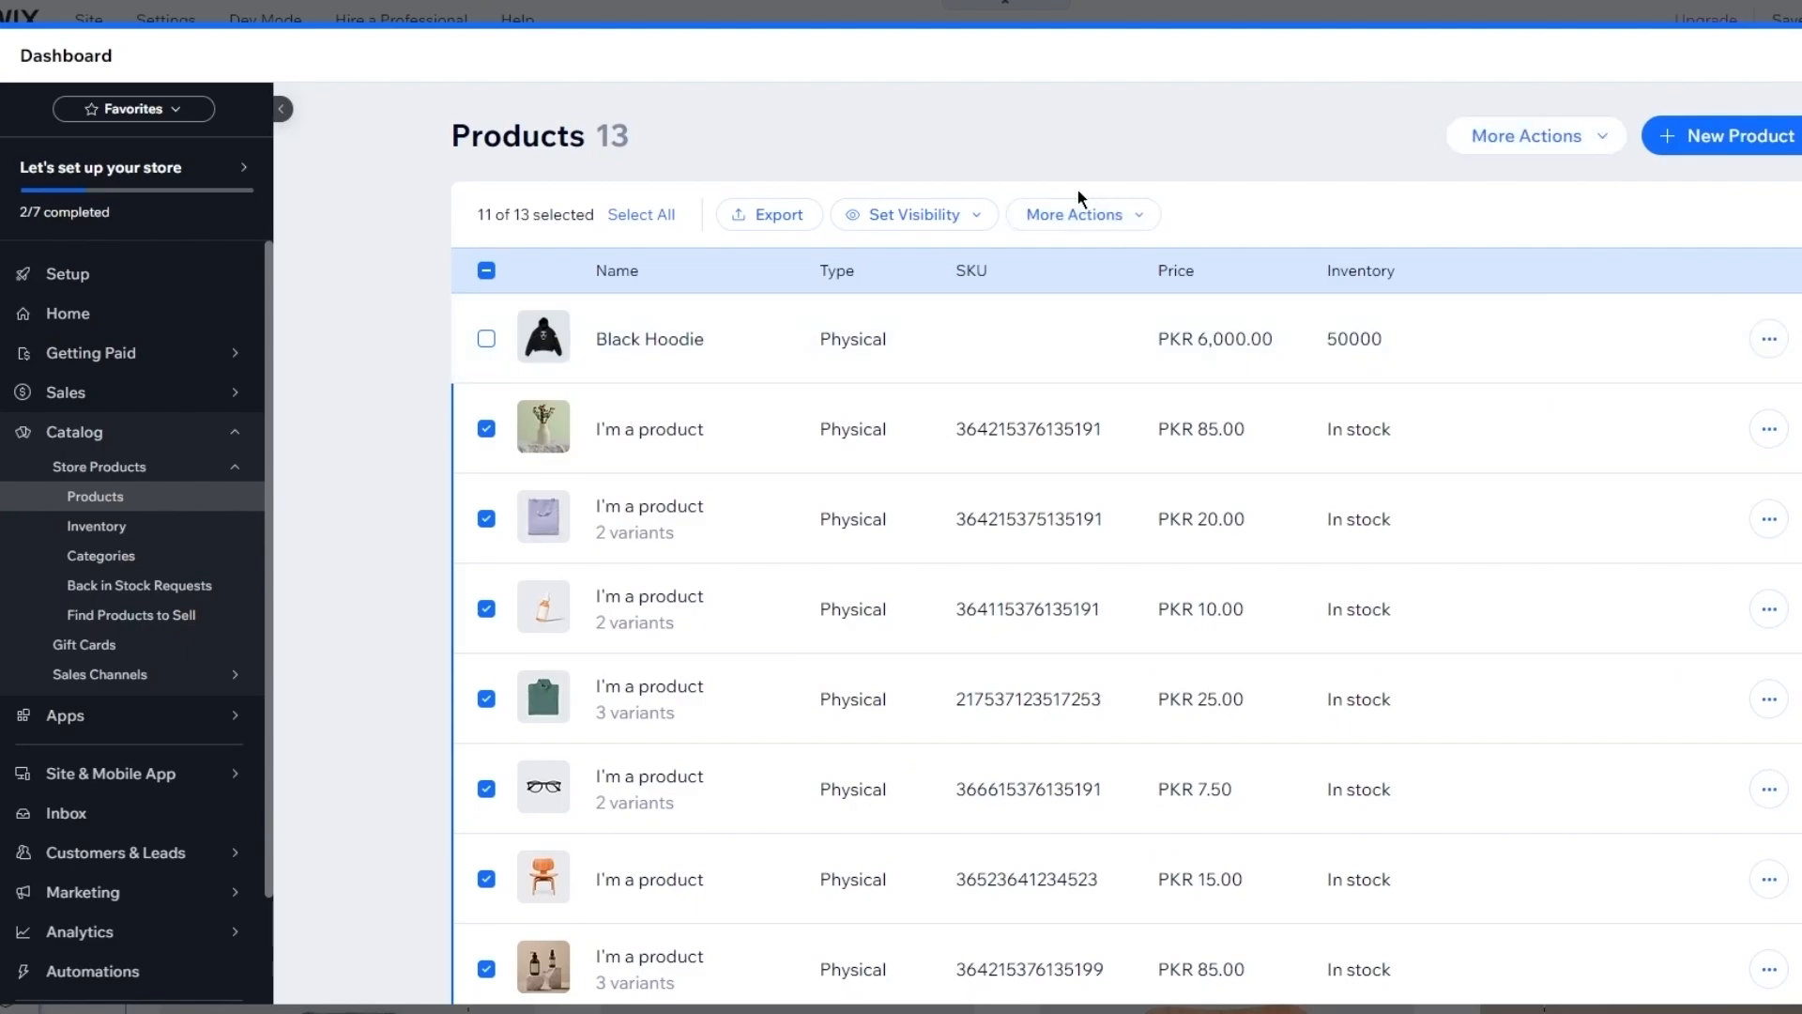
Step: Bulk-delete the 11 selected products, saving the site on the free domain when prompted
{"action": "left_click", "coordinate": [1056, 216]}
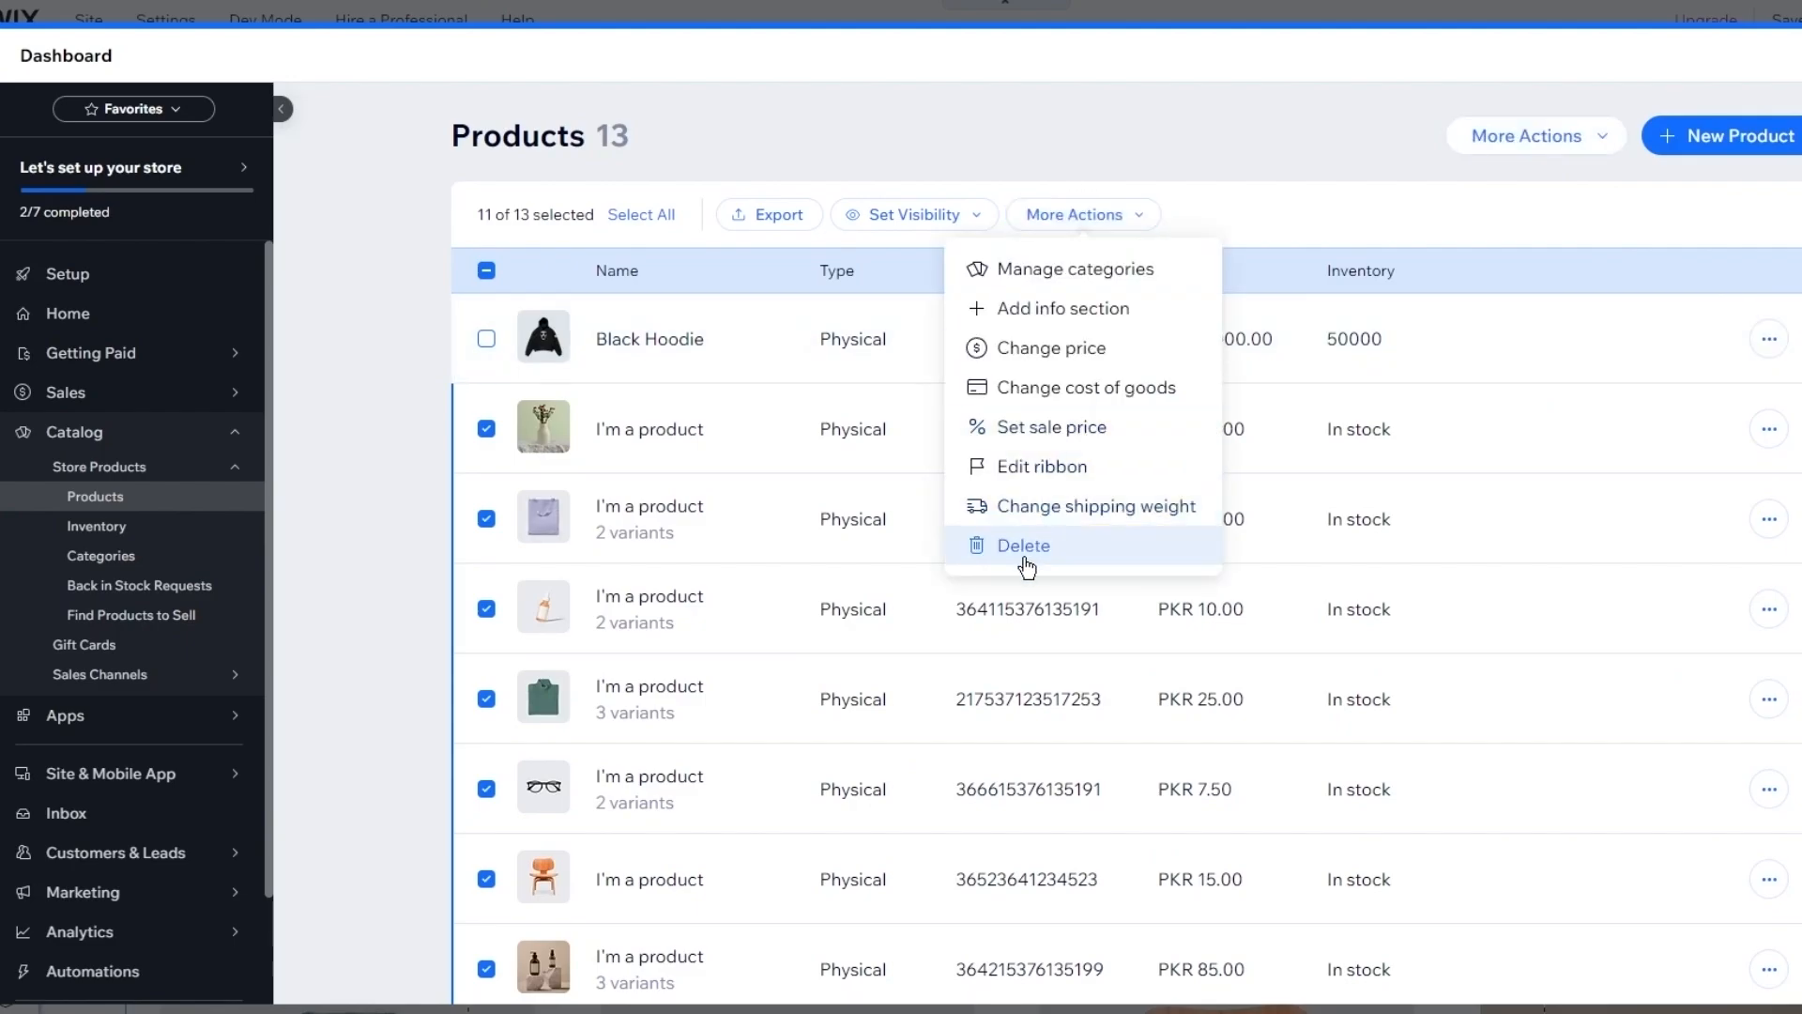
{"action": "left_click", "coordinate": [1024, 547]}
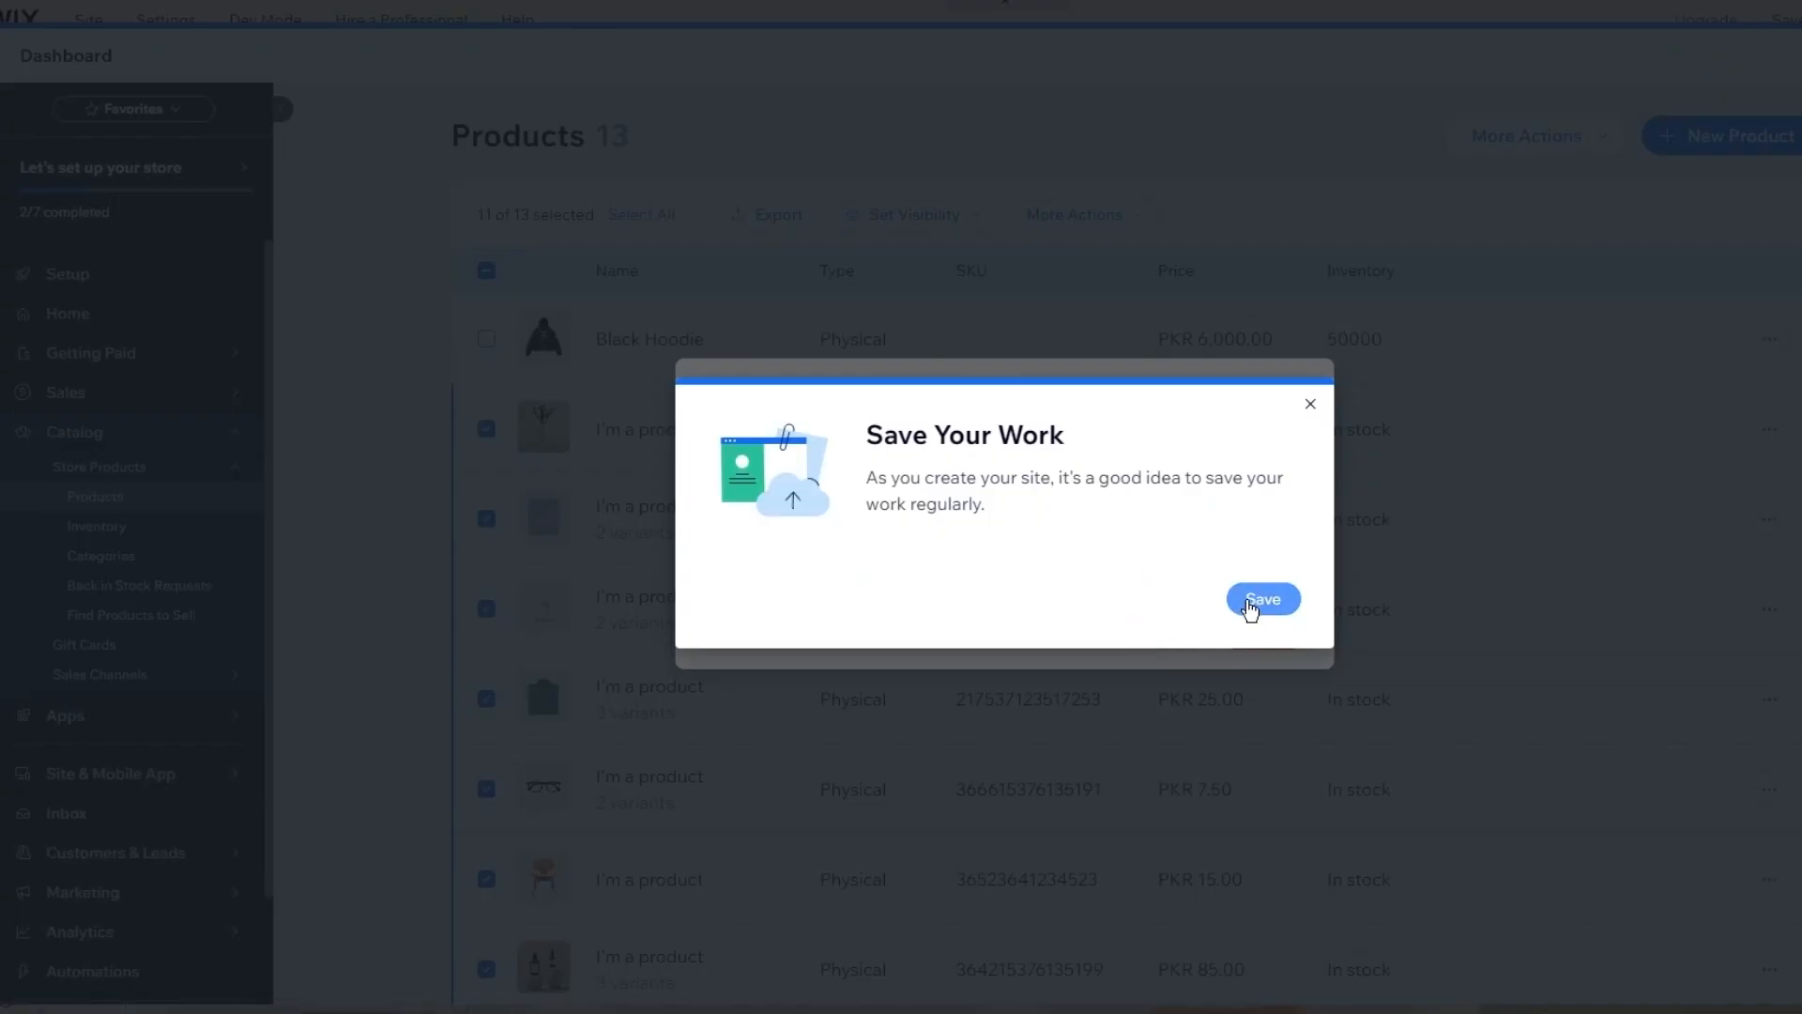
{"action": "left_click", "coordinate": [1259, 608]}
{"action": "left_click", "coordinate": [1245, 713]}
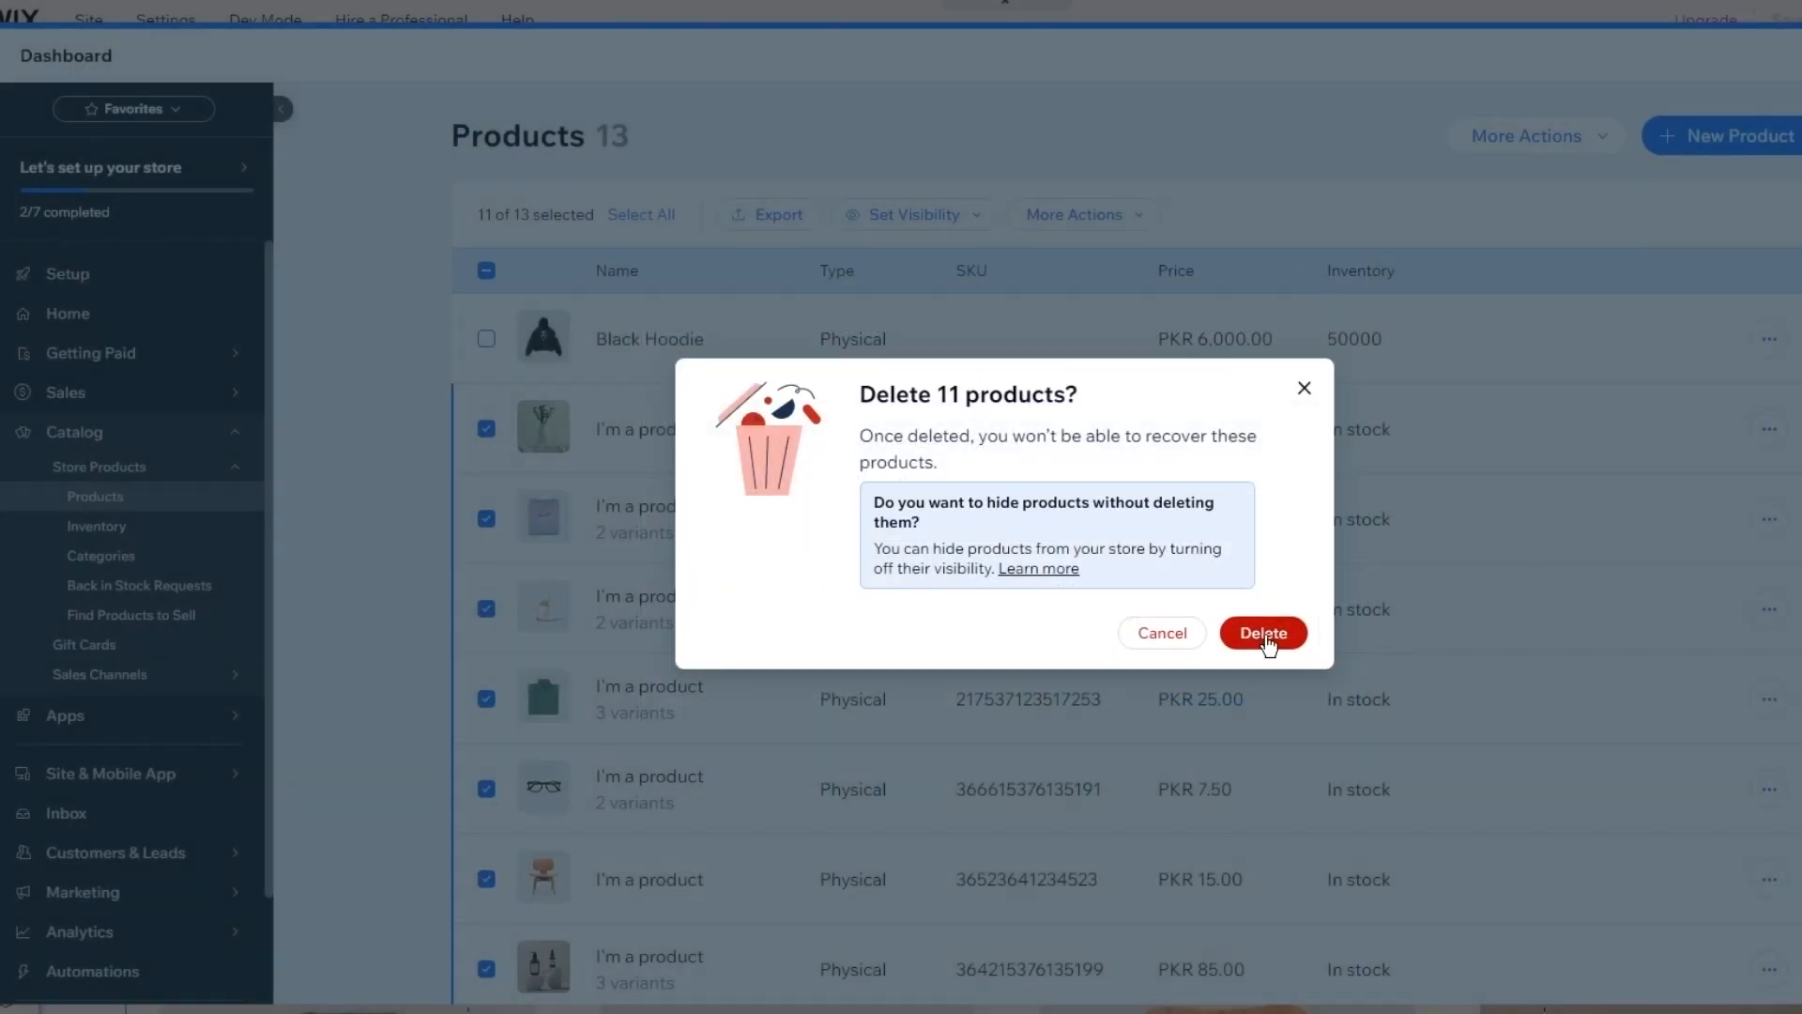
{"action": "left_click", "coordinate": [1263, 633]}
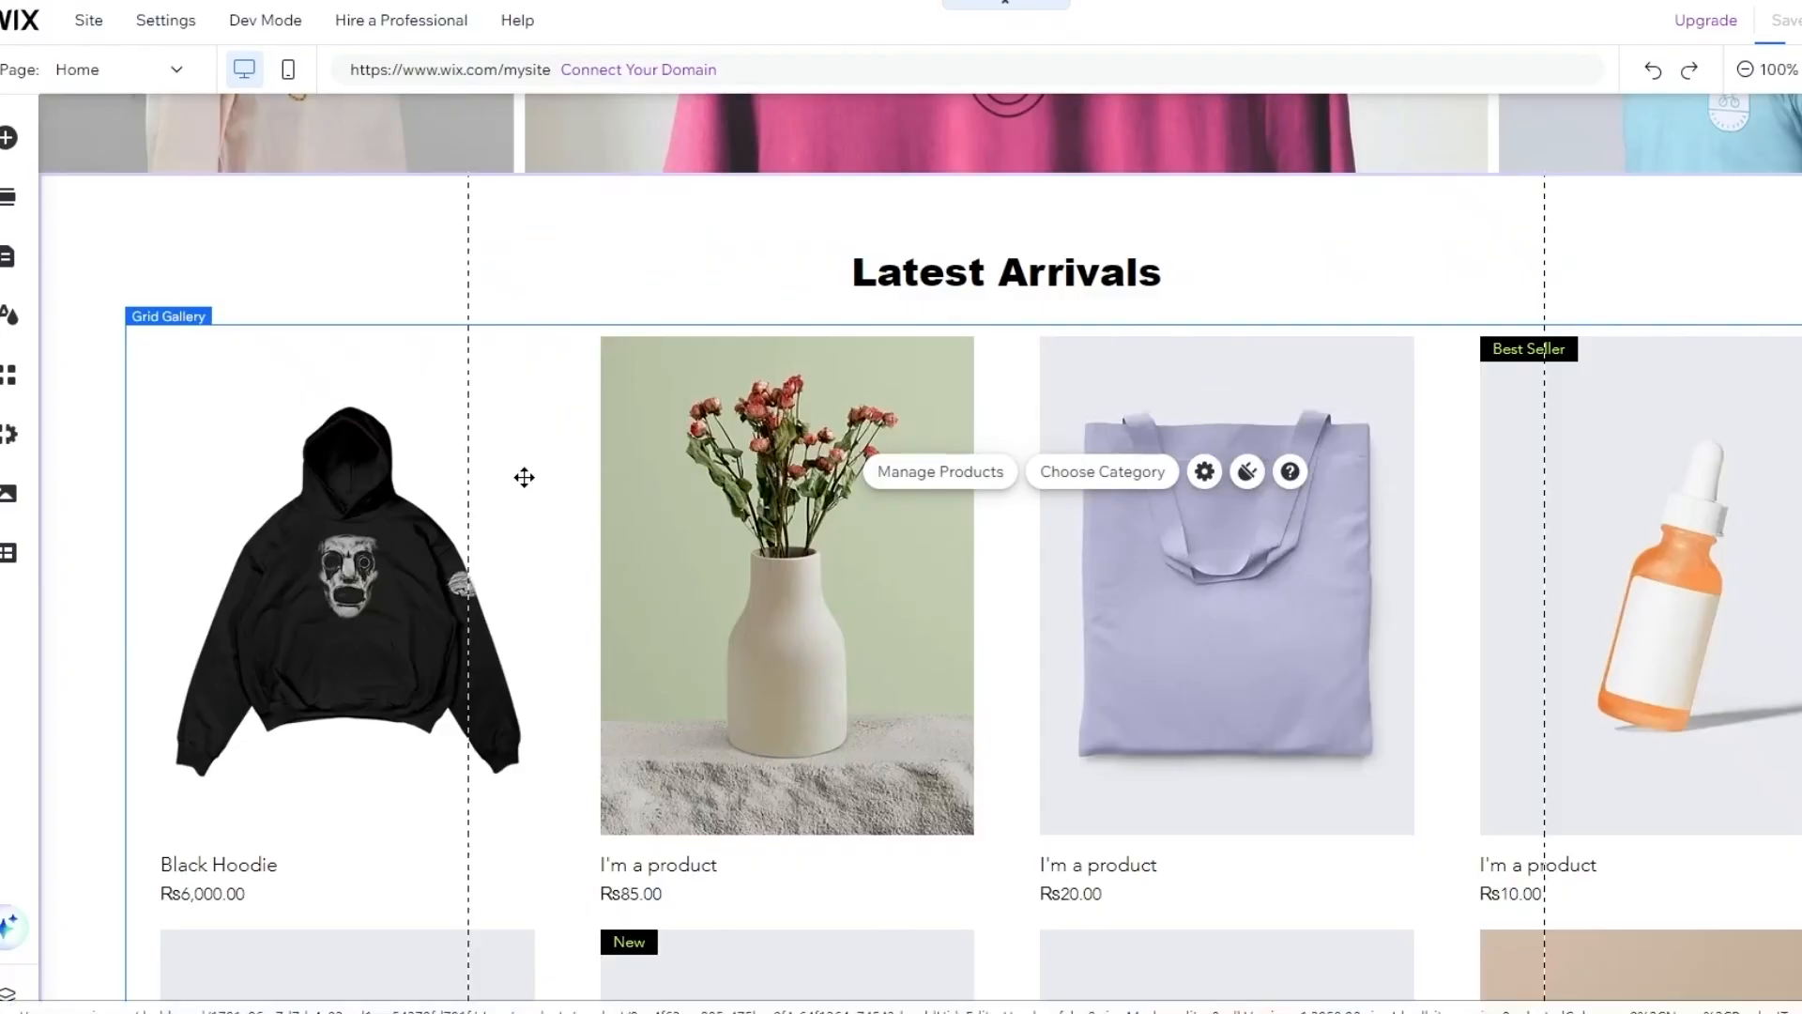
Step: Save the site with Ctrl+S, close the confirmation, and scroll to the Up to 30% OFF section
{"action": "key", "text": "ctrl+s"}
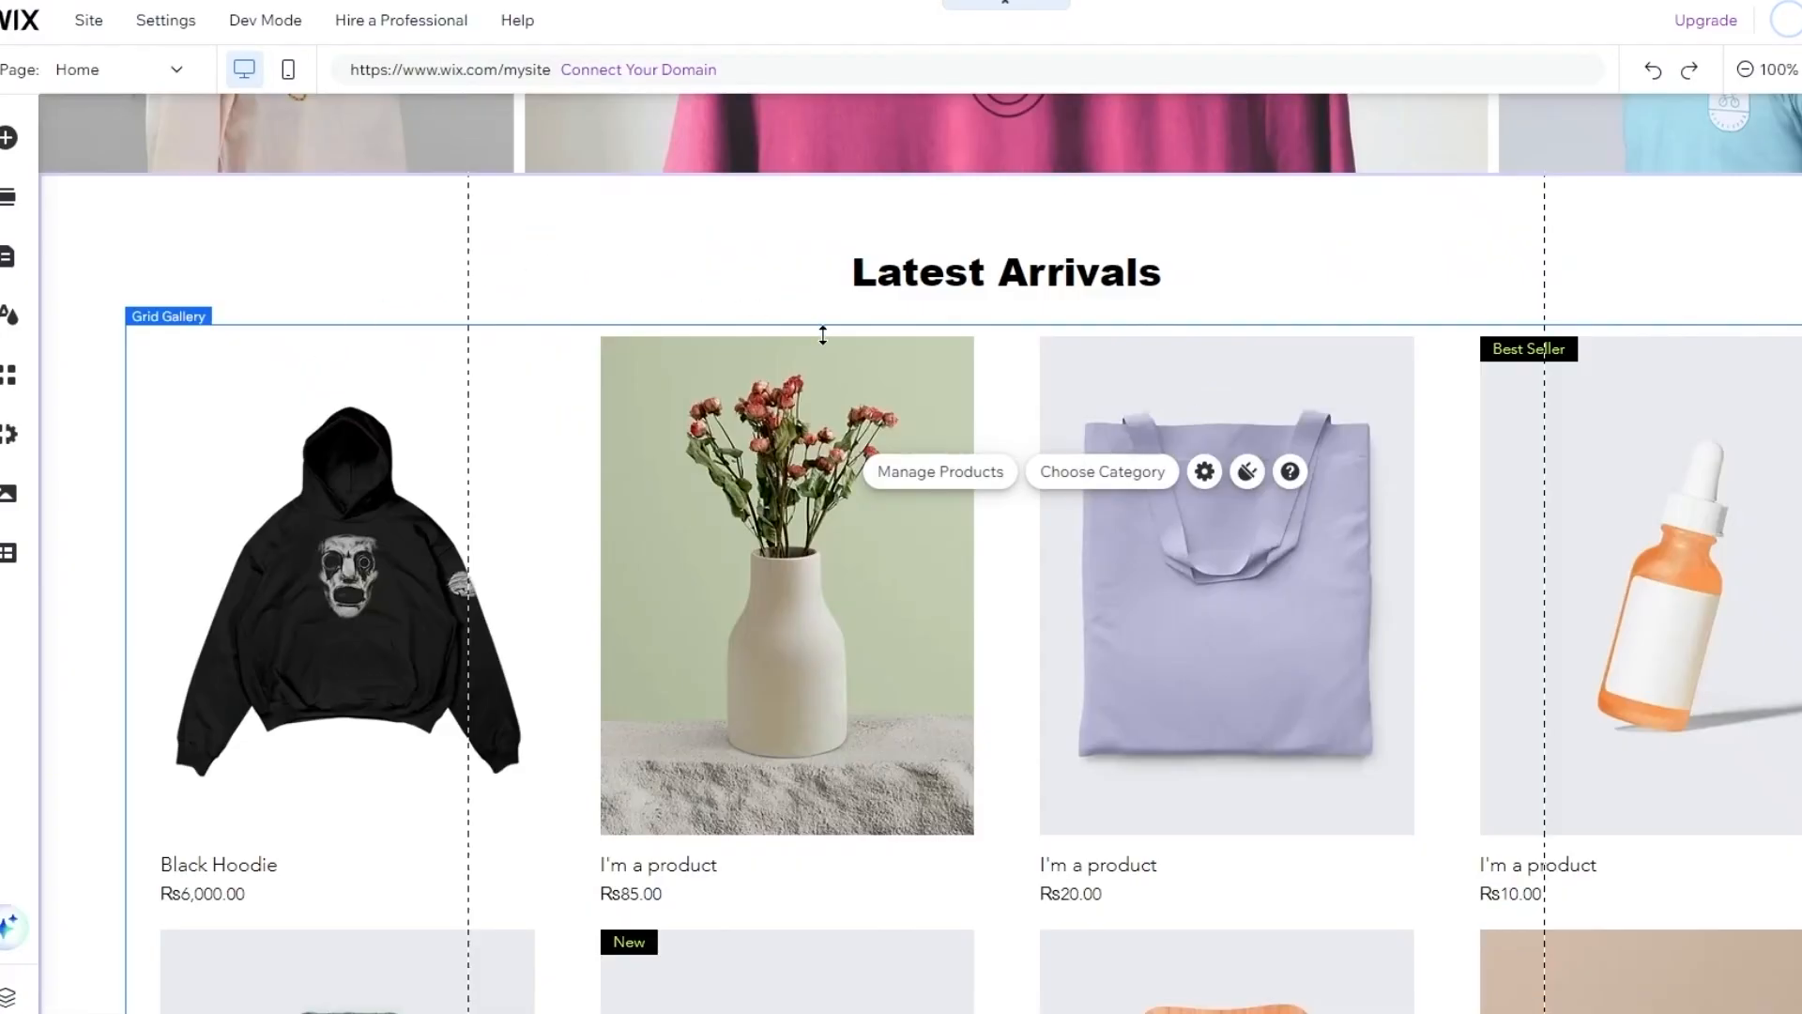
{"action": "left_click", "coordinate": [1261, 695]}
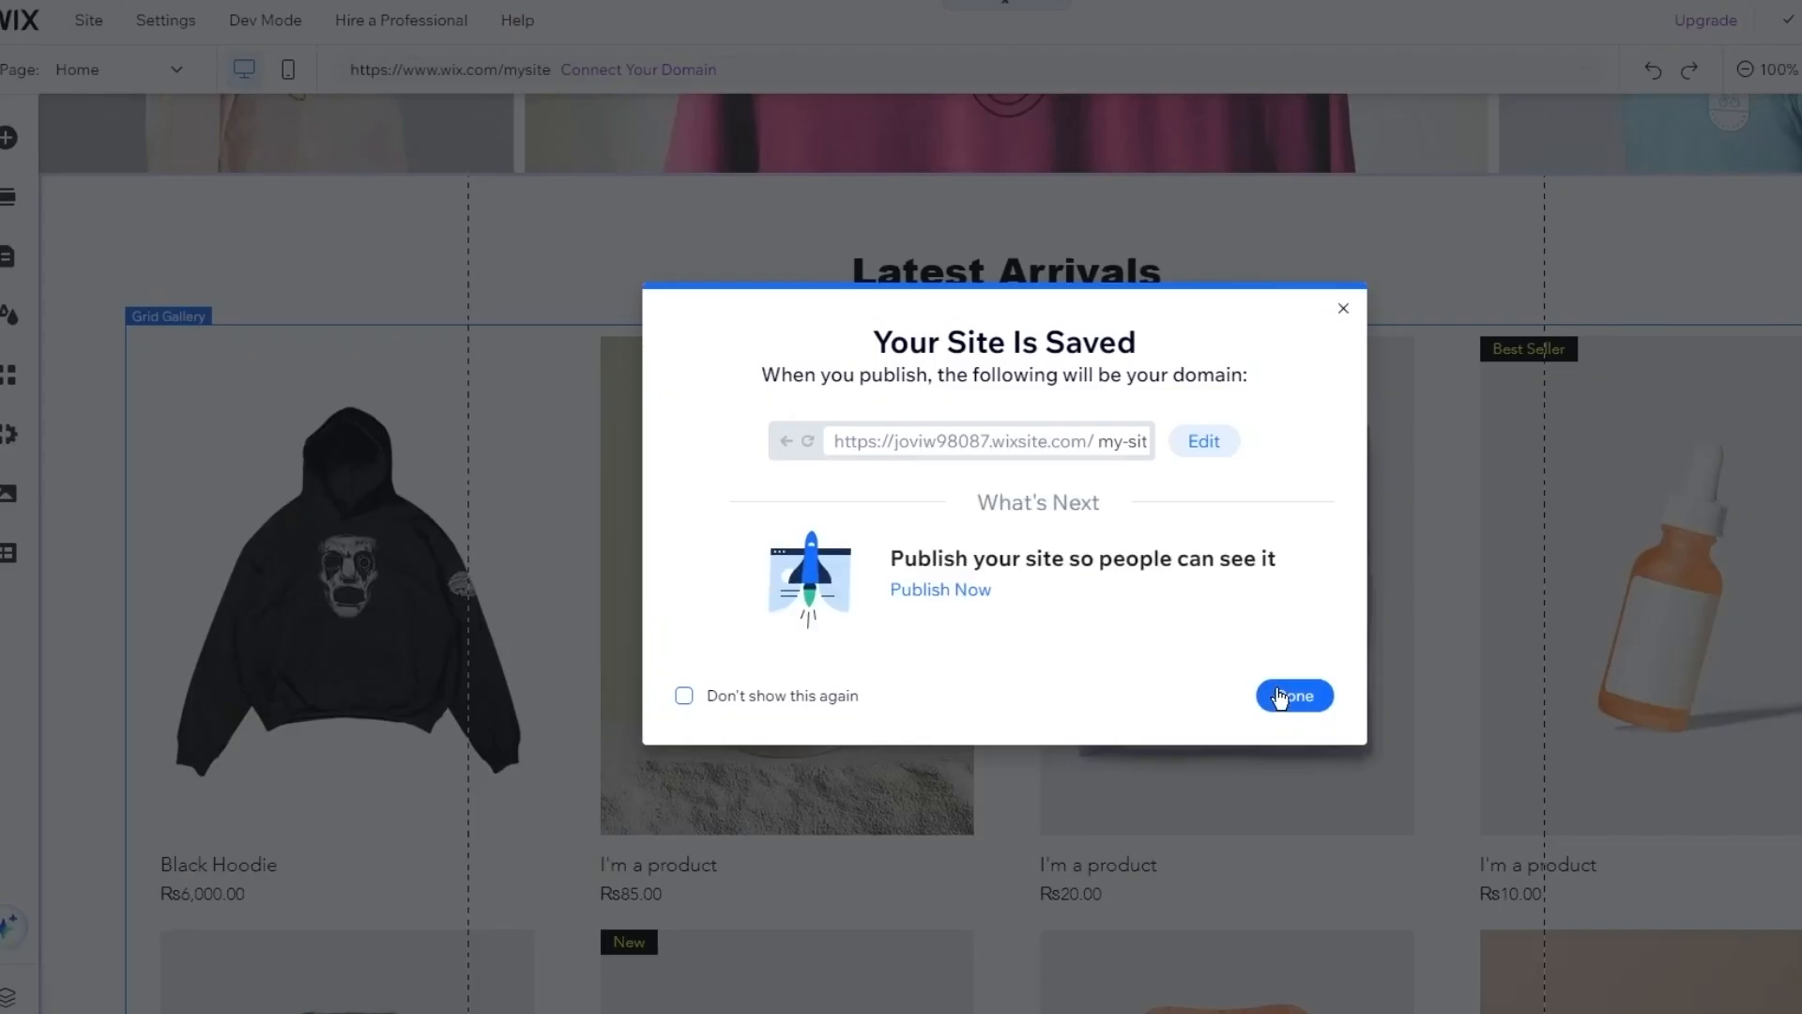
{"action": "scroll", "coordinate": [366, 527], "scroll_direction": "down", "scroll_amount": 7}
{"action": "scroll", "coordinate": [366, 528], "scroll_direction": "down", "scroll_amount": 4}
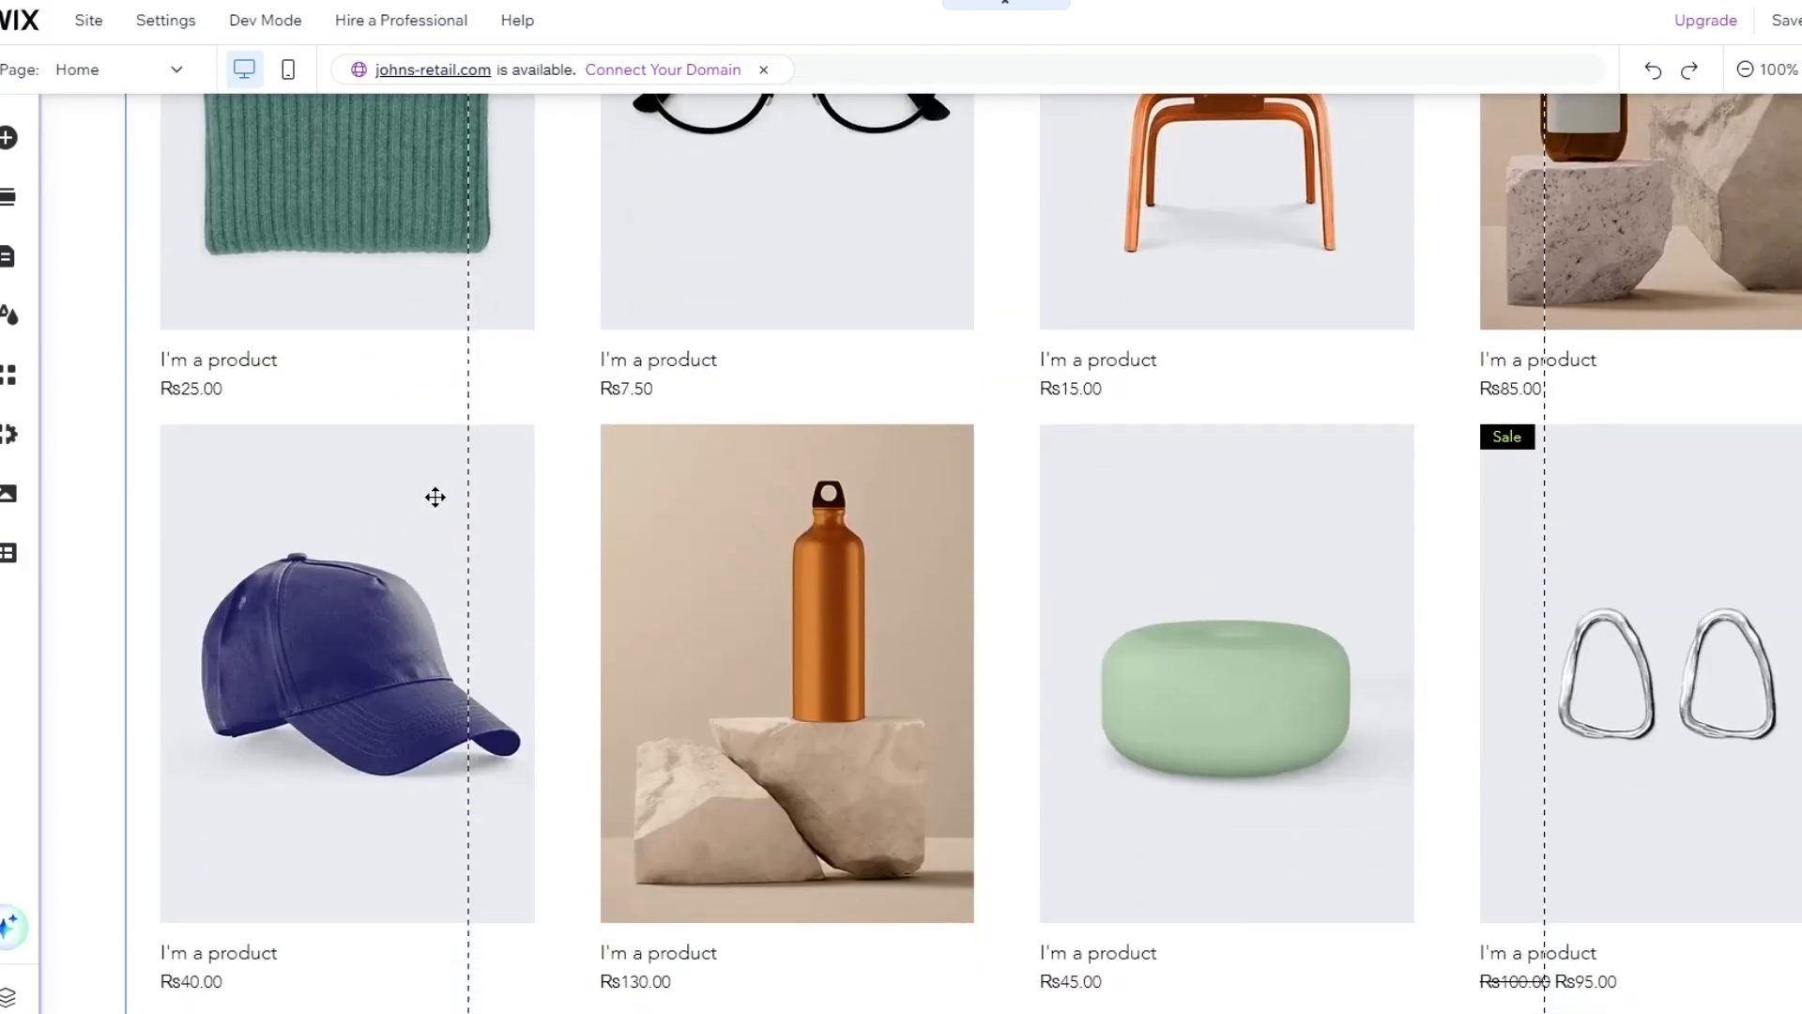
{"action": "scroll", "coordinate": [435, 495], "scroll_direction": "up", "scroll_amount": 10}
{"action": "scroll", "coordinate": [716, 435], "scroll_direction": "down", "scroll_amount": 13}
{"action": "scroll", "coordinate": [735, 457], "scroll_direction": "down", "scroll_amount": 7}
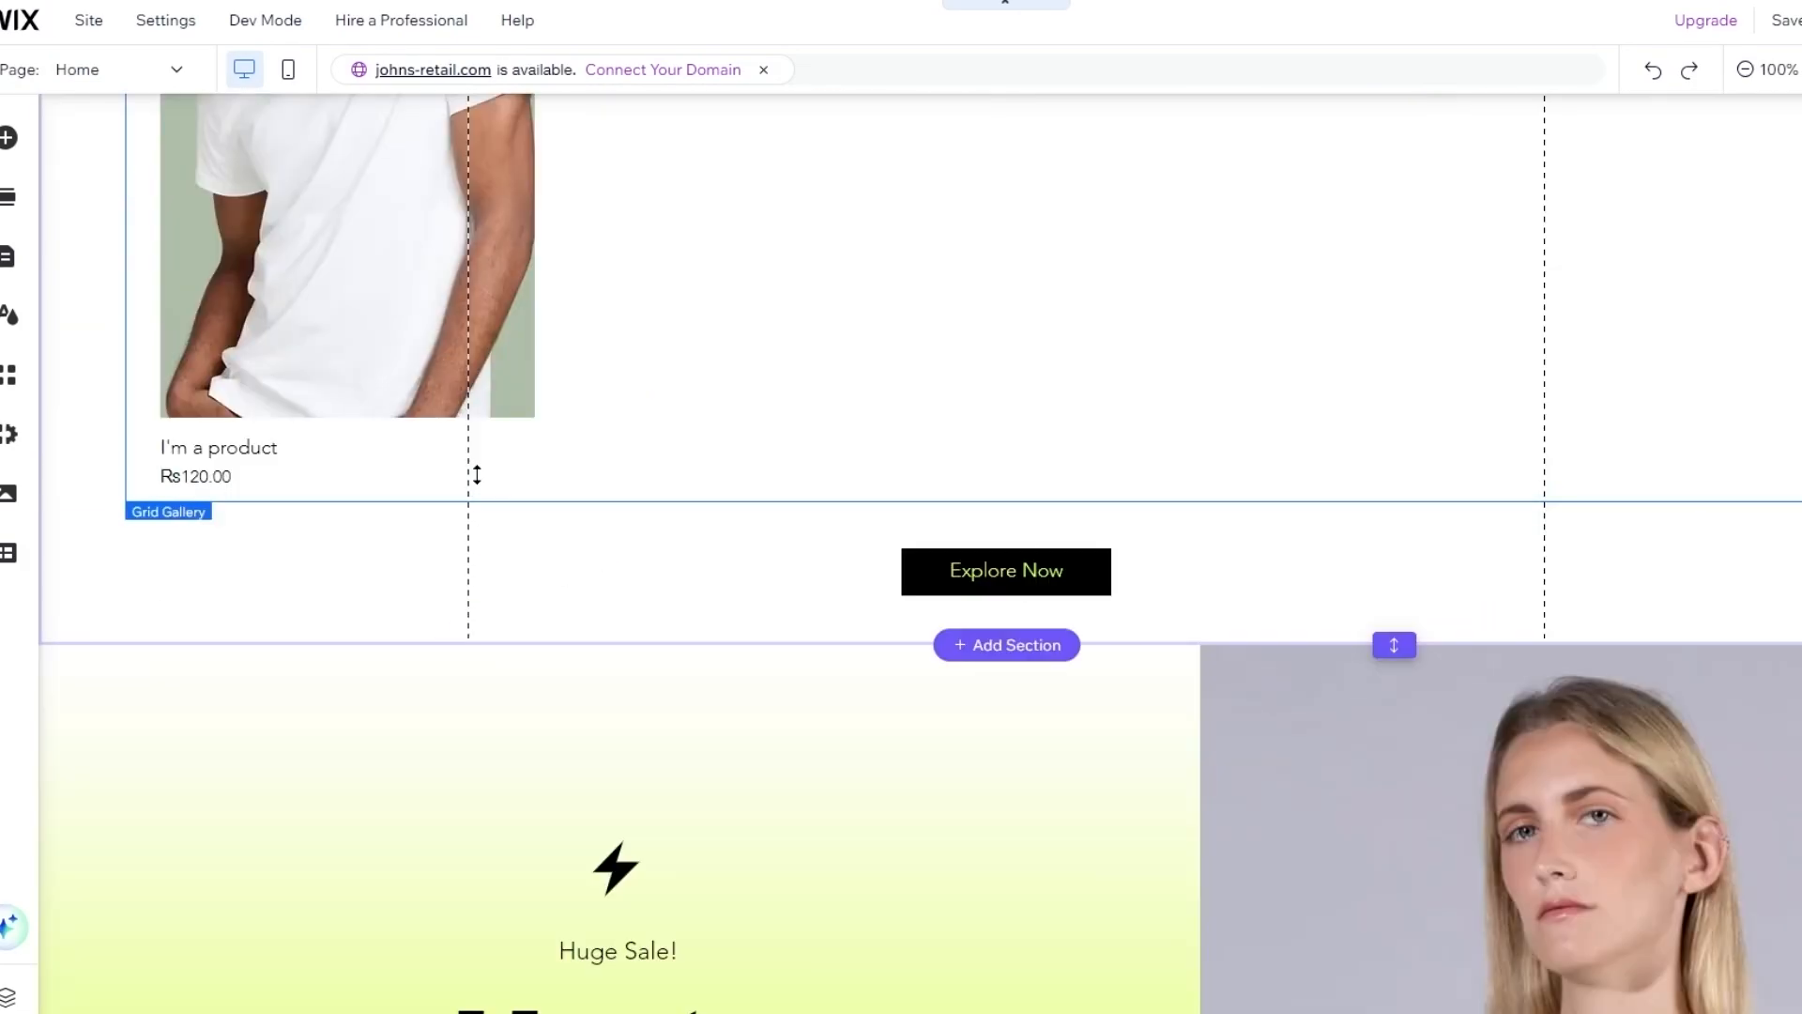
{"action": "scroll", "coordinate": [475, 475], "scroll_direction": "up", "scroll_amount": 15}
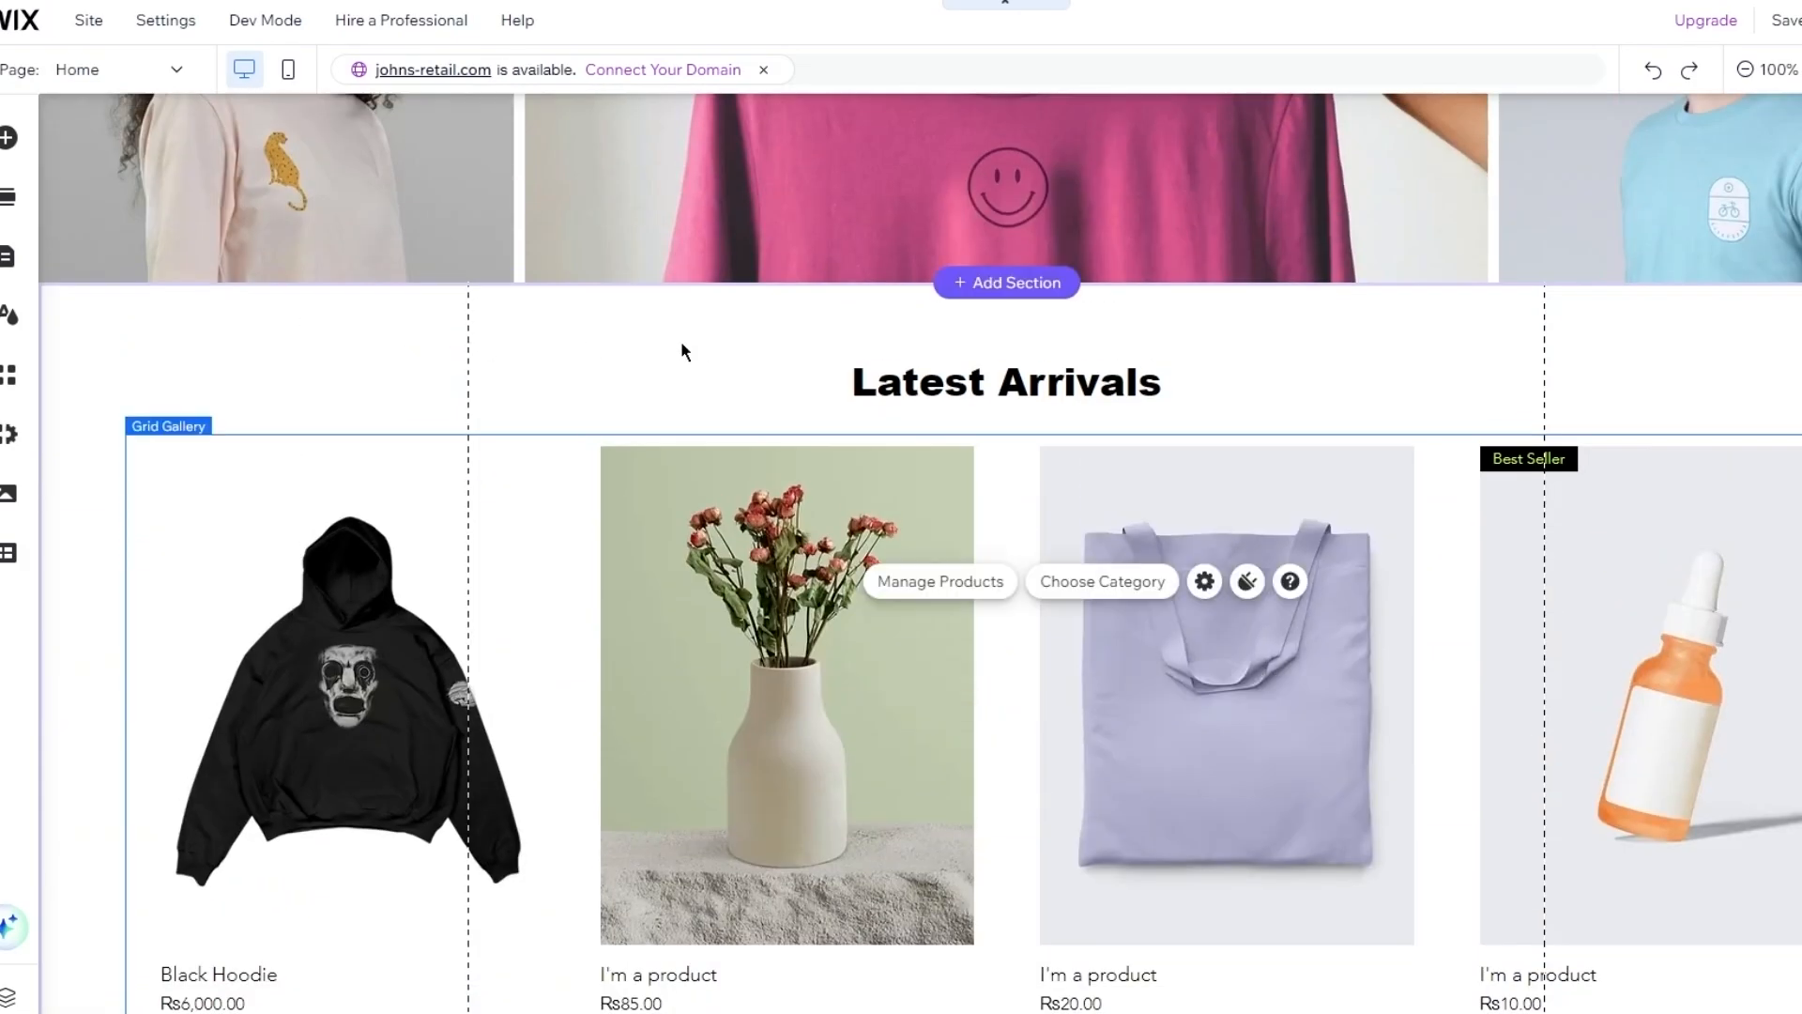
{"action": "scroll", "coordinate": [469, 562], "scroll_direction": "down", "scroll_amount": 14}
{"action": "scroll", "coordinate": [473, 562], "scroll_direction": "down", "scroll_amount": 12}
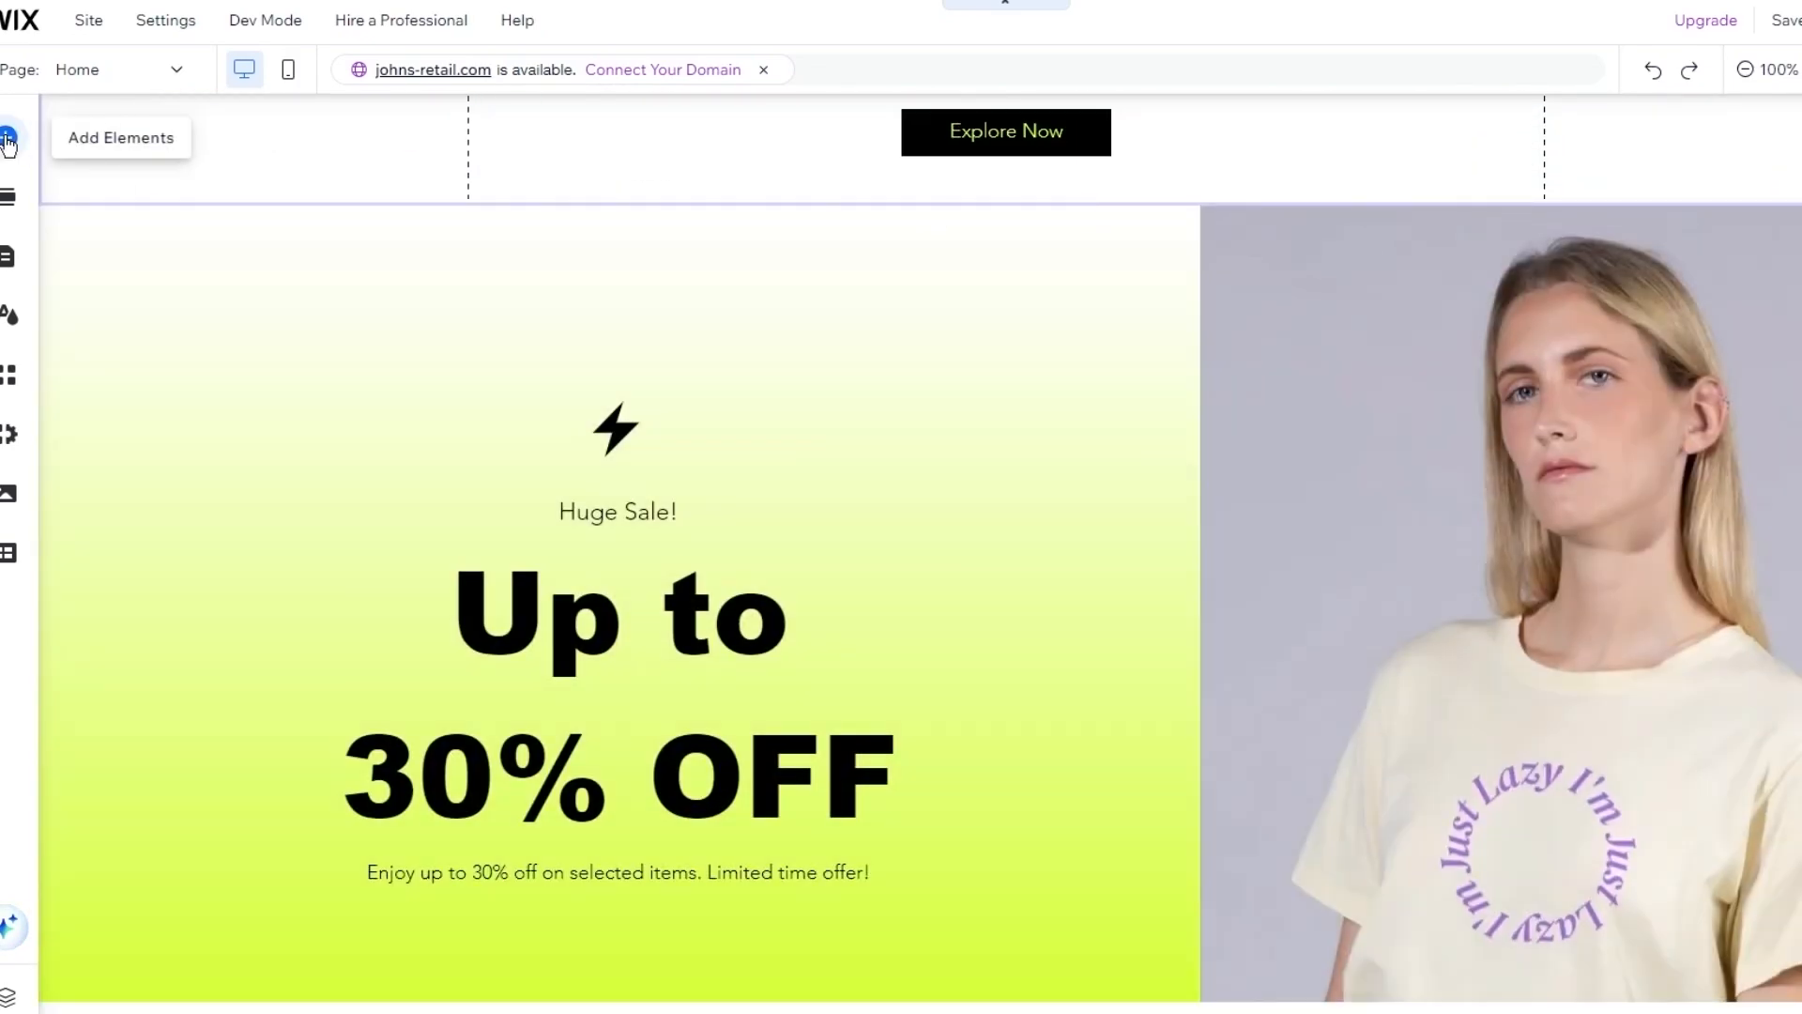
Step: In Add Elements, browse Decorative, Box and Interactive, then show the Contact & Forms templates
{"action": "left_click", "coordinate": [8, 140]}
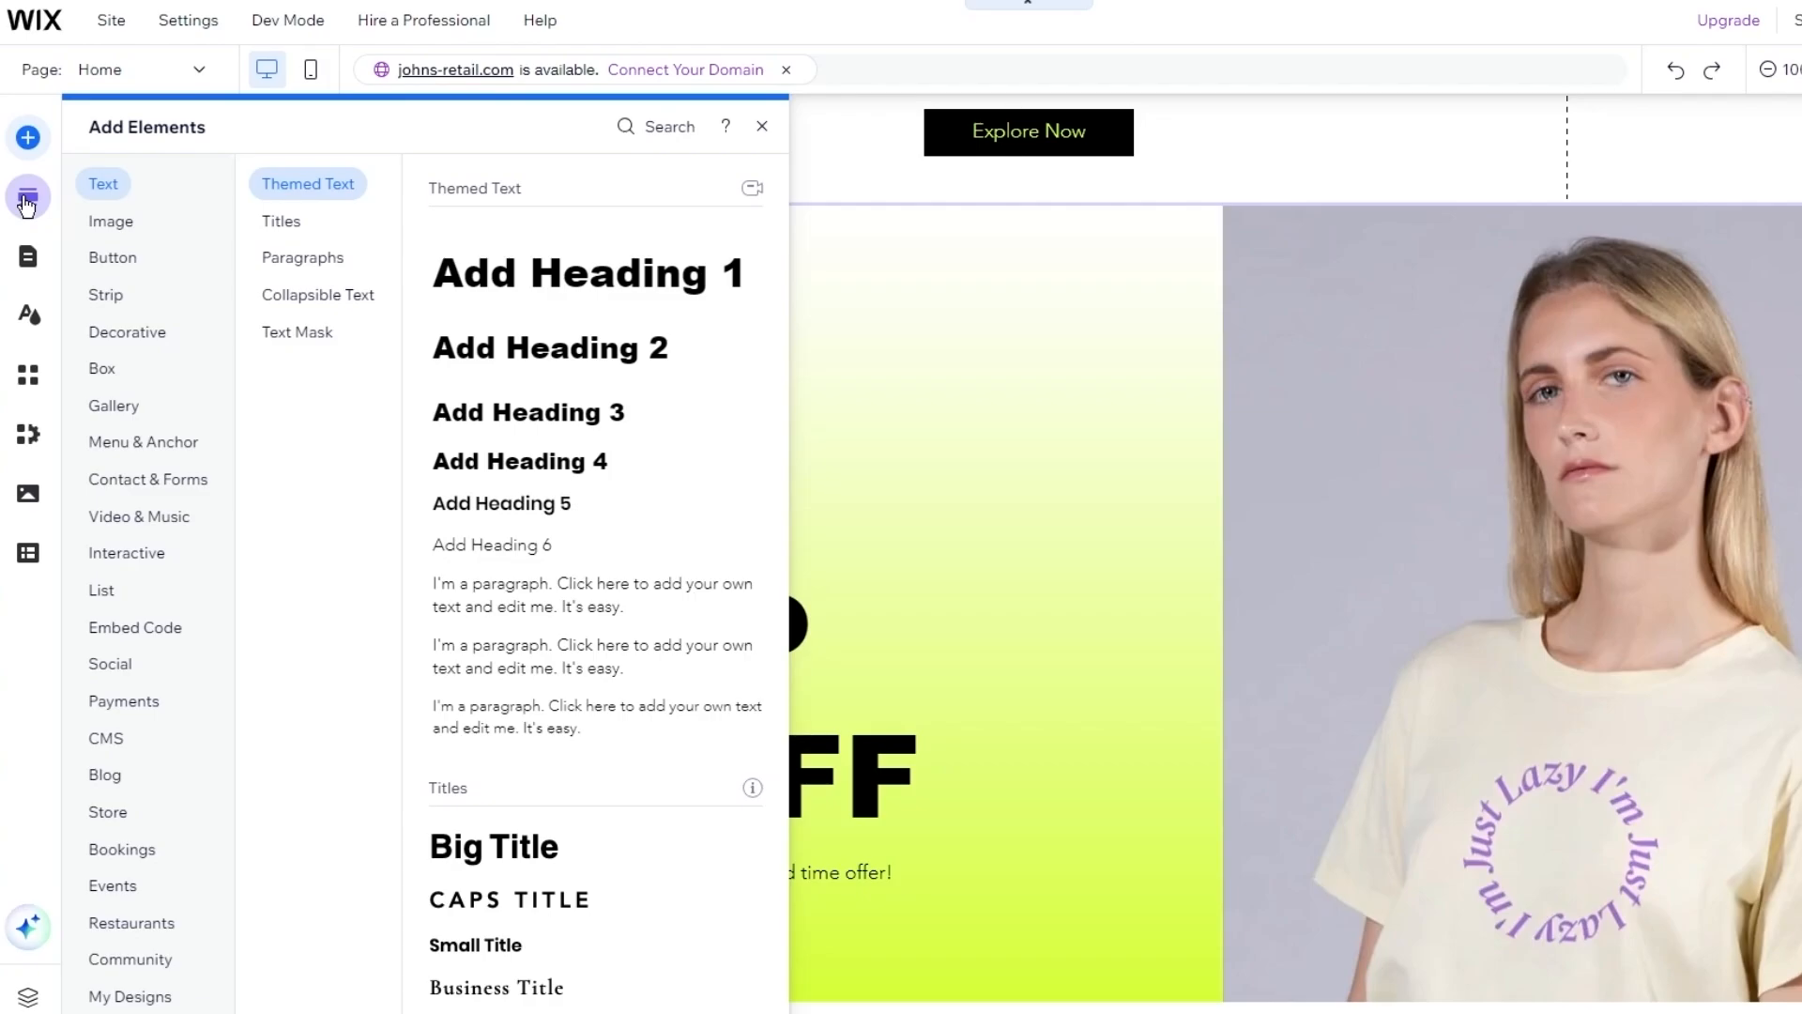
{"action": "mouse_move", "coordinate": [106, 333]}
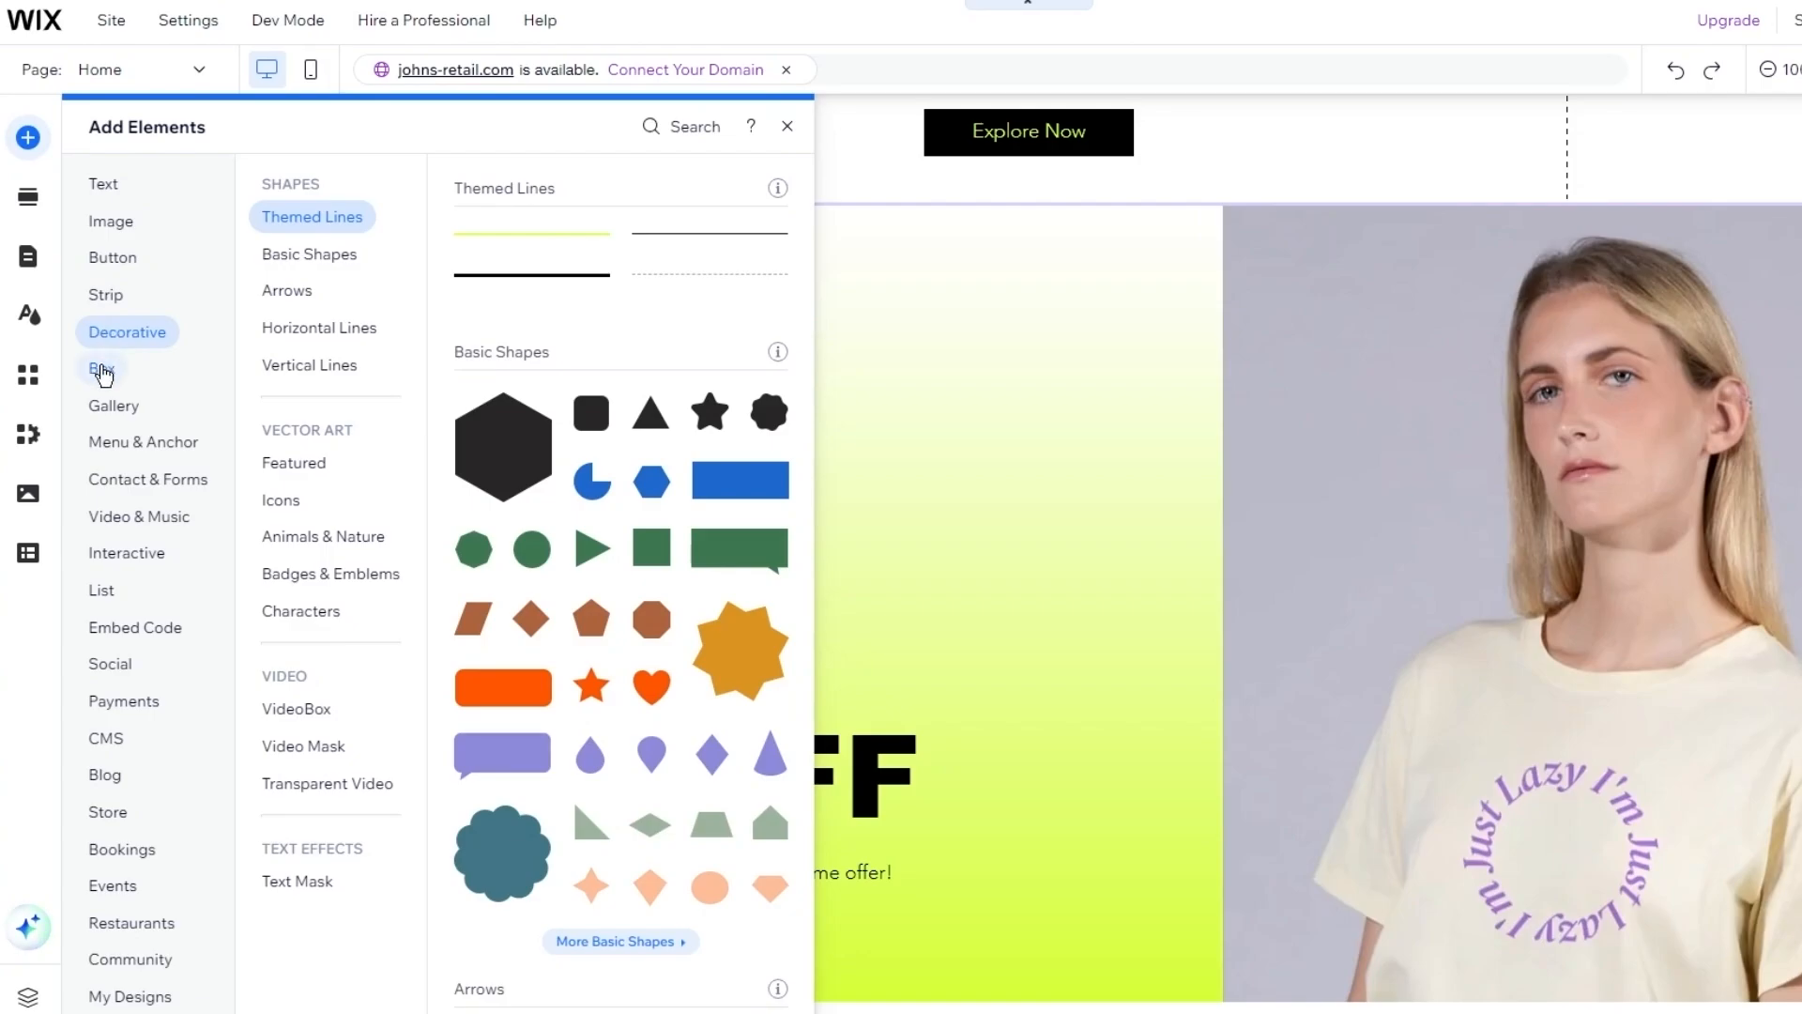
{"action": "mouse_move", "coordinate": [103, 374]}
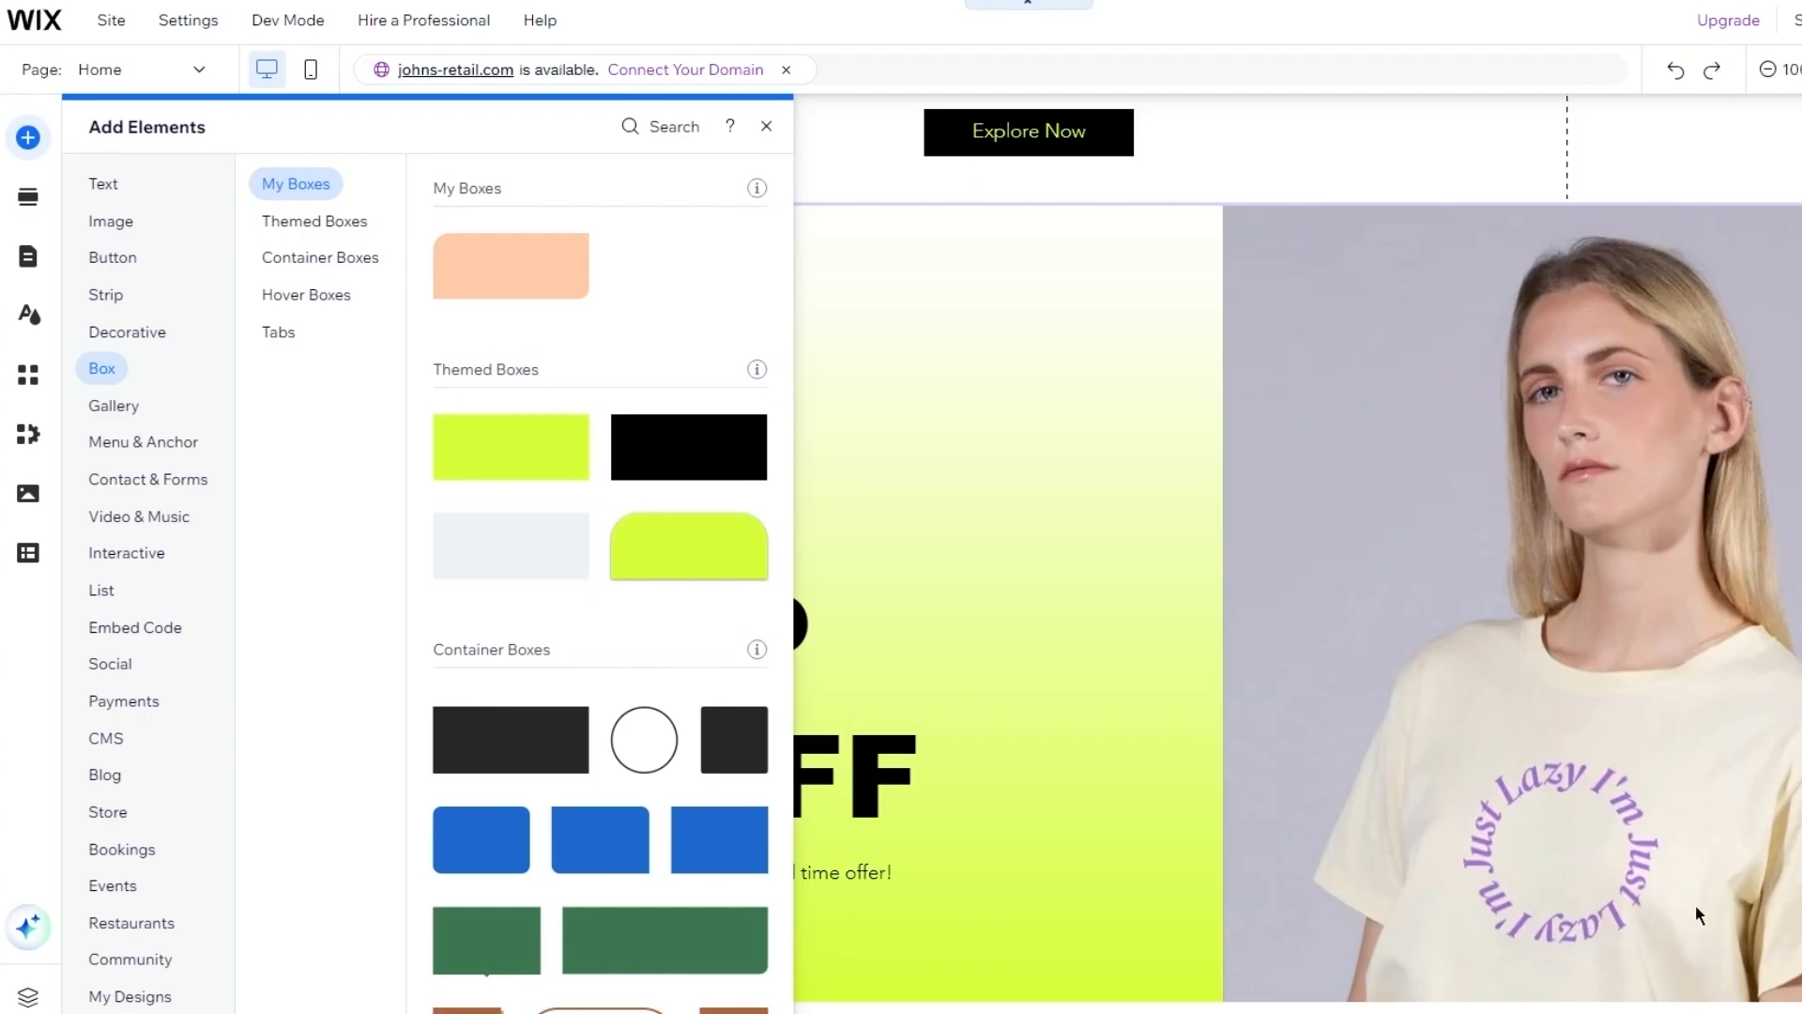
{"action": "scroll", "coordinate": [1066, 518], "scroll_direction": "up", "scroll_amount": 5}
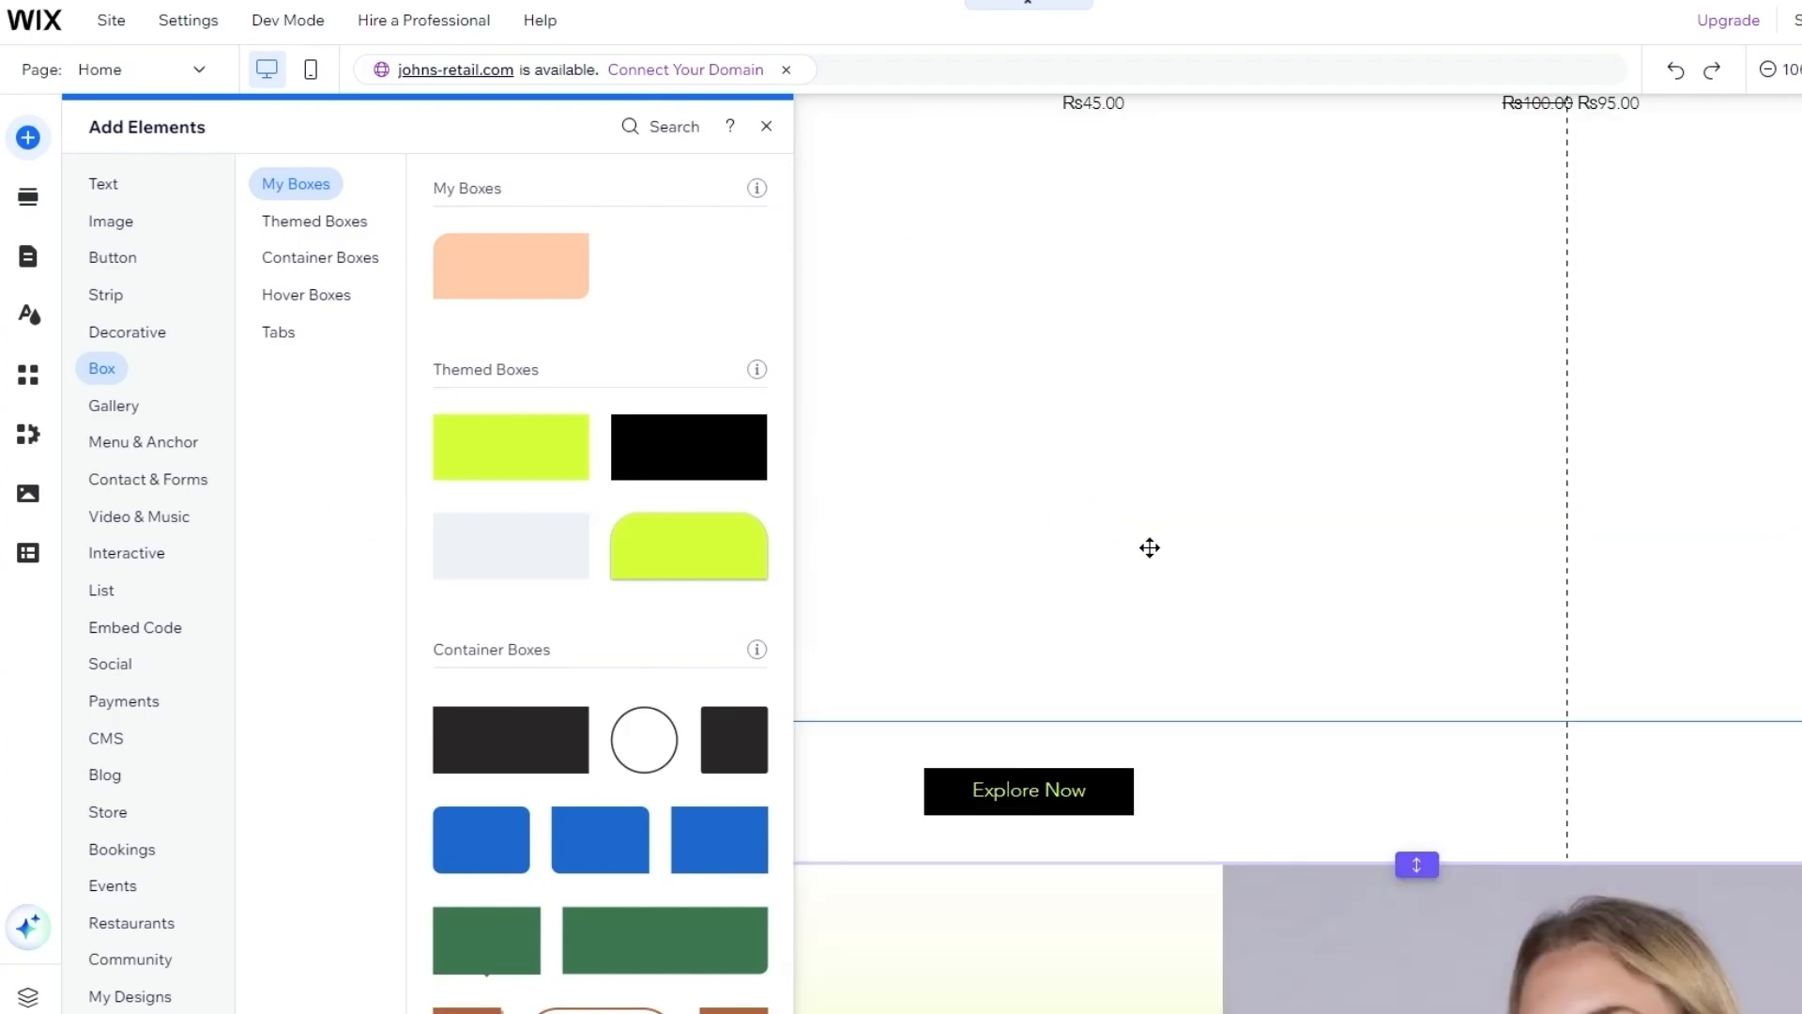
{"action": "scroll", "coordinate": [1161, 549], "scroll_direction": "down", "scroll_amount": 8}
{"action": "scroll", "coordinate": [1161, 549], "scroll_direction": "up", "scroll_amount": 7}
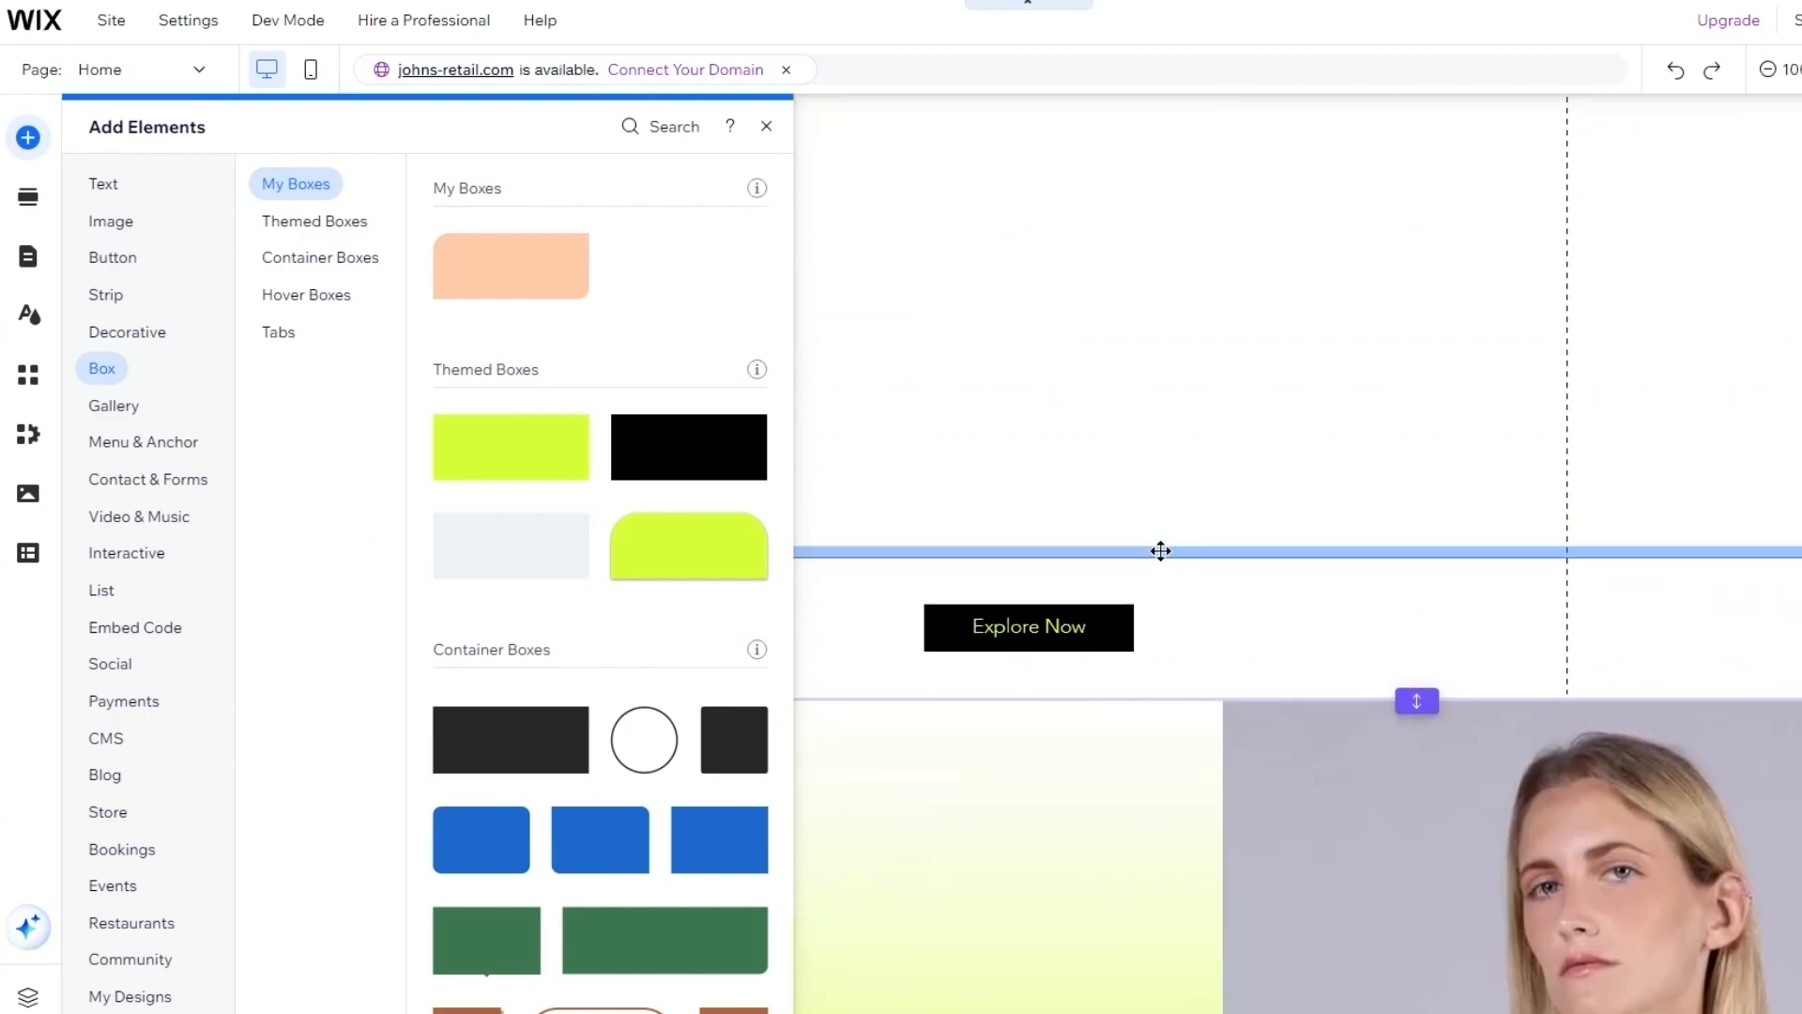
{"action": "left_click", "coordinate": [119, 553]}
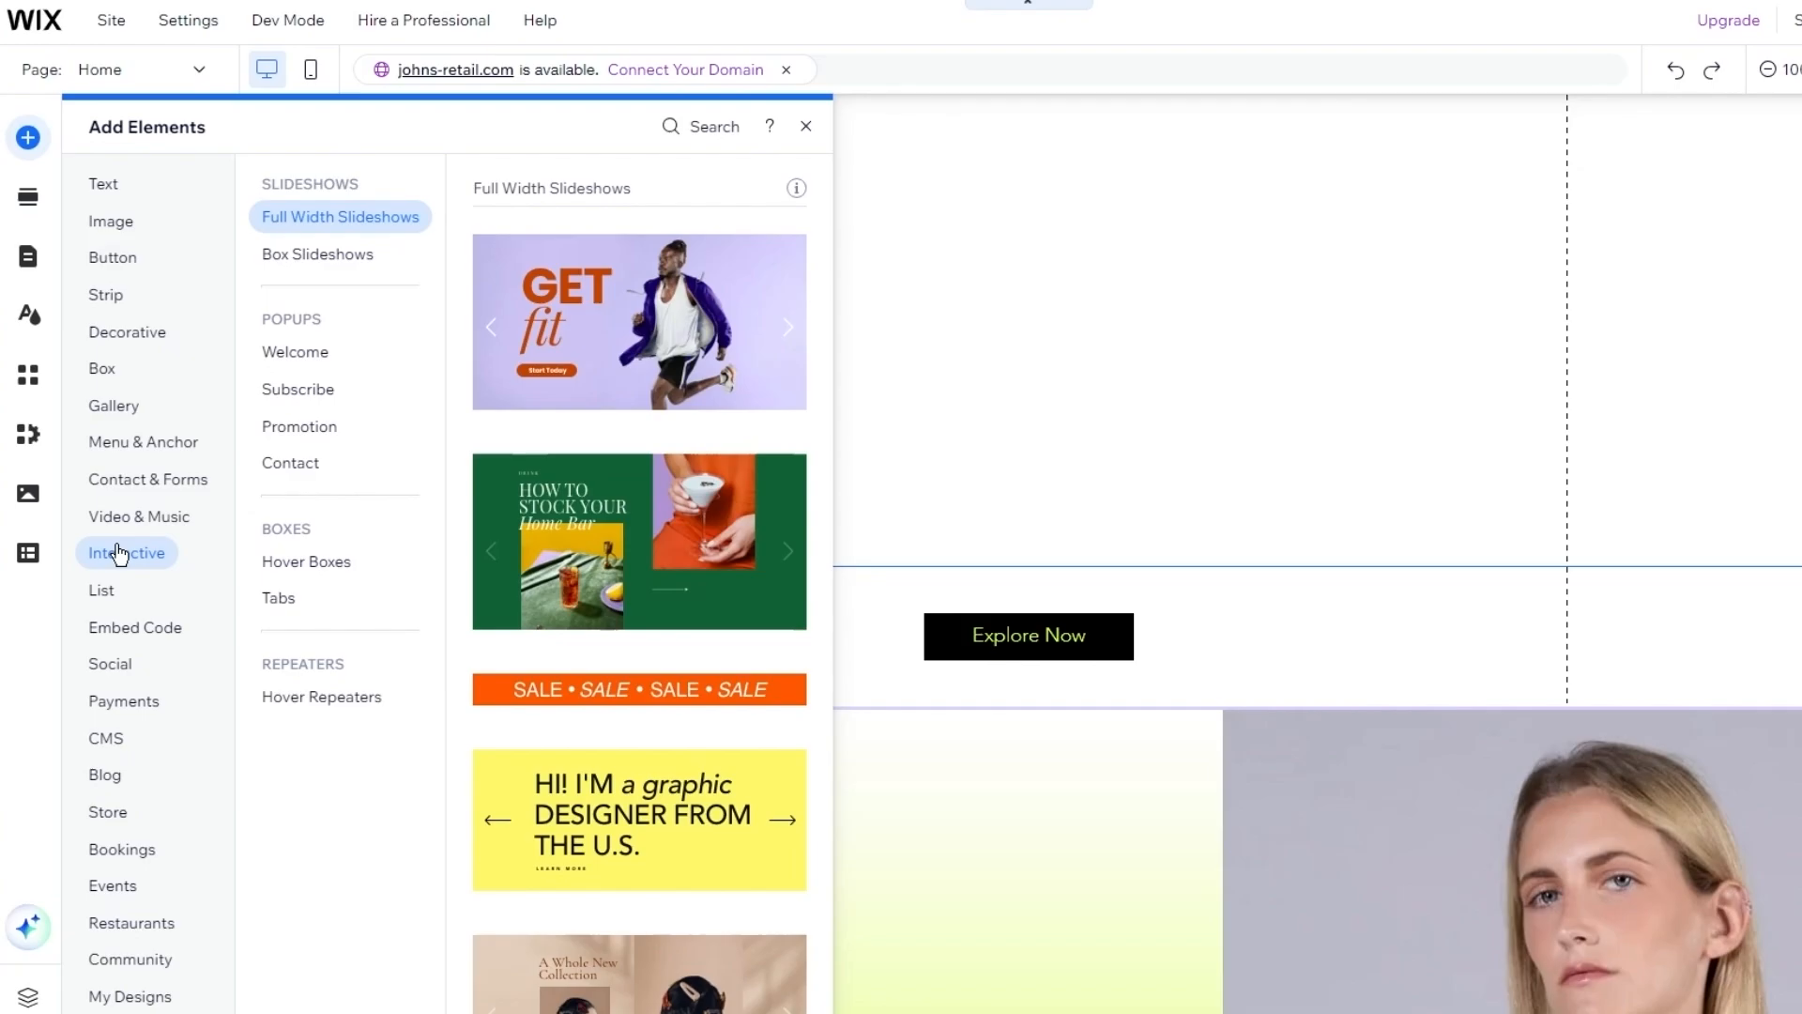
{"action": "left_click", "coordinate": [157, 484]}
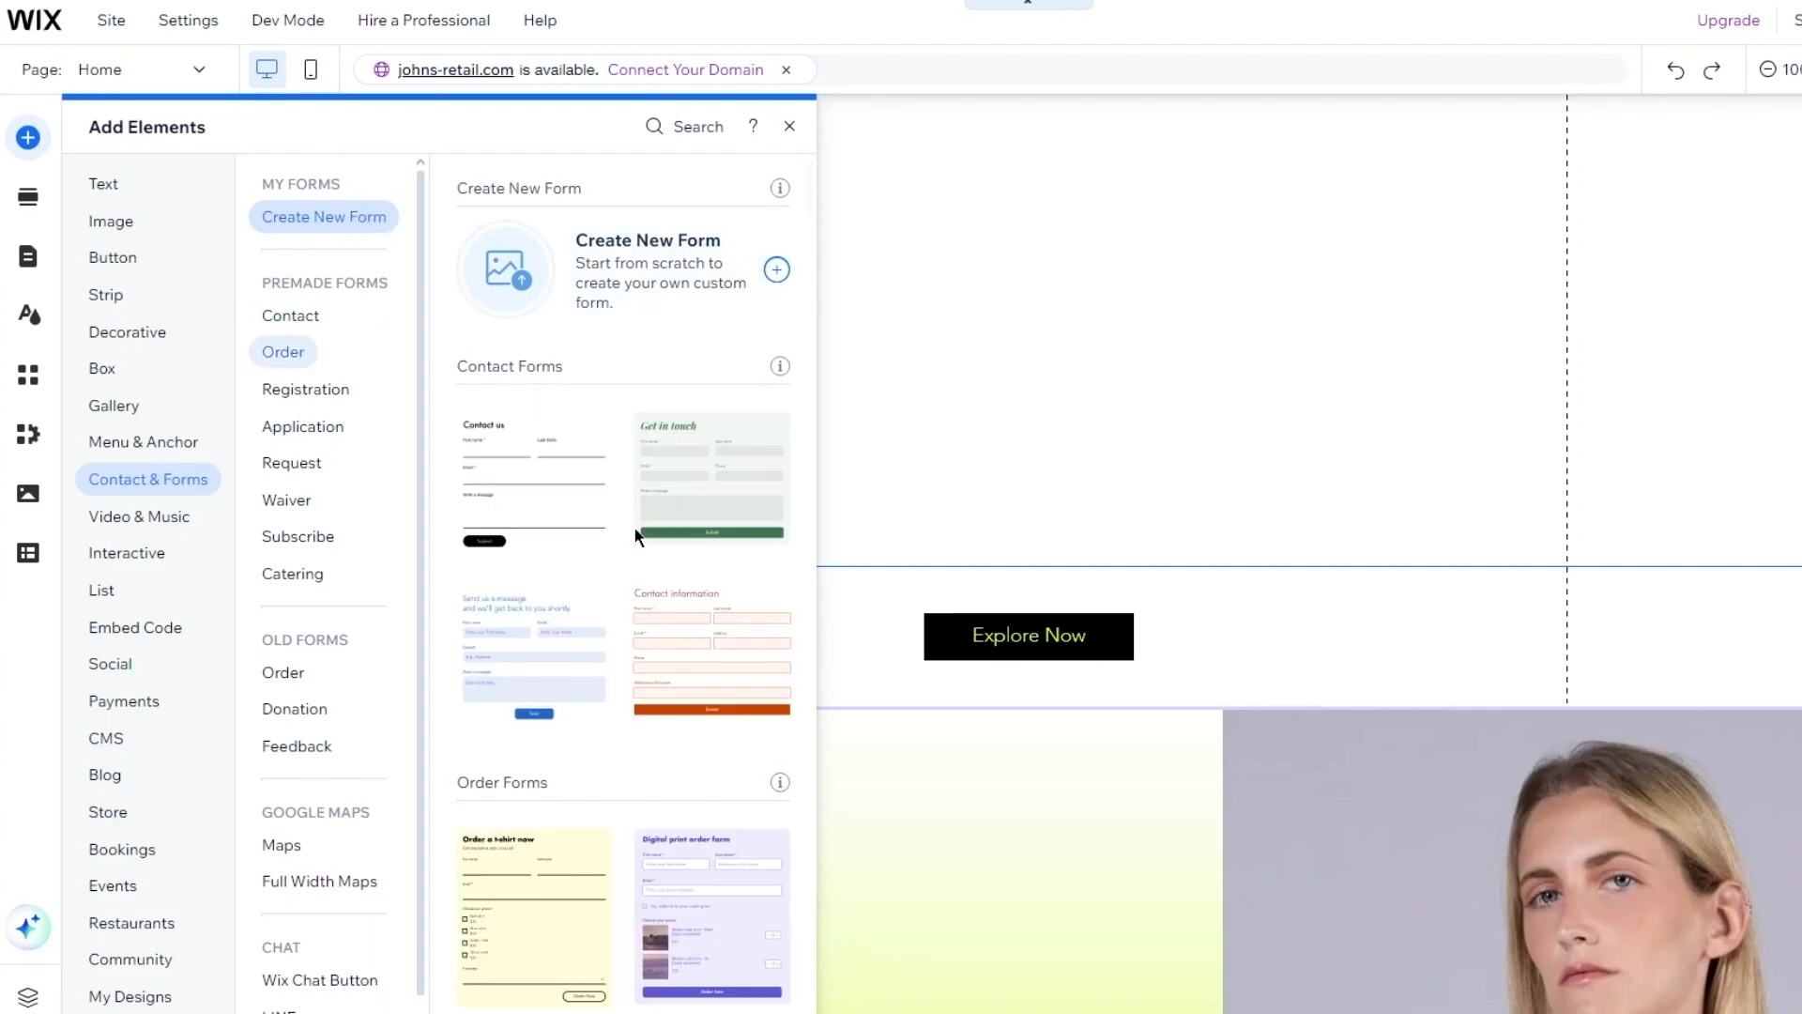
{"action": "scroll", "coordinate": [647, 522], "scroll_direction": "down", "scroll_amount": 5}
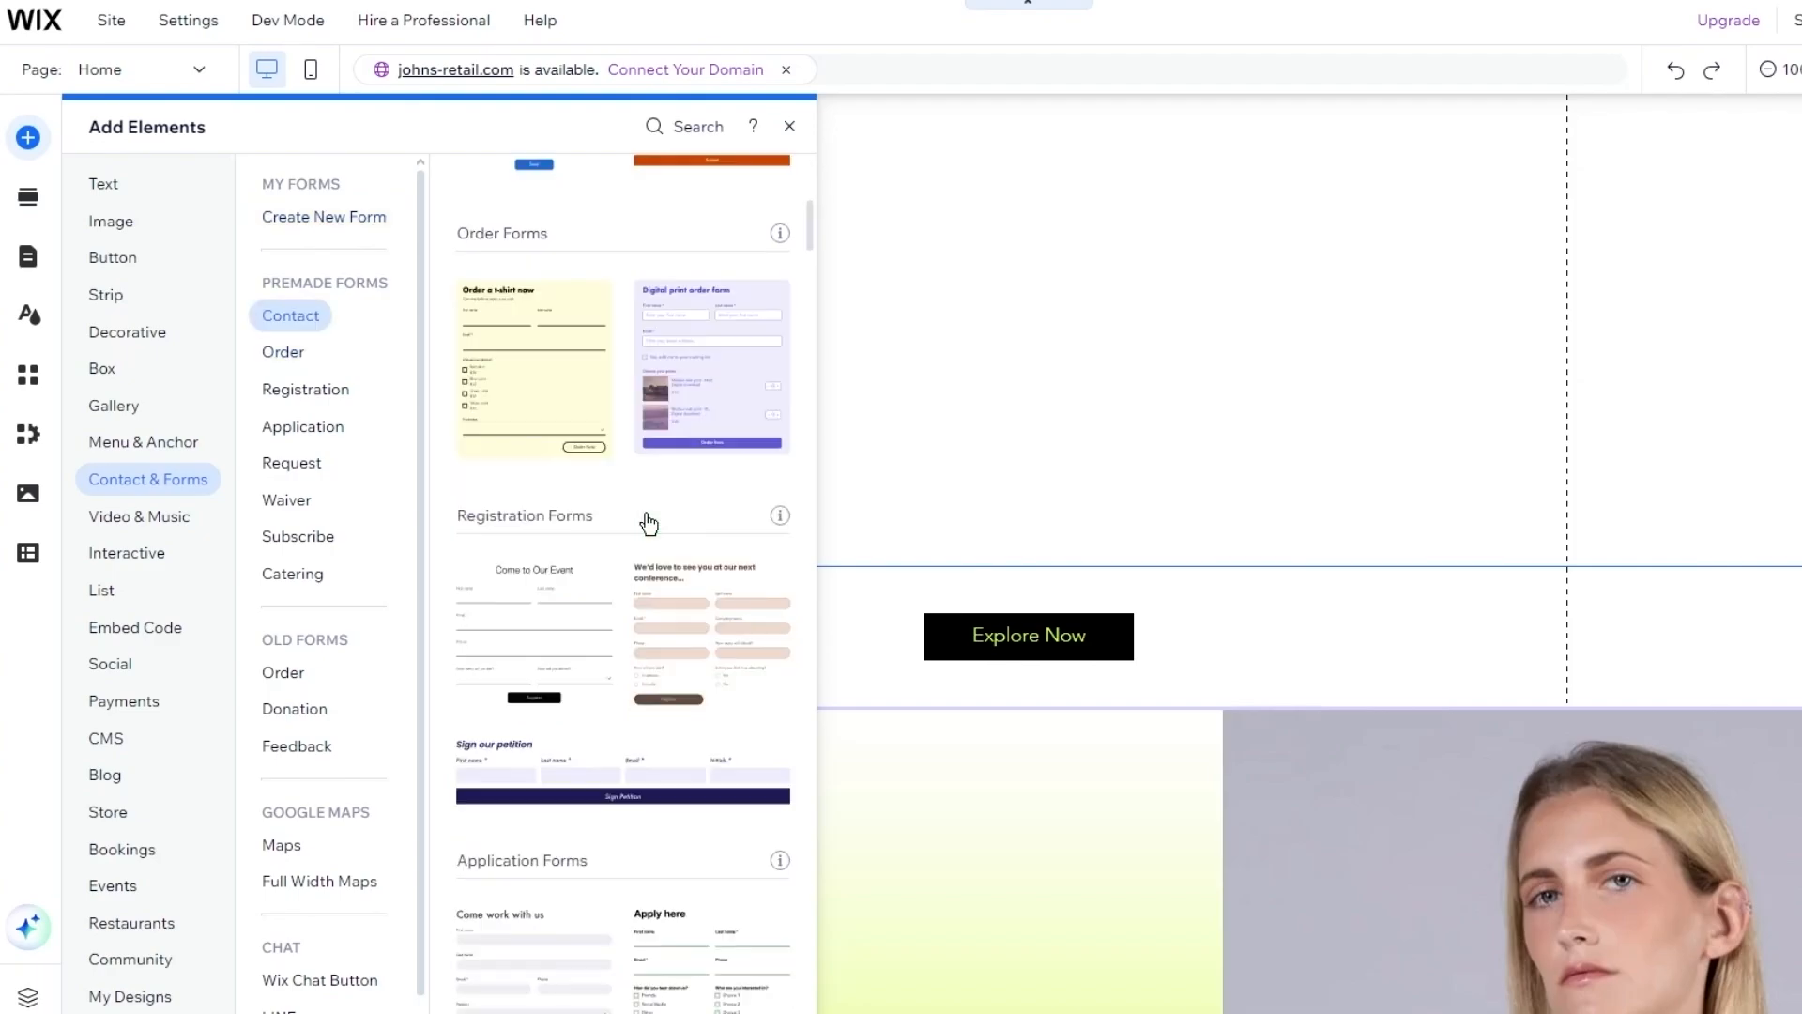
{"action": "scroll", "coordinate": [647, 522], "scroll_direction": "down", "scroll_amount": 6}
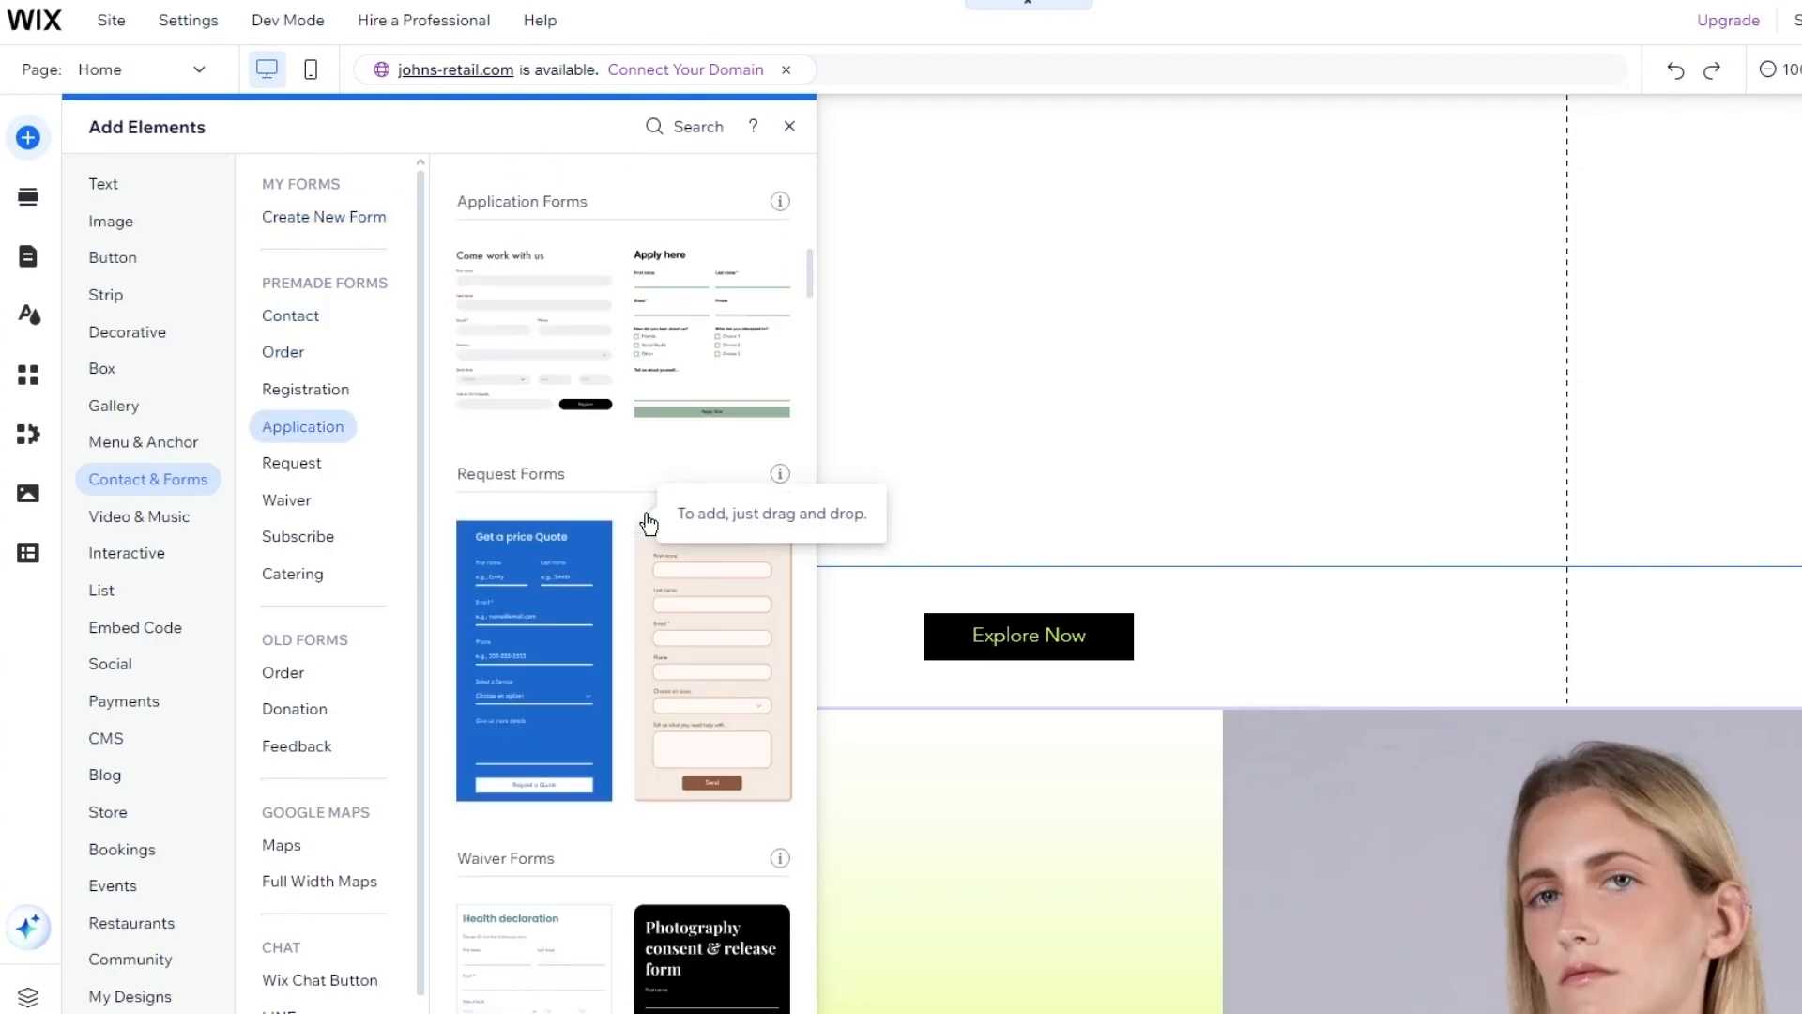
{"action": "scroll", "coordinate": [645, 511], "scroll_direction": "up", "scroll_amount": 10}
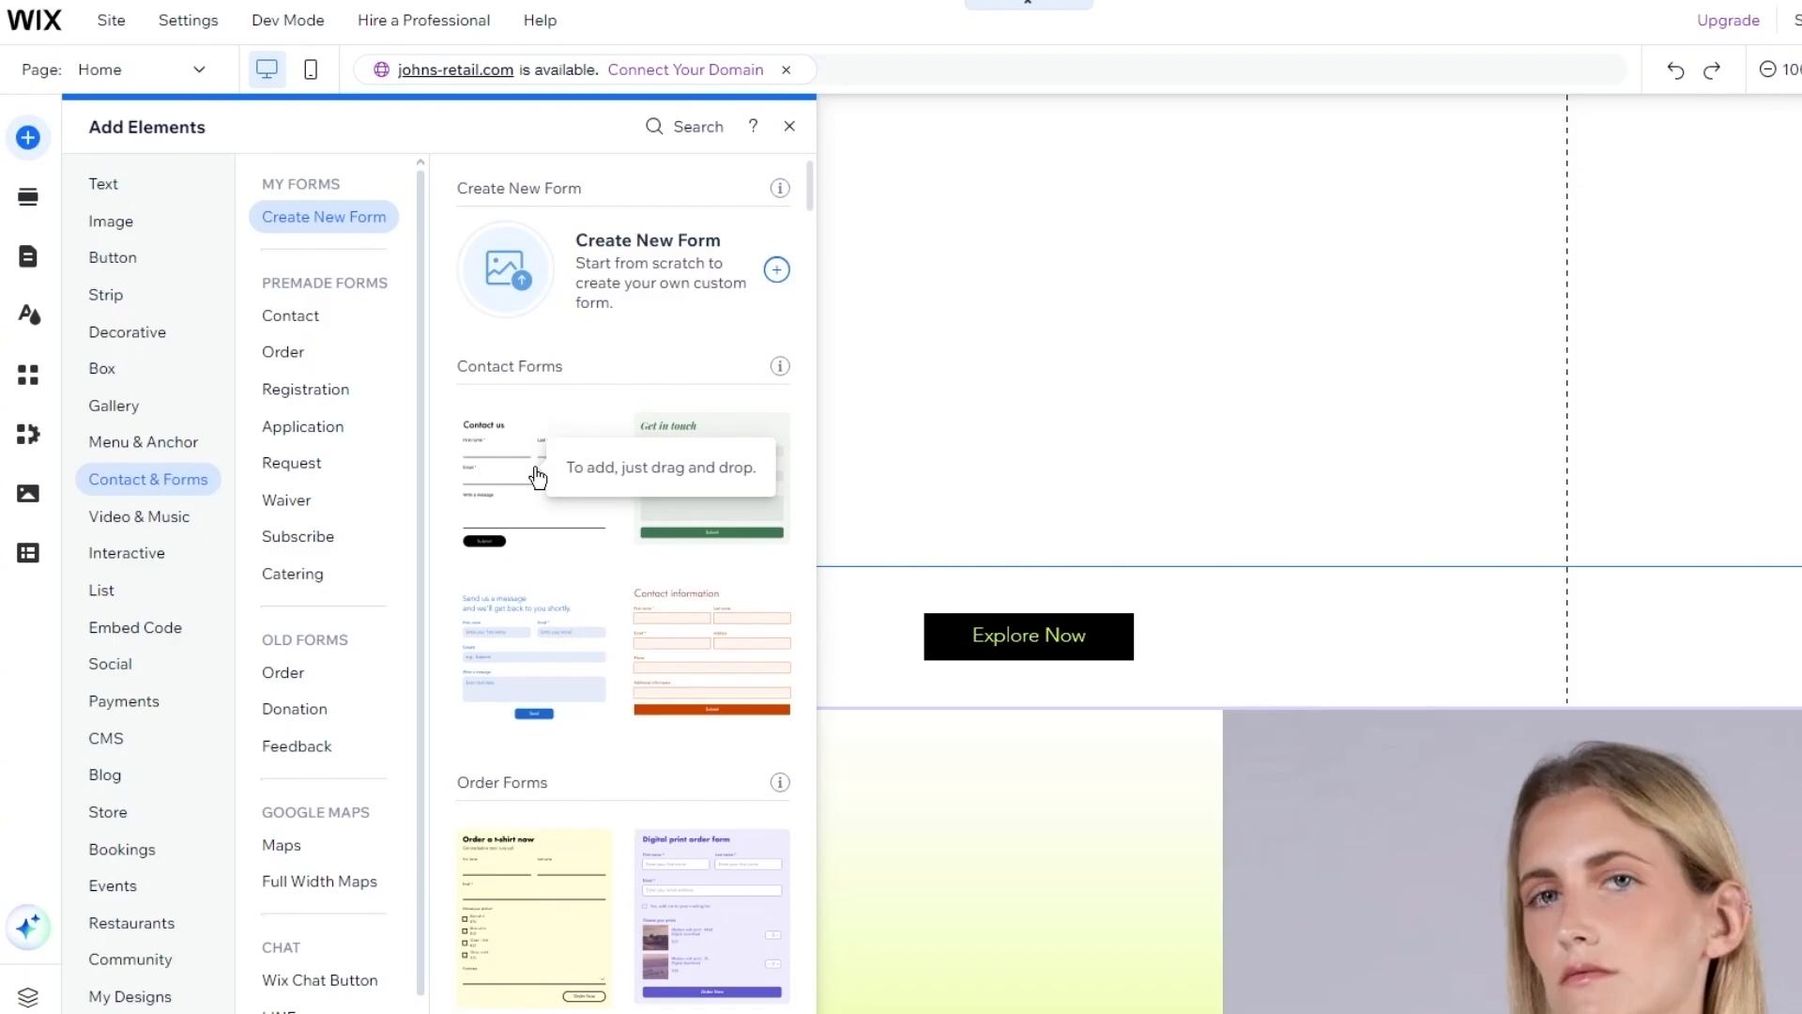
Step: Drag the Contact us form template onto the page below the Sign Up and Save! banner
{"action": "left_click_drag", "start_coordinate": [535, 475], "coordinate": [1518, 619]}
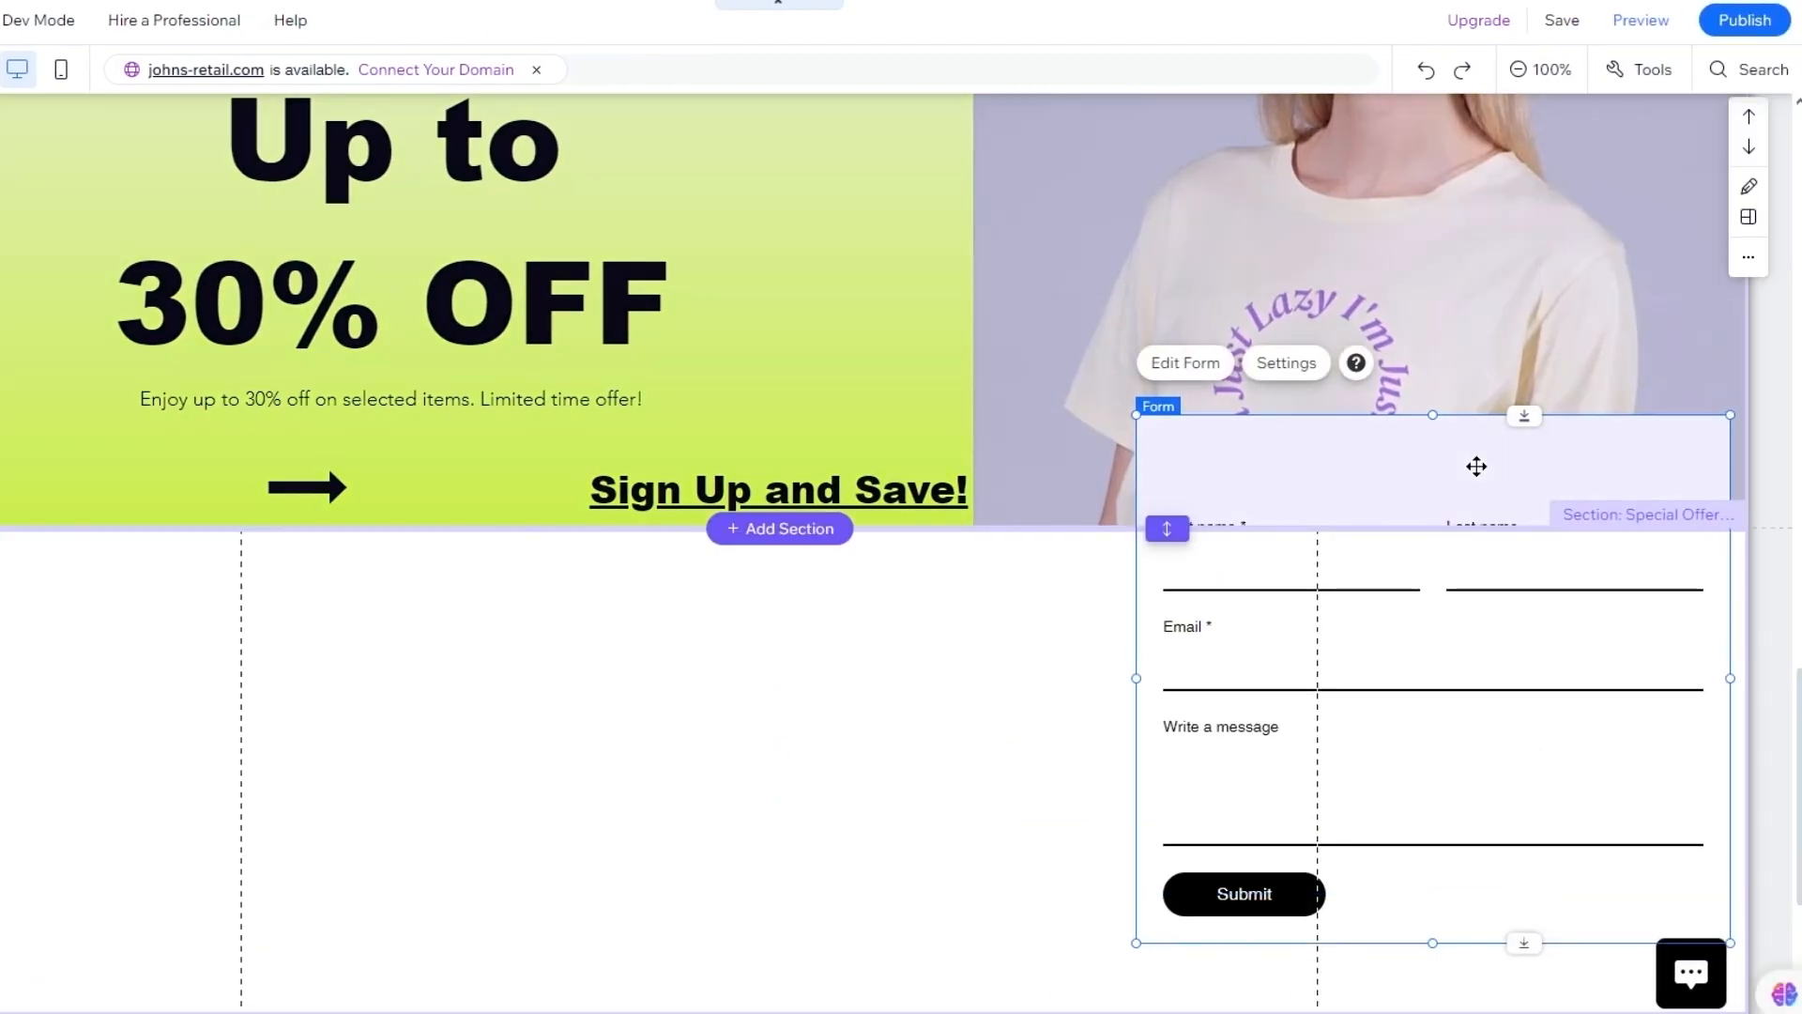
{"action": "scroll", "coordinate": [1476, 466], "scroll_direction": "down", "scroll_amount": 5}
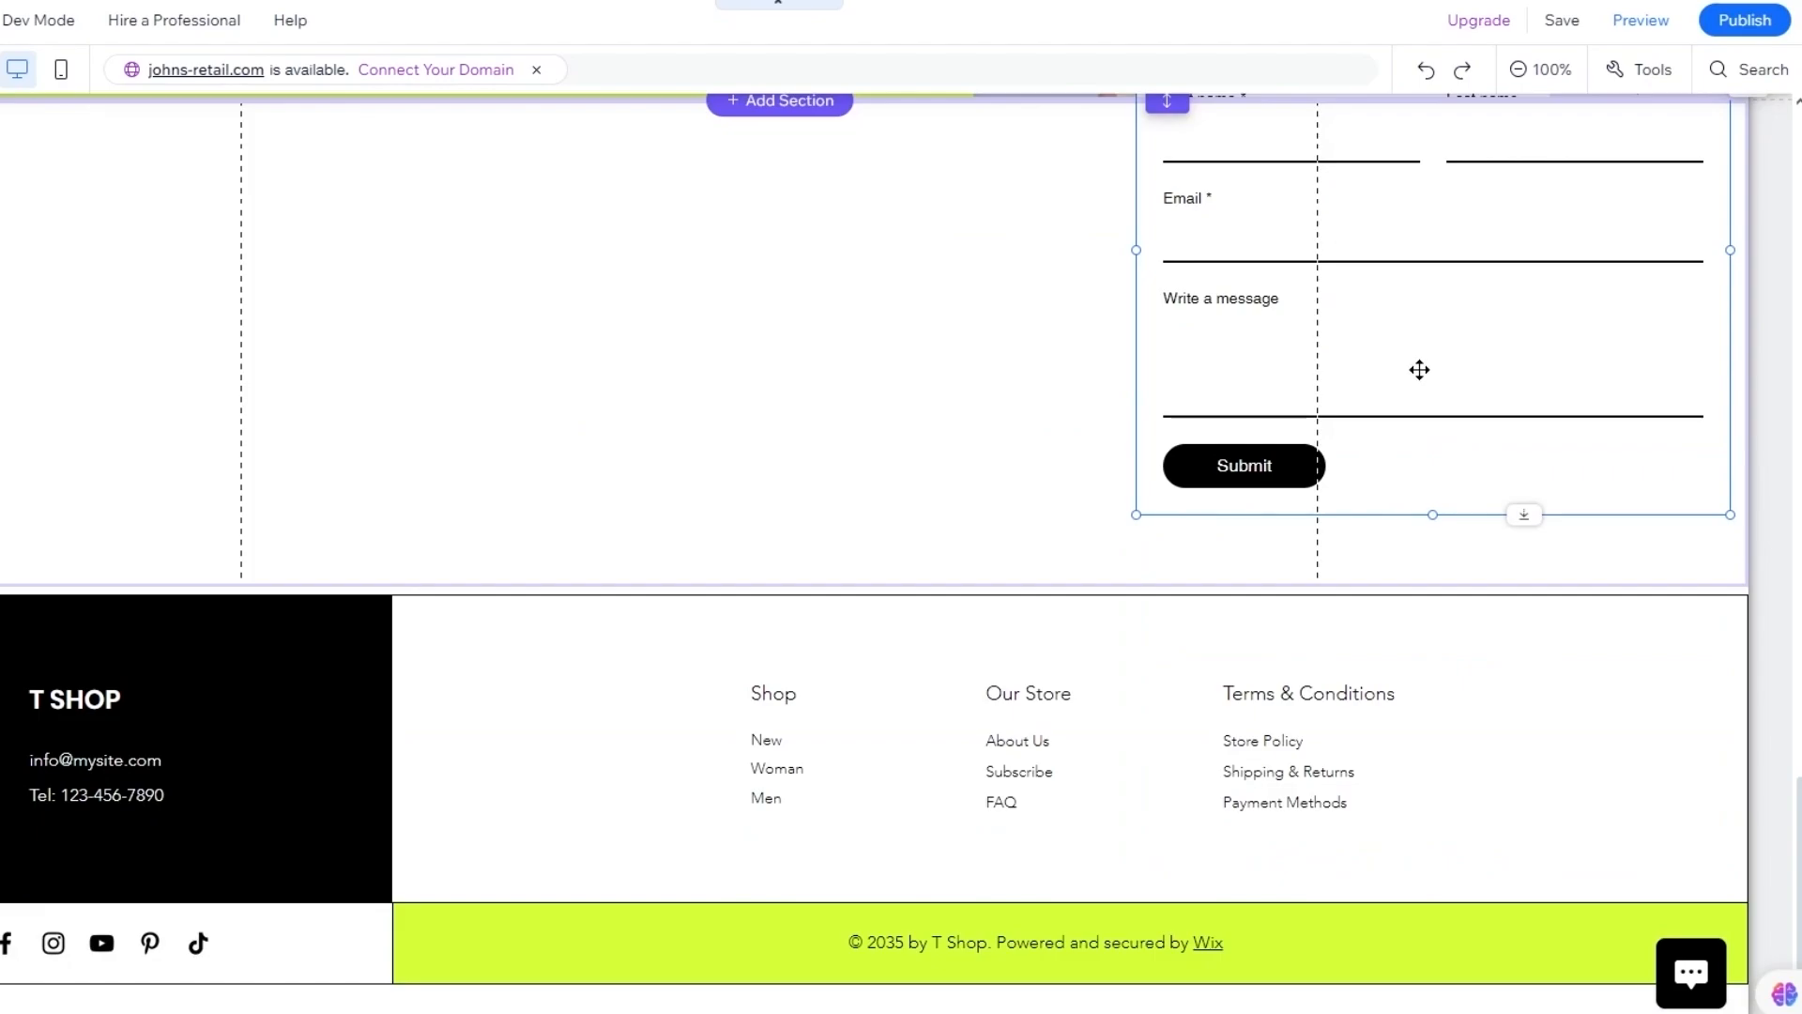
{"action": "scroll", "coordinate": [1399, 281], "scroll_direction": "up", "scroll_amount": 1}
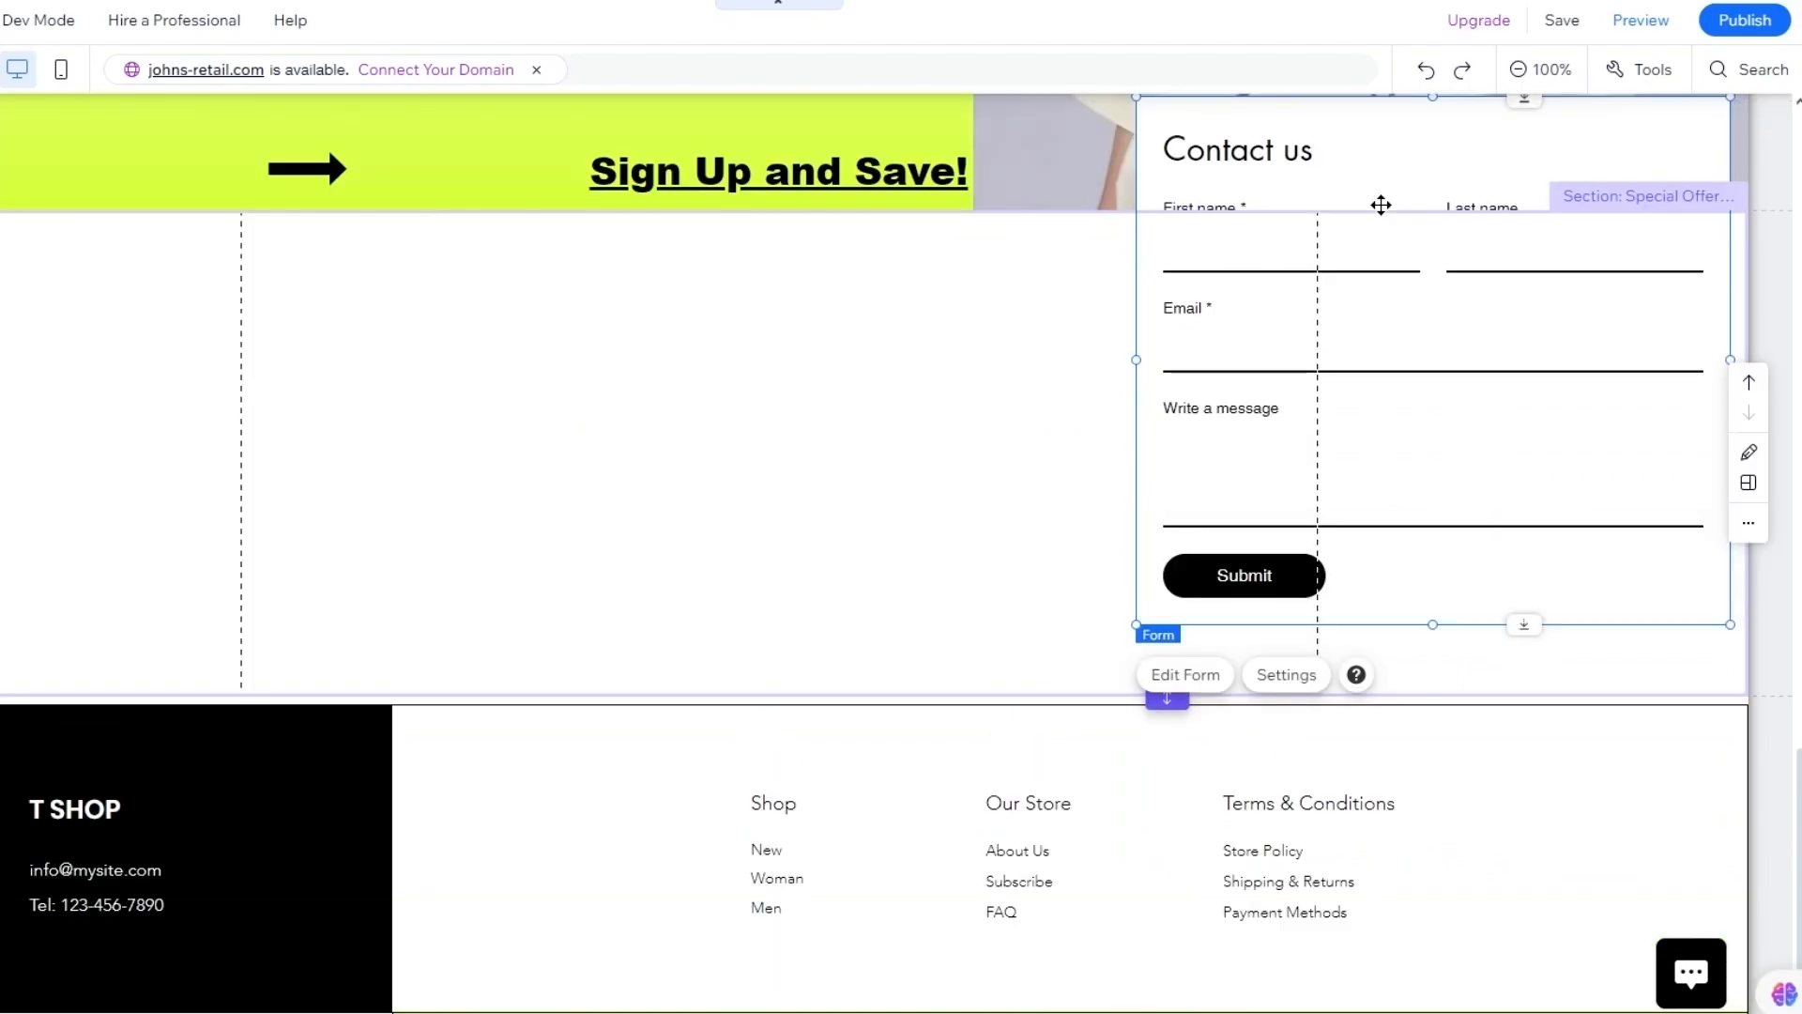
{"action": "scroll", "coordinate": [1381, 204], "scroll_direction": "up", "scroll_amount": 1}
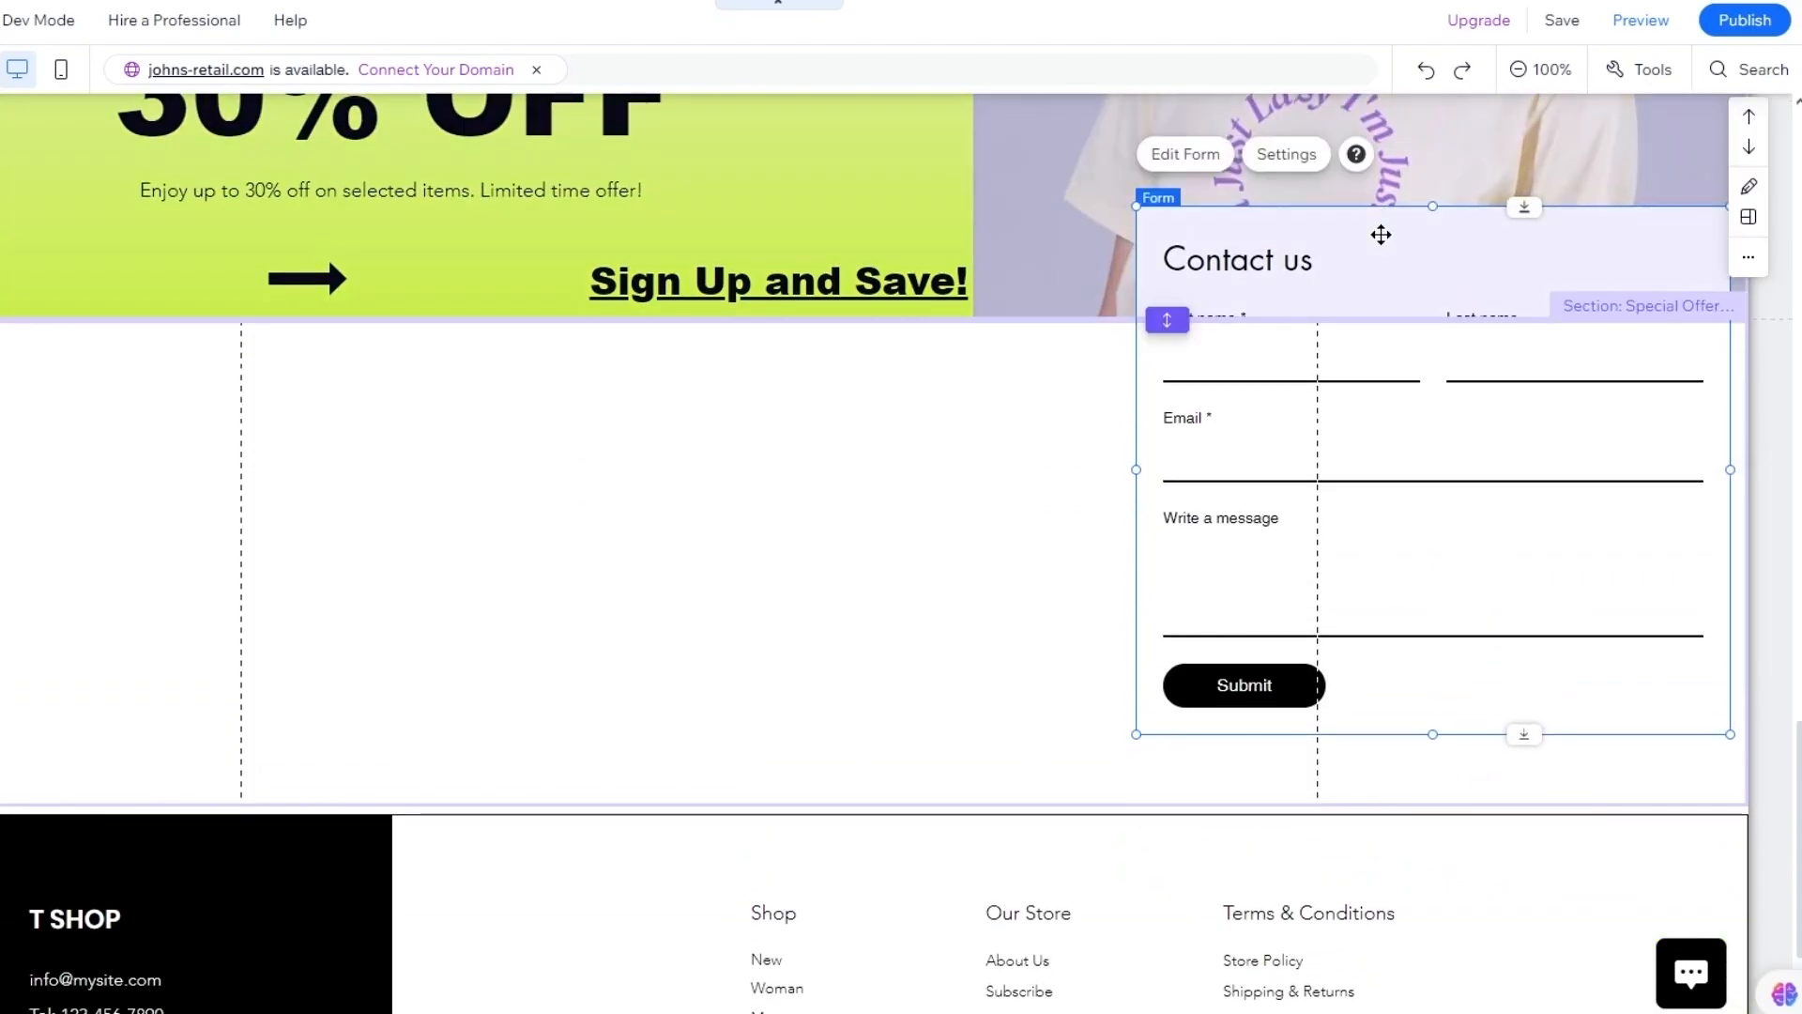
Step: Narrow the Contact us form and move it to the page centre
{"action": "left_click_drag", "start_coordinate": [1380, 234], "coordinate": [1338, 366]}
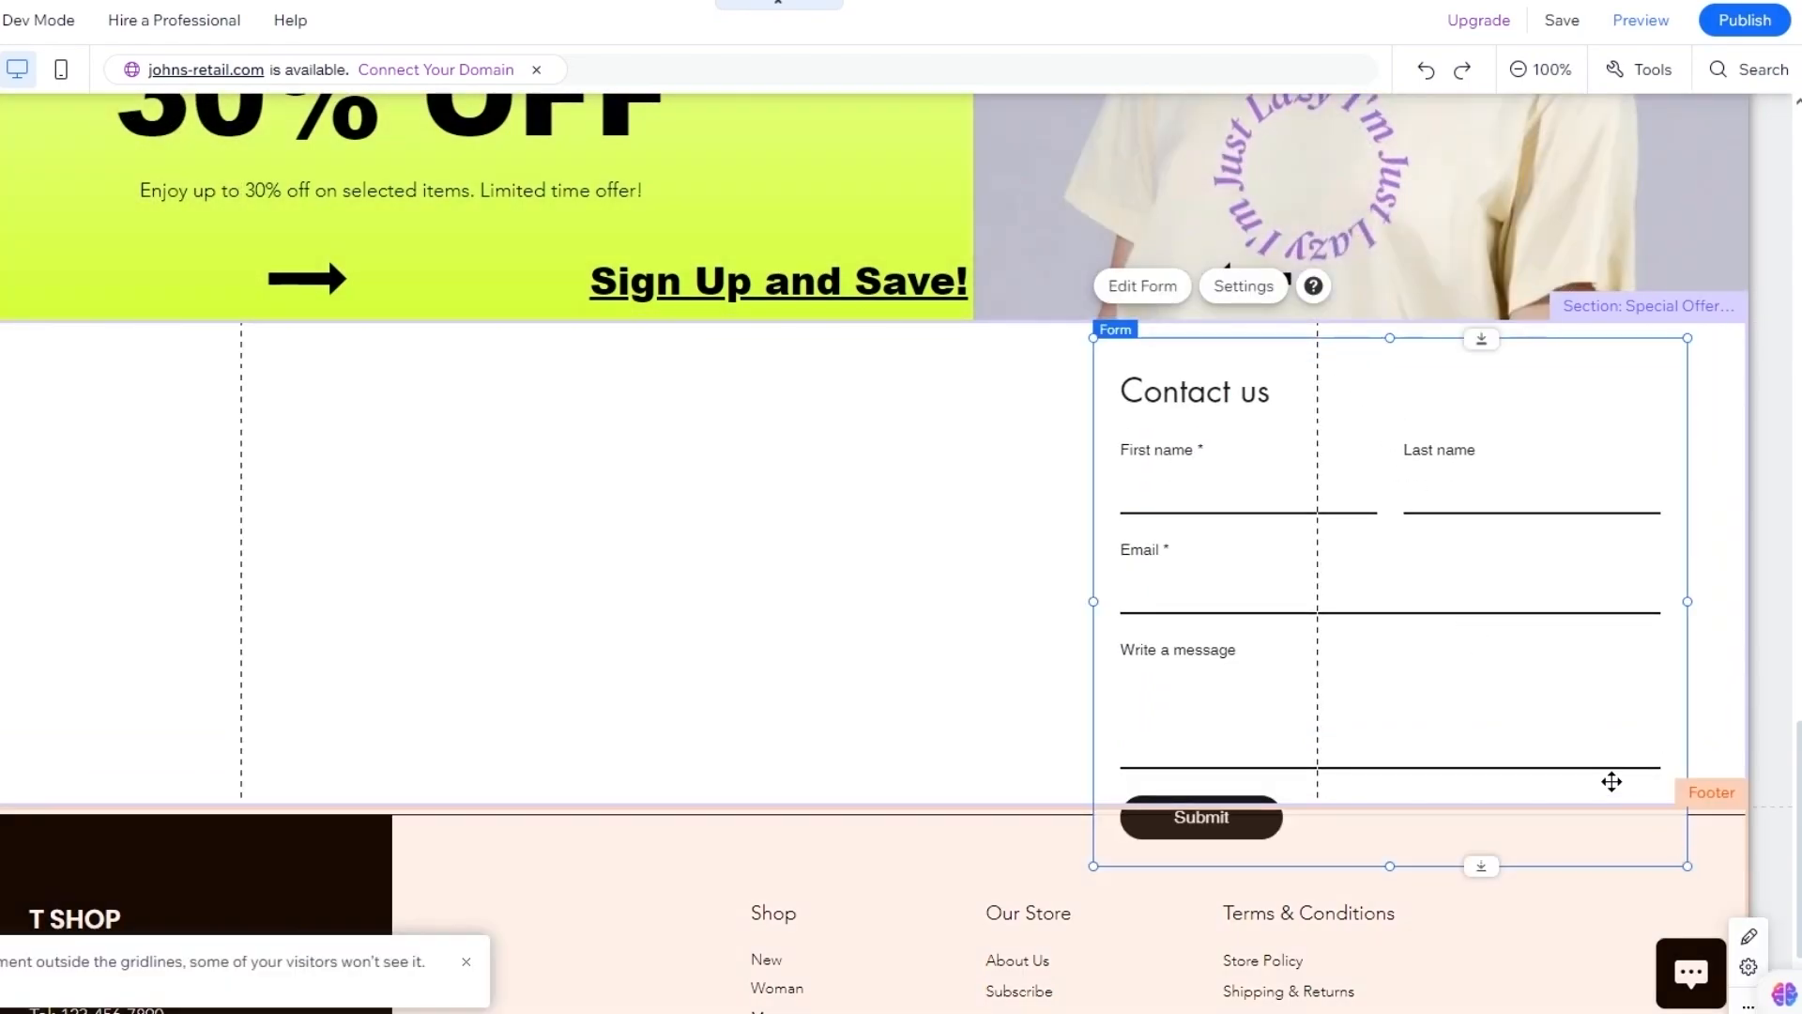
{"action": "left_click_drag", "start_coordinate": [1688, 866], "coordinate": [1613, 866]}
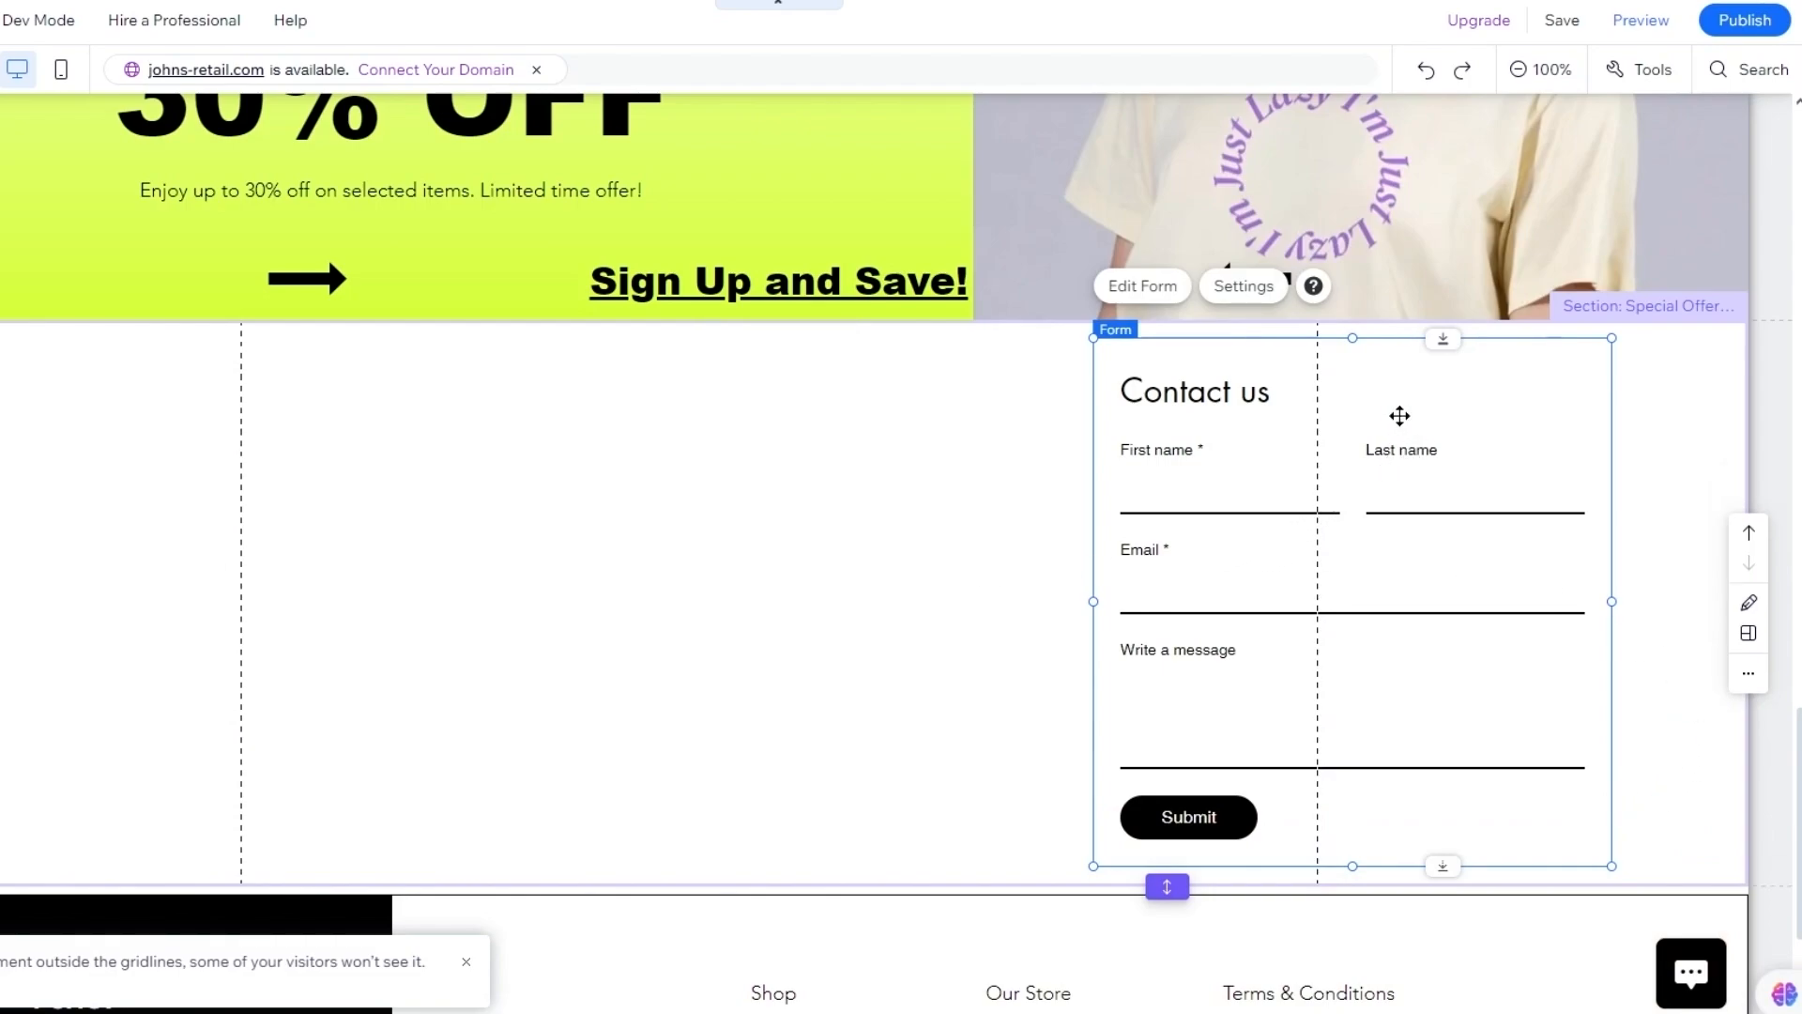
{"action": "left_click_drag", "start_coordinate": [1361, 405], "coordinate": [818, 404]}
{"action": "left_click", "coordinate": [1304, 403]}
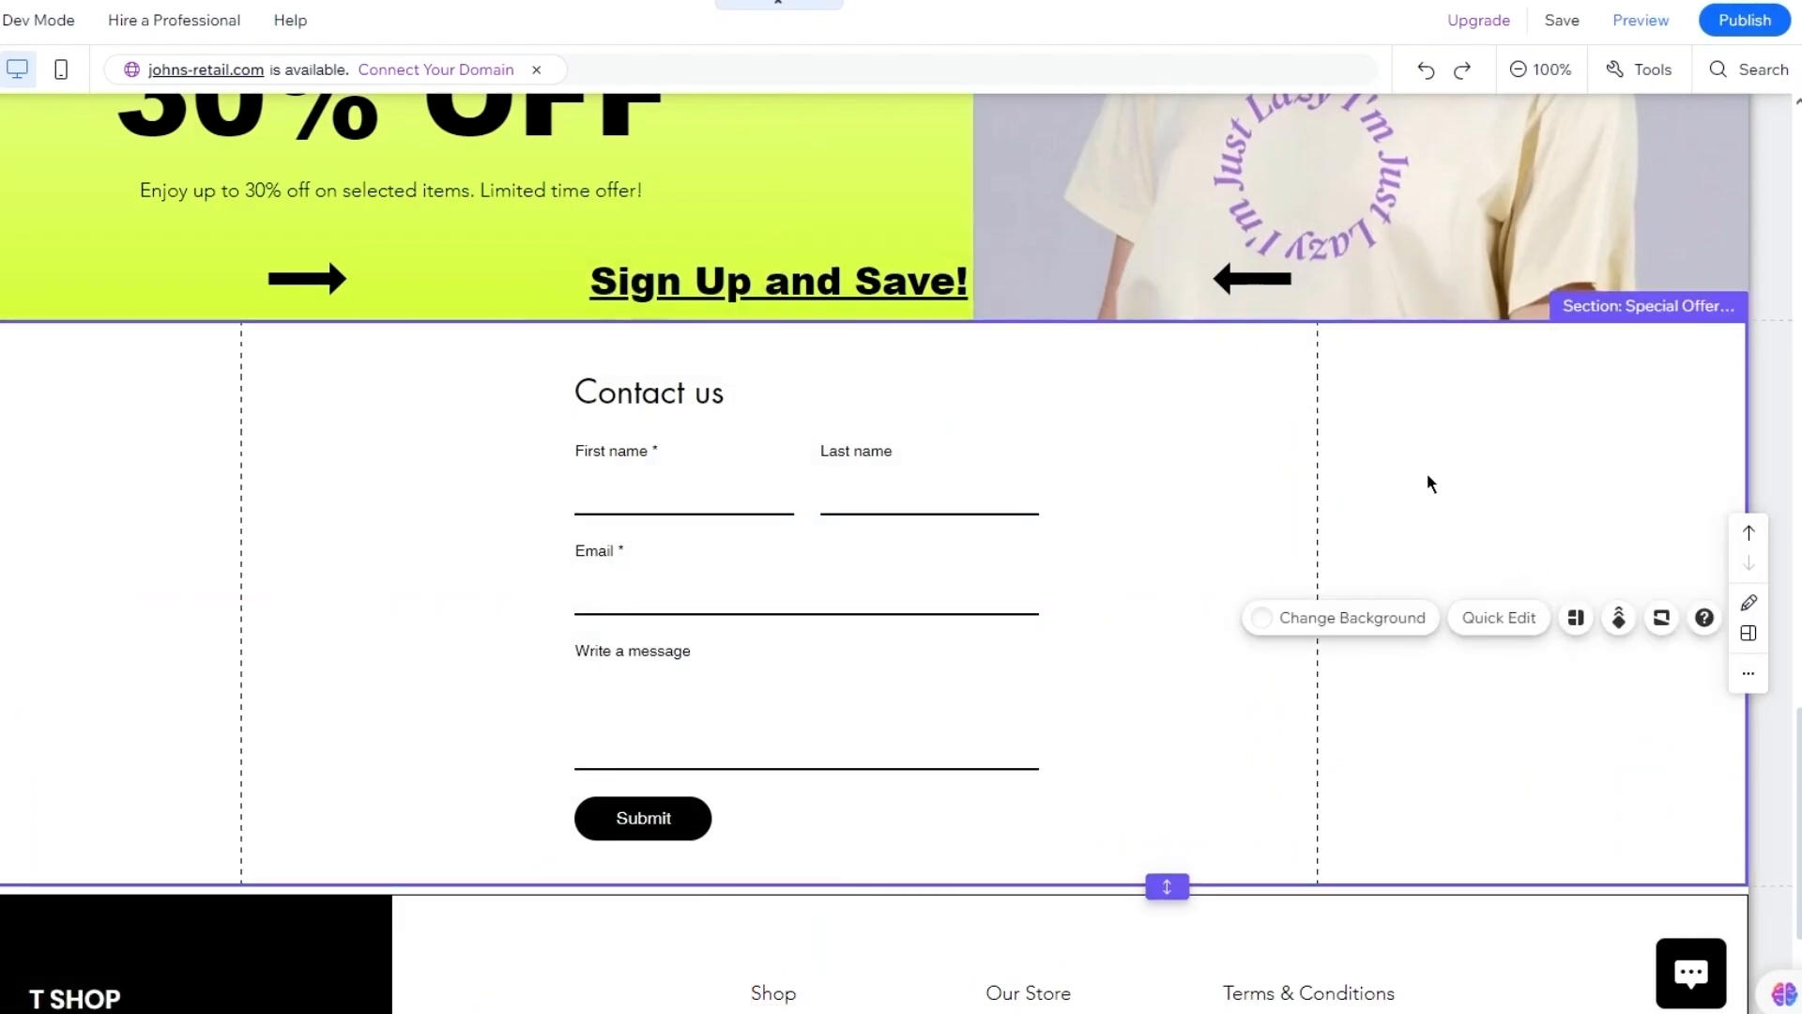
{"action": "scroll", "coordinate": [1428, 482], "scroll_direction": "up", "scroll_amount": 20}
{"action": "scroll", "coordinate": [1098, 635], "scroll_direction": "down", "scroll_amount": 20}
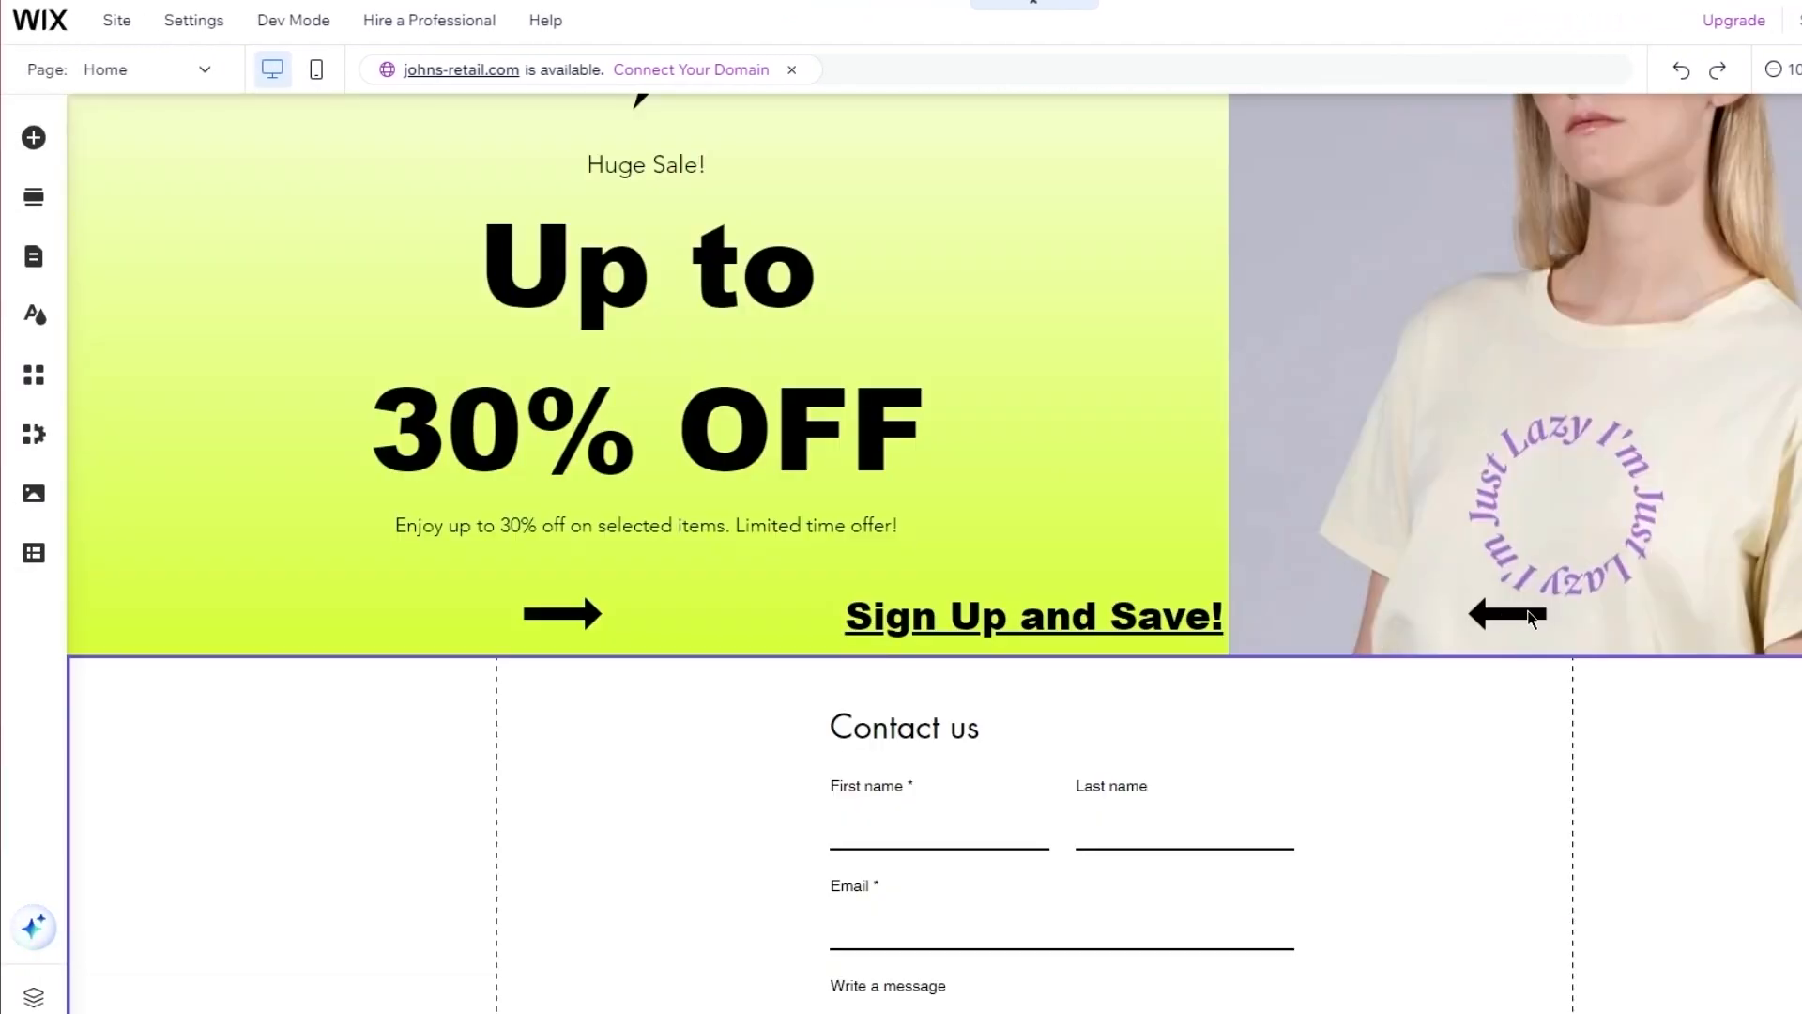
{"action": "scroll", "coordinate": [1528, 615], "scroll_direction": "down", "scroll_amount": 7}
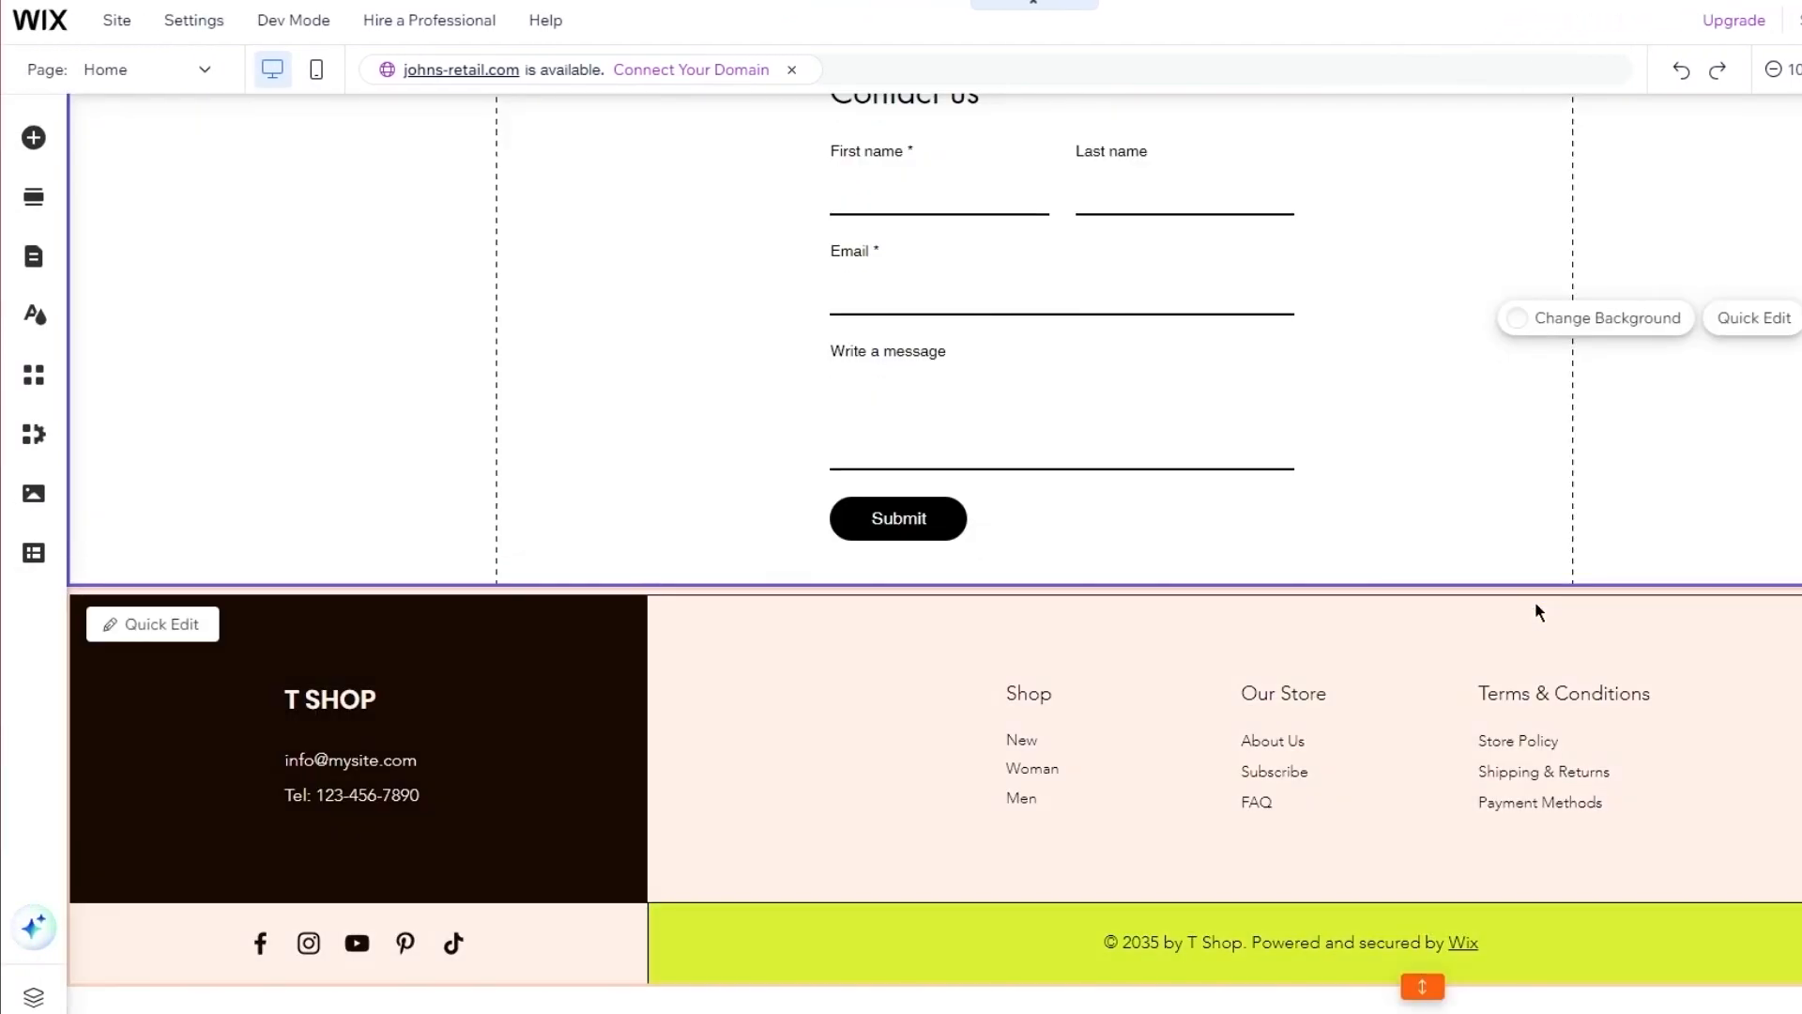
{"action": "scroll", "coordinate": [1537, 606], "scroll_direction": "up", "scroll_amount": 12}
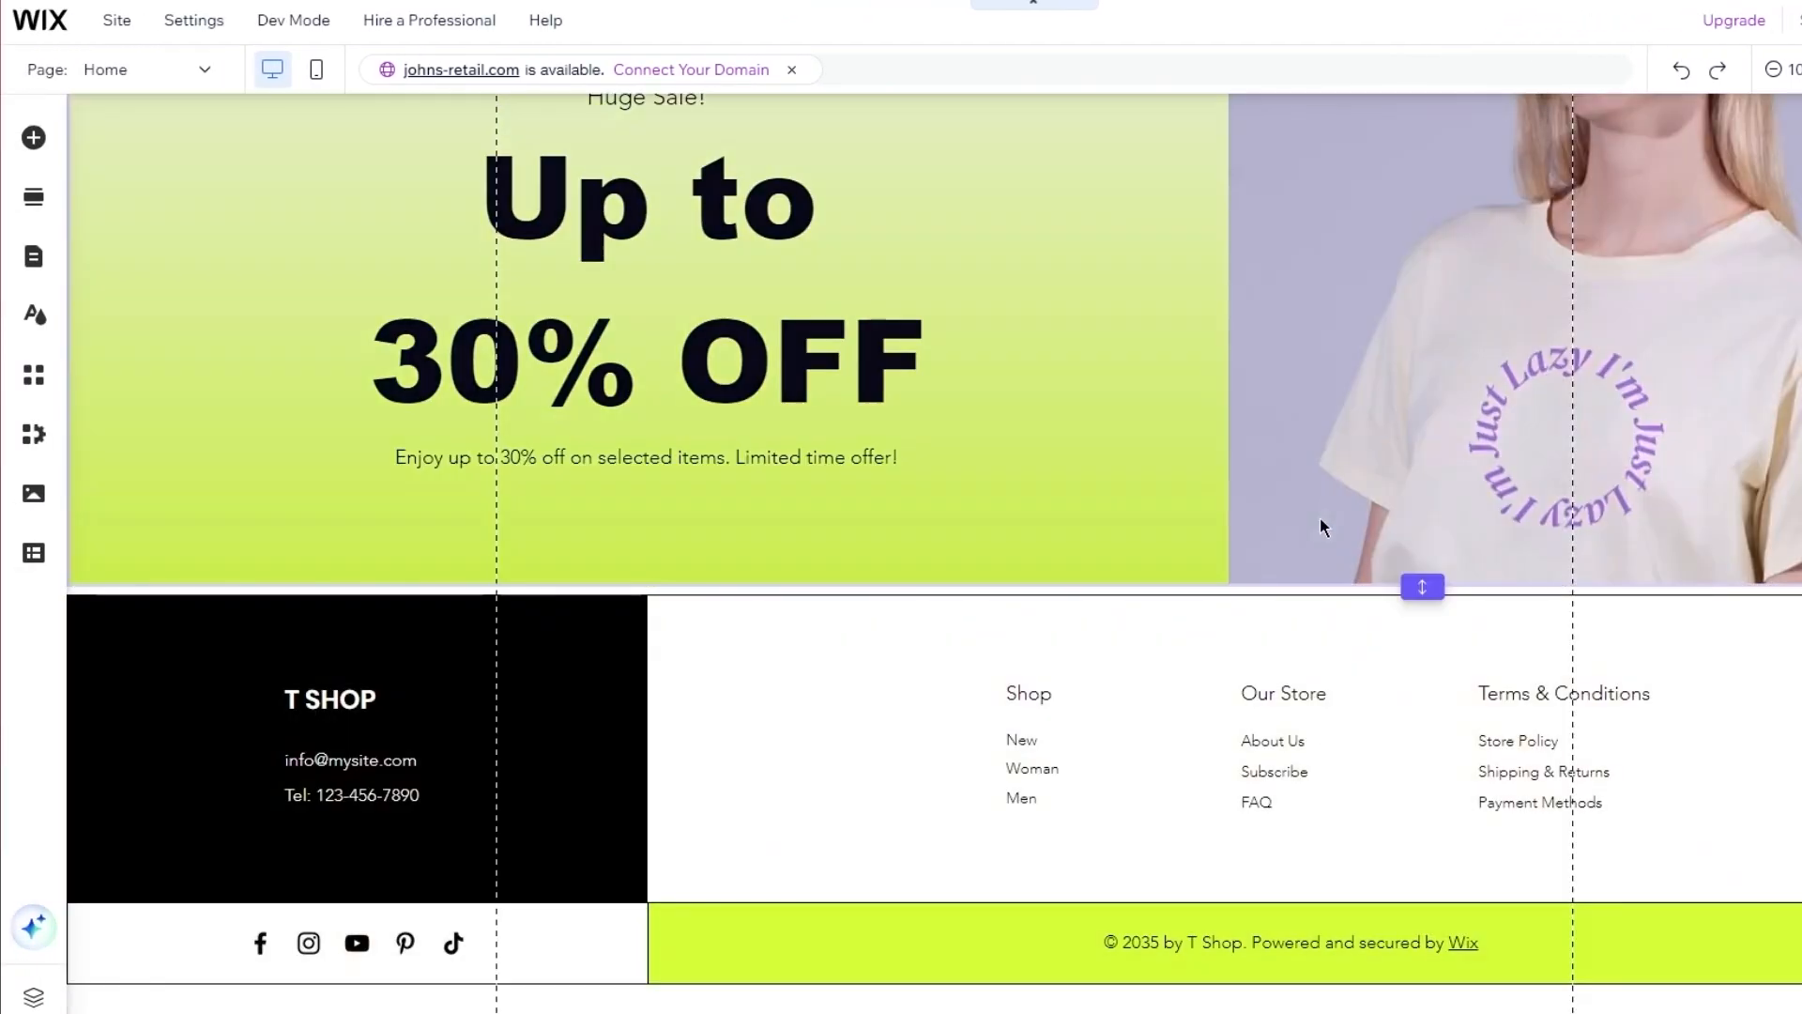
{"action": "scroll", "coordinate": [838, 448], "scroll_direction": "up", "scroll_amount": 5}
{"action": "scroll", "coordinate": [839, 449], "scroll_direction": "down", "scroll_amount": 15}
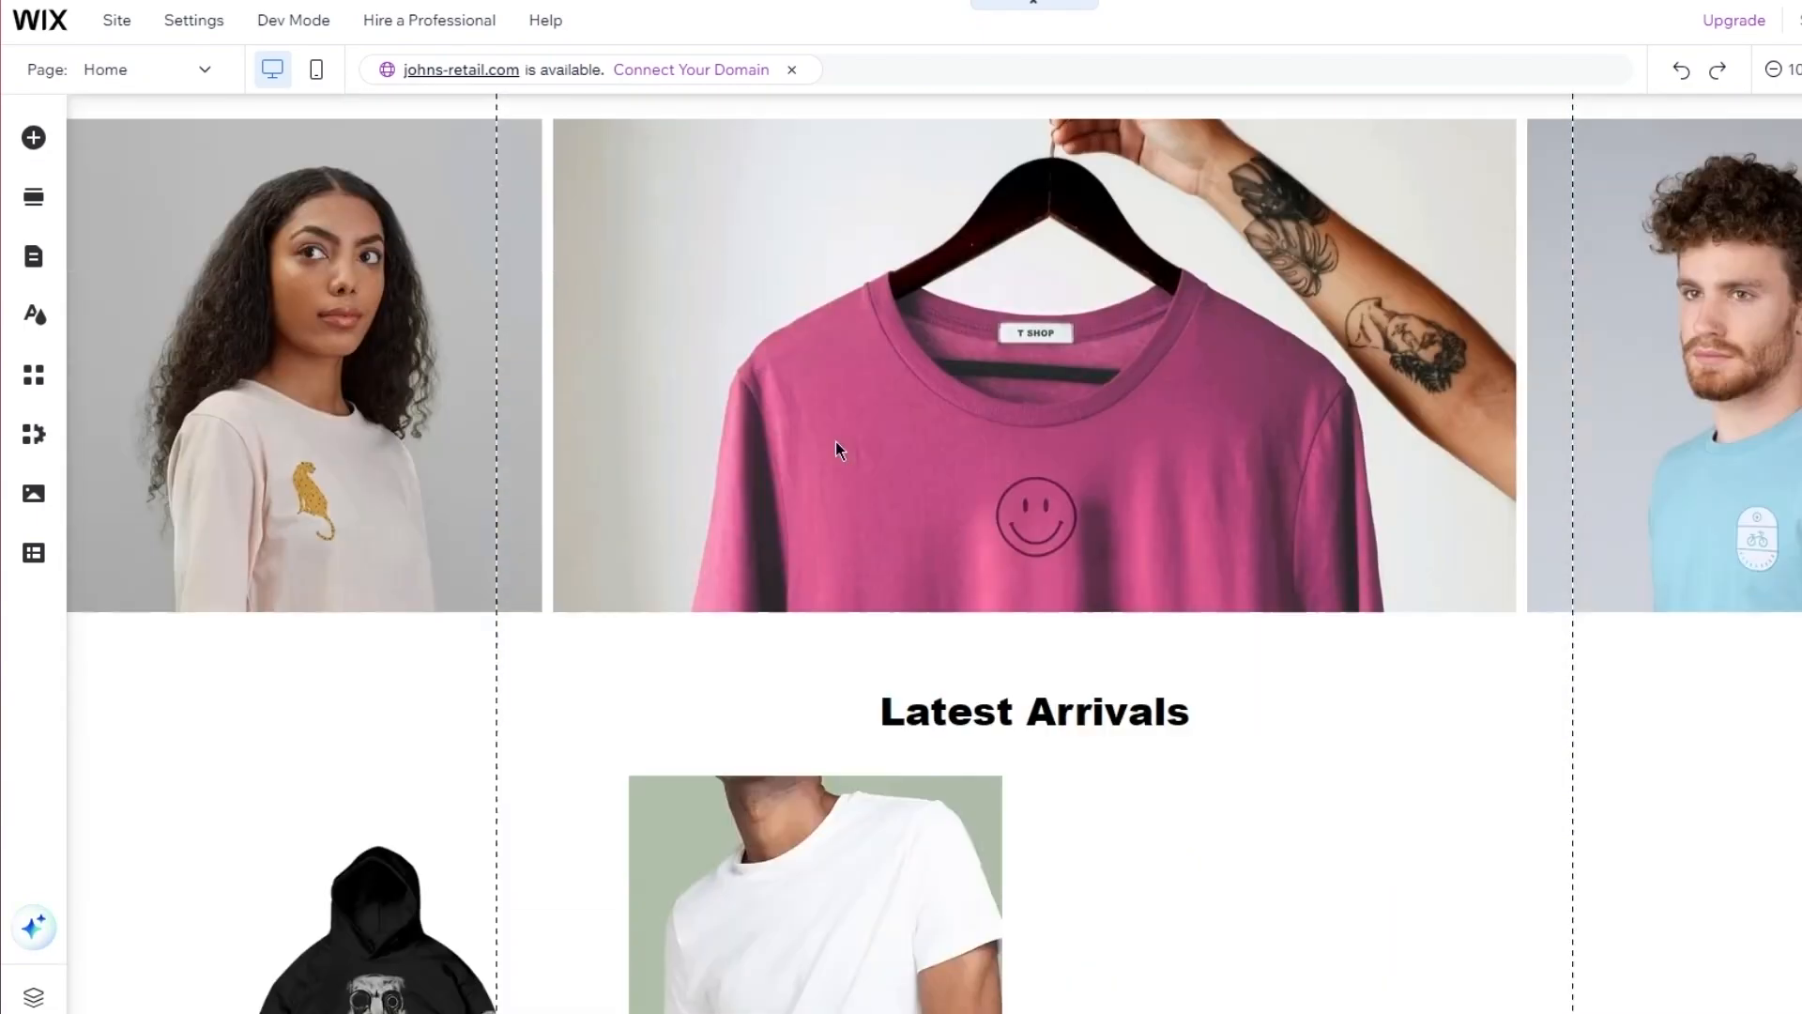
{"action": "scroll", "coordinate": [924, 441], "scroll_direction": "up", "scroll_amount": 8}
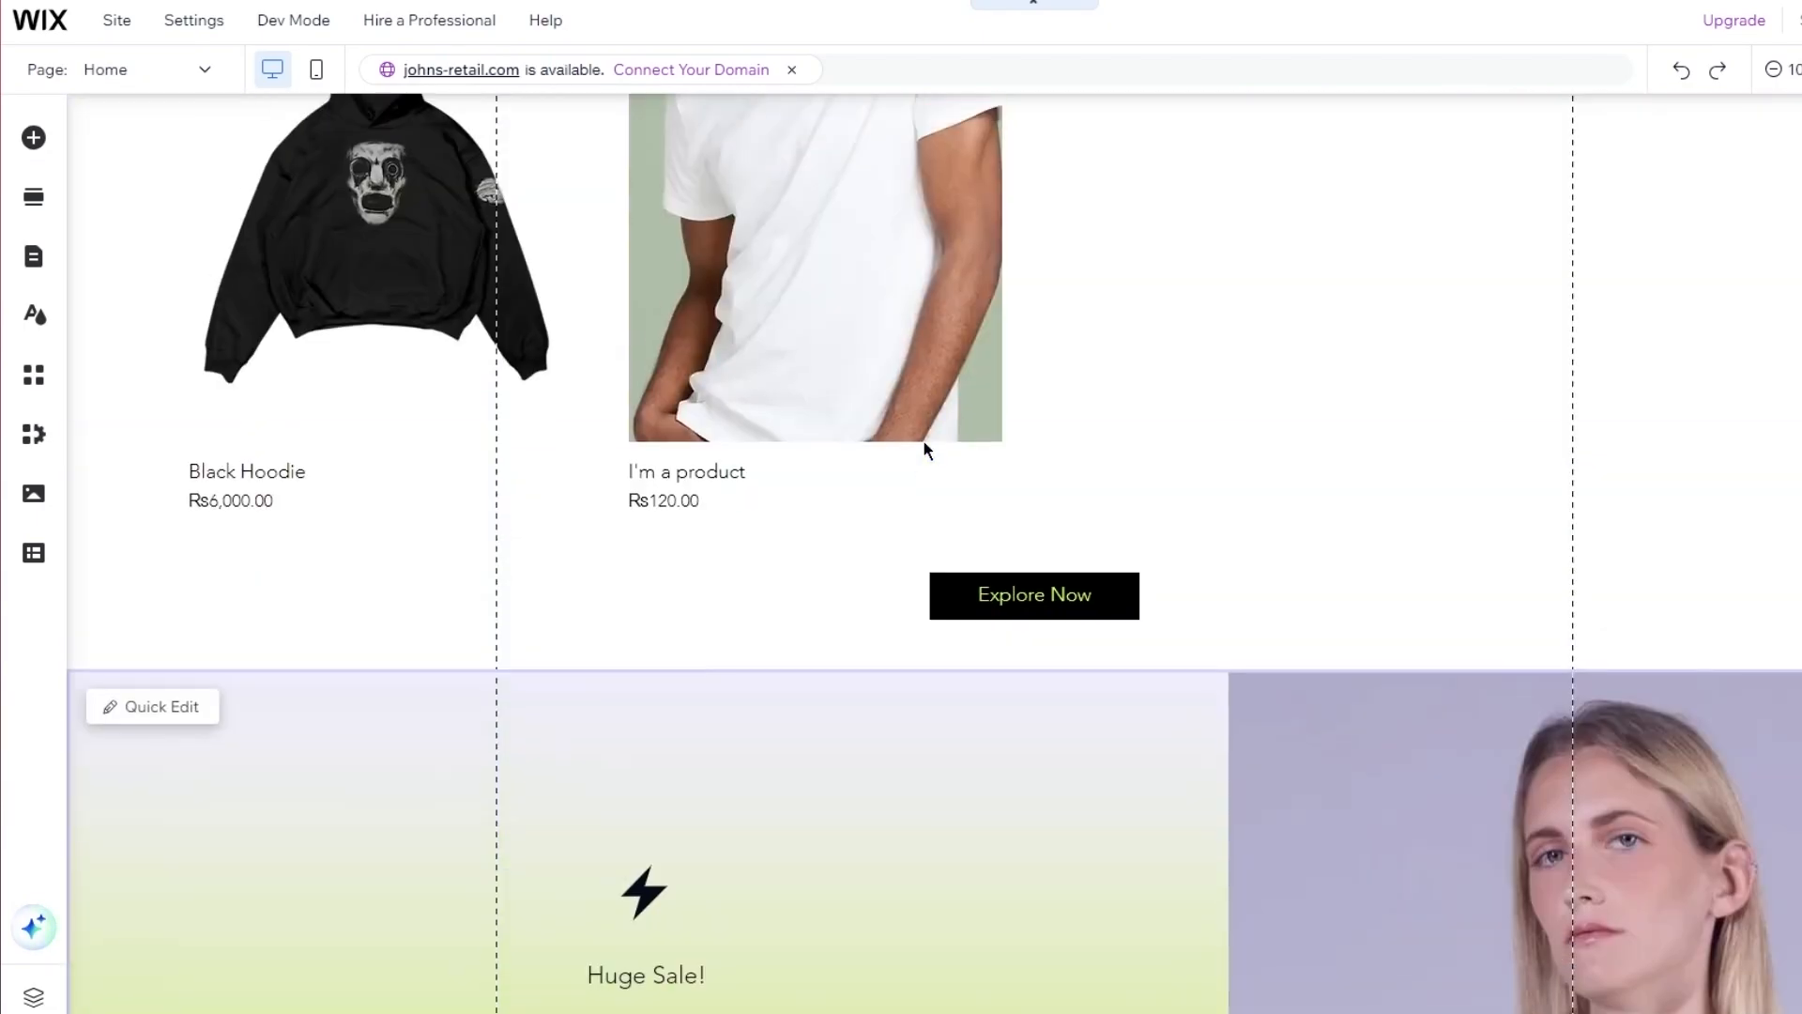
{"action": "scroll", "coordinate": [925, 451], "scroll_direction": "down", "scroll_amount": 8}
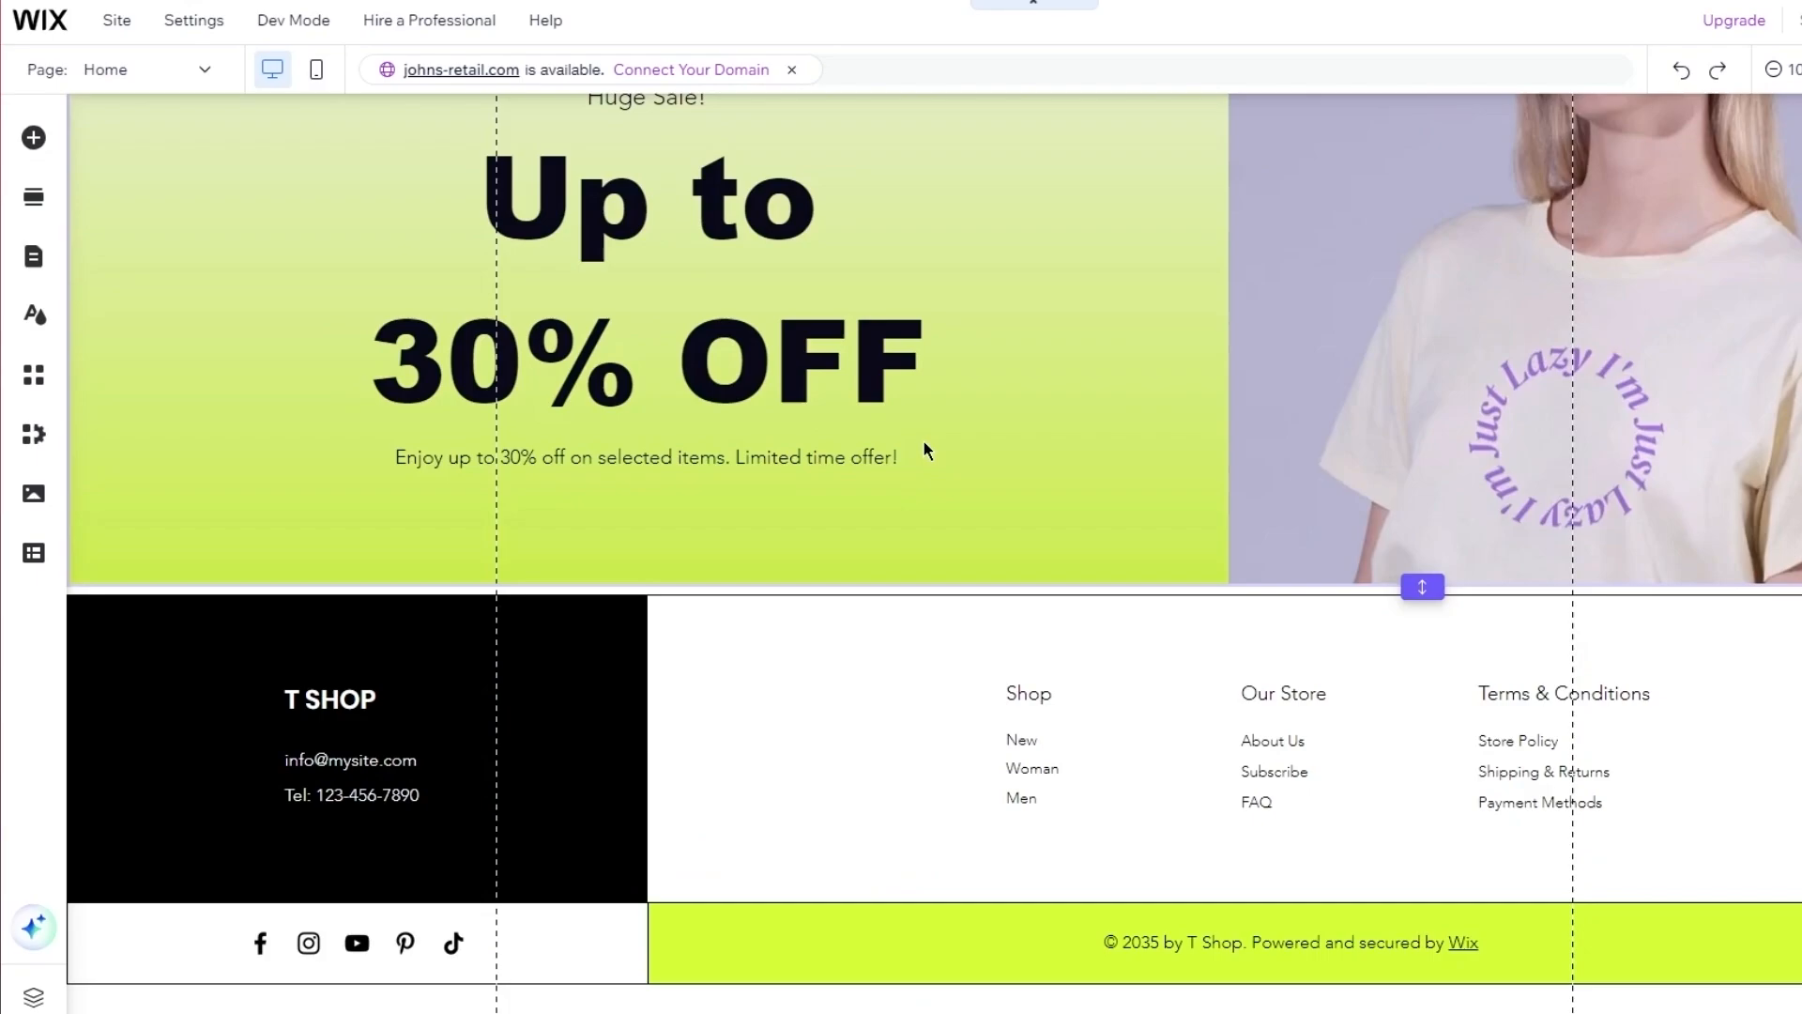
{"action": "scroll", "coordinate": [789, 442], "scroll_direction": "up", "scroll_amount": 12}
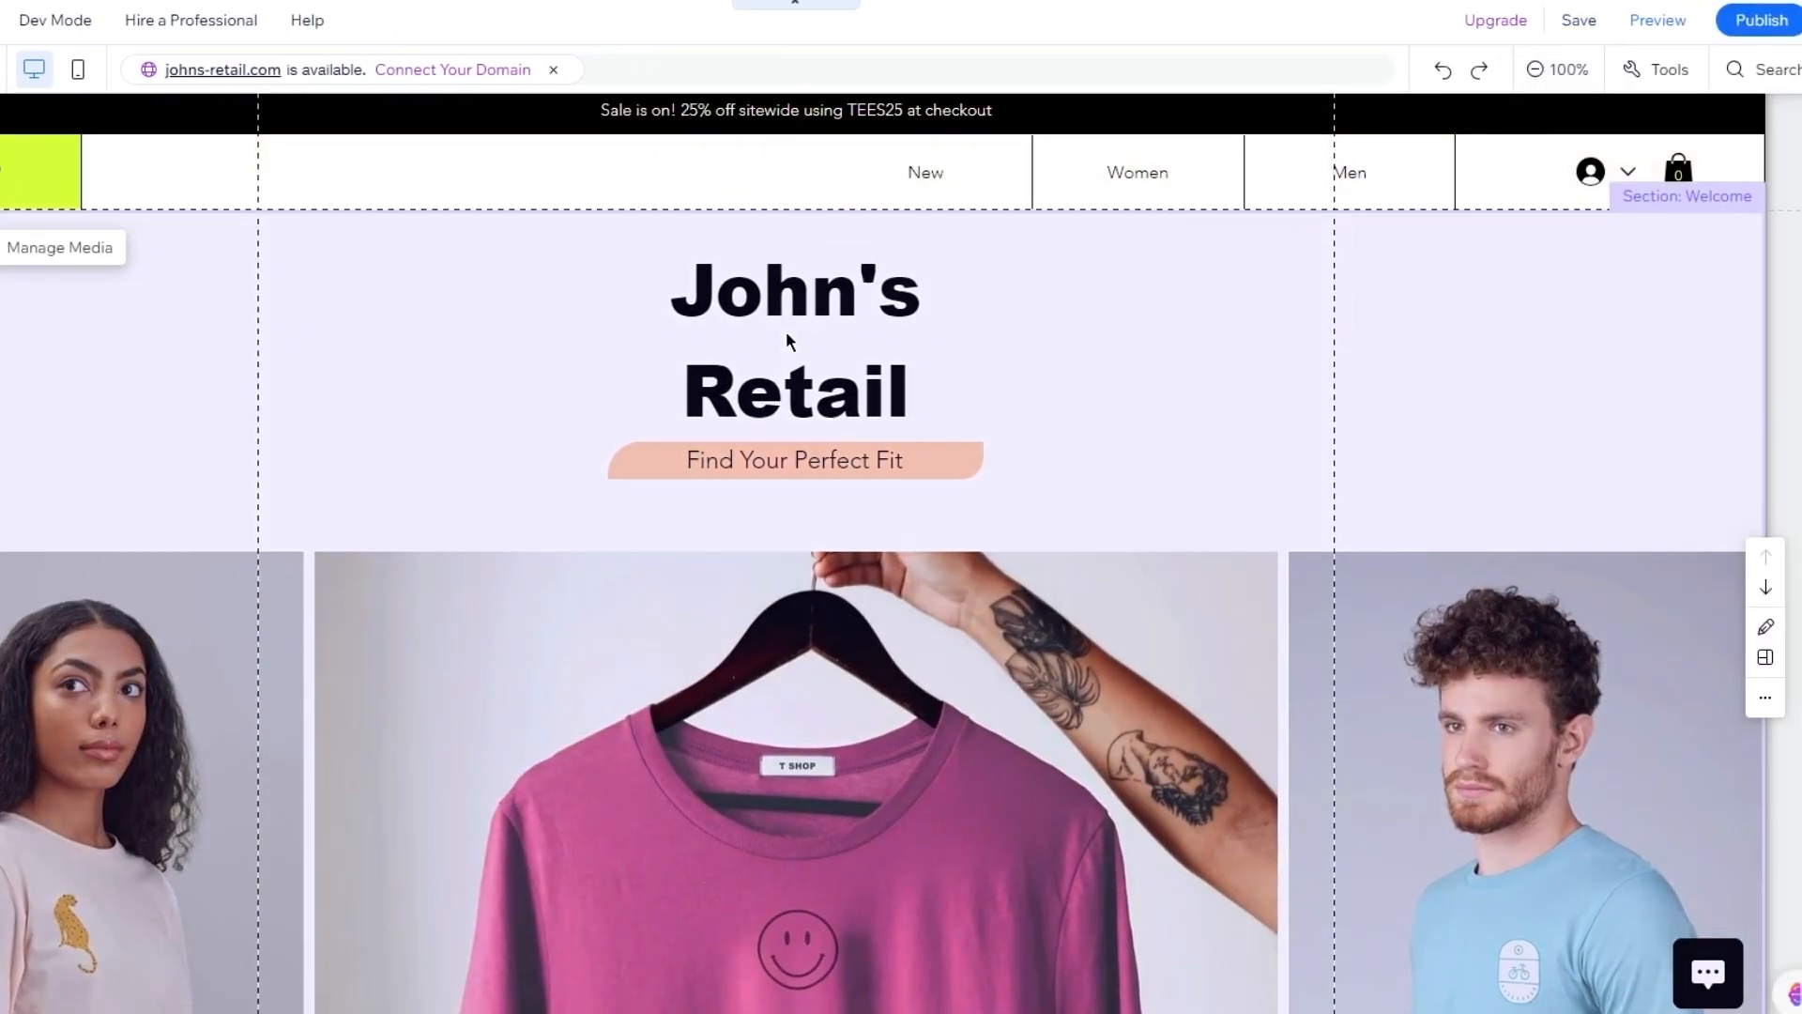
{"action": "scroll", "coordinate": [786, 330], "scroll_direction": "down", "scroll_amount": 10}
{"action": "scroll", "coordinate": [786, 330], "scroll_direction": "up", "scroll_amount": 10}
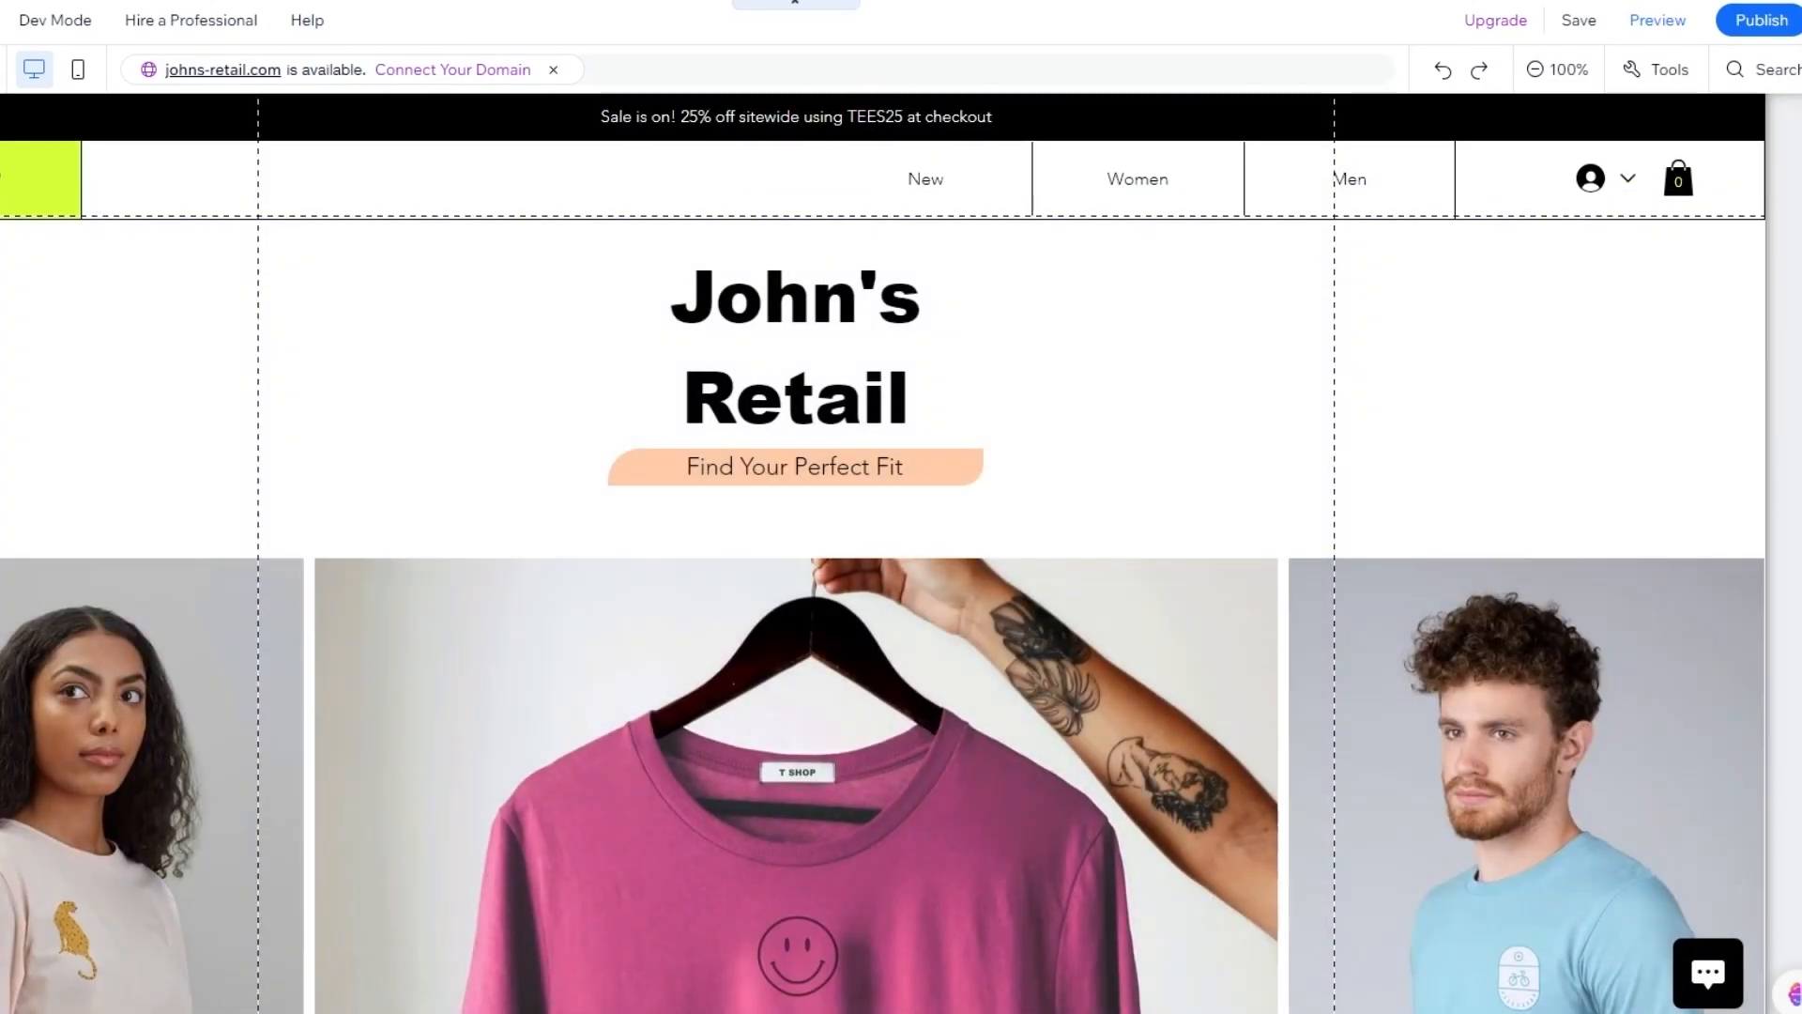
Step: From Site Design's Change Theme list, preview the Eclectic, Energetic and Retro vibrant themes
{"action": "left_click", "coordinate": [33, 312]}
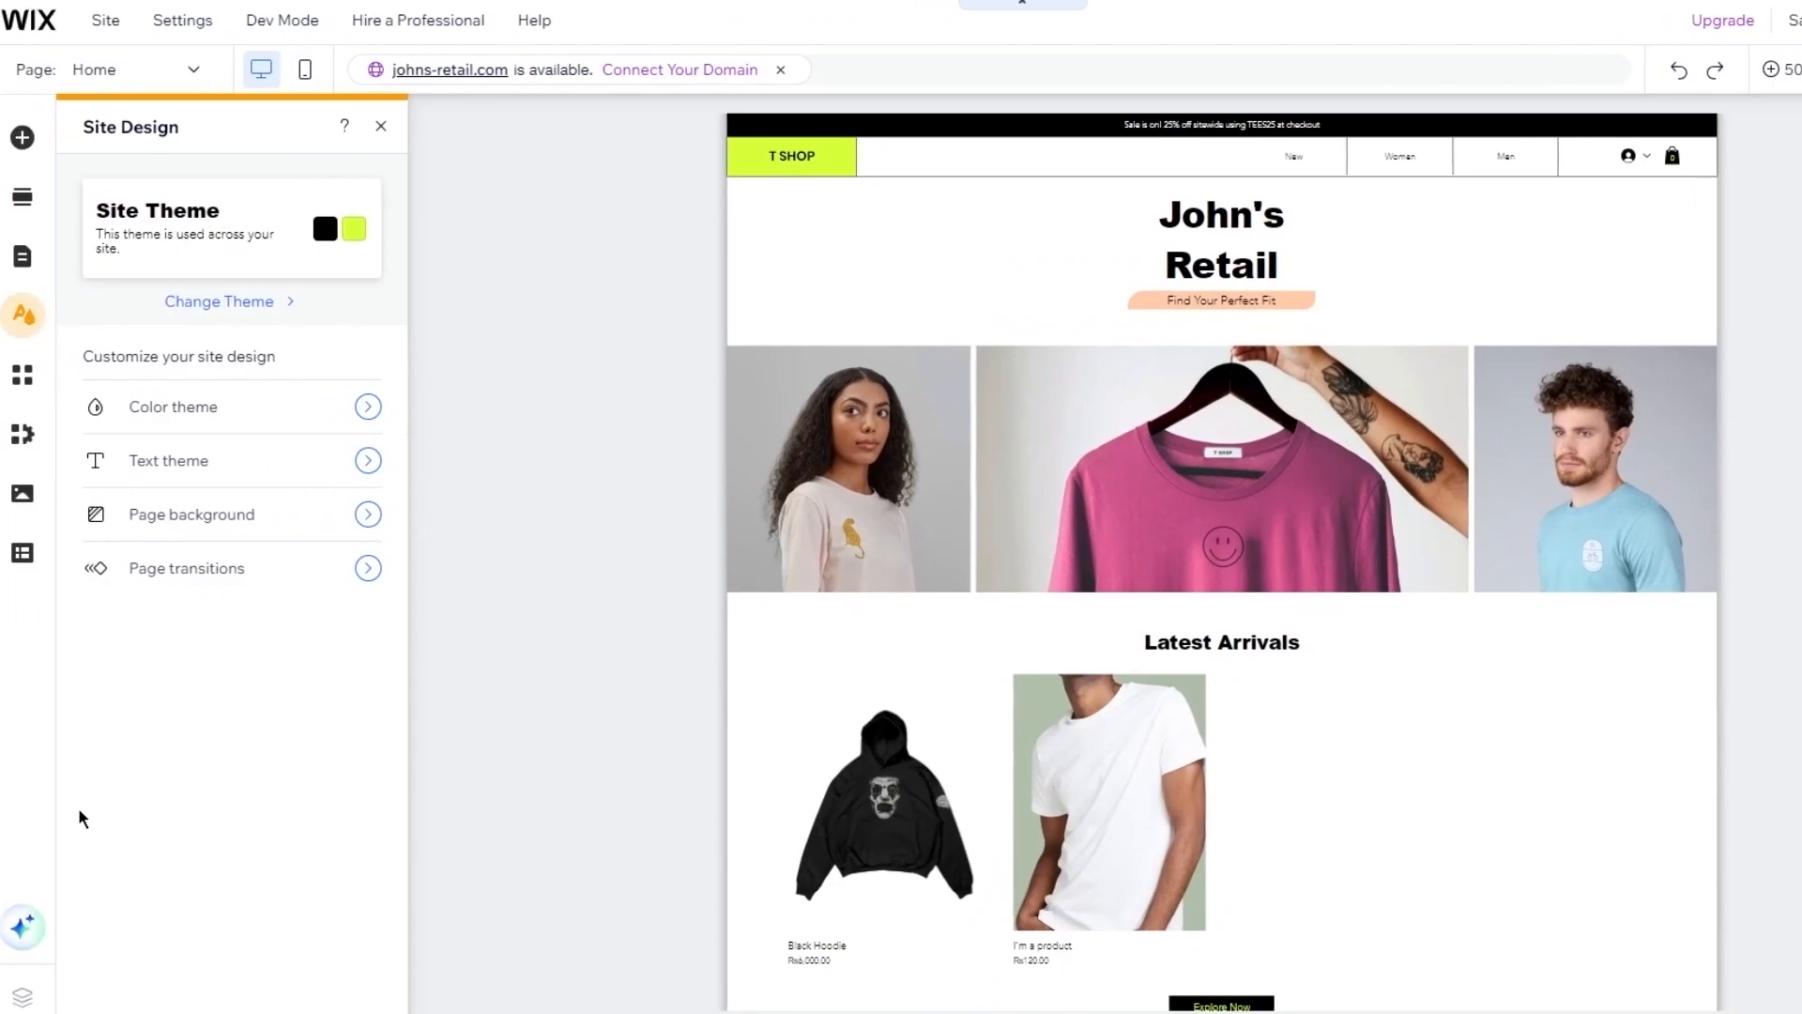
{"action": "left_click", "coordinate": [19, 929]}
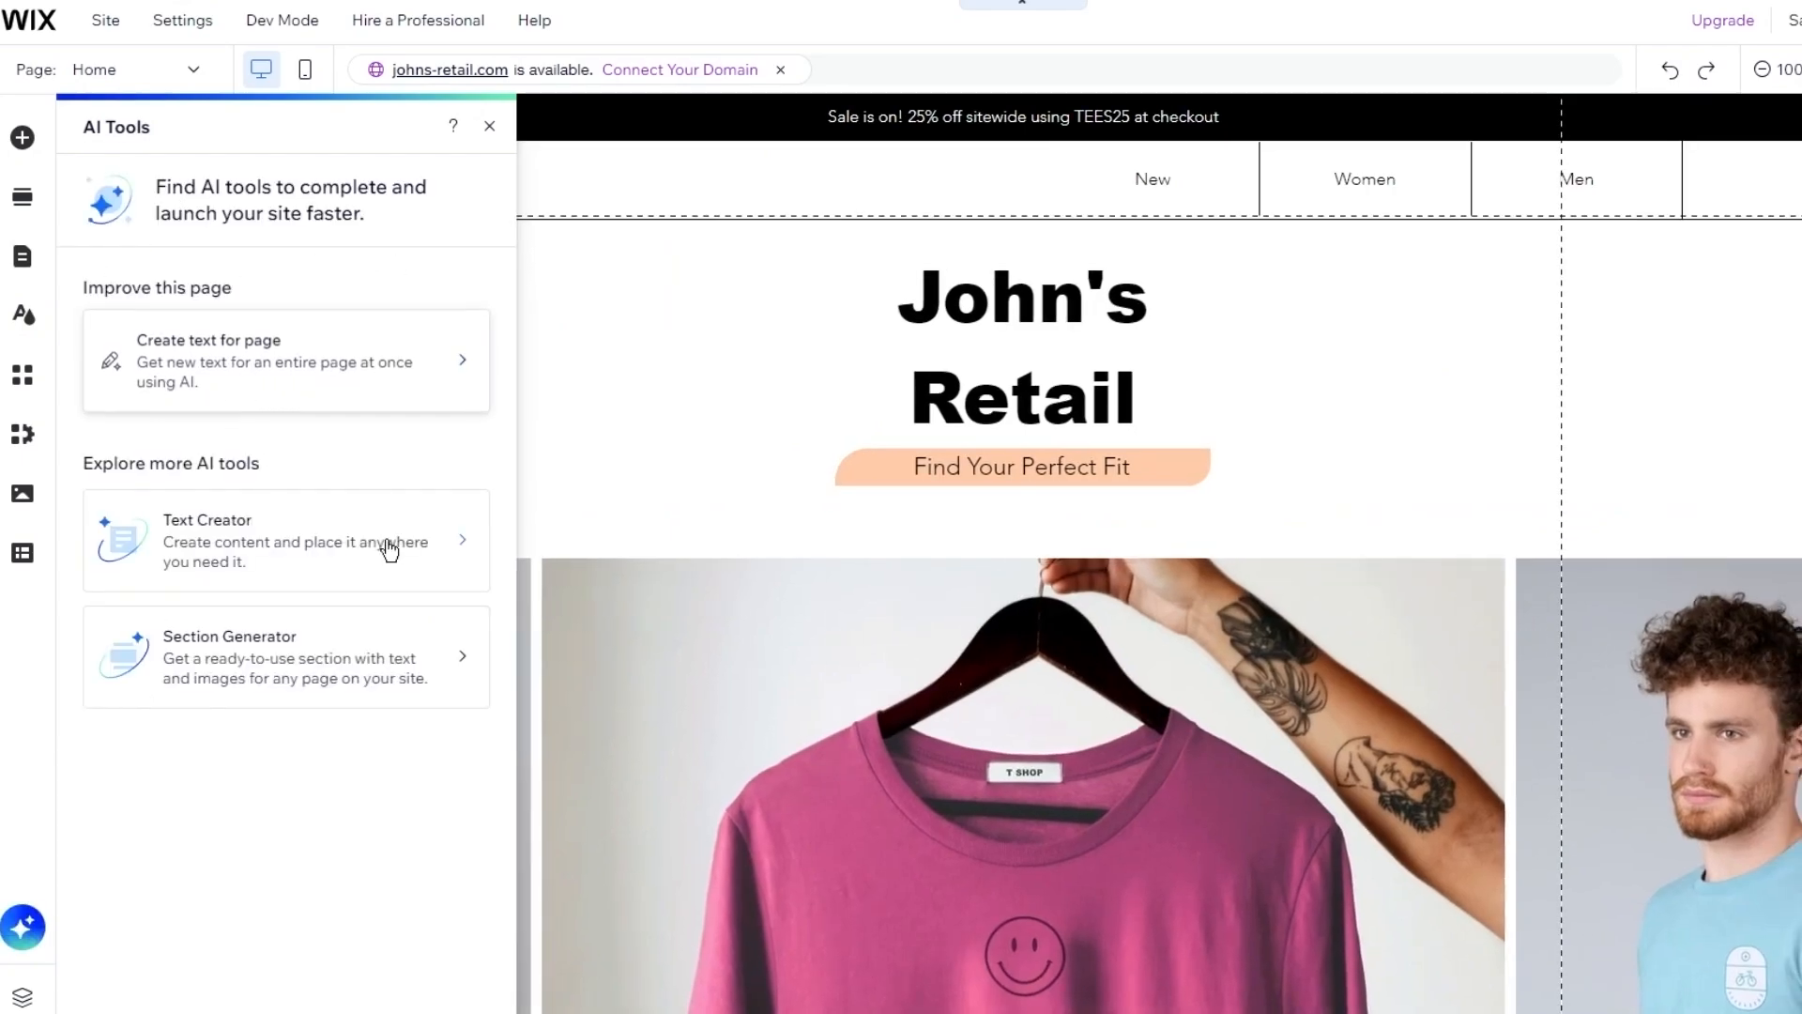
{"action": "left_click", "coordinate": [23, 314]}
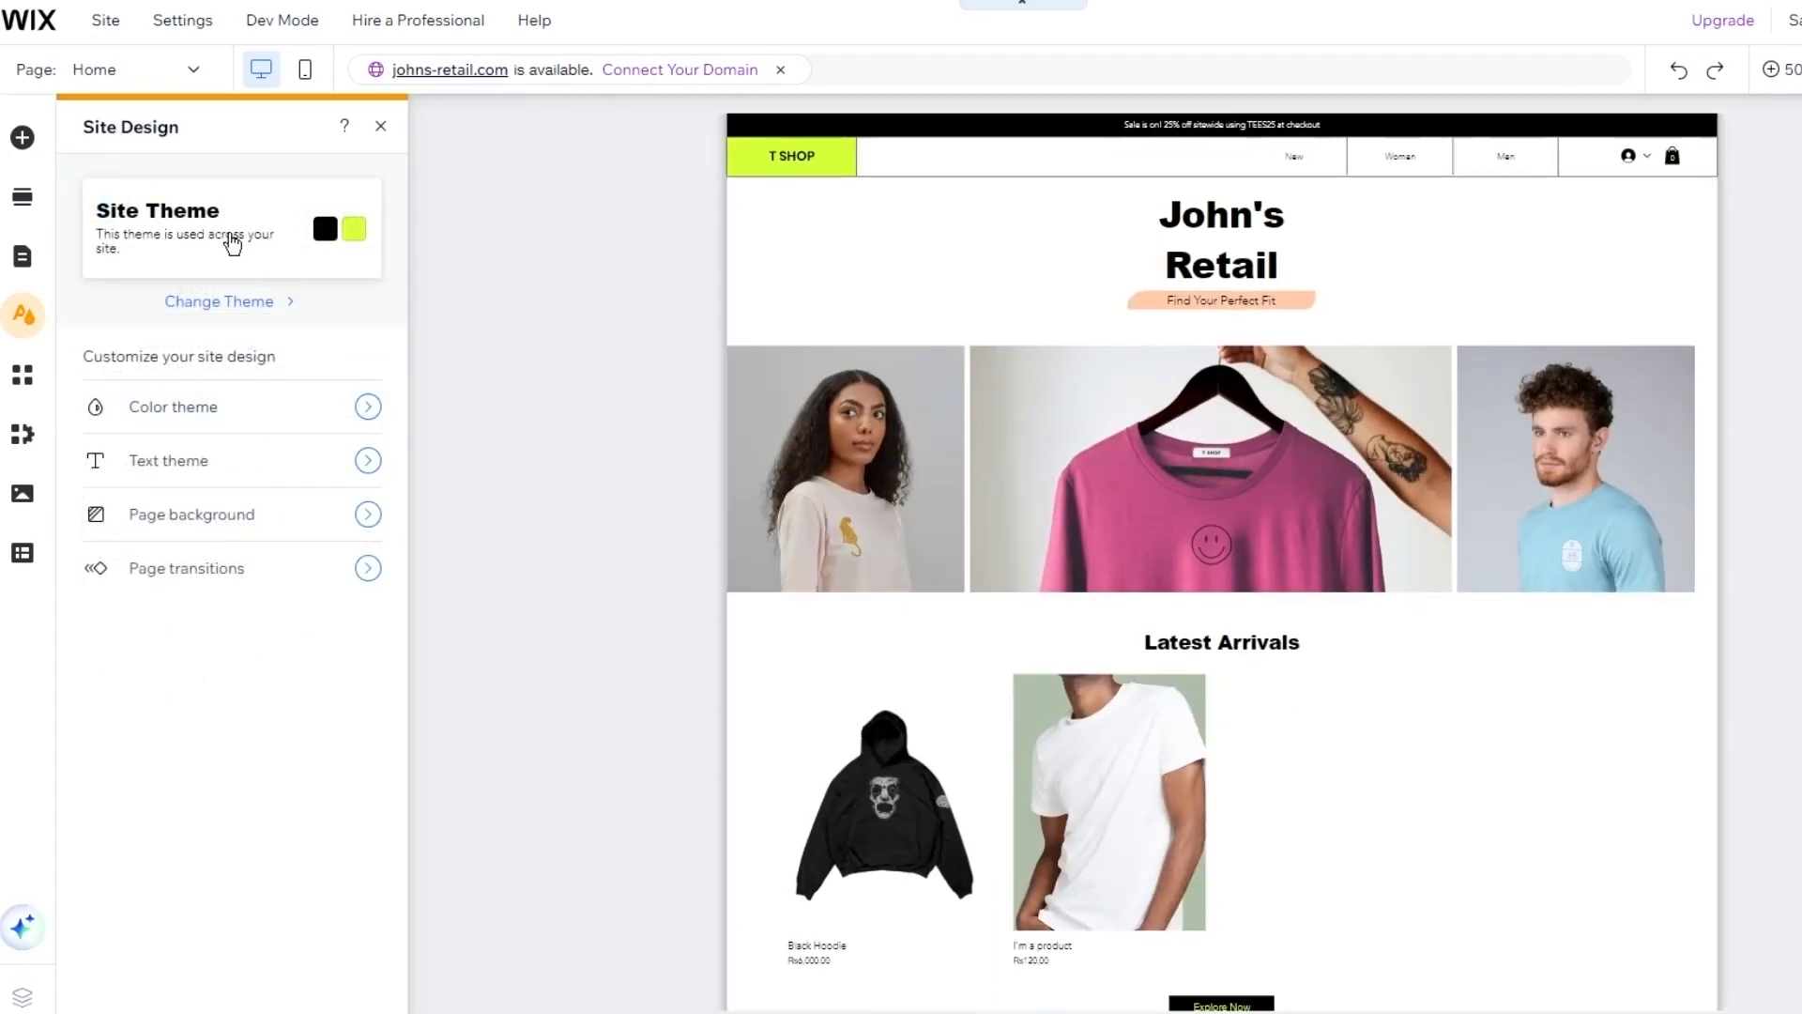
{"action": "left_click", "coordinate": [286, 266]}
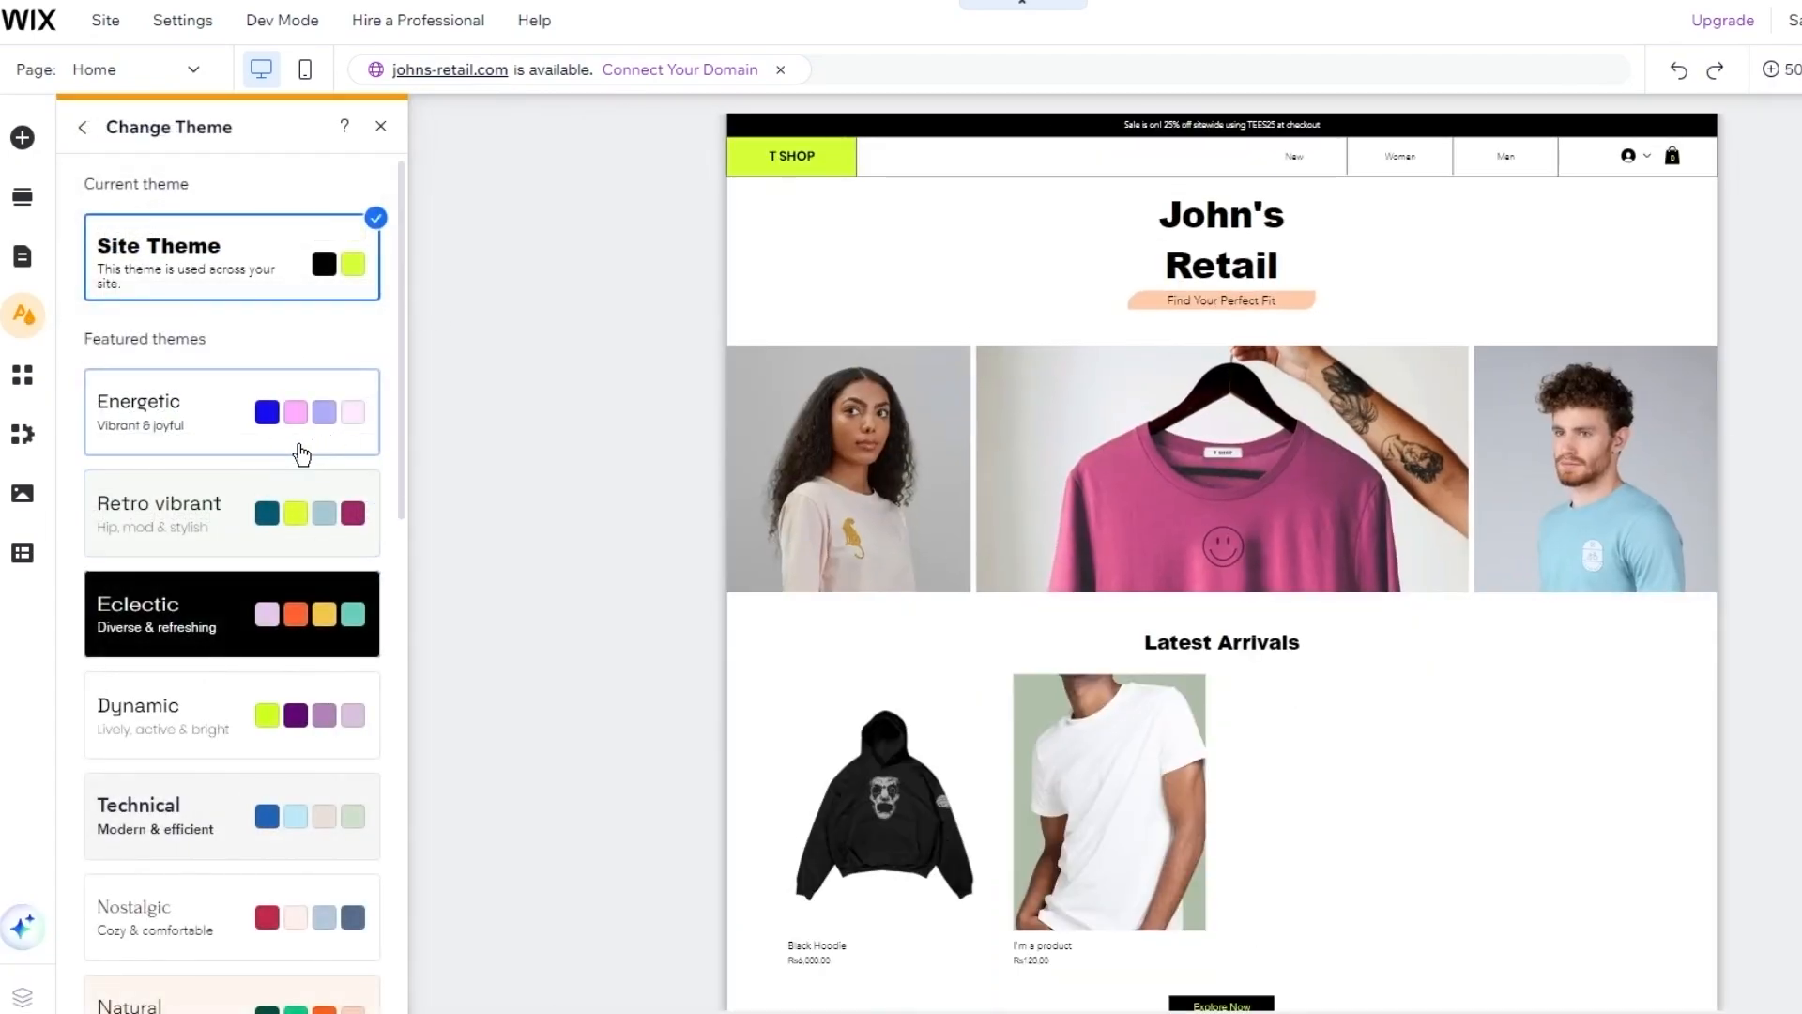
{"action": "left_click", "coordinate": [235, 630]}
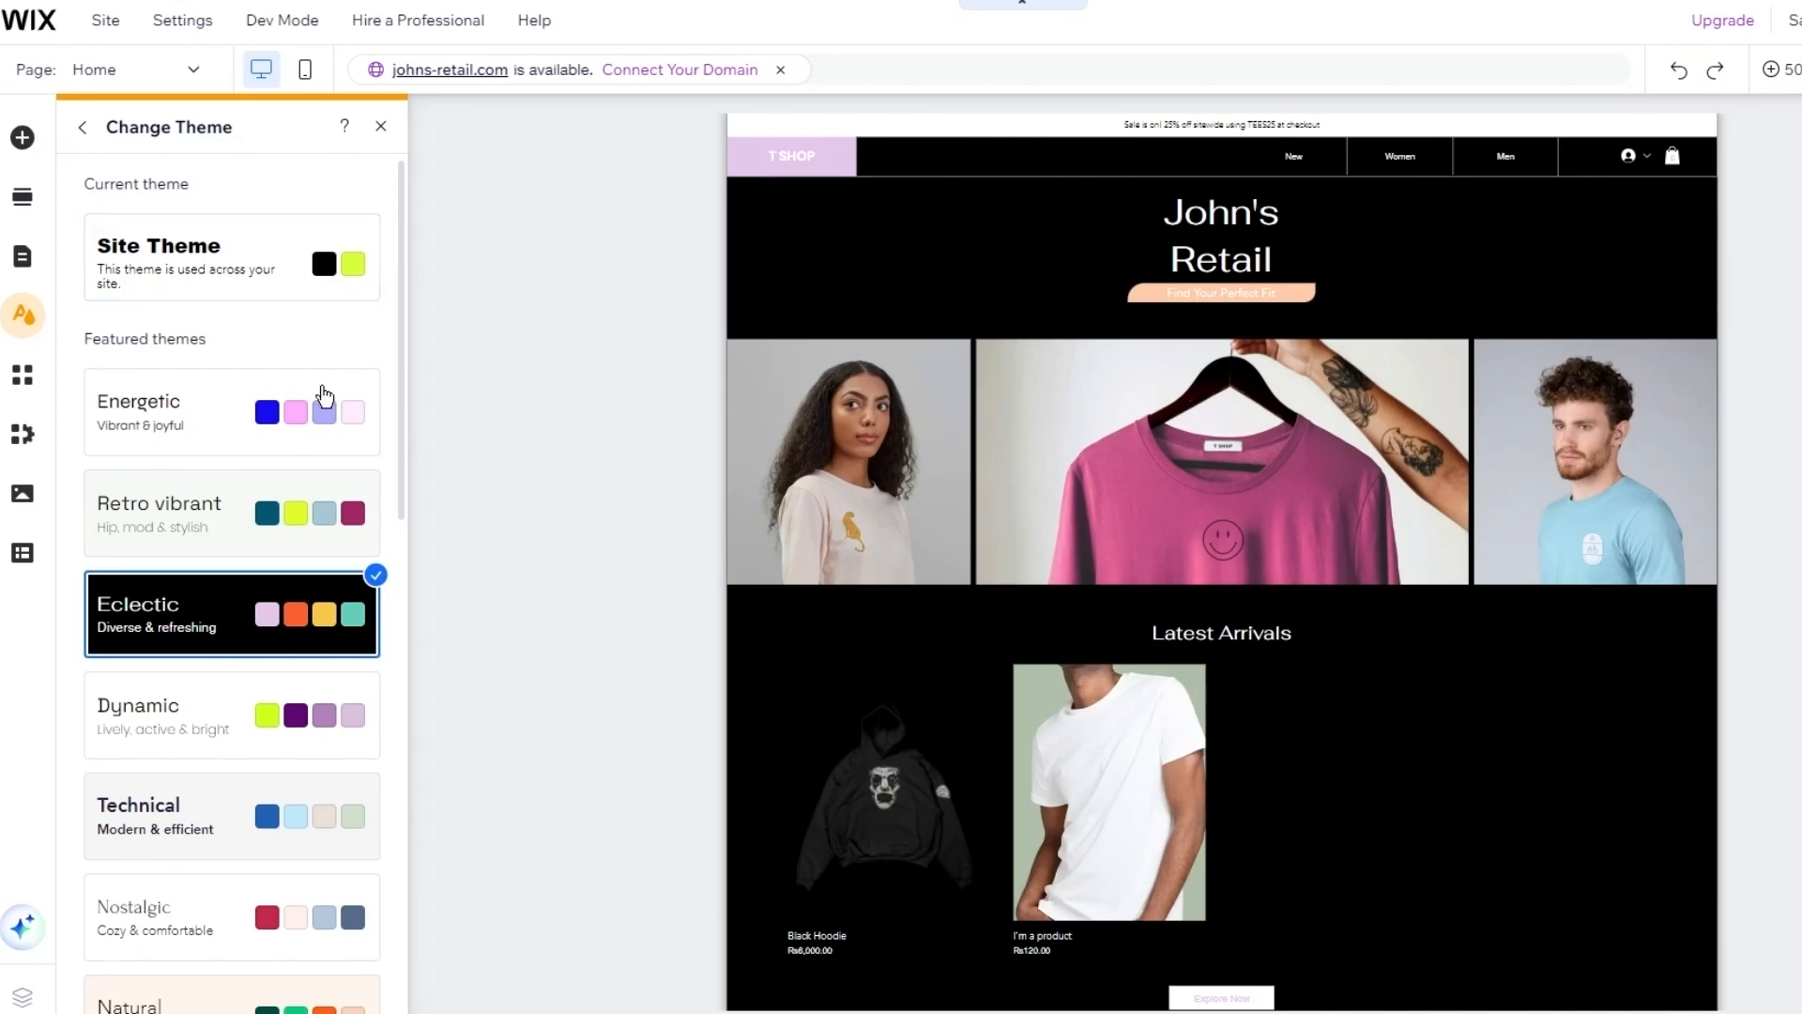
{"action": "left_click", "coordinate": [286, 408]}
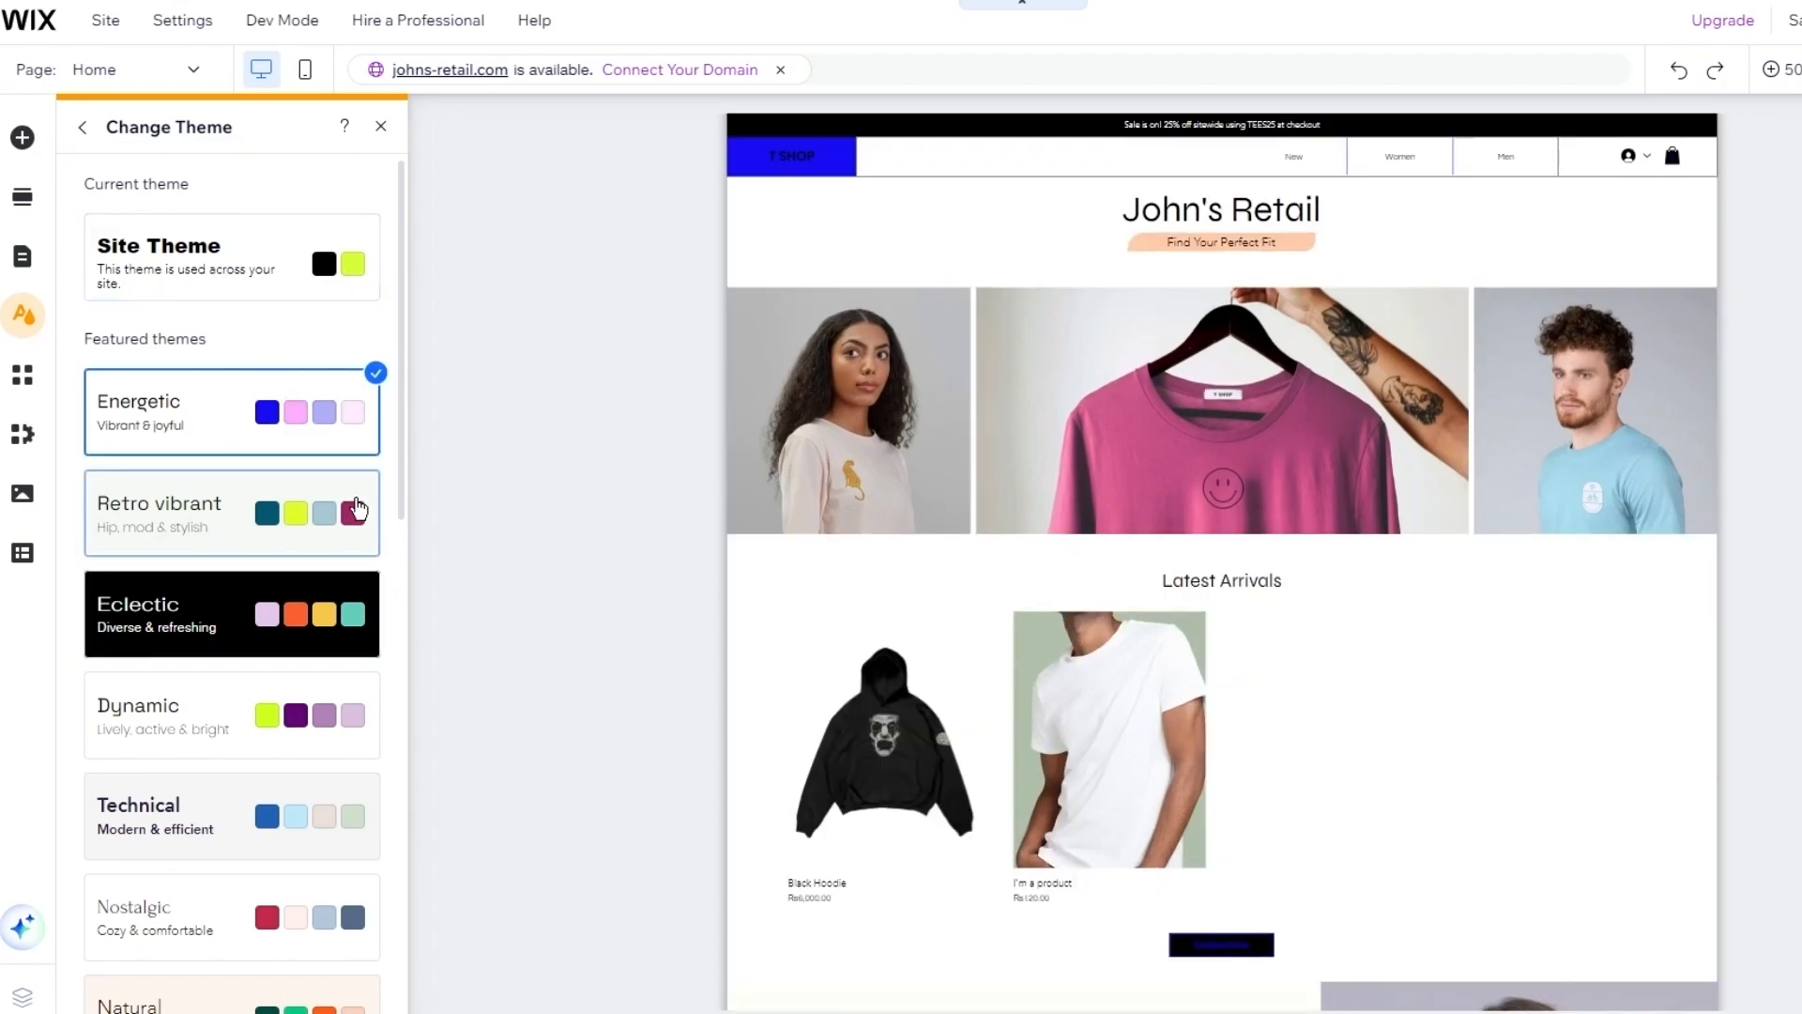
{"action": "left_click", "coordinate": [282, 511]}
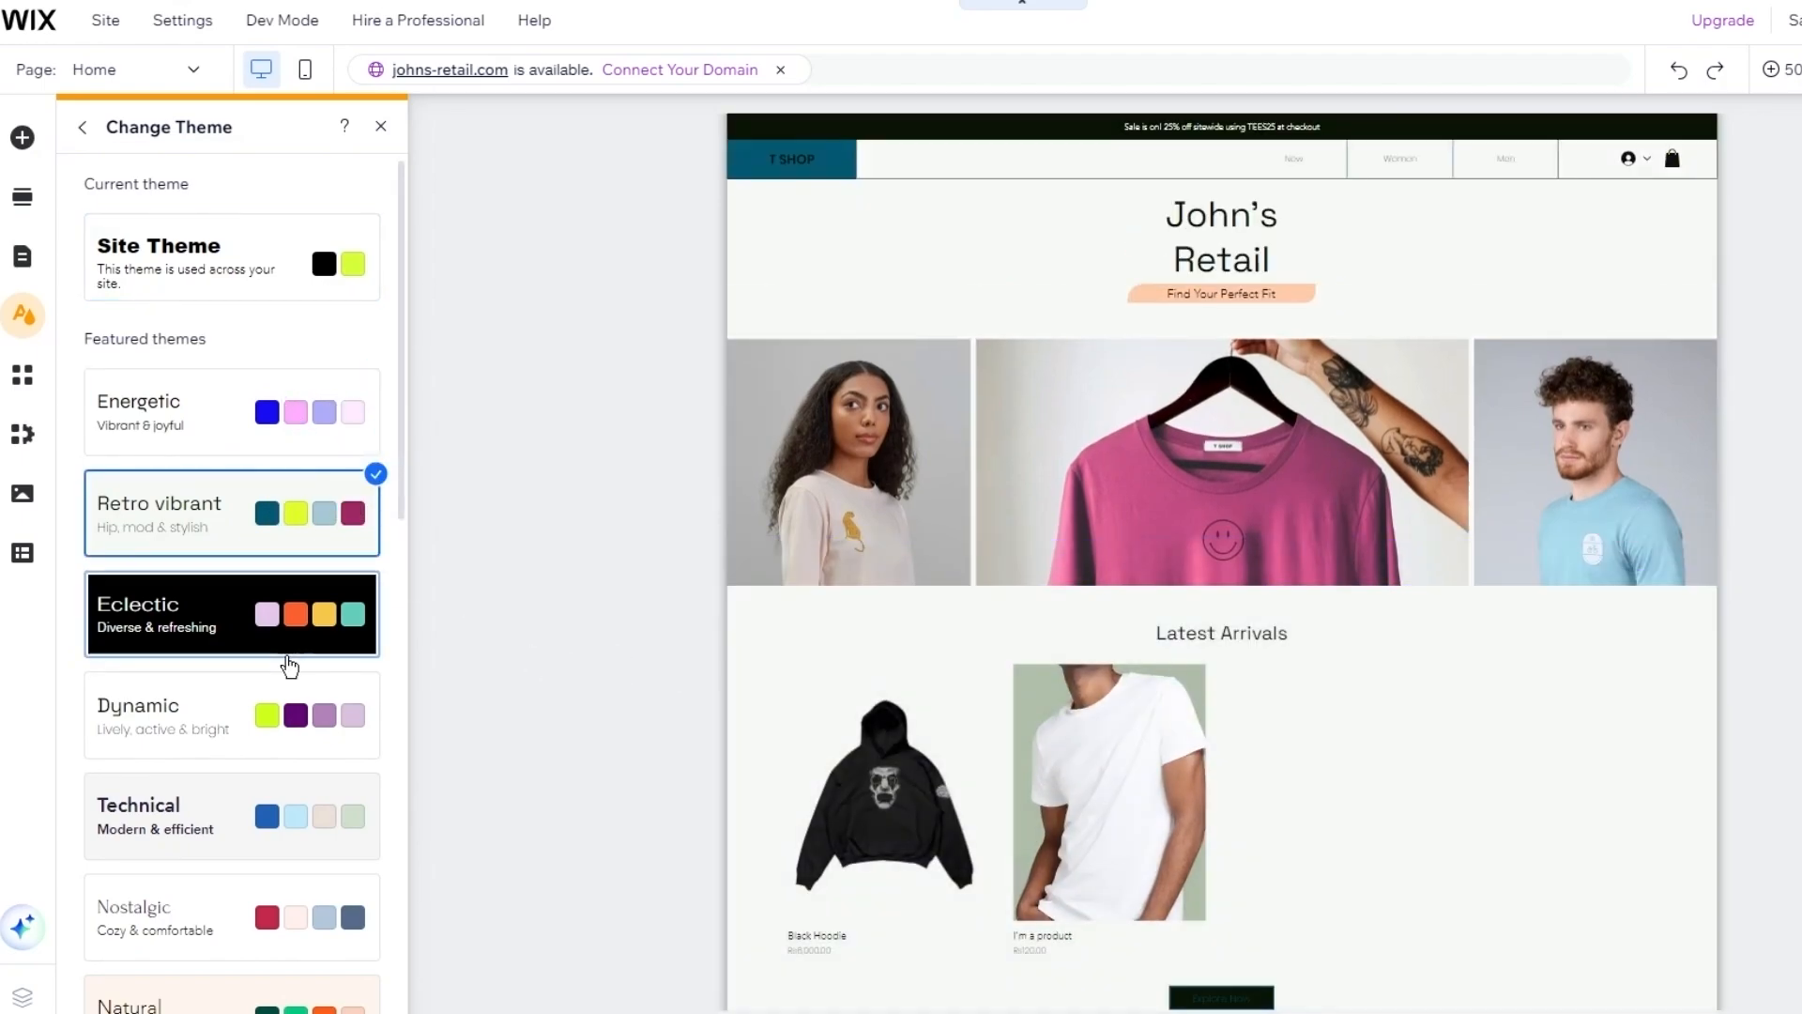
Step: Preview the Natural and Placid themes further down the list
{"action": "scroll", "coordinate": [285, 664], "scroll_direction": "down", "scroll_amount": 2}
{"action": "scroll", "coordinate": [290, 666], "scroll_direction": "down", "scroll_amount": 3}
{"action": "left_click", "coordinate": [336, 611]}
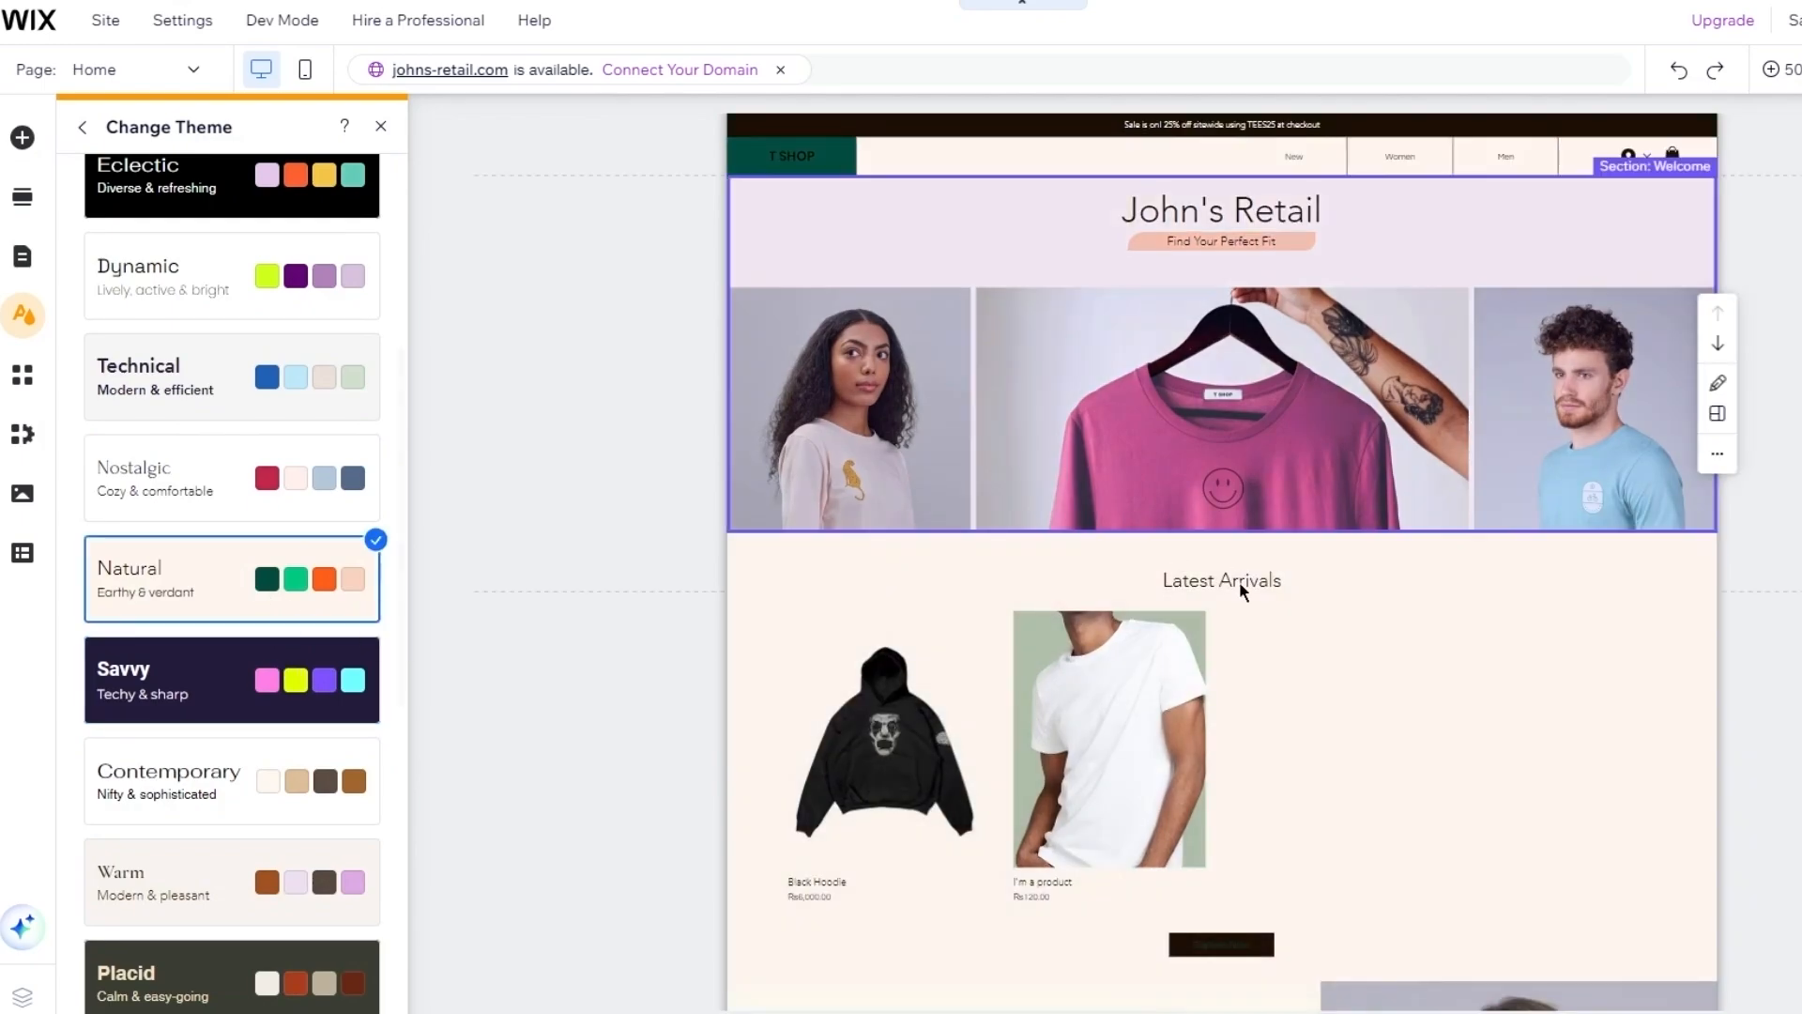
{"action": "scroll", "coordinate": [300, 732], "scroll_direction": "down", "scroll_amount": 2}
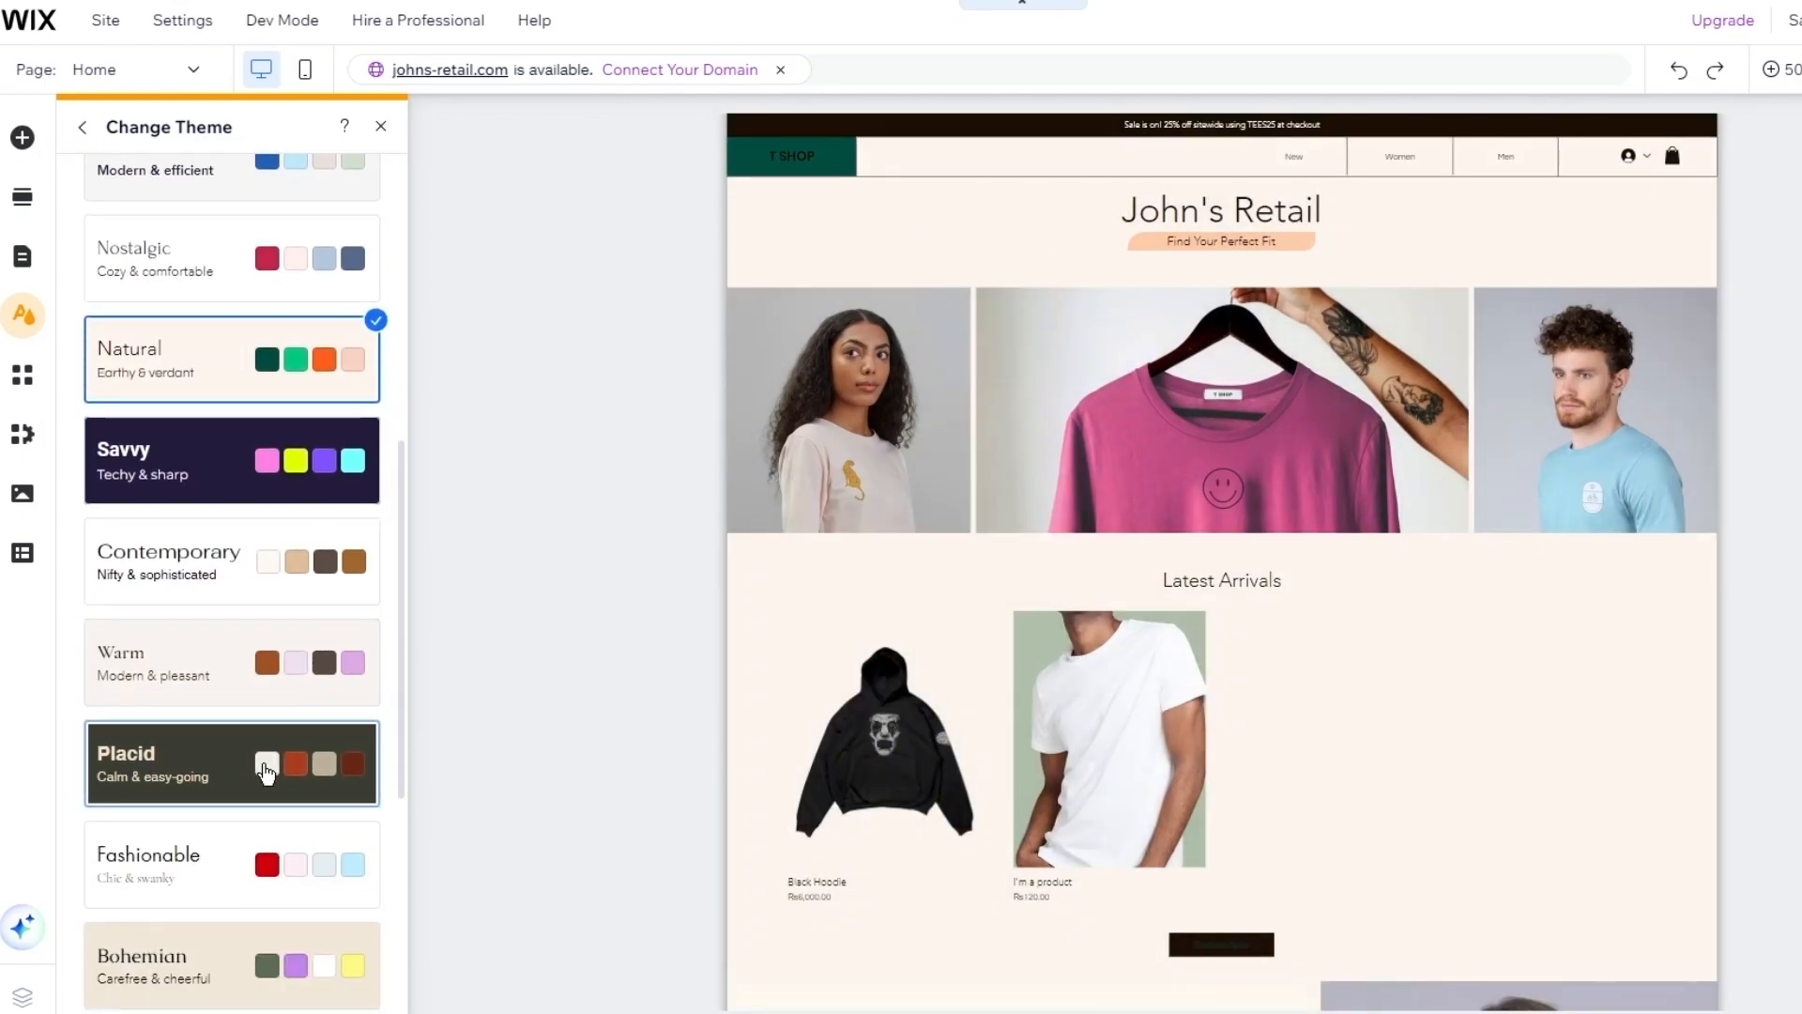
{"action": "left_click", "coordinate": [269, 756]}
{"action": "scroll", "coordinate": [226, 671], "scroll_direction": "down", "scroll_amount": 3}
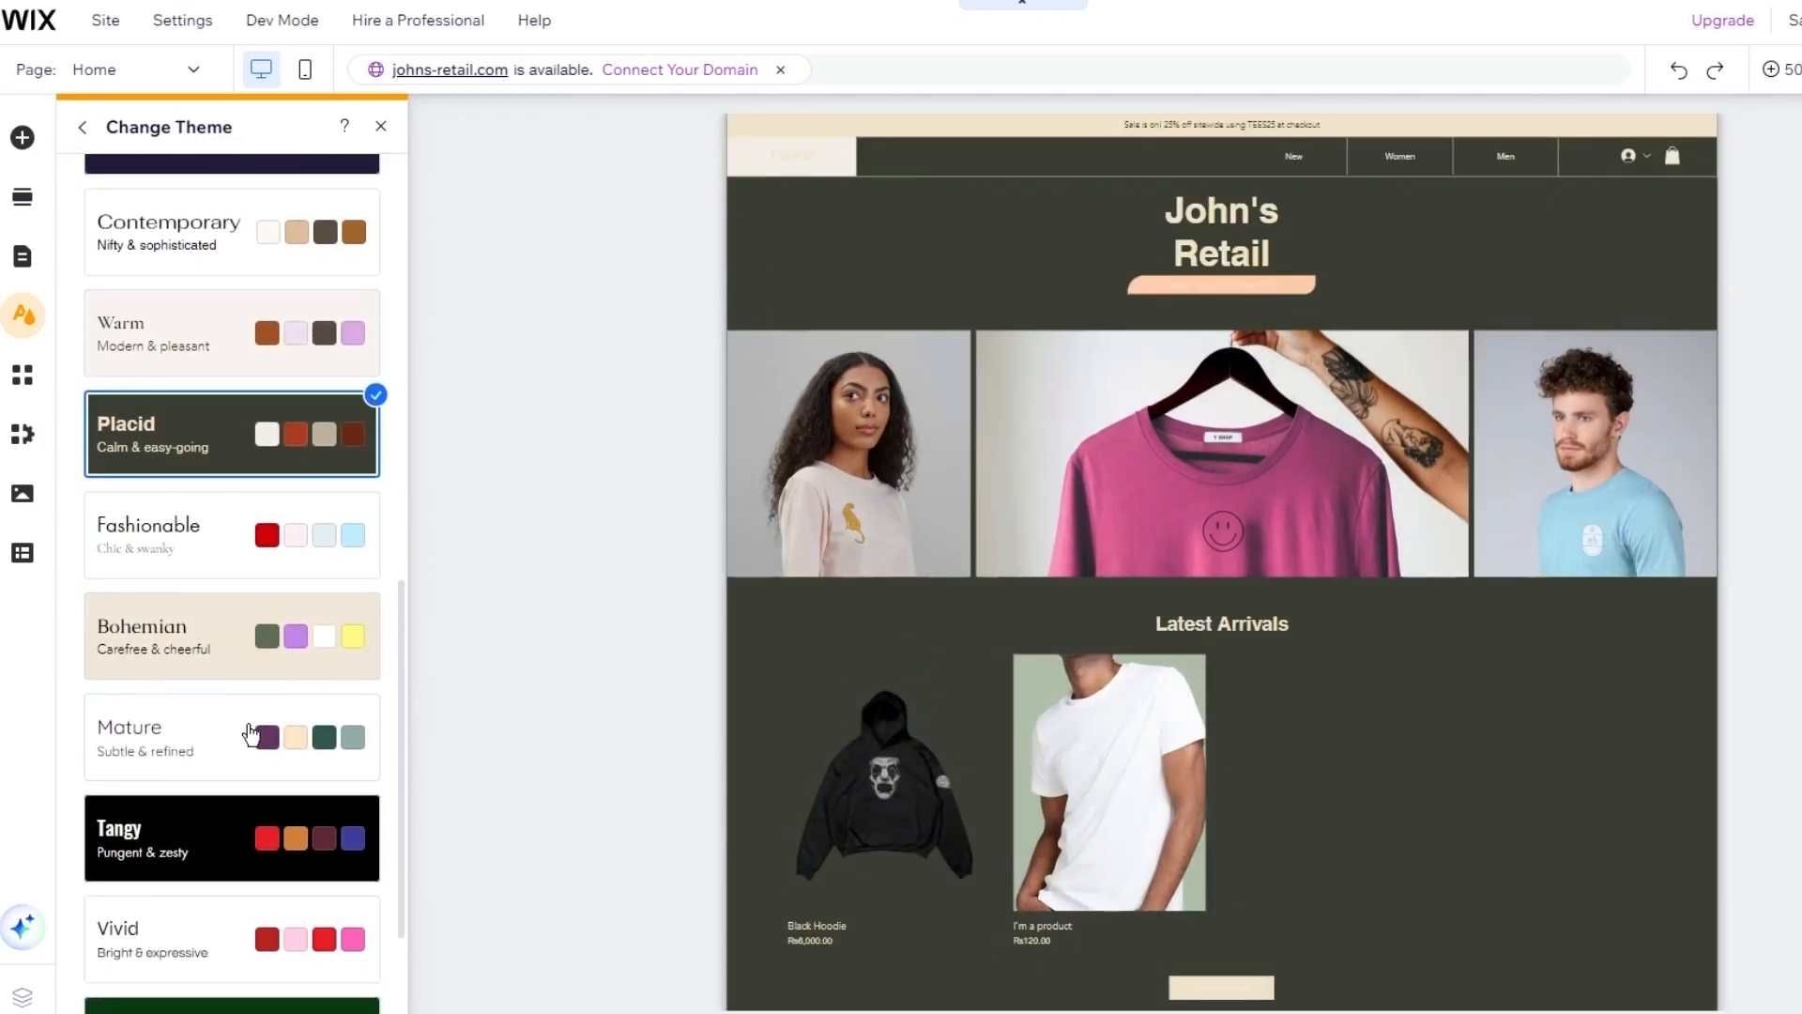
Step: Apply the Bohemian theme to the whole site
{"action": "left_click", "coordinate": [253, 660]}
{"action": "scroll", "coordinate": [226, 584], "scroll_direction": "down", "scroll_amount": 2}
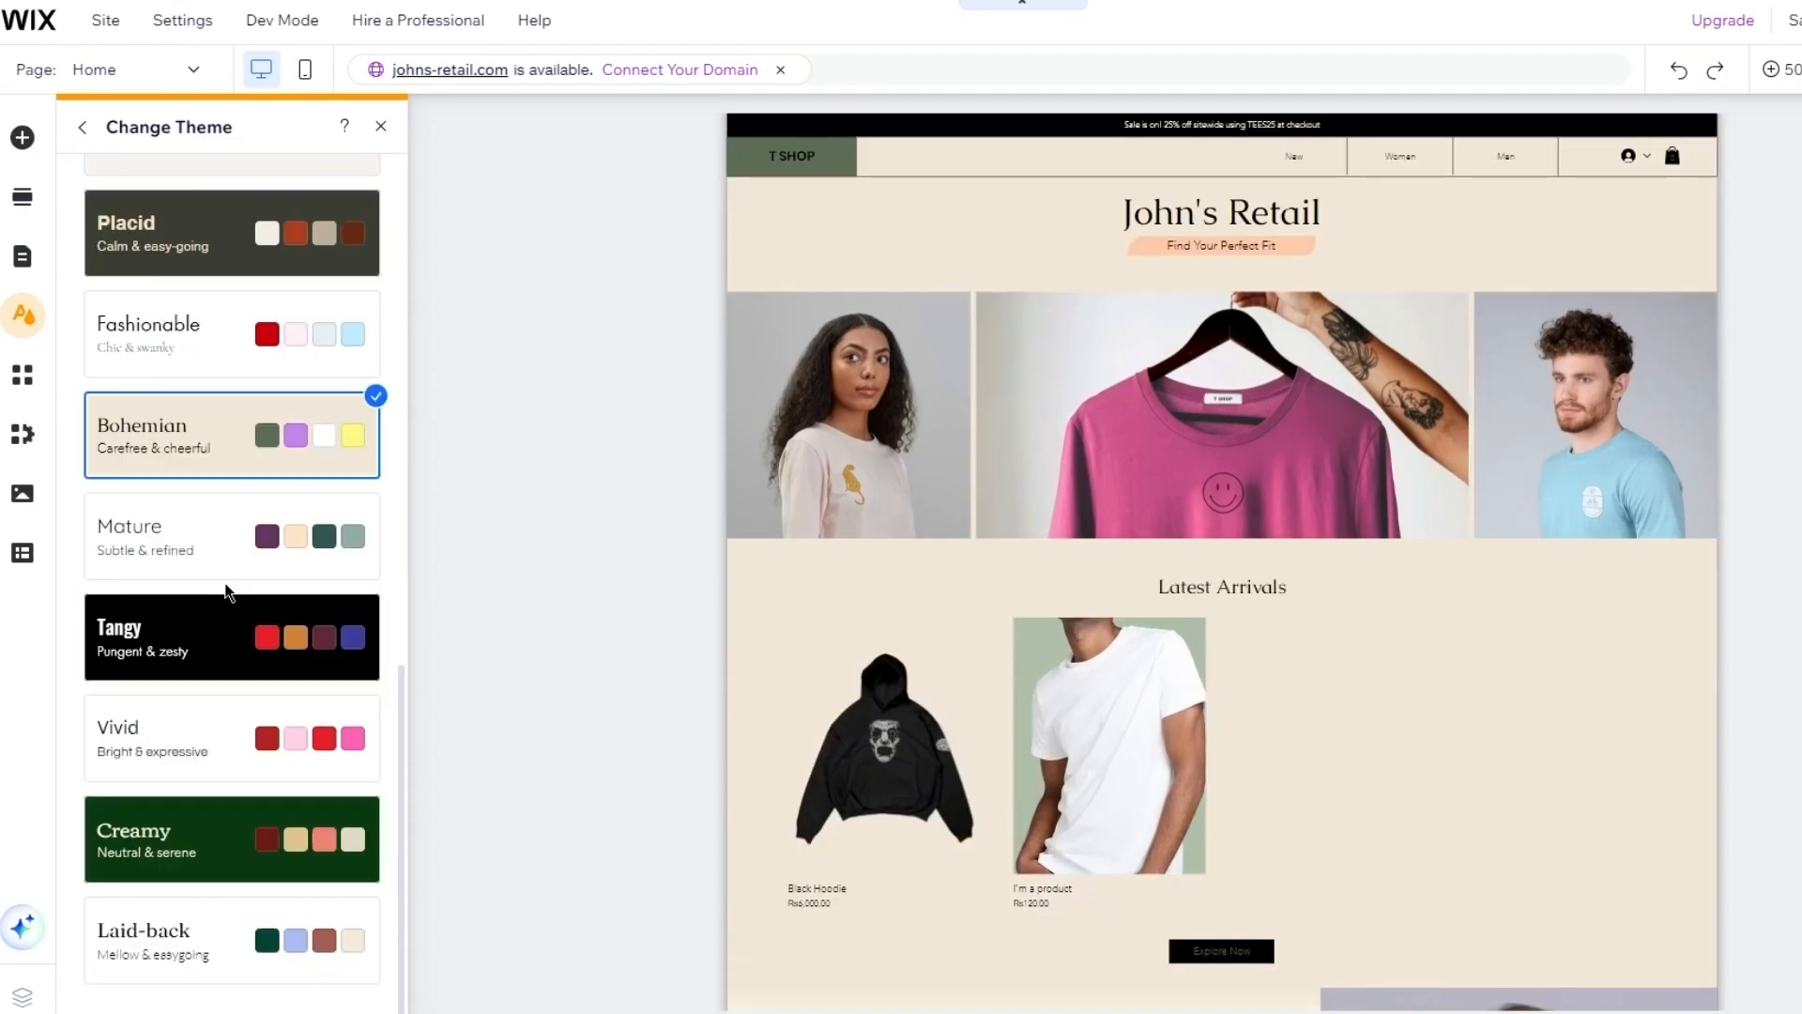
{"action": "scroll", "coordinate": [1073, 648], "scroll_direction": "down", "scroll_amount": 5}
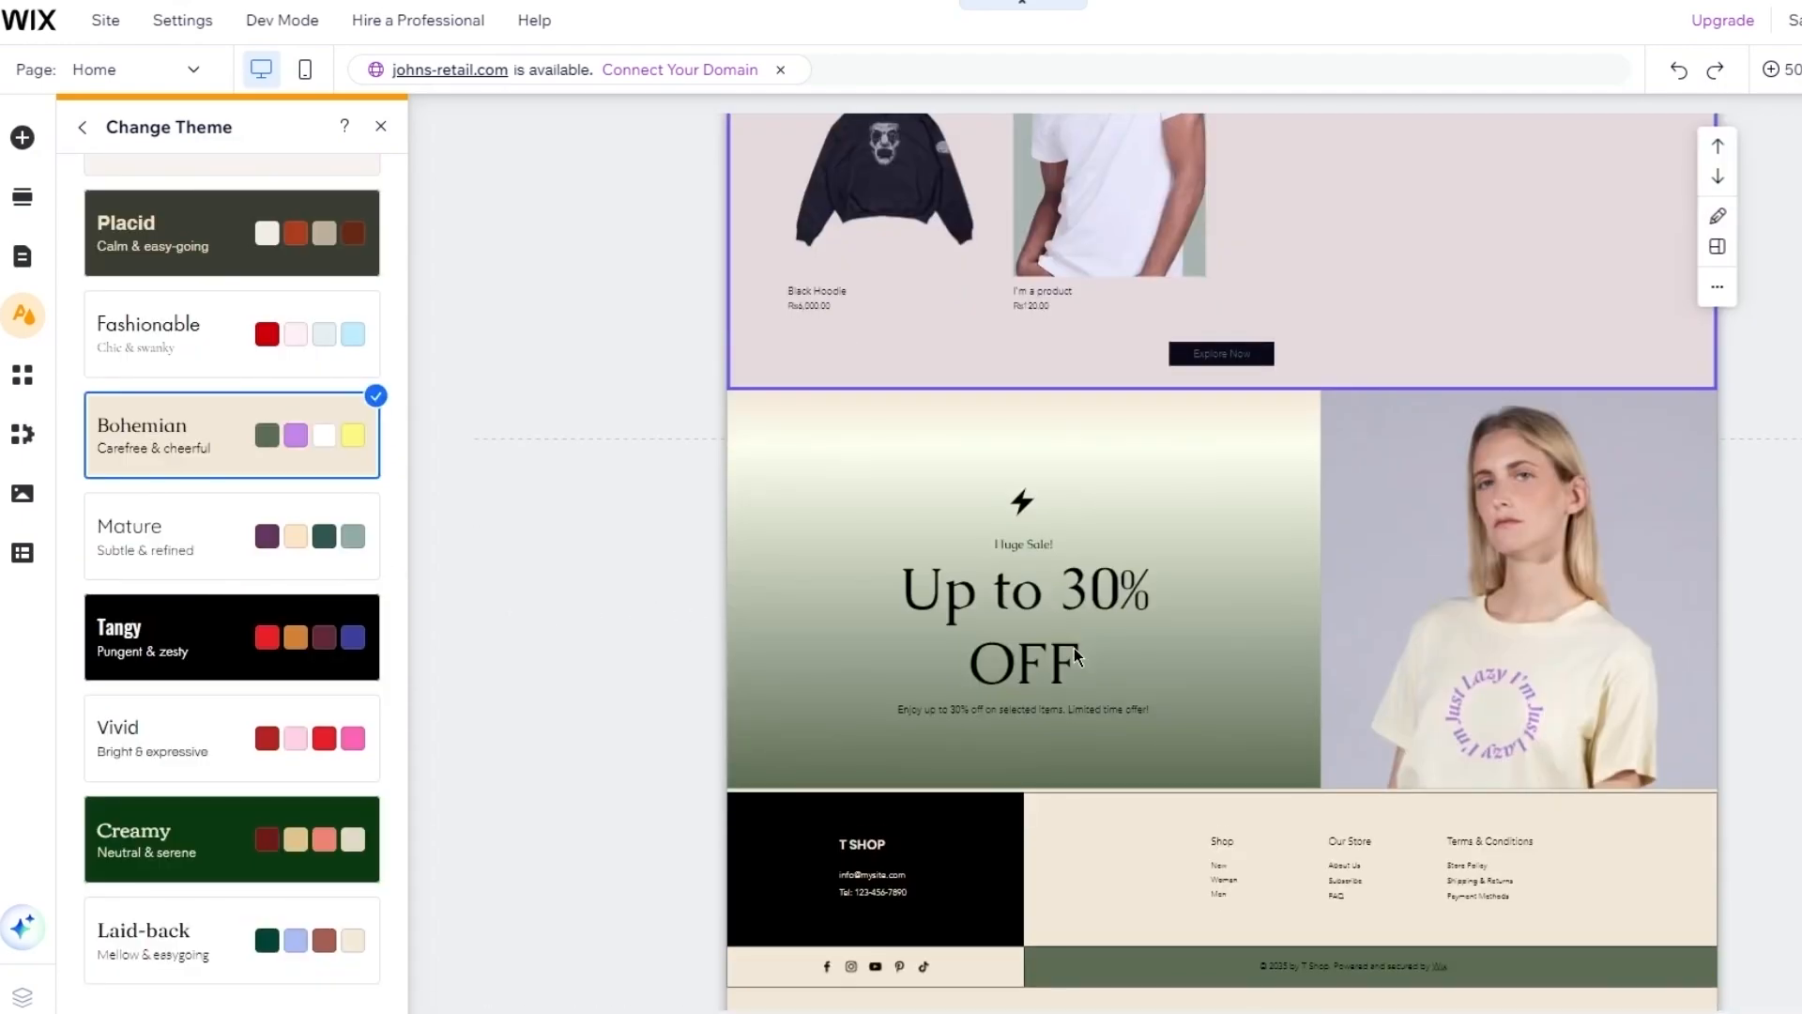
{"action": "scroll", "coordinate": [1224, 638], "scroll_direction": "up", "scroll_amount": 5}
{"action": "scroll", "coordinate": [301, 574], "scroll_direction": "up", "scroll_amount": 8}
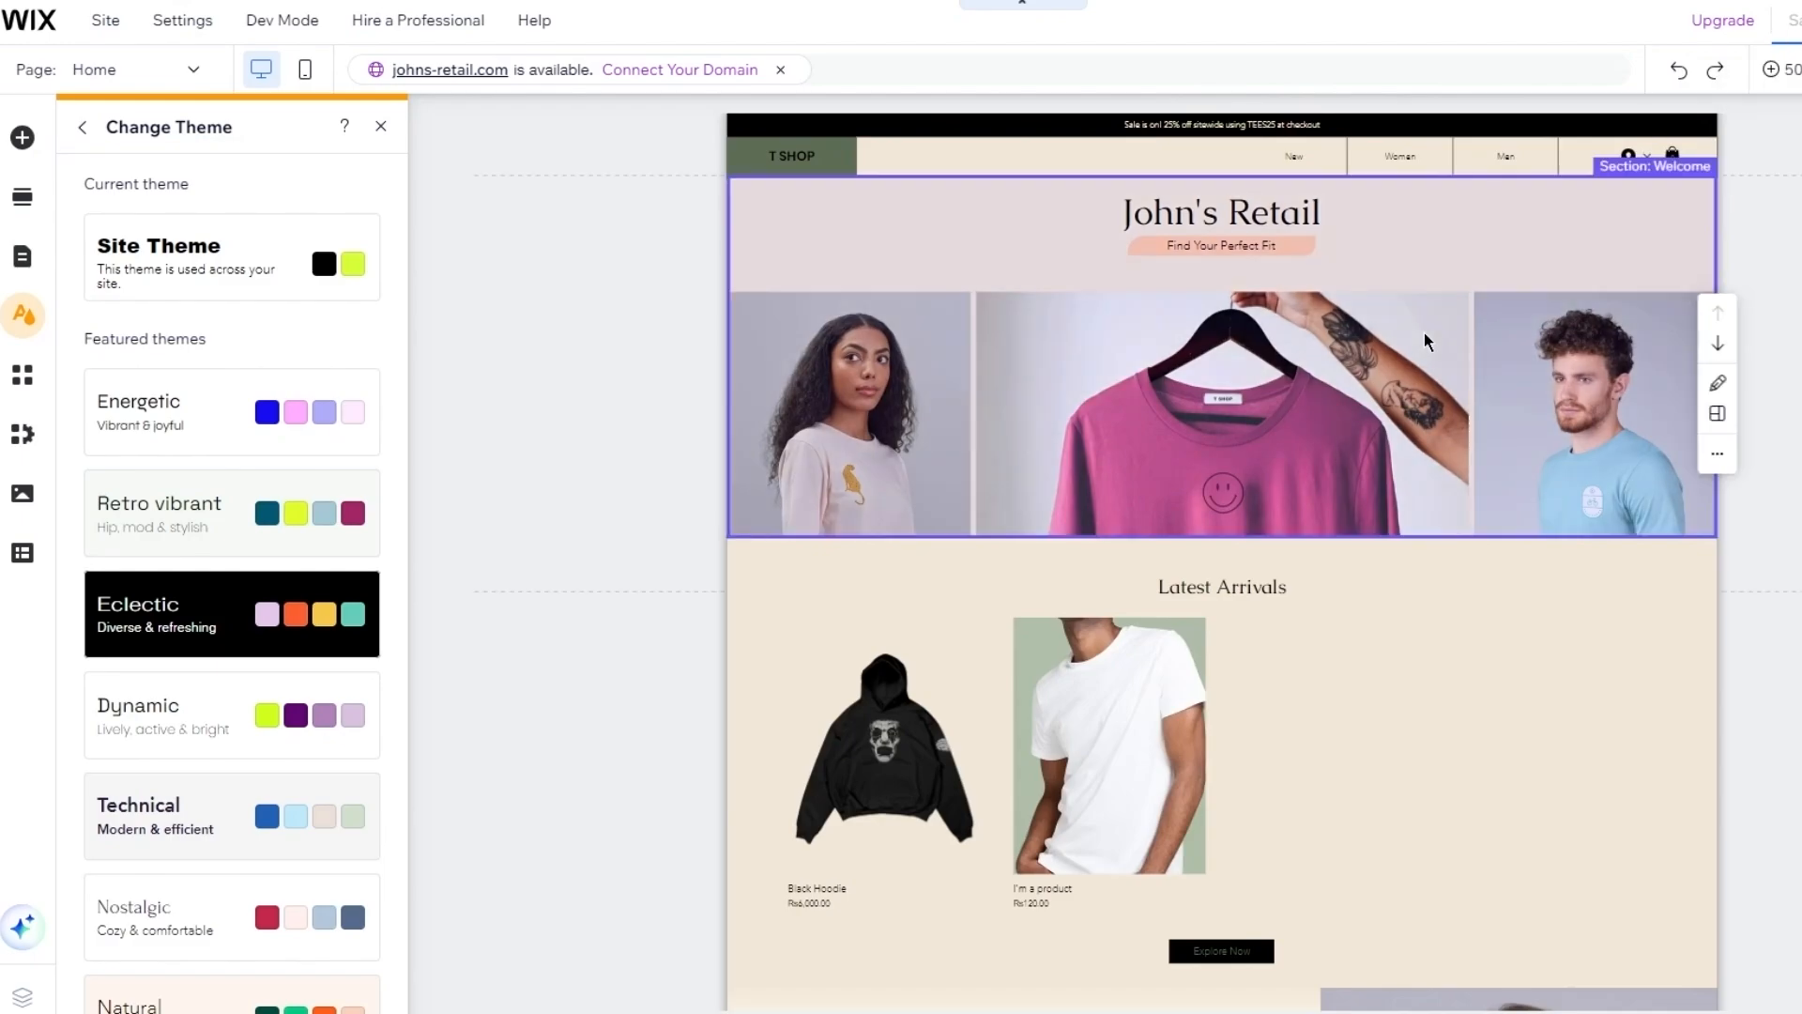
Step: Save with Ctrl+S, dismiss the saved notice, and view the published live site
{"action": "key", "text": "ctrl+s"}
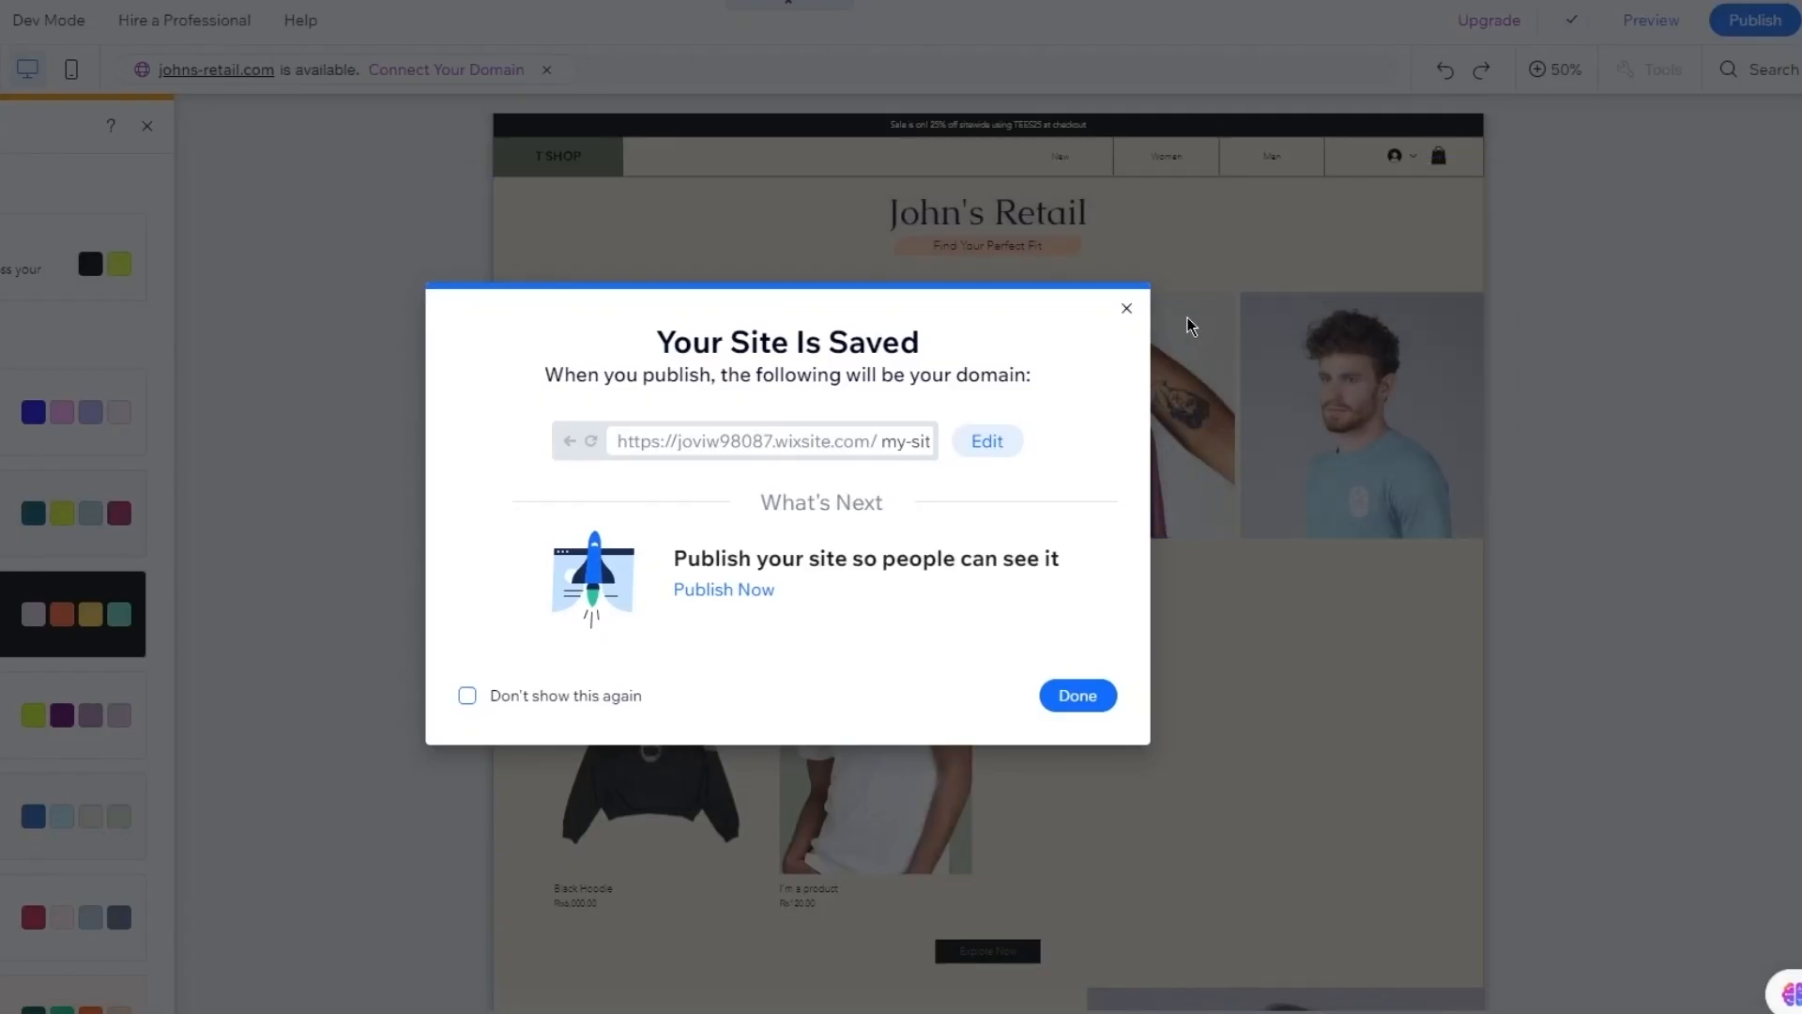
{"action": "left_click", "coordinate": [1124, 312]}
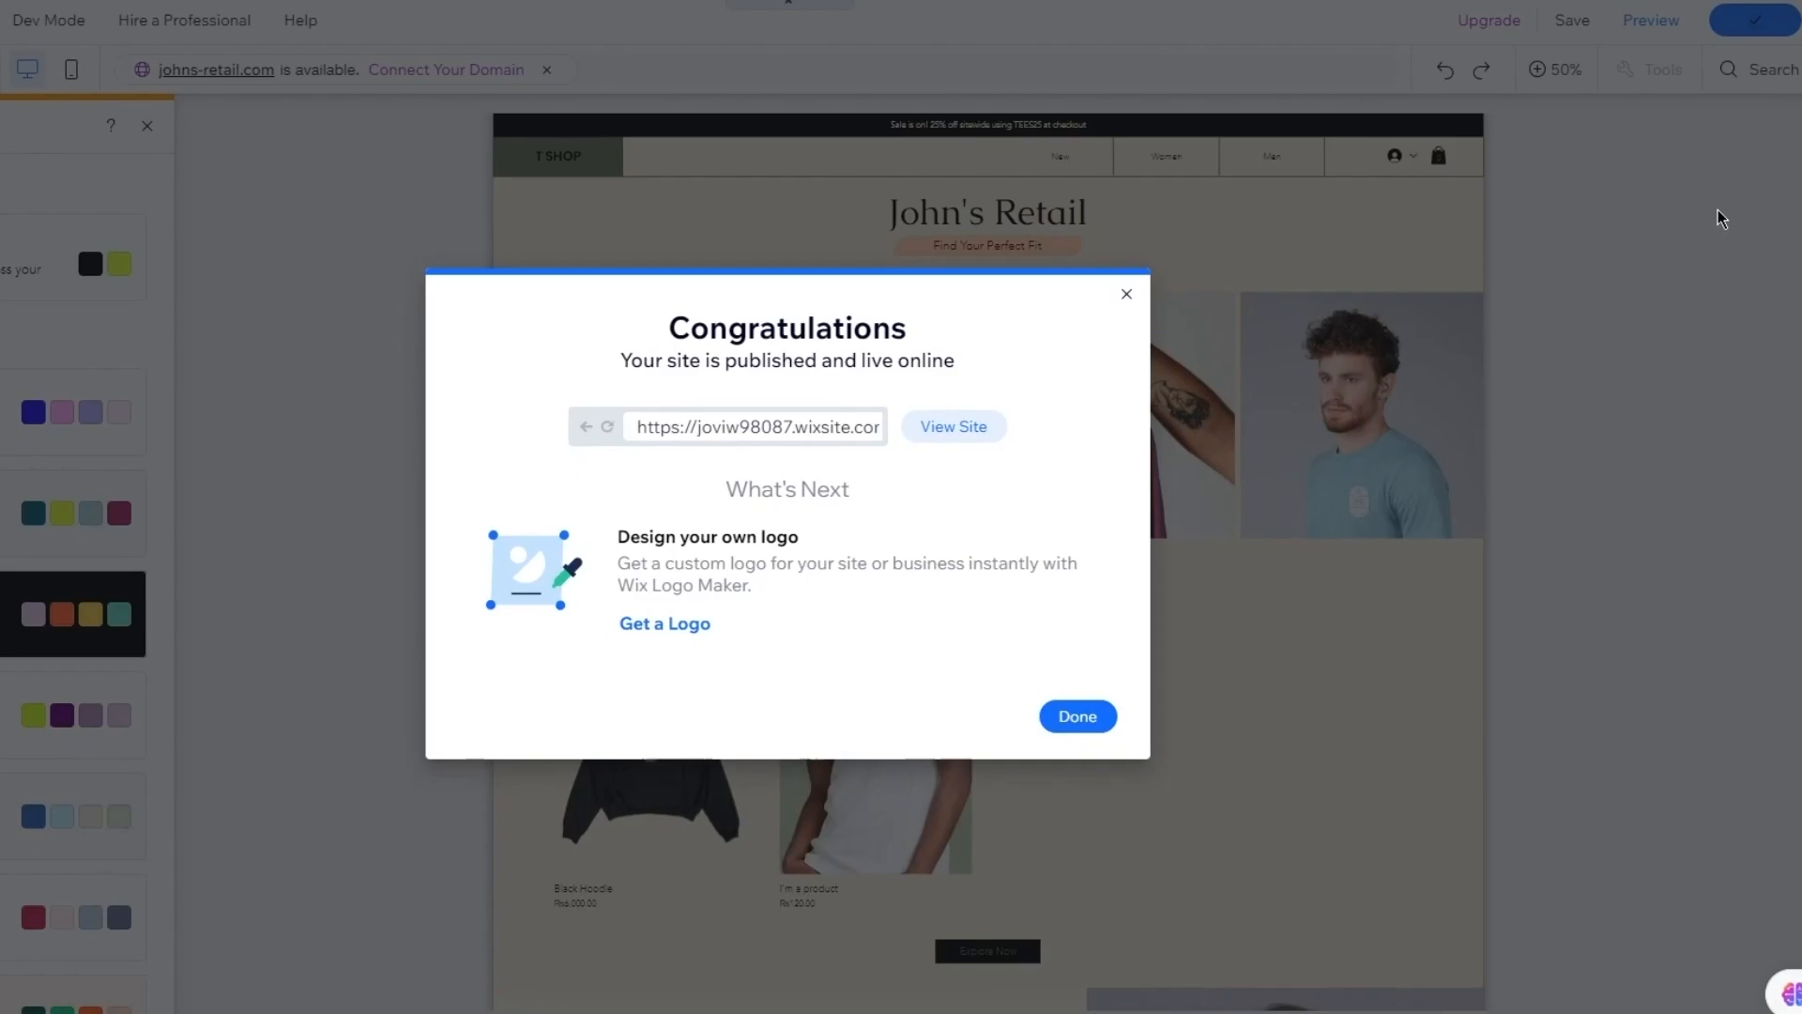
{"action": "left_click", "coordinate": [943, 430]}
Step: Close the publish confirmation and highlight the John's Retail heading and tagline on the live site
{"action": "left_click", "coordinate": [952, 170]}
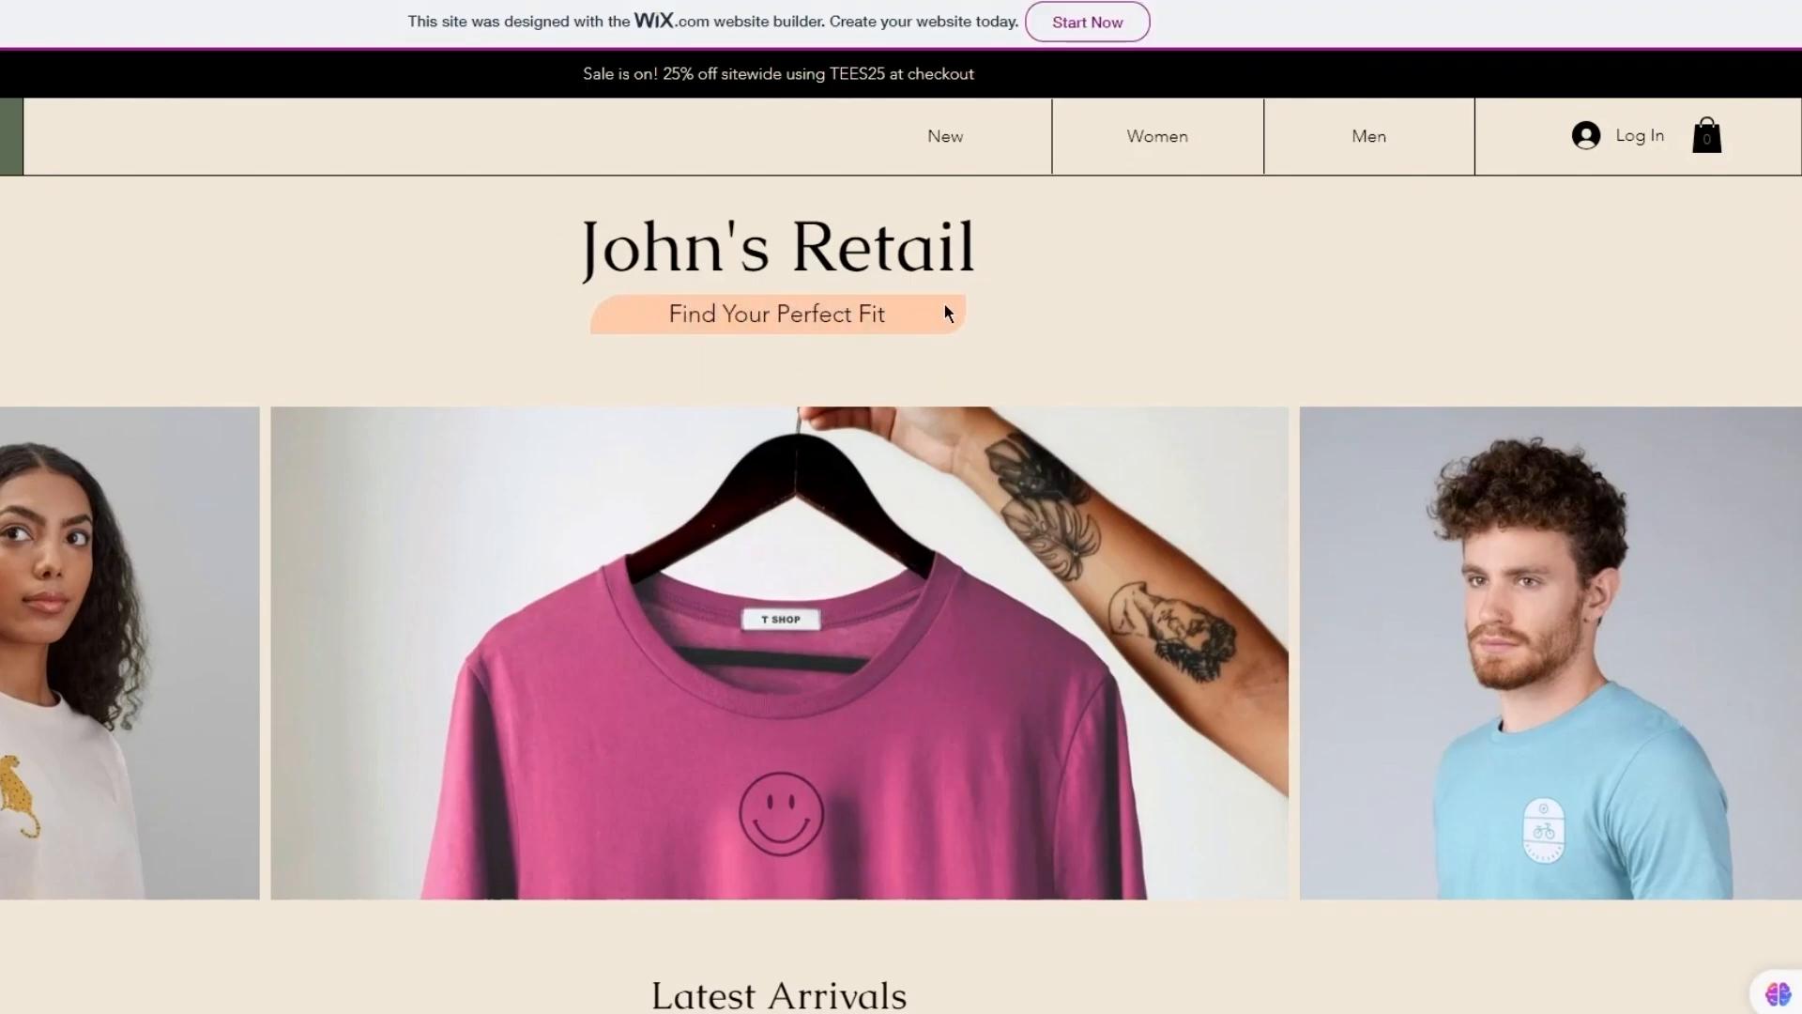
{"action": "left_click_drag", "start_coordinate": [927, 323], "coordinate": [471, 310]}
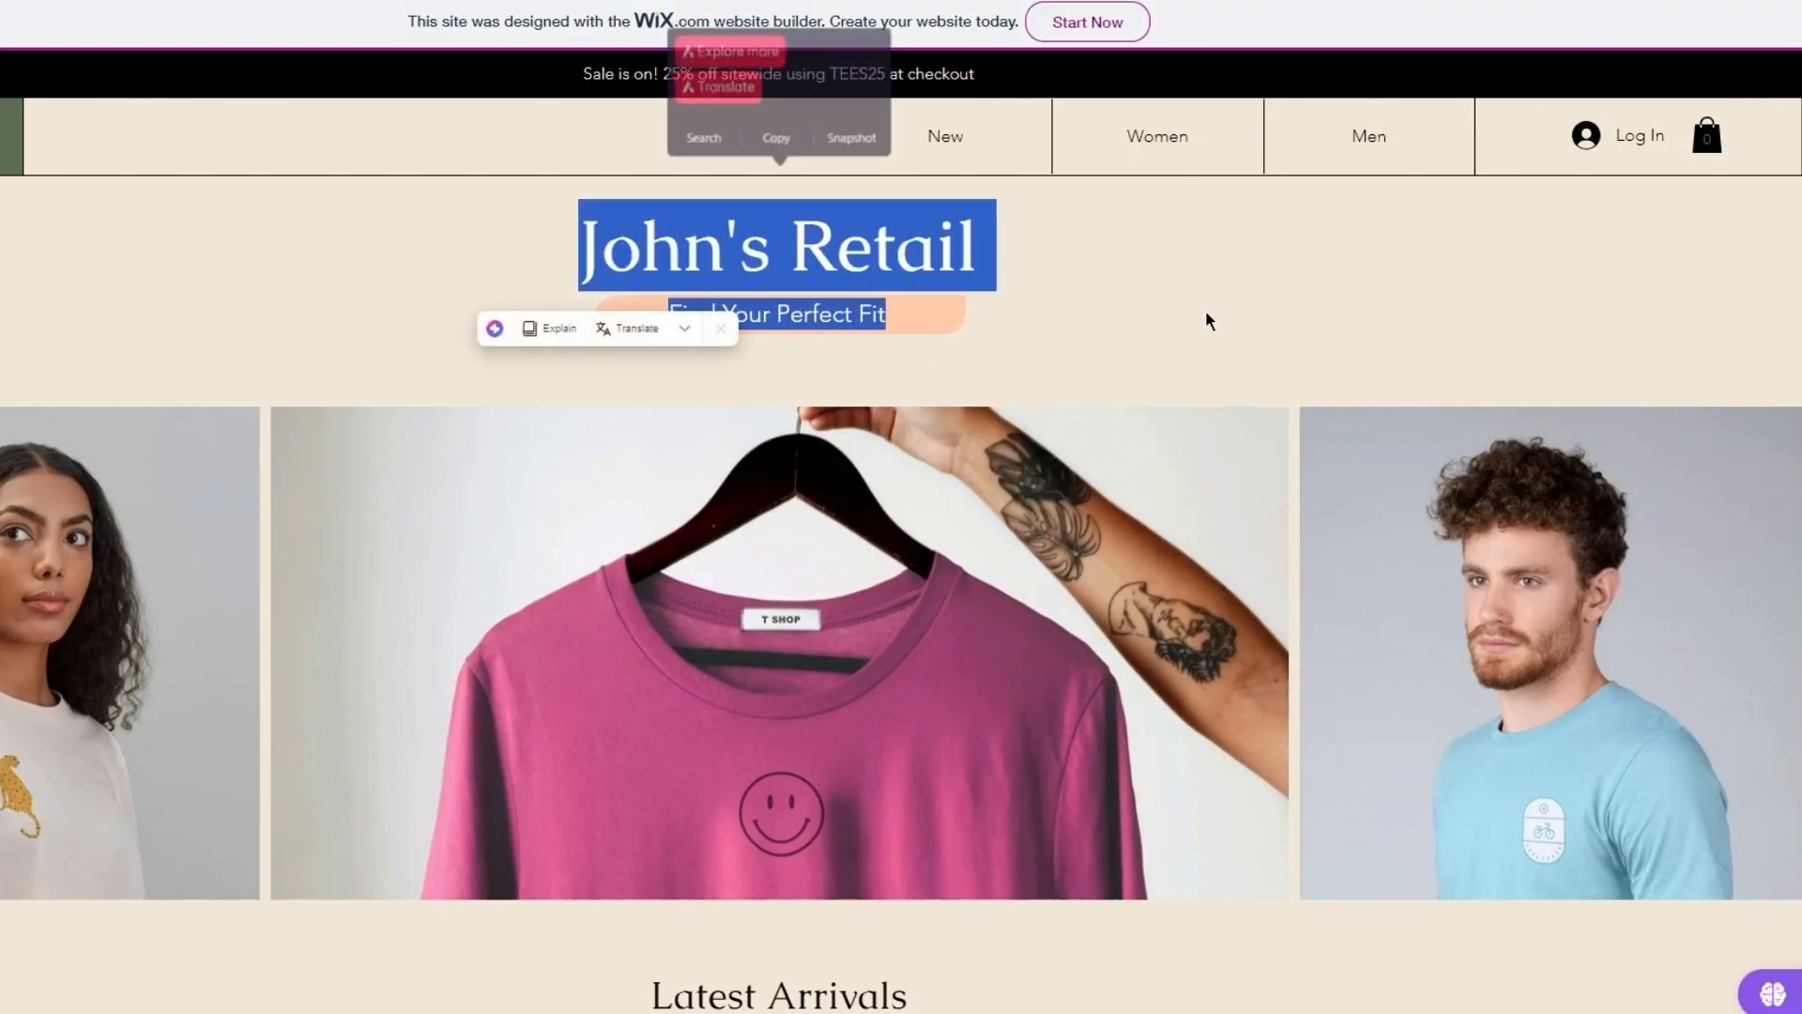
{"action": "left_click", "coordinate": [939, 305]}
{"action": "left_click_drag", "start_coordinate": [983, 340], "coordinate": [602, 337]}
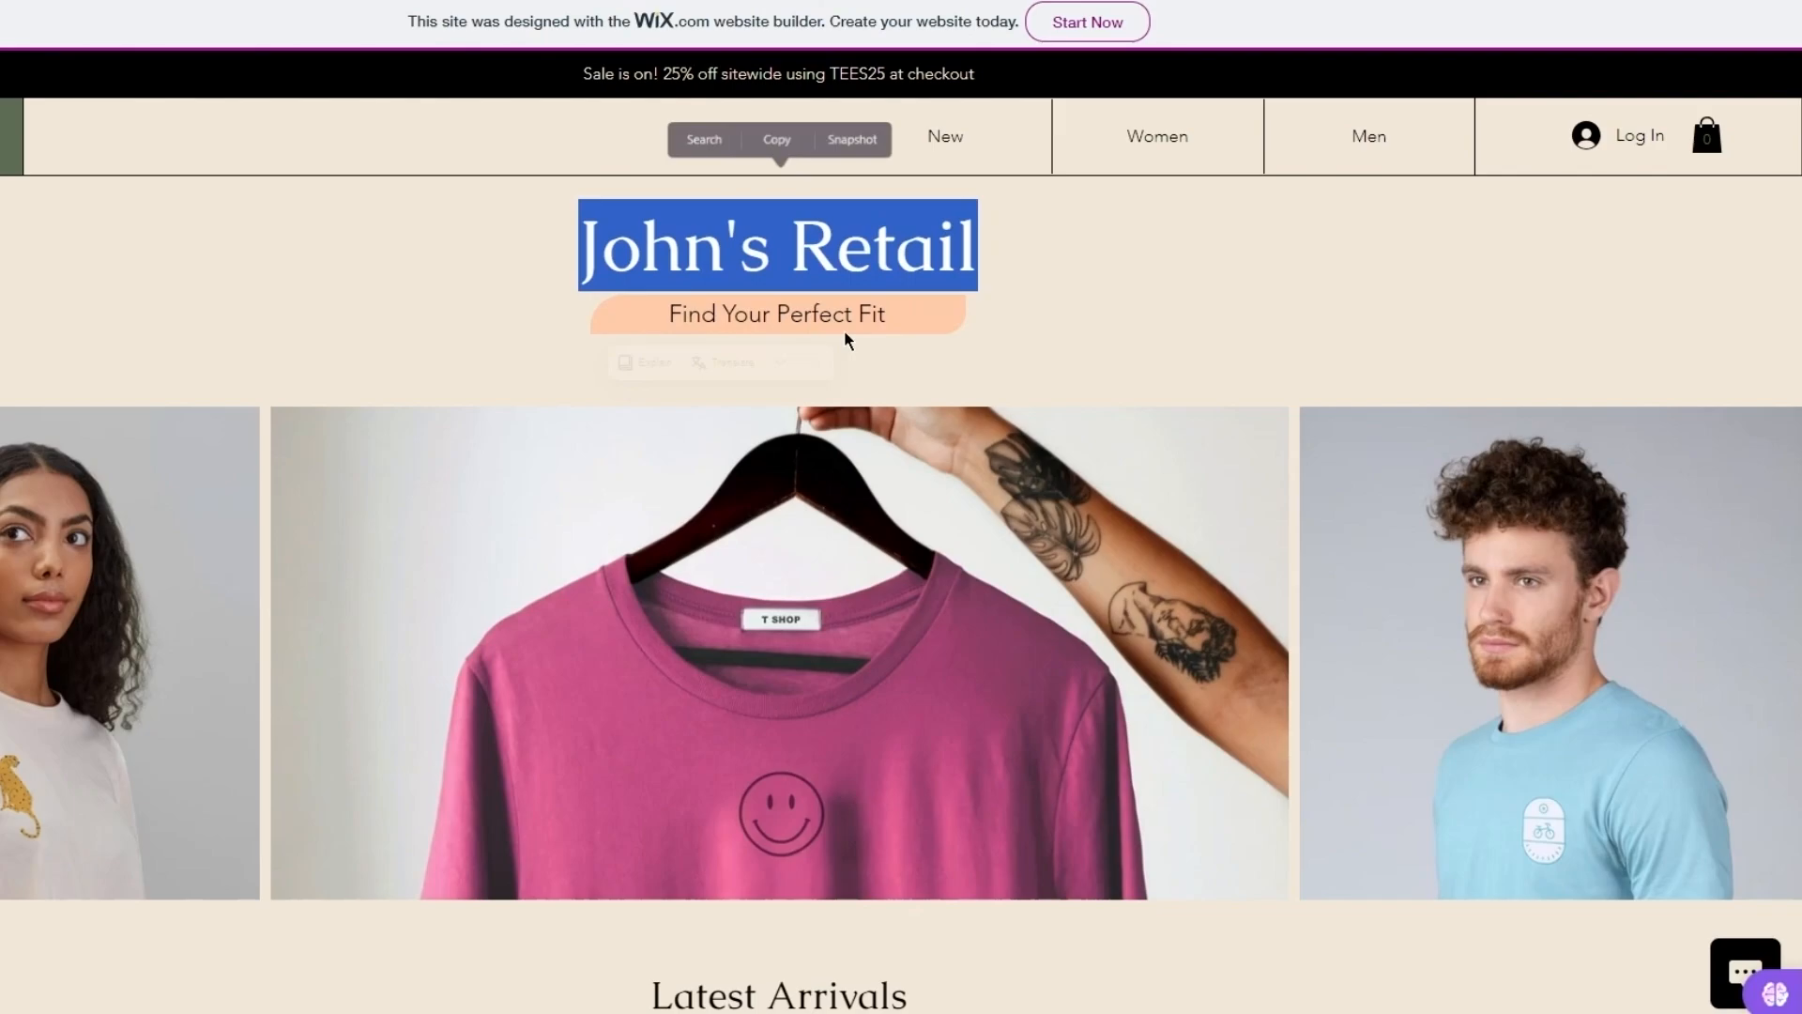
{"action": "left_click", "coordinate": [1144, 302]}
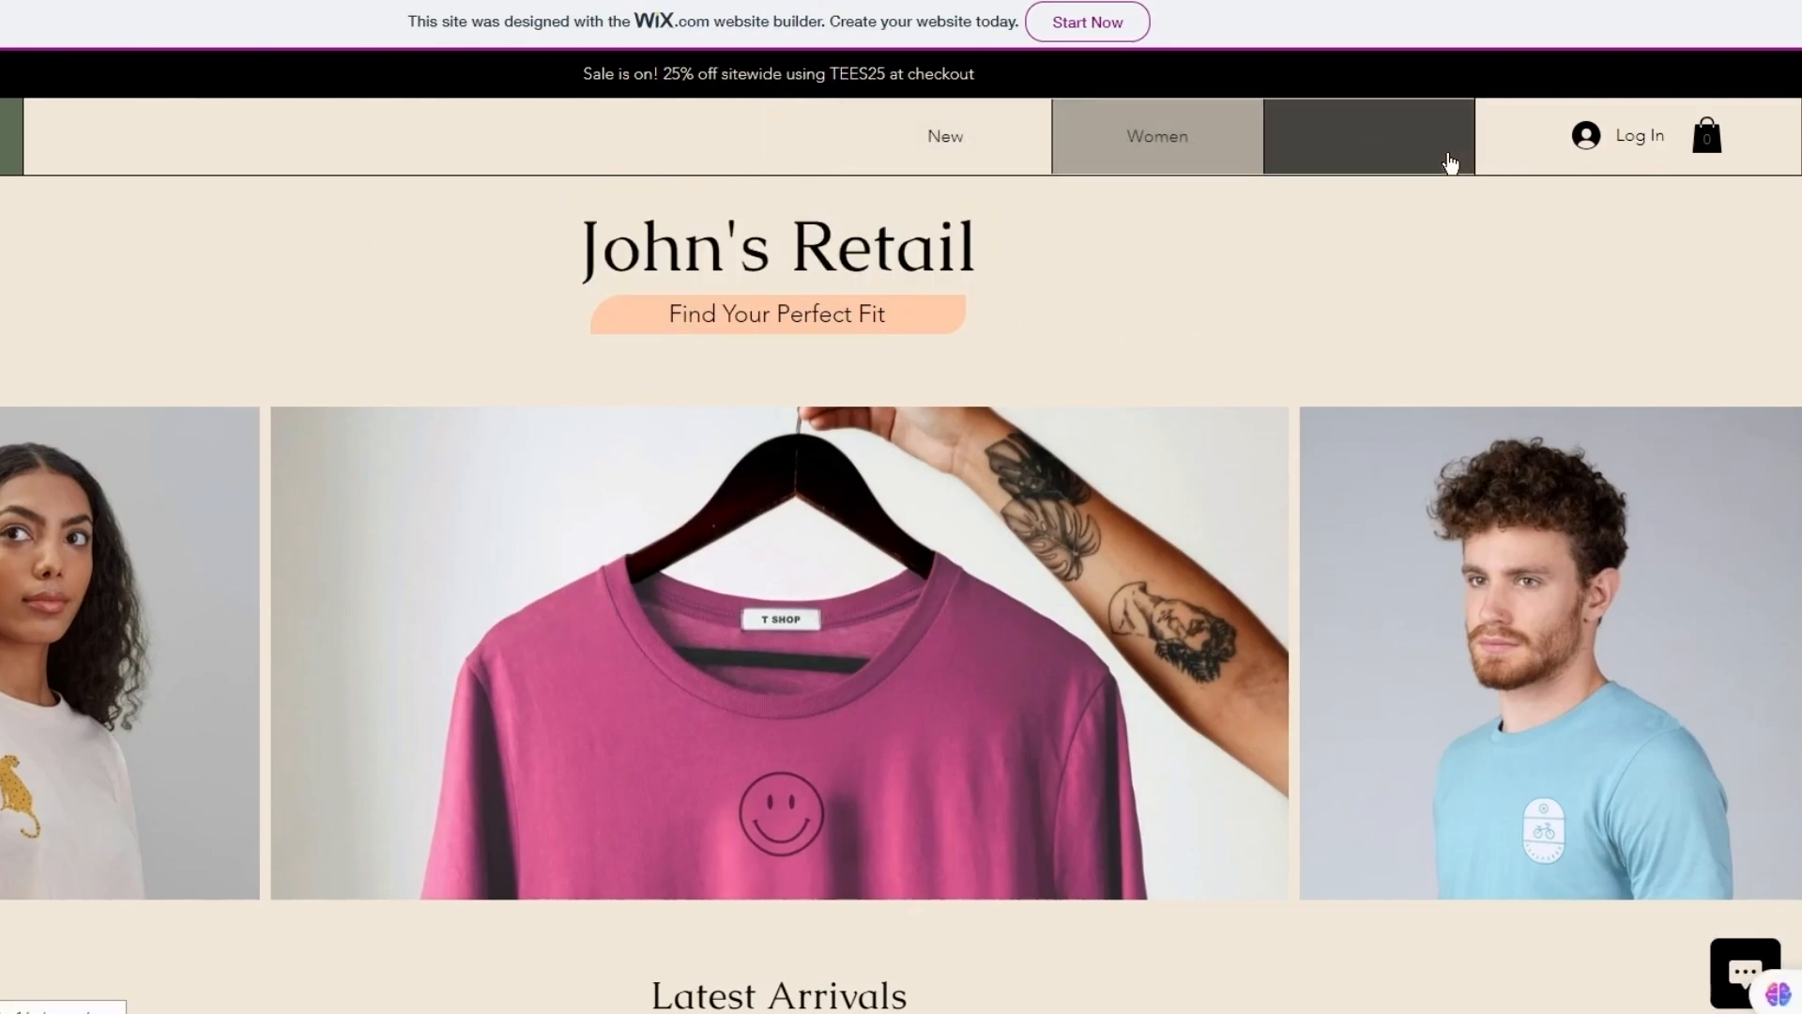
Step: Scroll through the live store to the Black Hoodie (Rs6,000.00) and read its description
{"action": "scroll", "coordinate": [911, 216], "scroll_direction": "down", "scroll_amount": 5}
{"action": "scroll", "coordinate": [644, 441], "scroll_direction": "down", "scroll_amount": 2}
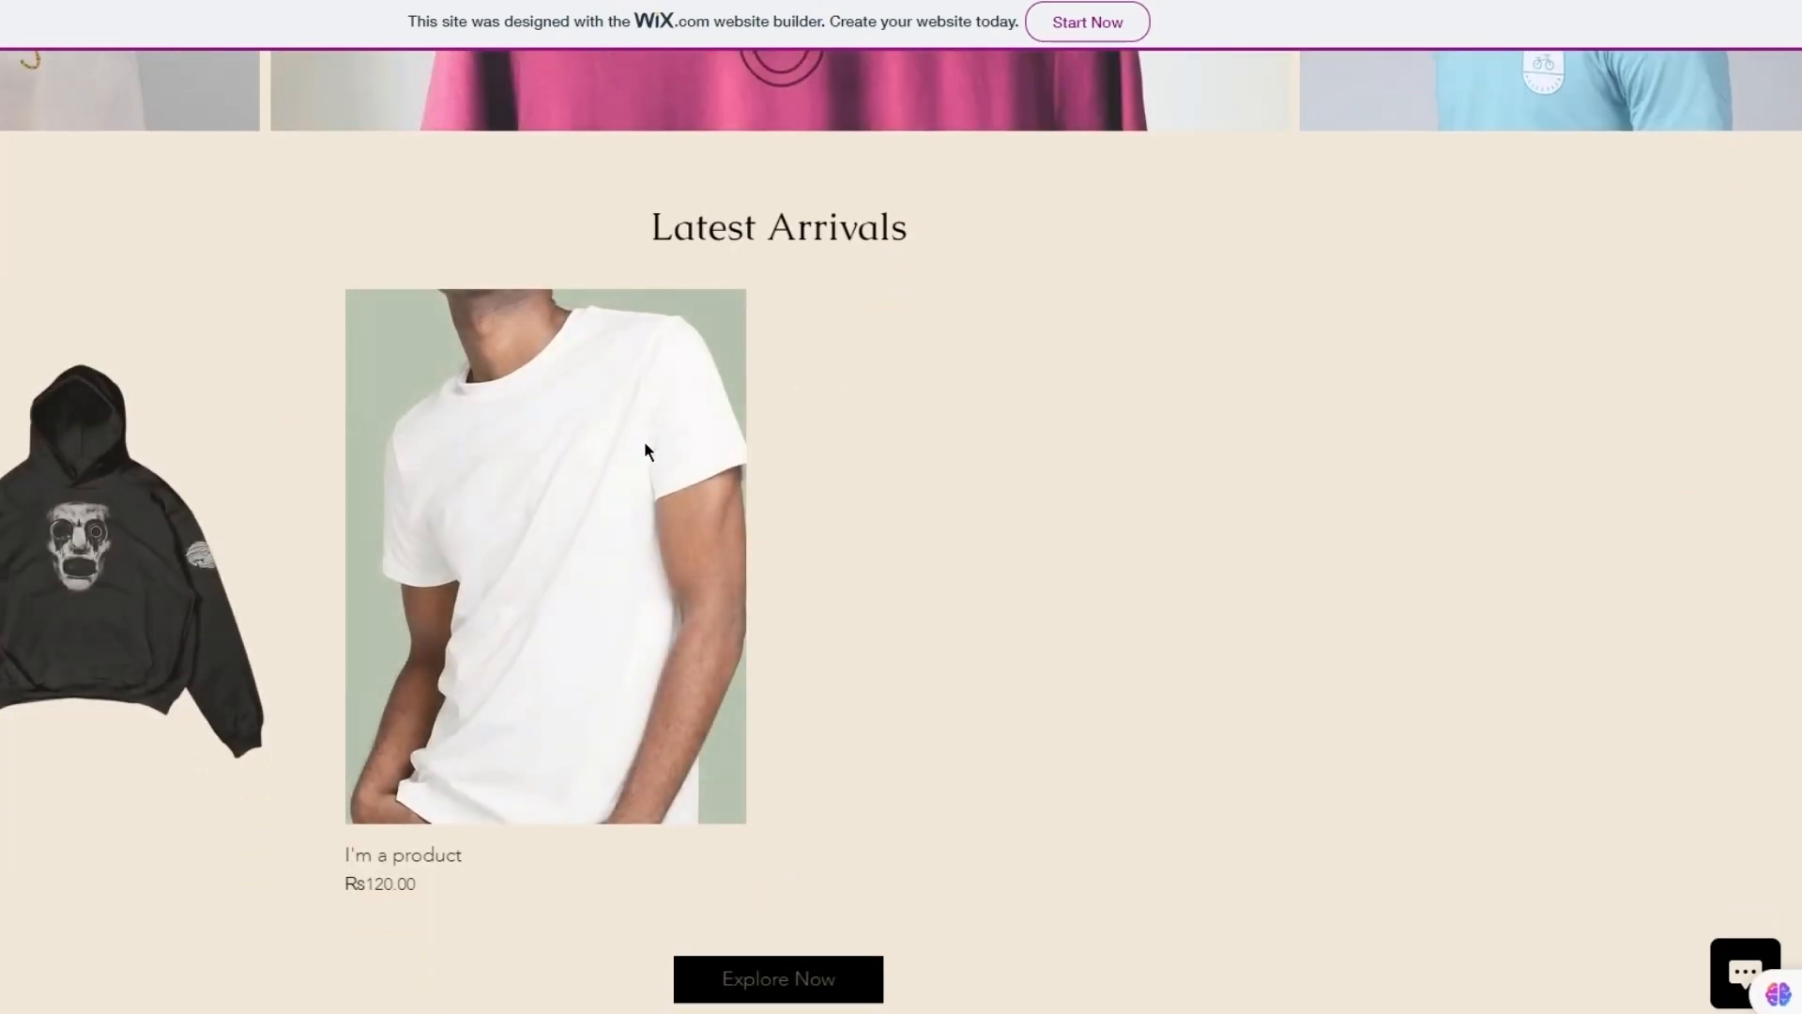
{"action": "scroll", "coordinate": [137, 526], "scroll_direction": "down", "scroll_amount": 3}
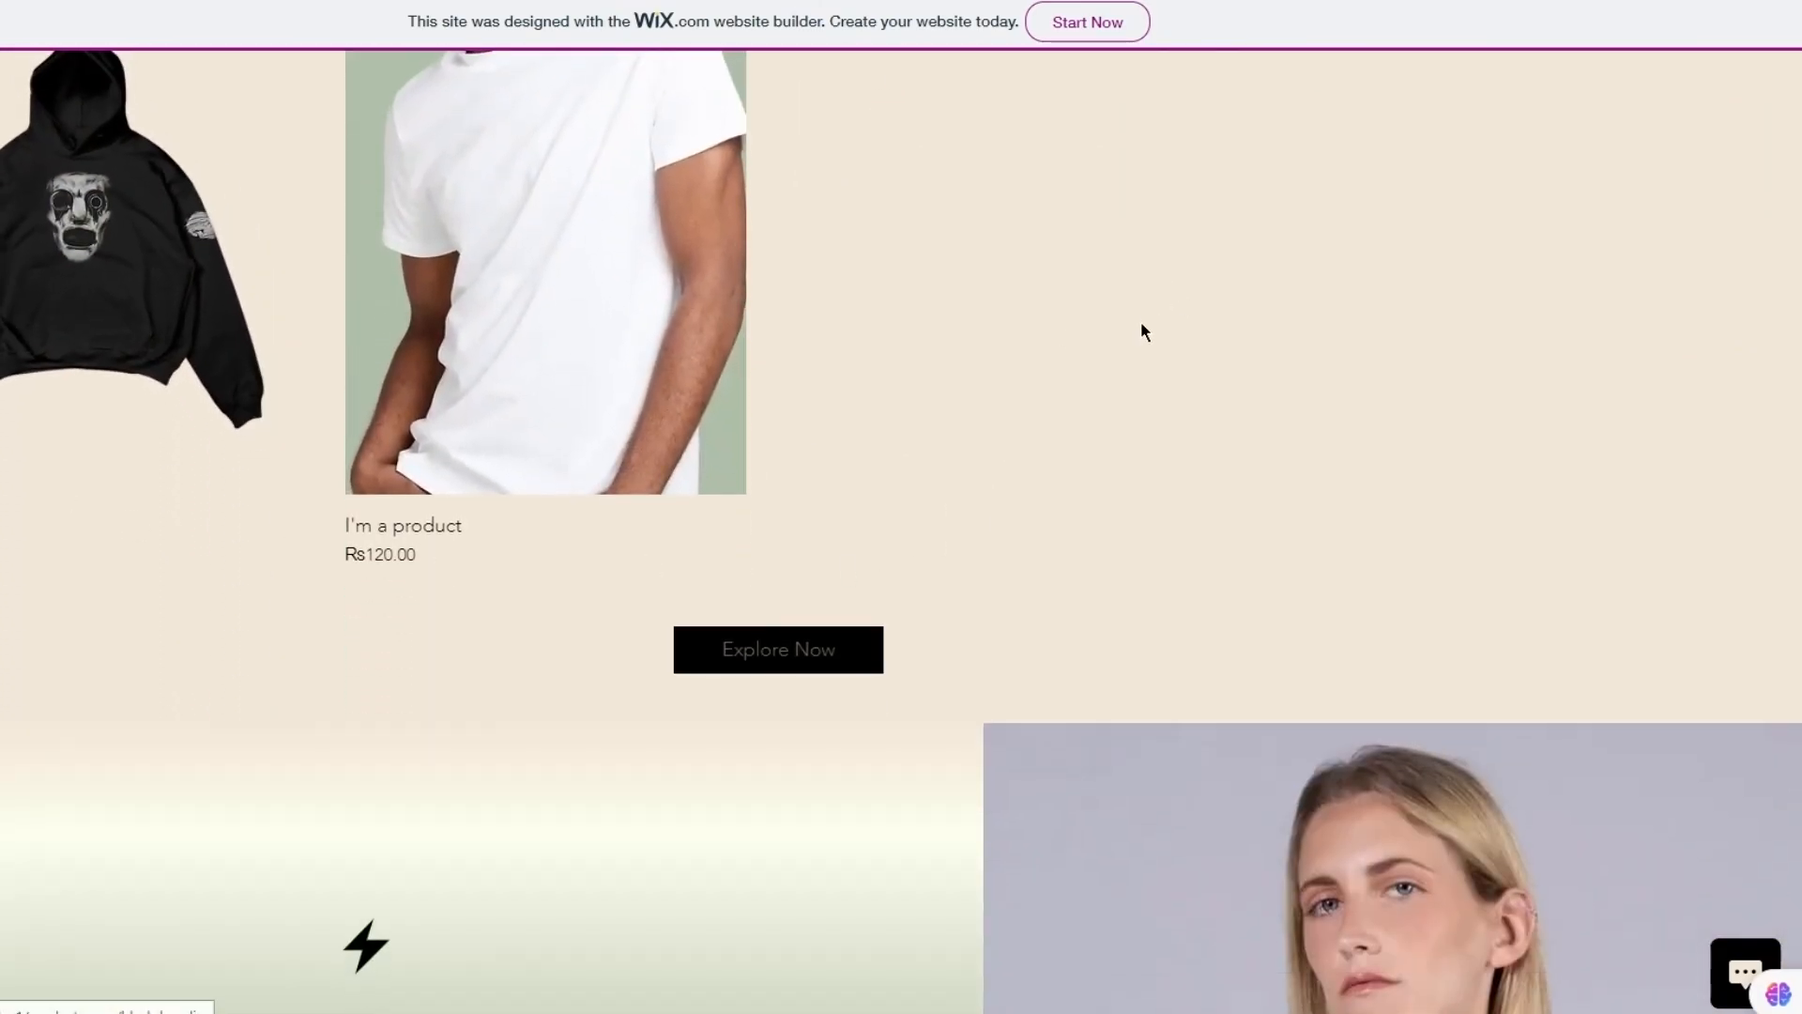
{"action": "scroll", "coordinate": [898, 404], "scroll_direction": "down", "scroll_amount": 4}
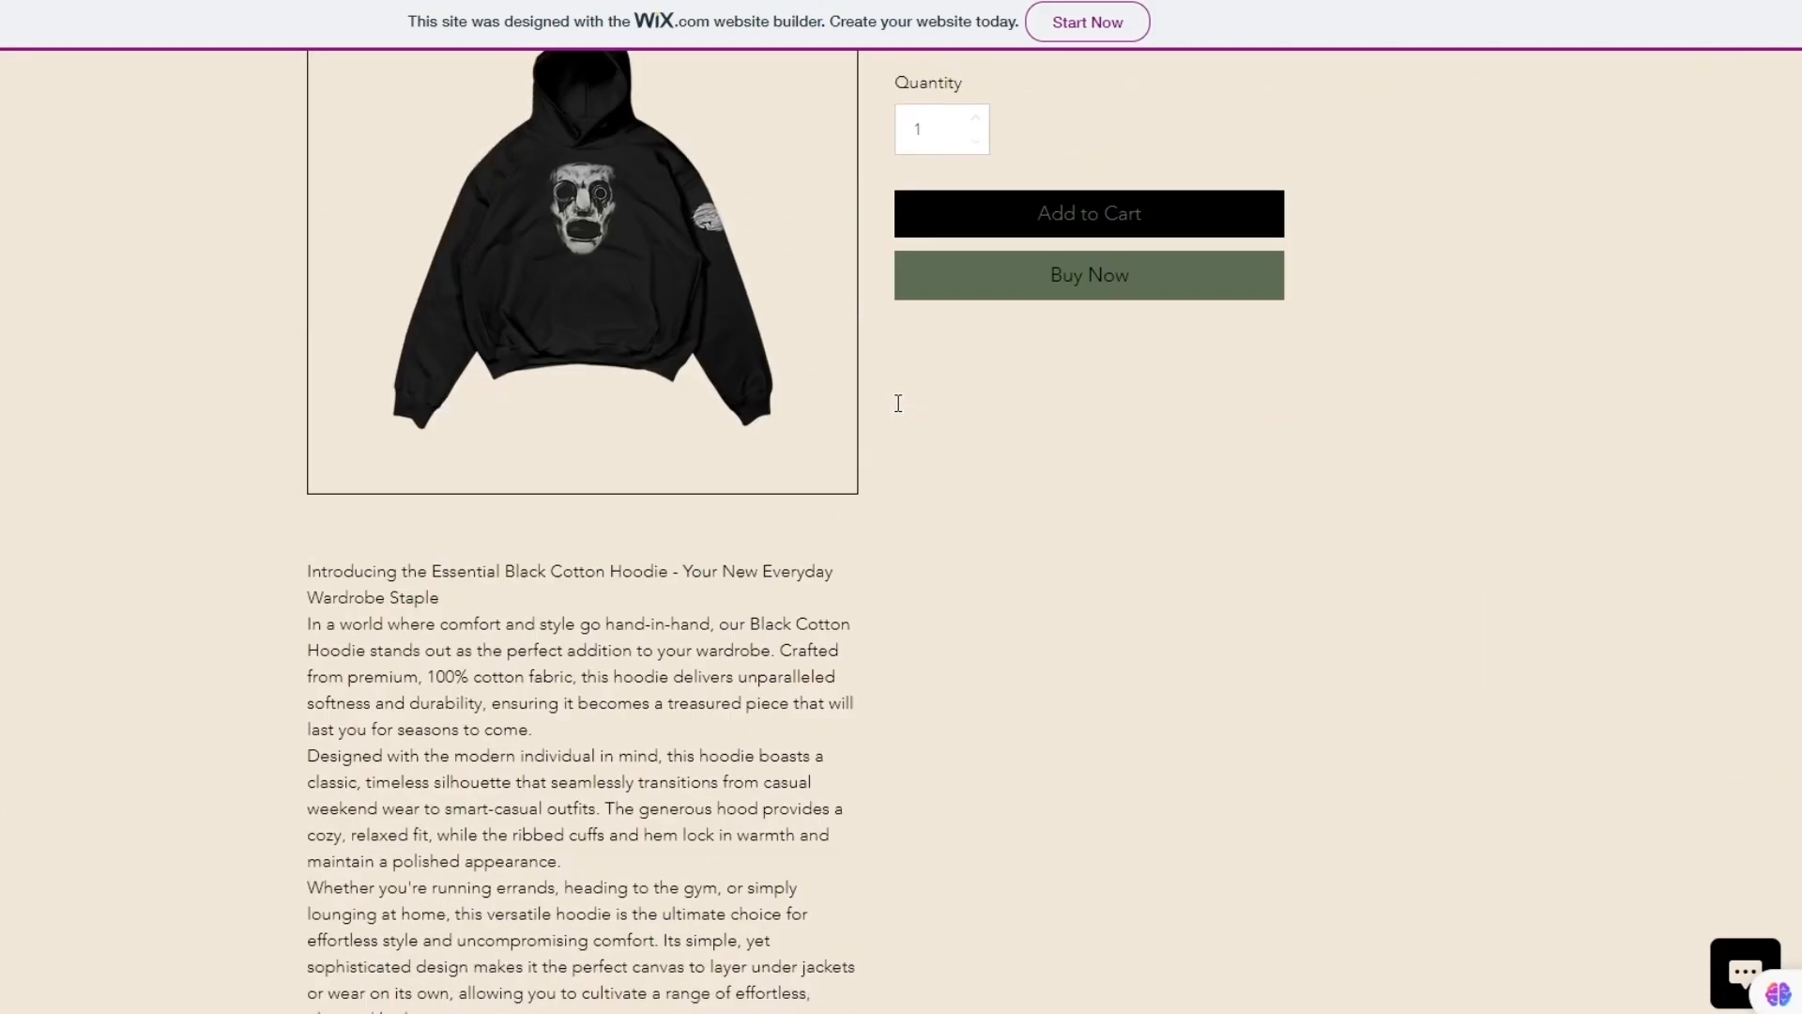
{"action": "scroll", "coordinate": [583, 527], "scroll_direction": "down", "scroll_amount": 8}
{"action": "scroll", "coordinate": [737, 498], "scroll_direction": "up", "scroll_amount": 5}
{"action": "left_click_drag", "start_coordinate": [757, 742], "coordinate": [307, 189]}
{"action": "left_click", "coordinate": [926, 386]}
{"action": "scroll", "coordinate": [926, 387], "scroll_direction": "down", "scroll_amount": 9}
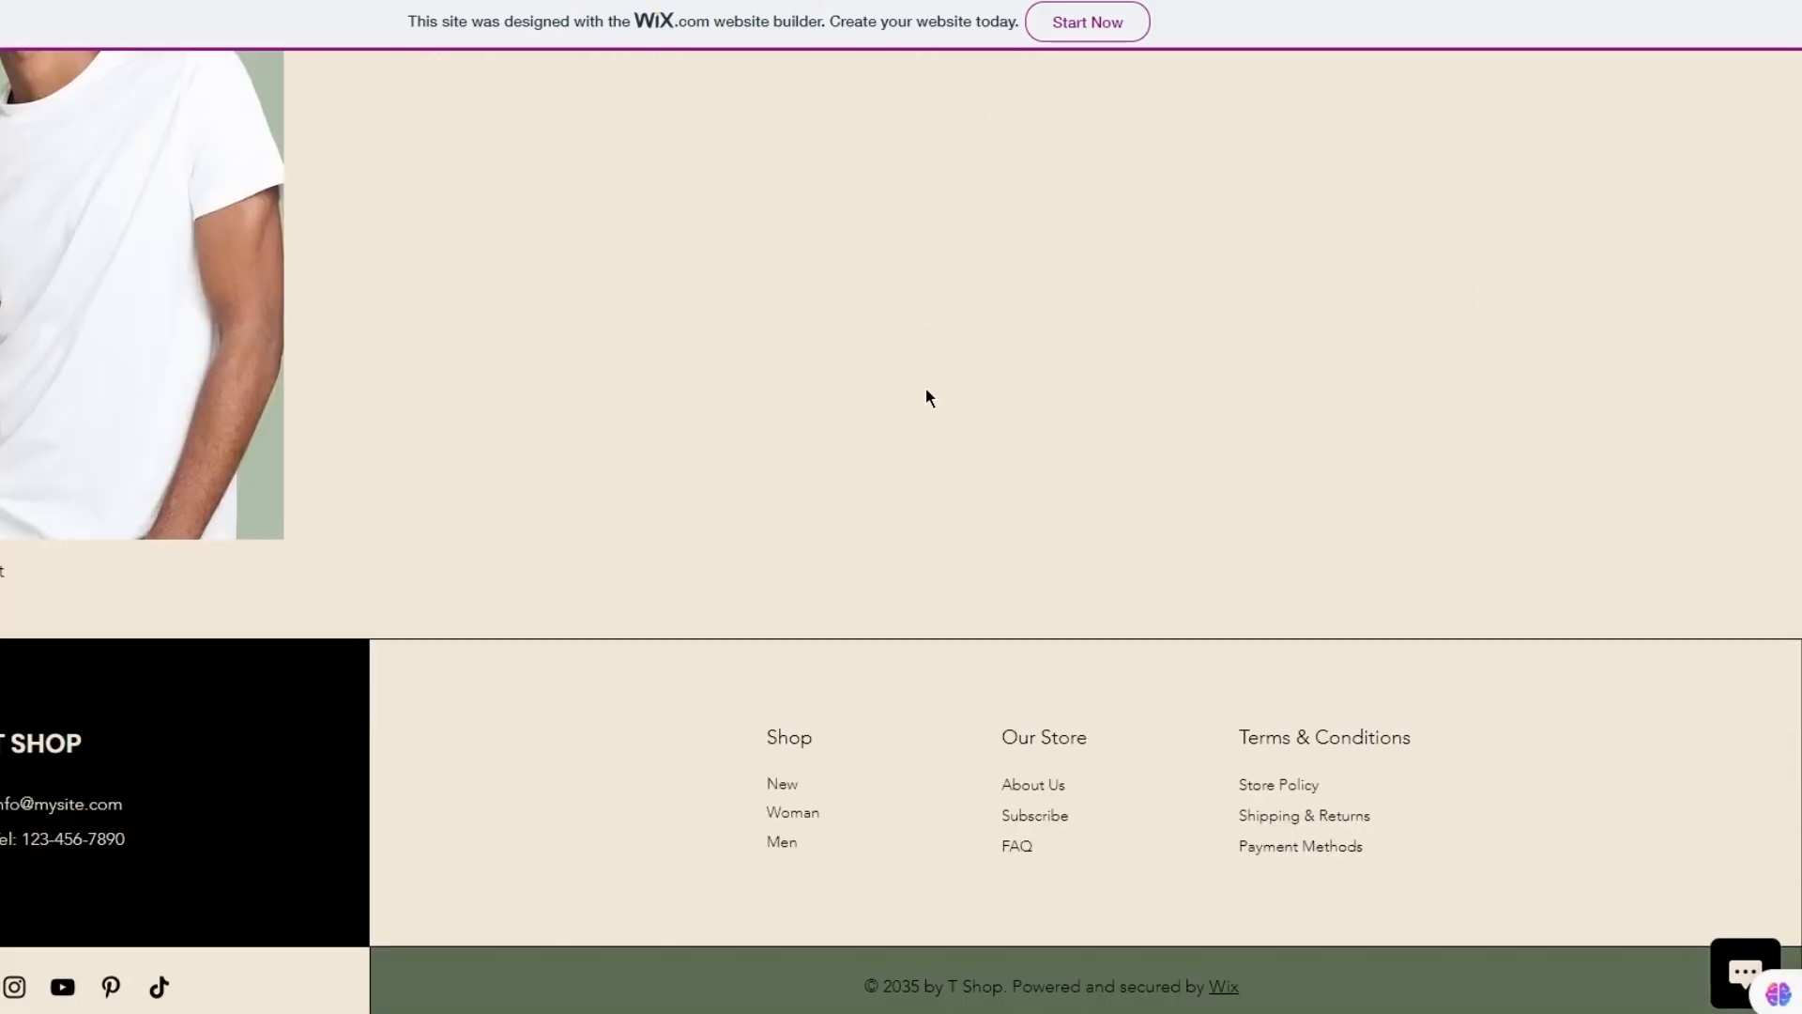
{"action": "scroll", "coordinate": [926, 386], "scroll_direction": "up", "scroll_amount": 10}
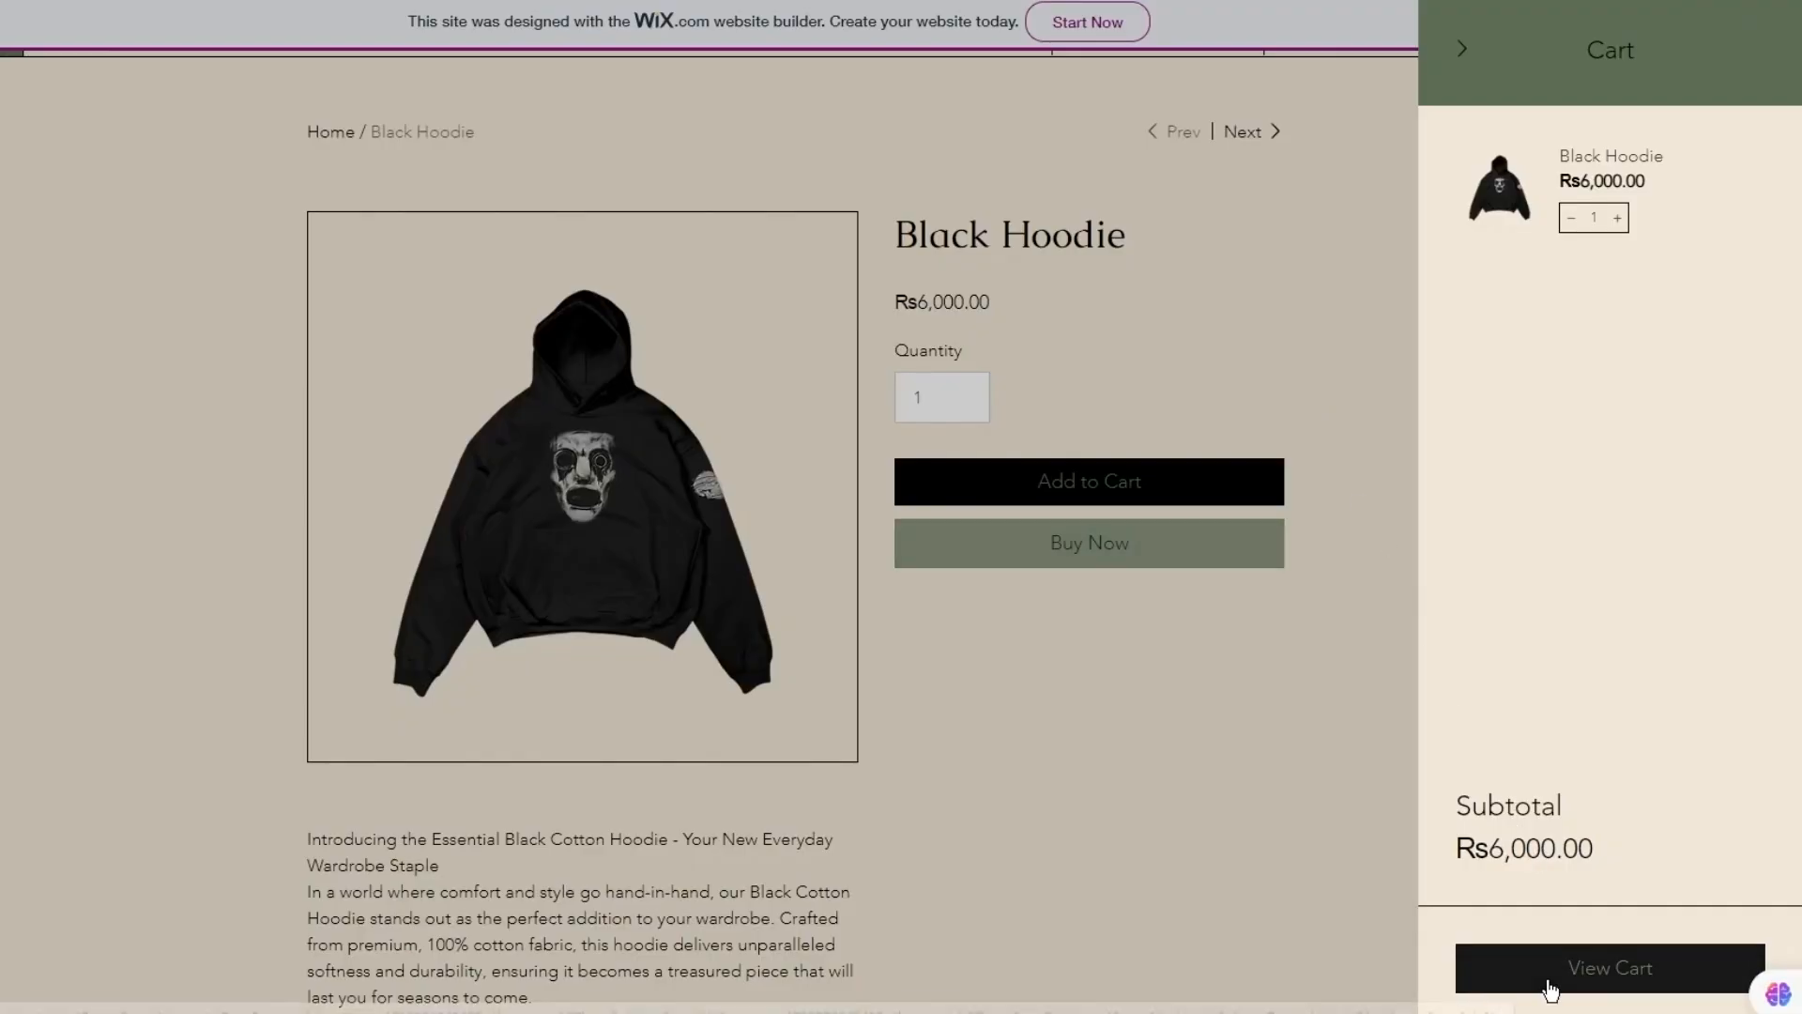
Step: Attempt checkout of the Black Hoodie from the cart and dismiss the can't-accept-online-orders notice
{"action": "left_click", "coordinate": [1549, 976]}
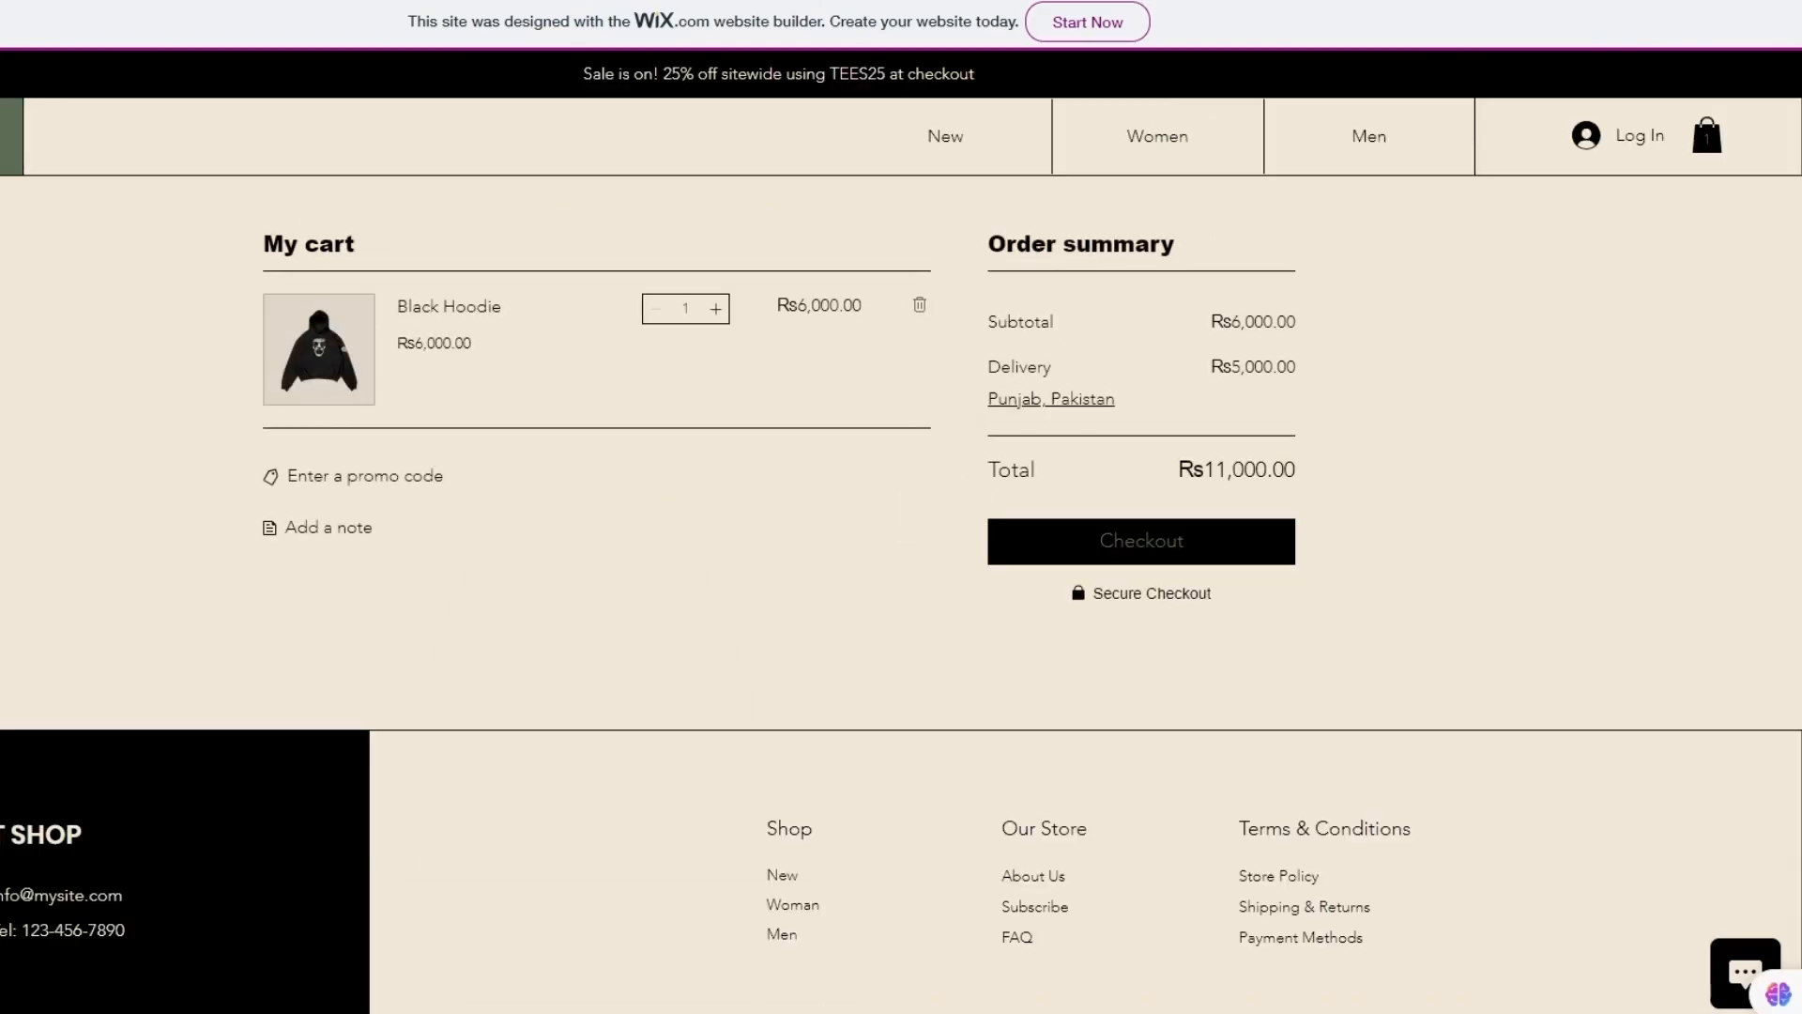
{"action": "left_click", "coordinate": [1140, 542]}
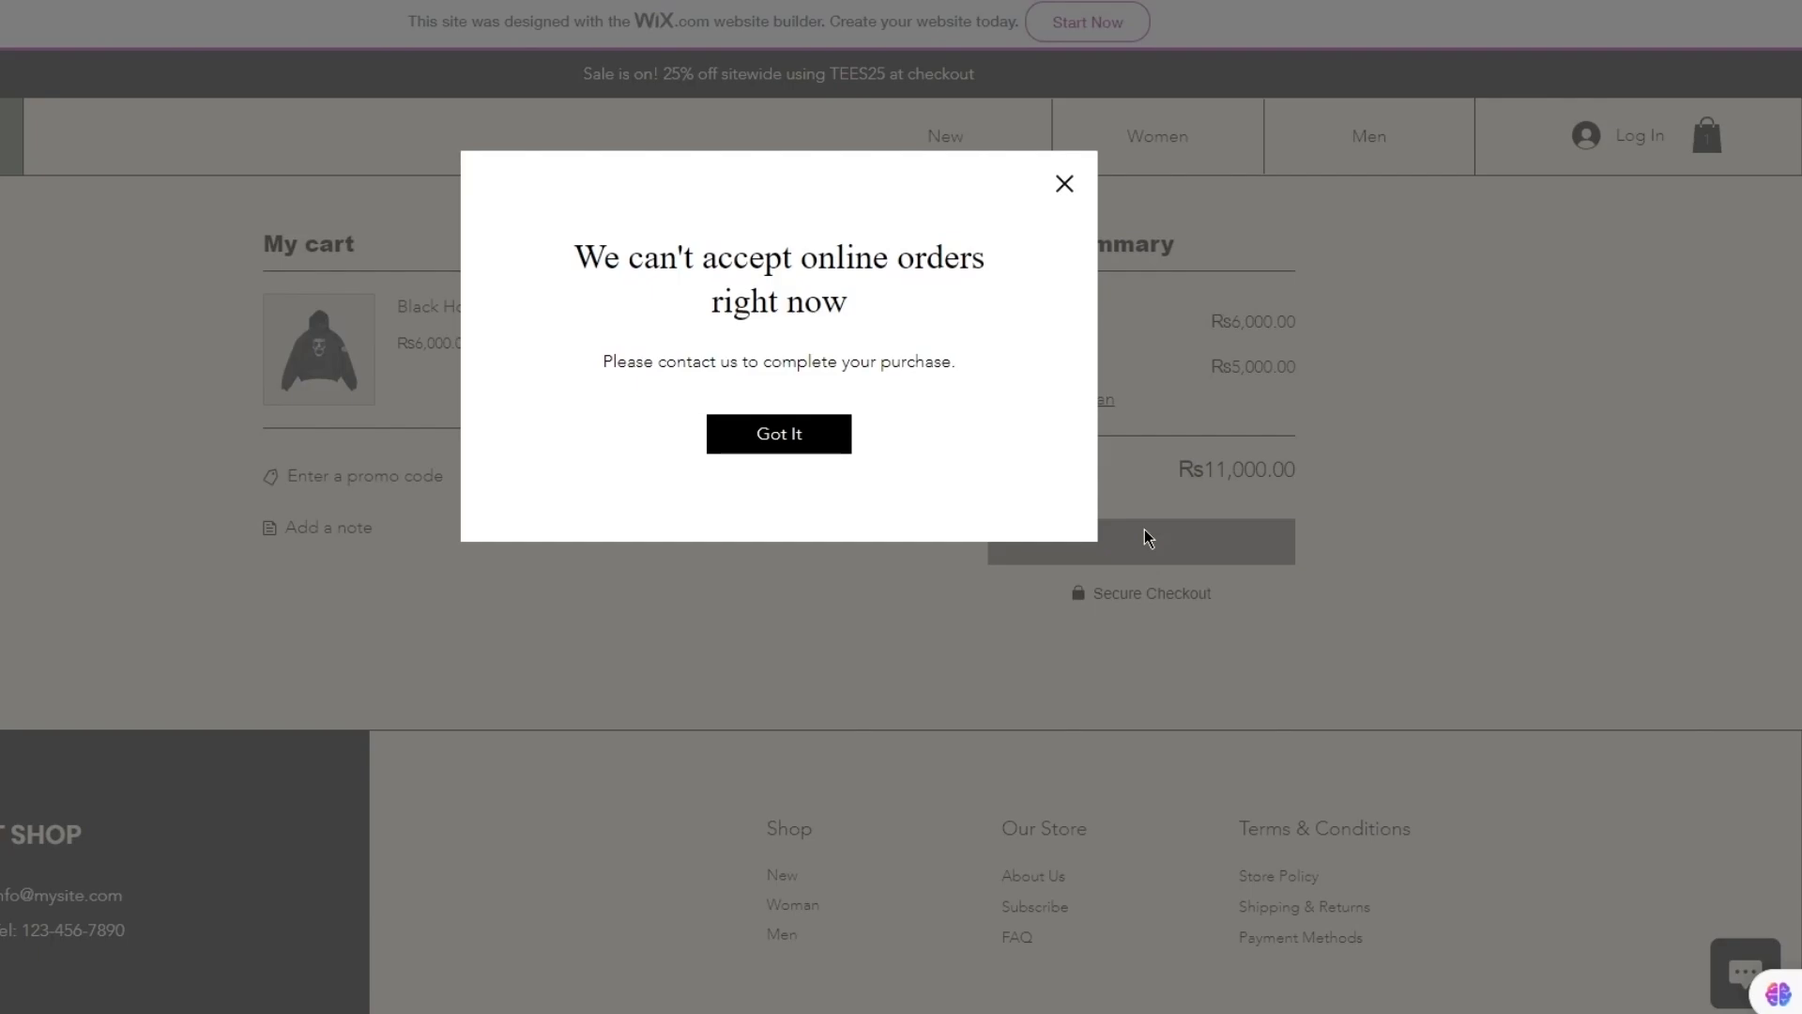
{"action": "left_click", "coordinate": [1064, 184]}
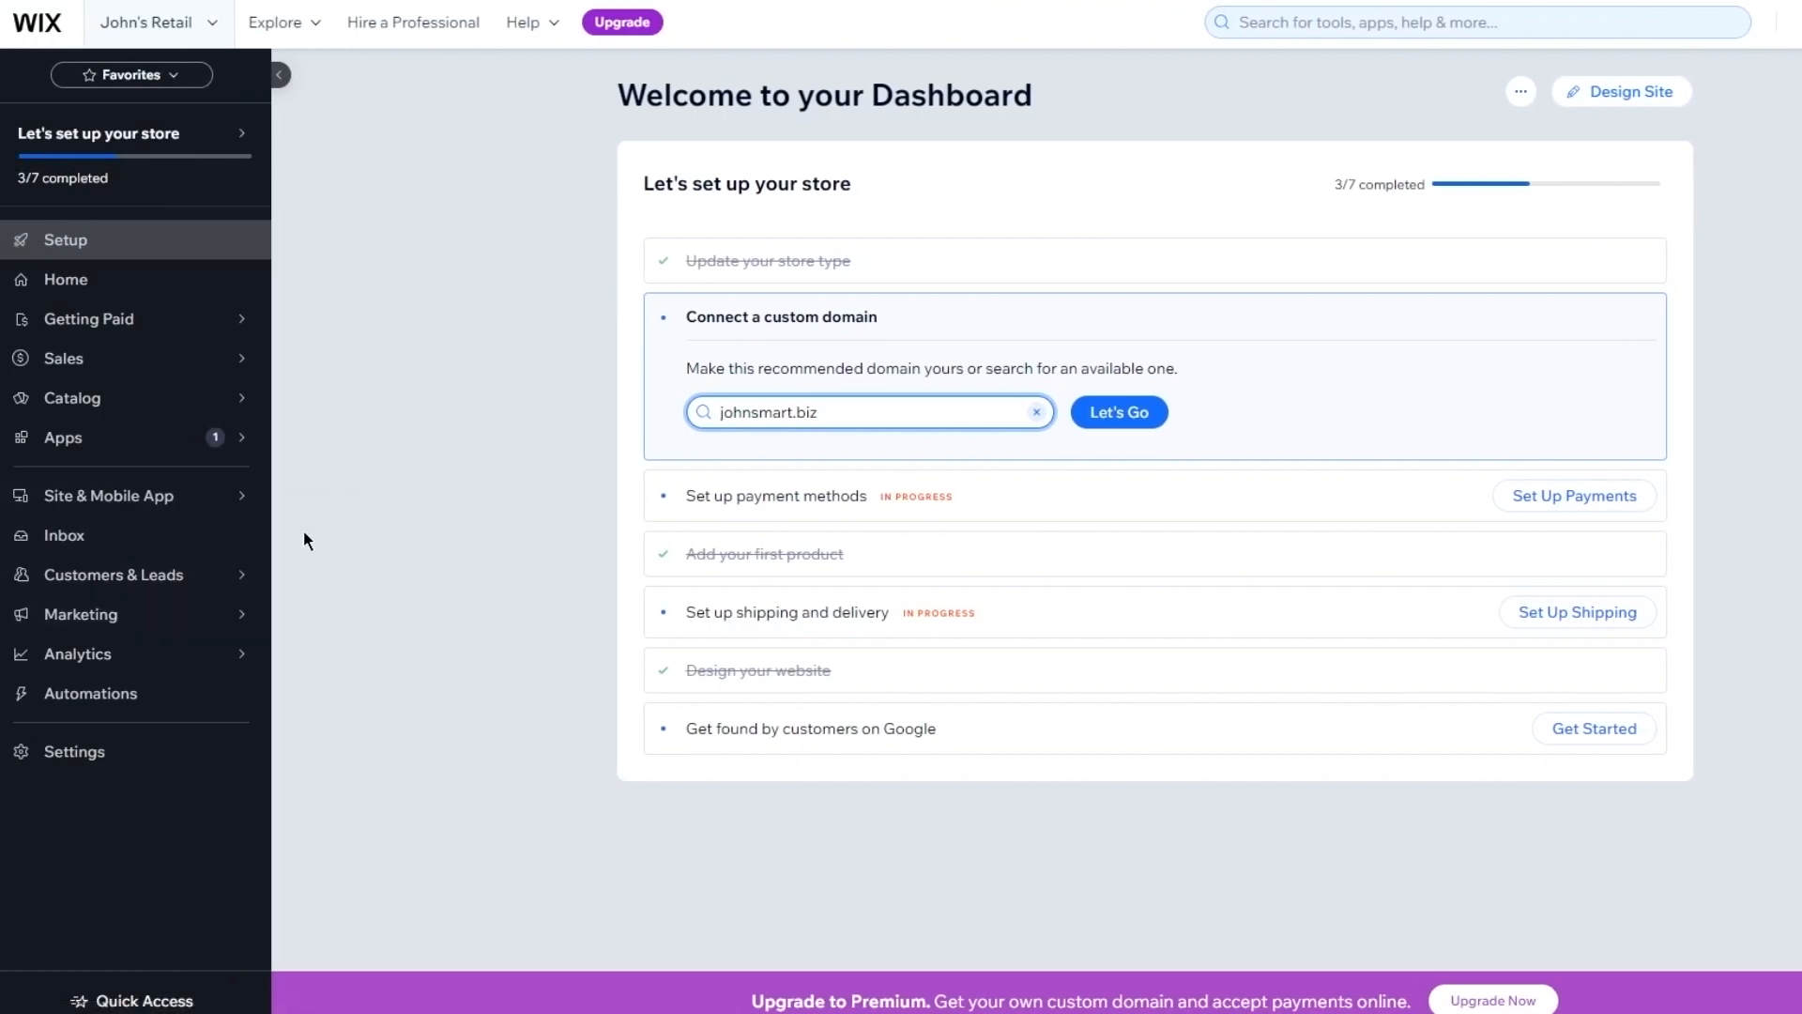
Step: Go to Marketing > Google Ads to view the 'Get ready to advertise on Google' checklist
{"action": "mouse_move", "coordinate": [113, 619]}
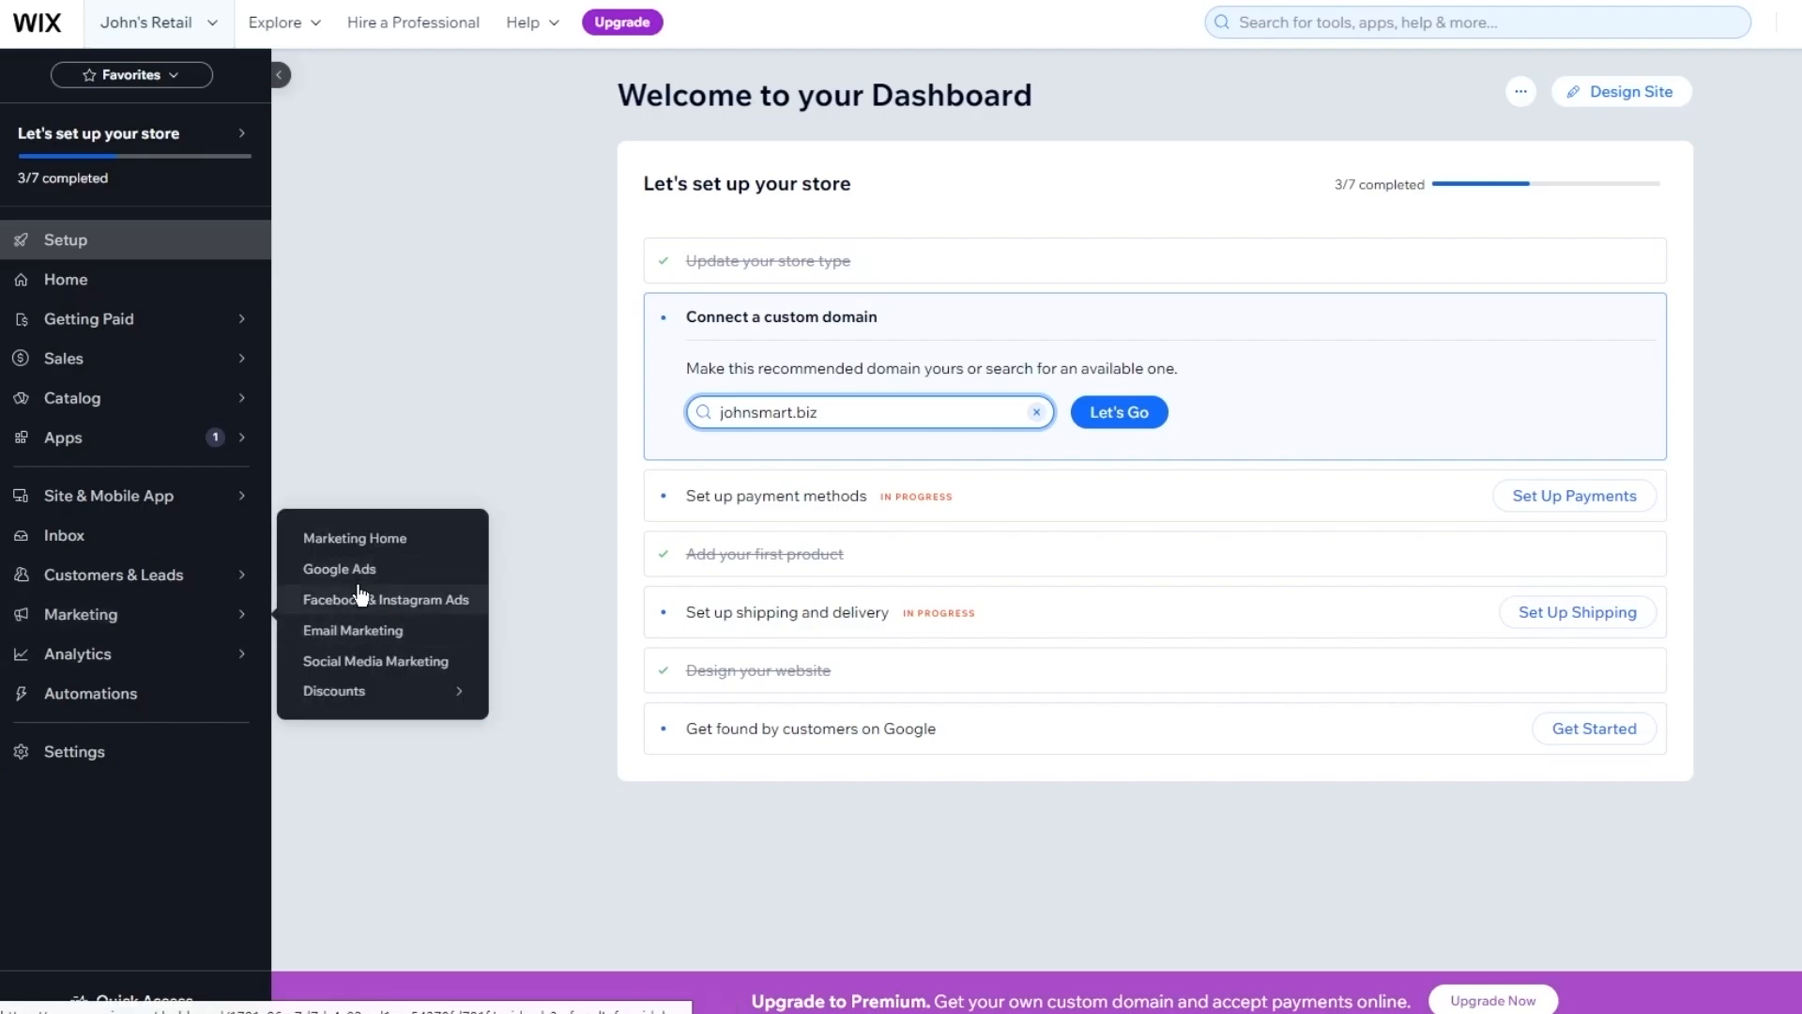
{"action": "left_click", "coordinate": [361, 581]}
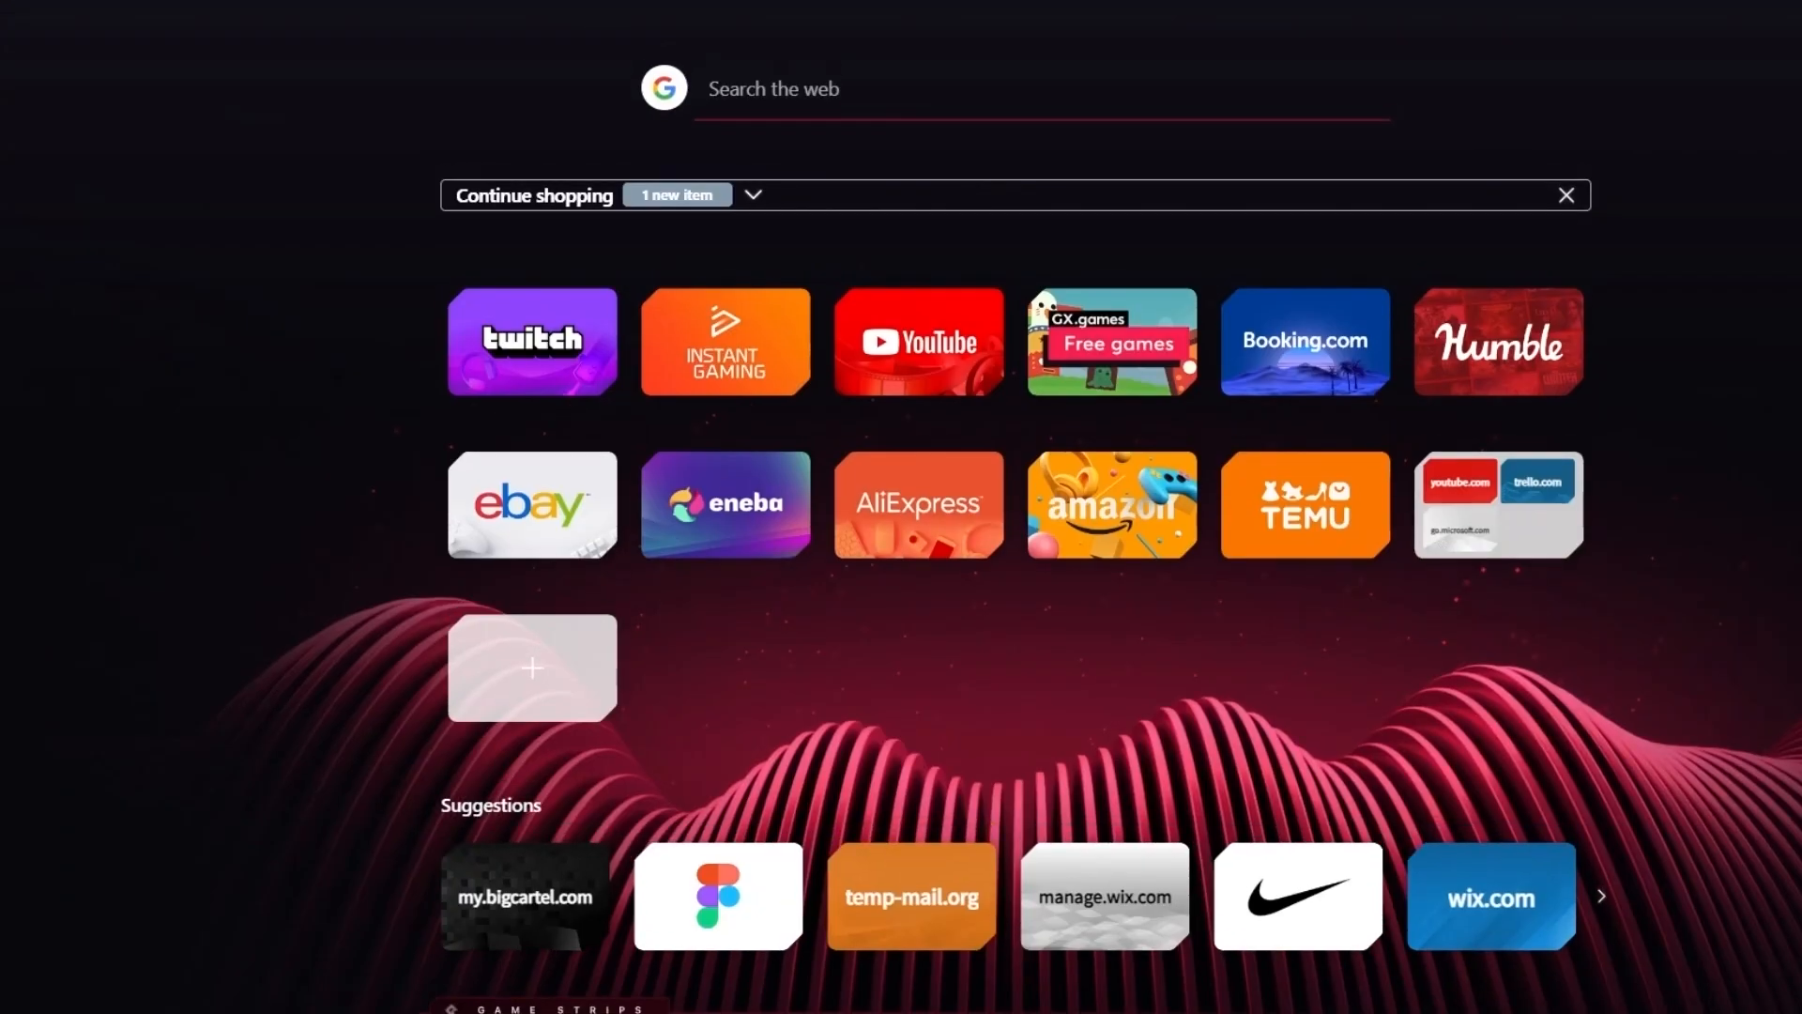
Step: Search 'wix pricing' and review Business Elite $159, Business $36, Core $29 and Light $17 plans
{"action": "type", "text": "wix"}
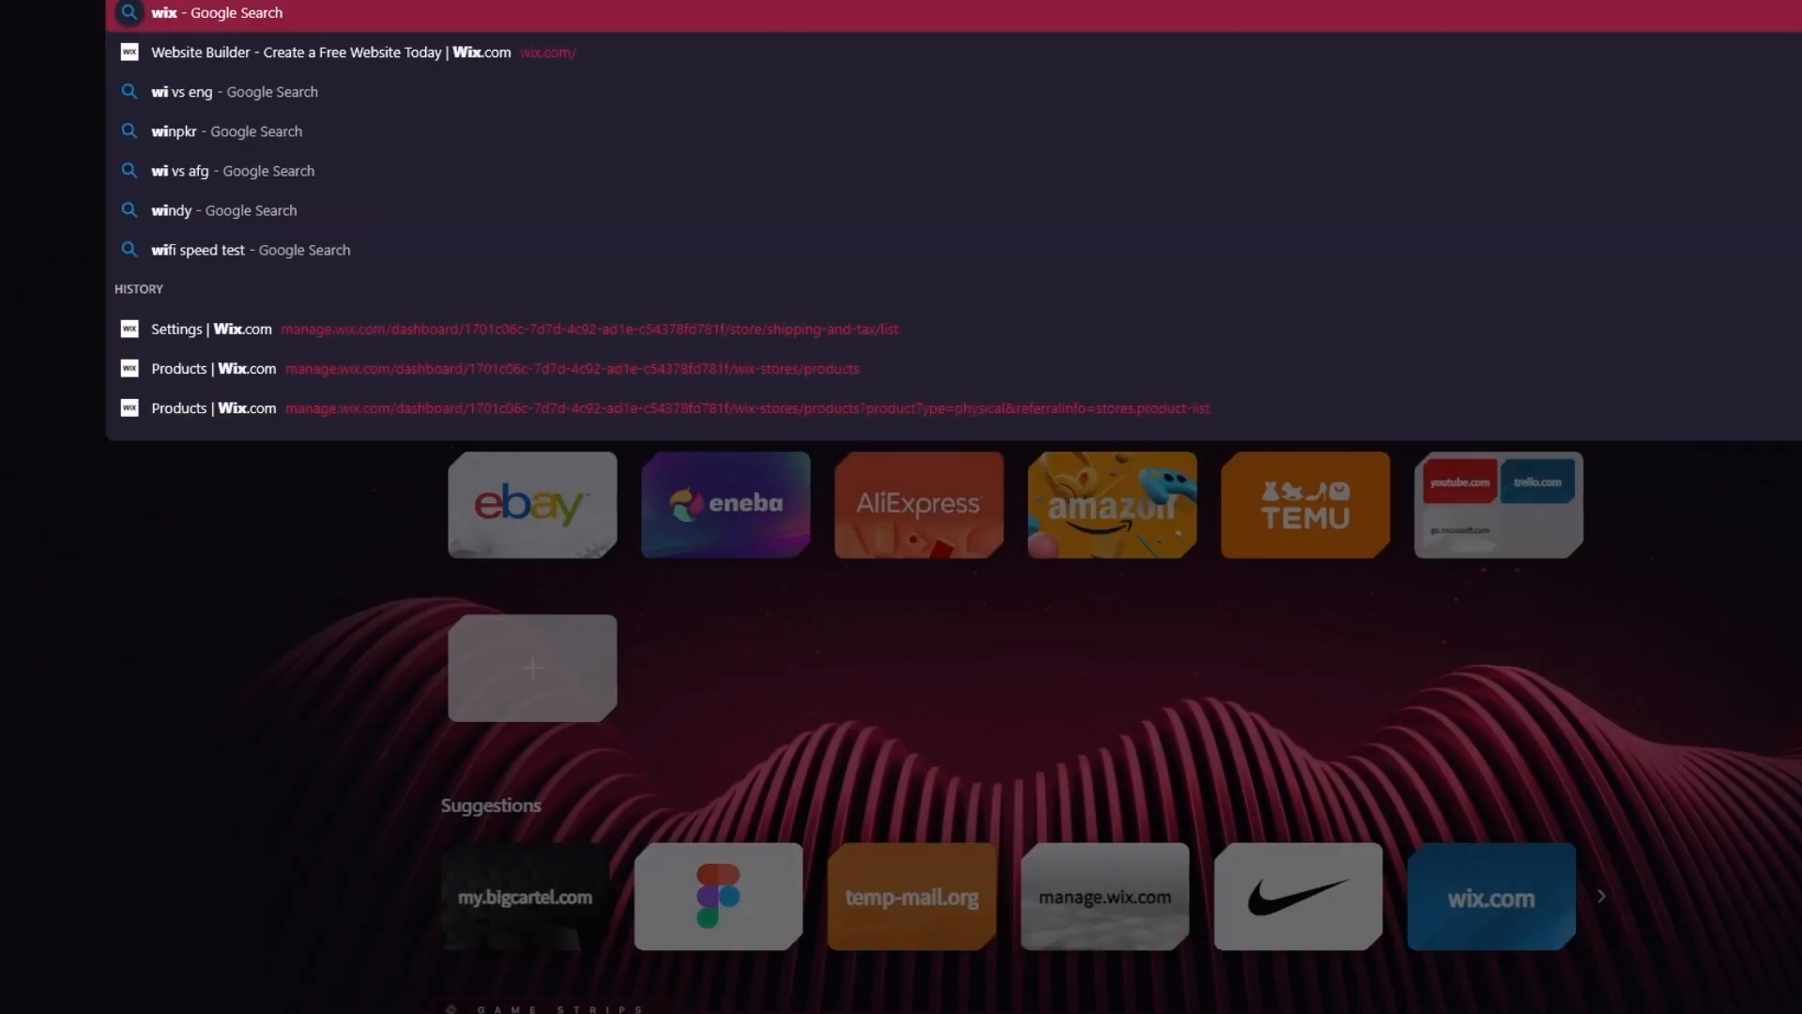
{"action": "type", "text": " pricing"}
{"action": "key", "text": "Return"}
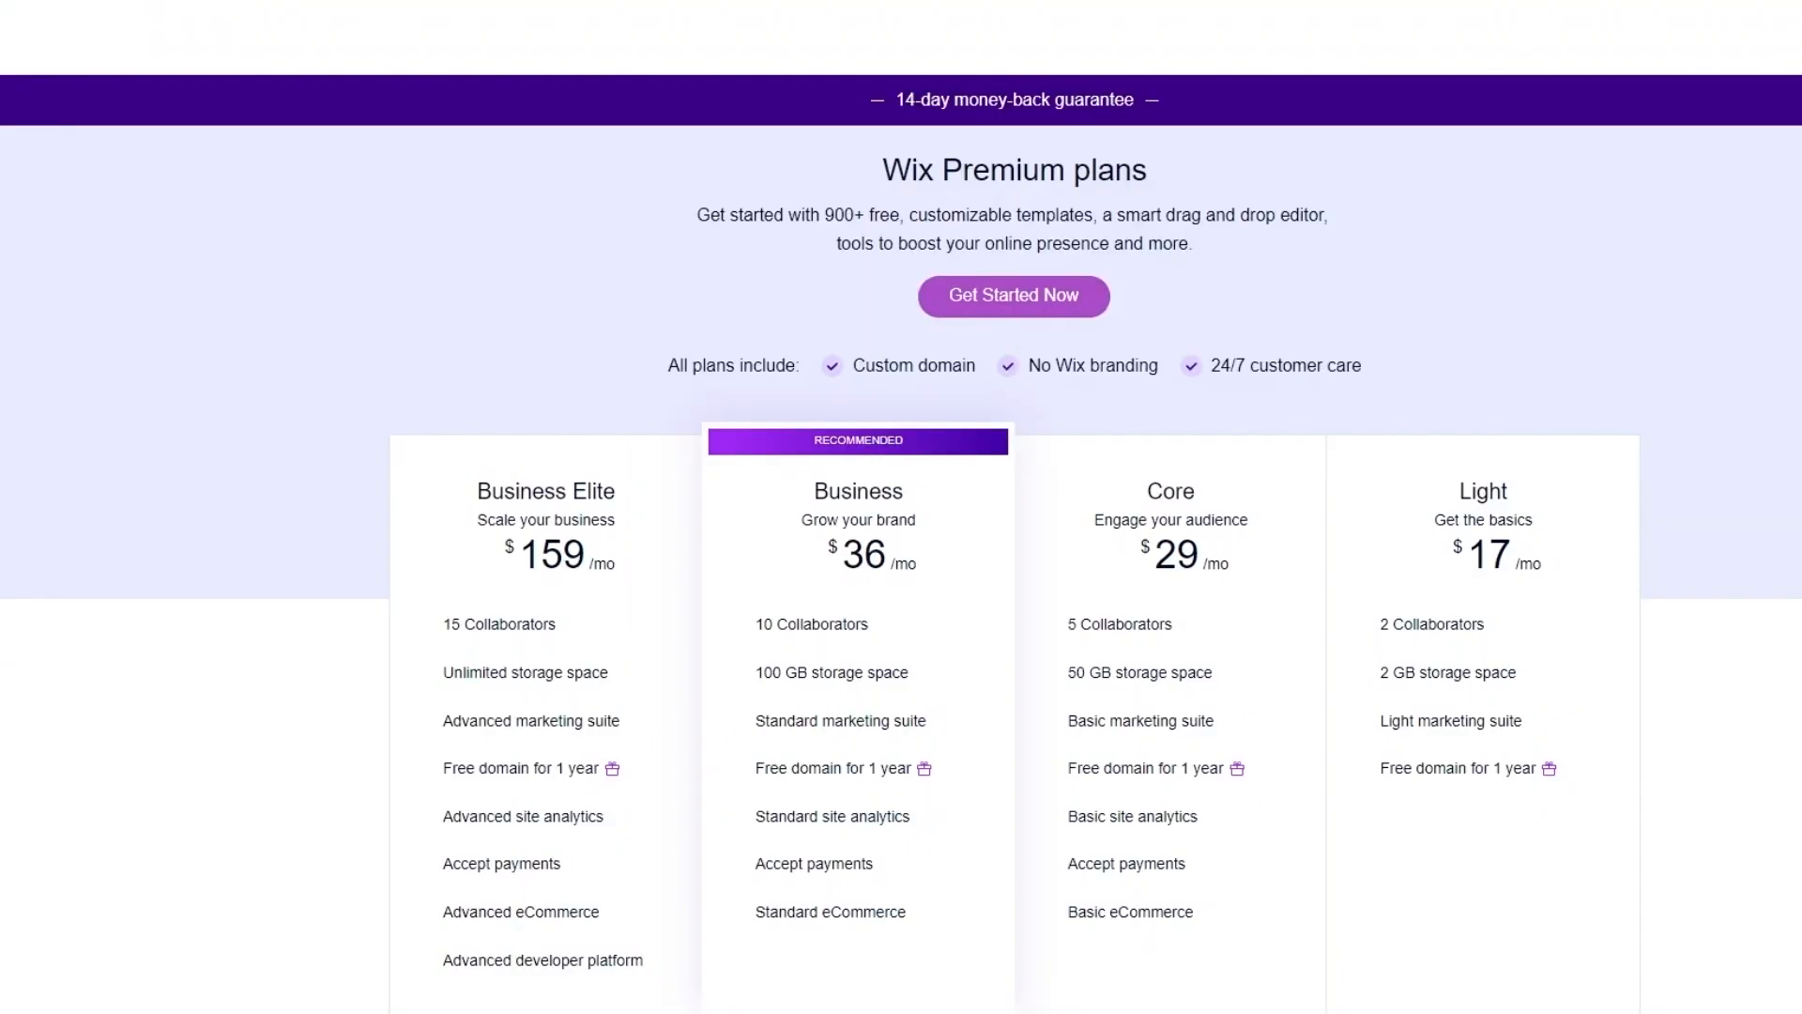
{"action": "scroll", "coordinate": [1226, 447], "scroll_direction": "down", "scroll_amount": 4}
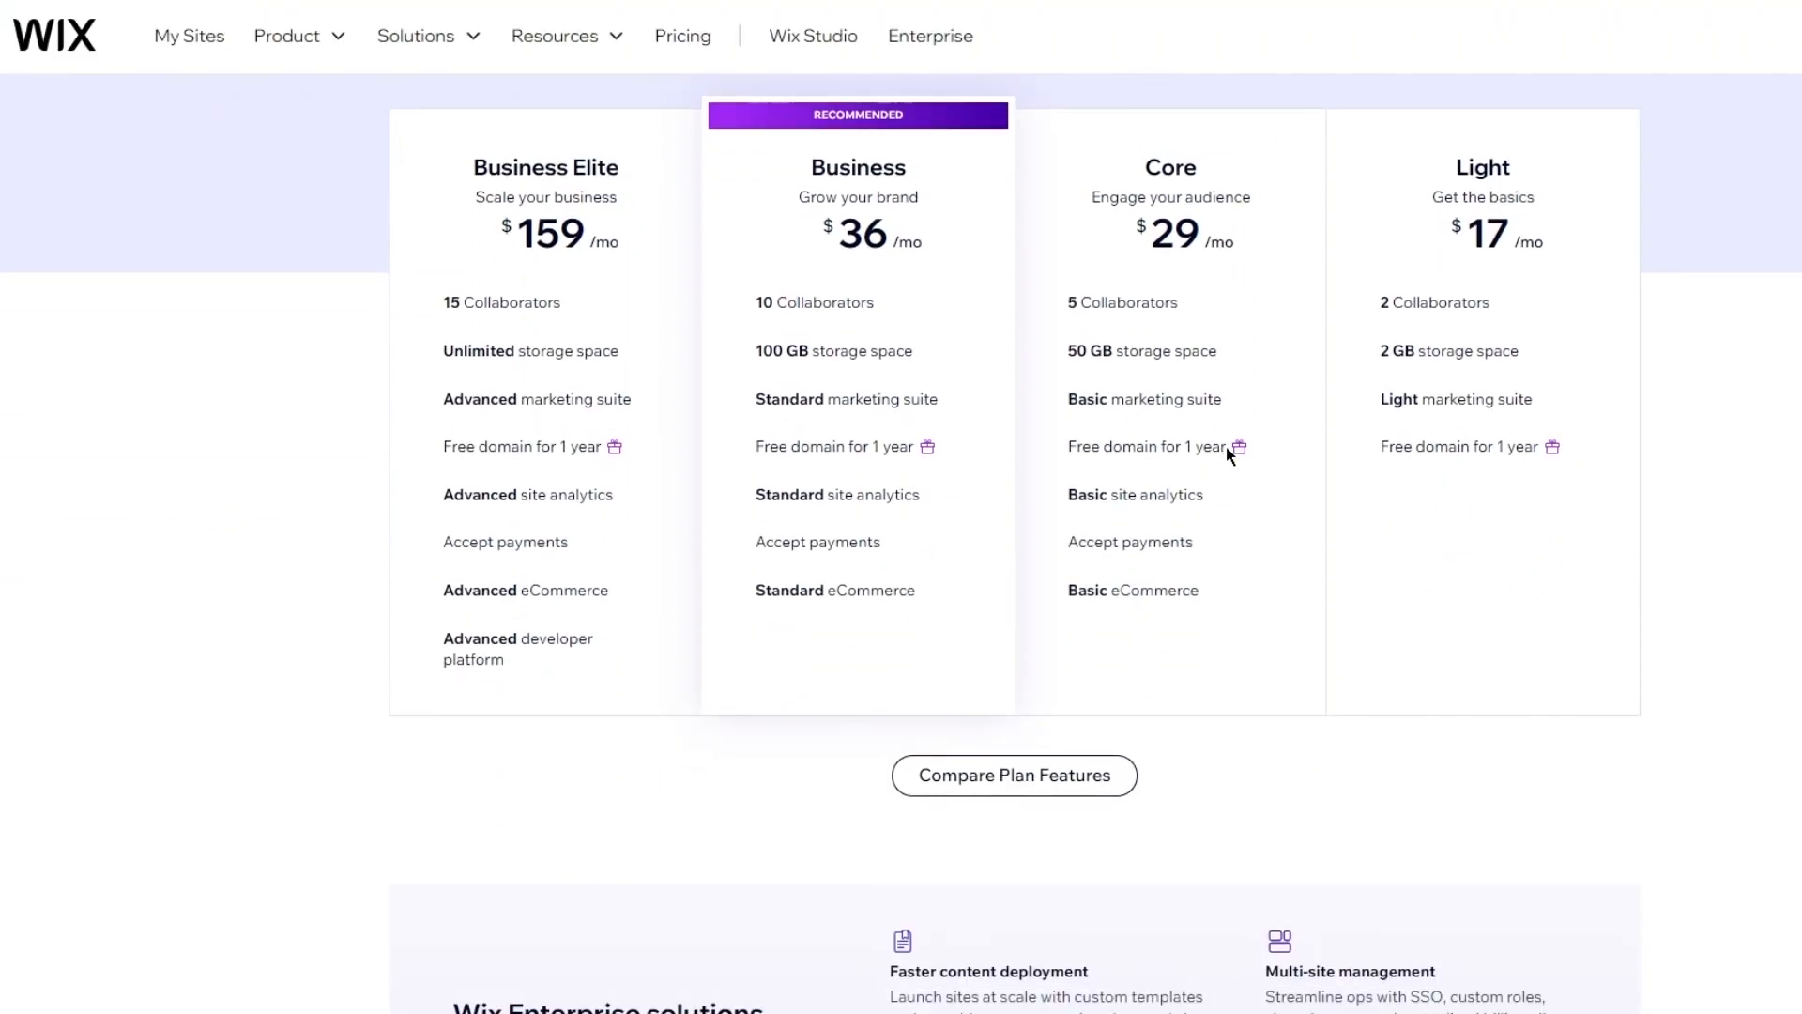
{"action": "scroll", "coordinate": [1226, 447], "scroll_direction": "up", "scroll_amount": 4}
{"action": "scroll", "coordinate": [469, 424], "scroll_direction": "down", "scroll_amount": 7}
{"action": "scroll", "coordinate": [470, 424], "scroll_direction": "up", "scroll_amount": 5}
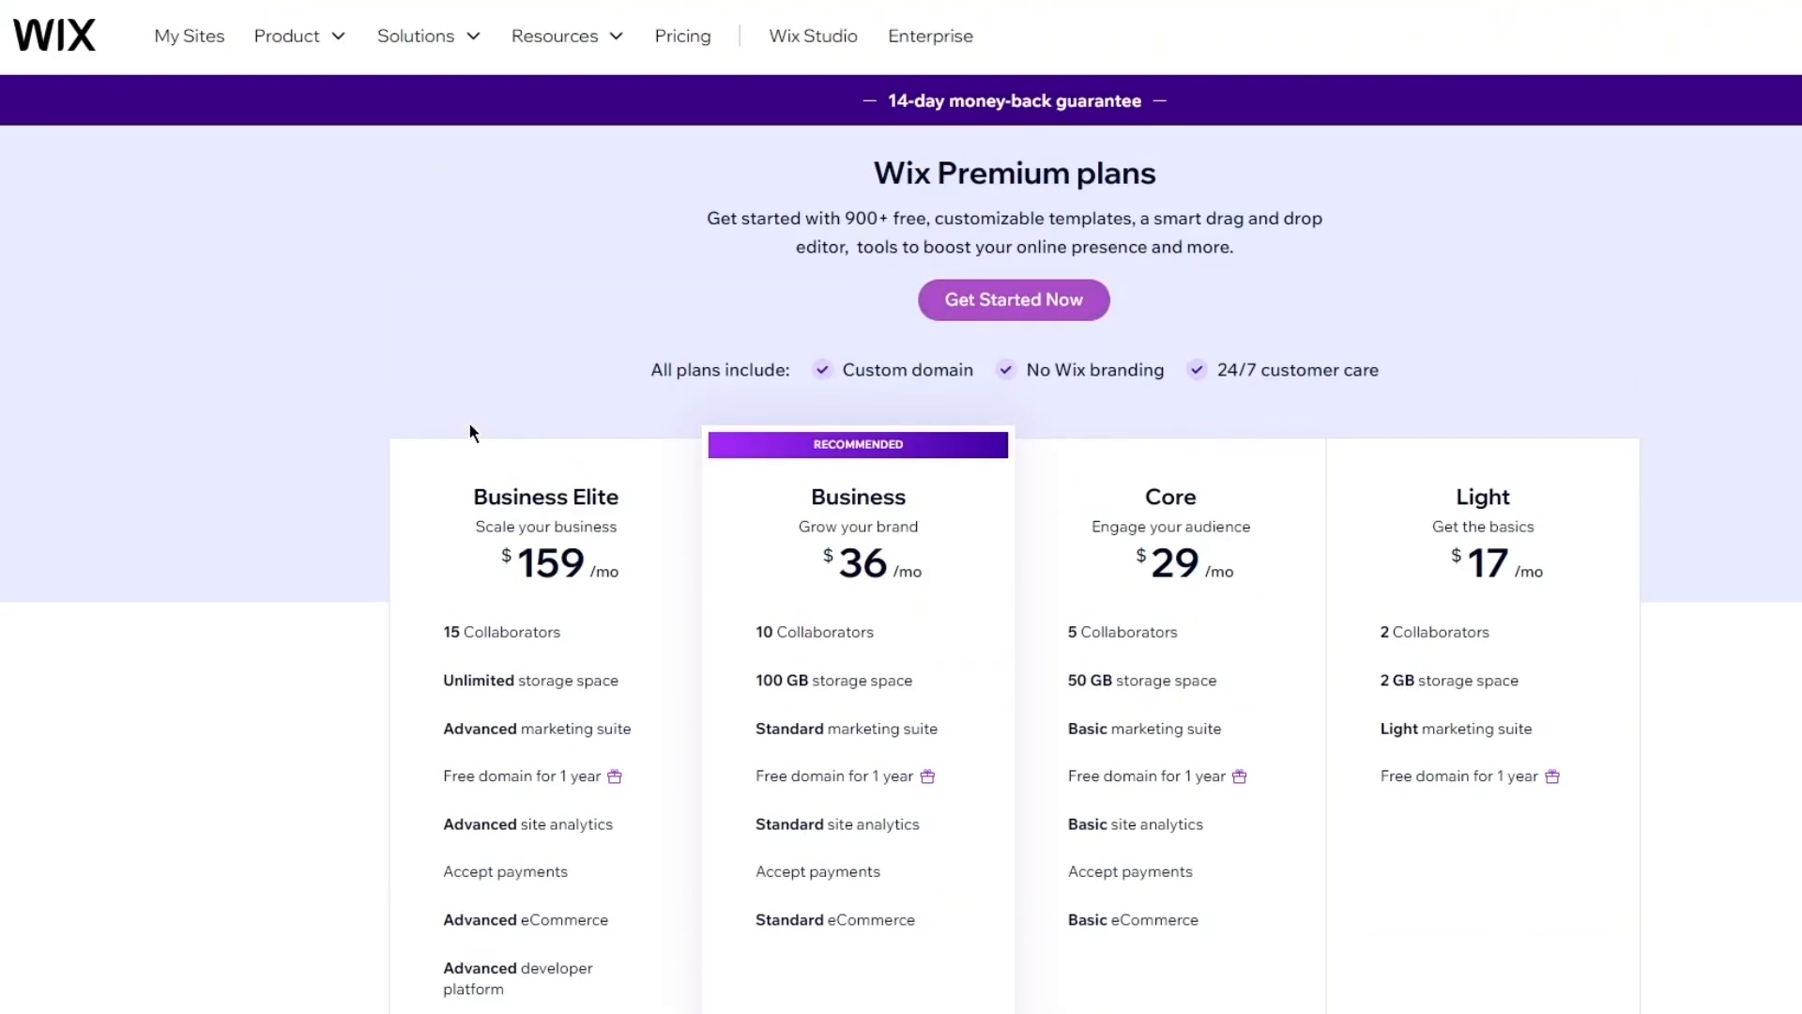
{"action": "scroll", "coordinate": [794, 446], "scroll_direction": "down", "scroll_amount": 2}
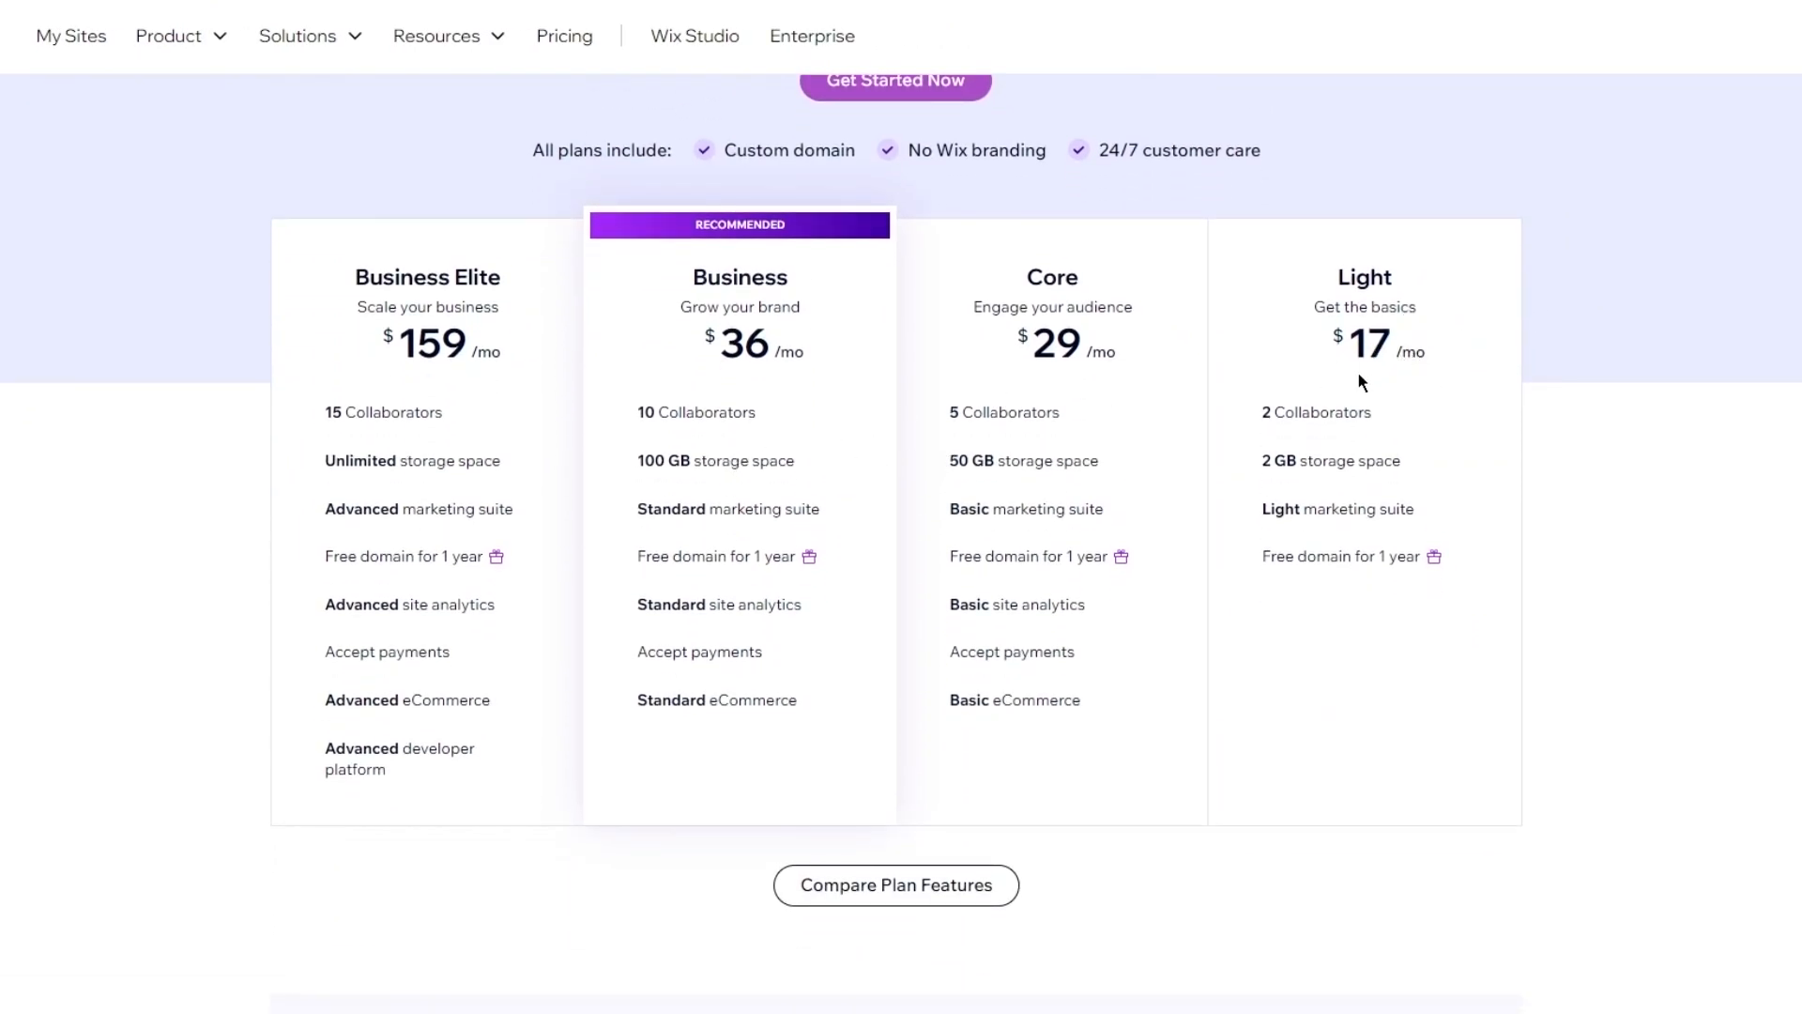
{"action": "scroll", "coordinate": [1108, 385], "scroll_direction": "down", "scroll_amount": 1}
{"action": "scroll", "coordinate": [1059, 418], "scroll_direction": "up", "scroll_amount": 4}
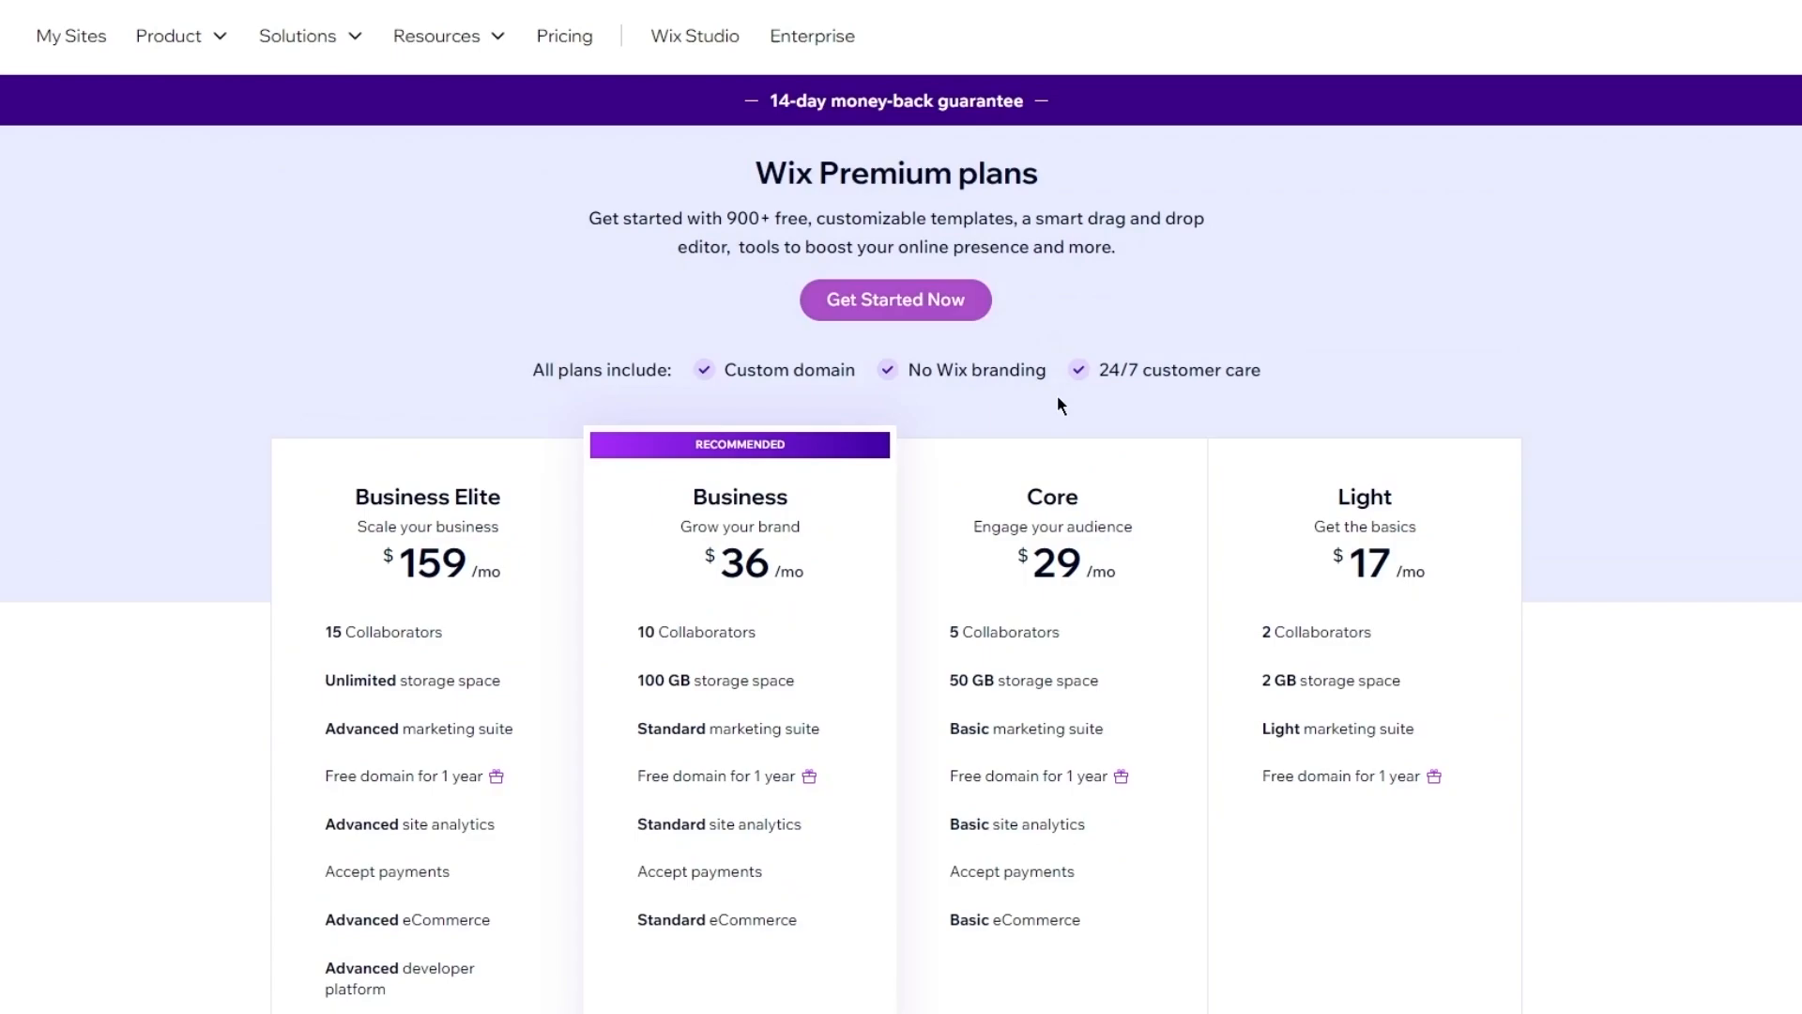
{"action": "scroll", "coordinate": [1055, 406], "scroll_direction": "down", "scroll_amount": 5}
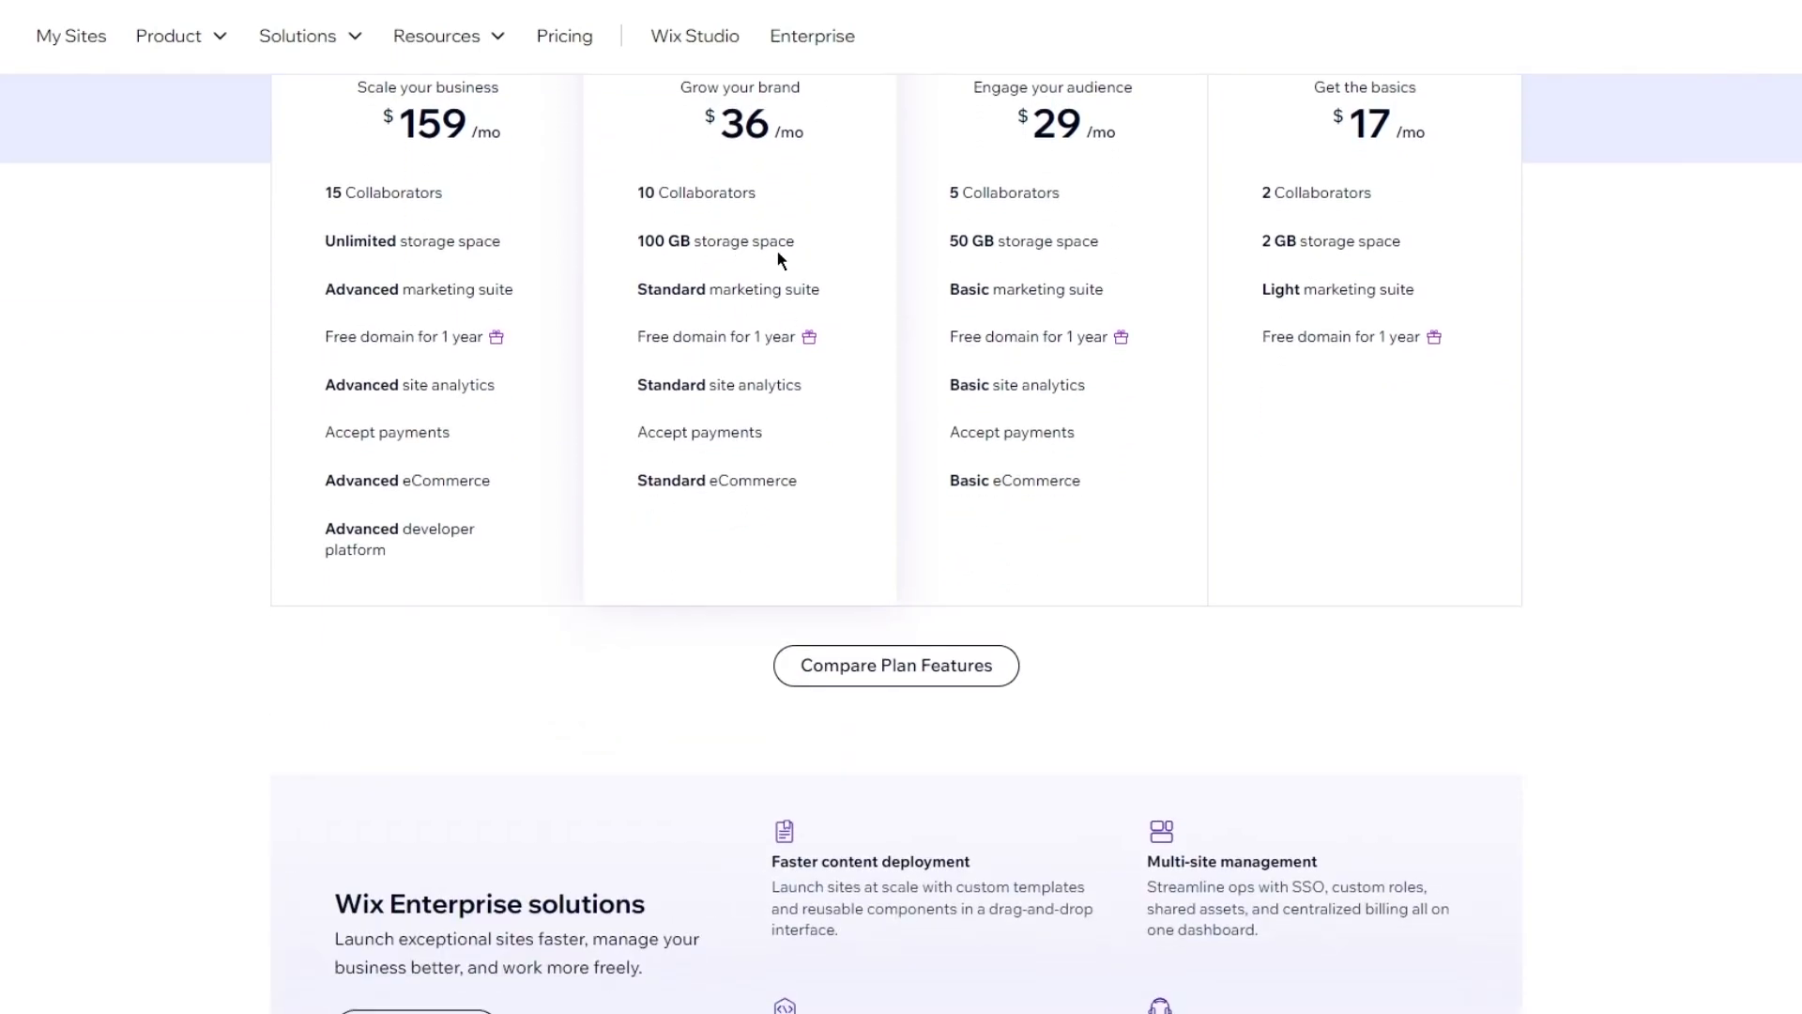
{"action": "scroll", "coordinate": [778, 258], "scroll_direction": "up", "scroll_amount": 3}
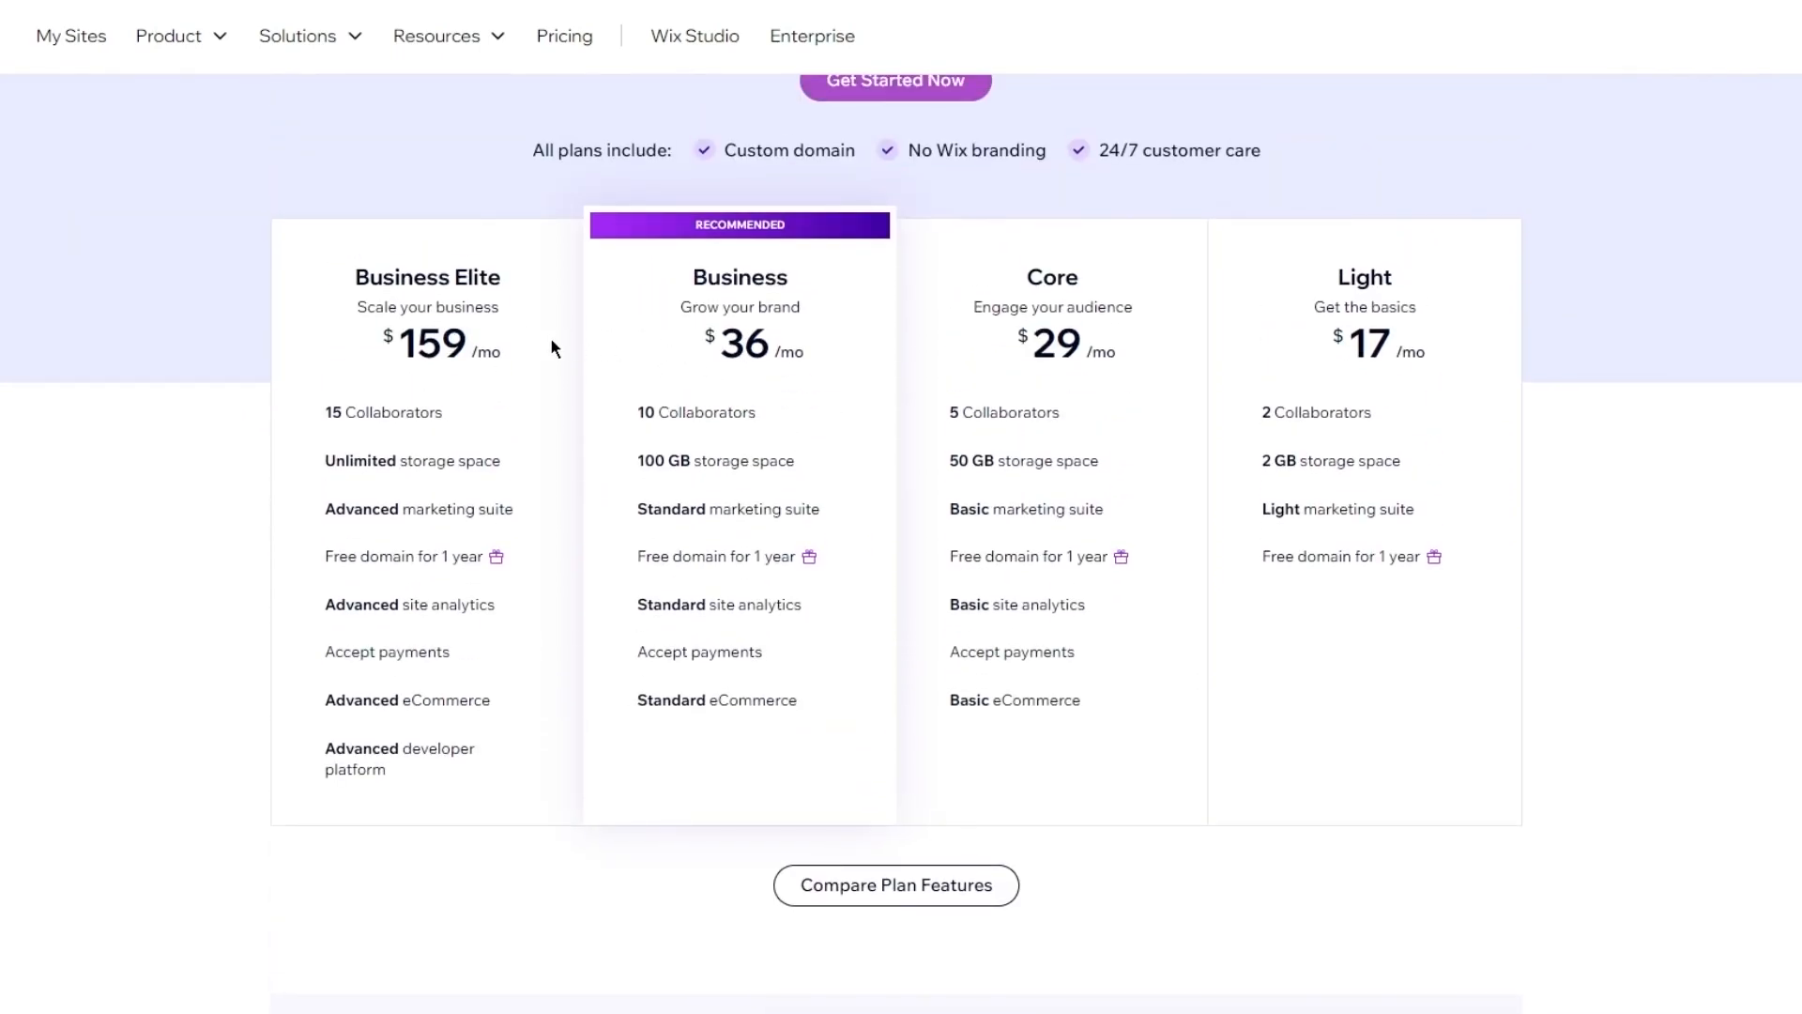
{"action": "scroll", "coordinate": [552, 347], "scroll_direction": "up", "scroll_amount": 3}
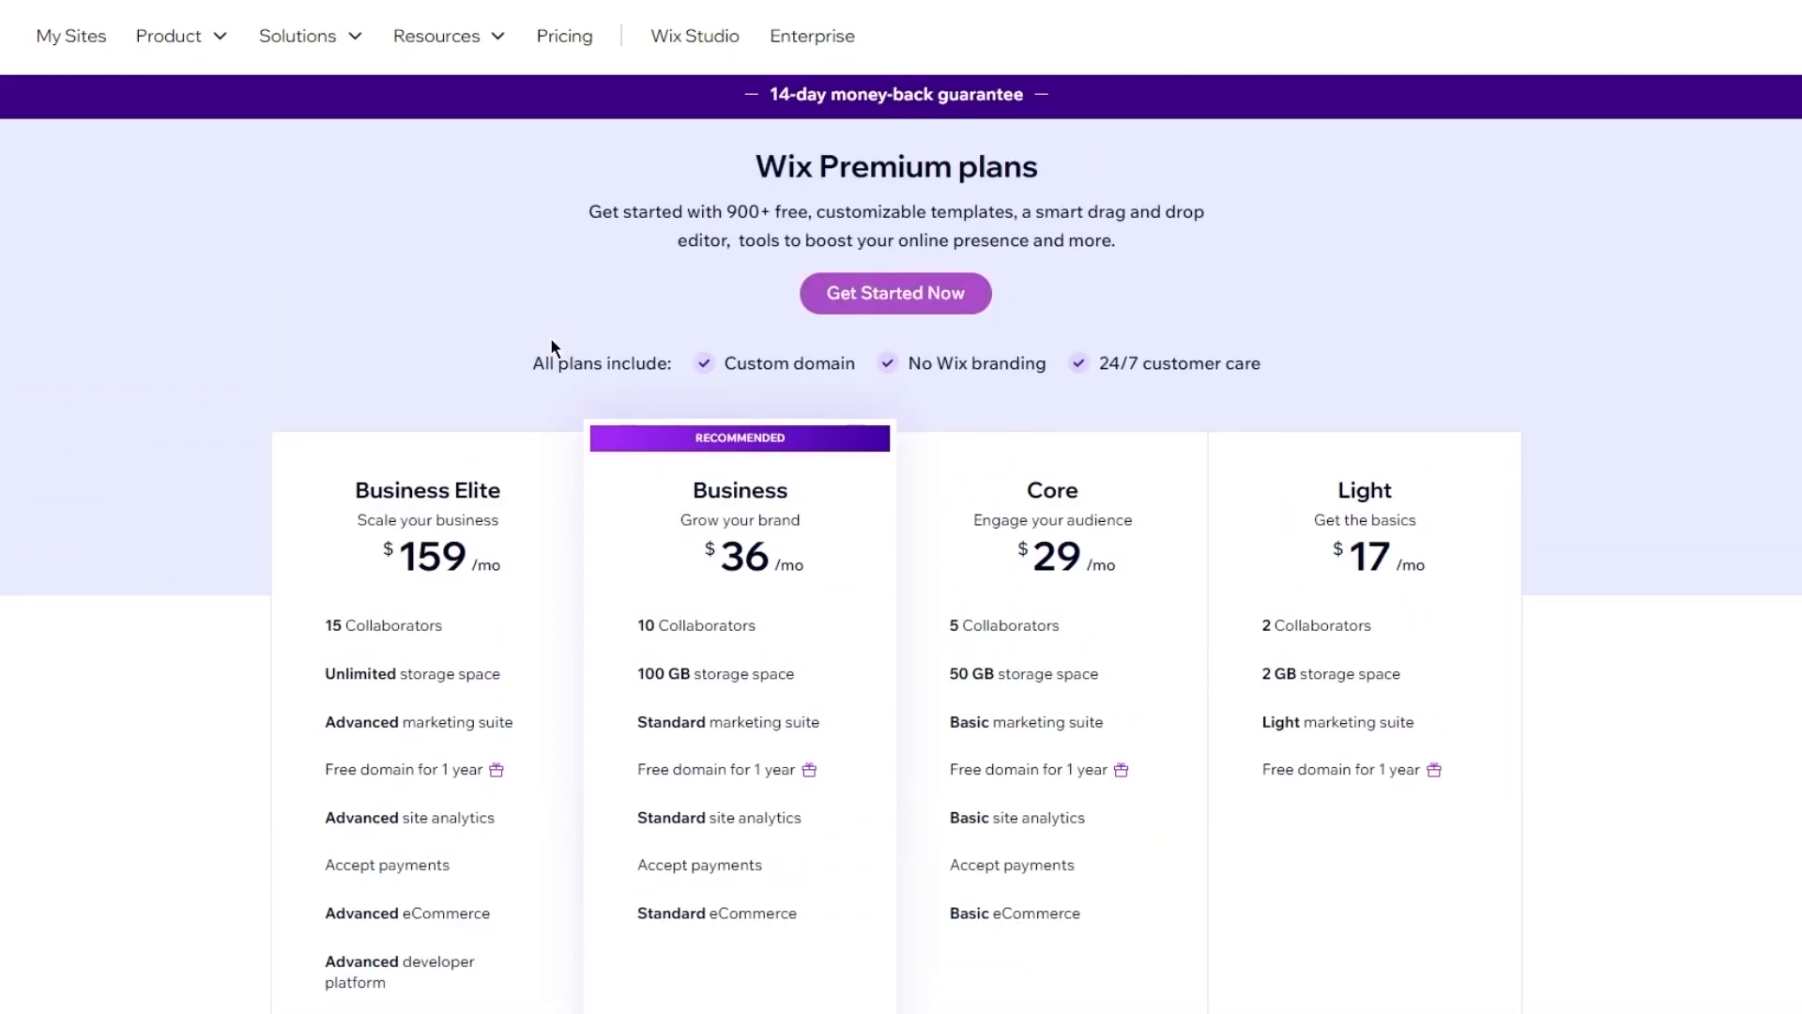
{"action": "scroll", "coordinate": [1145, 282], "scroll_direction": "down", "scroll_amount": 10}
{"action": "scroll", "coordinate": [1162, 291], "scroll_direction": "down", "scroll_amount": 7}
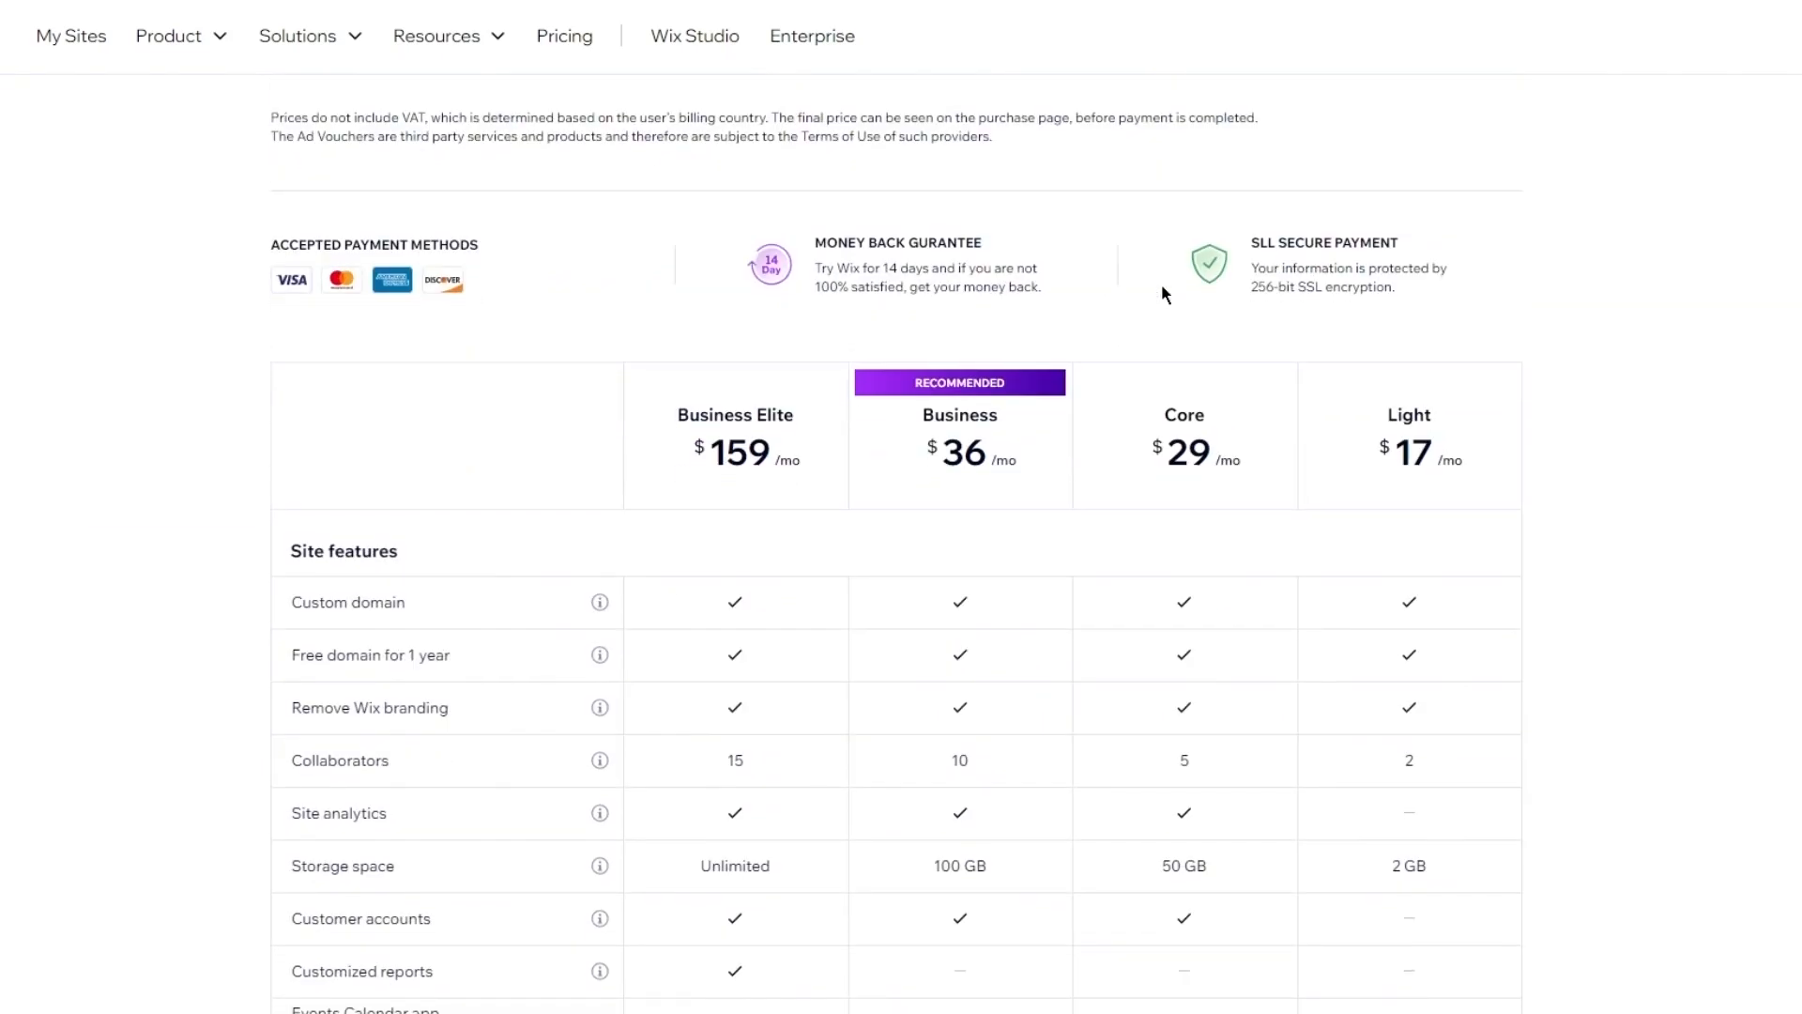
{"action": "scroll", "coordinate": [1489, 290], "scroll_direction": "up", "scroll_amount": 15}
{"action": "scroll", "coordinate": [1440, 644], "scroll_direction": "down", "scroll_amount": 3}
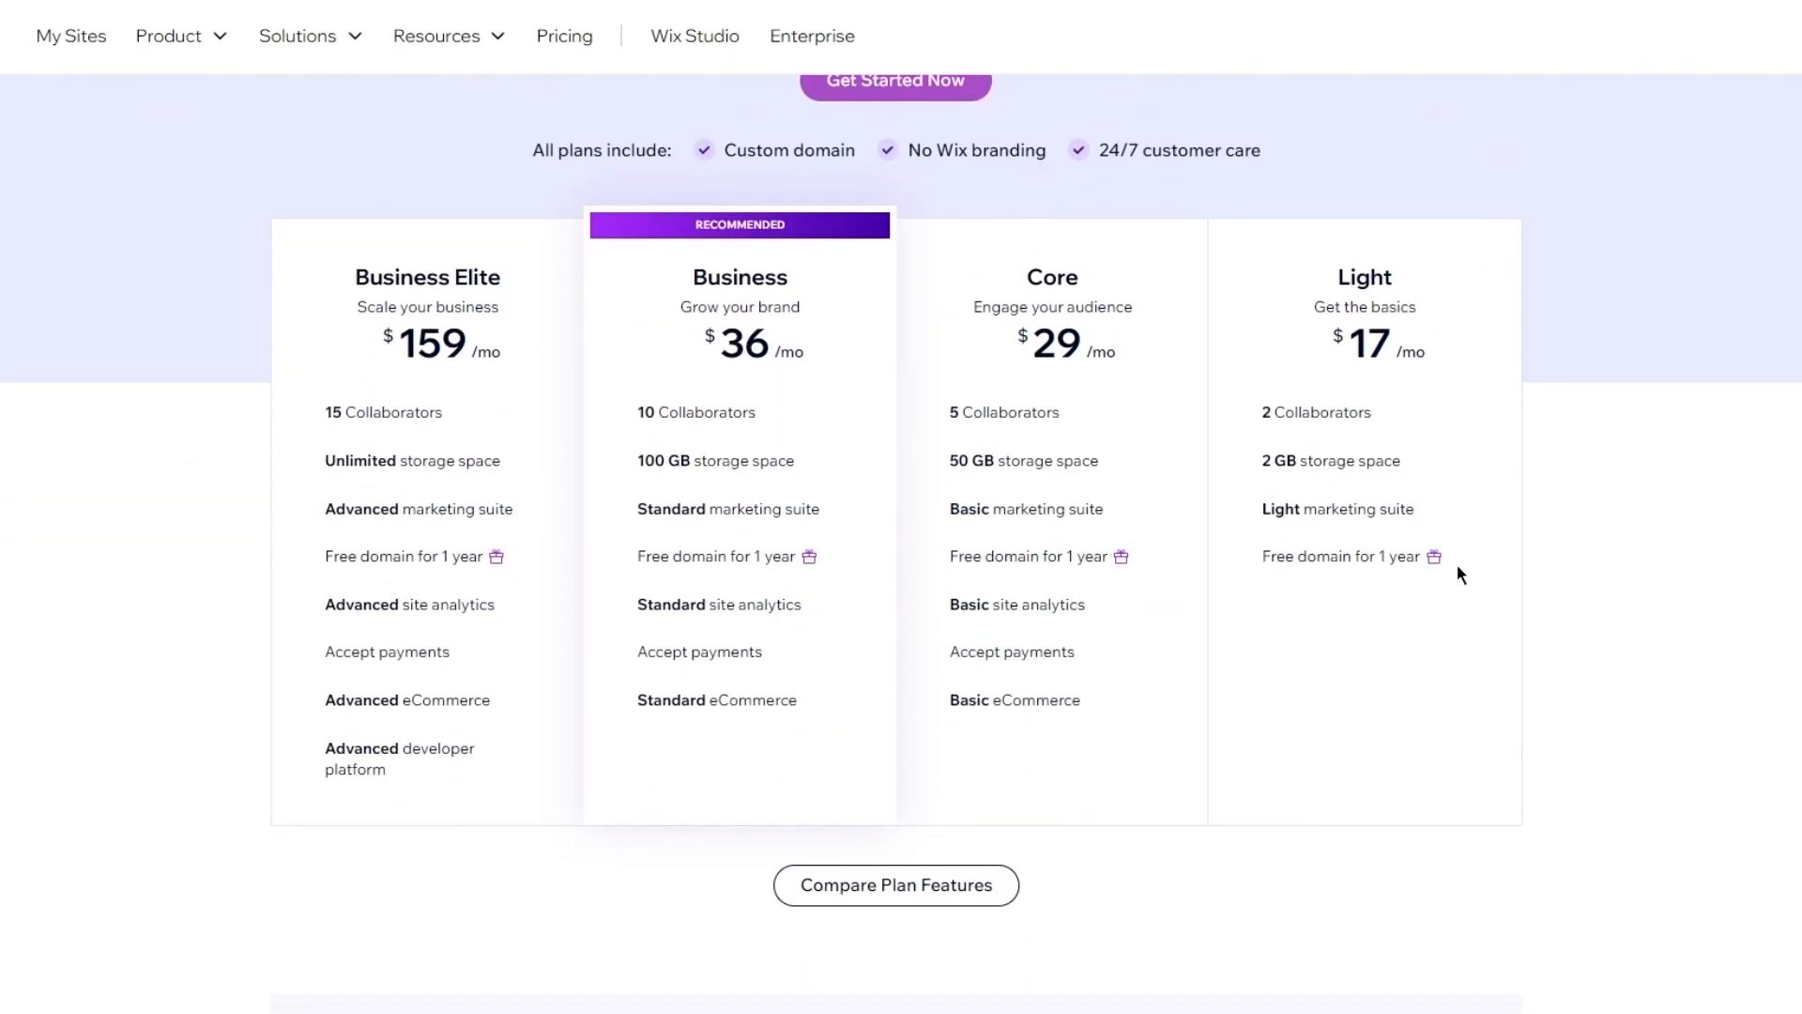
{"action": "left_click_drag", "start_coordinate": [1150, 700], "coordinate": [1169, 416]}
{"action": "left_click", "coordinate": [1599, 530]}
{"action": "scroll", "coordinate": [1602, 526], "scroll_direction": "down", "scroll_amount": 3}
{"action": "scroll", "coordinate": [1616, 482], "scroll_direction": "down", "scroll_amount": 20}
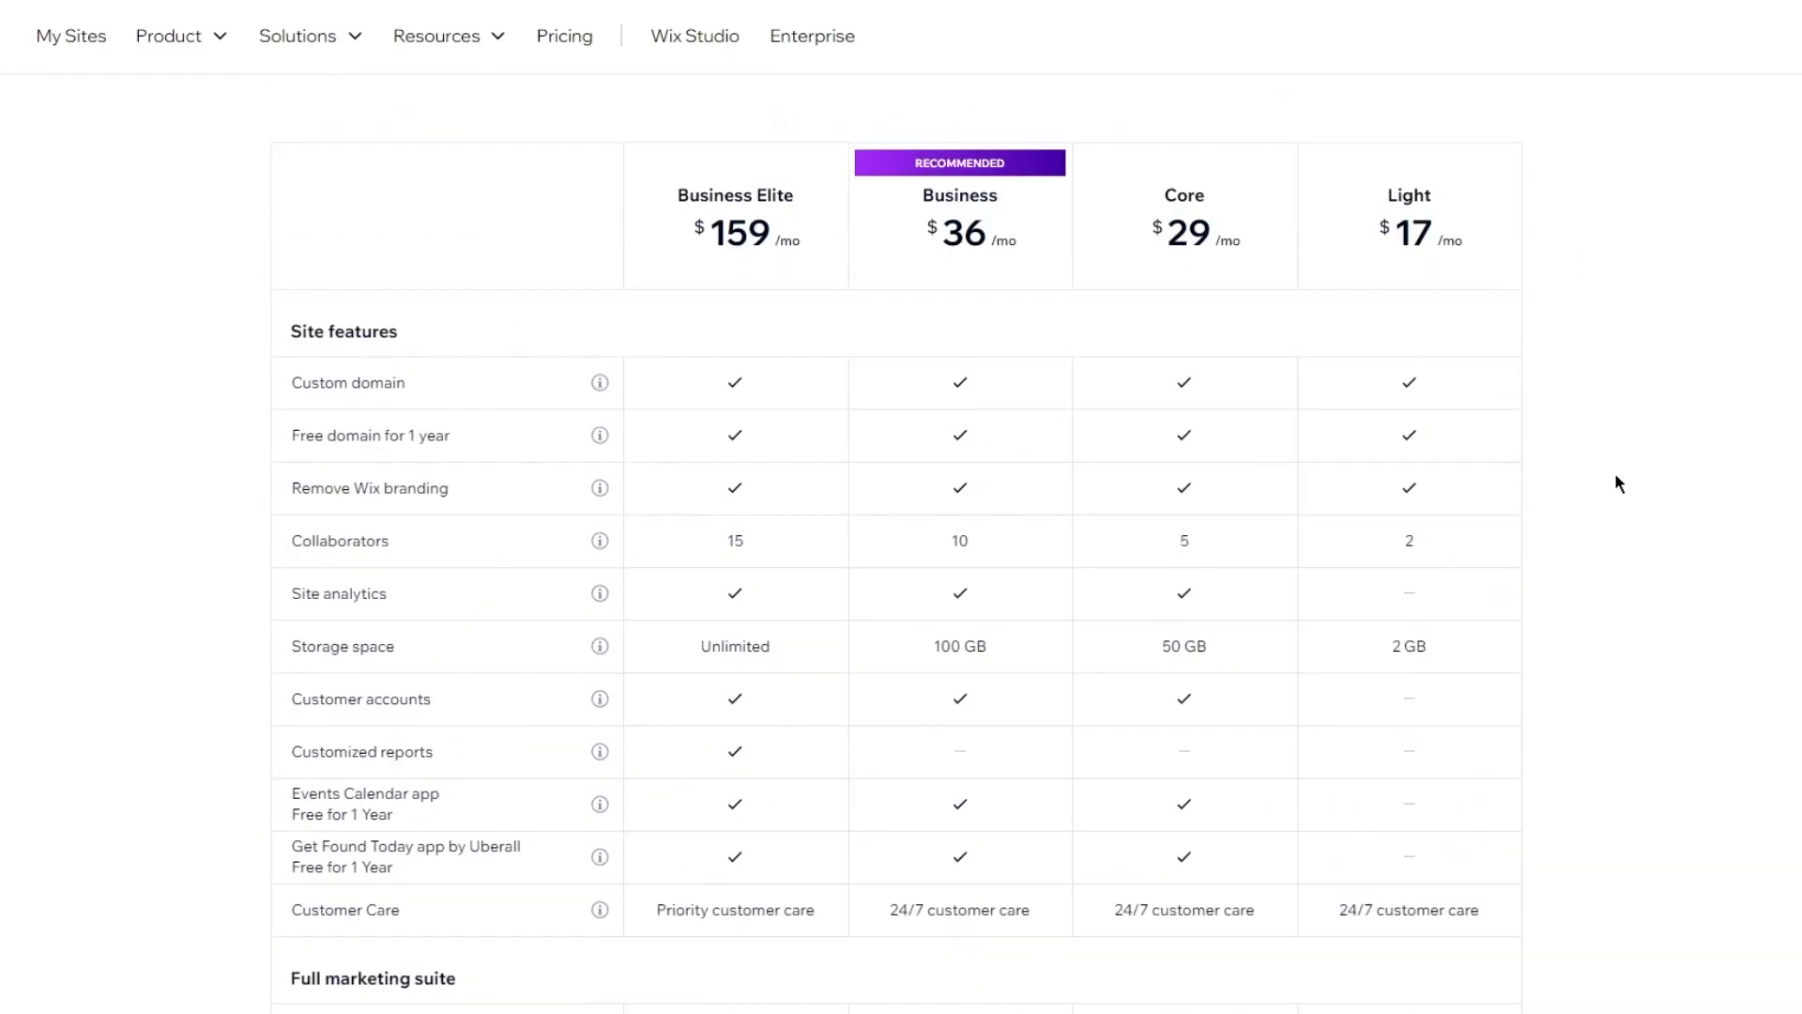
{"action": "scroll", "coordinate": [1521, 462], "scroll_direction": "up", "scroll_amount": 15}
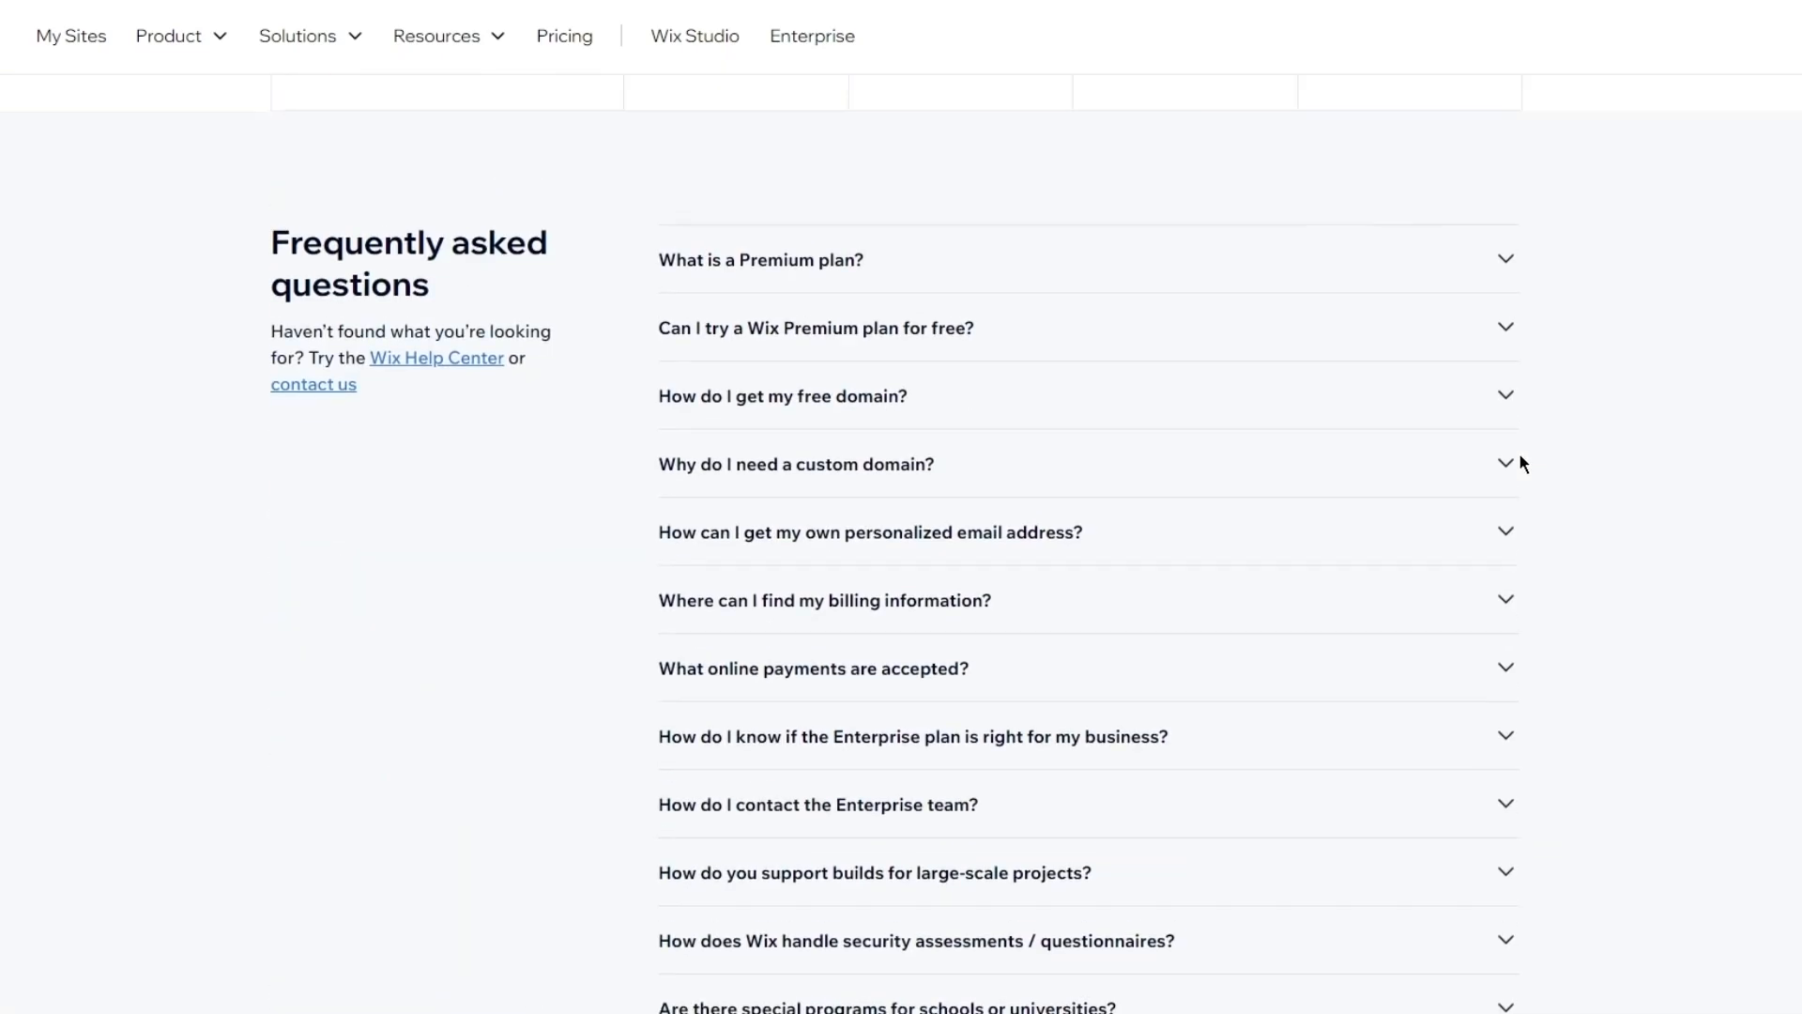
{"action": "scroll", "coordinate": [1612, 453], "scroll_direction": "up", "scroll_amount": 2}
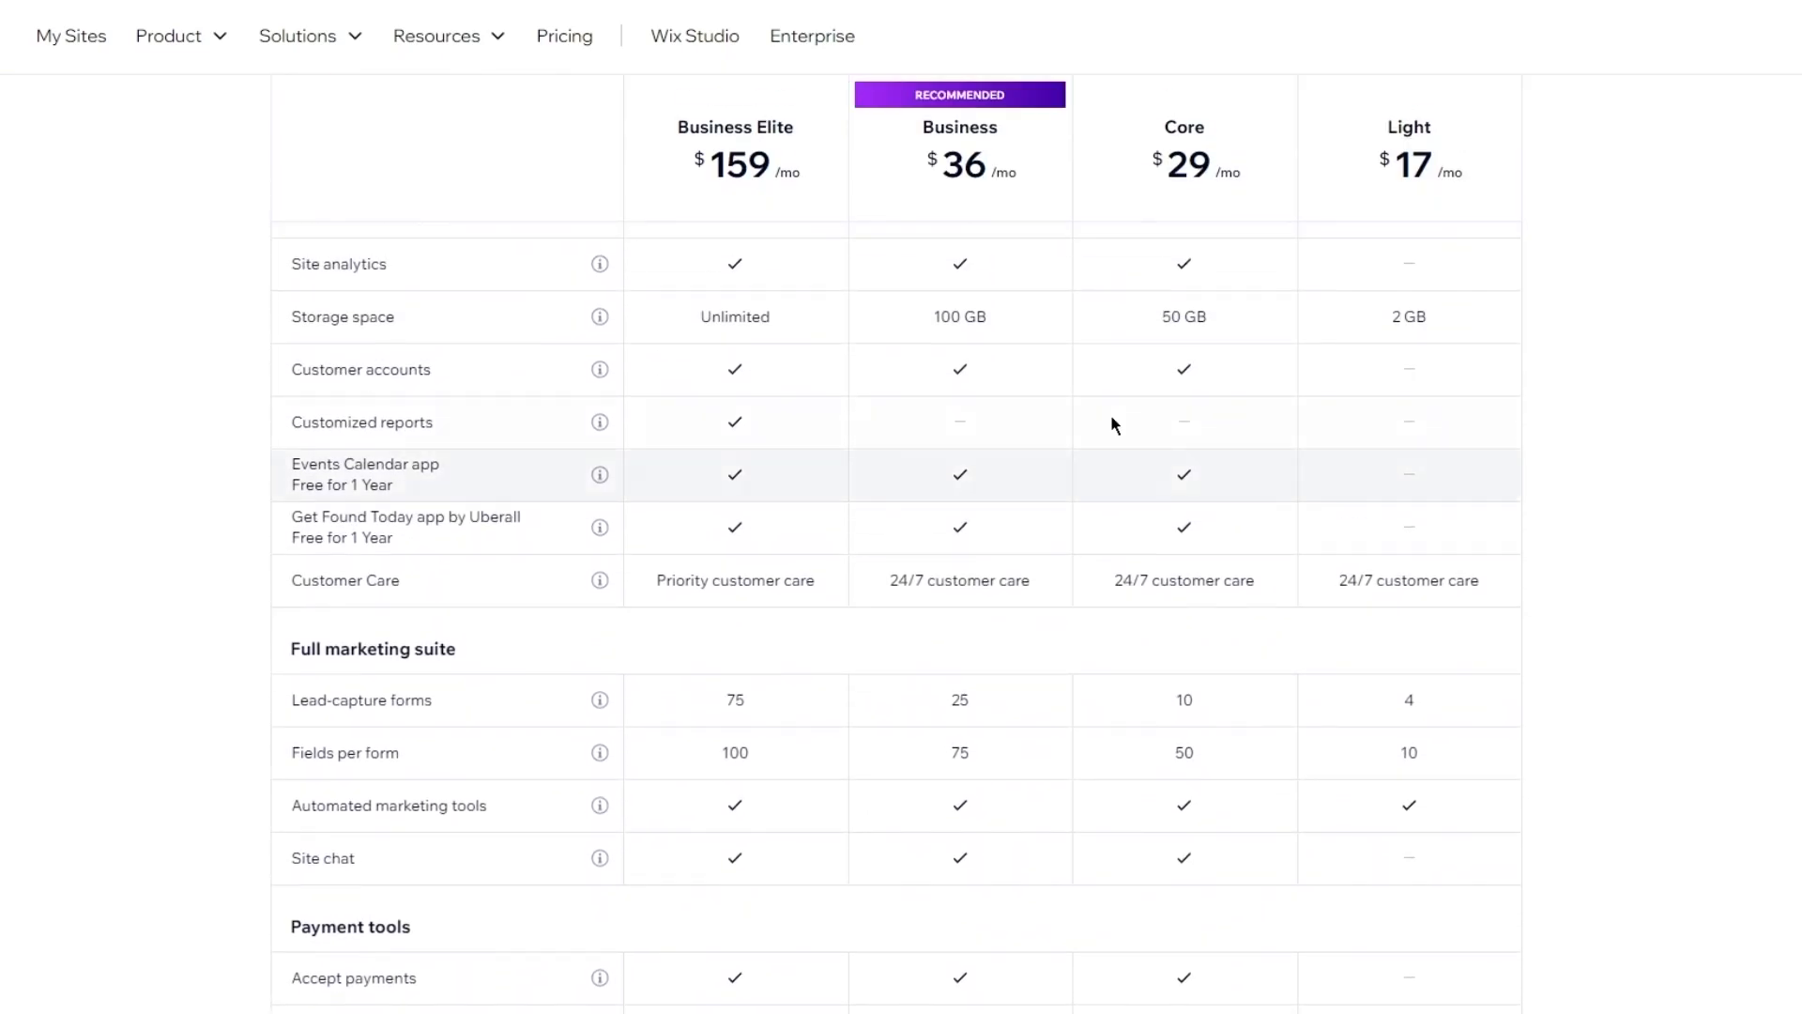
{"action": "scroll", "coordinate": [1502, 423], "scroll_direction": "up", "scroll_amount": 6}
{"action": "left_click_drag", "start_coordinate": [1535, 341], "coordinate": [1603, 345]}
{"action": "left_click", "coordinate": [1604, 346]}
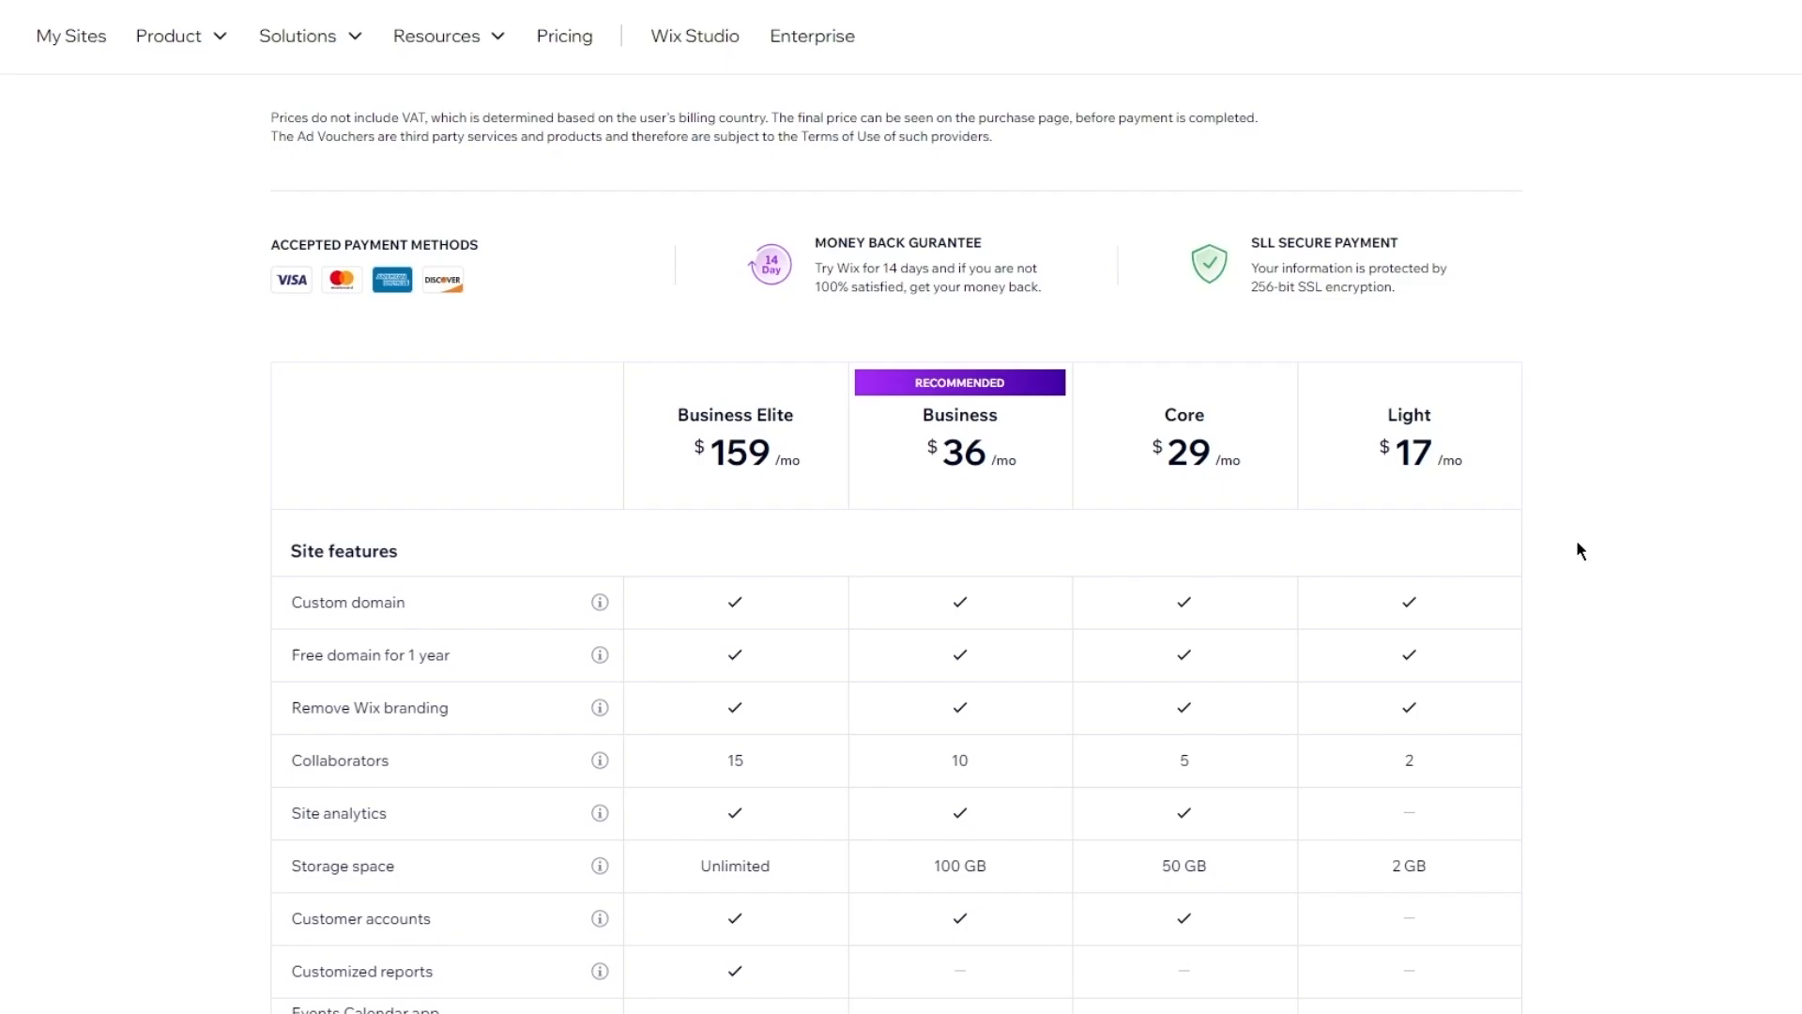
{"action": "scroll", "coordinate": [1576, 539], "scroll_direction": "up", "scroll_amount": 20}
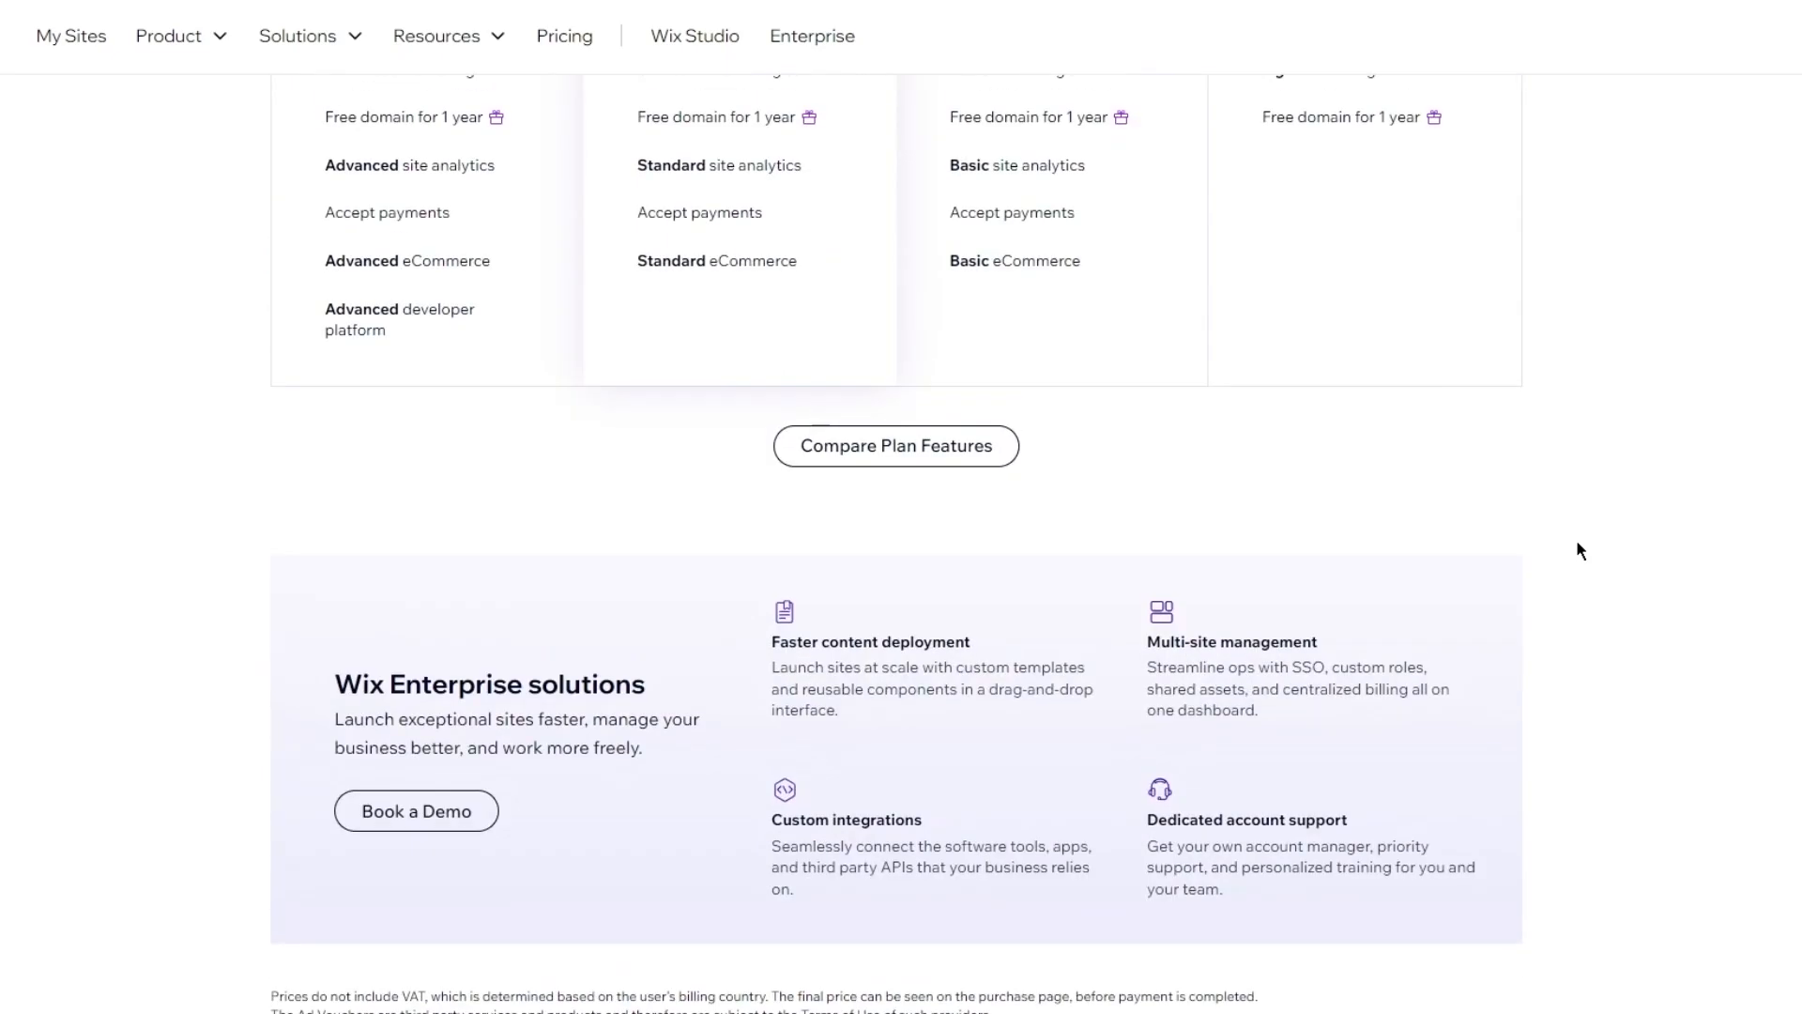